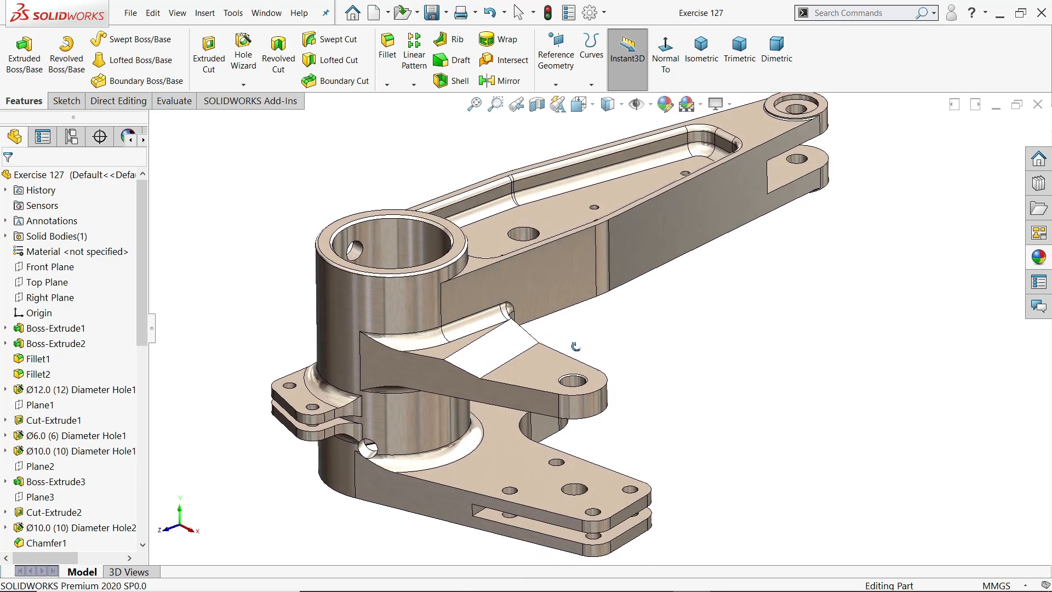
Switch to the Exercise 127 drawing in Photos and examine the dimensions of its section views, especially Section A-A and Section L-L
key("alt+Tab")
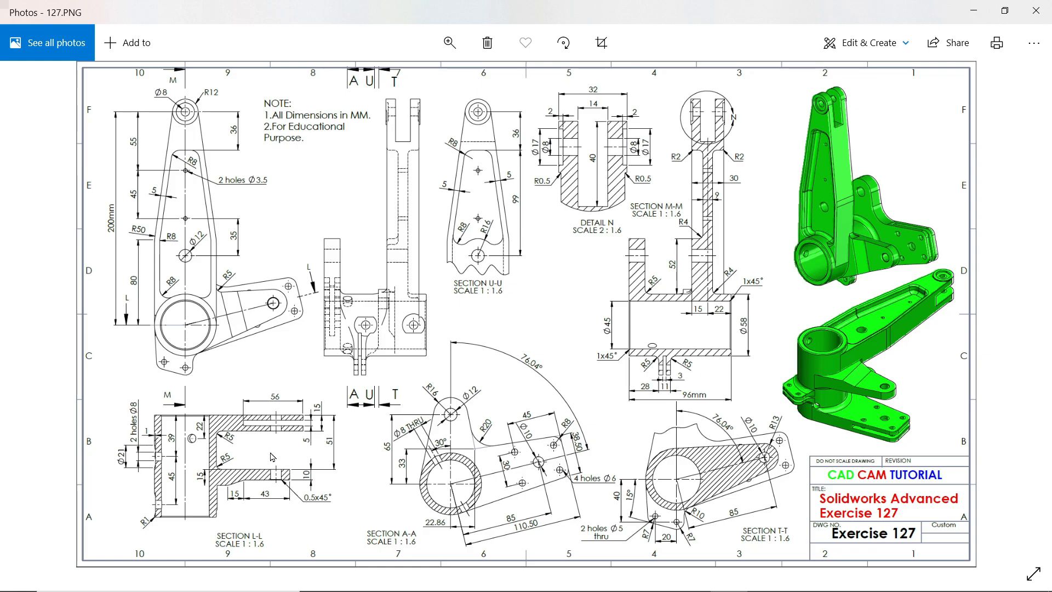
scroll(263, 469, "up", 5, "ctrl")
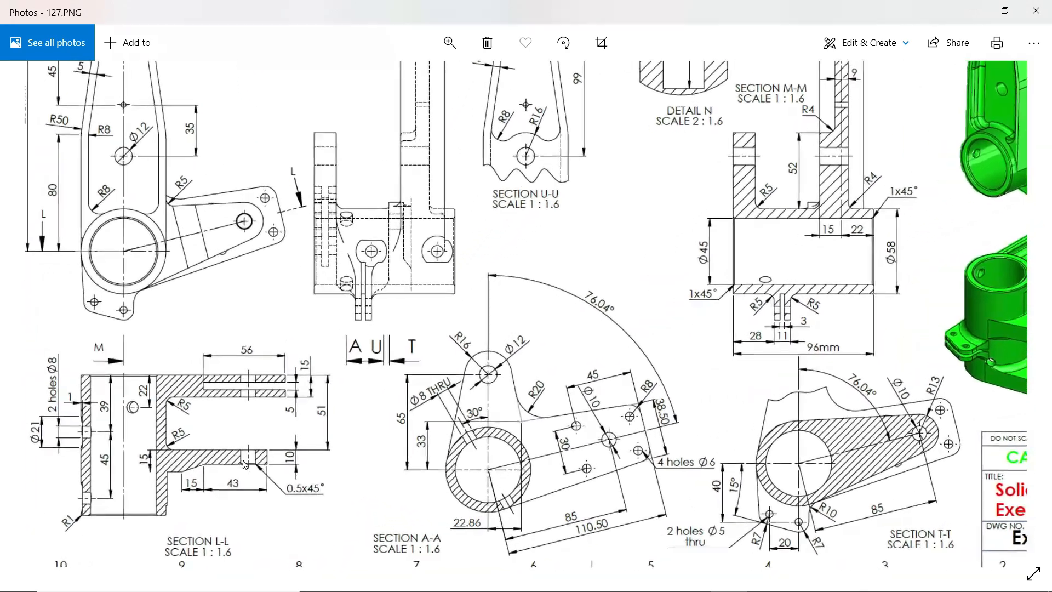
left_click_drag(653, 423, 556, 359)
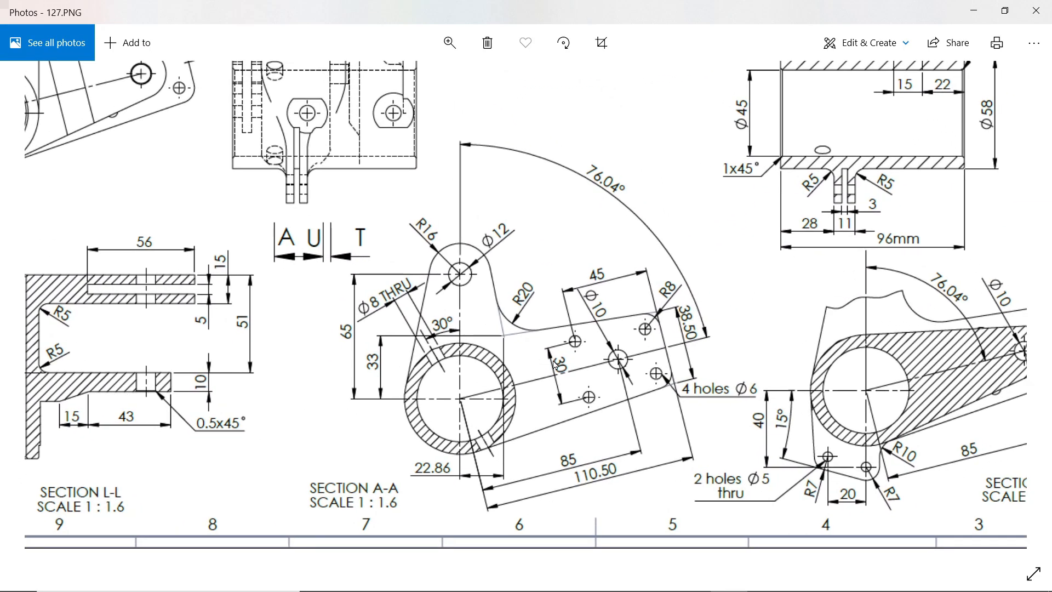
scroll(493, 370, "up", 2, "ctrl")
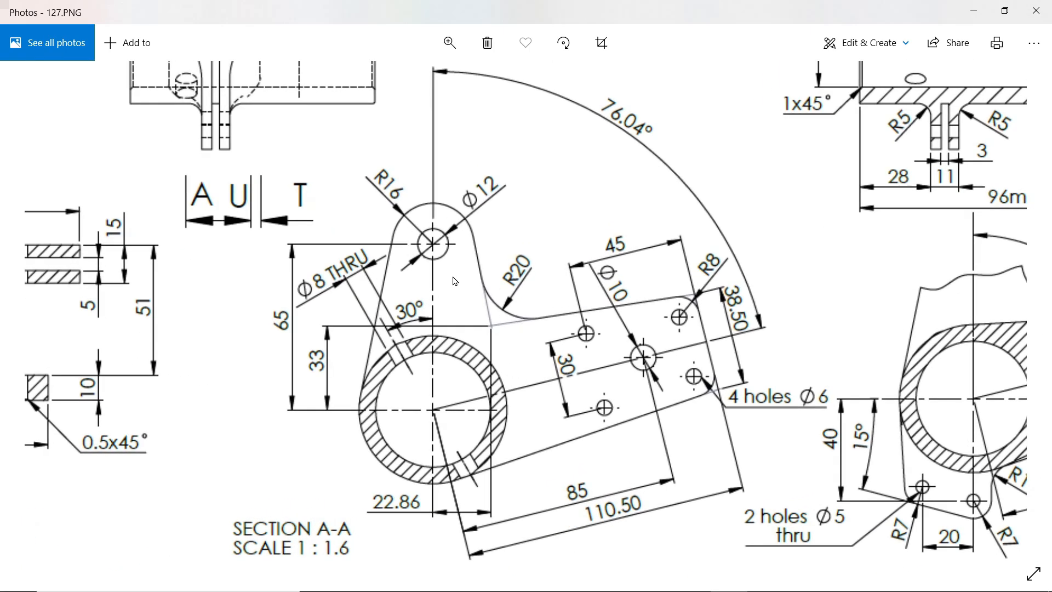
scroll(536, 294, "down", 2, "ctrl")
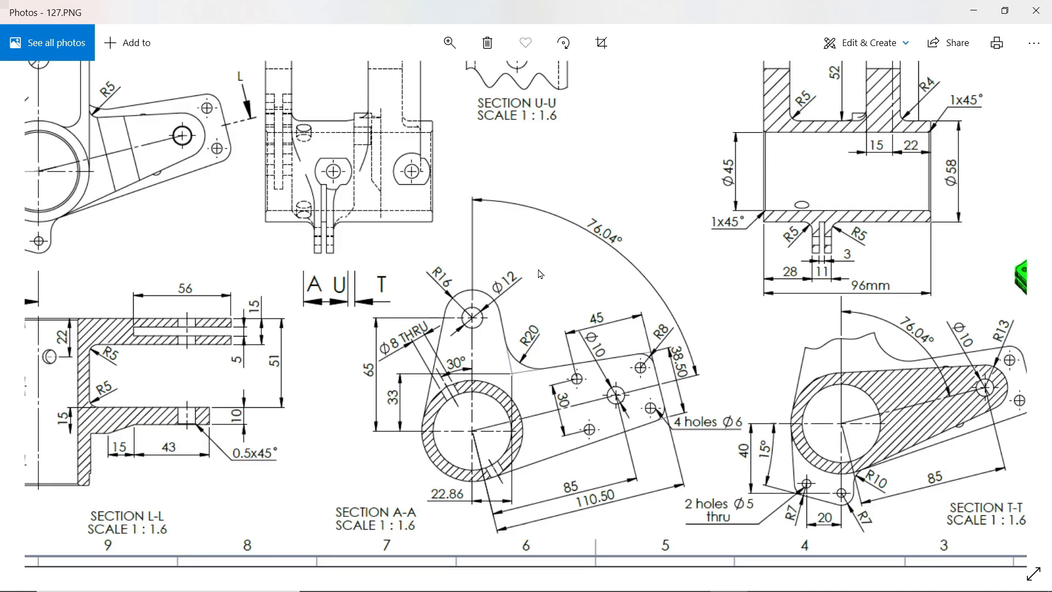
left_click_drag(541, 274, 705, 455)
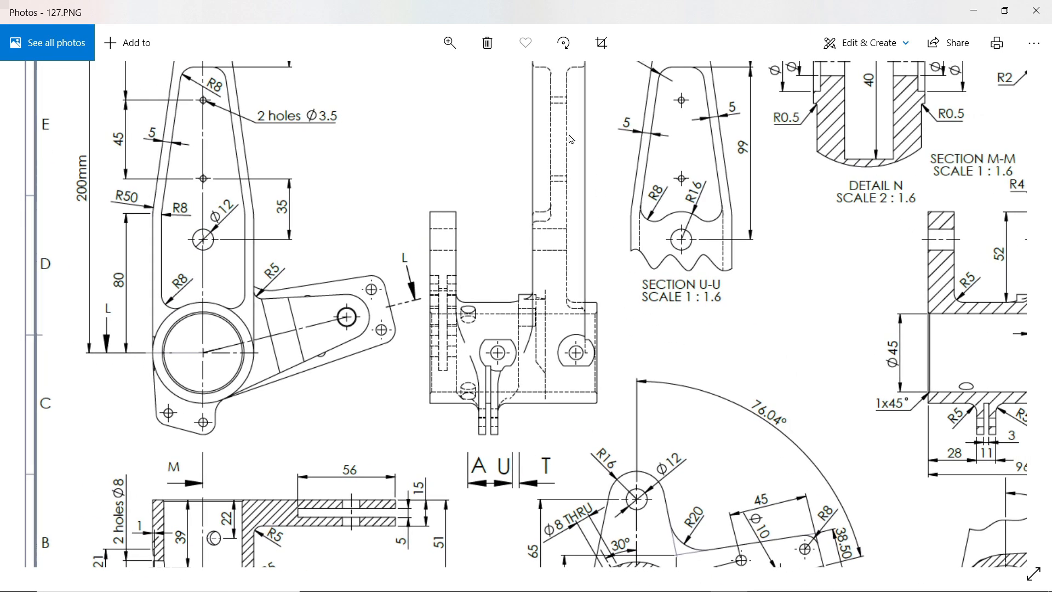
left_click_drag(570, 139, 558, 254)
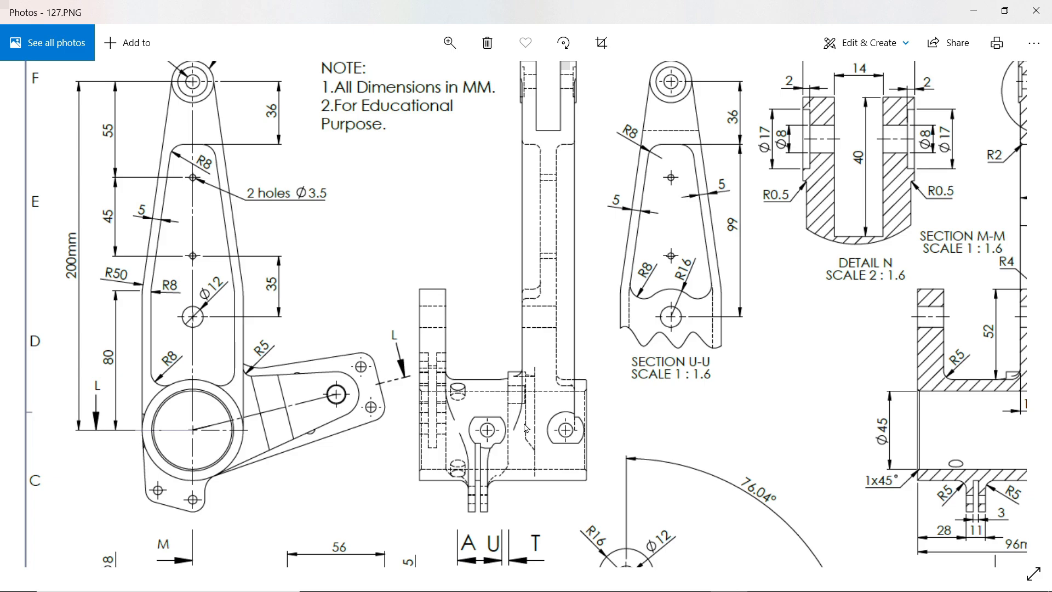
left_click_drag(635, 451, 367, 348)
mouse_move(726, 339)
left_mouse_down()
mouse_move(728, 489)
mouse_move(723, 327)
left_mouse_up()
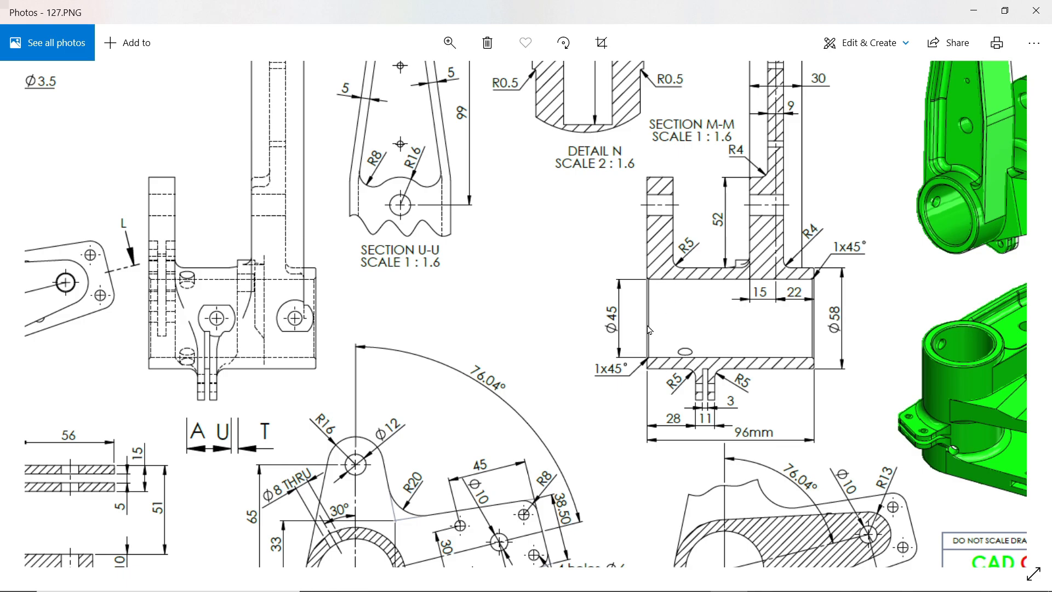
left_click_drag(648, 325, 753, 167)
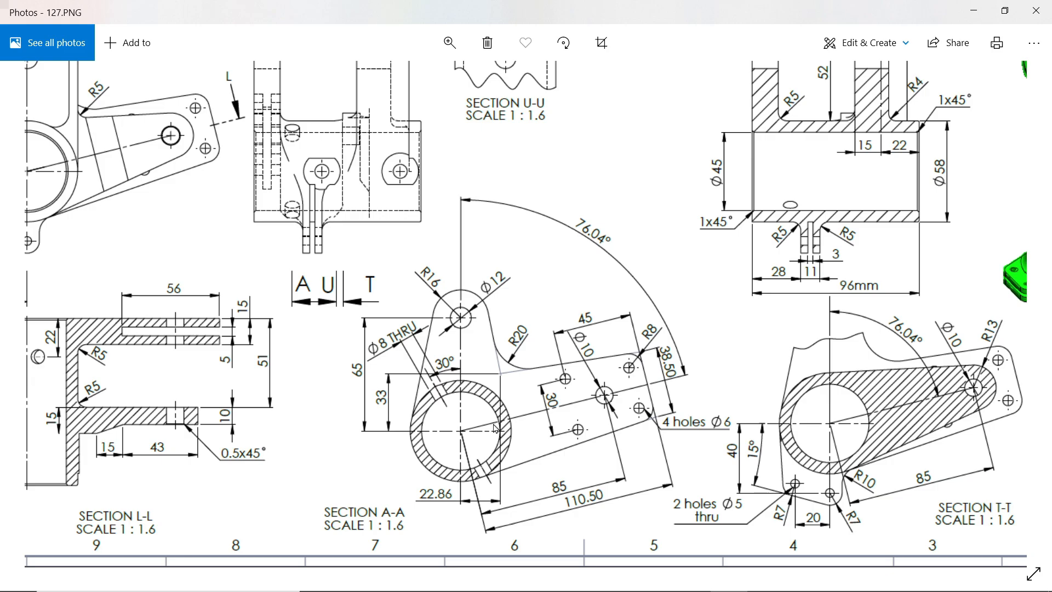
scroll(494, 430, "up", 2)
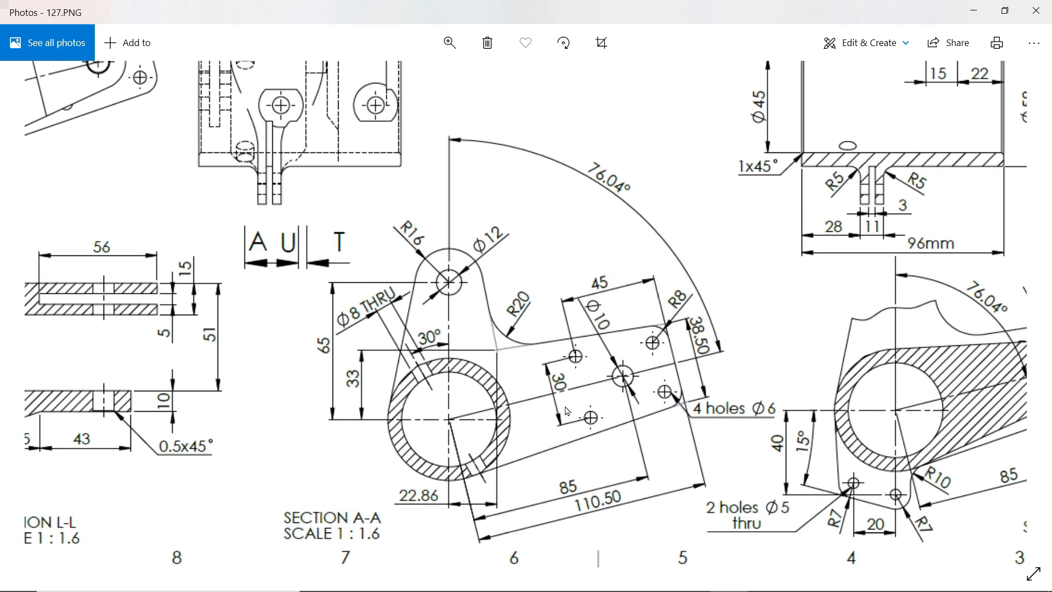
left_click_drag(510, 375, 647, 396)
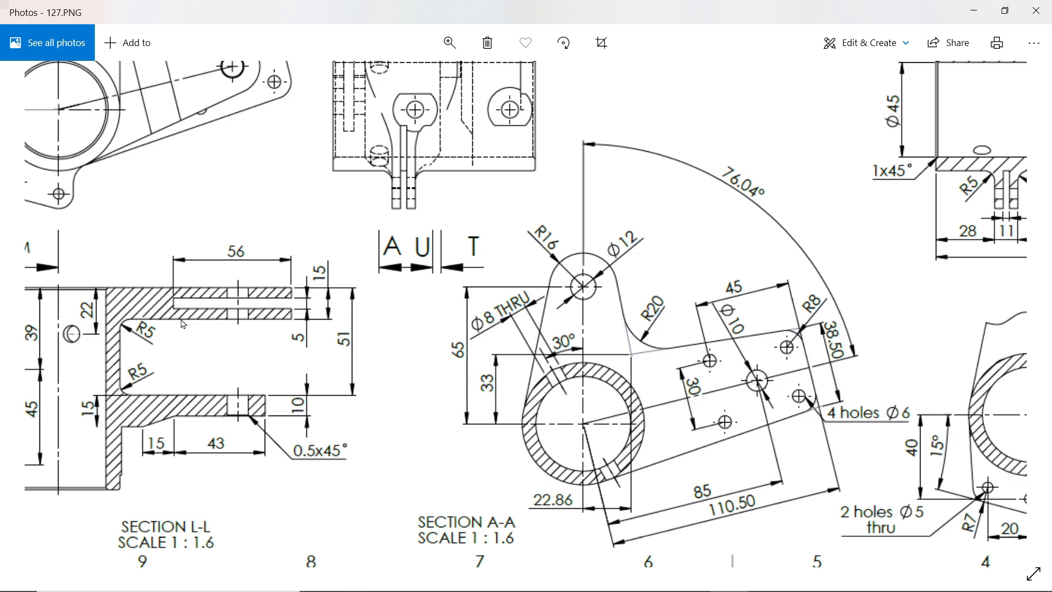
left_click(974, 11)
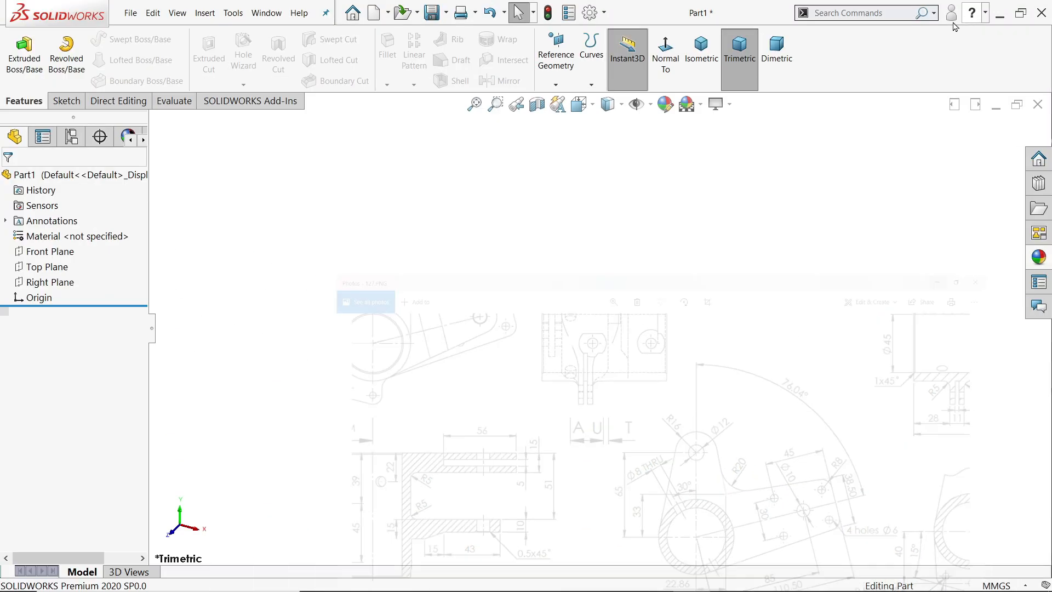
Start a sketch on the Top Plane and draw a 58 mm diameter circle centred on the origin
left_click(50, 269)
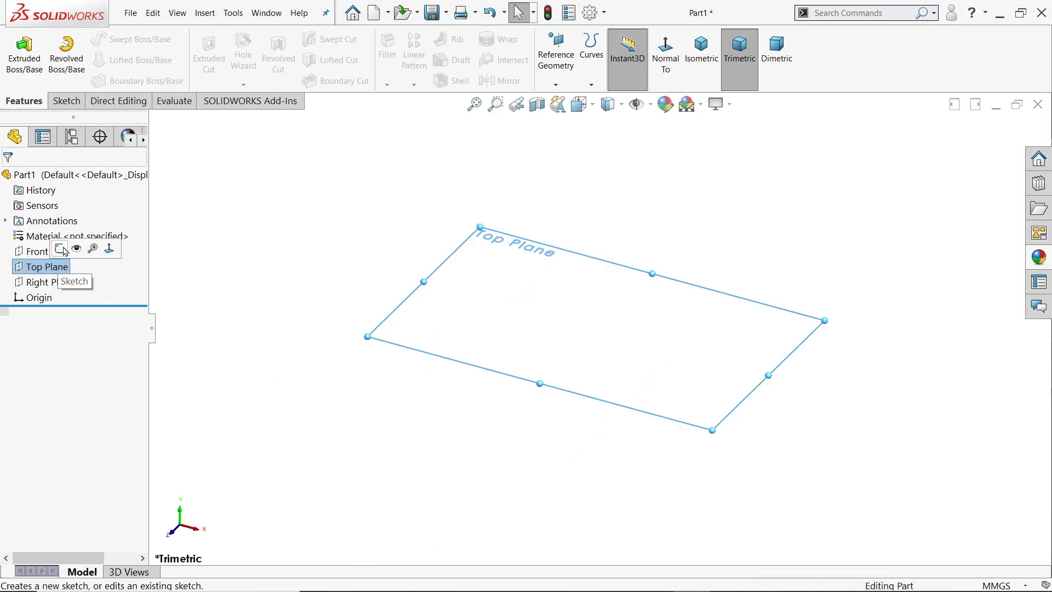
left_click(61, 249)
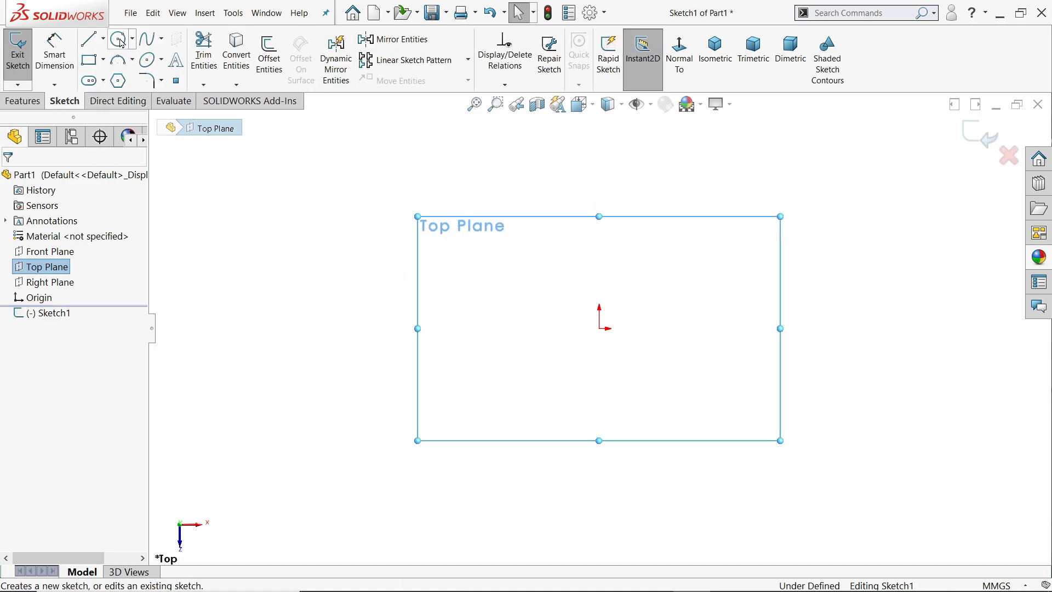
left_click(119, 40)
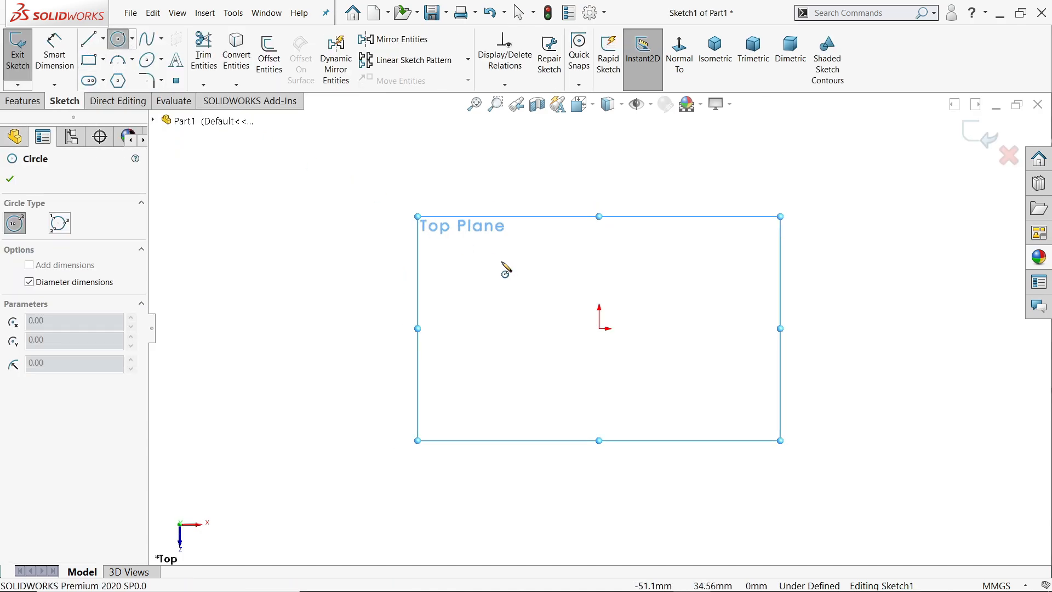
left_click(599, 328)
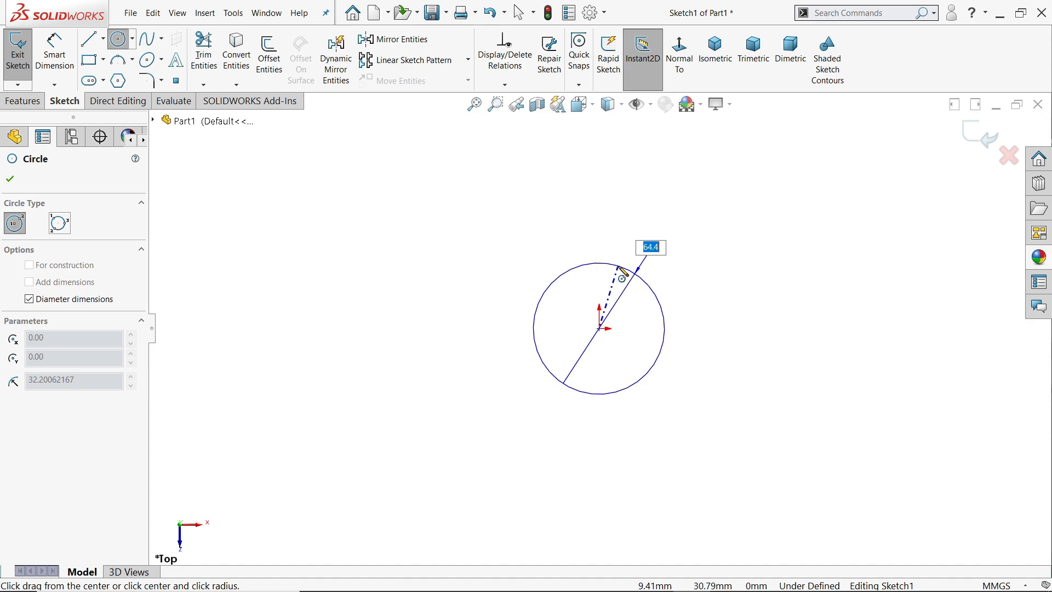
type("58")
key("Return")
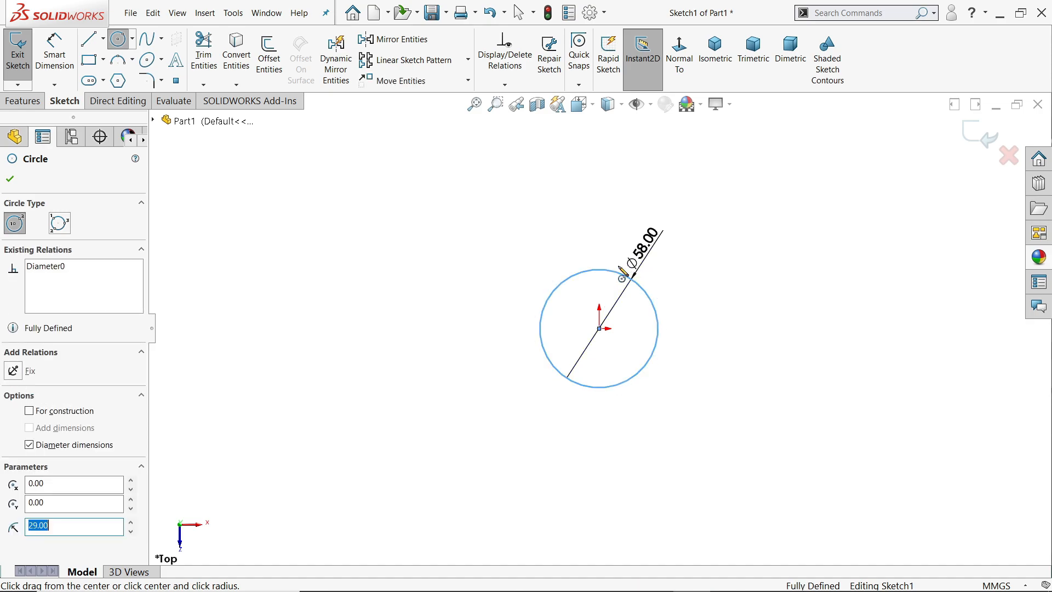
Sketch a steep line about 70 mm long up from the circle's left side, ending in a tangent arc of about 14 mm radius
left_click(88, 40)
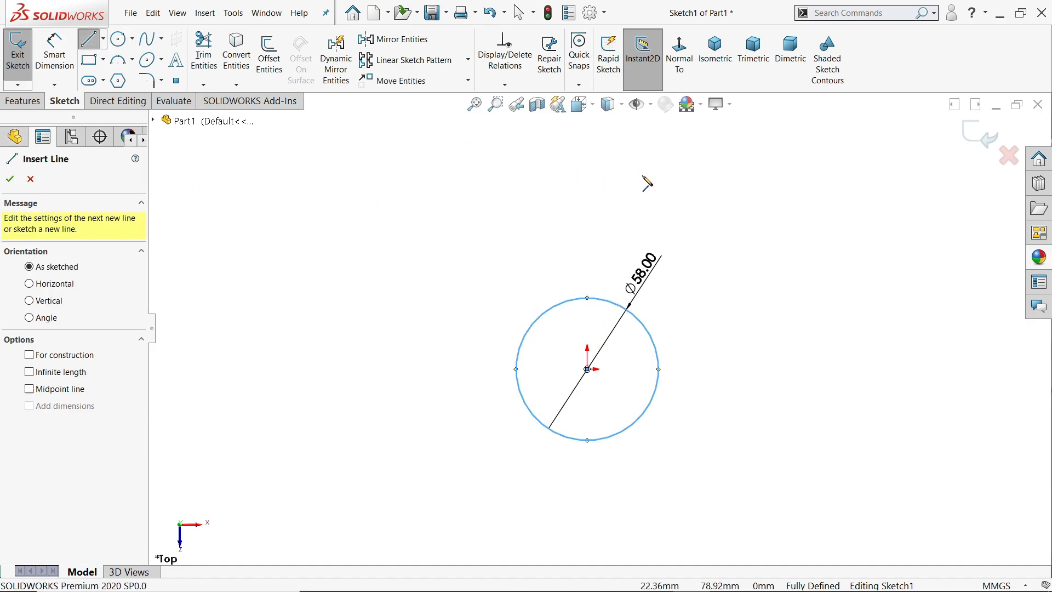
scroll(639, 192, "down", 2)
scroll(620, 206, "up", 1)
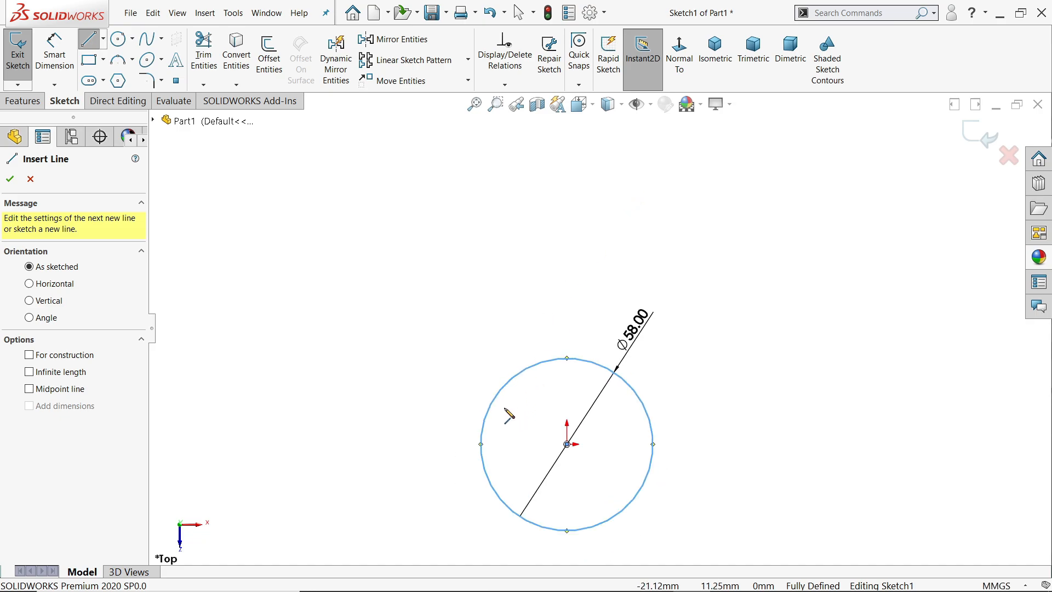
left_click(493, 402)
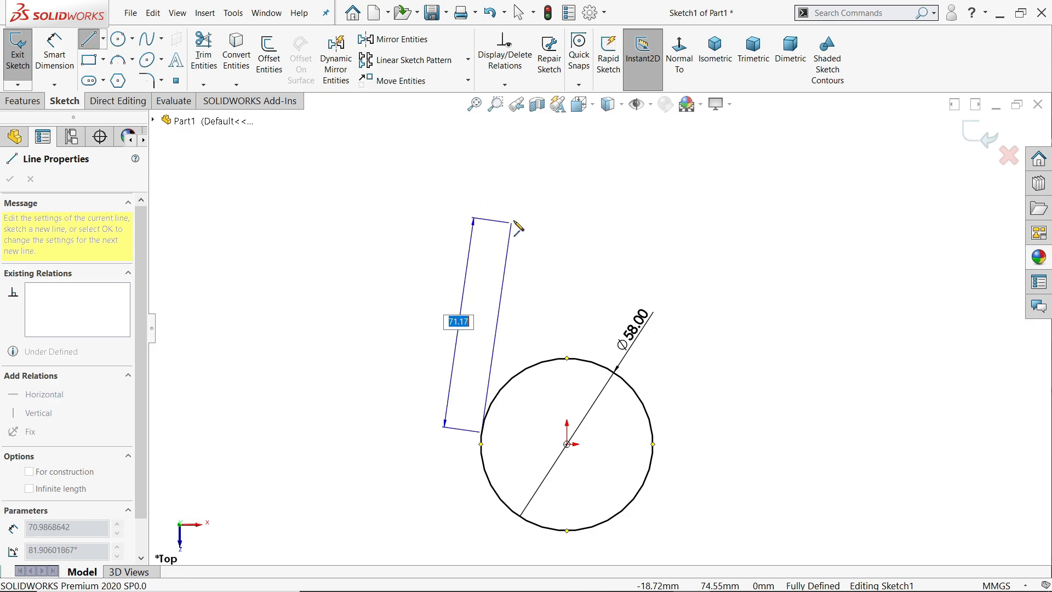
left_click(516, 217)
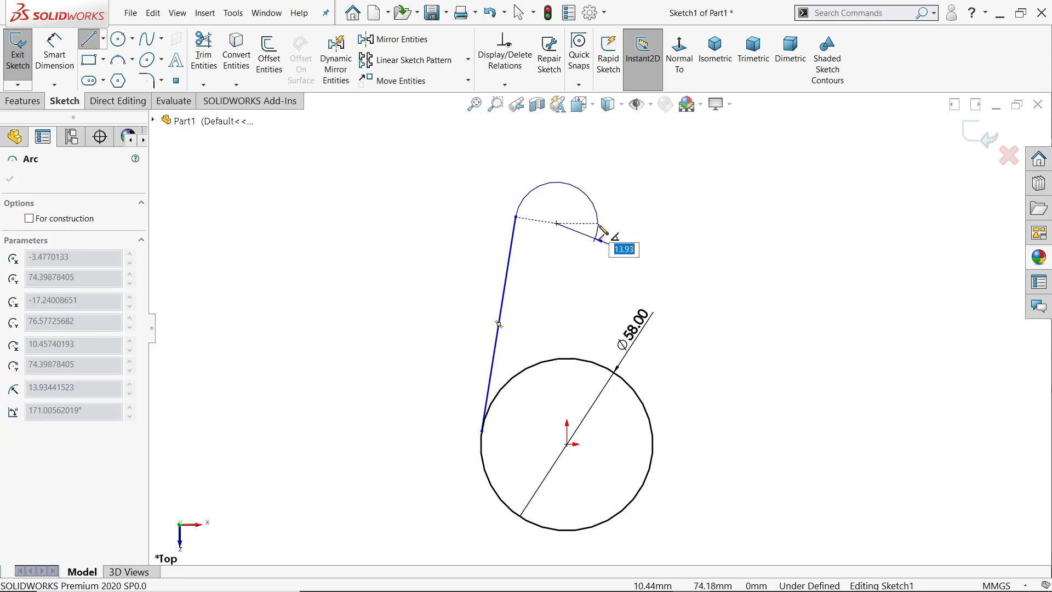
left_click(601, 219)
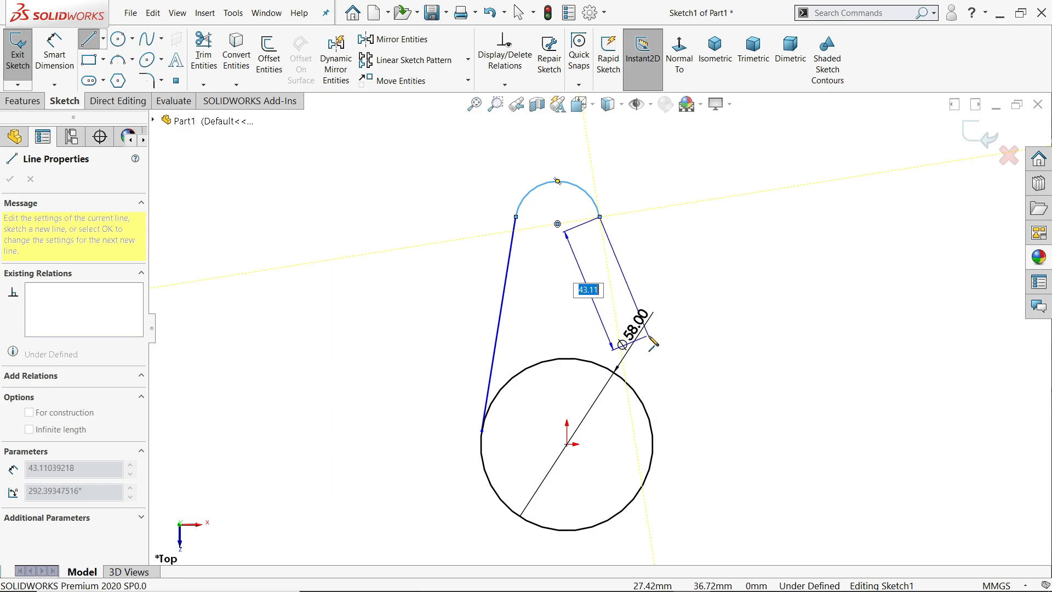
Continue the outline from the arc with a 43 mm sloping line, a long arm edge, a 39 mm end edge and a line back to the circle
left_click(648, 335)
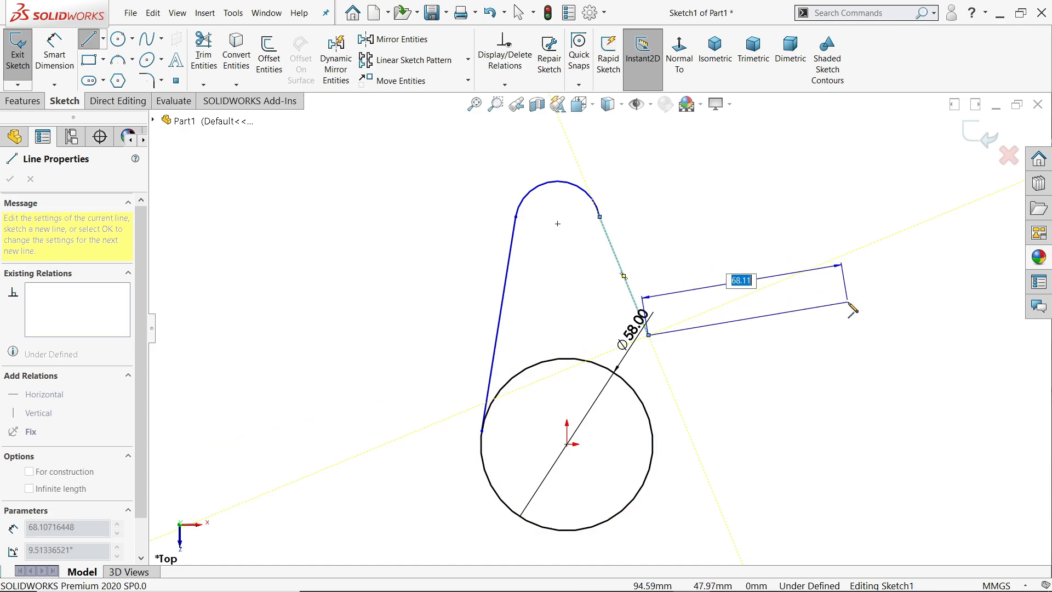
left_click(877, 301)
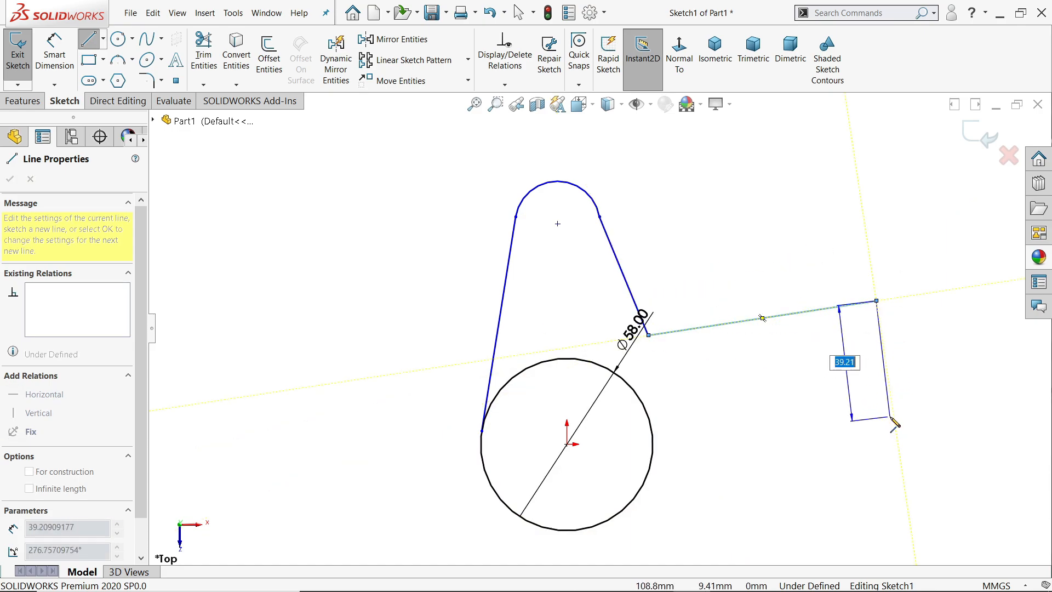
left_click(894, 417)
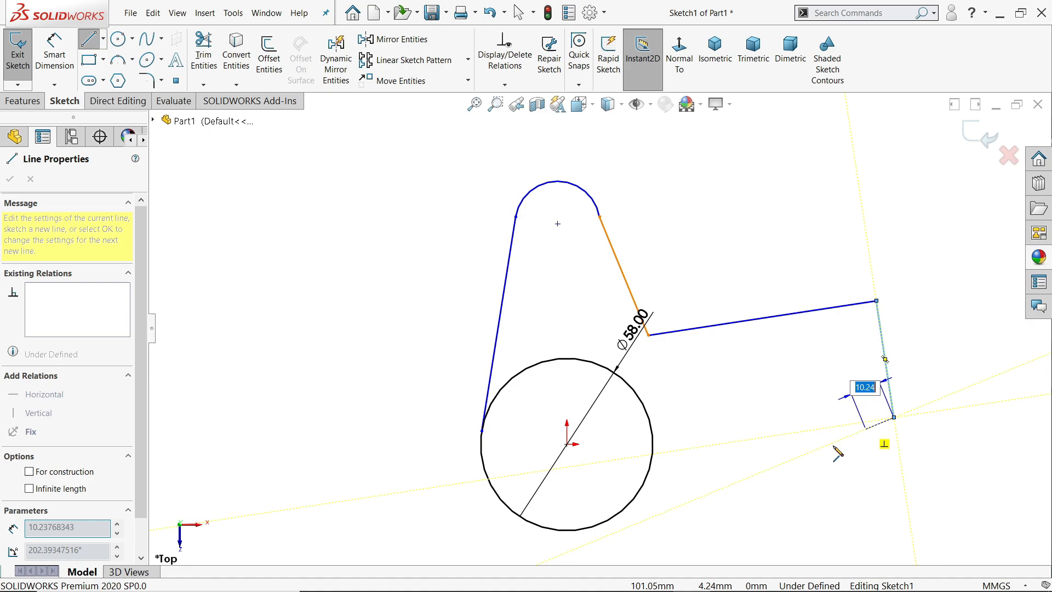
left_click(618, 515)
right_click(715, 406)
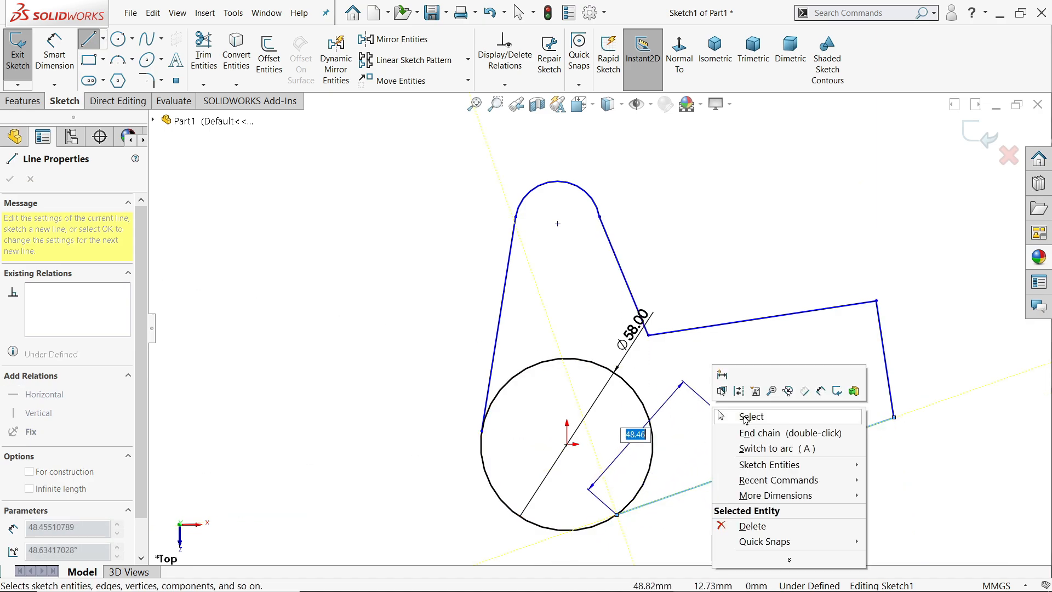
left_click(732, 417)
Make the left outline line and the lower arm line tangent to the 58 mm circle
left_click_drag(505, 409, 446, 447)
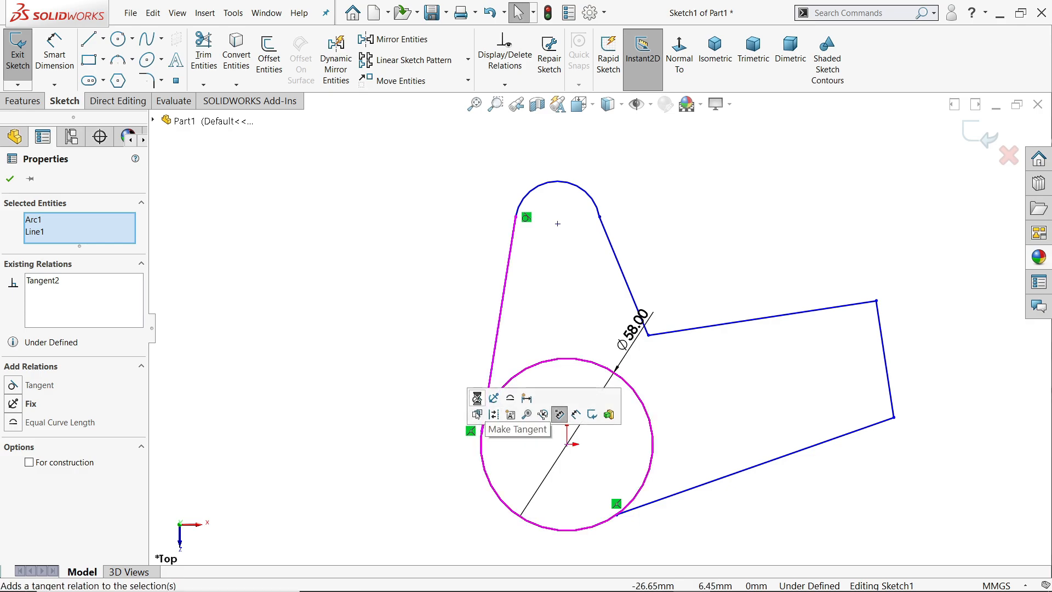
left_click_drag(628, 494, 606, 534)
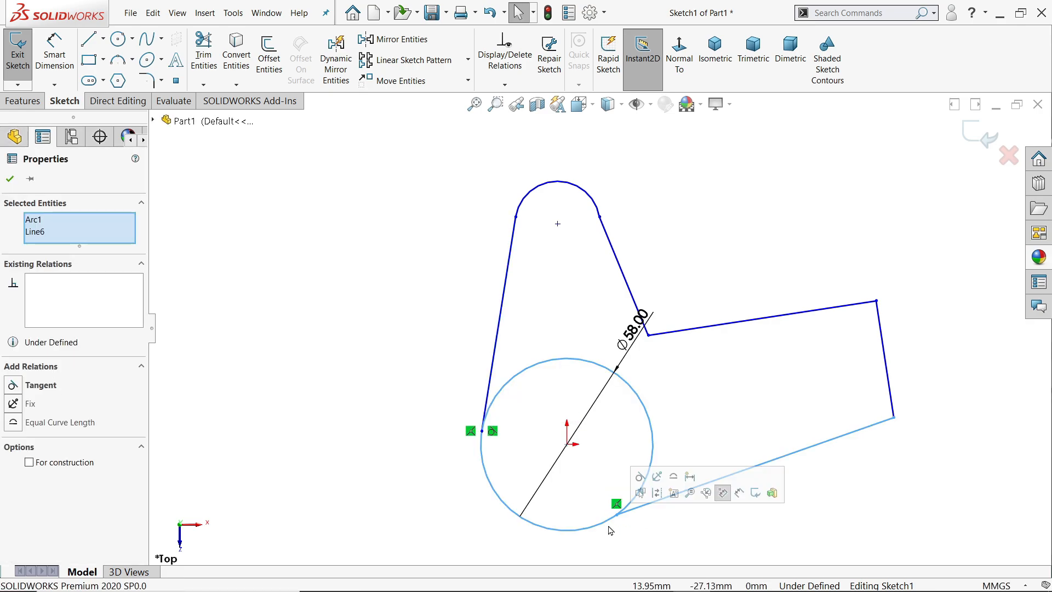
left_click(715, 387)
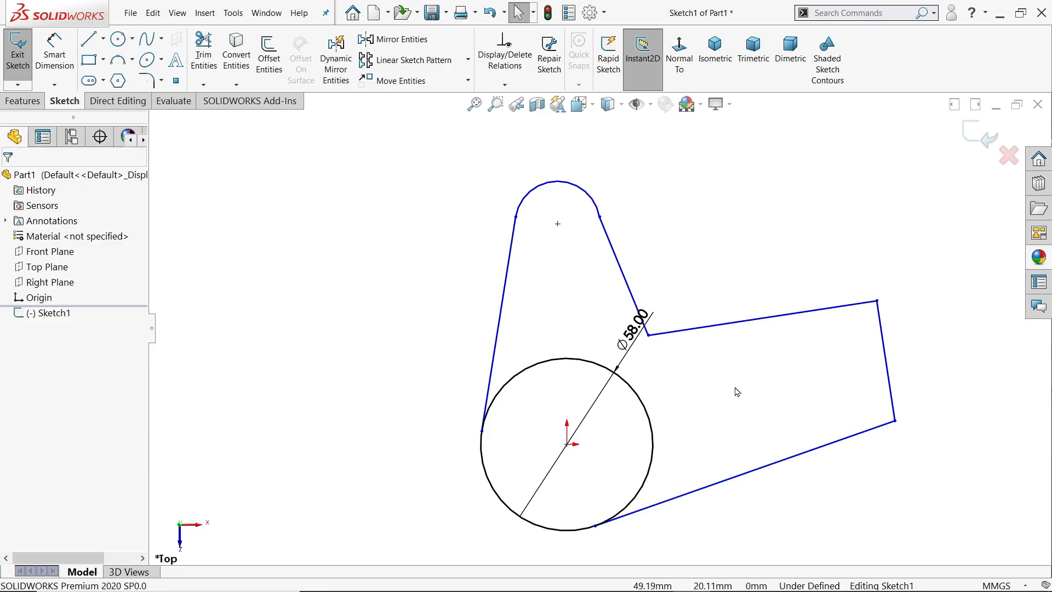
Draw centerlines from the origin to the arm end's midpoint and to the upper arc's centre, and make the one to the arc centre vertical
left_click(103, 38)
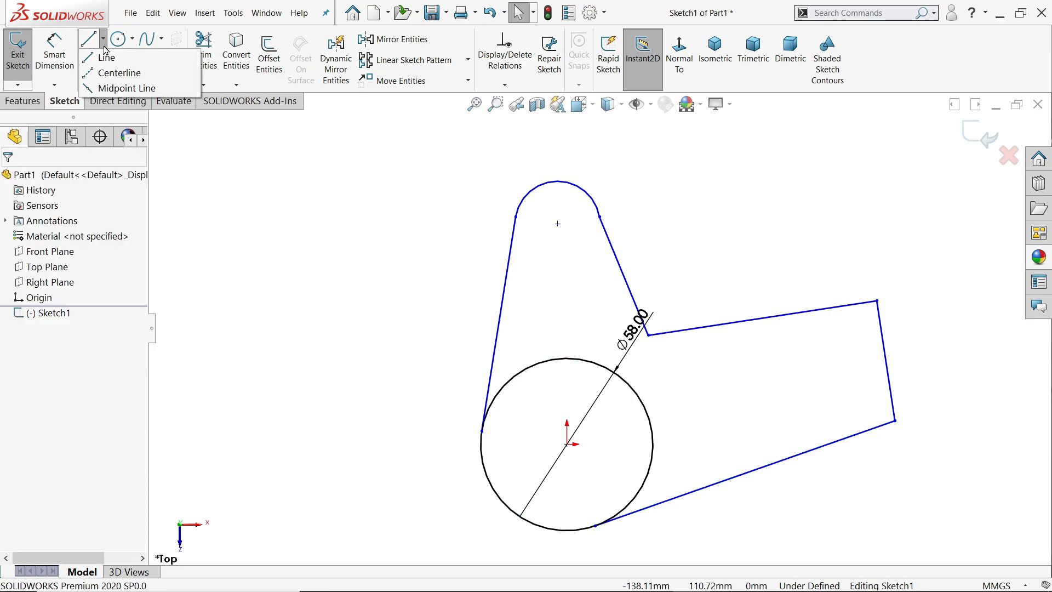
left_click(118, 73)
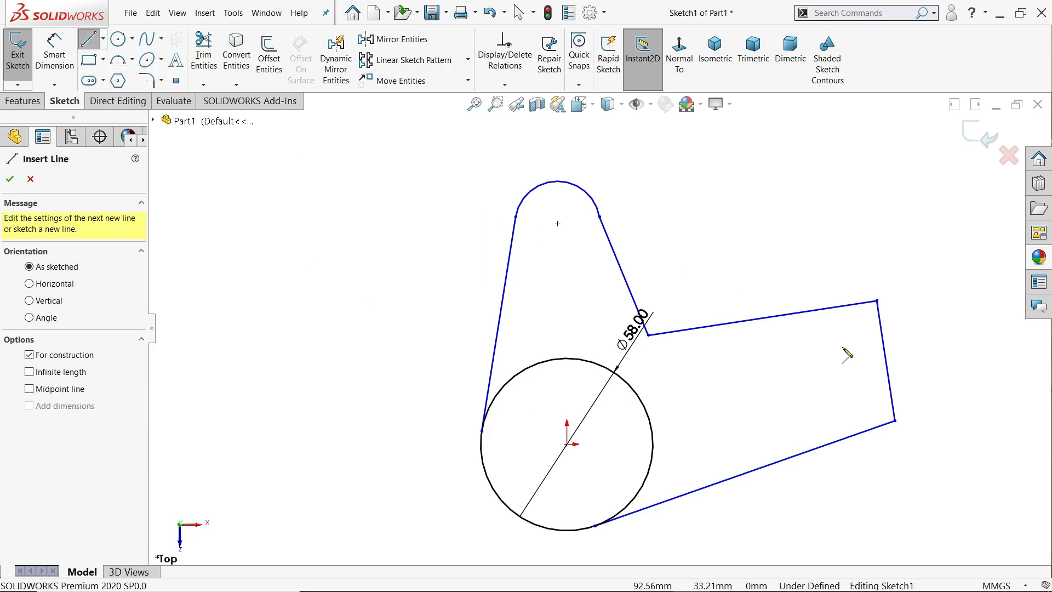
left_click(886, 361)
left_click(567, 444)
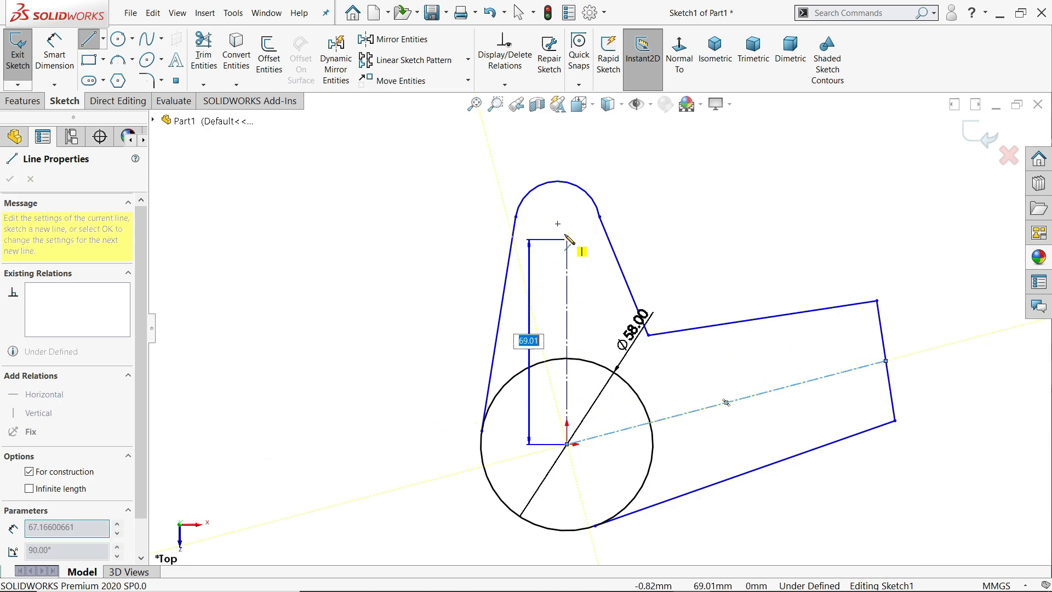
left_click(558, 224)
right_click(661, 184)
left_click(699, 208)
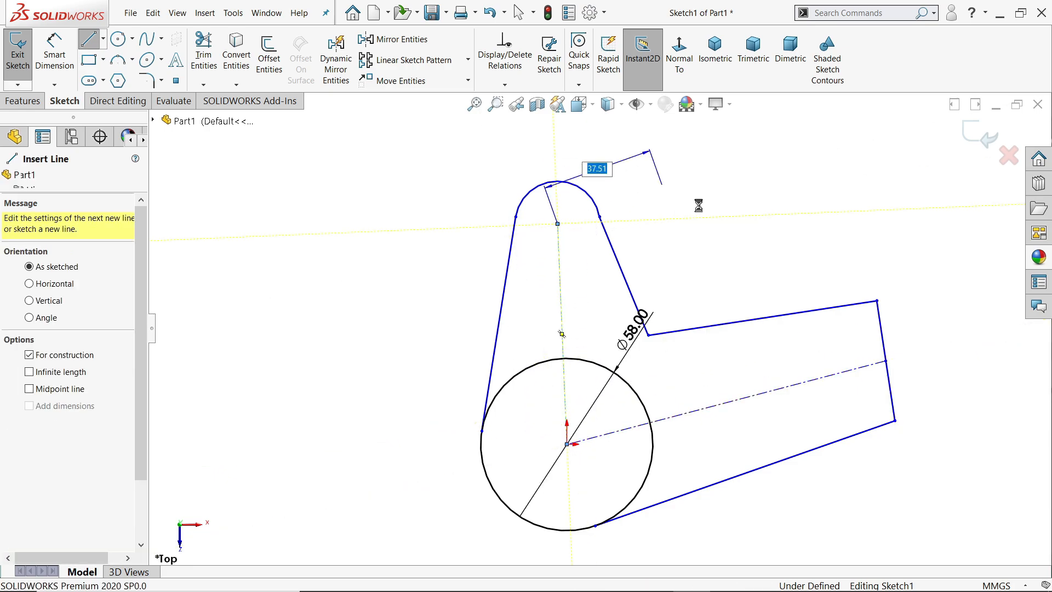
left_click(560, 288)
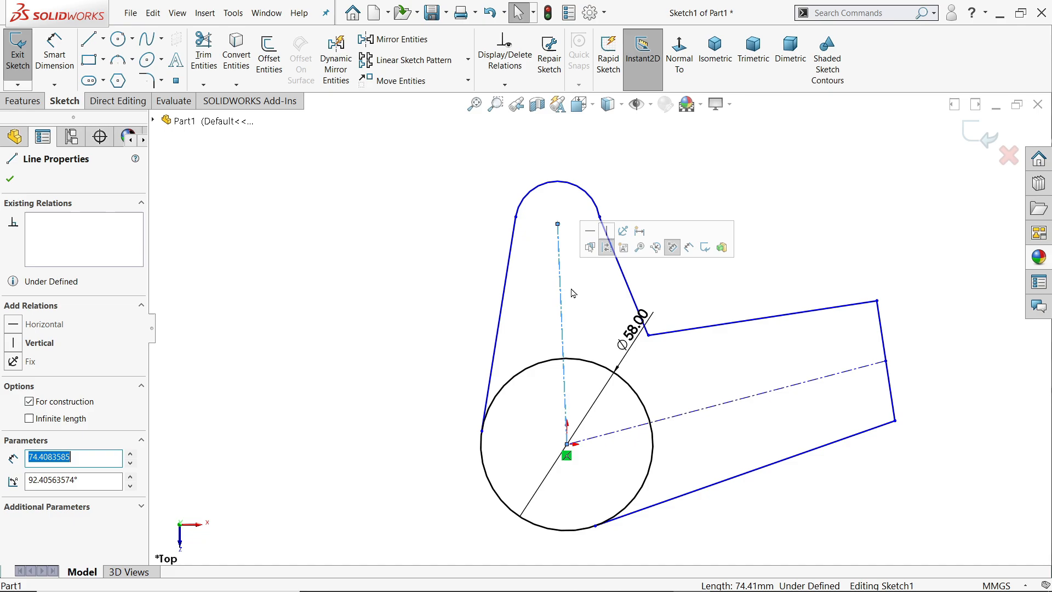
left_click(607, 241)
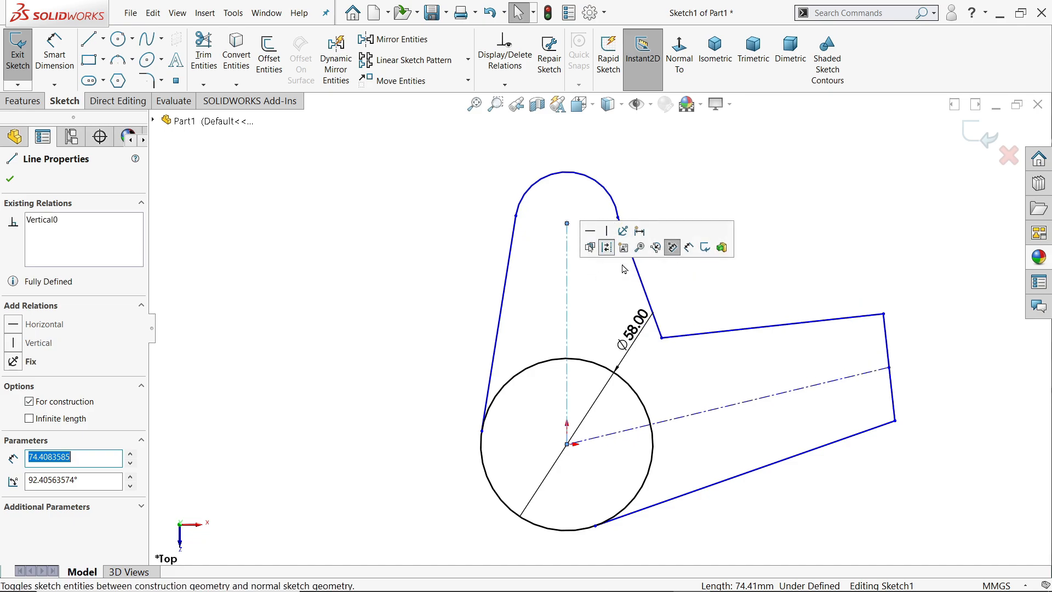
Make the arm's end edge perpendicular to the arm centerline
left_click(895, 400)
left_click(840, 380, "ctrl")
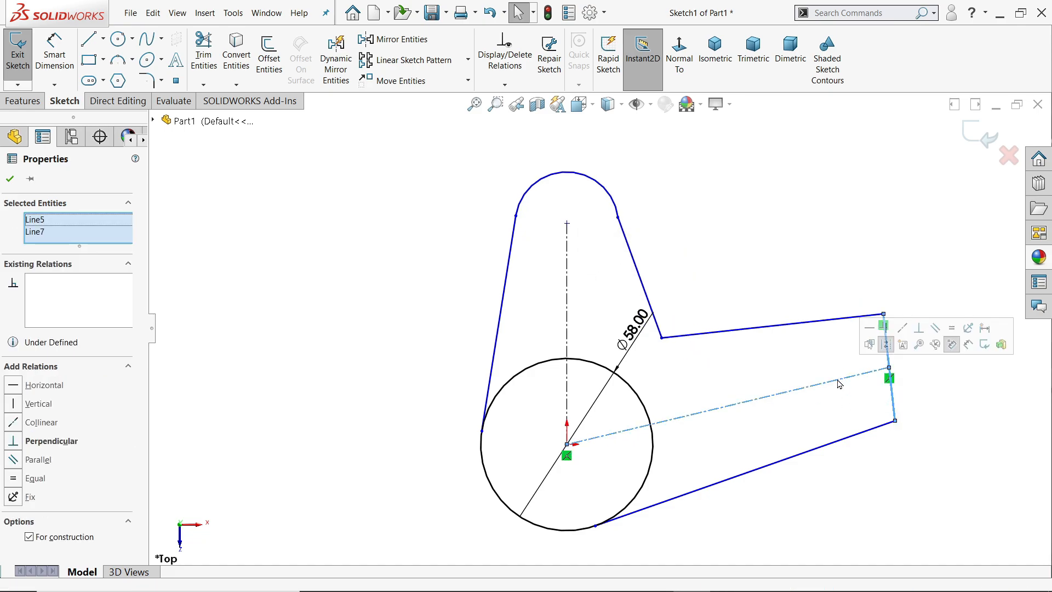
left_click(920, 328)
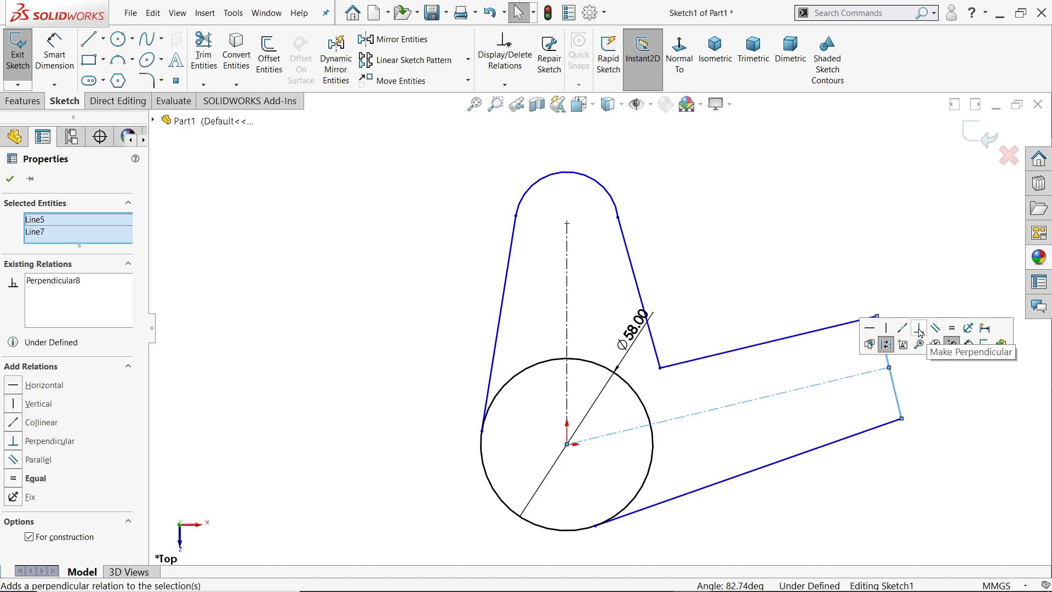
left_click(847, 238)
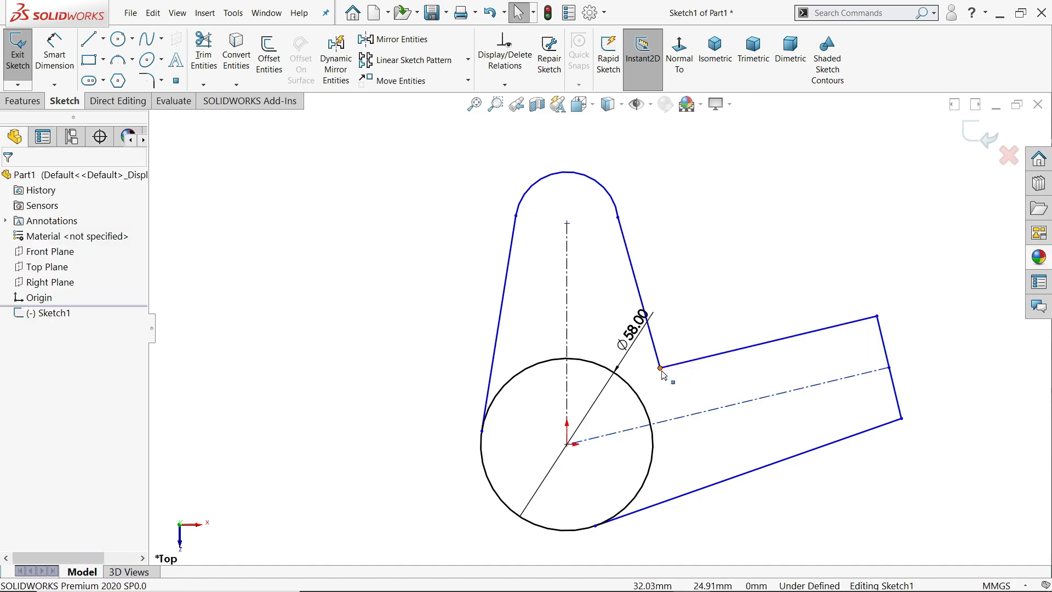
Adjust the outline by moving the inner corner outward along the arm and the upper arc's right endpoint slightly inward
left_click_drag(661, 367, 684, 348)
mouse_move(716, 400)
left_mouse_down()
mouse_move(789, 356)
mouse_move(876, 332)
left_mouse_up()
left_click(734, 349)
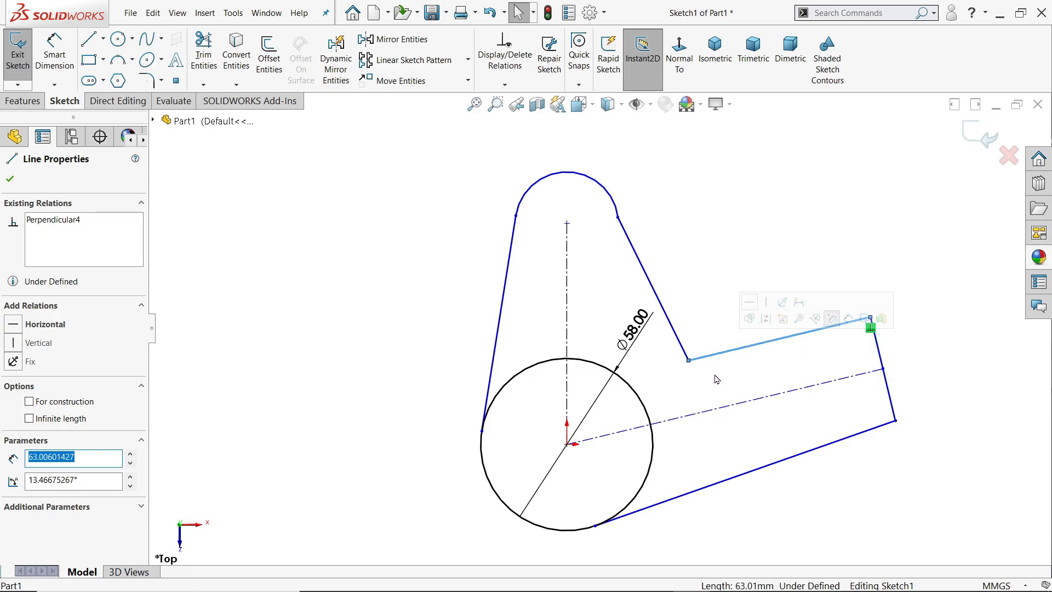
key("Escape")
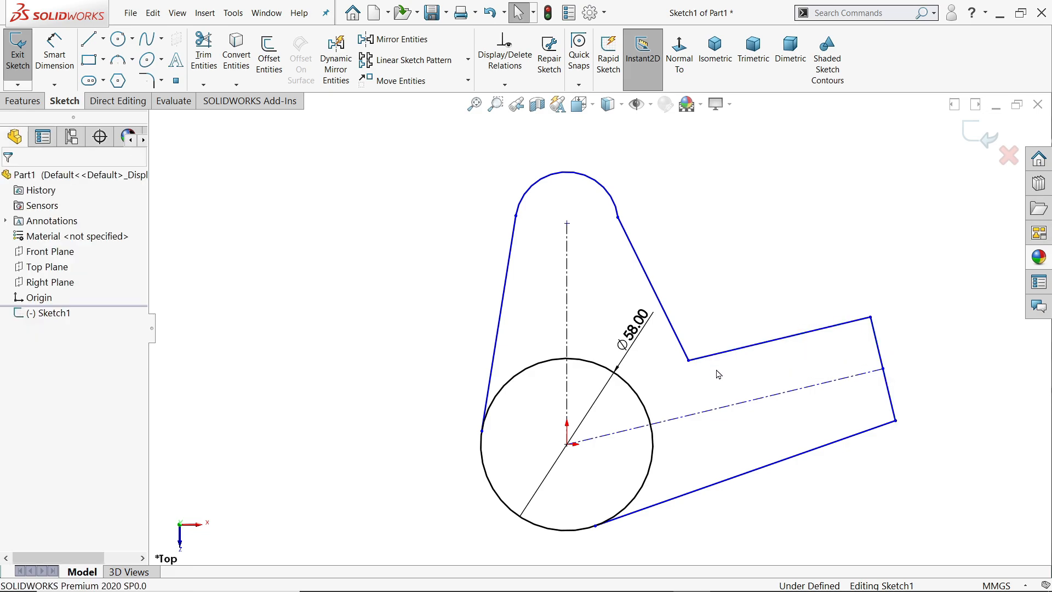
left_click(619, 219)
left_click(740, 180)
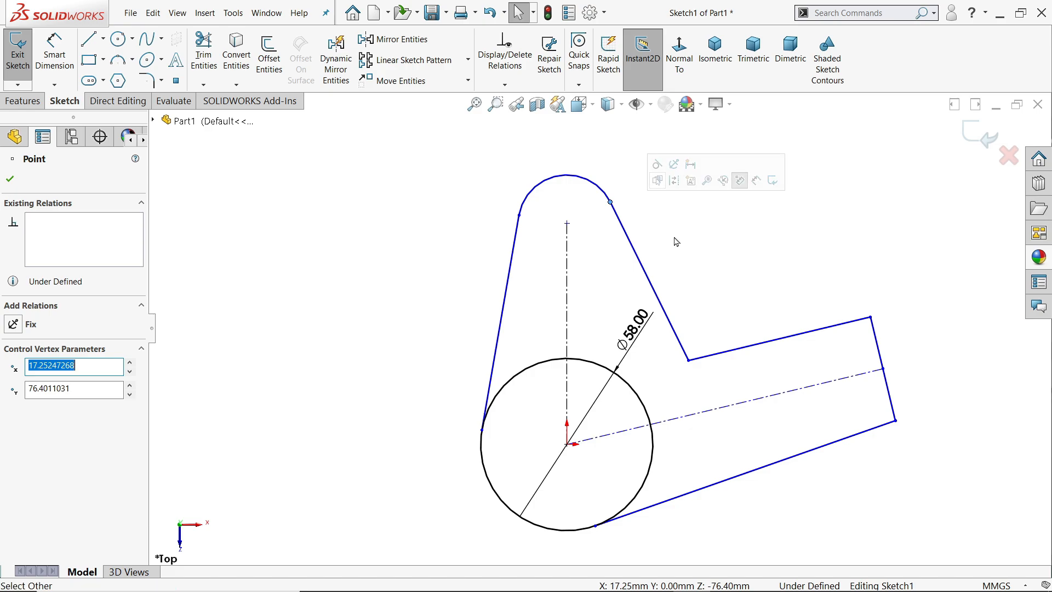
Dimension the arm centerline from the origin to the end edge as 110.5 mm
left_click(65, 53)
scroll(705, 435, "up", 2)
scroll(677, 412, "down", 2)
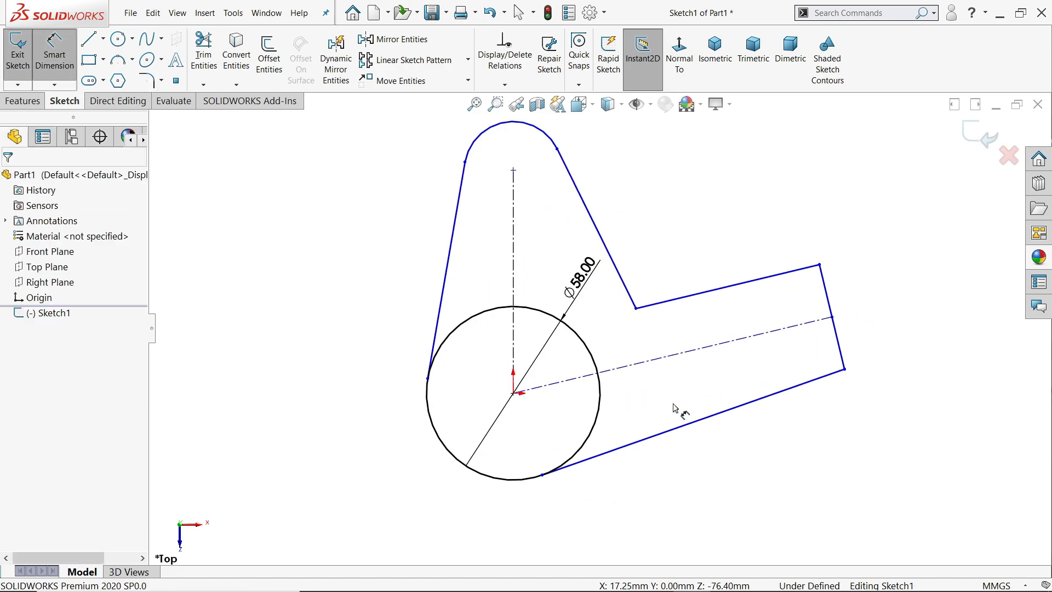
left_click(650, 365)
left_click(858, 451)
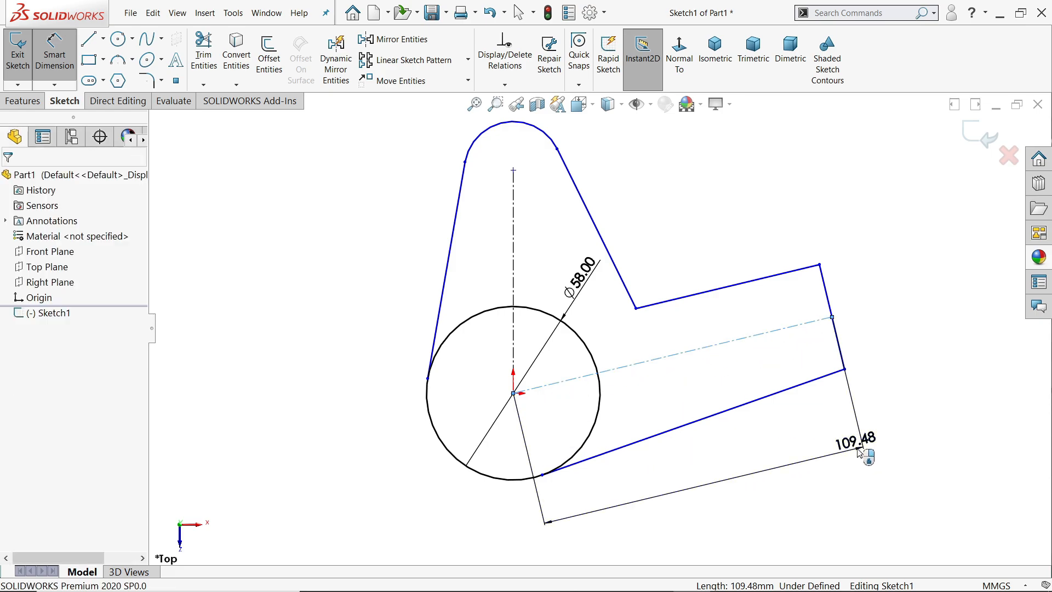
type("110.5")
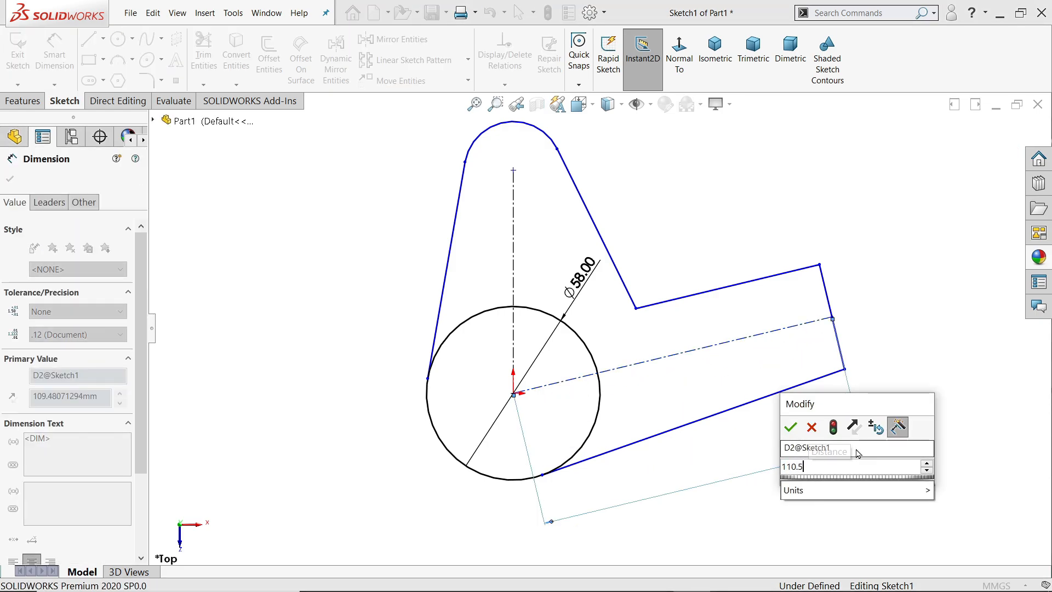
key("Return")
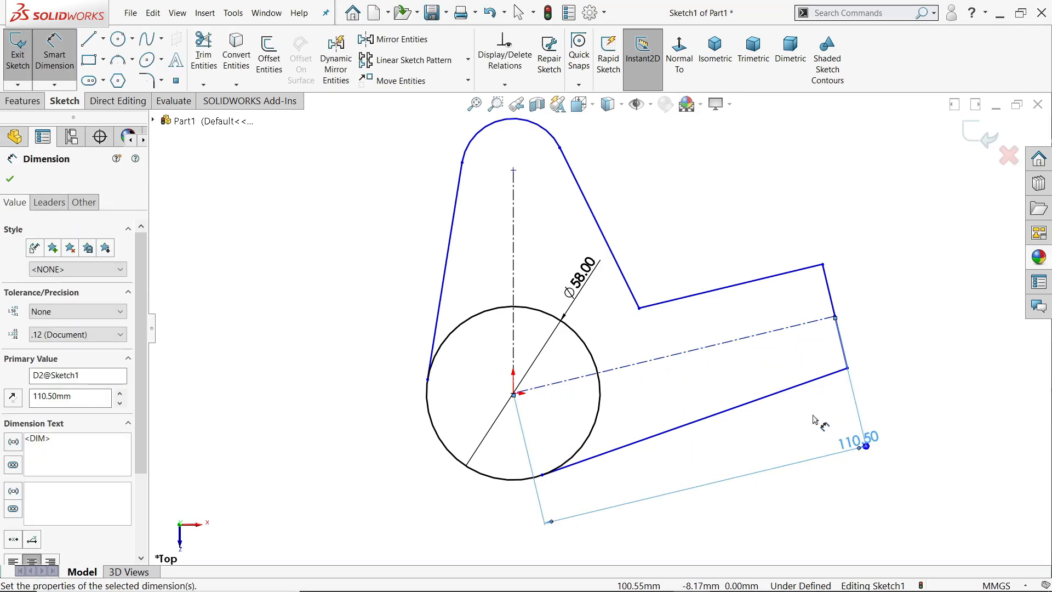
Dimension the arm's end edge as 38.5 mm long
left_click(833, 303)
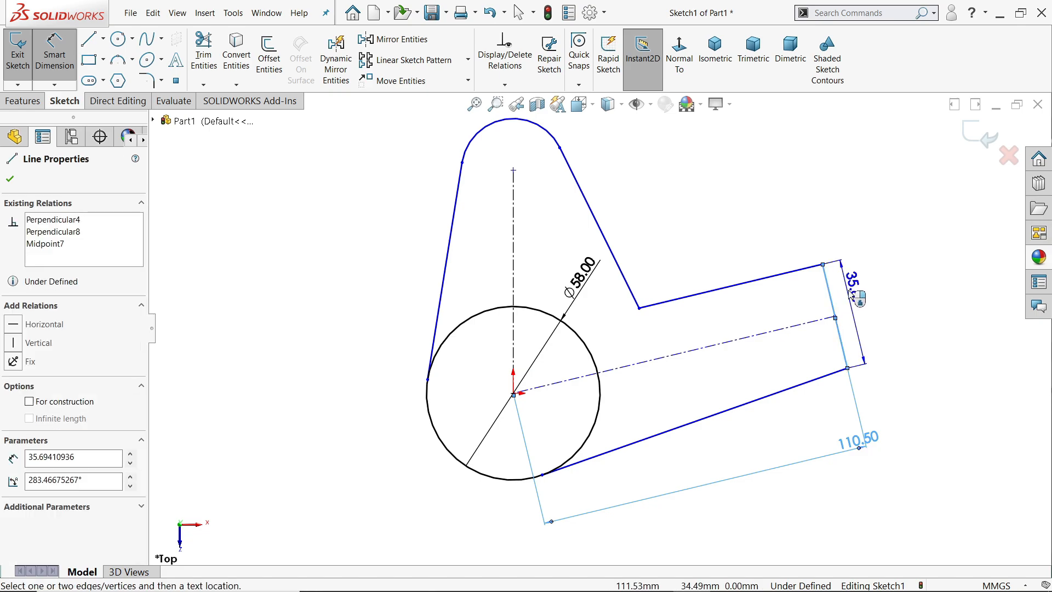
left_click(863, 244)
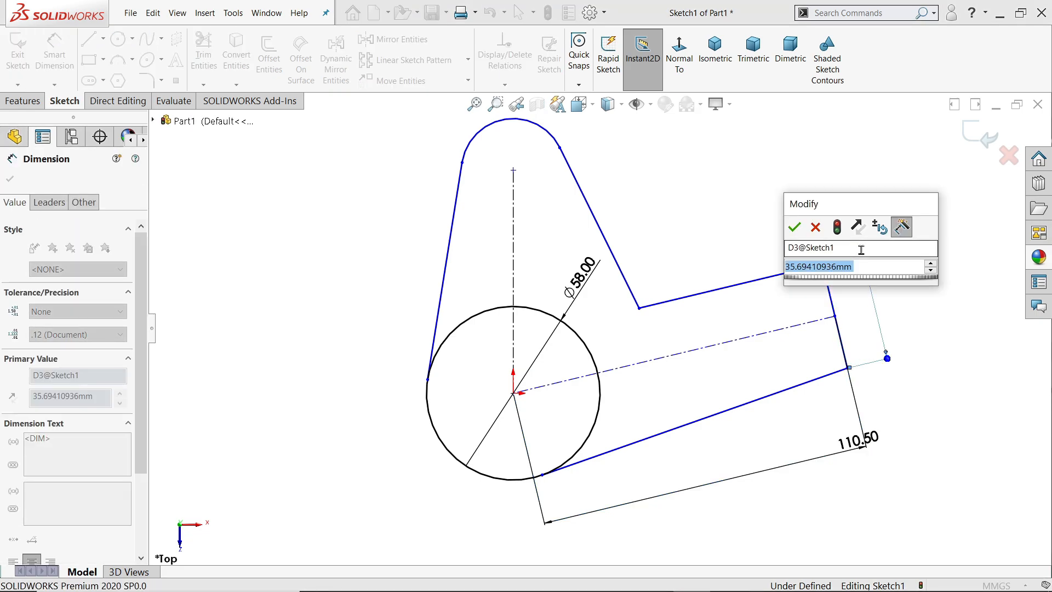
type("38.5")
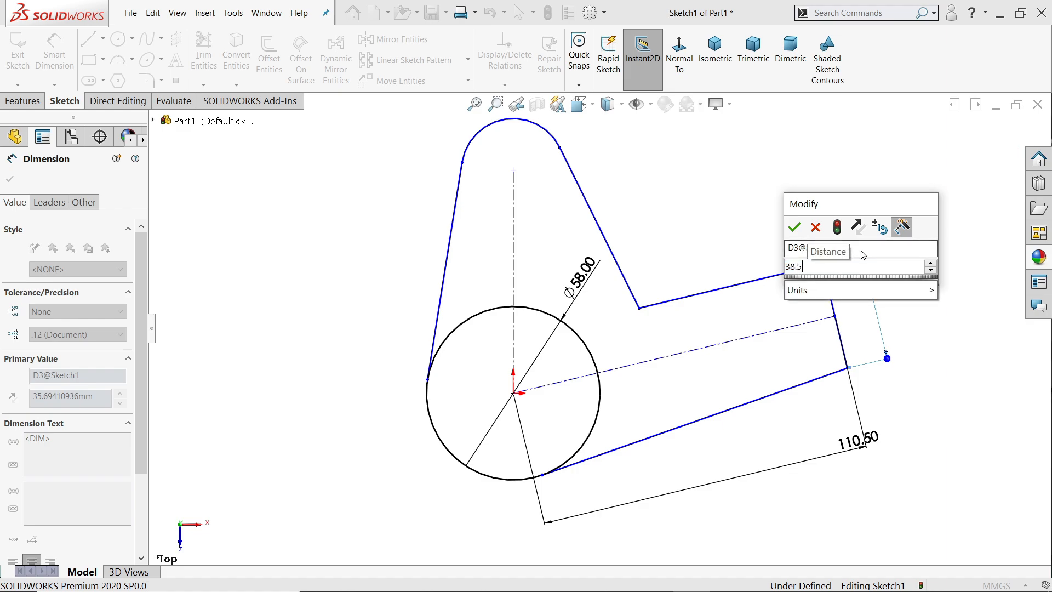
key("Return")
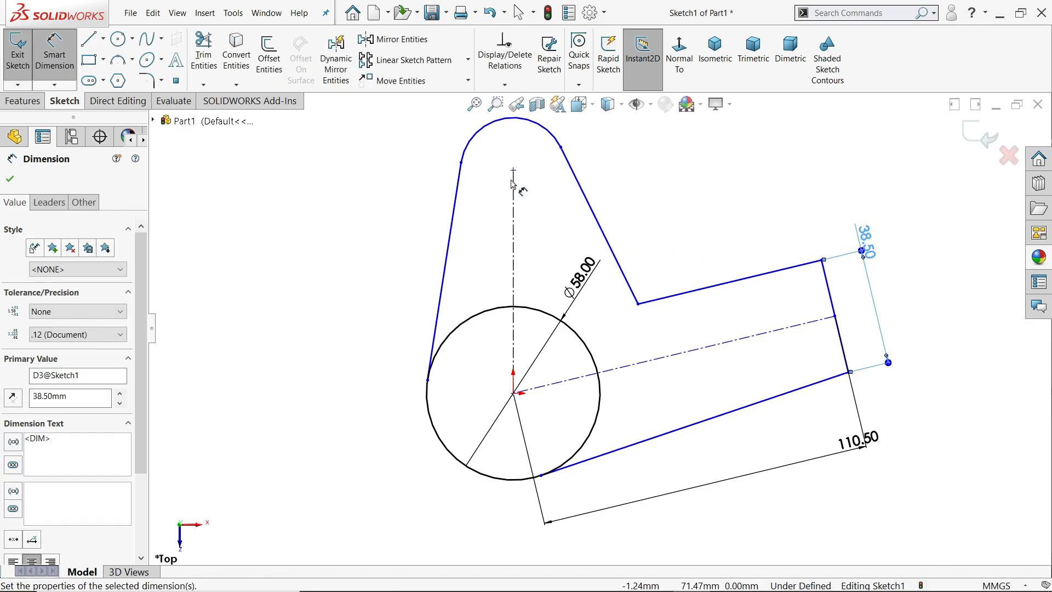
Dimension the vertical centerline from the origin to the upper arc's centre as 65 mm
left_click(514, 215)
left_click(317, 281)
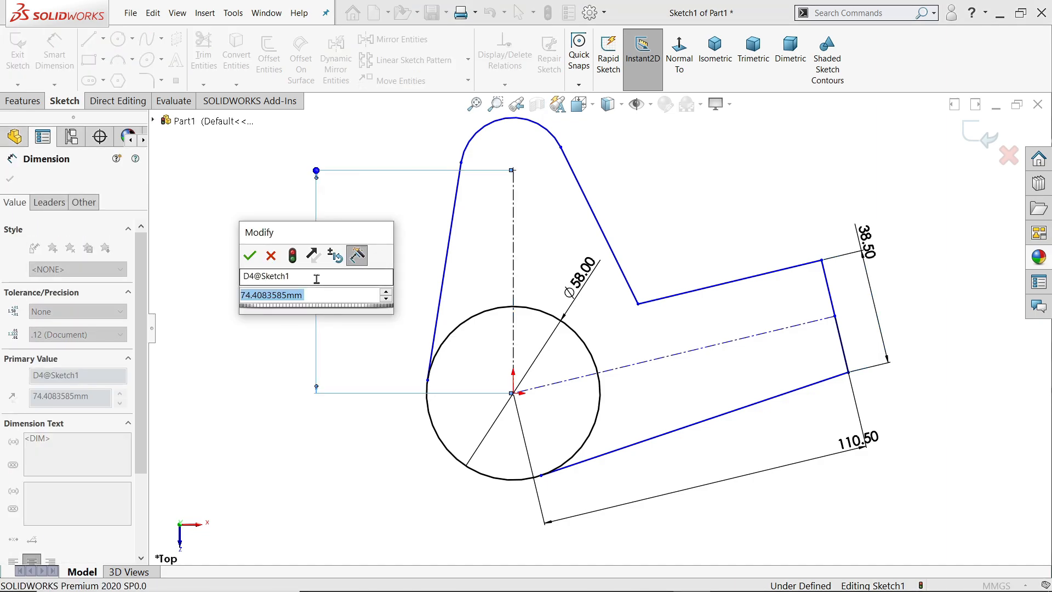
type("65")
key("Return")
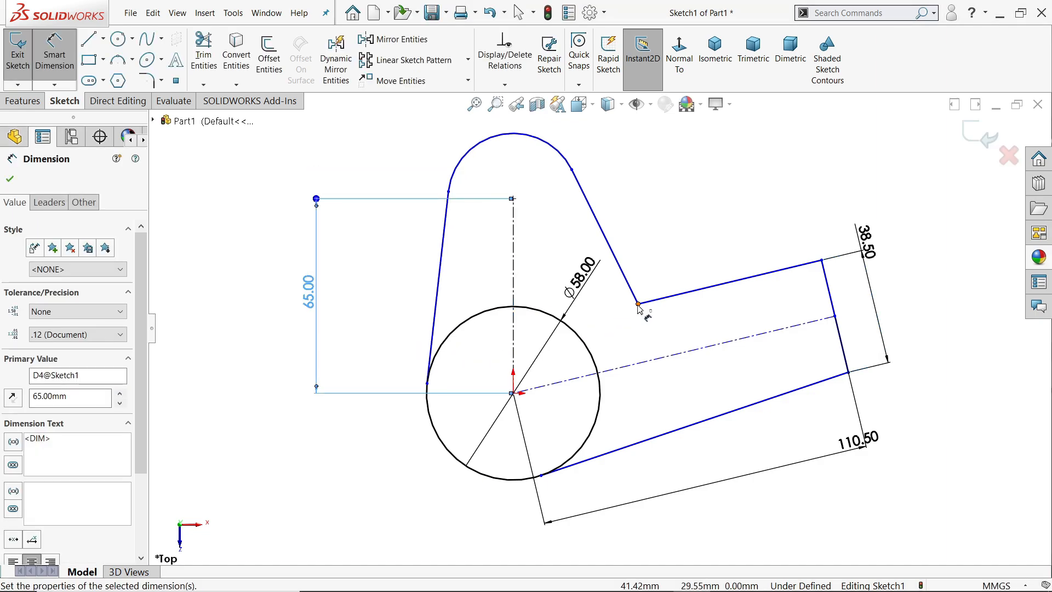
Set the vertical distance between the origin and the inner corner to 33 mm
left_click(638, 305)
left_click(513, 394)
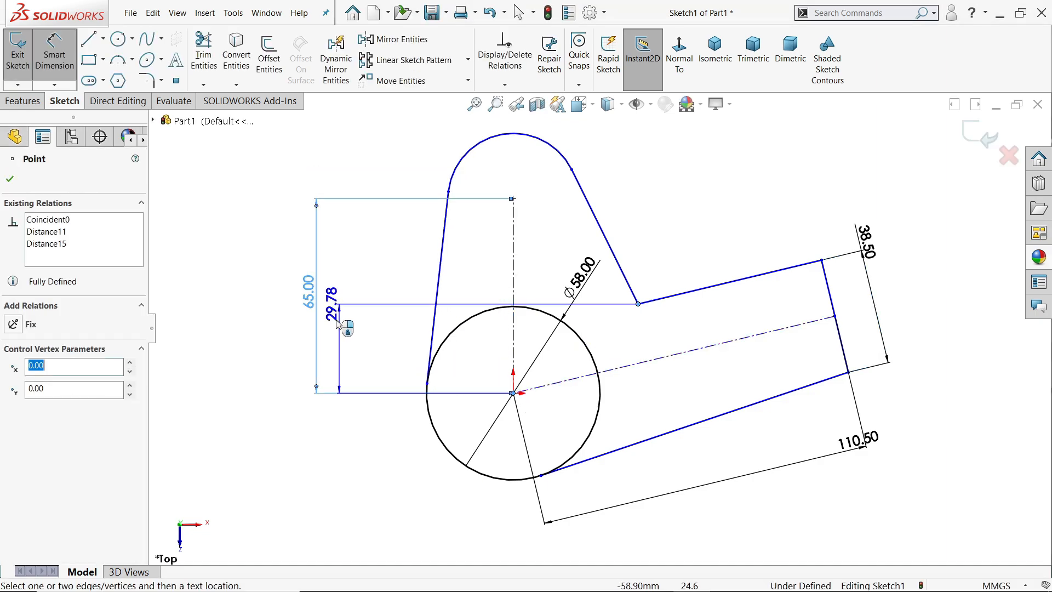
left_click(378, 357)
type("33")
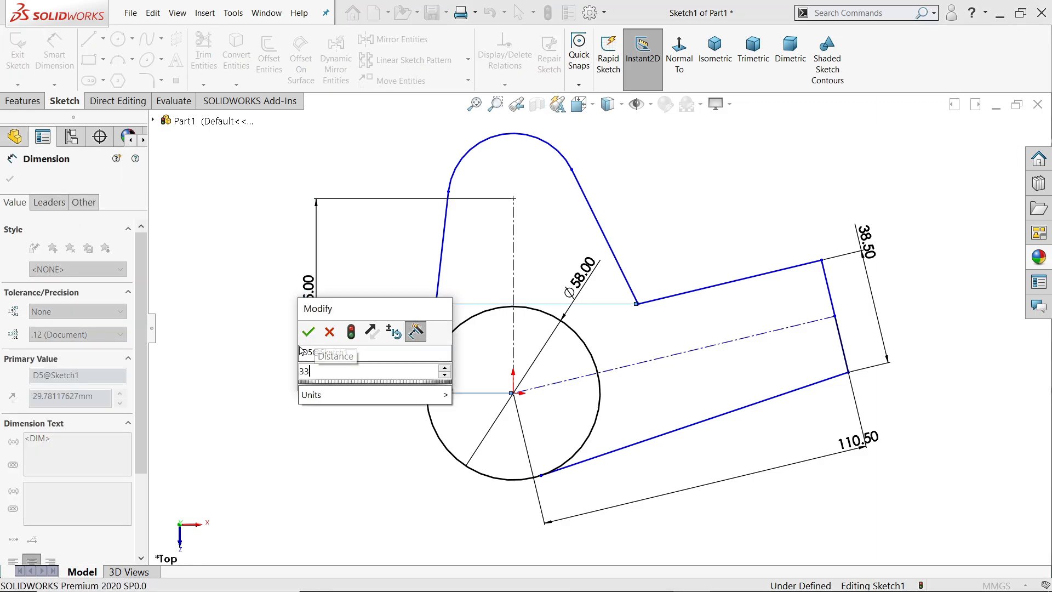
key("Return")
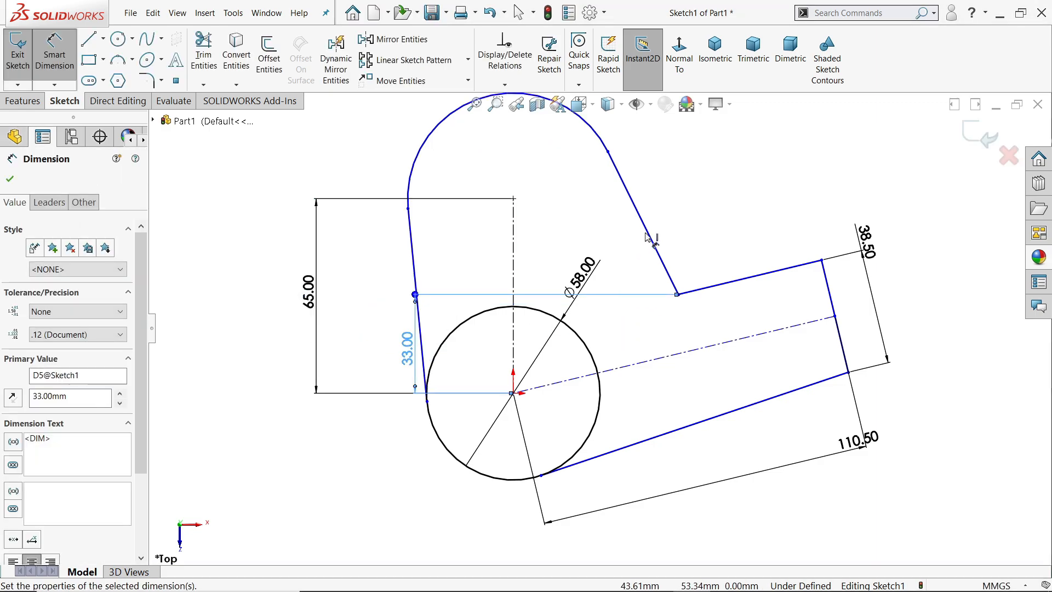
Shrink the upper arc by moving its left endpoint inward, and set the arc's radius to 16 mm
left_click(10, 181)
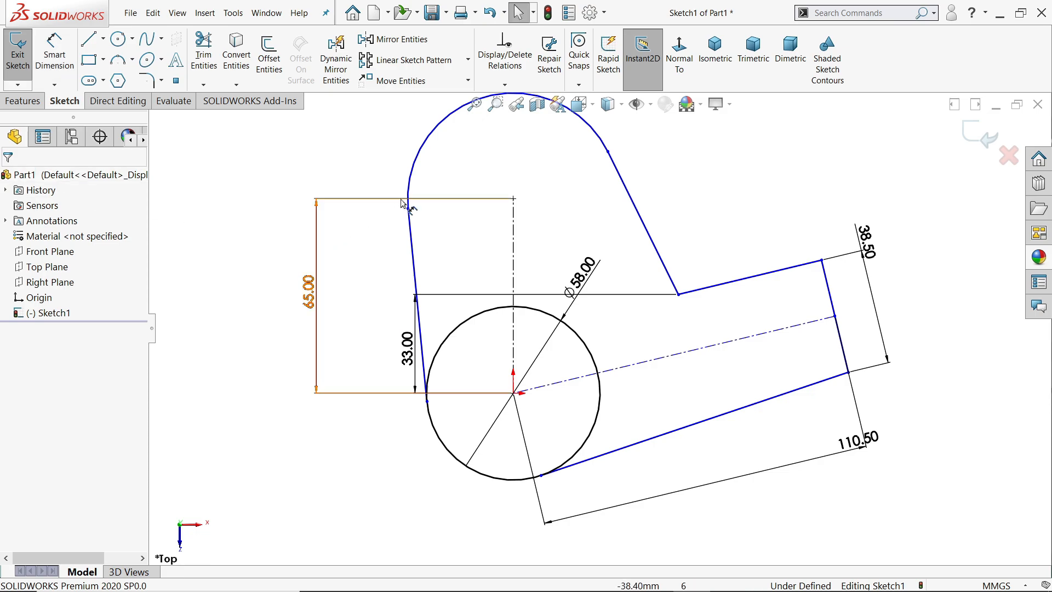
left_click_drag(408, 208, 474, 189)
left_click(54, 52)
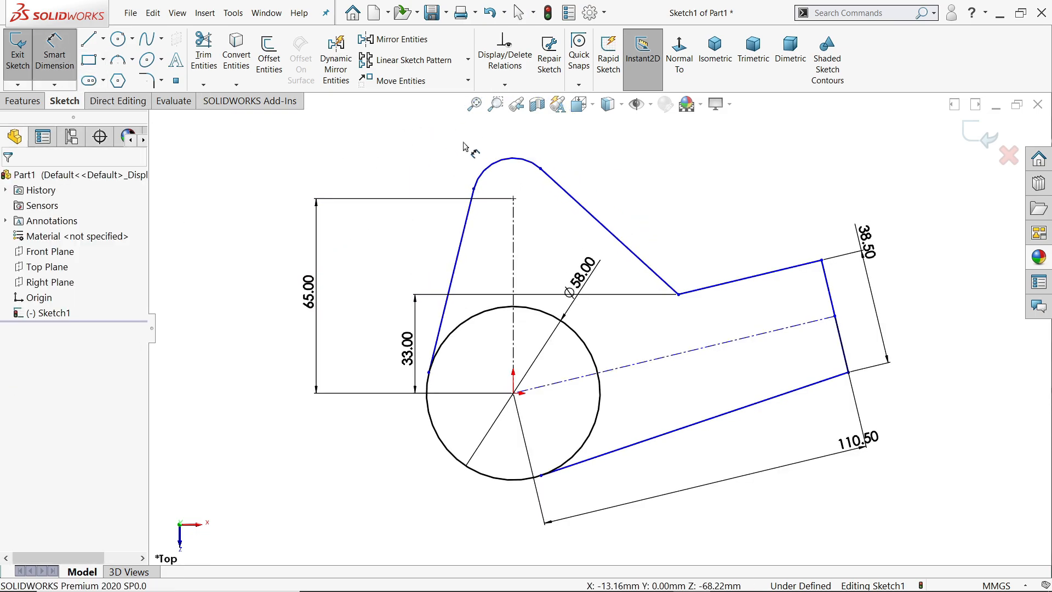
left_click(484, 167)
left_click(465, 150)
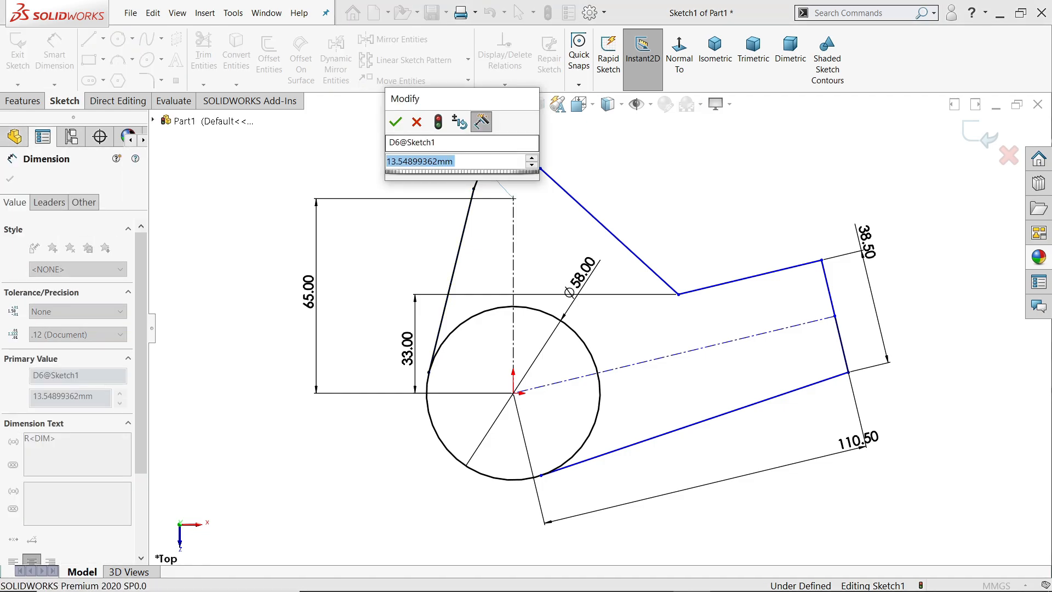
type("16")
key("Return")
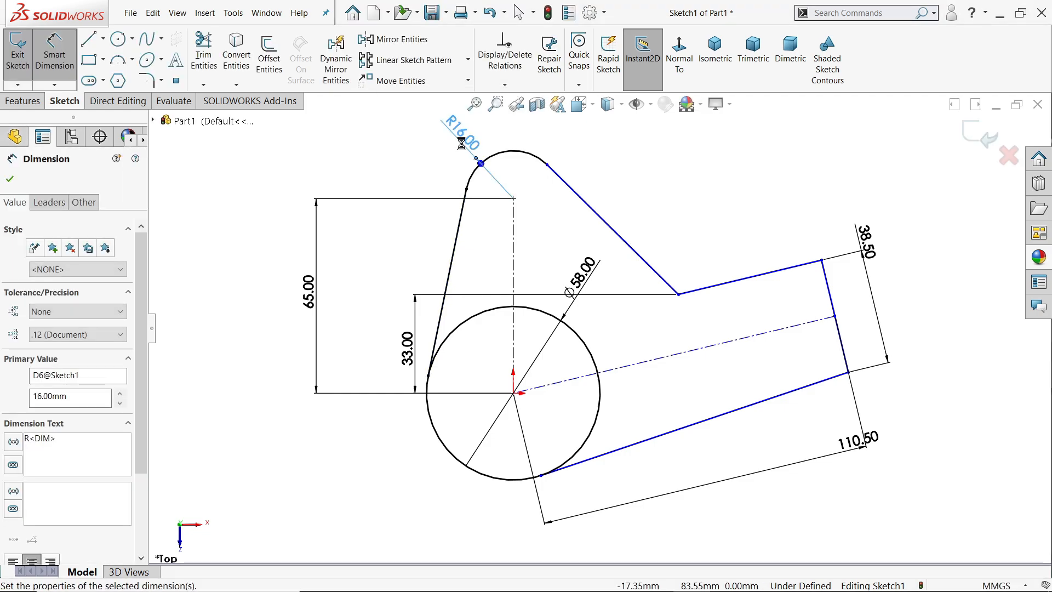
Set the horizontal distance between the origin and the inner corner to 22.86 mm
left_click(678, 295)
left_click(514, 393)
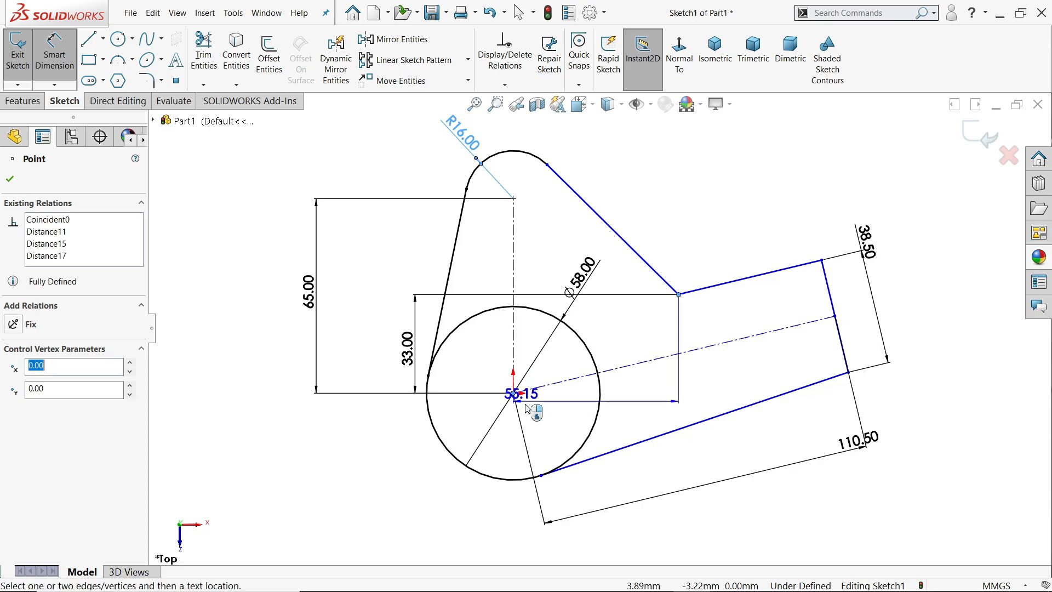
key("f")
left_click(591, 503)
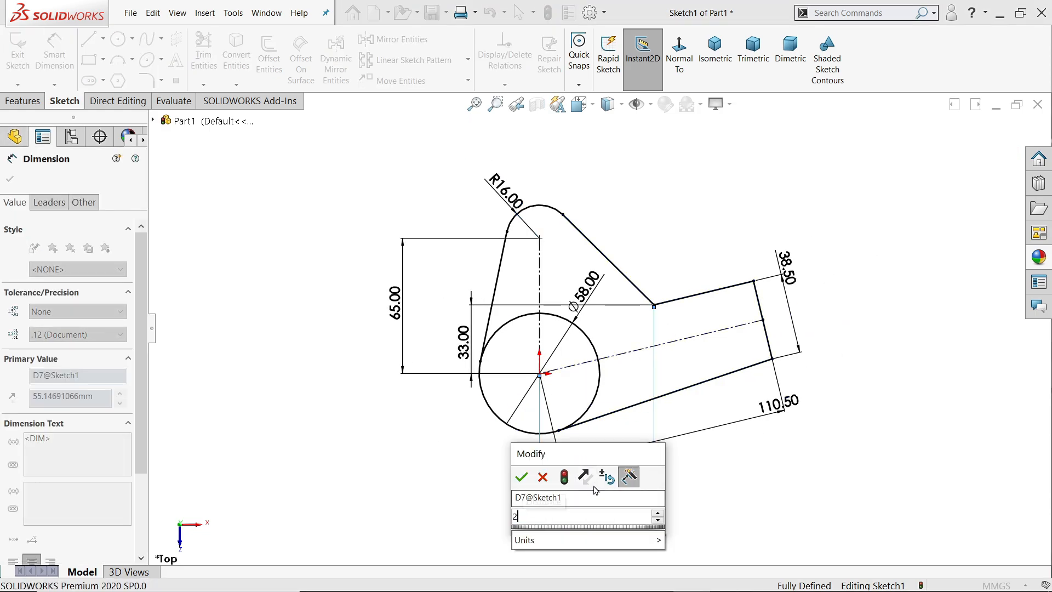
type("22.86")
key("Return")
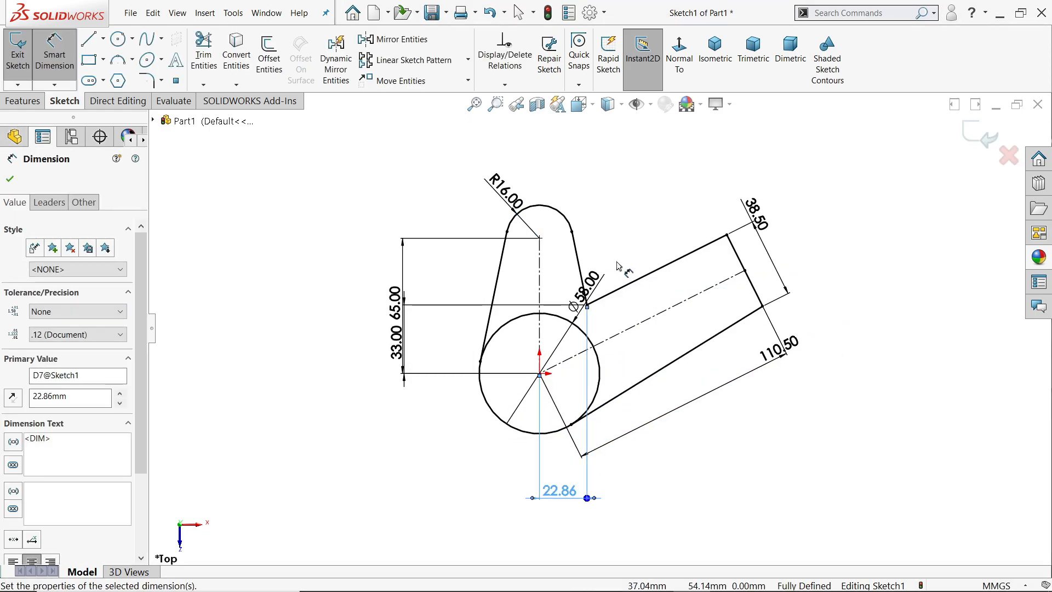
Try to dimension the angle between the vertical centerline and the arm centerline
left_click(541, 270)
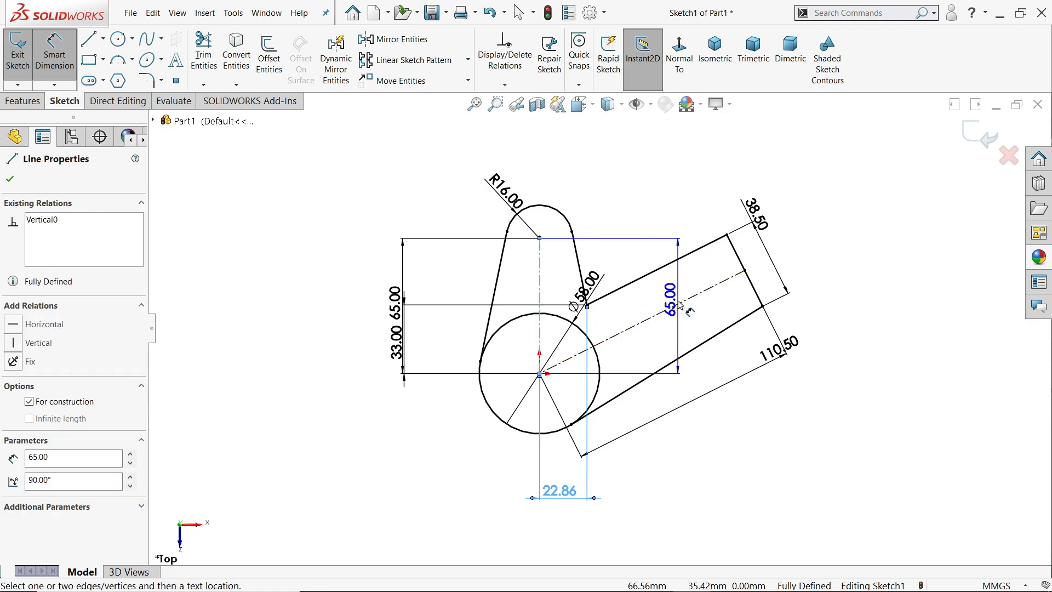
left_click(675, 306)
left_click(664, 206)
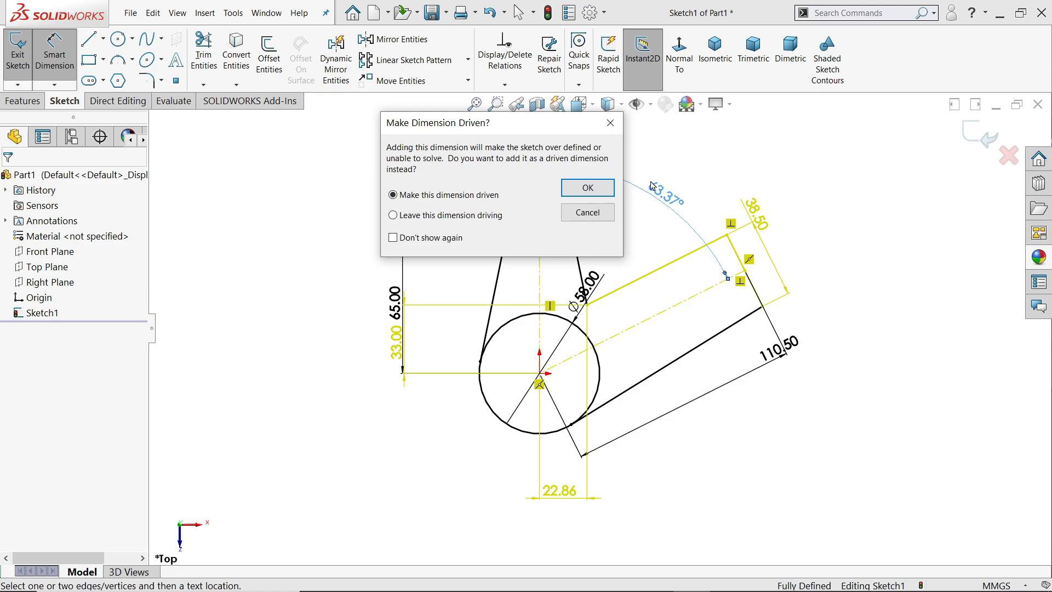
left_click(610, 122)
scroll(691, 209, "down", 2)
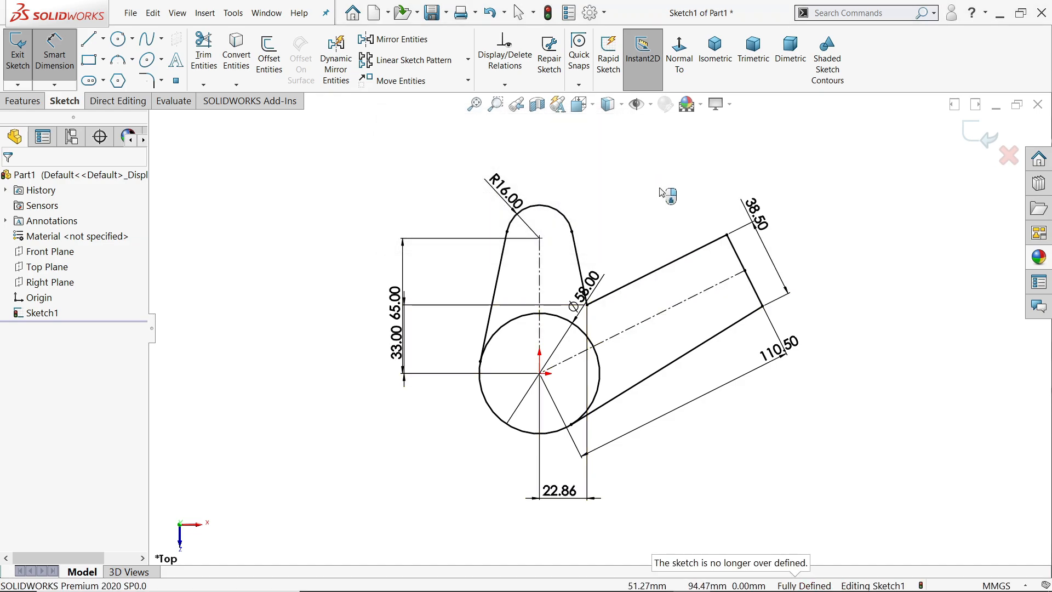
key("Escape")
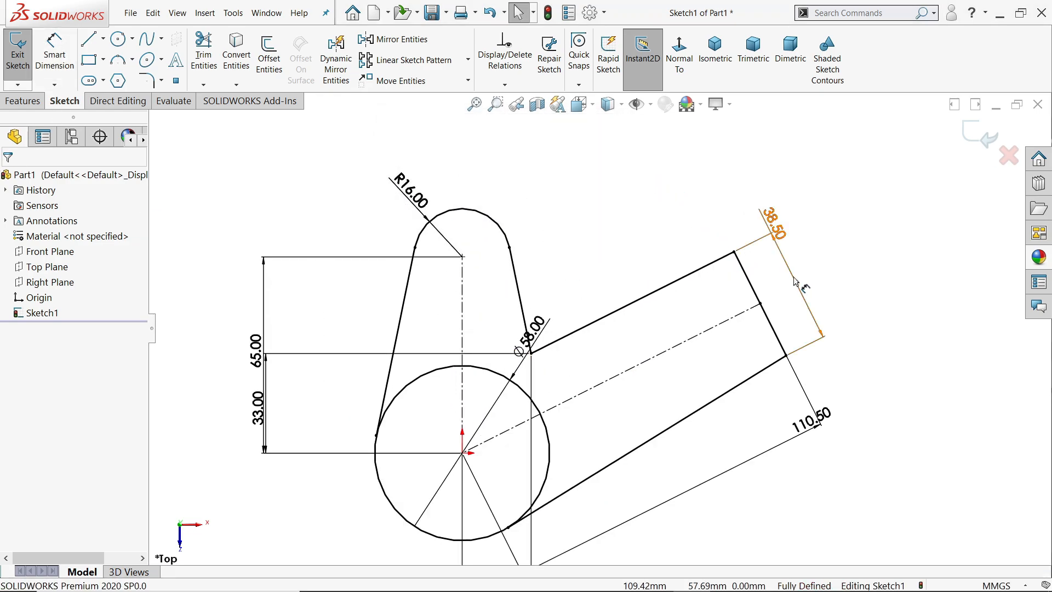
Delete the perpendicular relation between the arm's upper edge and end edge, and swing the arm end downward
left_click(715, 262)
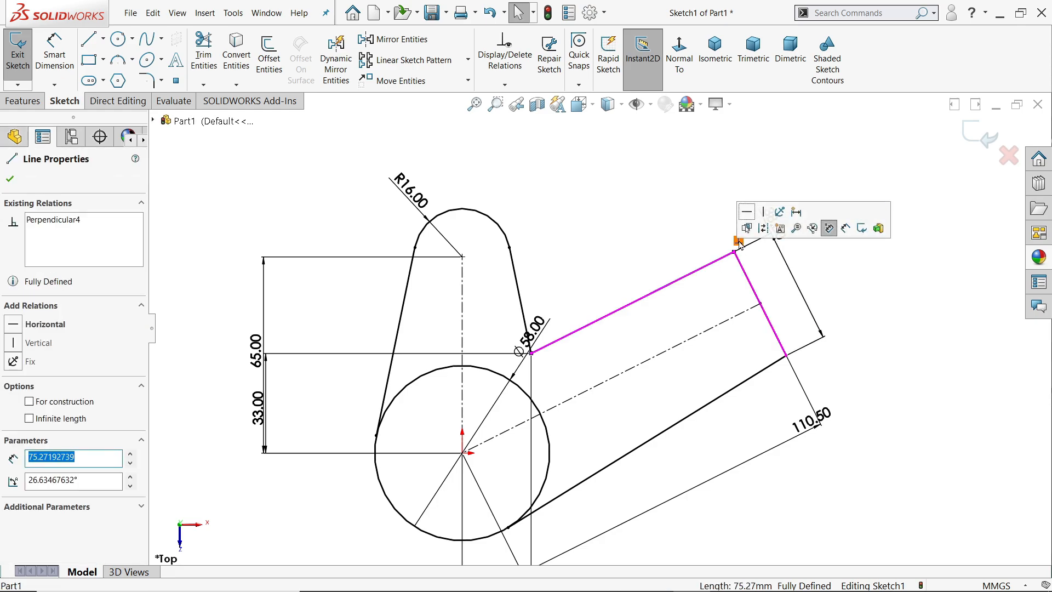
key("Escape")
key("Delete")
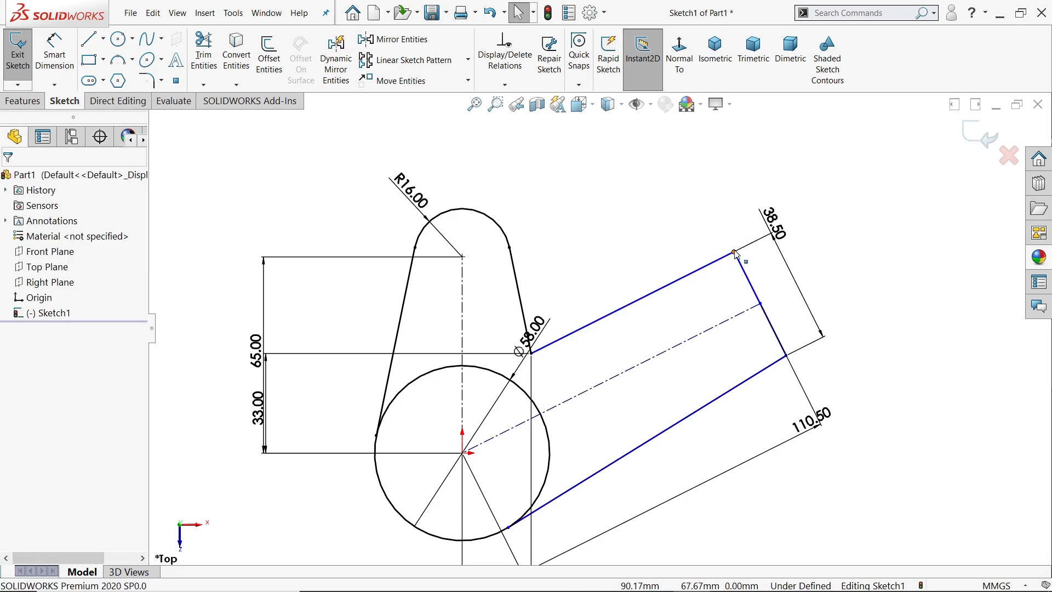
left_click_drag(736, 253, 754, 322)
Set the angle between the vertical centerline and the arm centerline to 76.04°, and reposition the circle's diameter dimension
key("d")
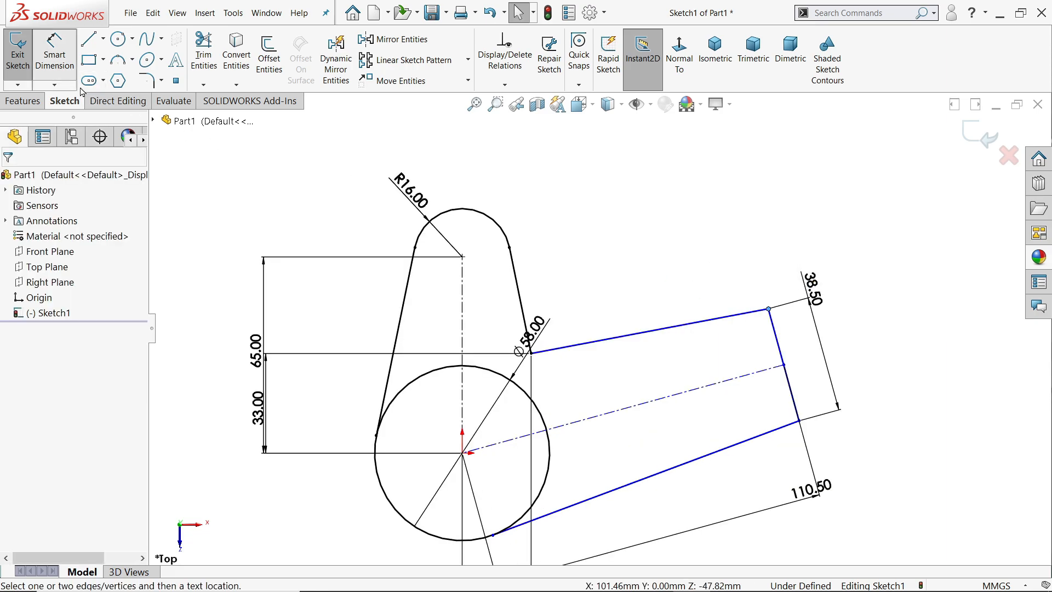
left_click(711, 392)
left_click(463, 310)
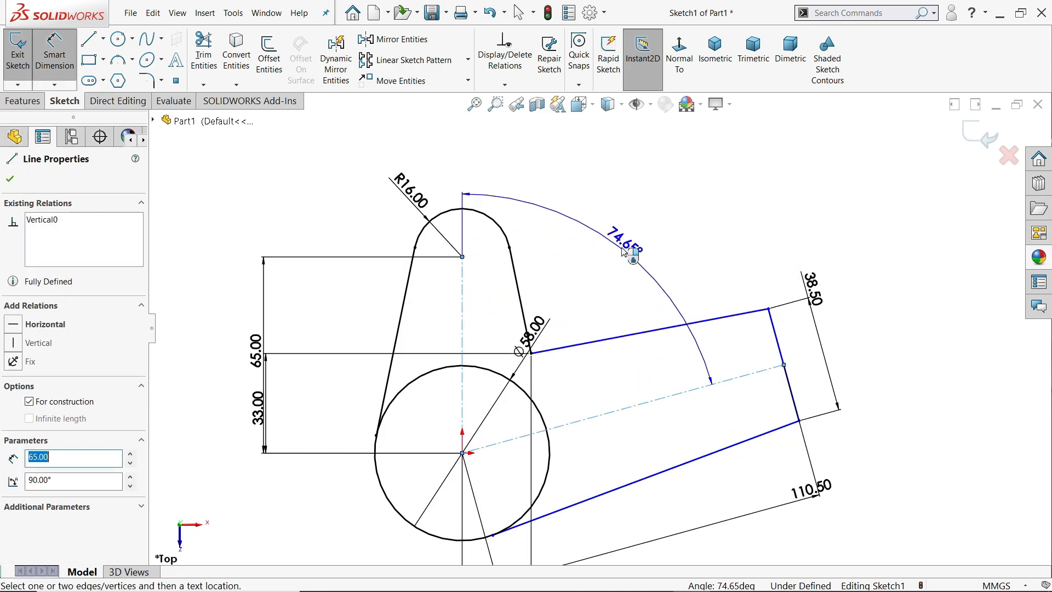
left_click(623, 252)
type("76.0")
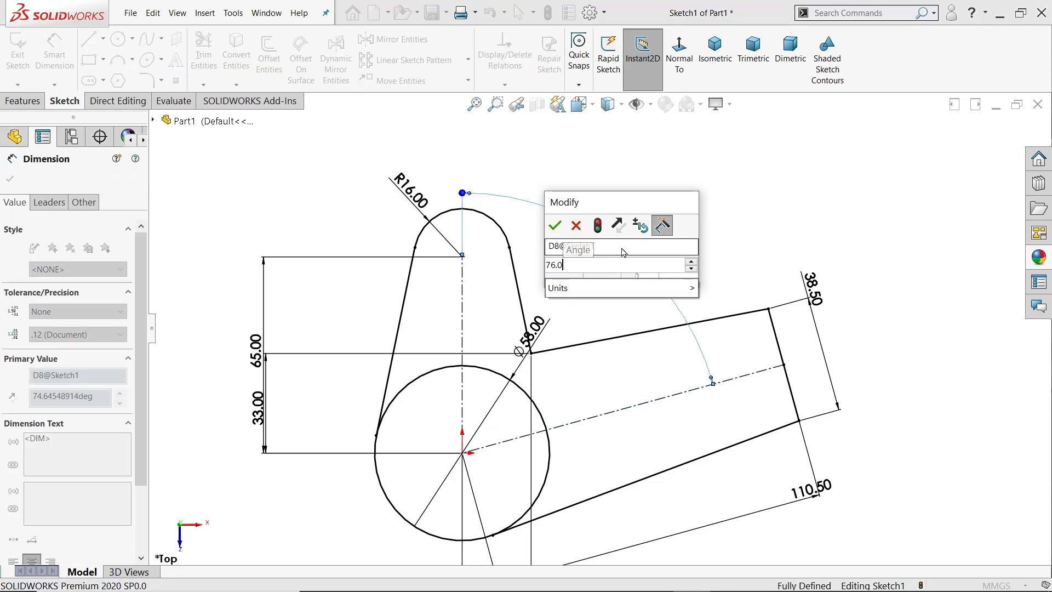
type("4")
key("Return")
scroll(614, 374, "up", 2)
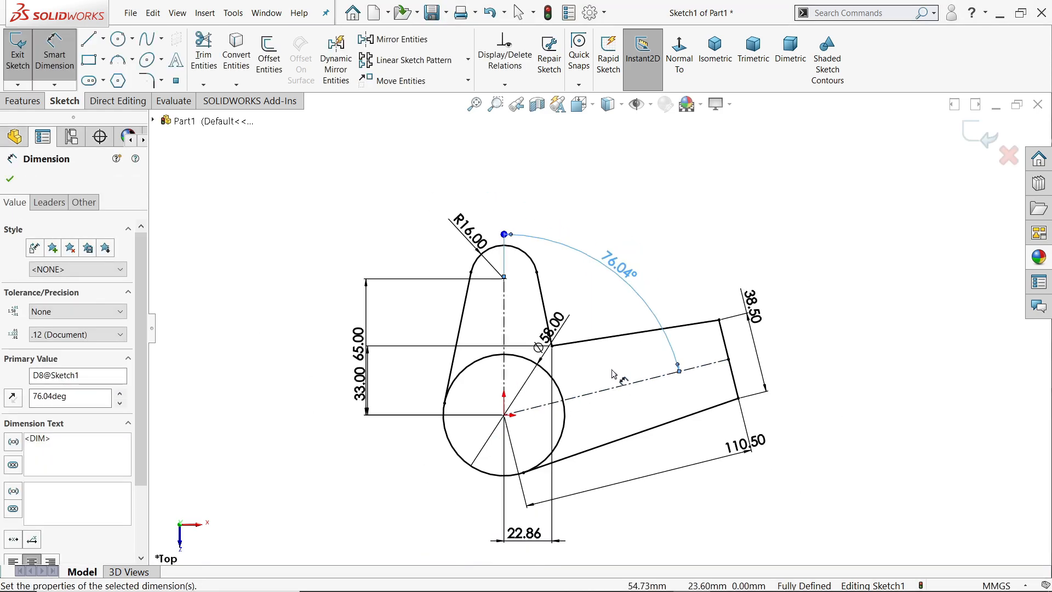
scroll(543, 406, "down", 2)
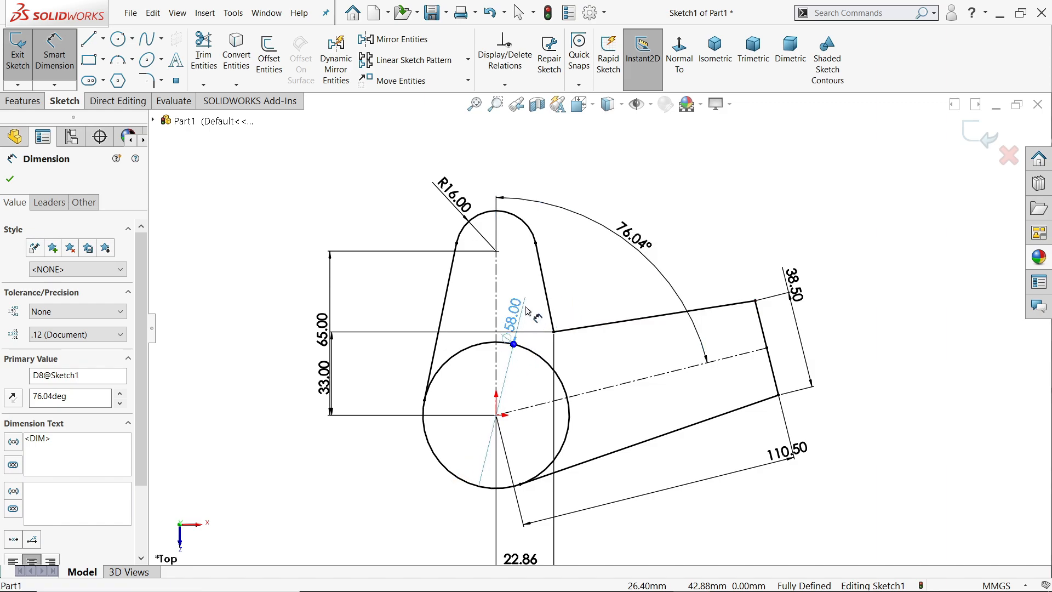
left_click_drag(527, 312, 534, 299)
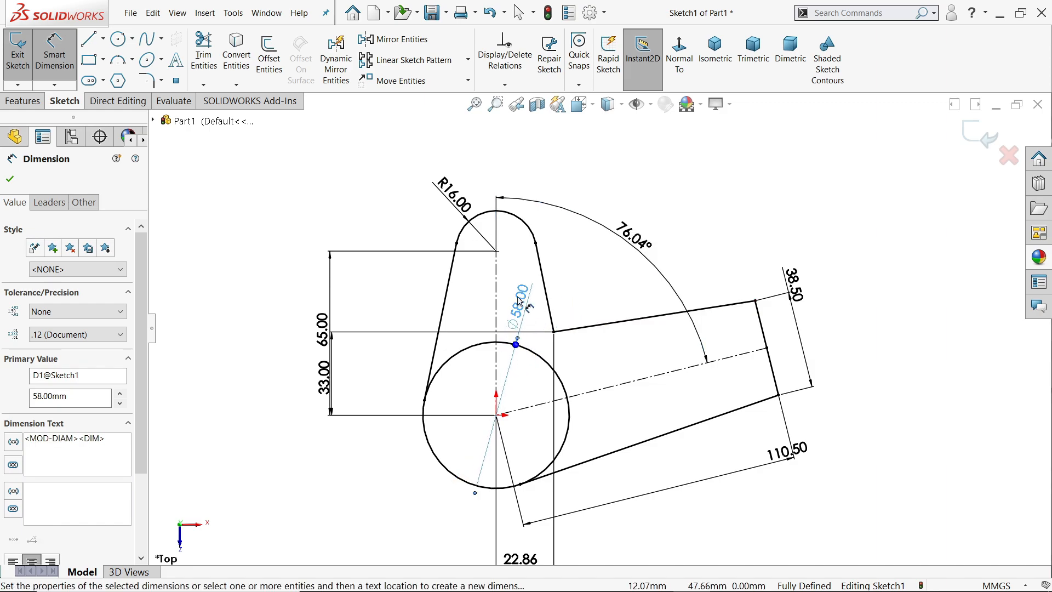
Extrude only the circular region of the sketch as a blind boss 96 mm high
left_click(22, 103)
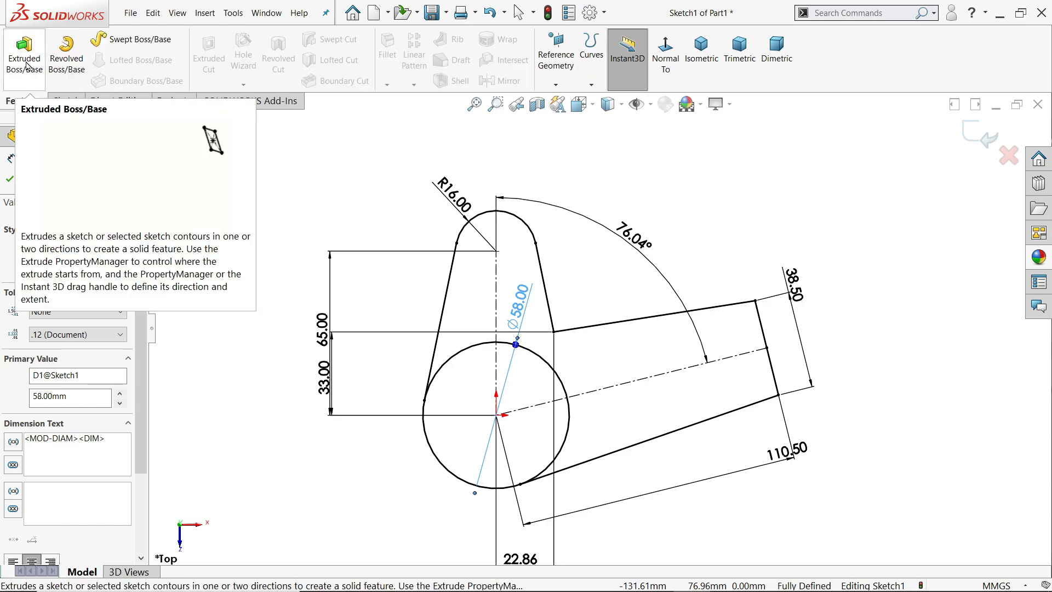
left_click(25, 61)
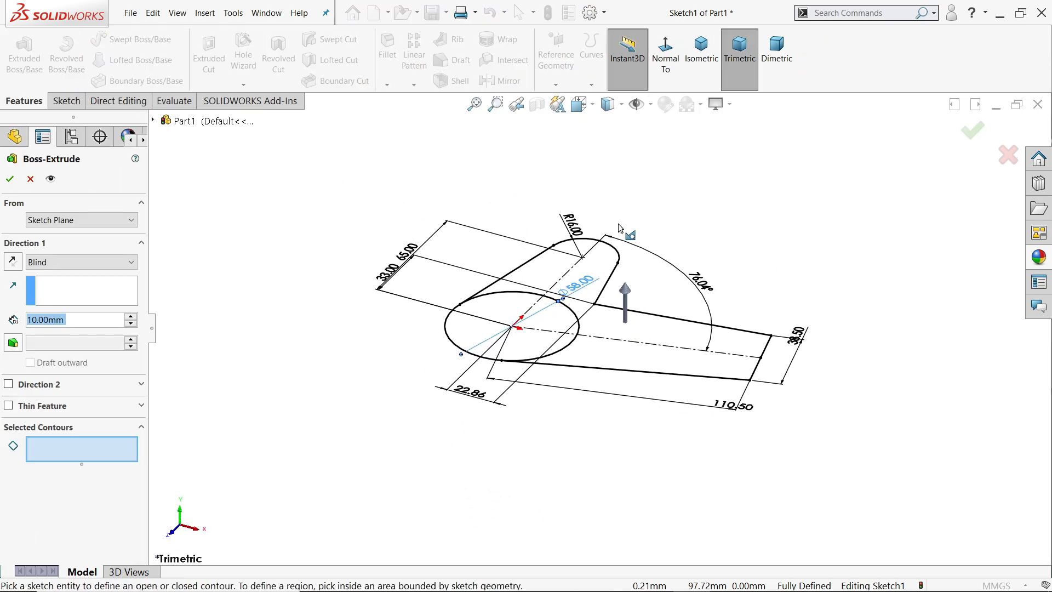
left_click(545, 345)
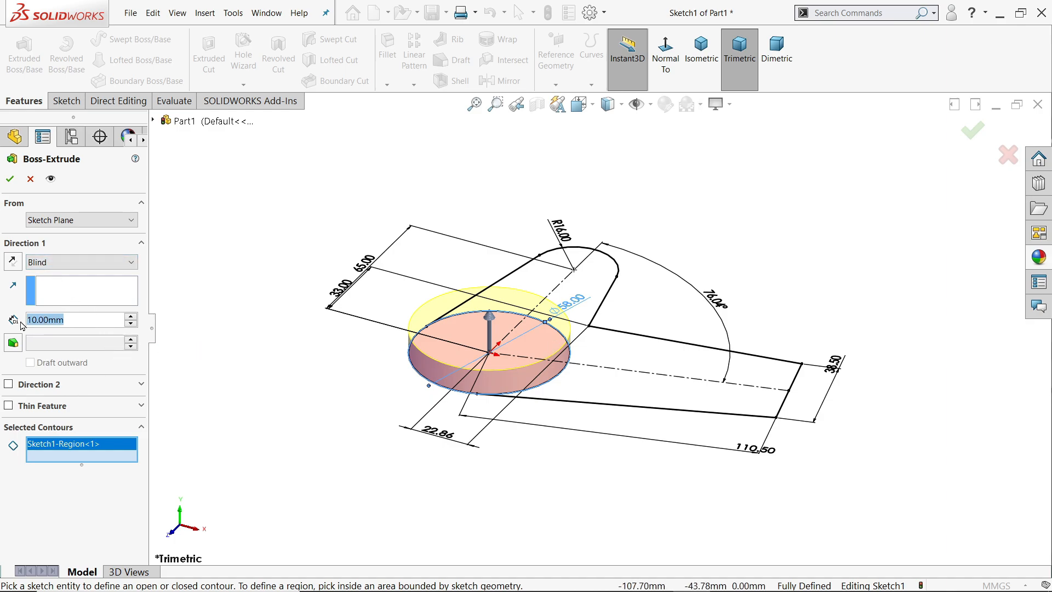
type("96")
key("Return")
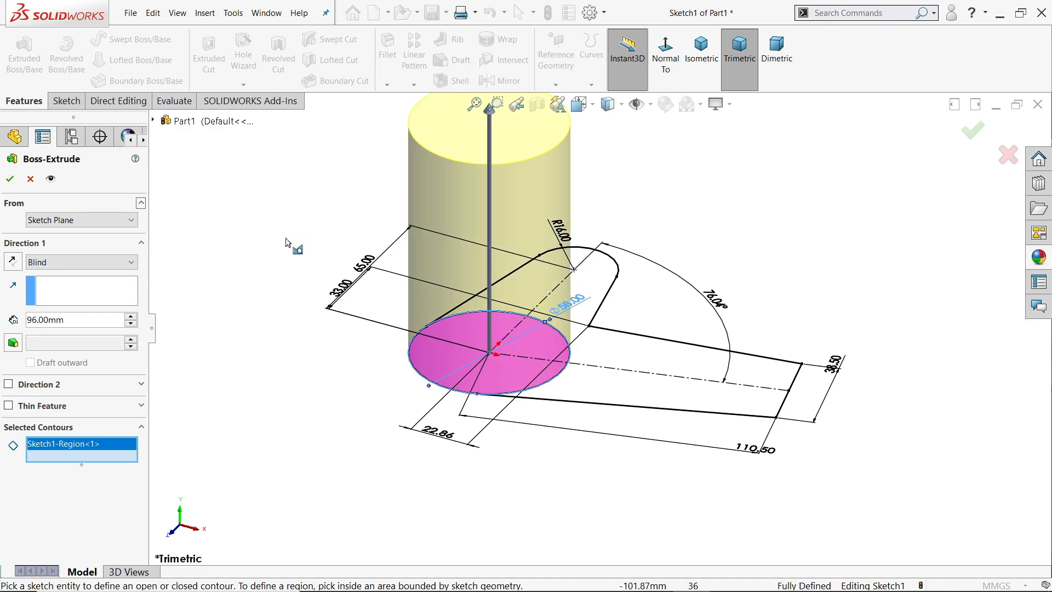
left_click(10, 179)
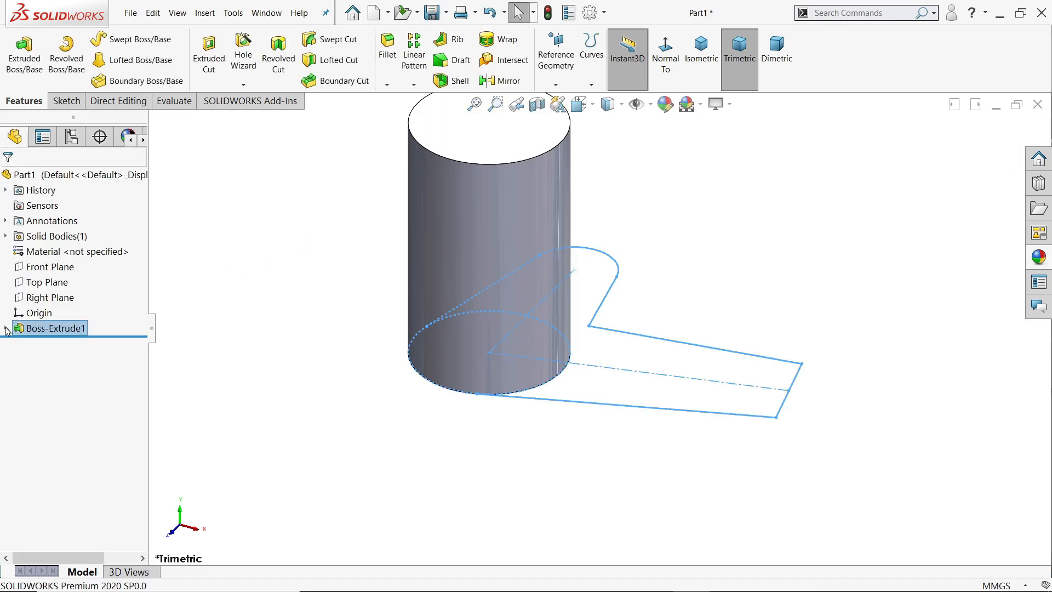
Reuse the base profile sketch to extrude the two-arm region outside the circle as a blind, merged boss 15 mm thick
left_click(6, 328)
left_click(54, 343)
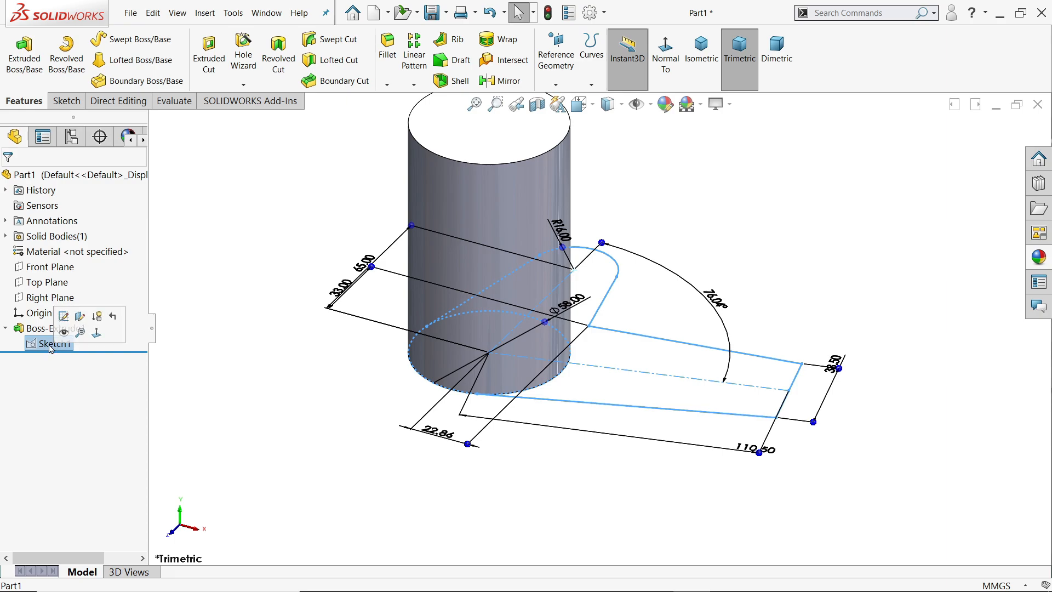
left_click(25, 77)
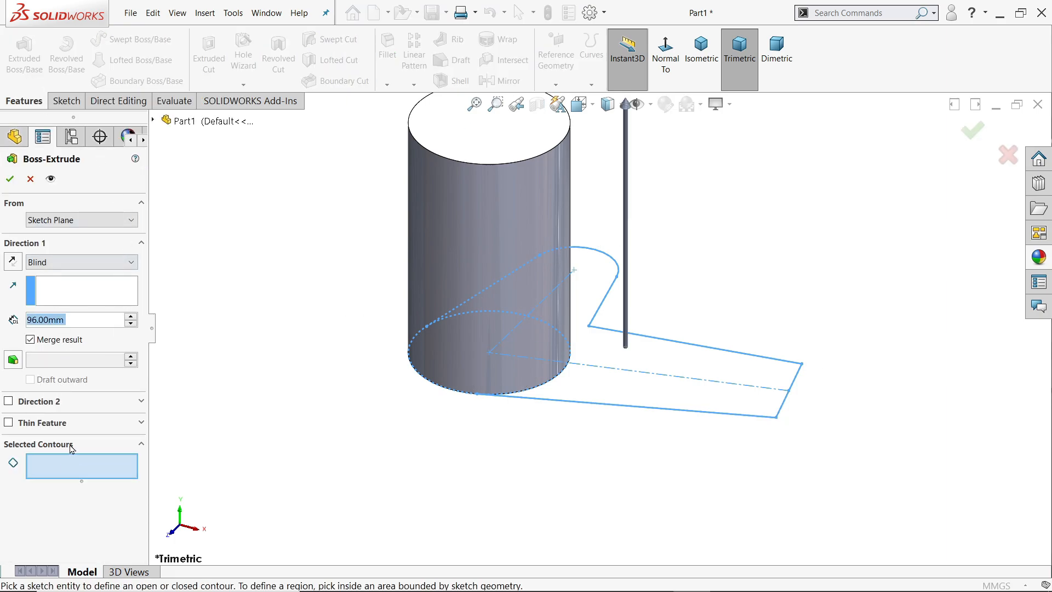
left_click(707, 366)
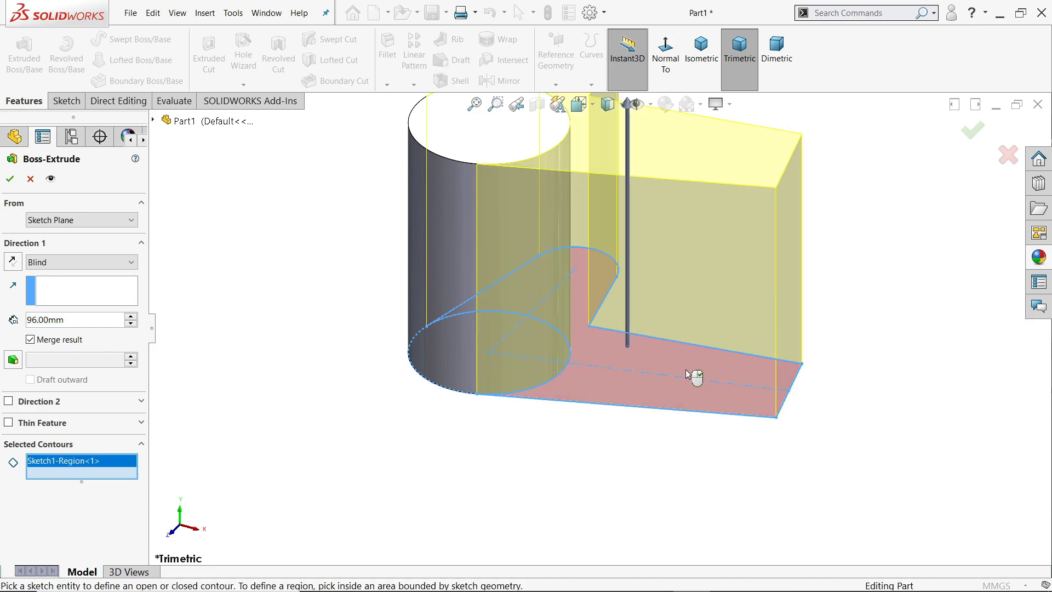
left_click(39, 268)
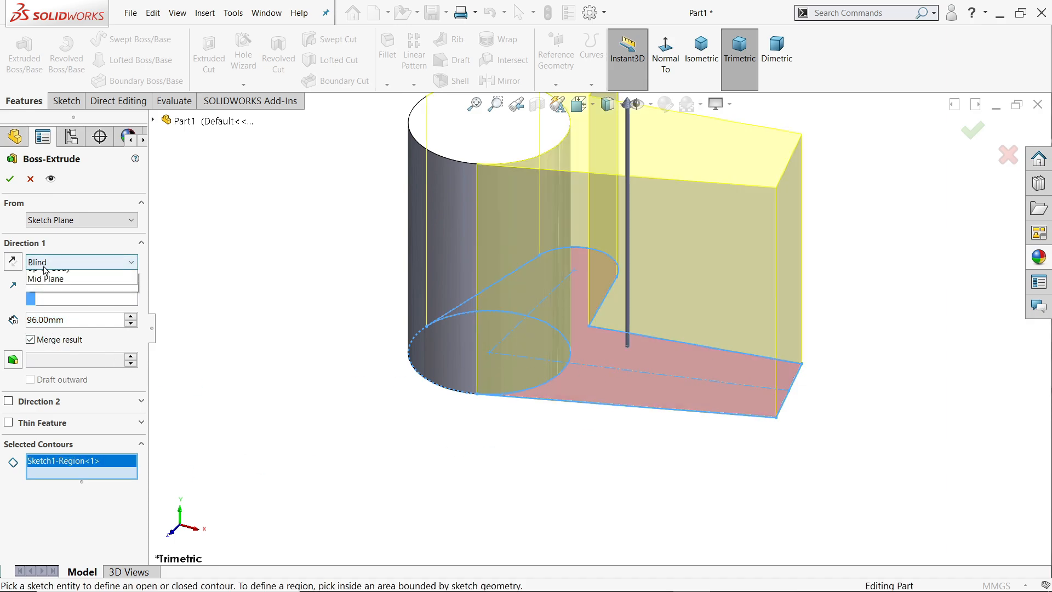
left_click(49, 275)
left_click_drag(79, 320, 13, 313)
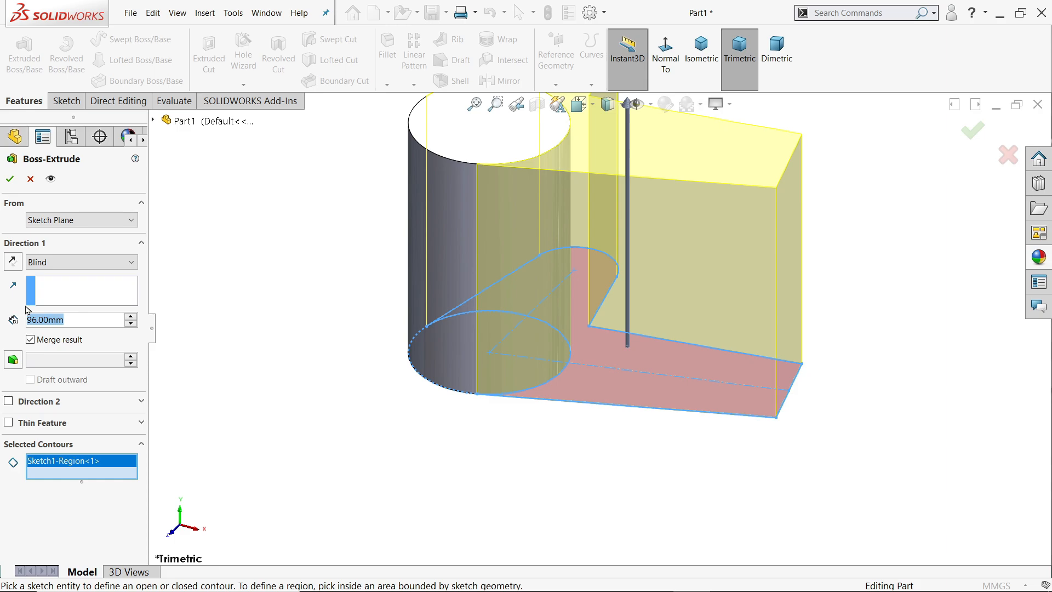
type("15")
key("Return")
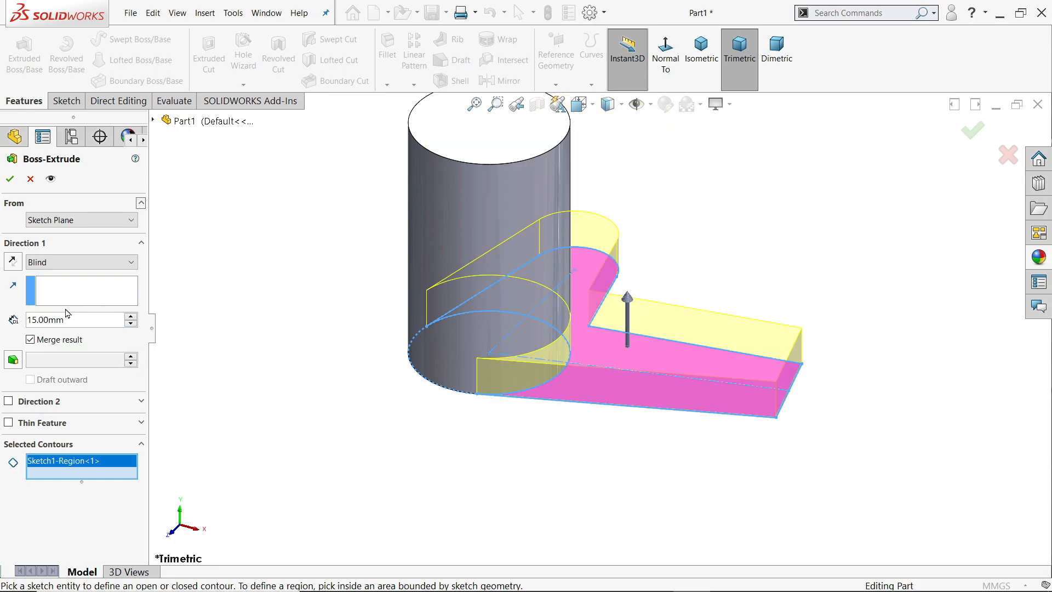
left_click(9, 177)
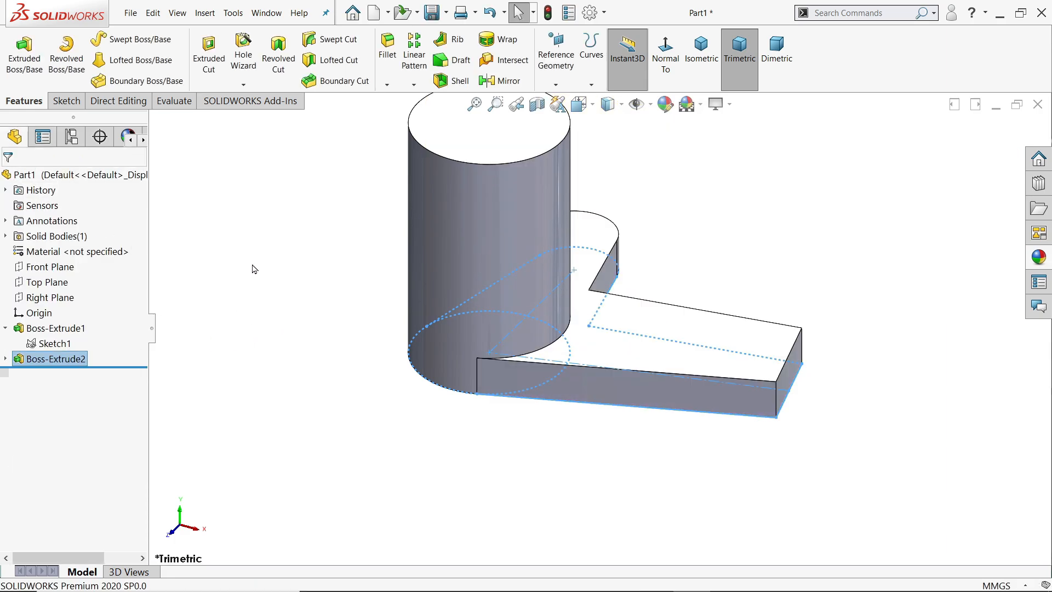
Fillet the two vertical corner edges at the end of the long arm with an 8 mm radius
left_click(776, 402)
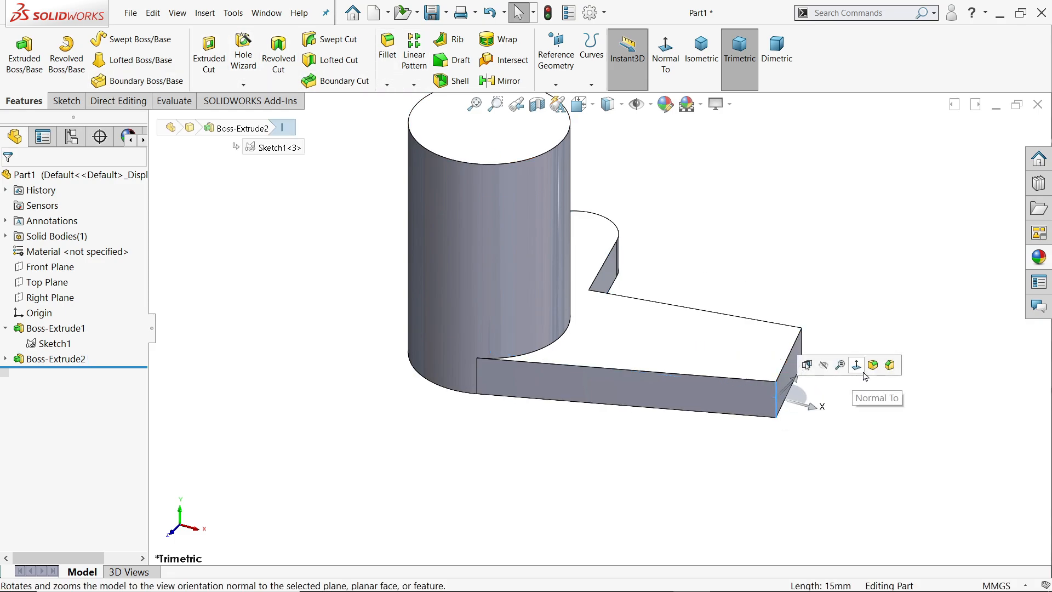
left_click(874, 372)
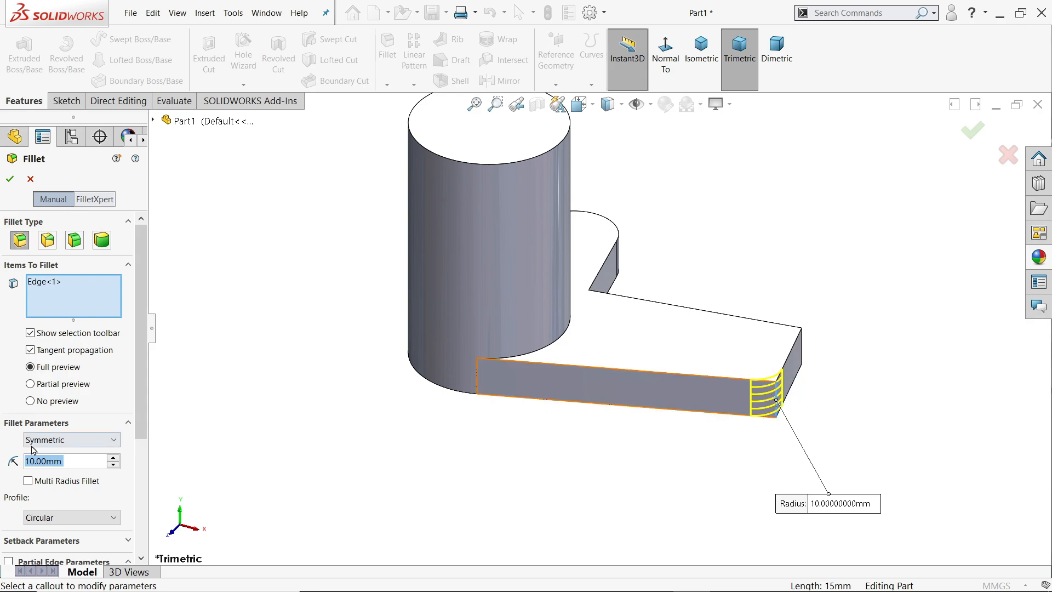
type("8")
key("Return")
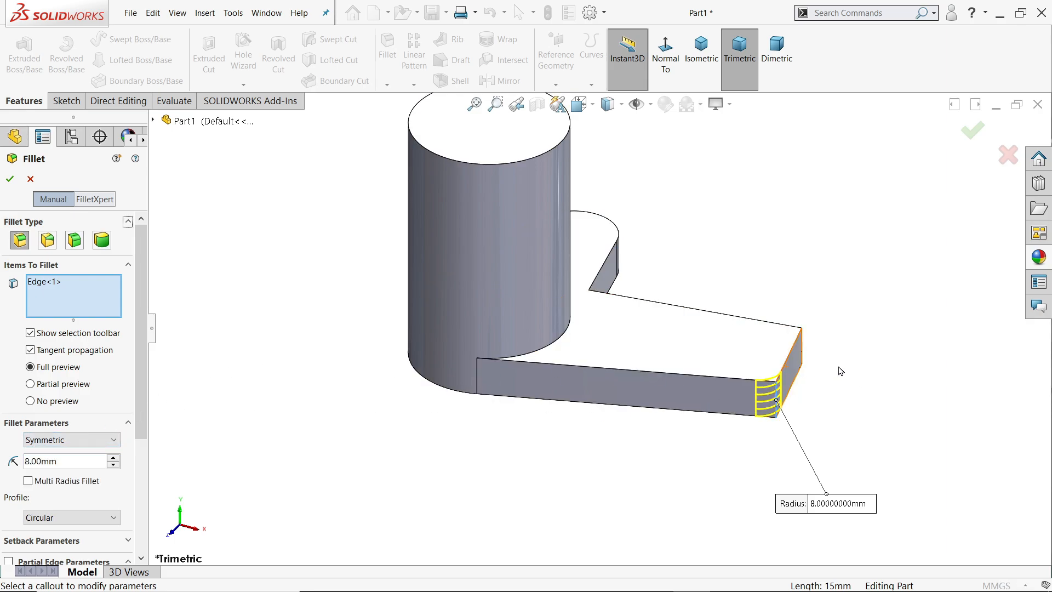
left_click(803, 354)
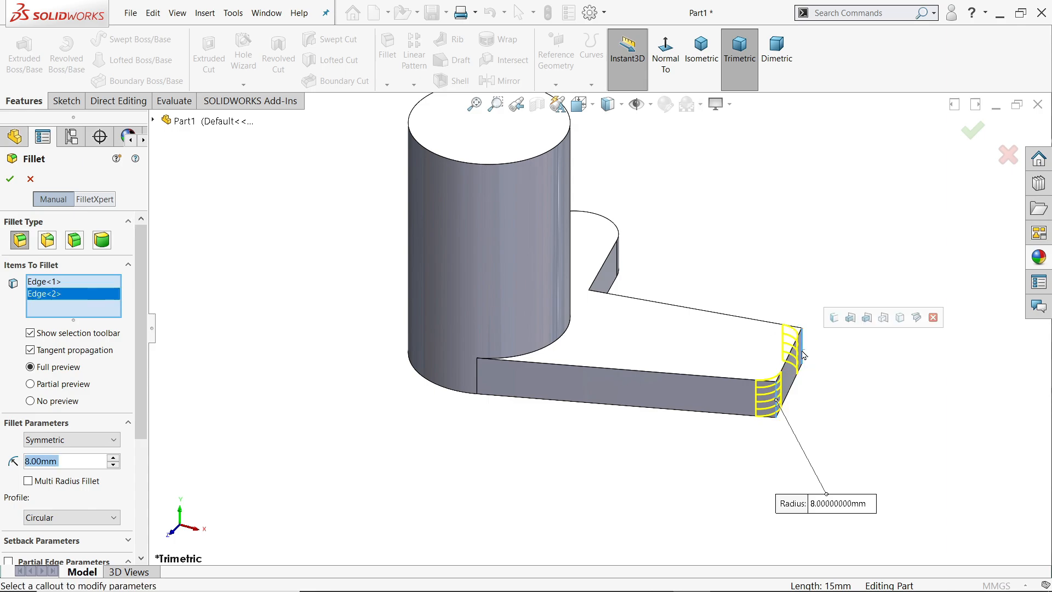
left_click(10, 179)
Fillet the inner vertical edge where the two arms meet with a 20 mm radius
left_click(388, 49)
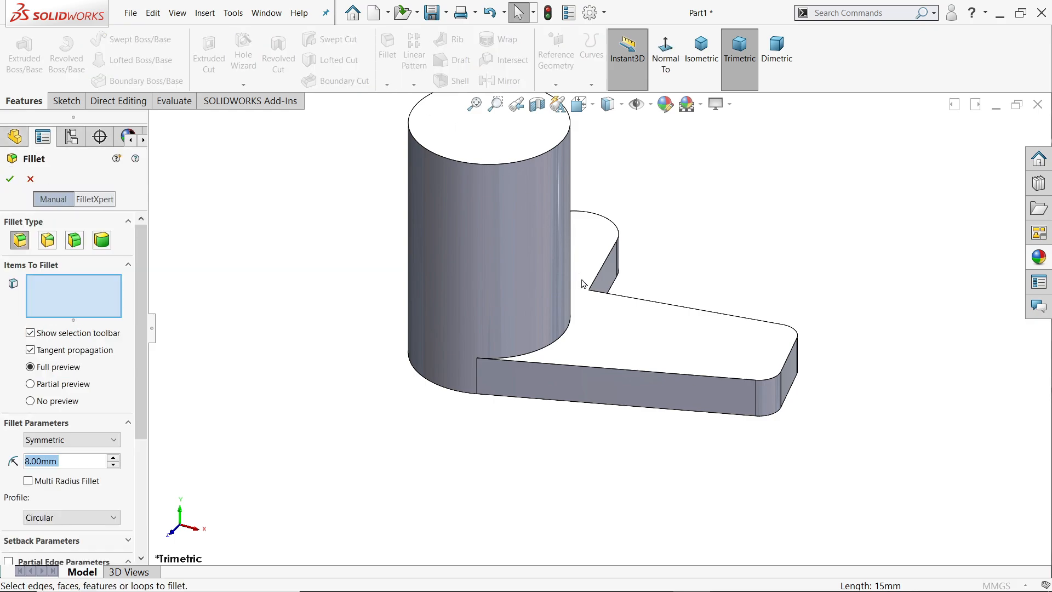
left_click(590, 308)
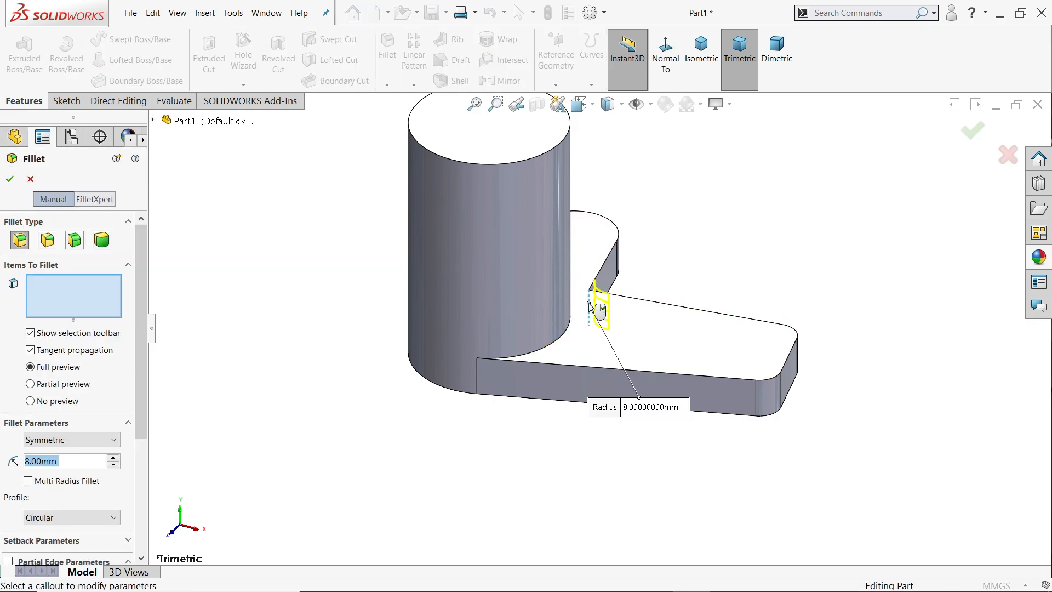
middle_click_drag(768, 262, 645, 291)
scroll(648, 306, "down", 4)
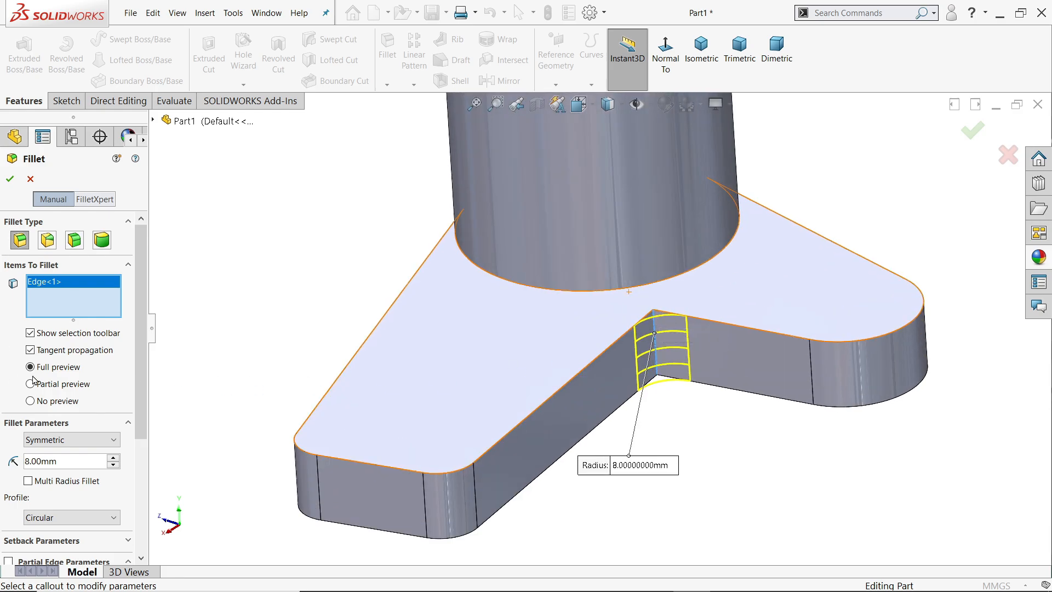
double_click(61, 463)
left_click(60, 463)
type("20")
key("Return")
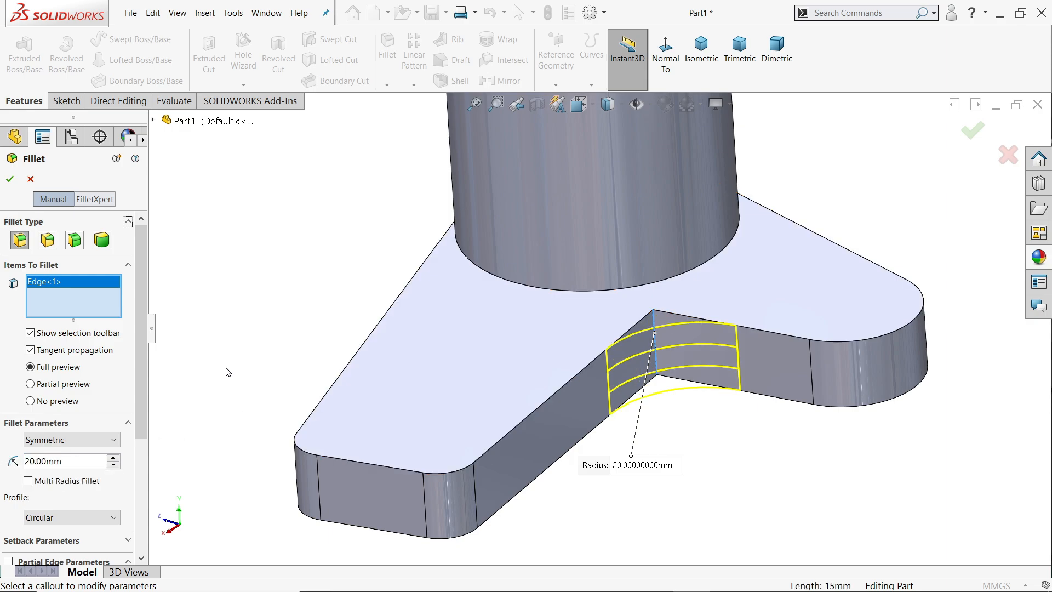
left_click(10, 183)
Start a Hole Wizard hole with the DIN standard and the Drill sizes type
scroll(695, 344, "up", 3)
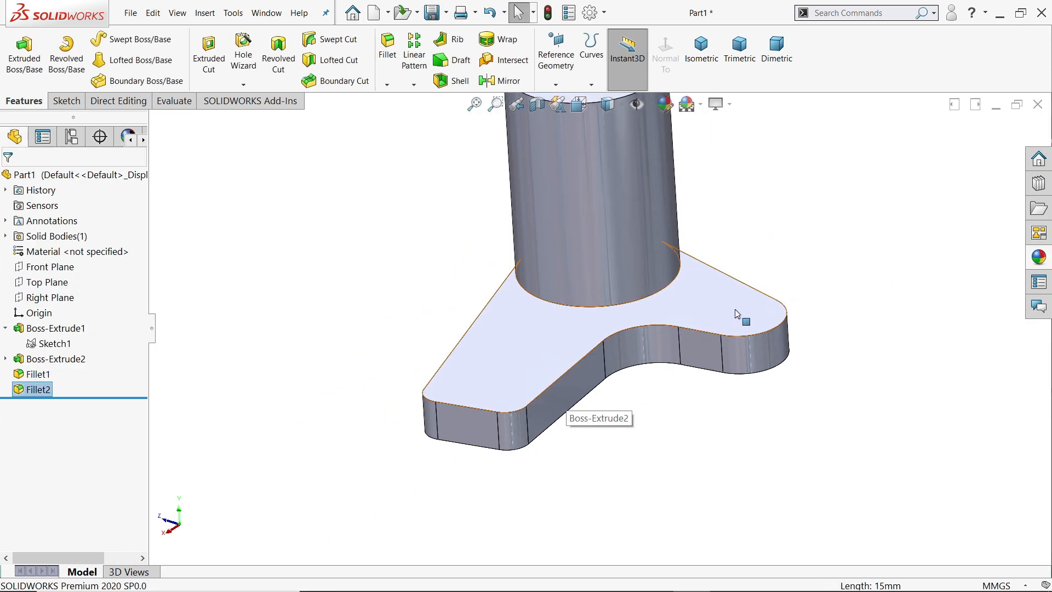
middle_click_drag(741, 318, 766, 383)
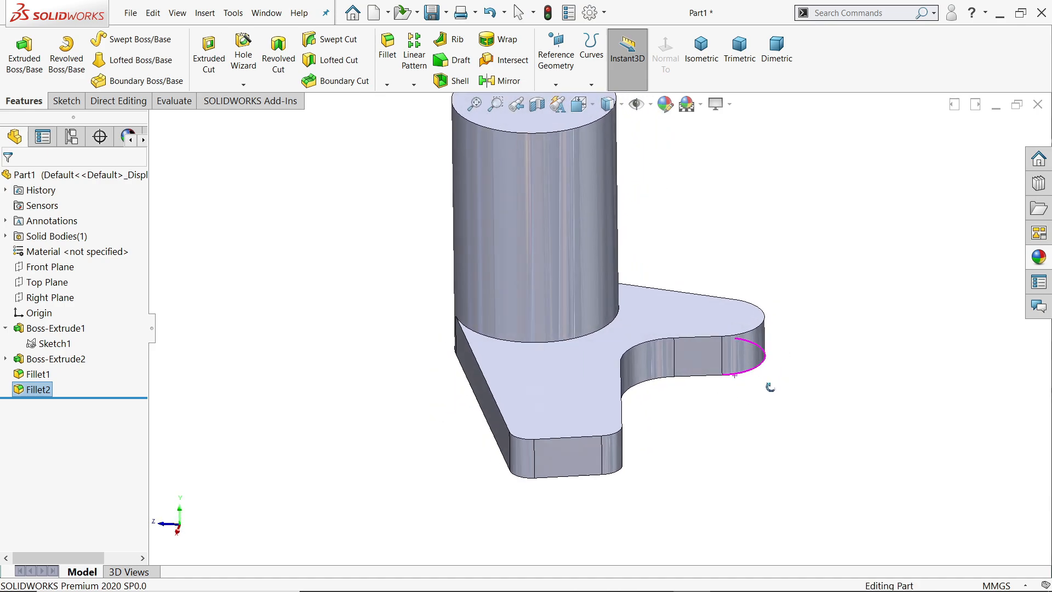
middle_click_drag(770, 311, 744, 359)
scroll(778, 308, "down", 5)
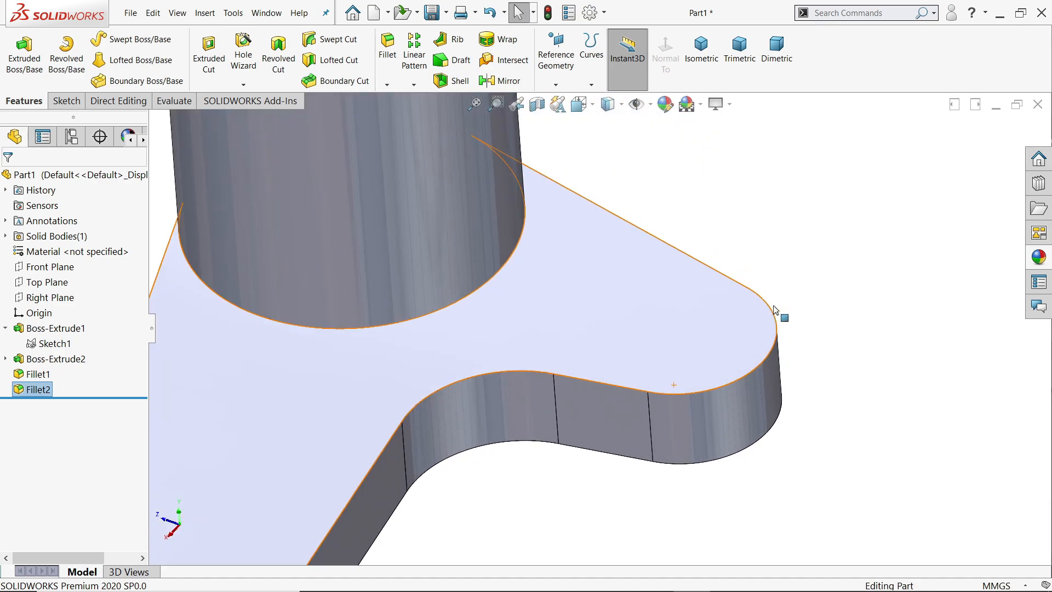
left_click(247, 47)
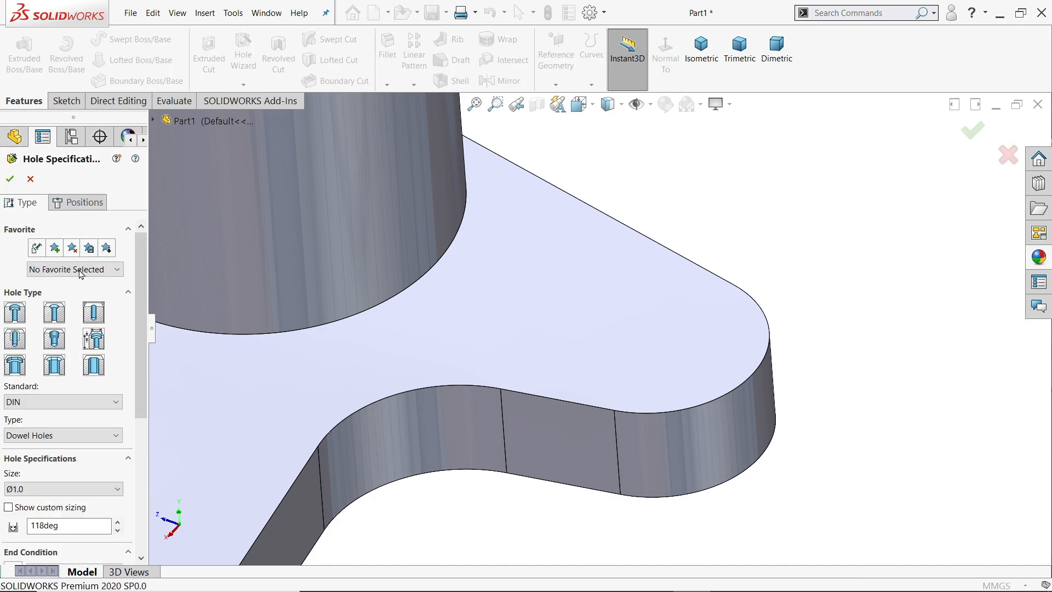
left_click(24, 403)
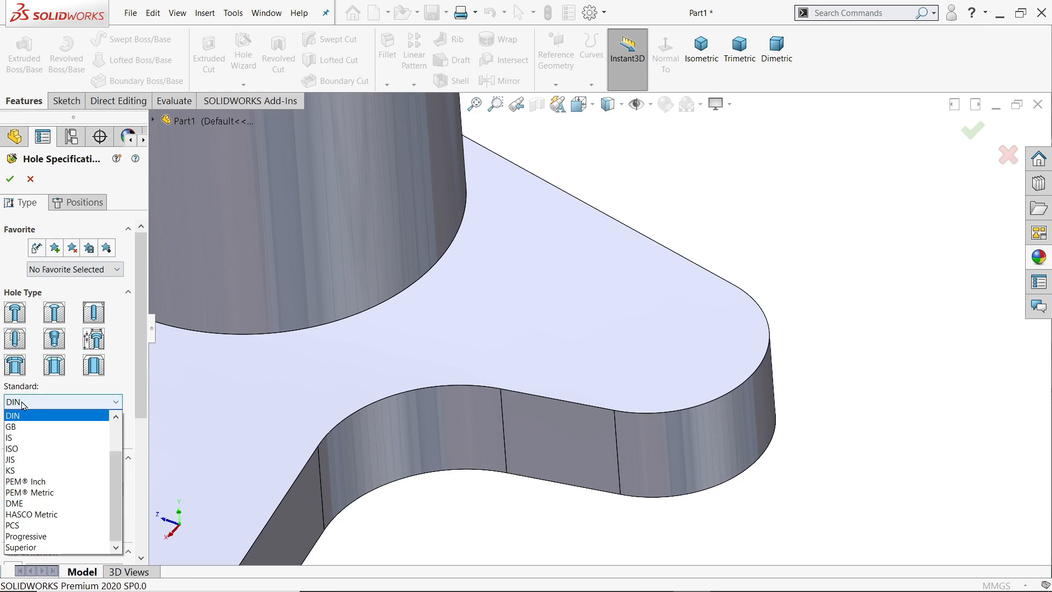
left_click(23, 405)
left_click(27, 436)
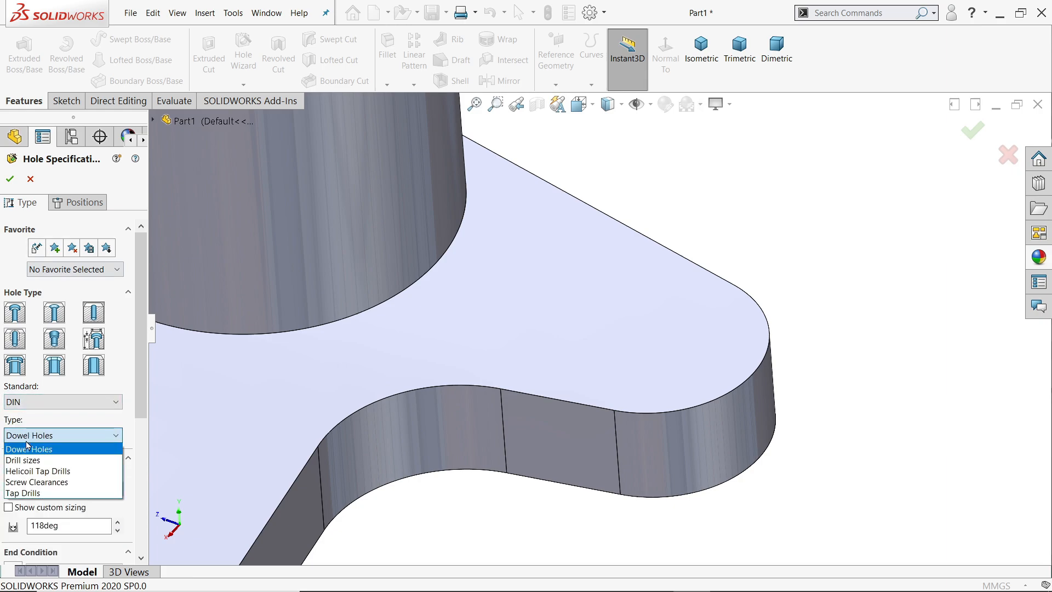
left_click(27, 460)
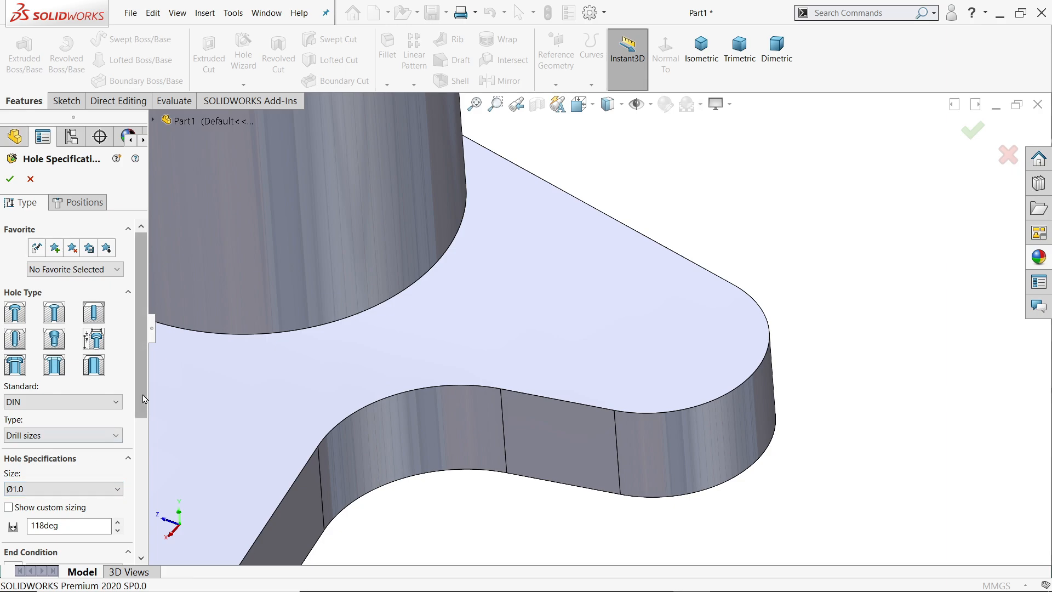
Set the drilled hole's size to Ø12.0 and its end condition to Through All
scroll(55, 438, "down", 5)
left_click(43, 346)
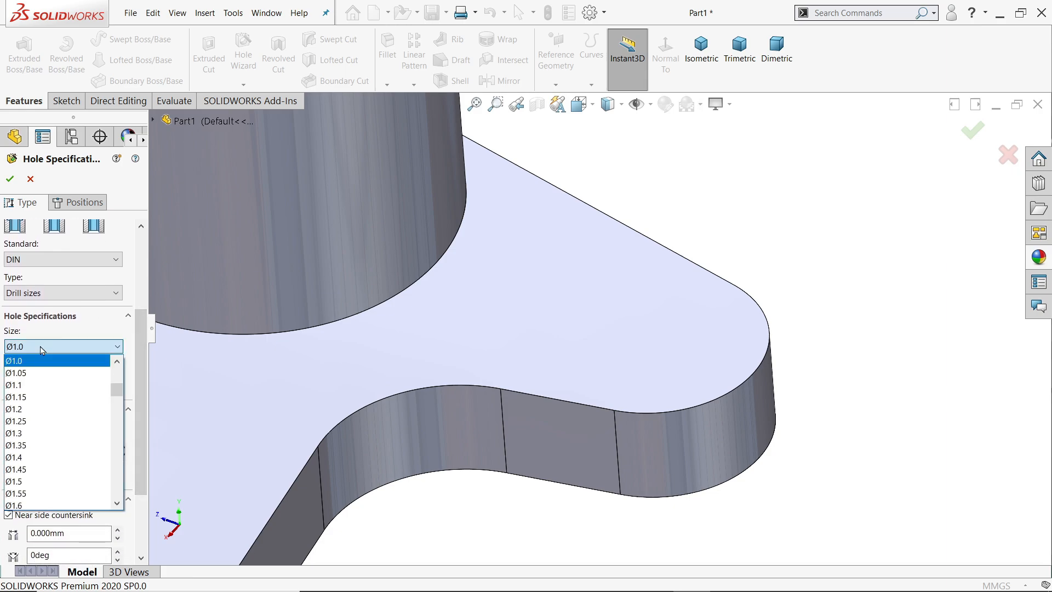
scroll(41, 422, "down", 5)
scroll(43, 432, "down", 20)
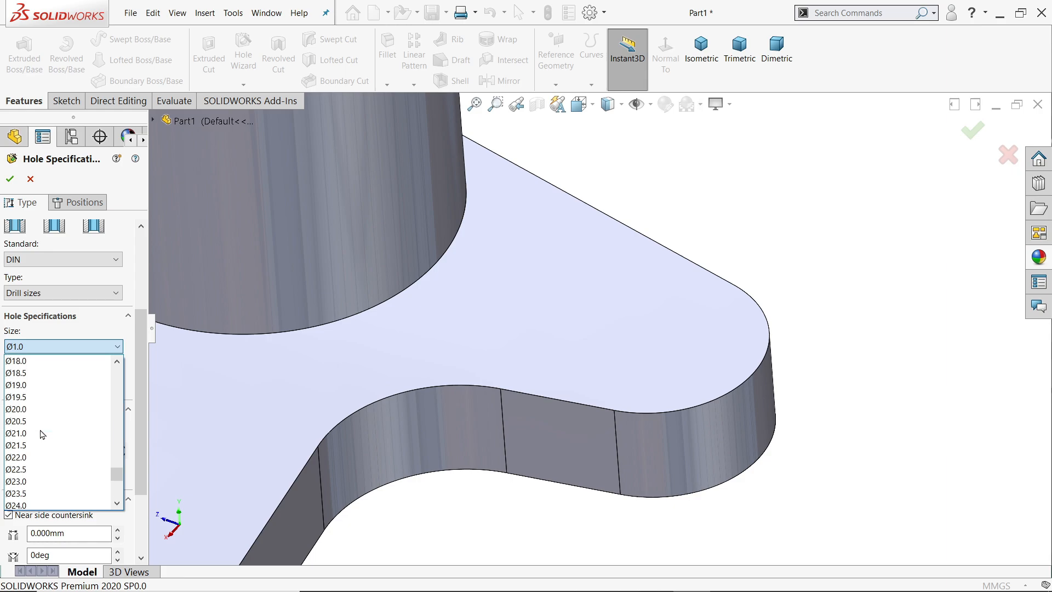
scroll(38, 433, "up", 8)
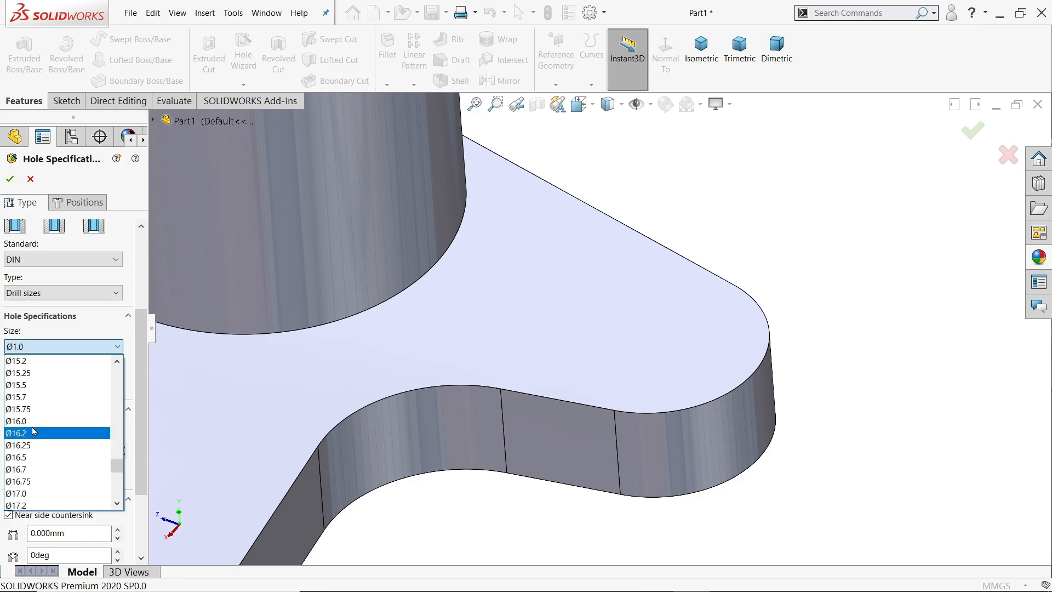
scroll(27, 395, "up", 3)
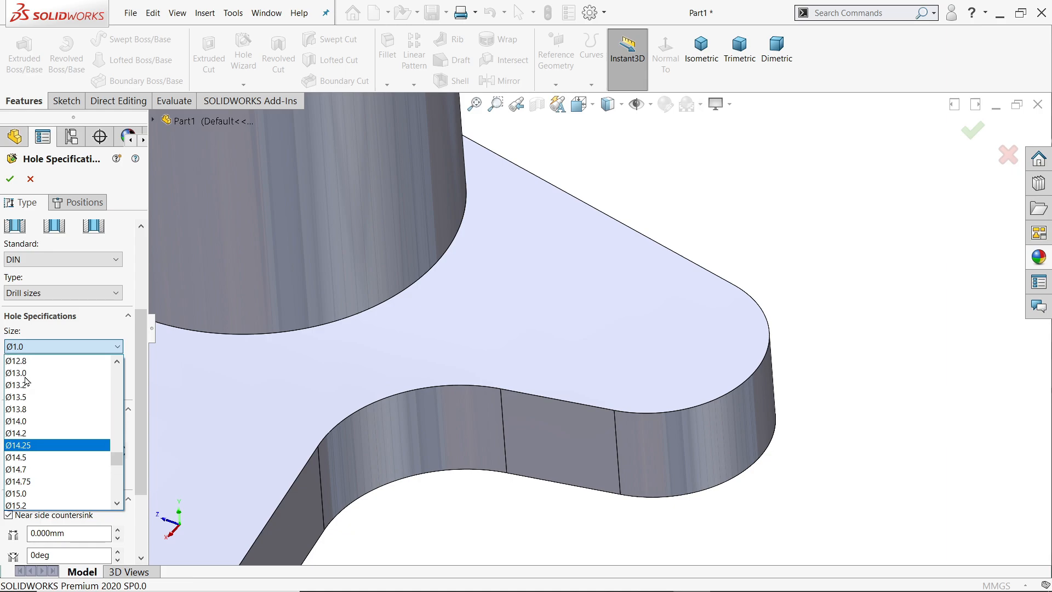
scroll(26, 384, "up", 3)
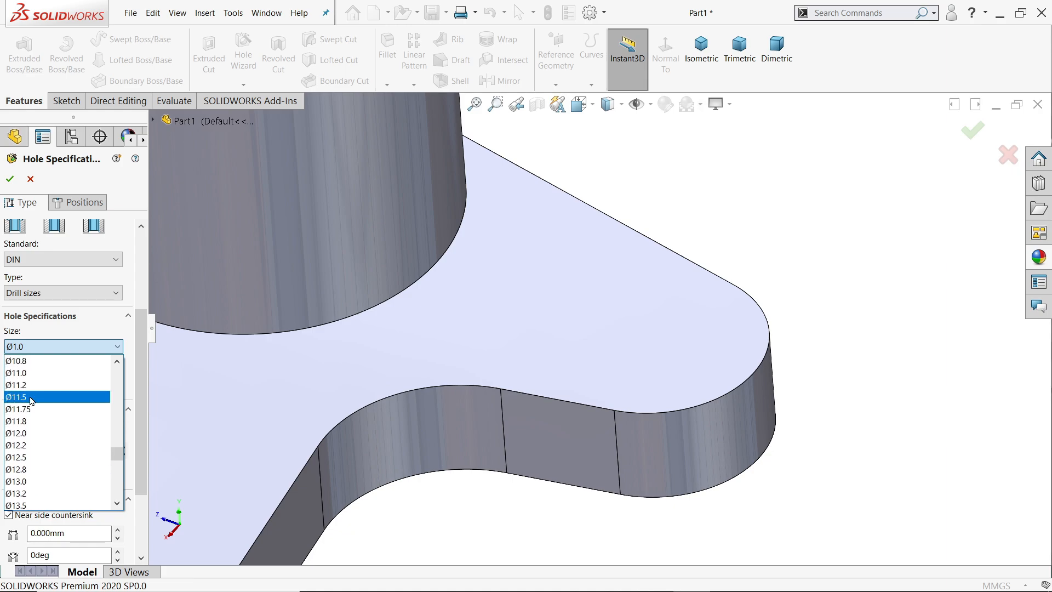
left_click(32, 433)
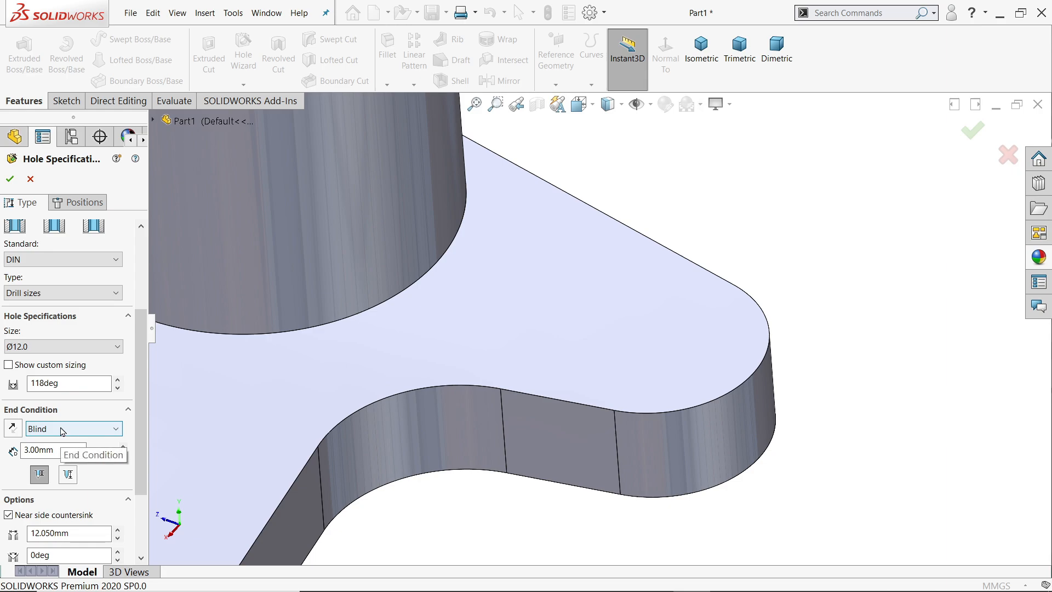
left_click(62, 431)
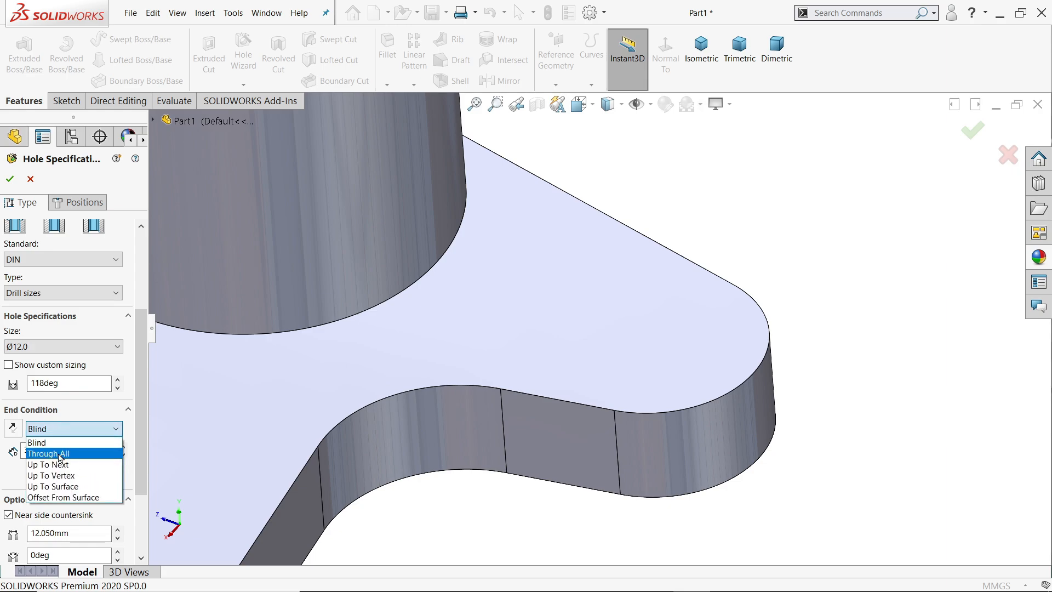
left_click(60, 454)
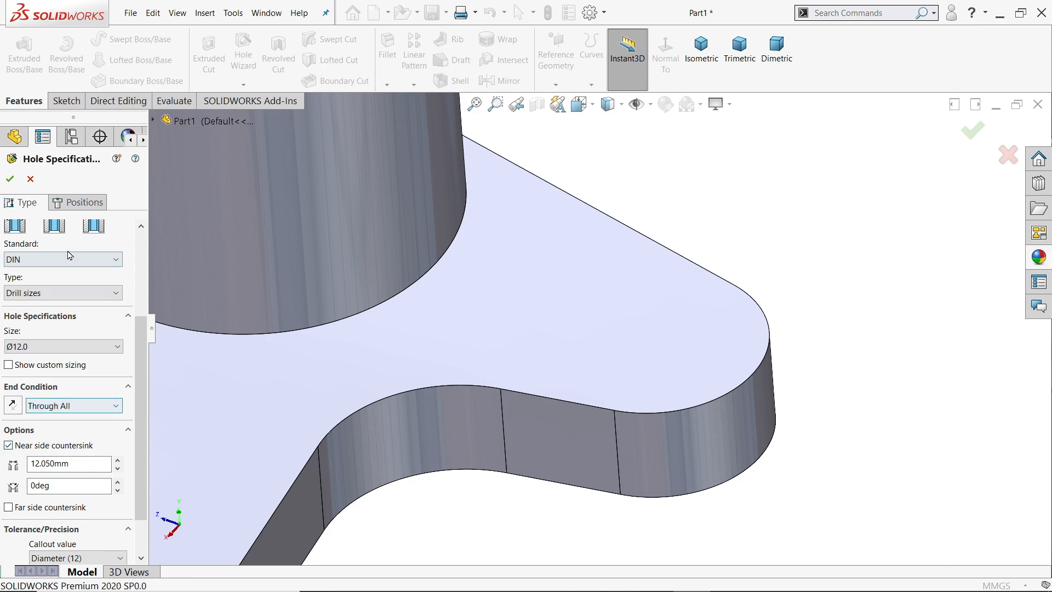
Place the hole on the top face of the short arm, at the centre of its rounded end, and finish the feature
left_click(88, 204)
left_click(647, 353)
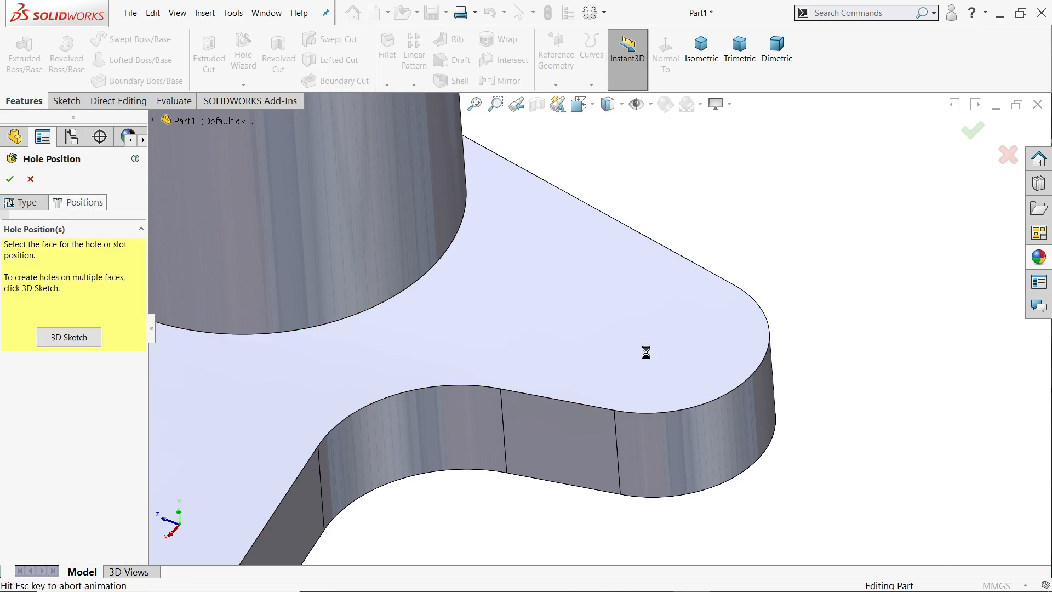
scroll(448, 136, "down", 3)
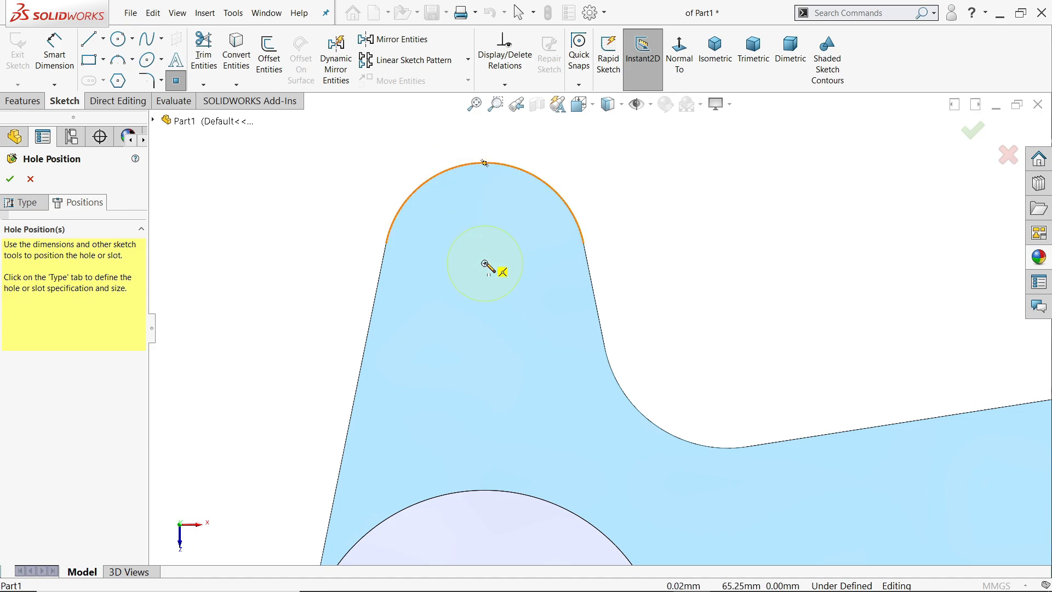
scroll(485, 265, "down", 3)
left_click(526, 291)
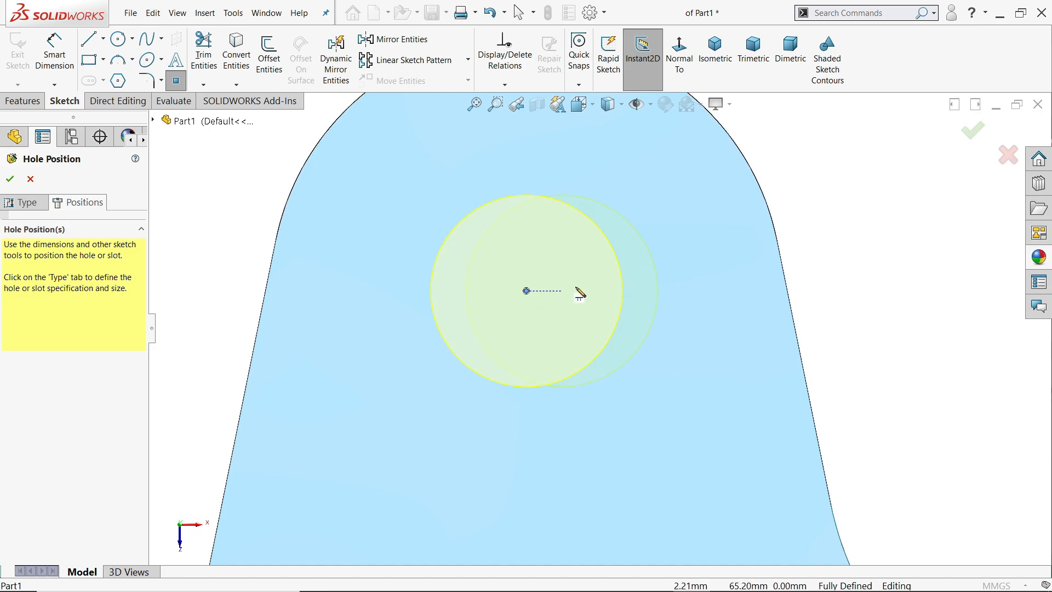
key("Escape")
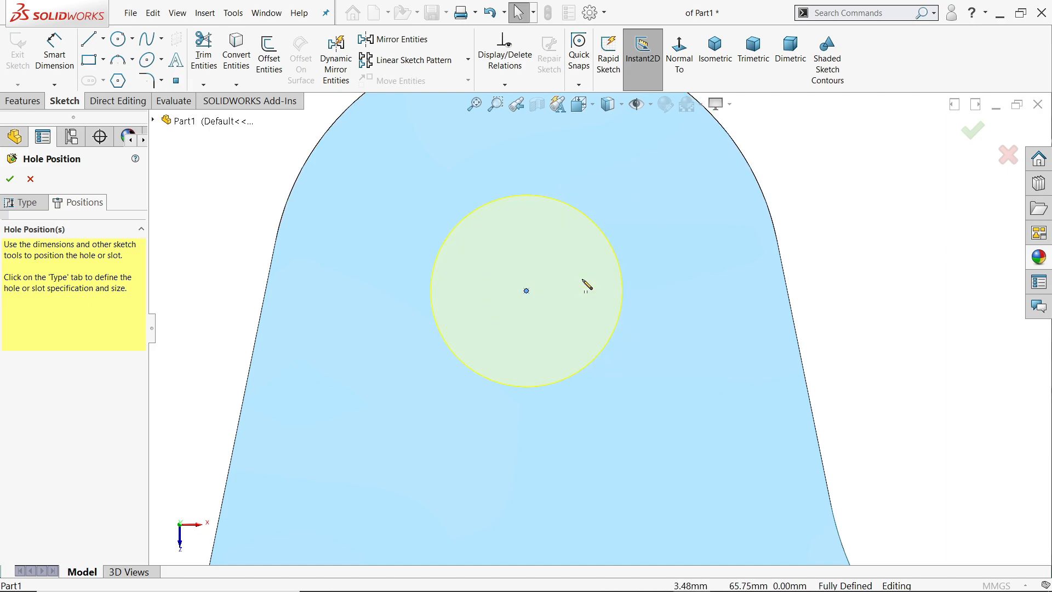
left_click(716, 60)
middle_click_drag(644, 364, 110, 197)
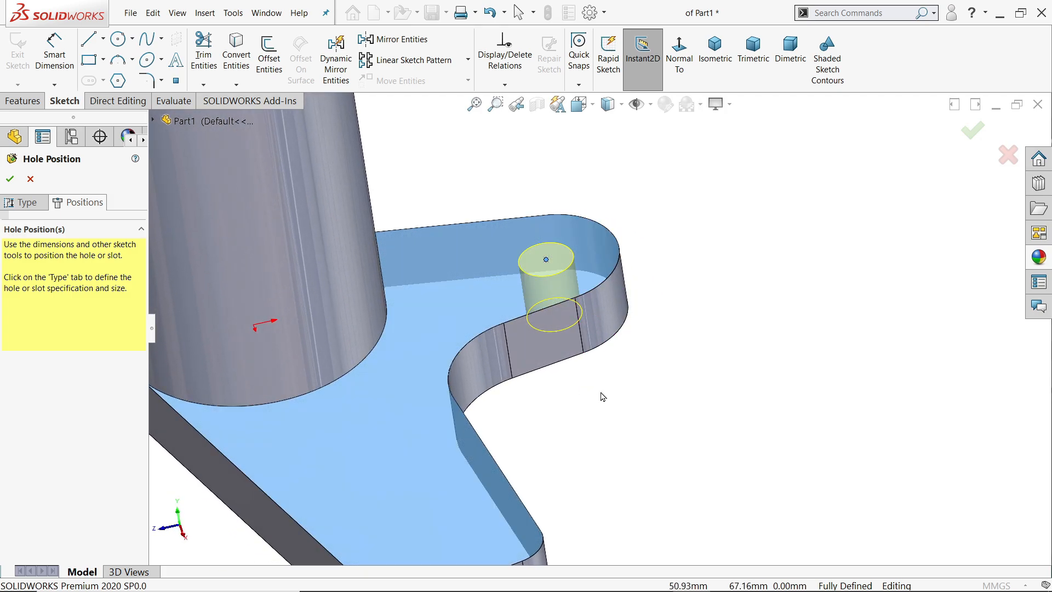
left_click(11, 181)
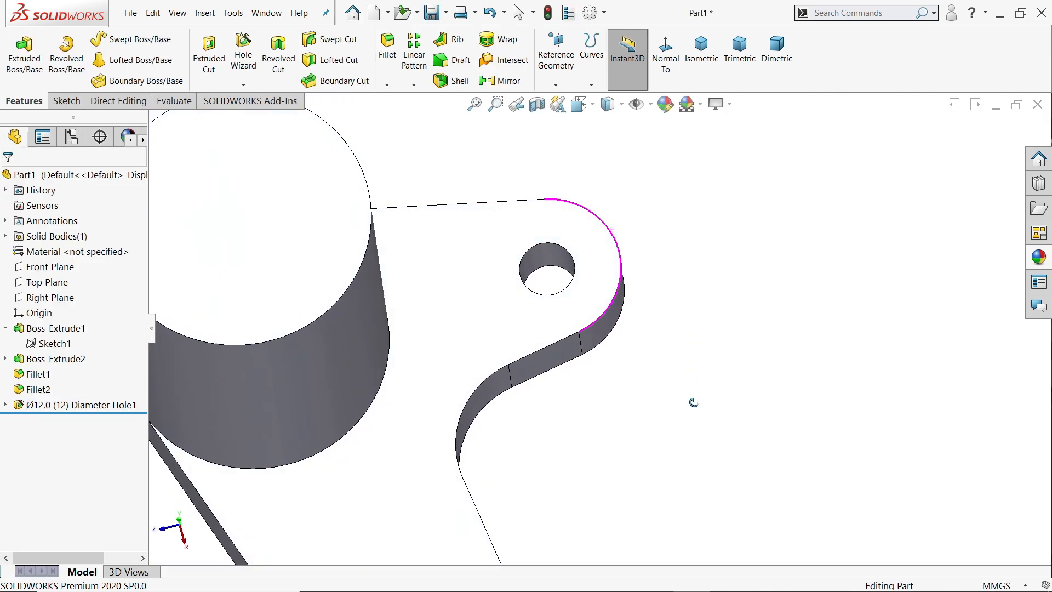
Show the part in isometric view and turn off the reflective RealView display
middle_click_drag(694, 403, 684, 186)
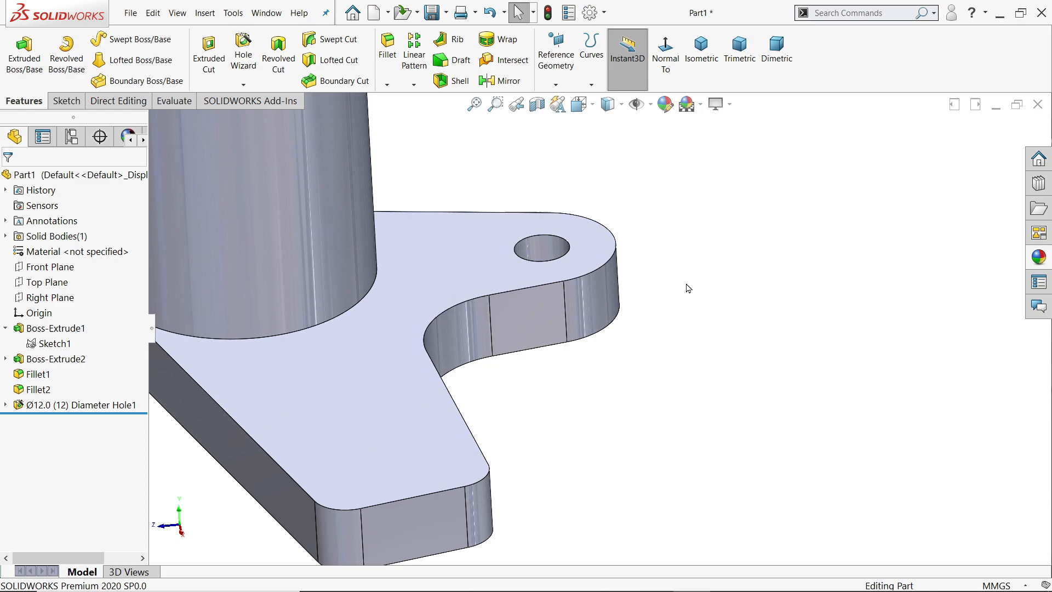
left_click(699, 71)
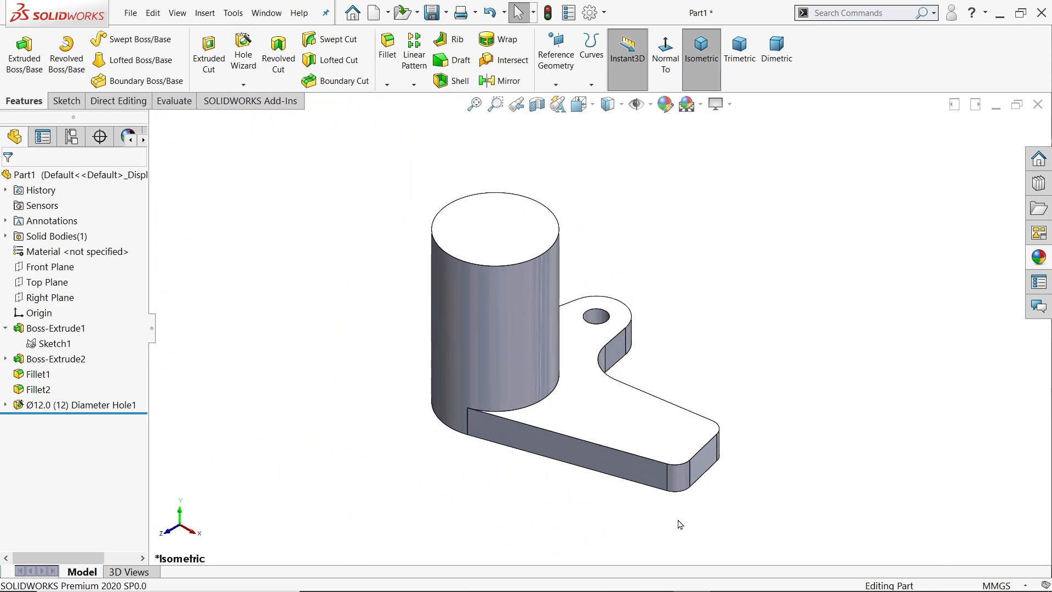
left_click(716, 104)
left_click(734, 124)
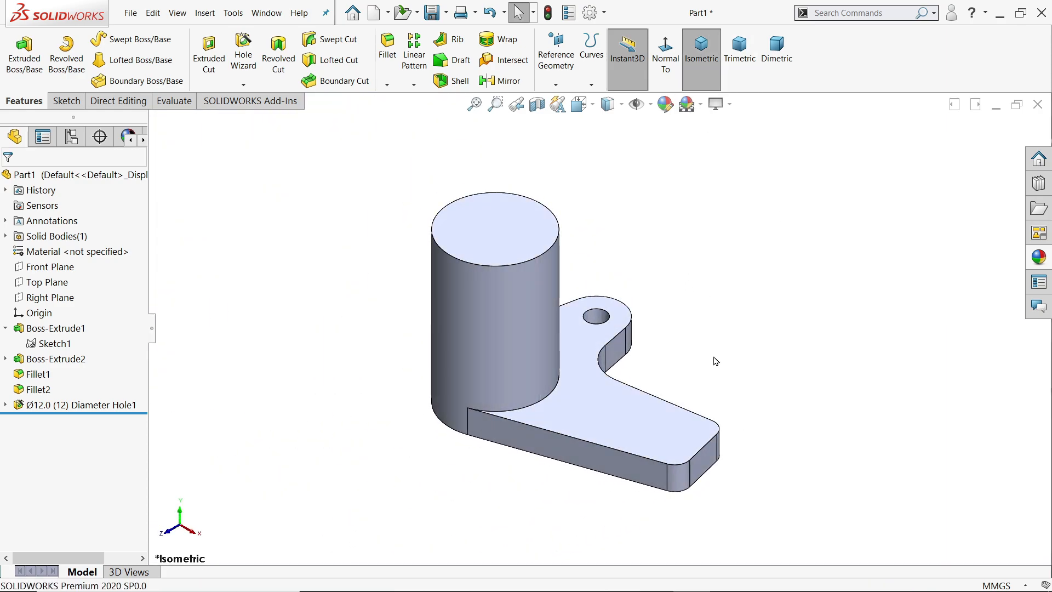
Switch to the 127.PNG drawing in Photos and check the base arm's dimensions in sections L-L and A-A, then return to SOLIDWORKS
scroll(670, 385, "down", 2)
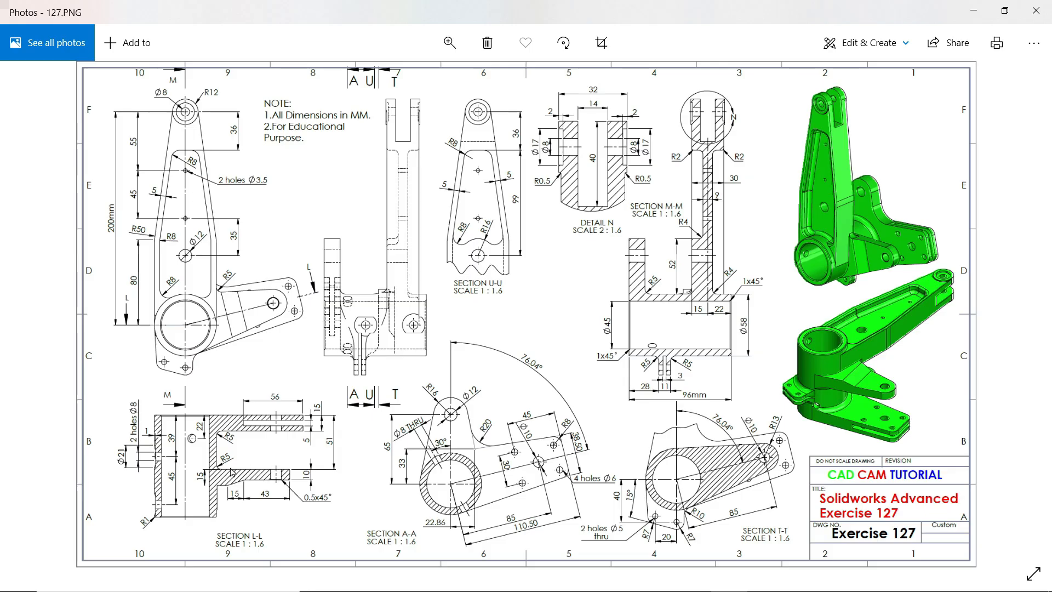
scroll(249, 447, "up", 5)
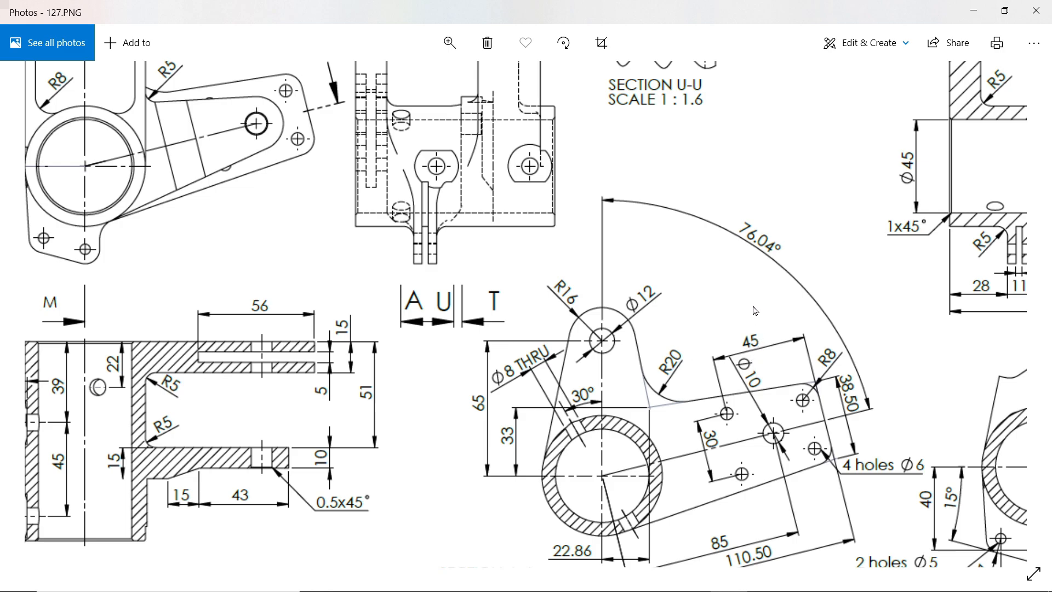
mouse_move(756, 311)
left_mouse_down()
mouse_move(622, 325)
mouse_move(547, 398)
mouse_move(542, 460)
mouse_move(700, 353)
mouse_move(752, 339)
mouse_move(715, 386)
left_mouse_up()
left_click(974, 10)
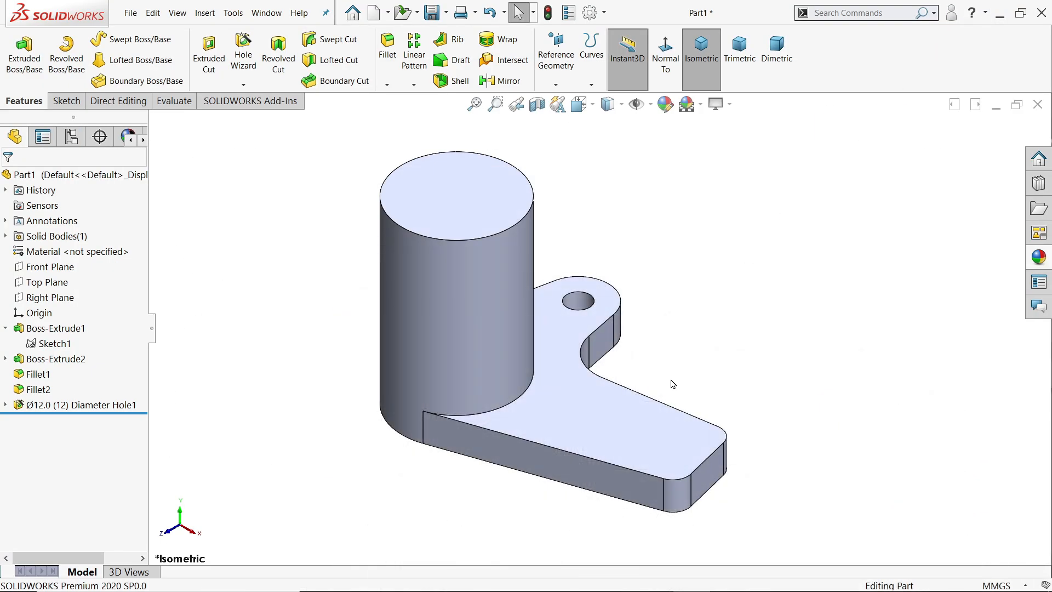
left_click(662, 442)
left_click(810, 313)
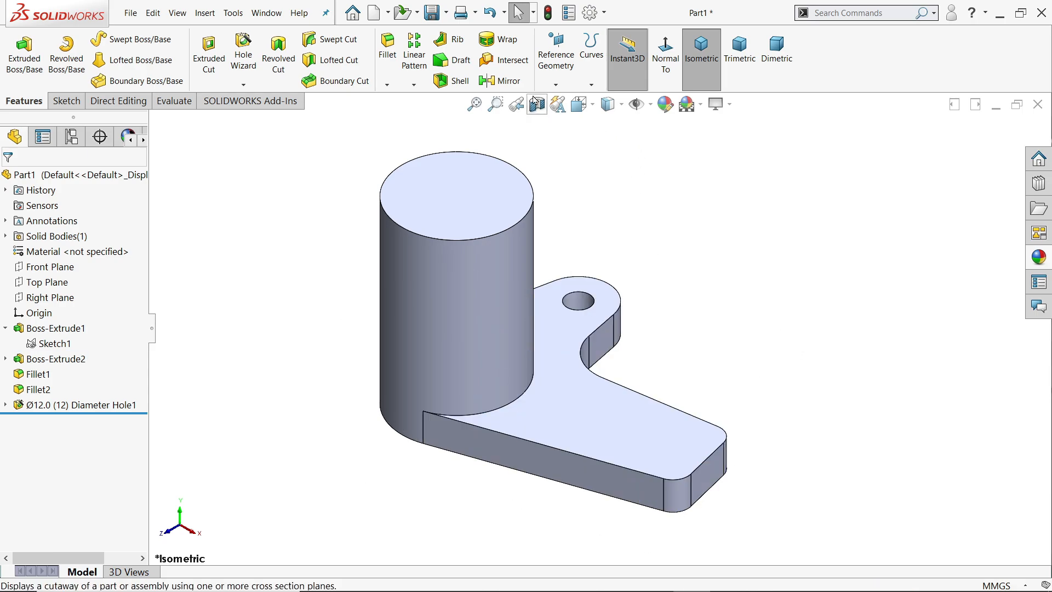
Create a reference plane midway between the top and bottom faces of the two-arm base
left_click(556, 84)
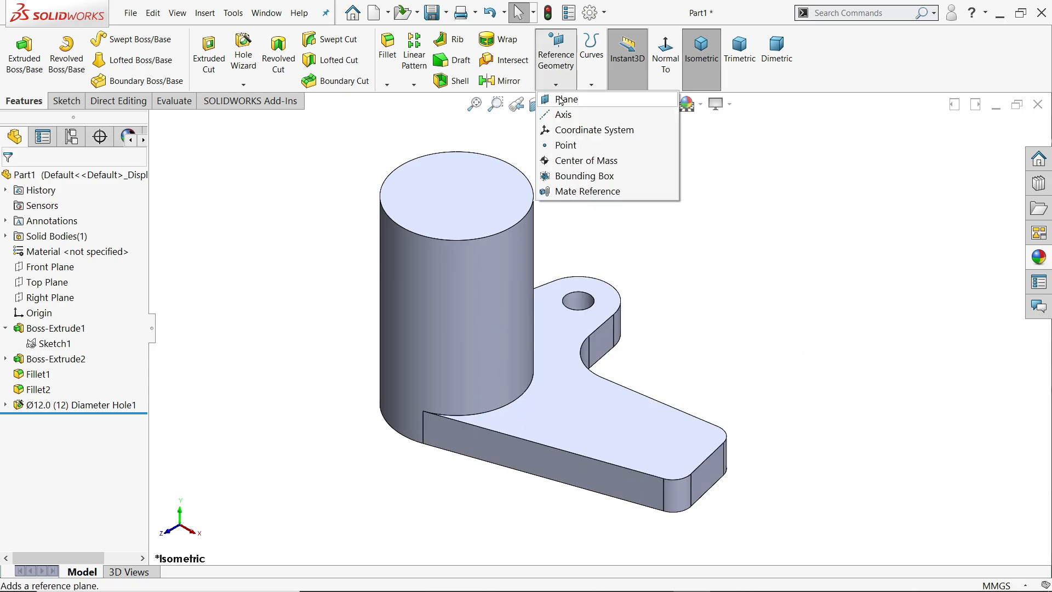
left_click(676, 434)
middle_click_drag(760, 470, 759, 294)
left_click(685, 407)
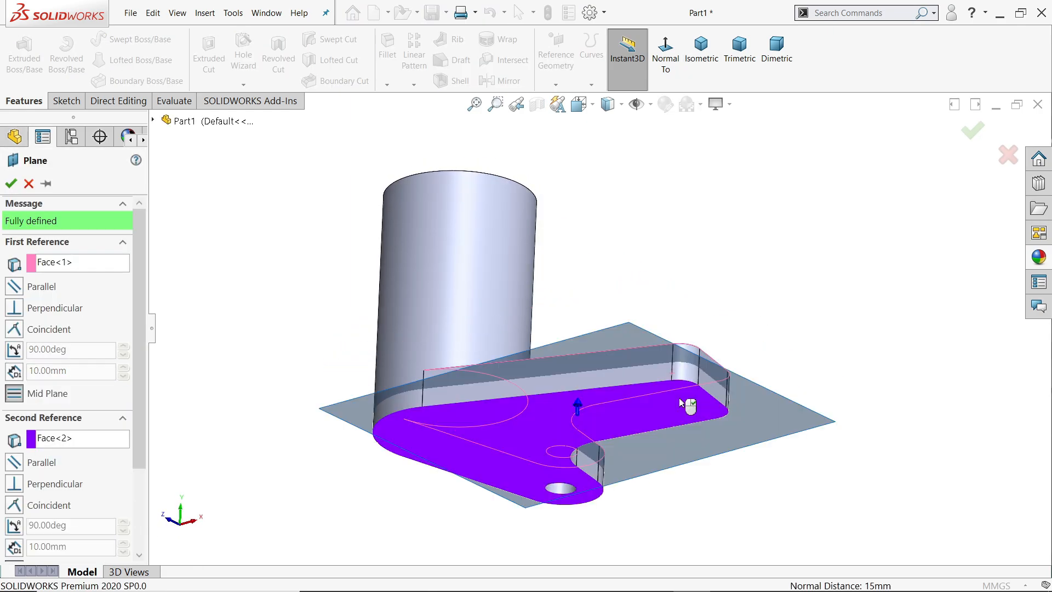
middle_click_drag(686, 407, 709, 482)
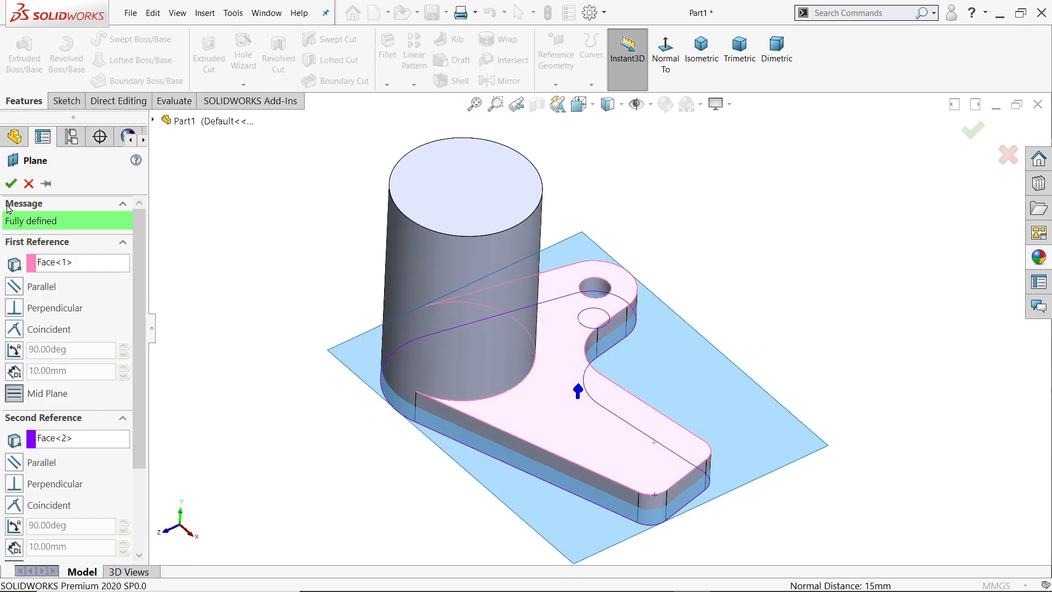
left_click(11, 183)
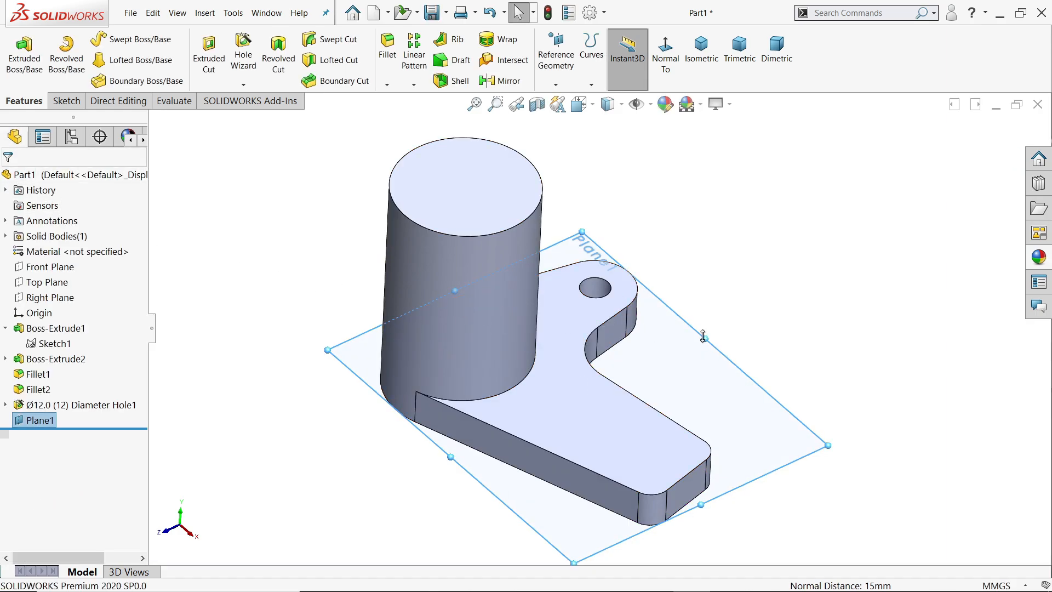
Start a sketch on the mid-plane and convert the outline of the two-arm base's top face into sketch entities
left_click(65, 101)
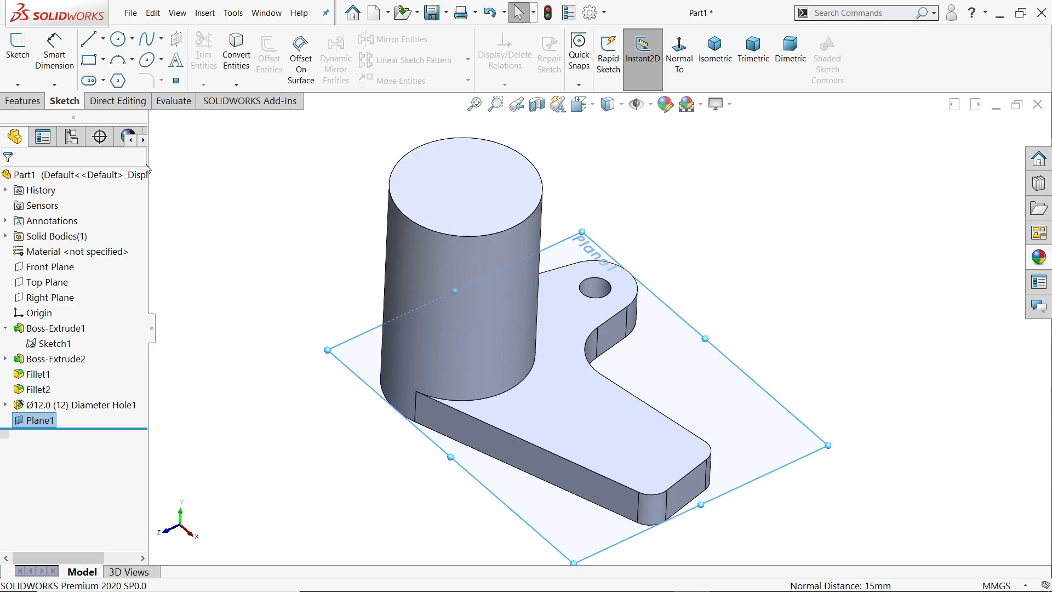
left_click(29, 67)
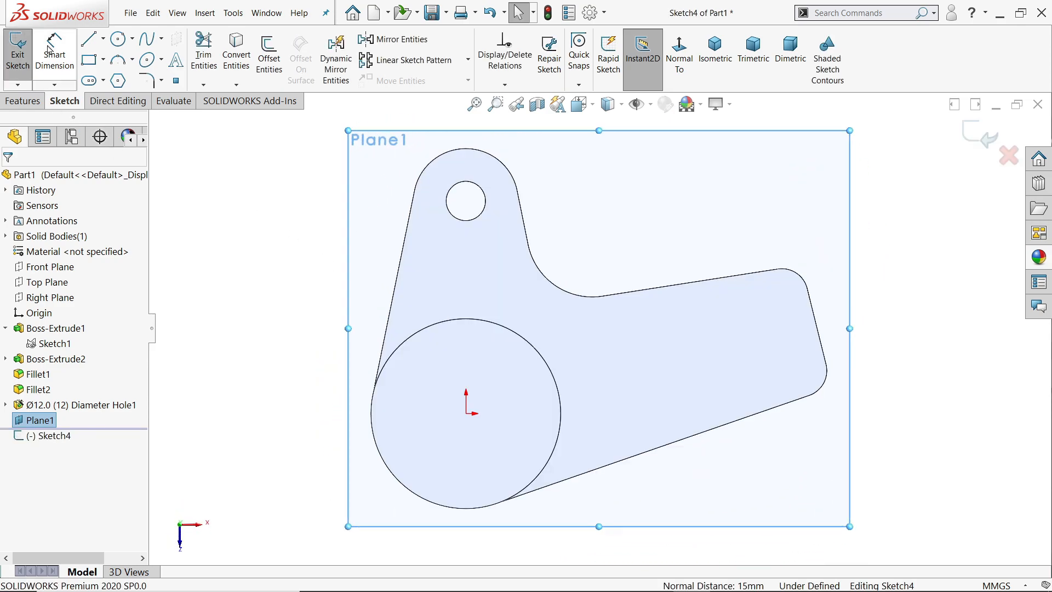
scroll(640, 368, "down", 3)
left_click(728, 345)
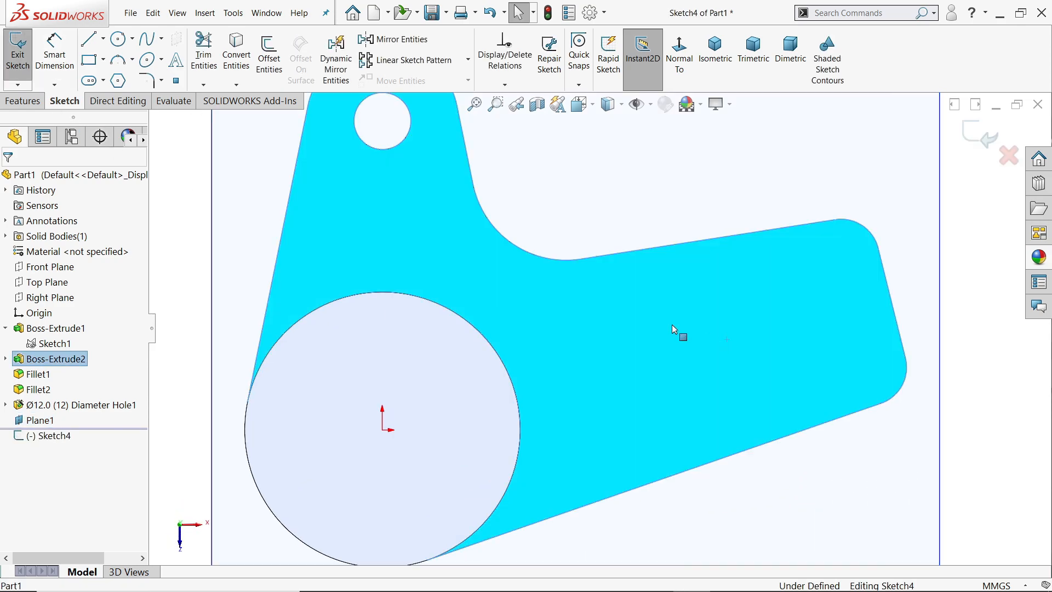
left_click(236, 52)
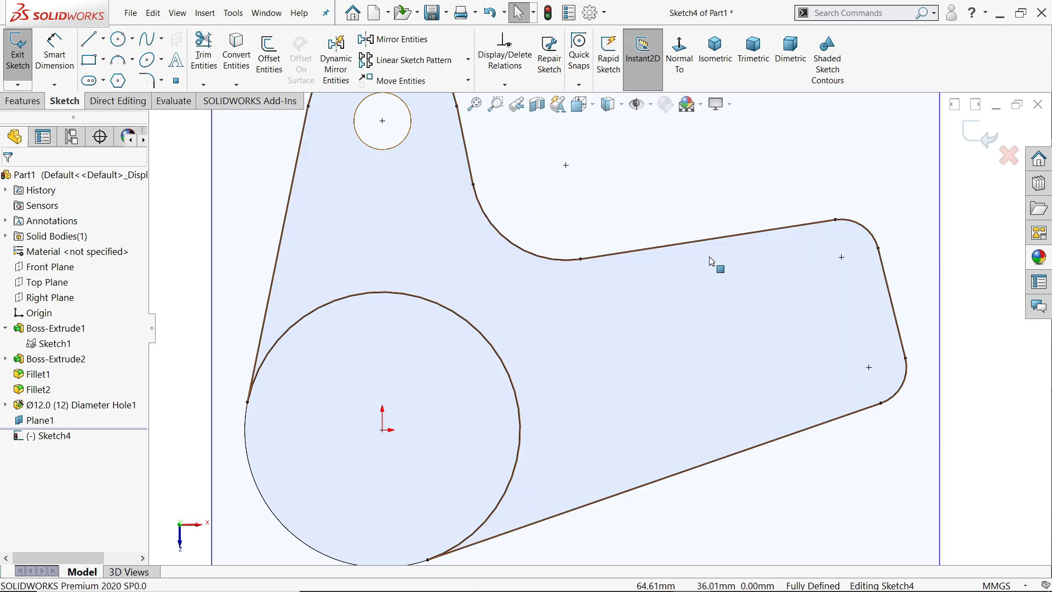
Sketch a line across the long arm between its two long edges and make it parallel to the arm's end edge
left_click(95, 42)
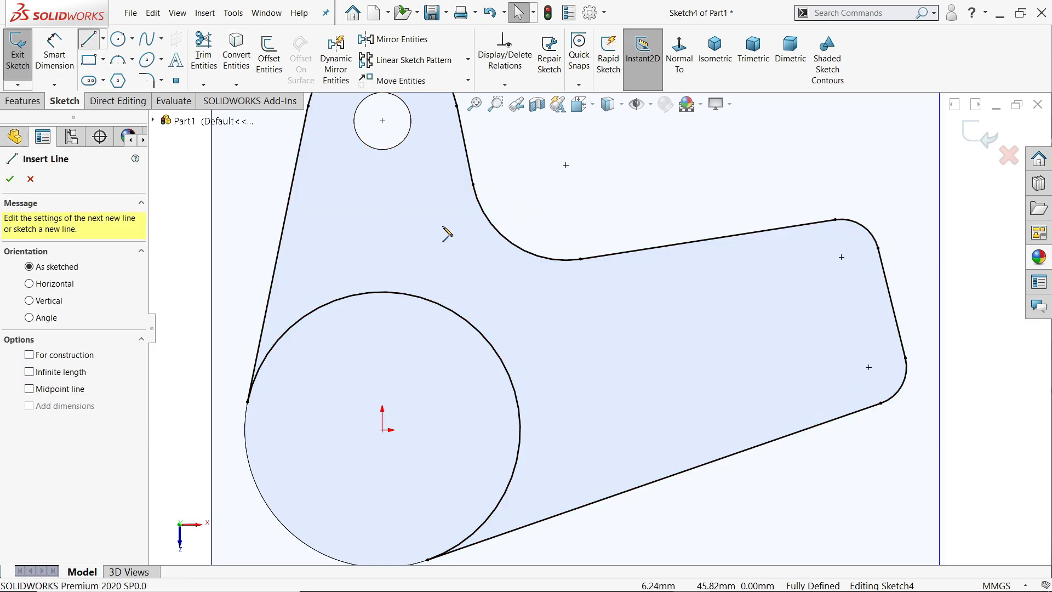
left_click(668, 245)
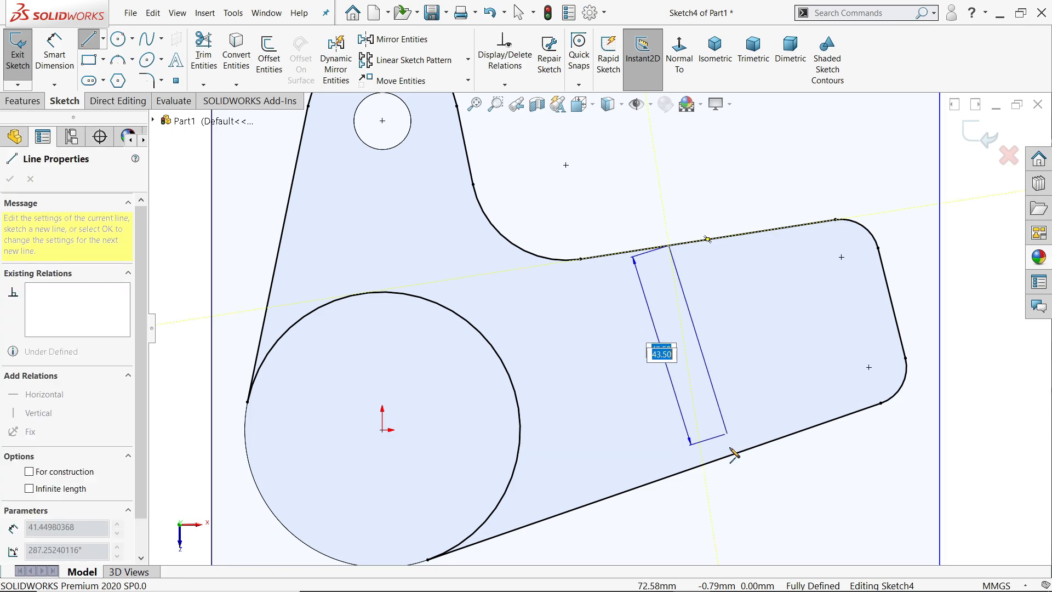
left_click(730, 454)
right_click(763, 387)
left_click(796, 392)
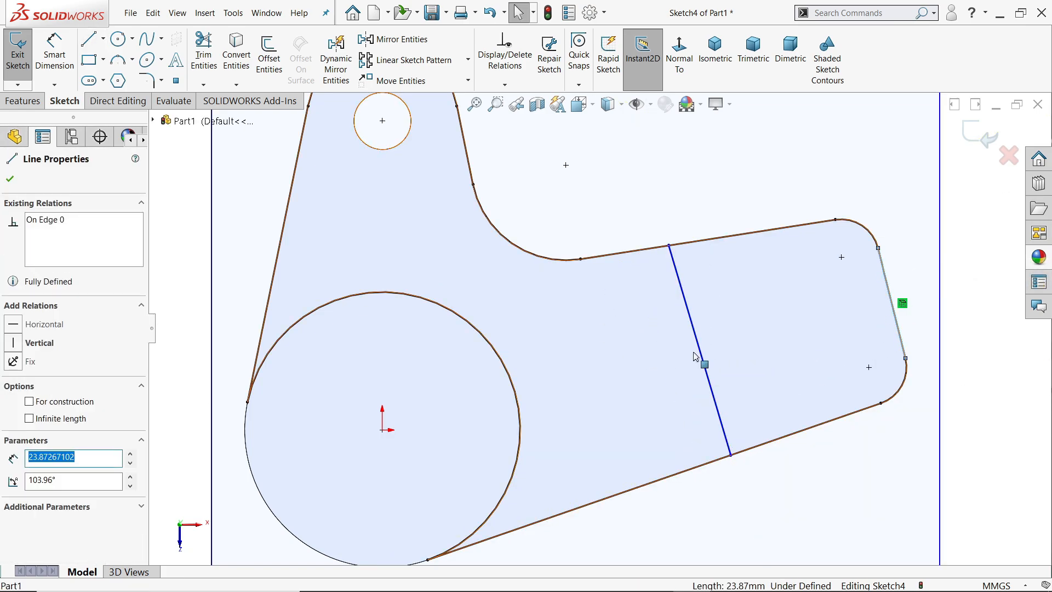
left_click(892, 303)
left_click(695, 351, "ctrl")
left_click(799, 303)
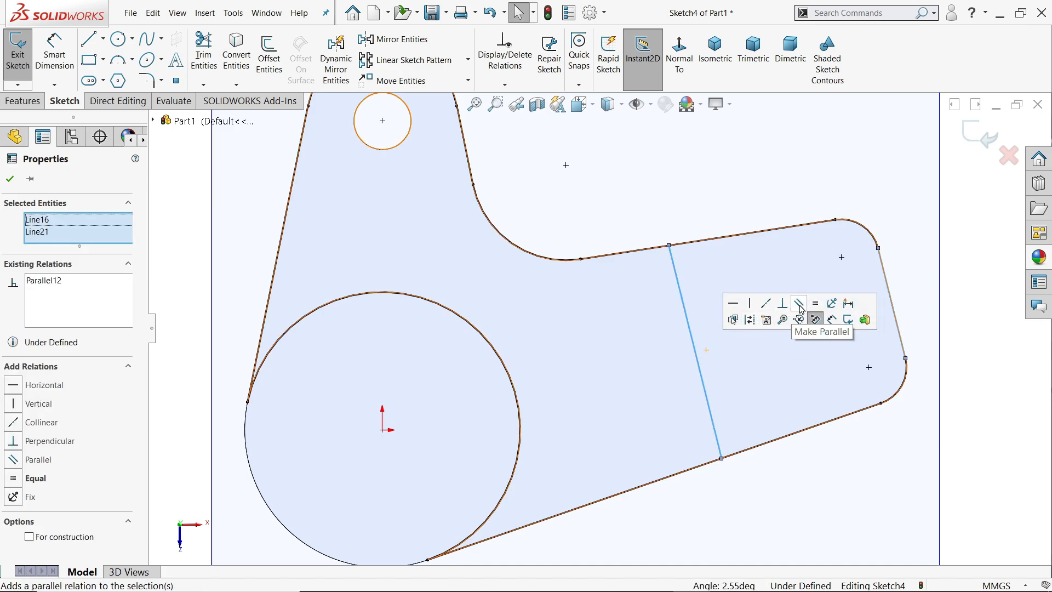
key("Escape")
Dimension the distance between the cross line and the long arm's end edge and set it to 56 mm
key("d")
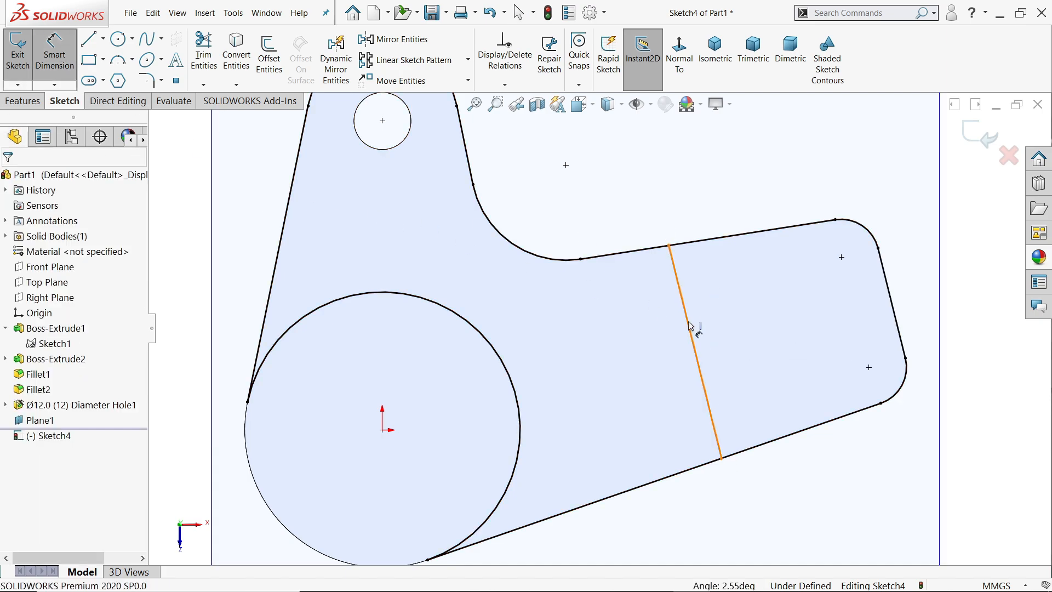
left_click(702, 328)
left_click(894, 301)
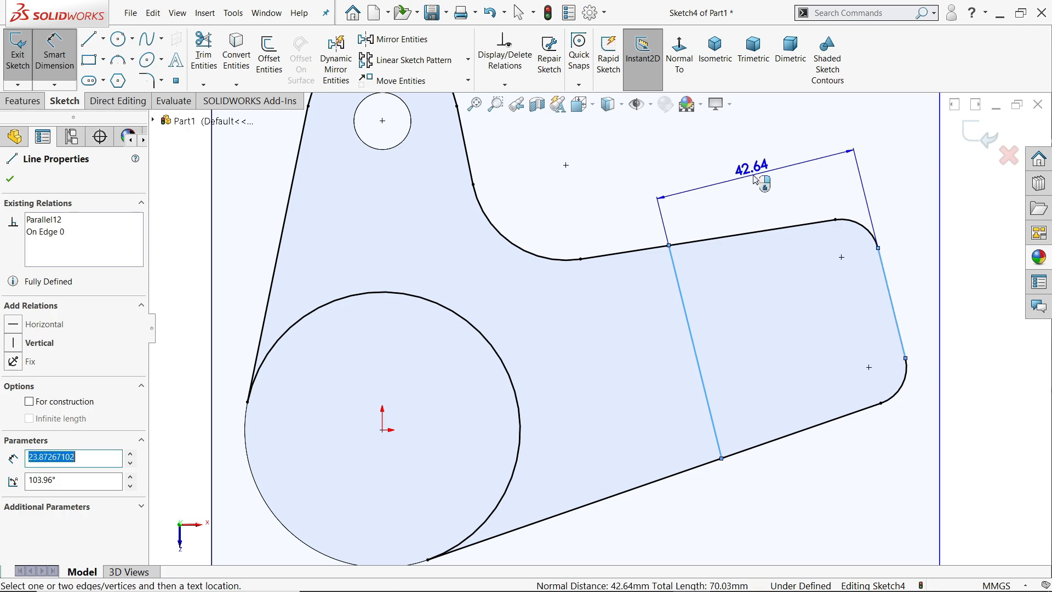
left_click(752, 180)
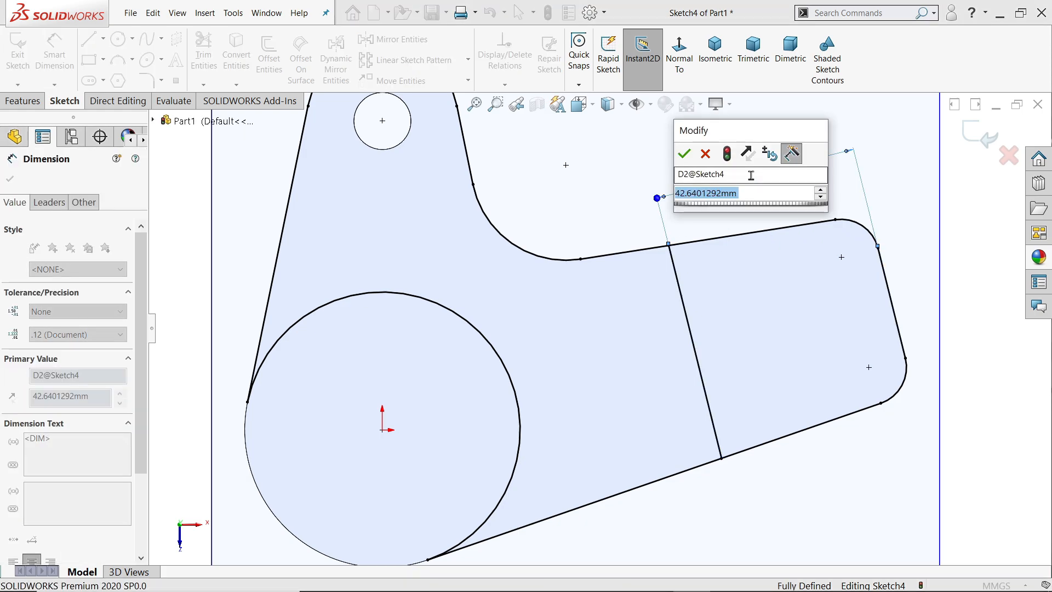
left_click(690, 153)
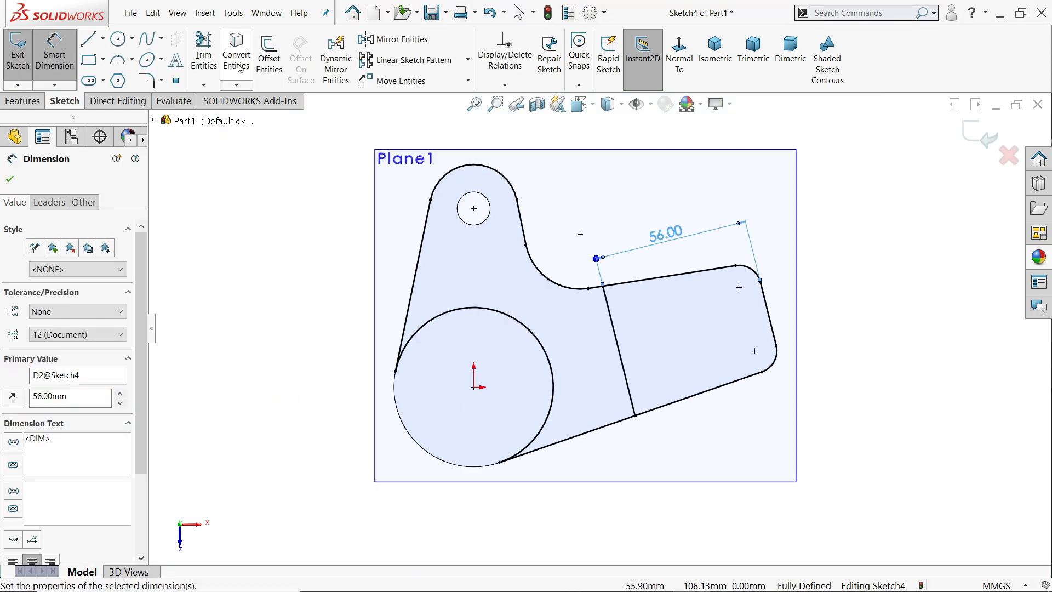
Trim away the converted outline outside the cross line, leaving a closed profile at the long arm's end
left_click(209, 62)
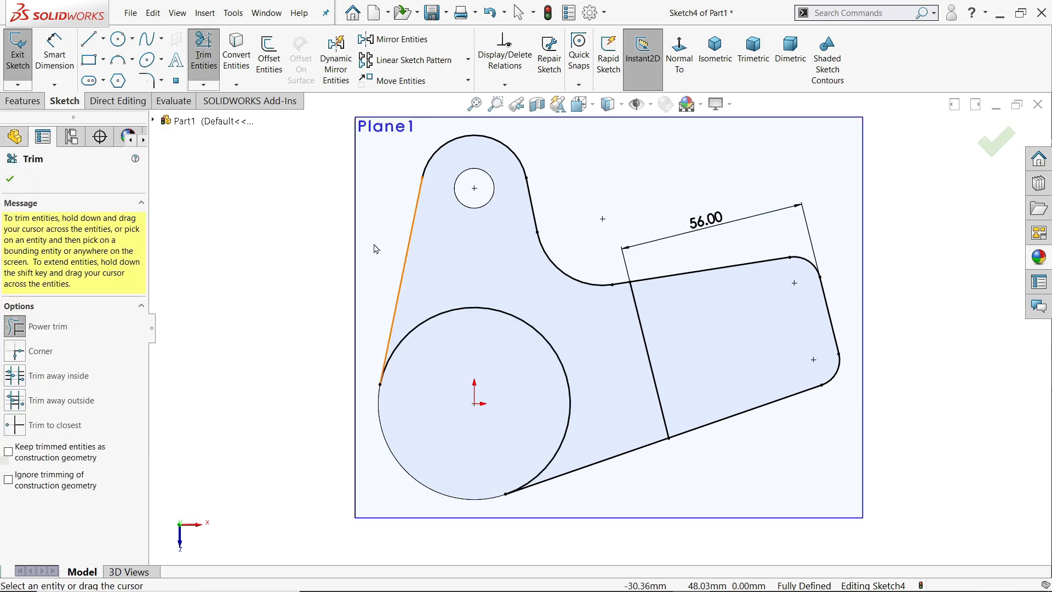
mouse_move(375, 245)
left_mouse_down()
mouse_move(425, 296)
mouse_move(524, 327)
left_mouse_up()
left_click_drag(473, 149, 466, 144)
mouse_move(540, 438)
left_mouse_down()
mouse_move(592, 469)
mouse_move(619, 372)
left_mouse_up()
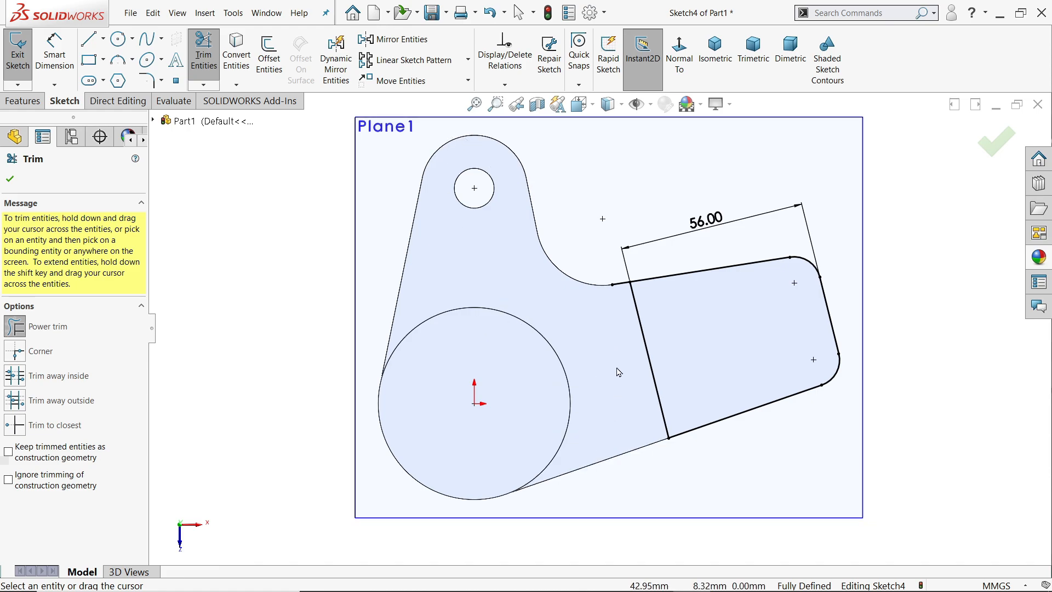
mouse_move(621, 302)
left_mouse_down()
mouse_move(618, 278)
mouse_move(622, 299)
left_mouse_up()
left_click(10, 179)
Extrude-cut the closed profile as Mid Plane with a 5 mm depth to slot the long arm's end
left_click(716, 52)
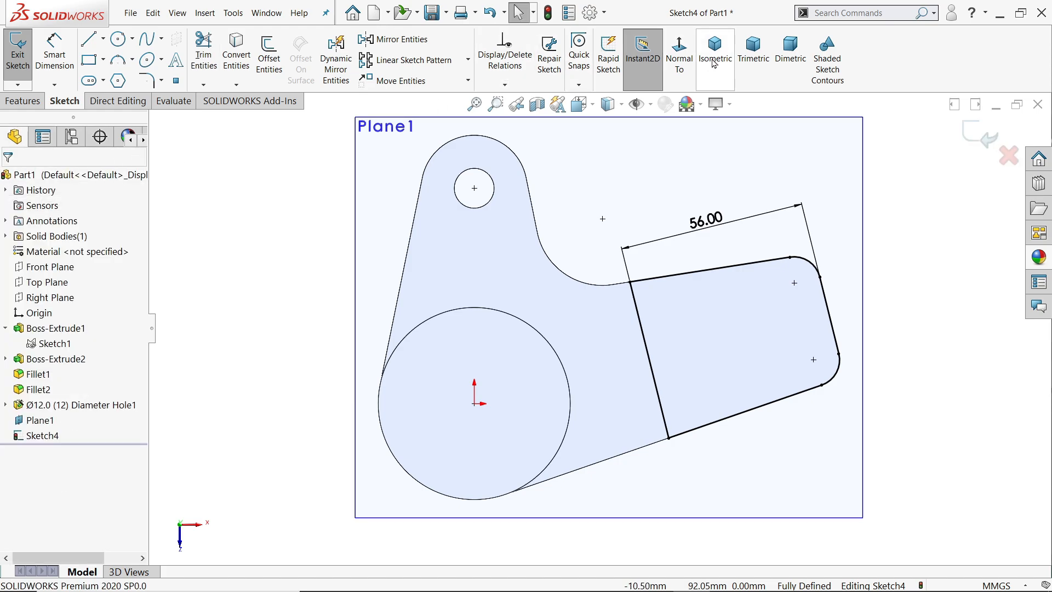
scroll(668, 463, "down", 5)
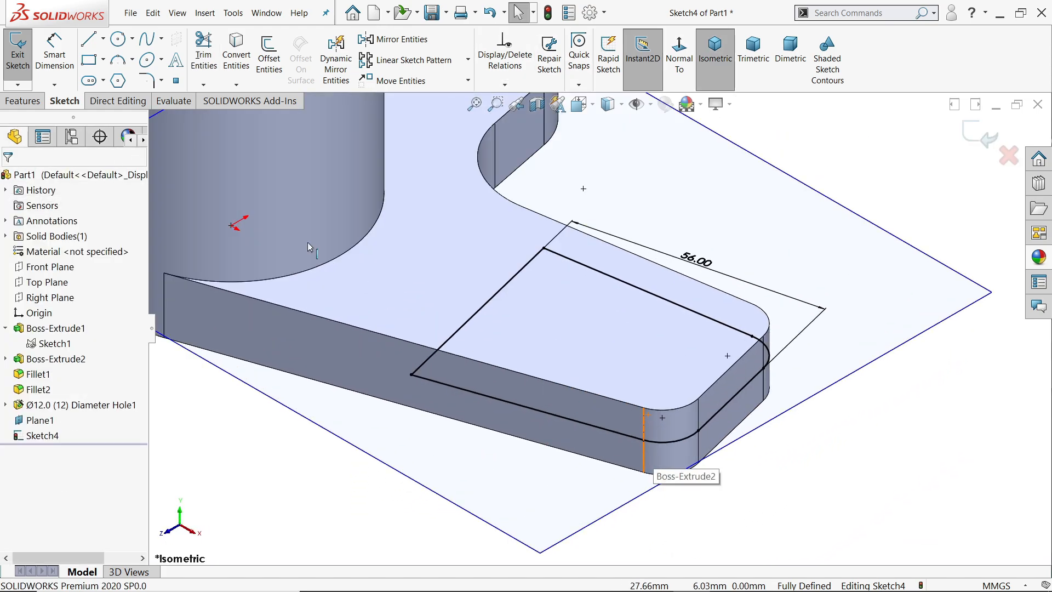
left_click(16, 103)
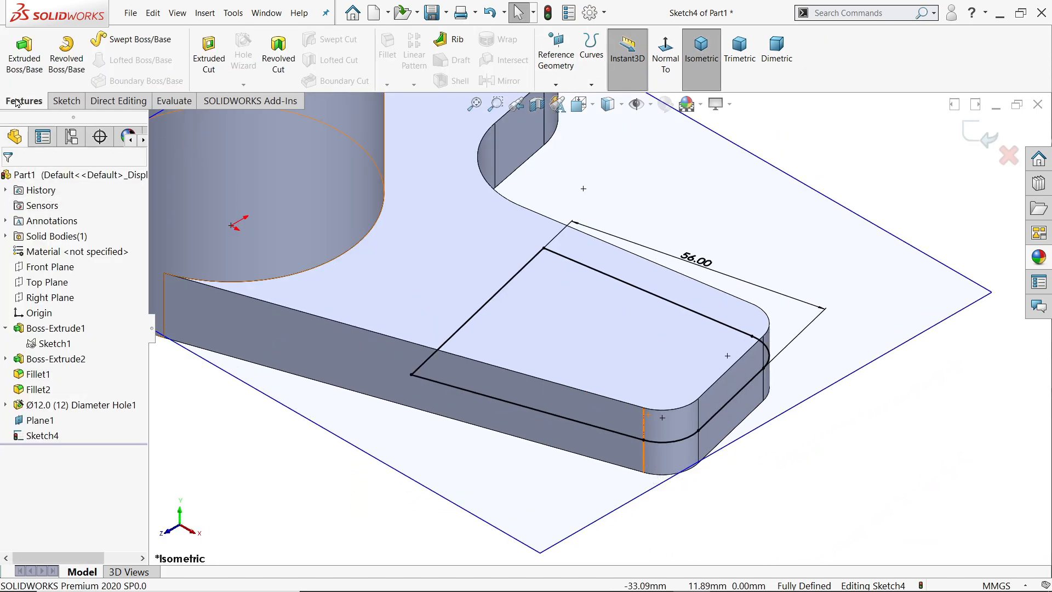
left_click(209, 55)
scroll(606, 429, "down", 5)
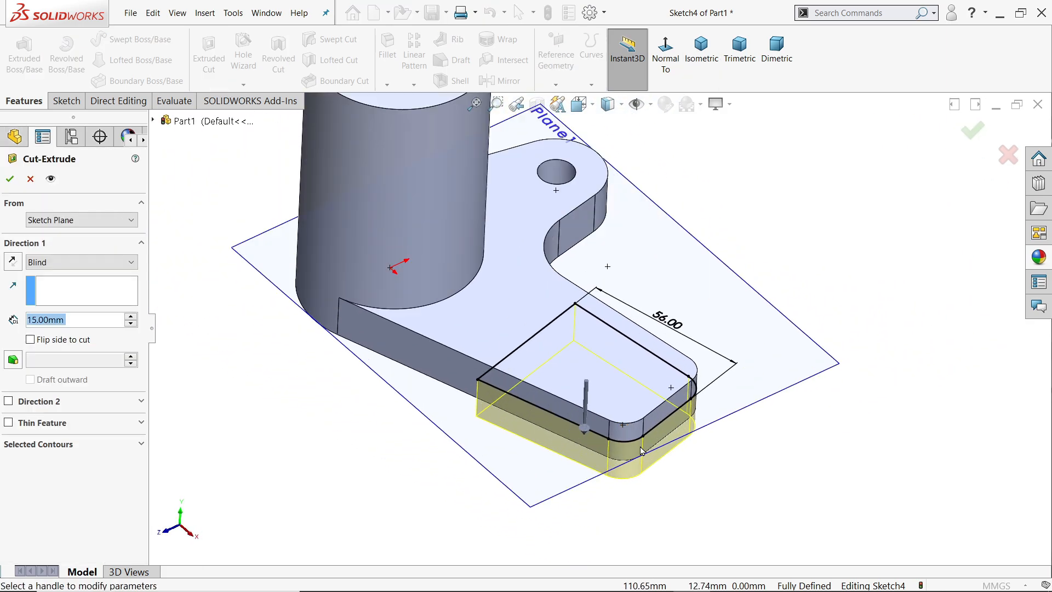
left_click(88, 263)
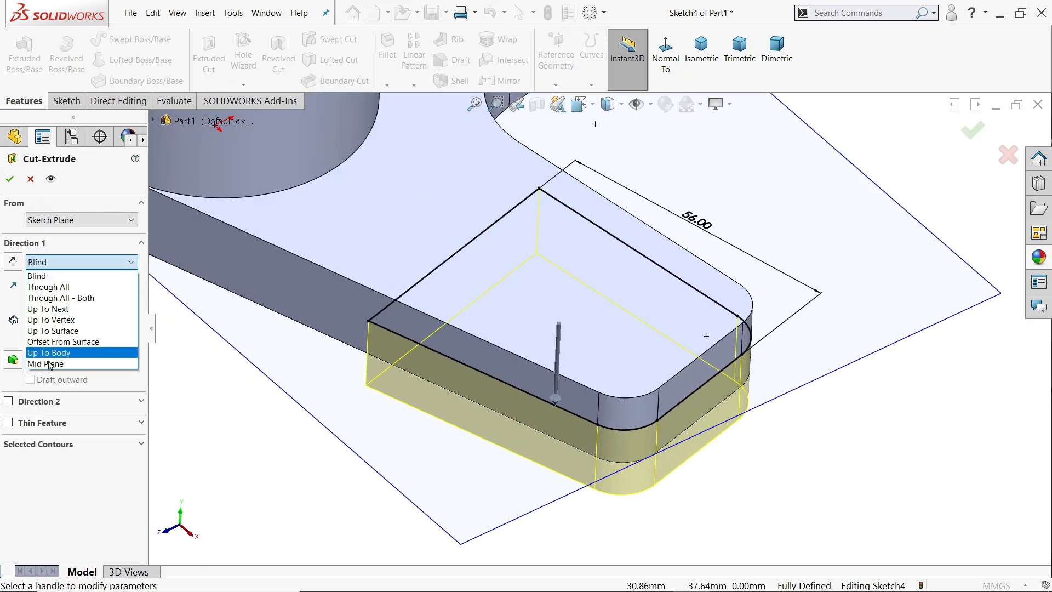
left_click(49, 362)
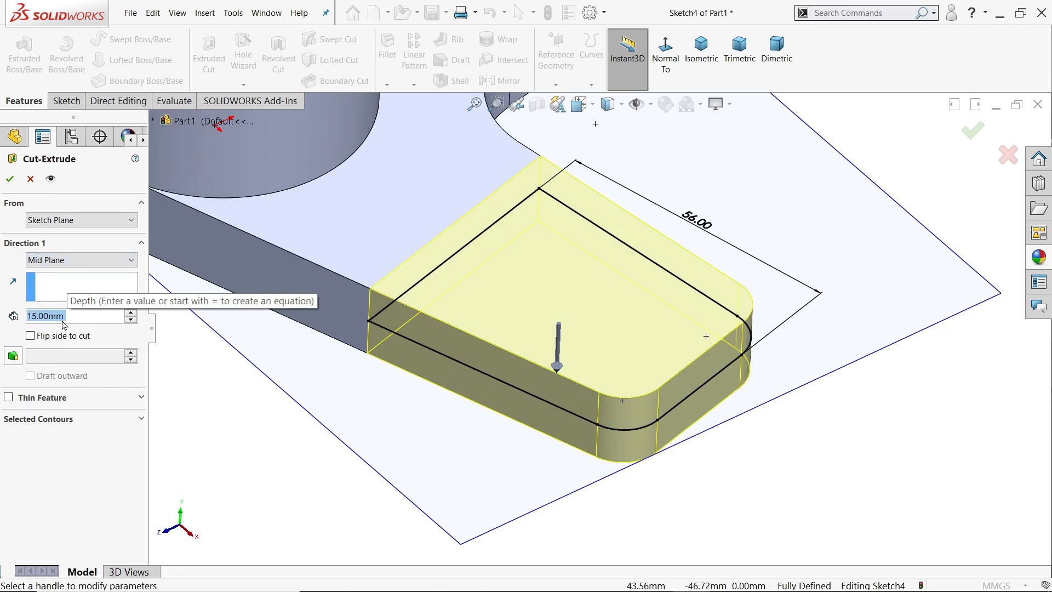
type("5")
key("Return")
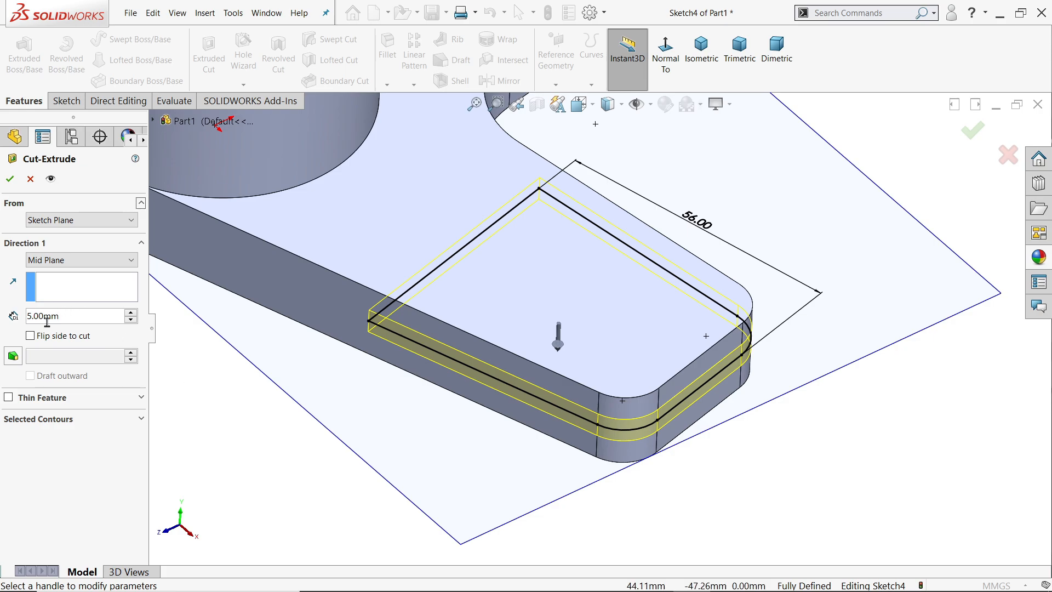
scroll(471, 423, "down", 3)
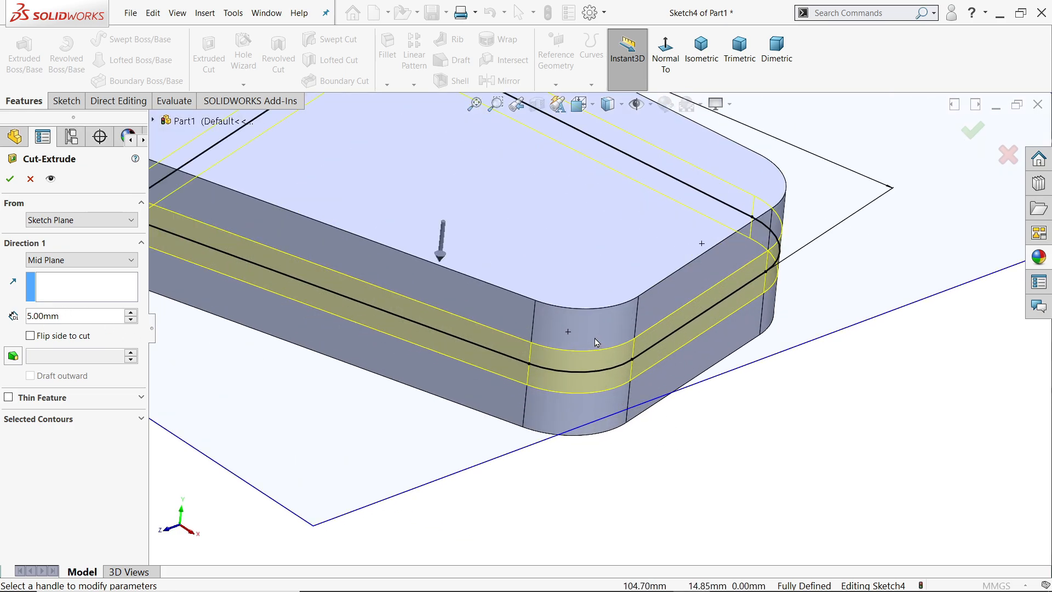
scroll(742, 430, "up", 5)
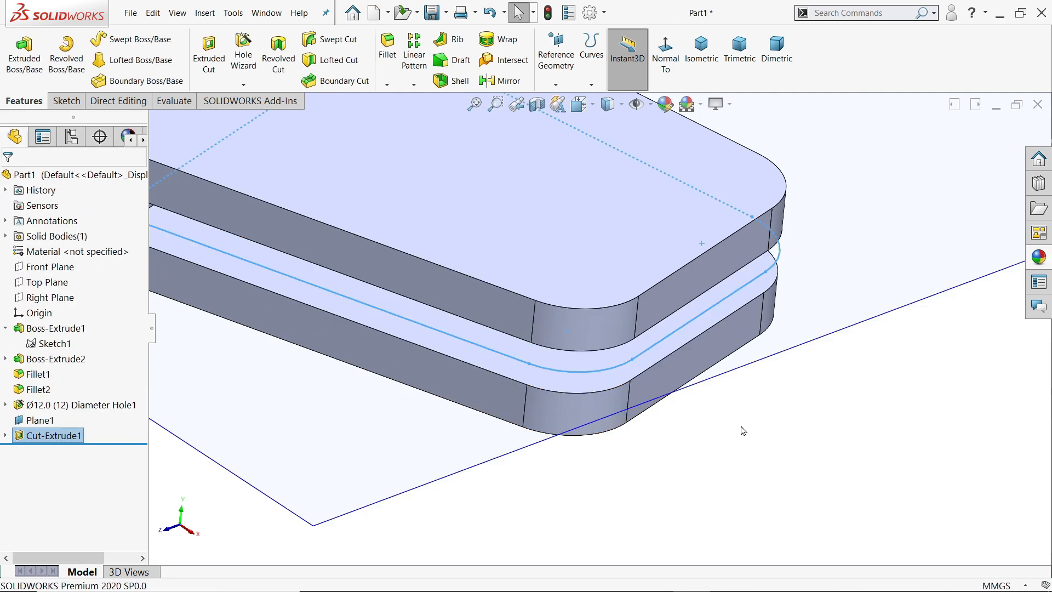
Hide the mid-plane reference plane, Plane1
middle_click_drag(727, 406, 742, 327)
left_click(742, 298)
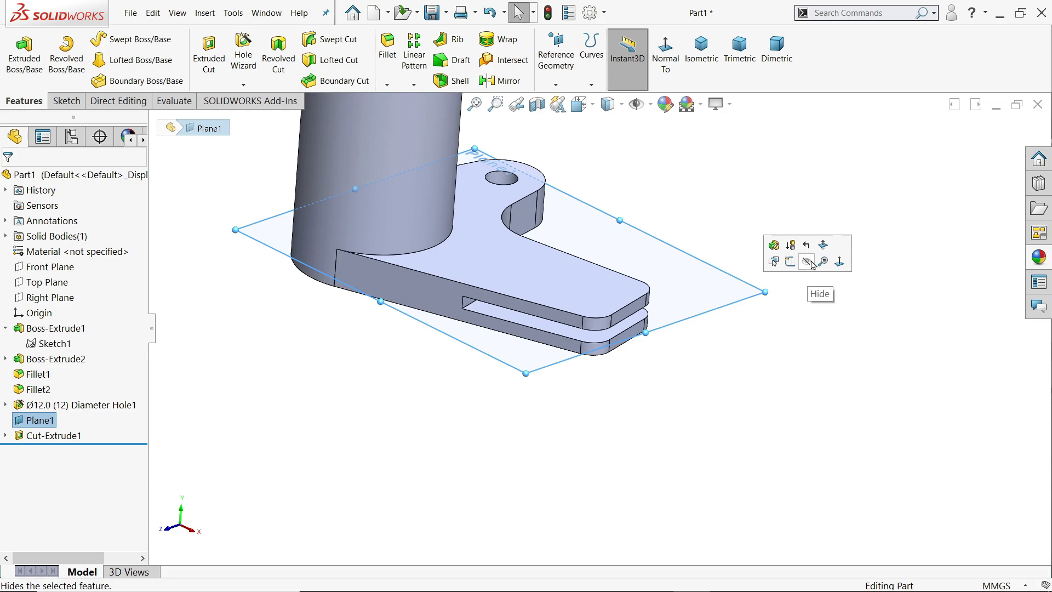
left_click(805, 281)
middle_click_drag(751, 378, 751, 415)
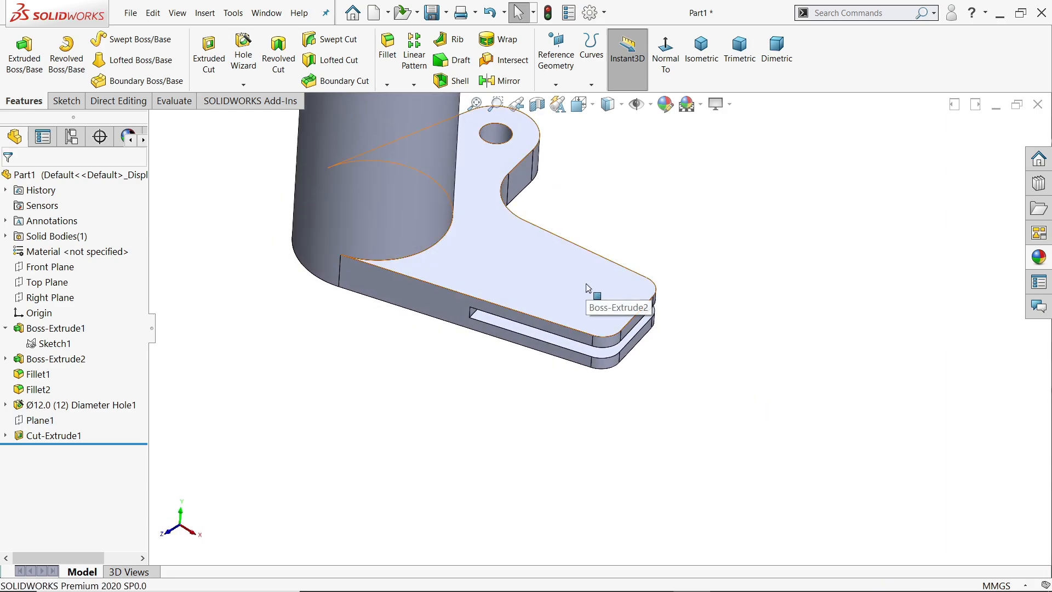
Start a Hole Wizard hole with the DIN standard, drill sizes type, size Ø6.0 and a Through All end condition
left_click(245, 60)
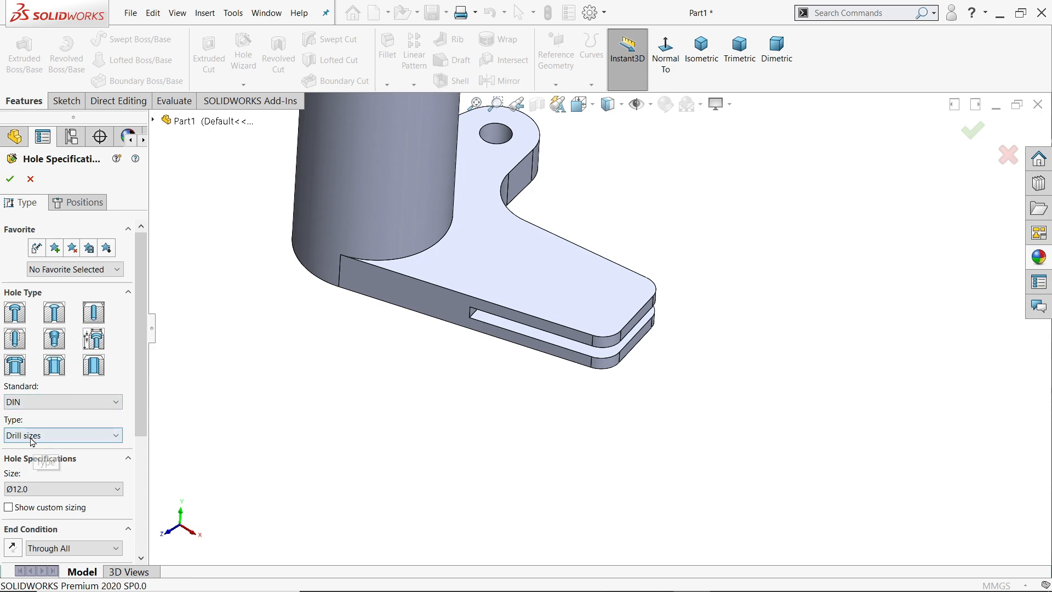
left_click(30, 409)
left_click(33, 413)
left_click(46, 436)
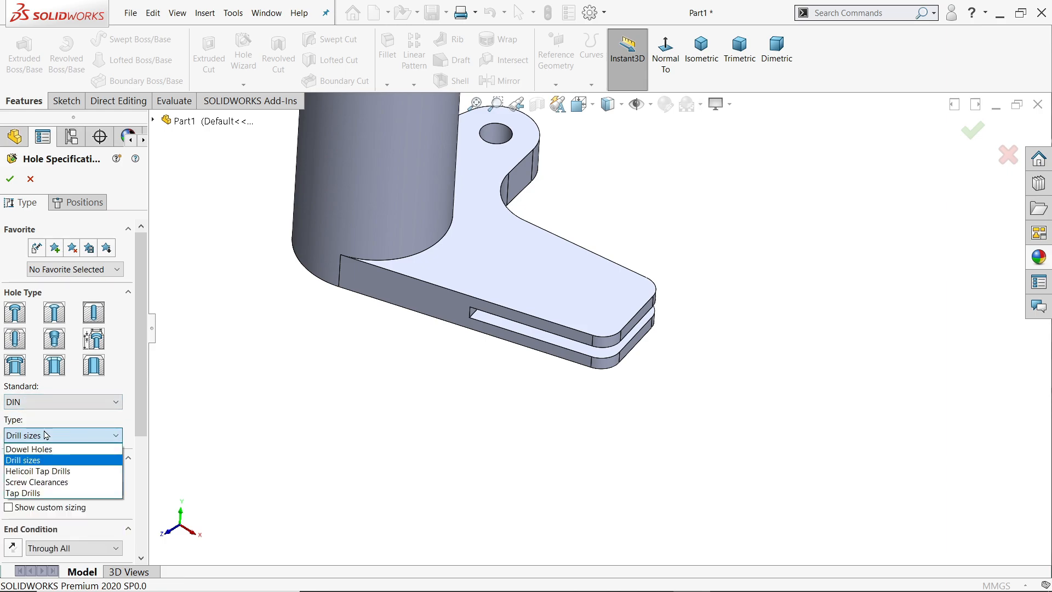
left_click(48, 437)
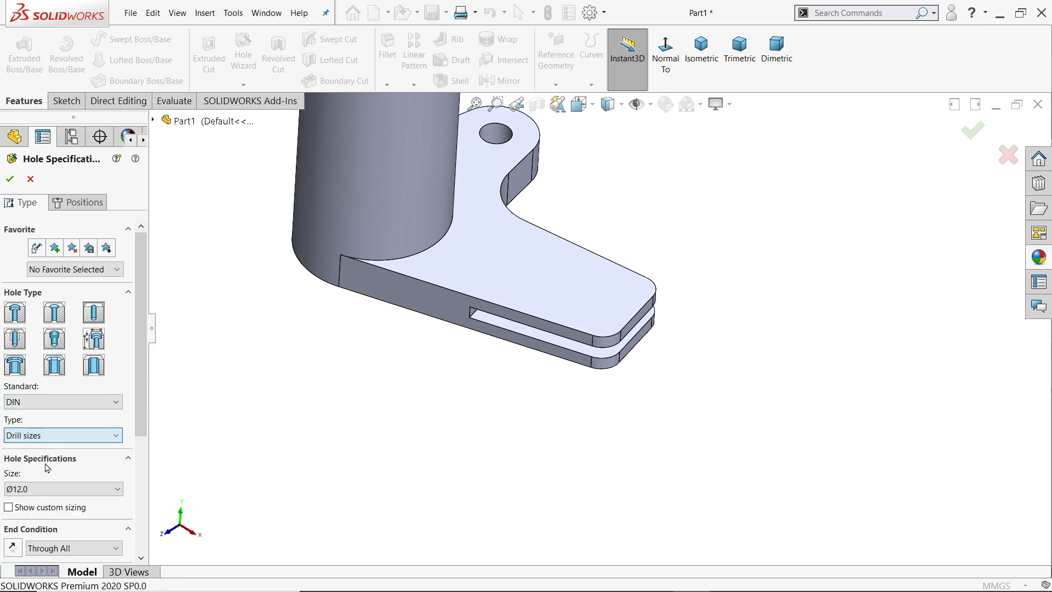
left_click(40, 494)
scroll(43, 422, "up", 7)
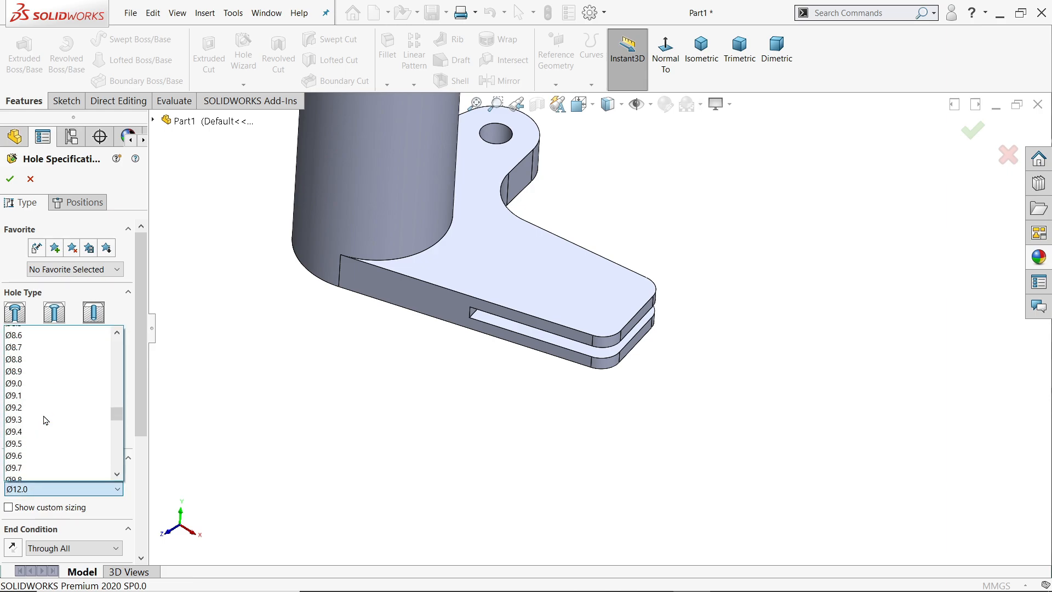
scroll(45, 420, "up", 4)
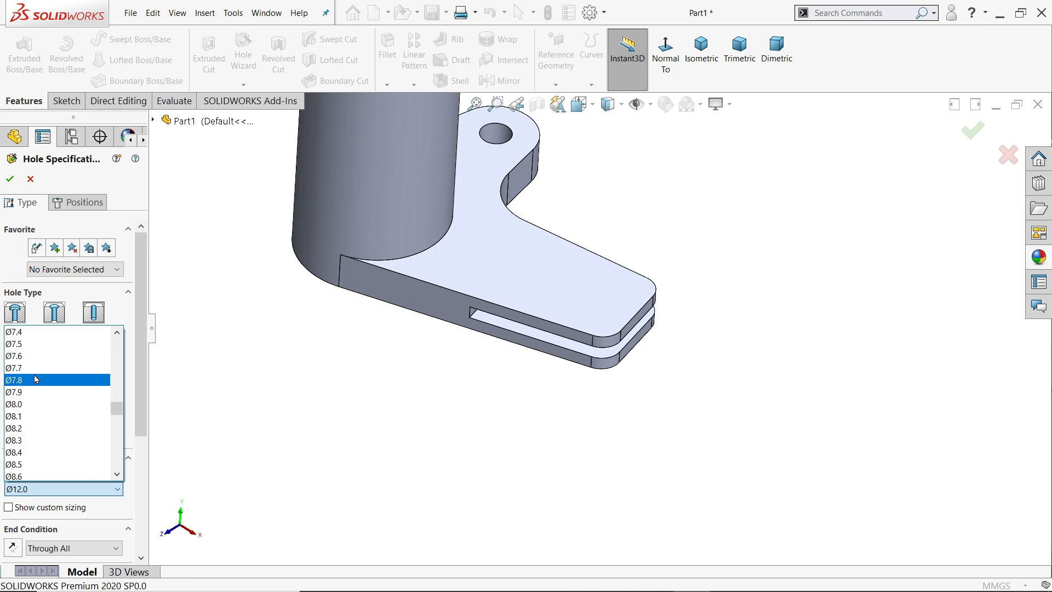
scroll(43, 394, "up", 2)
scroll(33, 366, "up", 2)
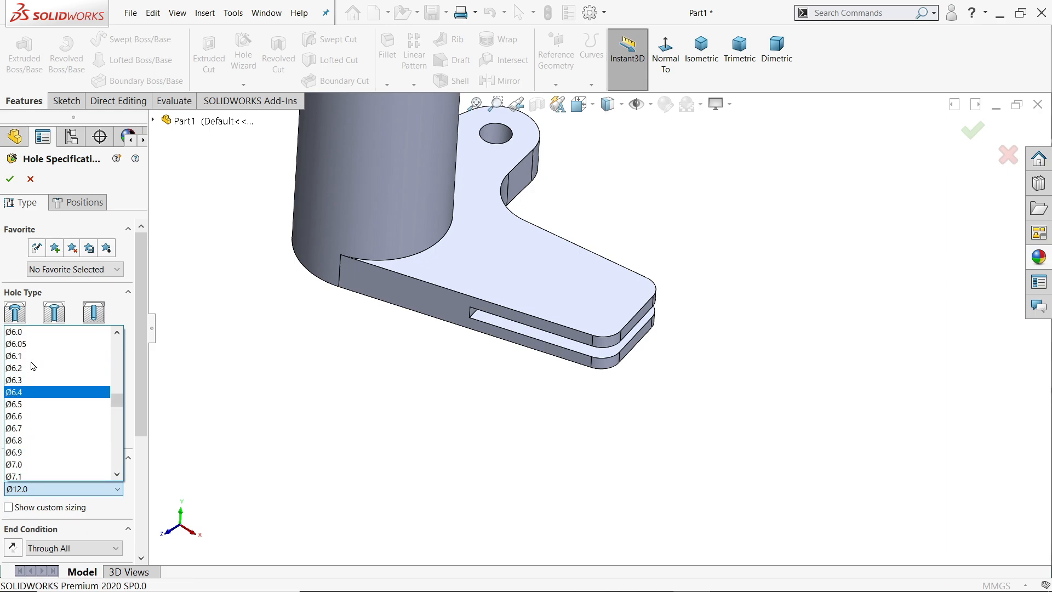
scroll(38, 336, "up", 2)
left_click(39, 332)
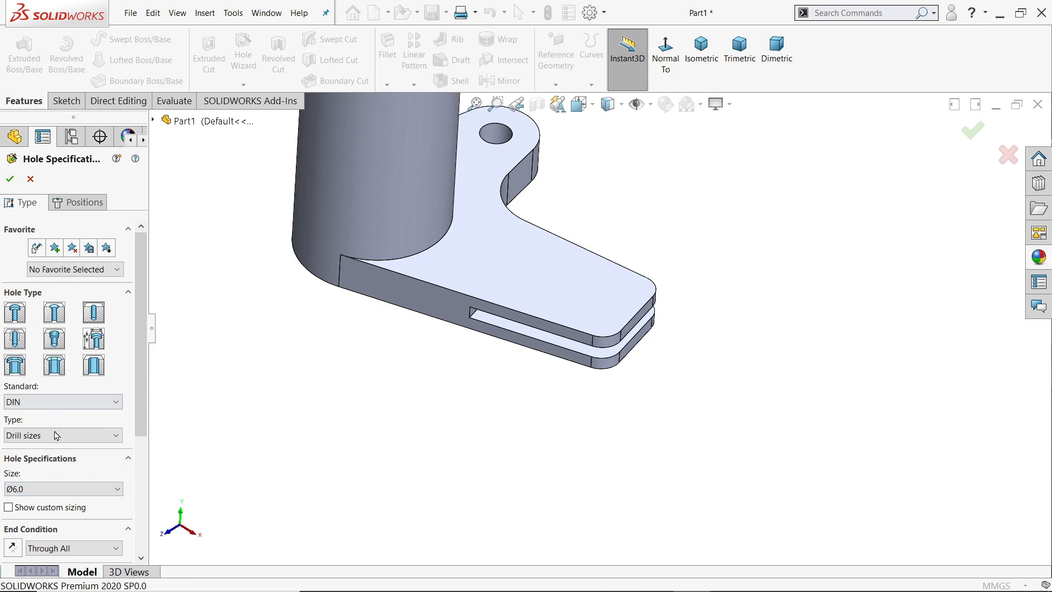
scroll(70, 482, "down", 3)
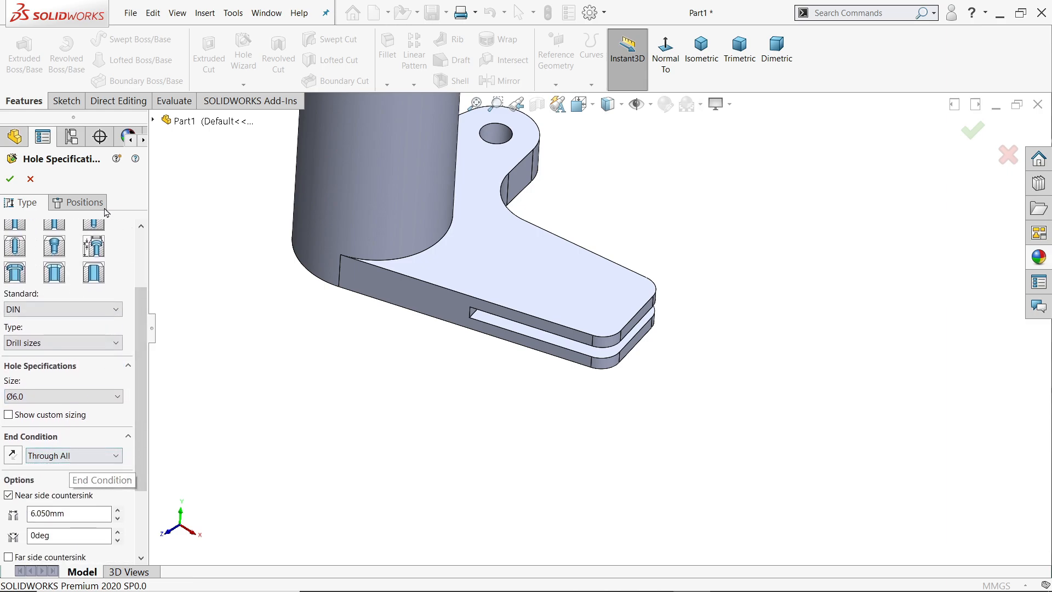
Place two holes on the base's top face at the centres of the long arm's two rounded end corners
left_click(82, 203)
left_click(606, 296)
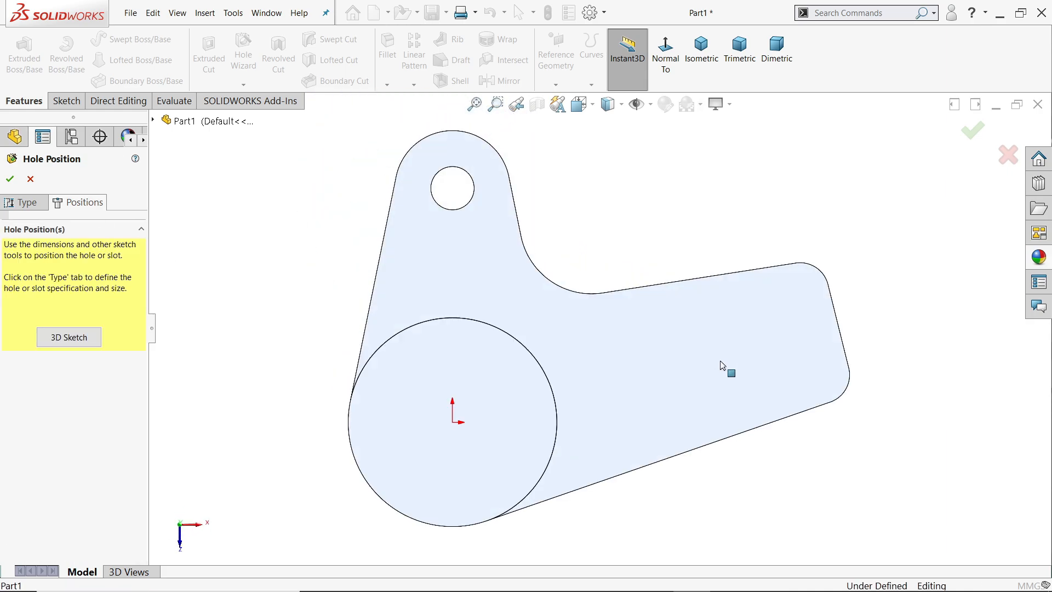
scroll(829, 329, "down", 5)
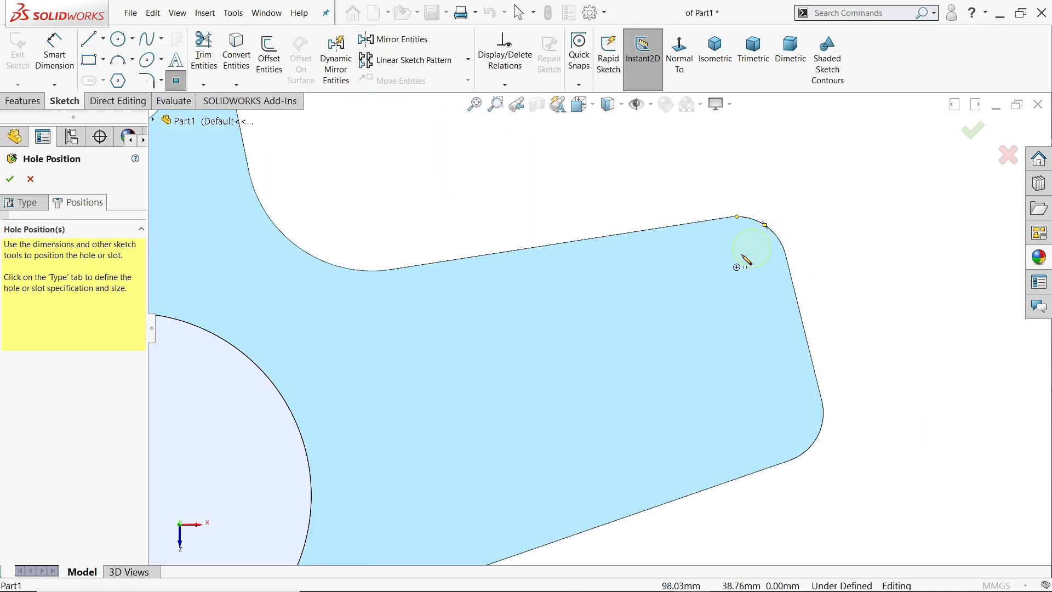
left_click(736, 268)
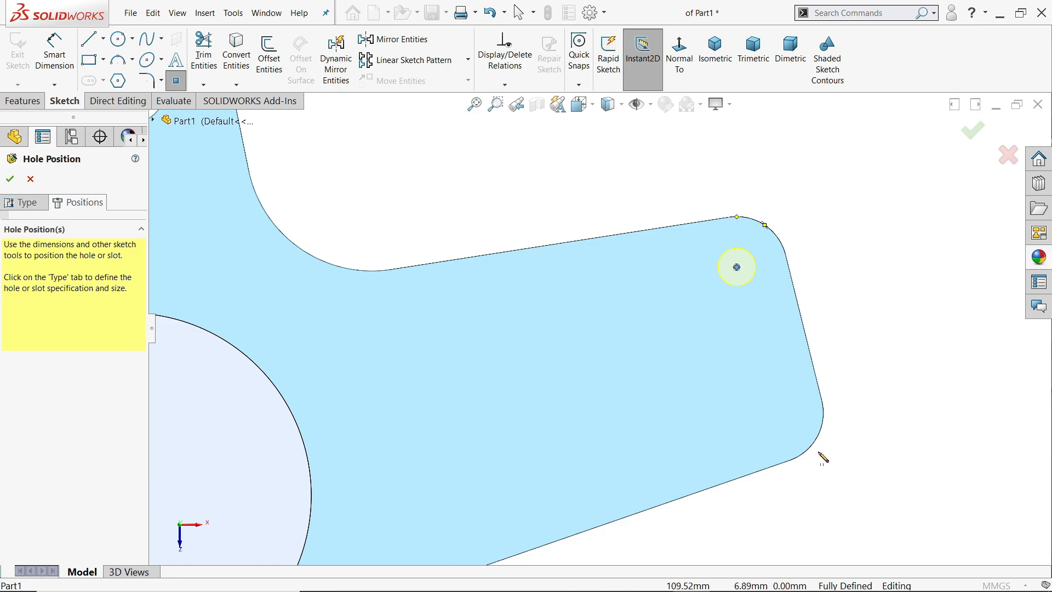
left_click(773, 412)
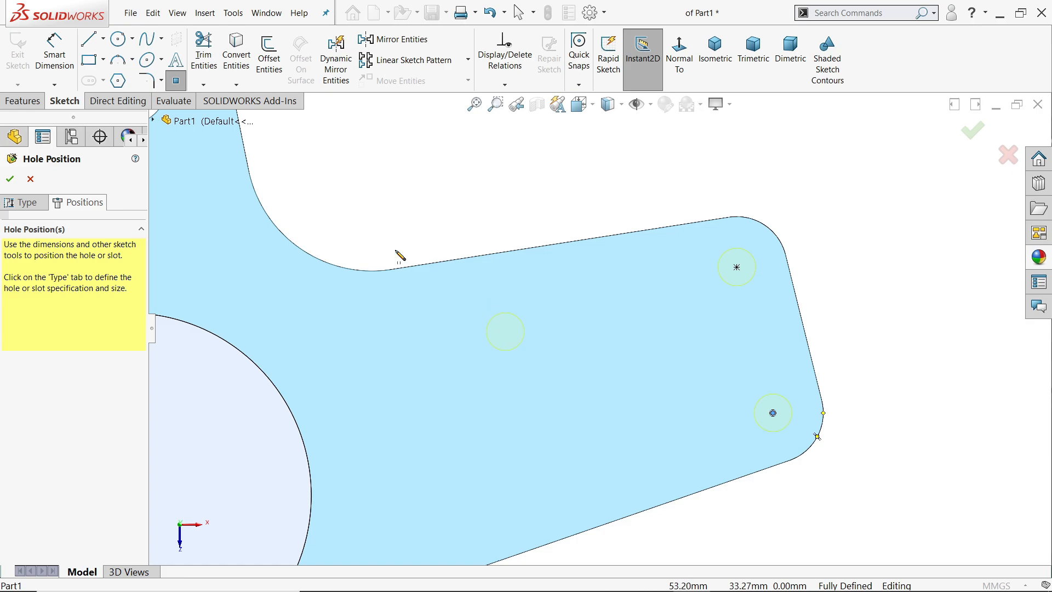
key("Escape")
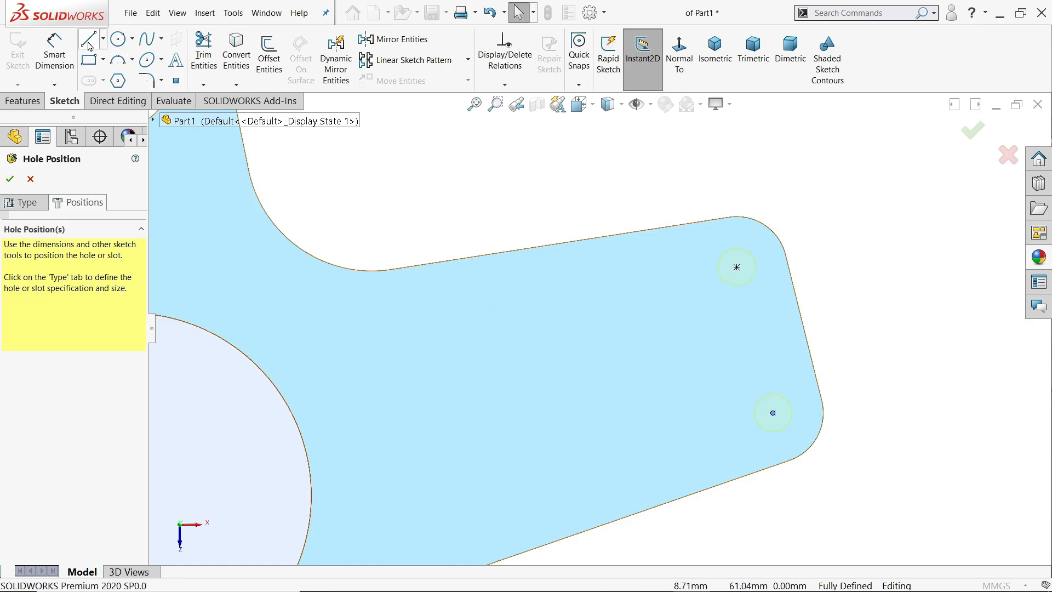
Sketch a slanted centerline about 27 mm long across the long arm, facing its straight end edge
left_click(104, 39)
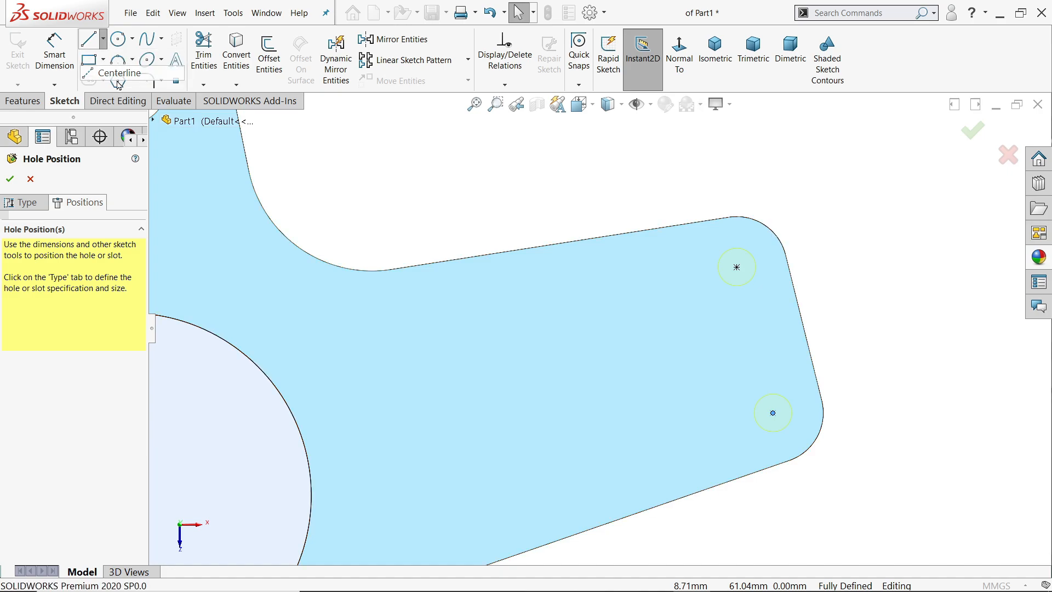
left_click(112, 52)
left_click(511, 322)
left_click(550, 488)
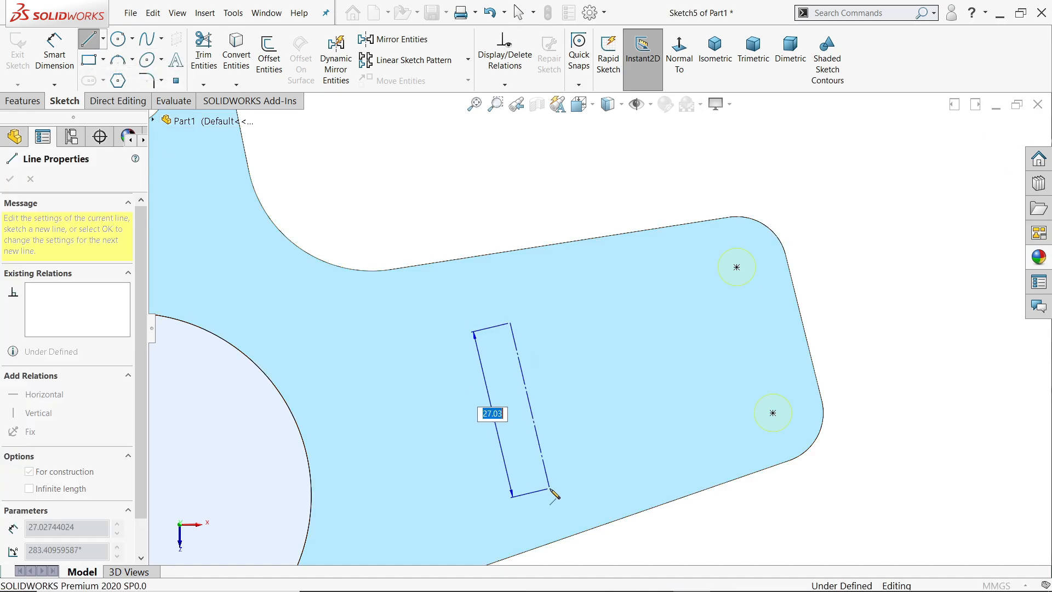
right_click(614, 429)
left_click(647, 439)
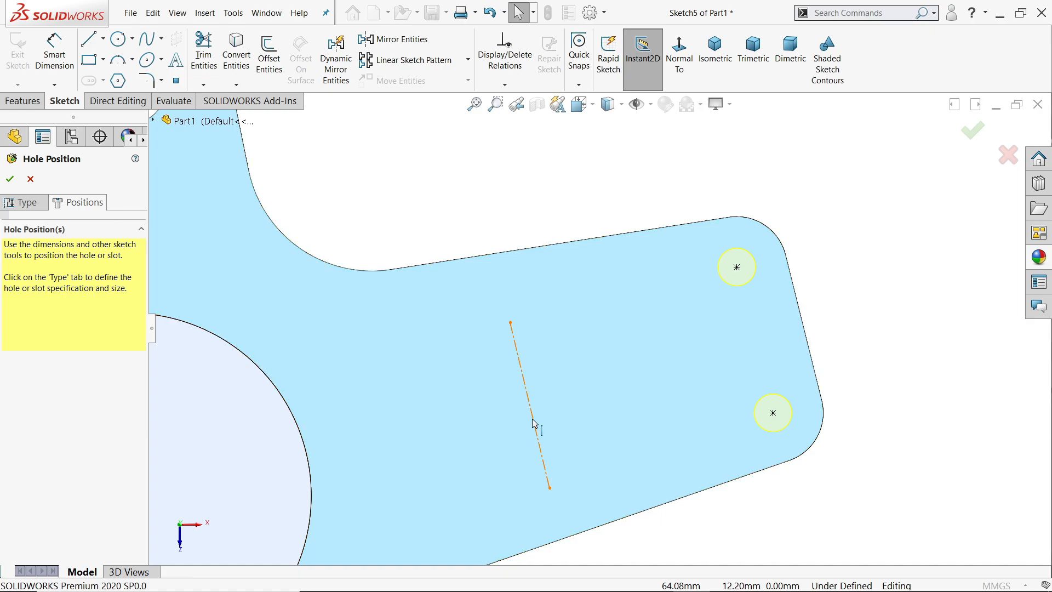
Make the slanted centerline parallel to the long arm's straight end edge
left_click(535, 425)
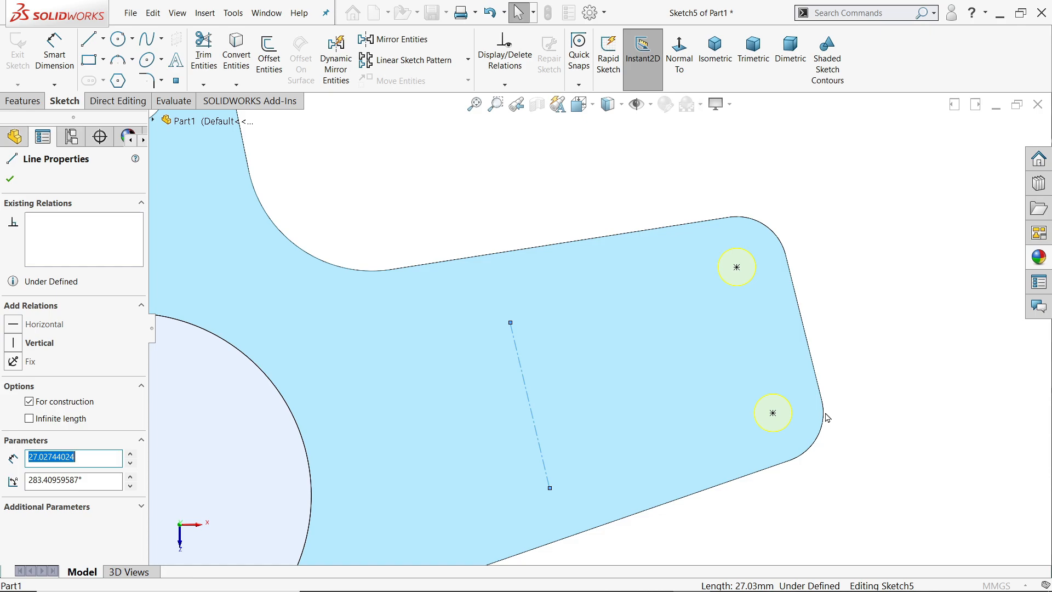
left_click(812, 360, "ctrl")
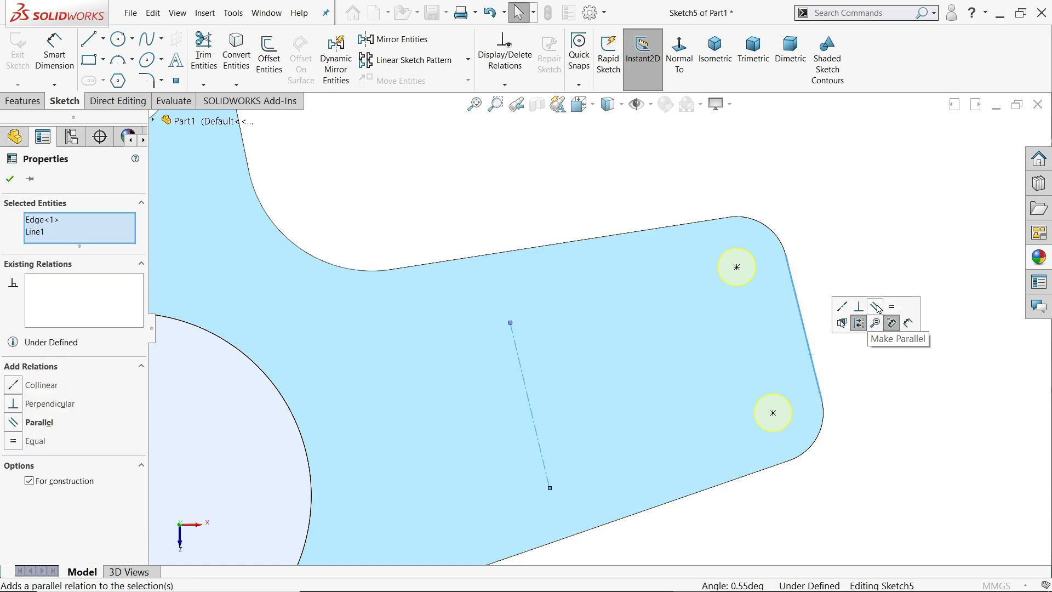
left_click(876, 307)
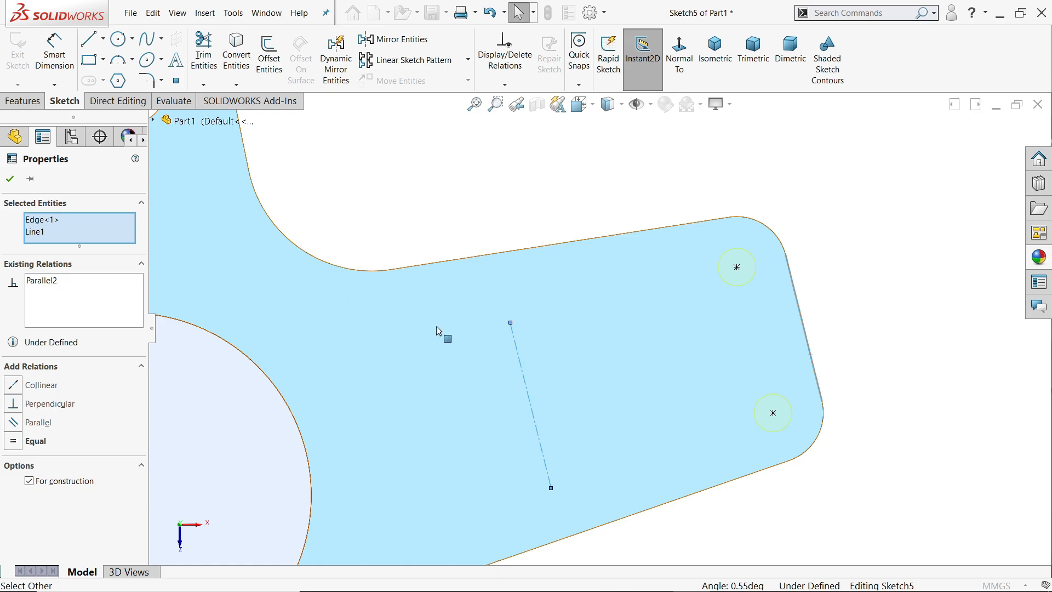
Dimension the length of the slanted centerline as 30 mm
left_click(54, 54)
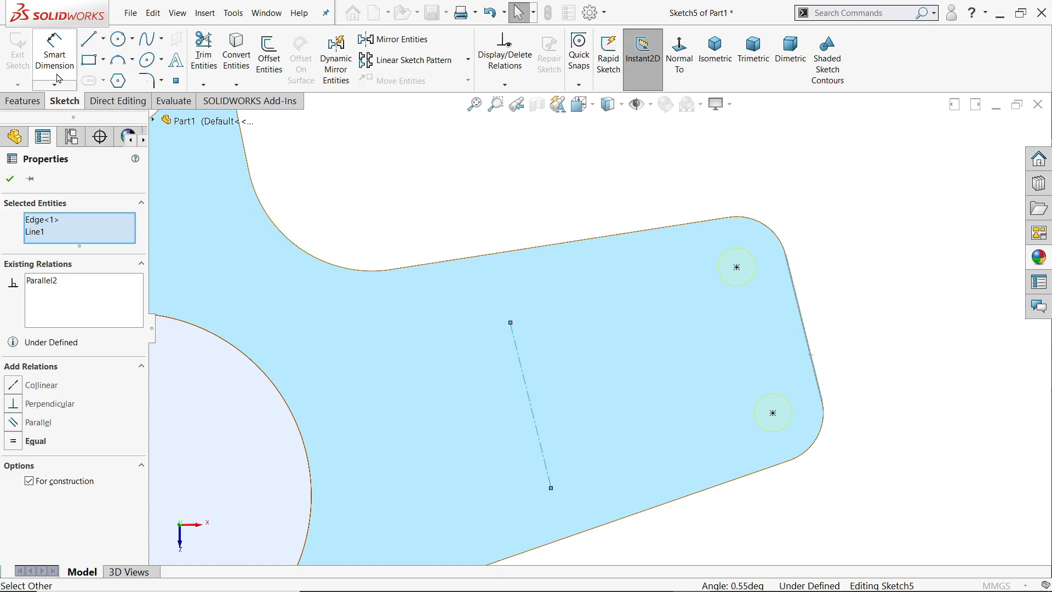
left_click(523, 374)
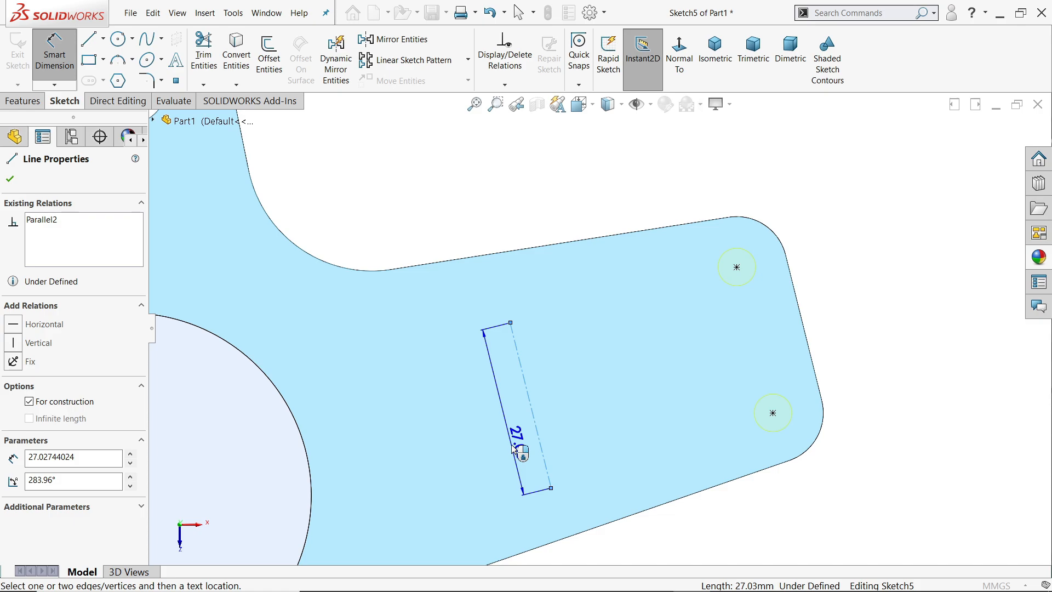
left_click(515, 448)
type("30")
key("Return")
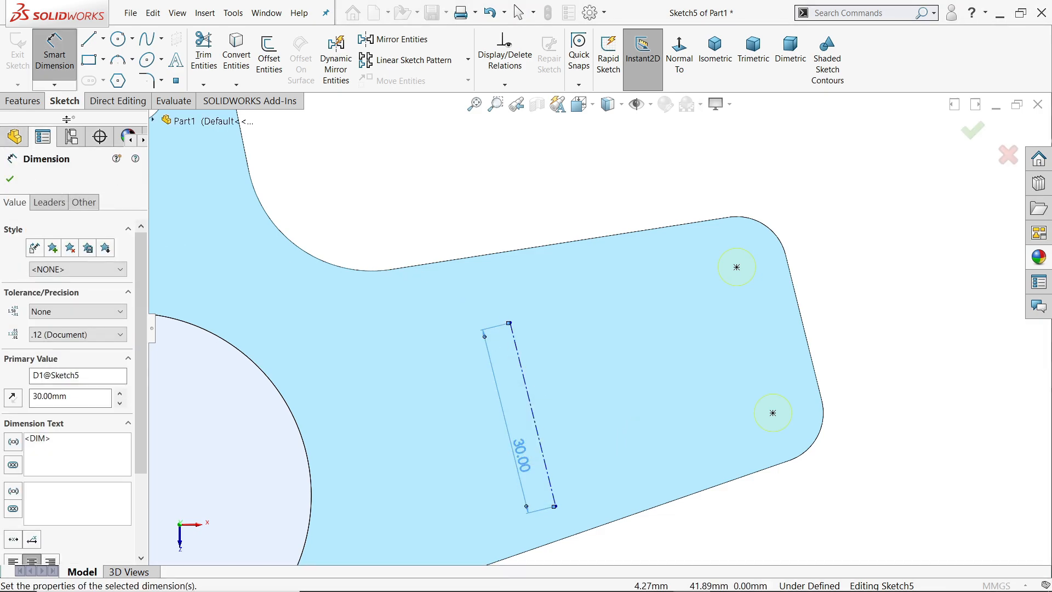
Sketch a second centerline about 45 mm long from the first centerline's midpoint to the midpoint of the arm's end edge
left_click(102, 39)
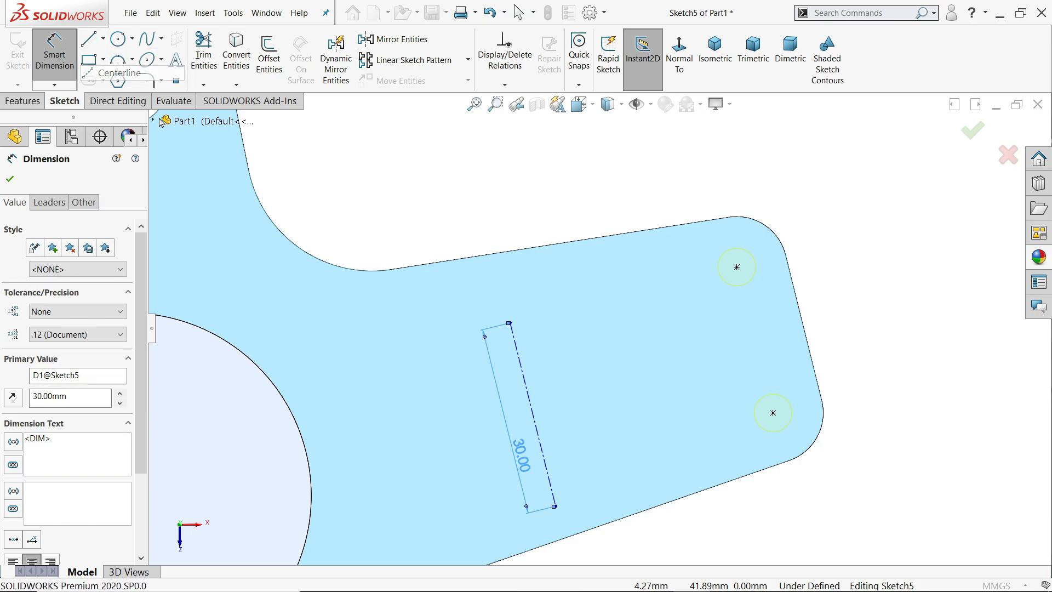
left_click(113, 73)
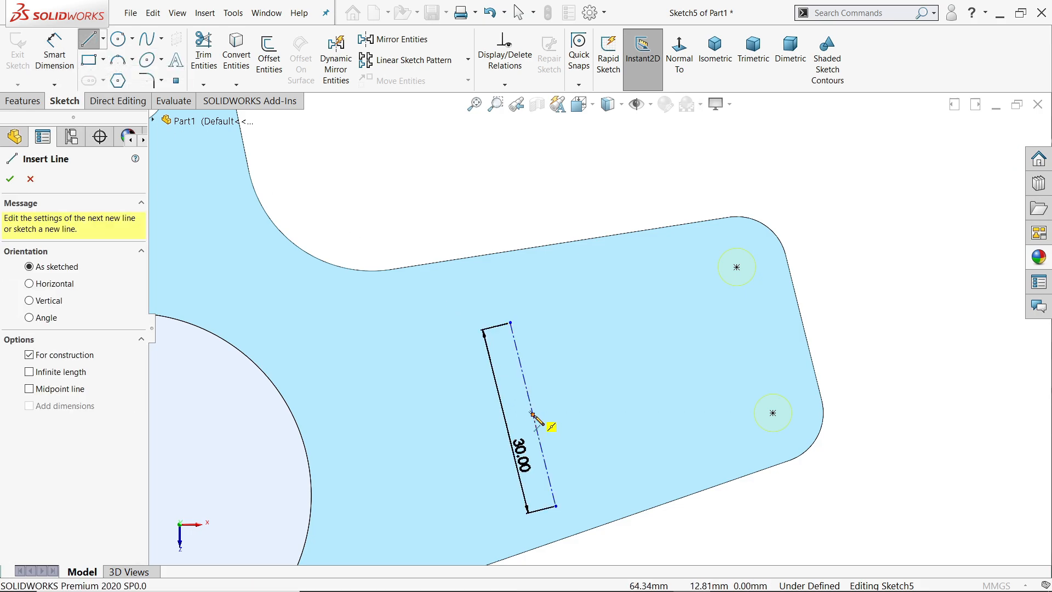
left_click(532, 415)
left_click(804, 329)
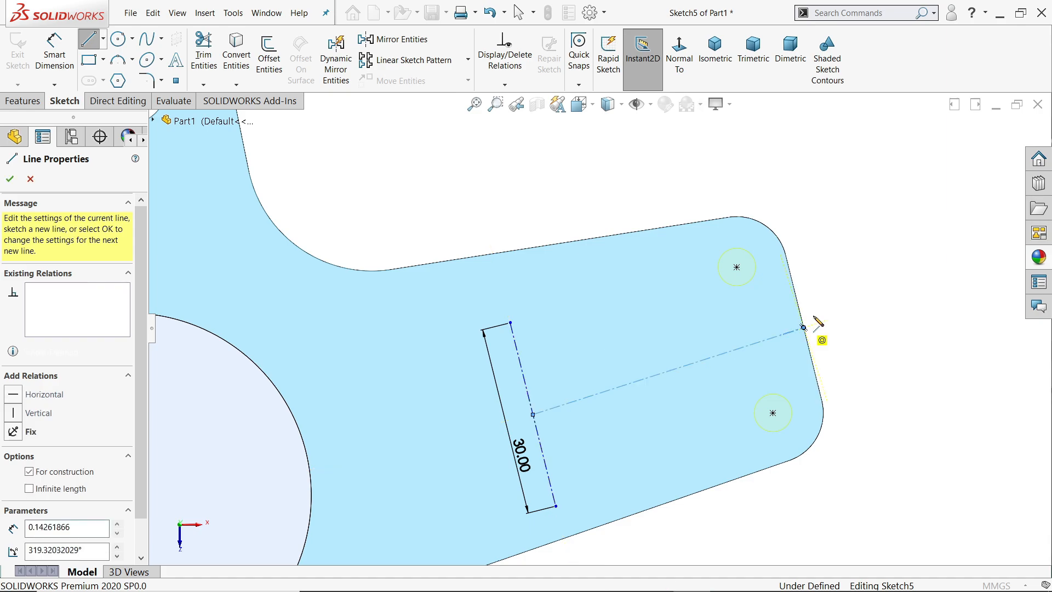
right_click(800, 288)
left_click(852, 303)
Make the connecting centerline perpendicular to the long arm's end edge
left_click(789, 335)
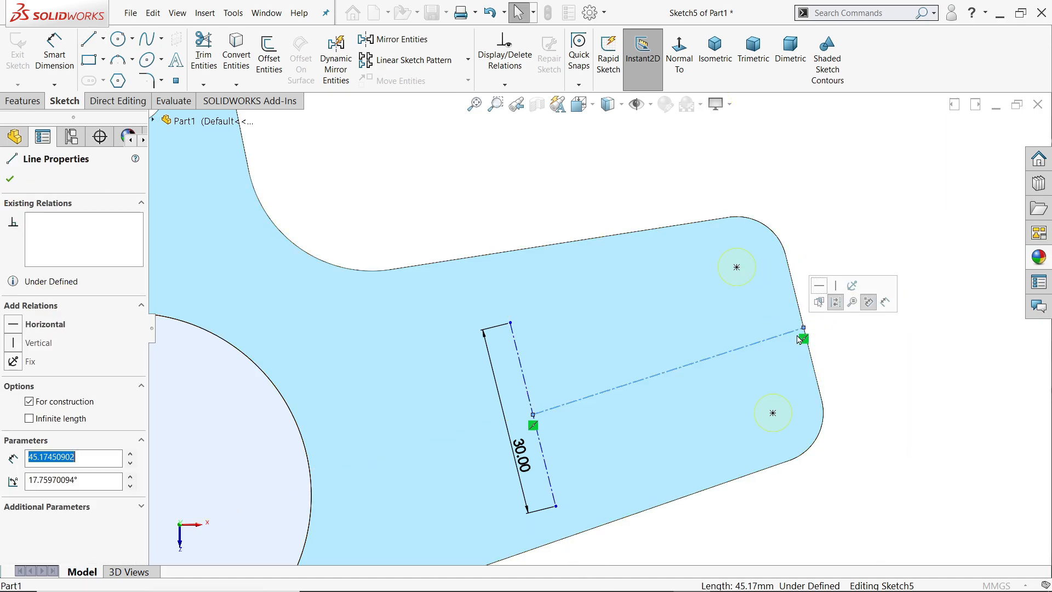
left_click(807, 342, "ctrl")
left_click(857, 307)
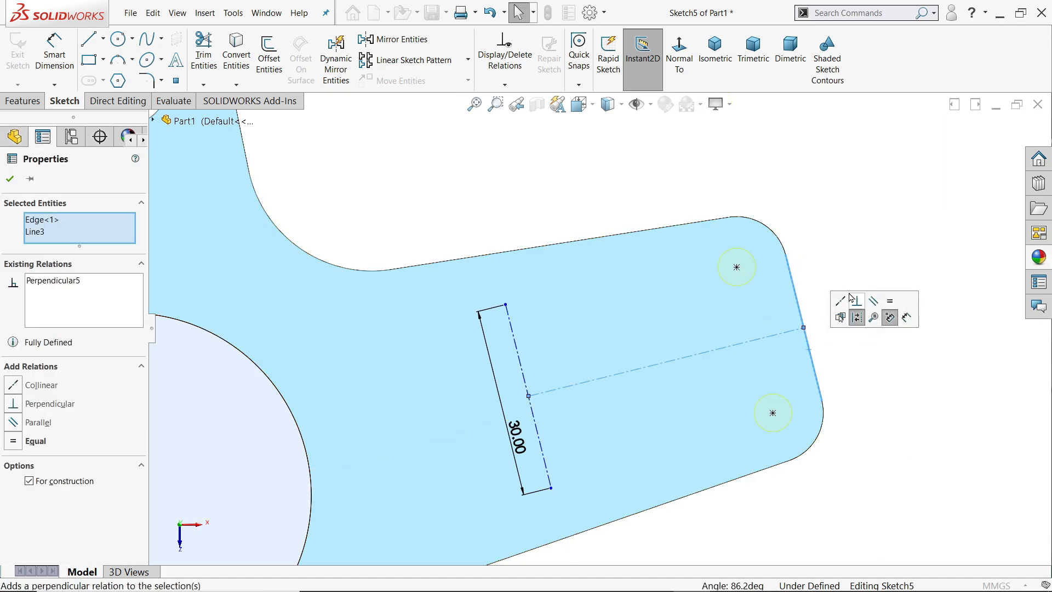
key("Escape")
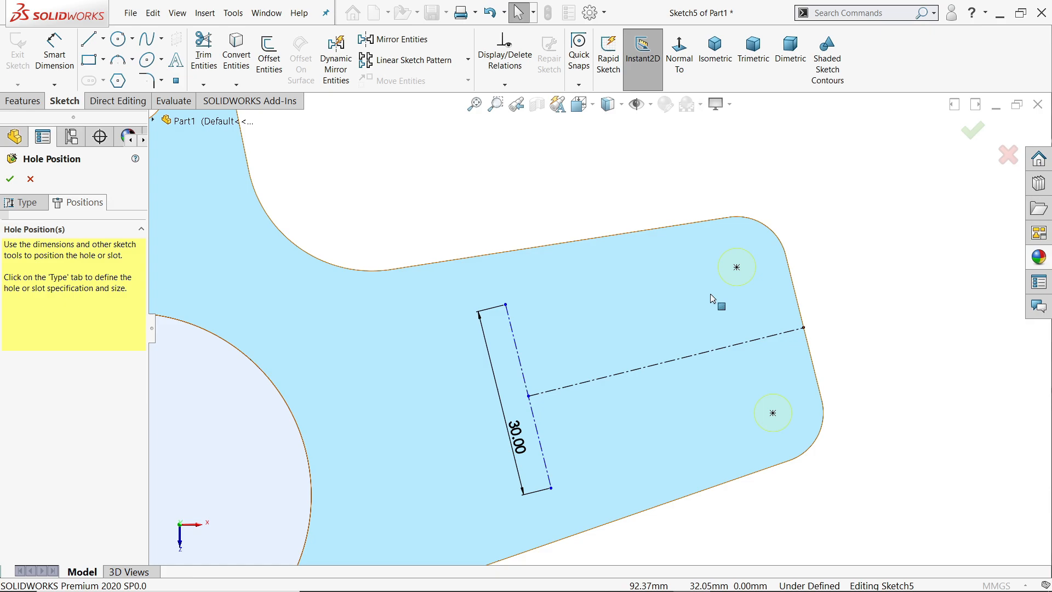
Dimension the distance between the 30 mm centerline and the arm's end edge as 45 mm
left_click(55, 54)
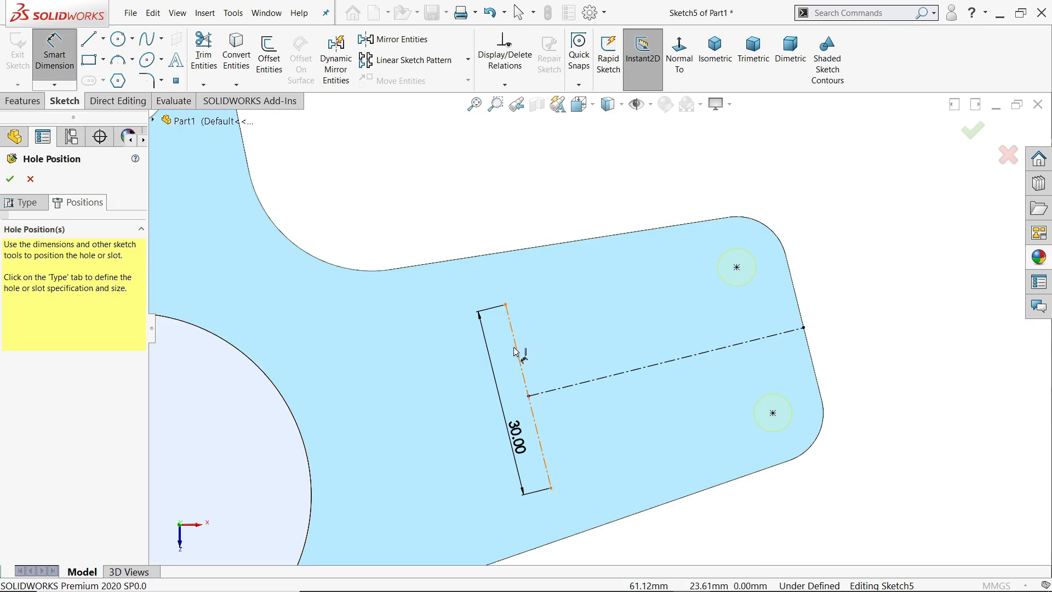
left_click(515, 352)
left_click(800, 310)
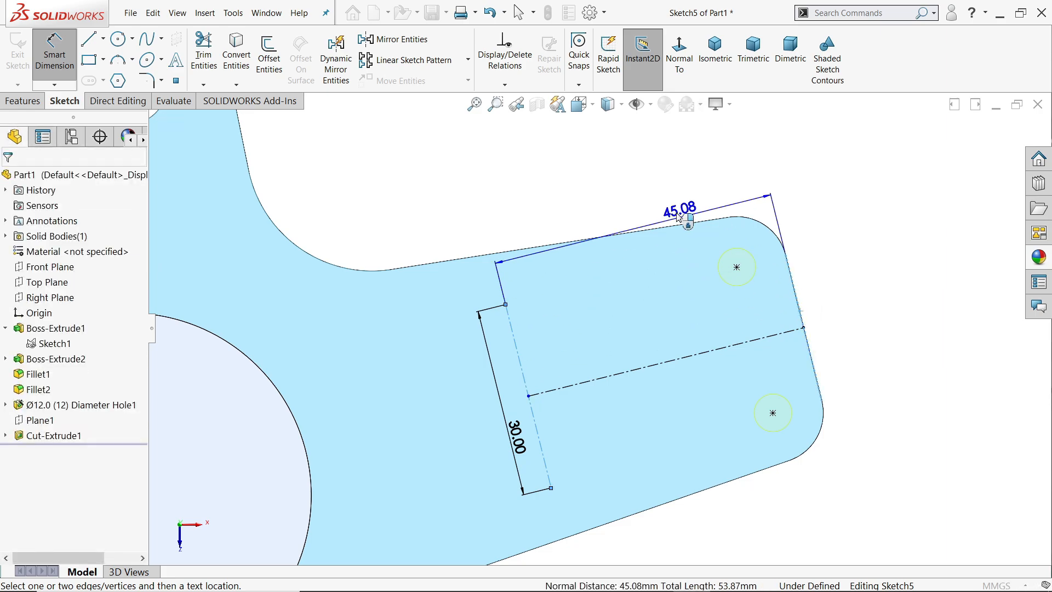
left_click(653, 198)
type("45")
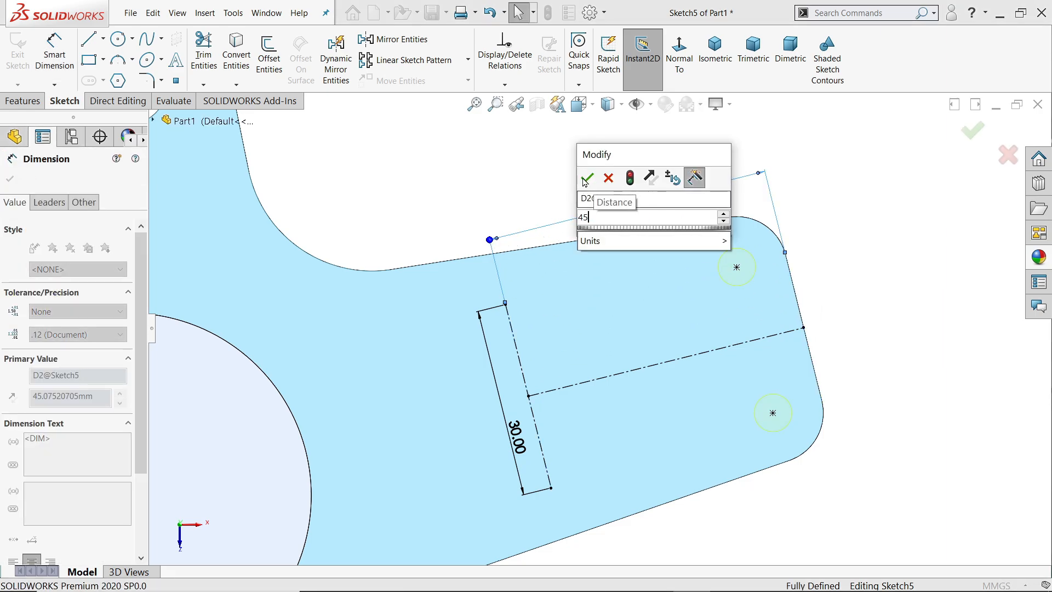
left_click(586, 178)
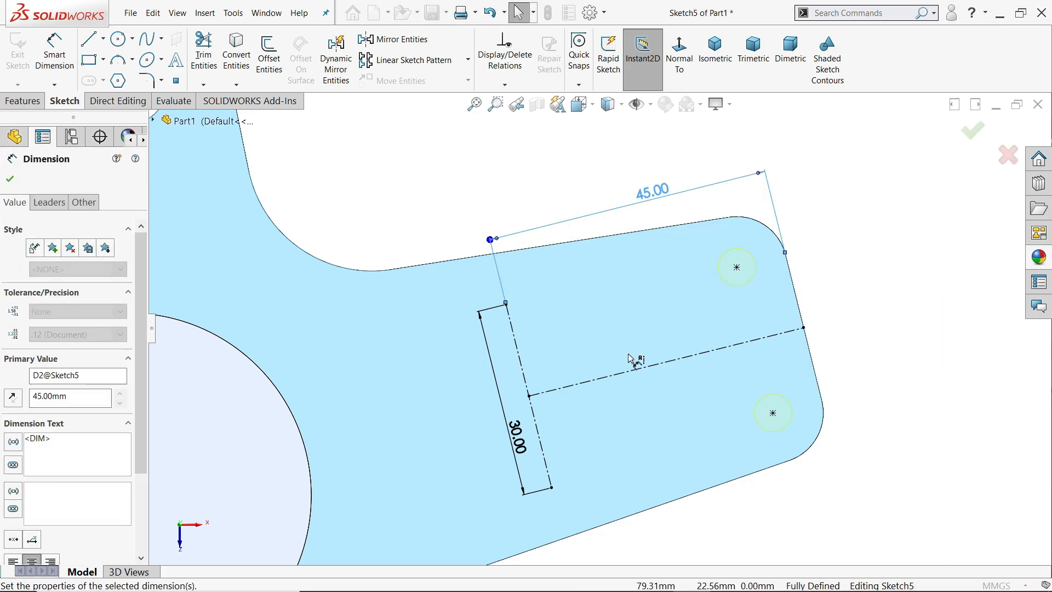
Place two more hole points at the two endpoints of the 30 mm centerline
left_click(176, 82)
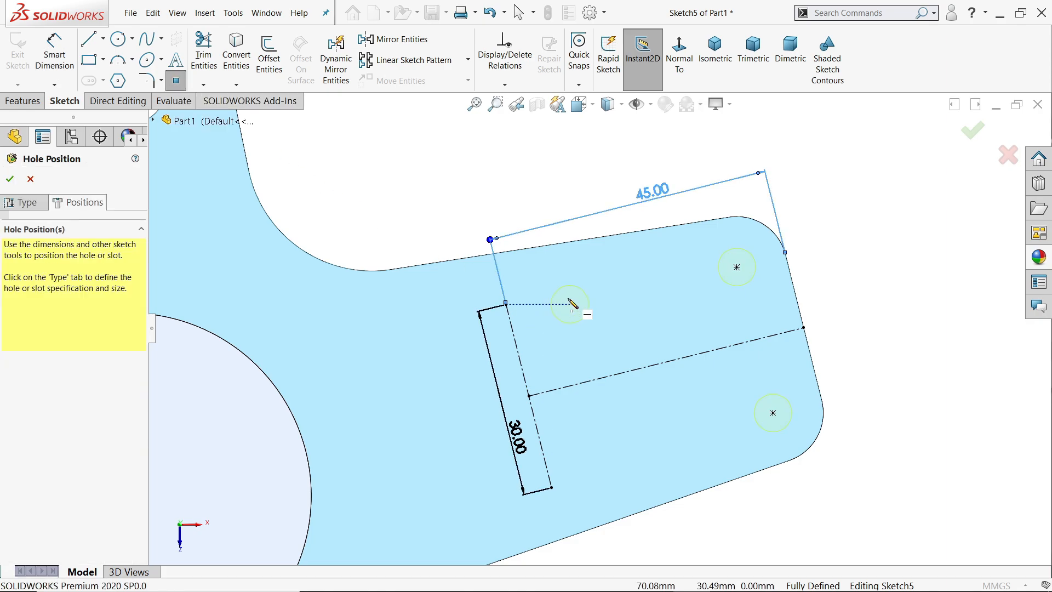
left_click(506, 303)
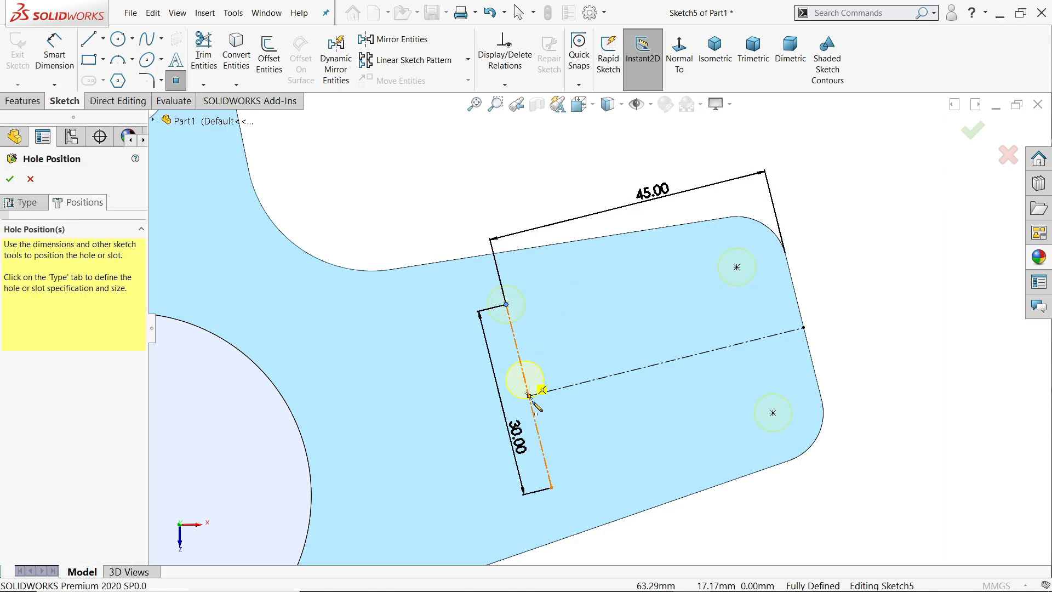
left_click(552, 487)
key("Escape")
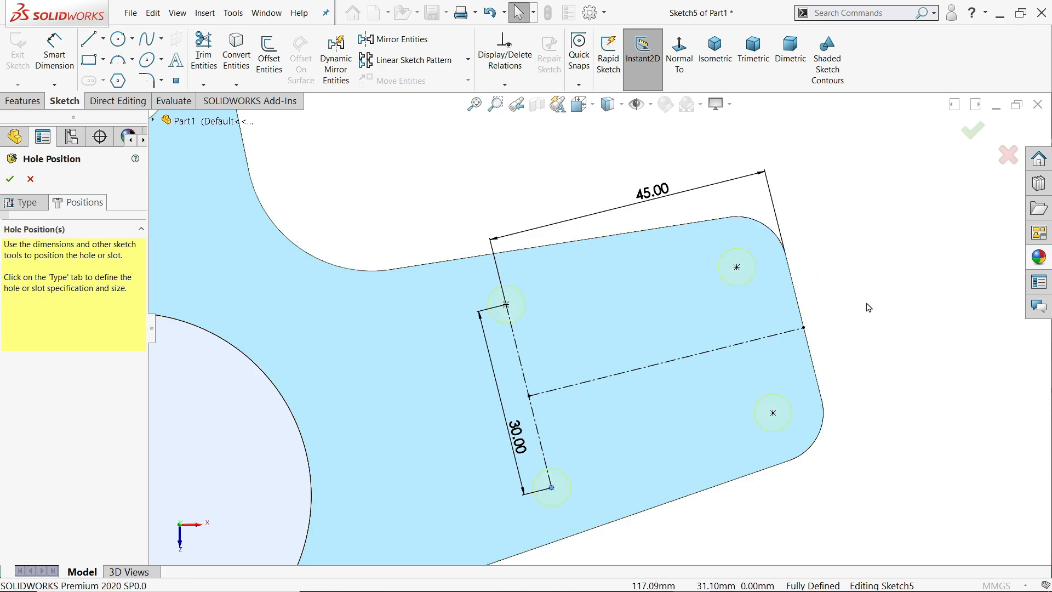
Check the preview of the four Ø6 holes through the slotted arm and finish the hole feature
scroll(868, 291, "down", 6)
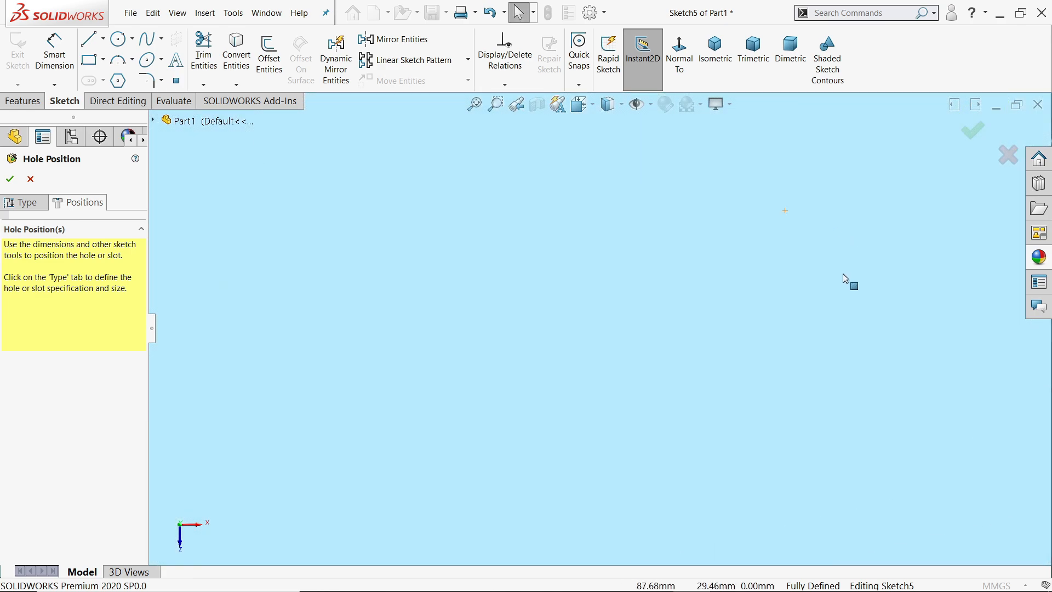
scroll(823, 294, "up", 11)
scroll(793, 337, "up", 1)
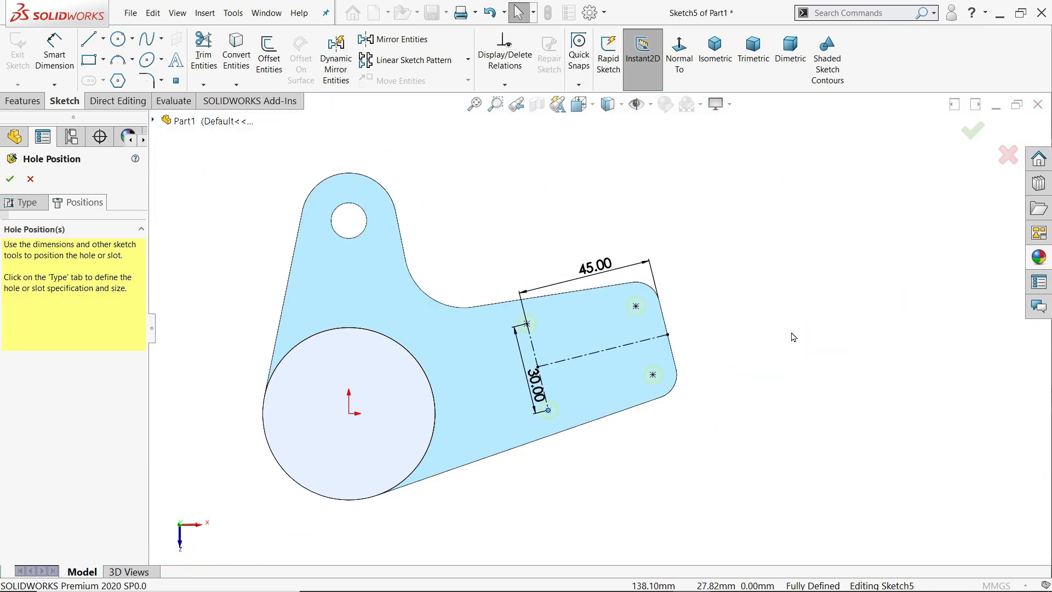
middle_click_drag(793, 336, 724, 155)
scroll(652, 444, "down", 3)
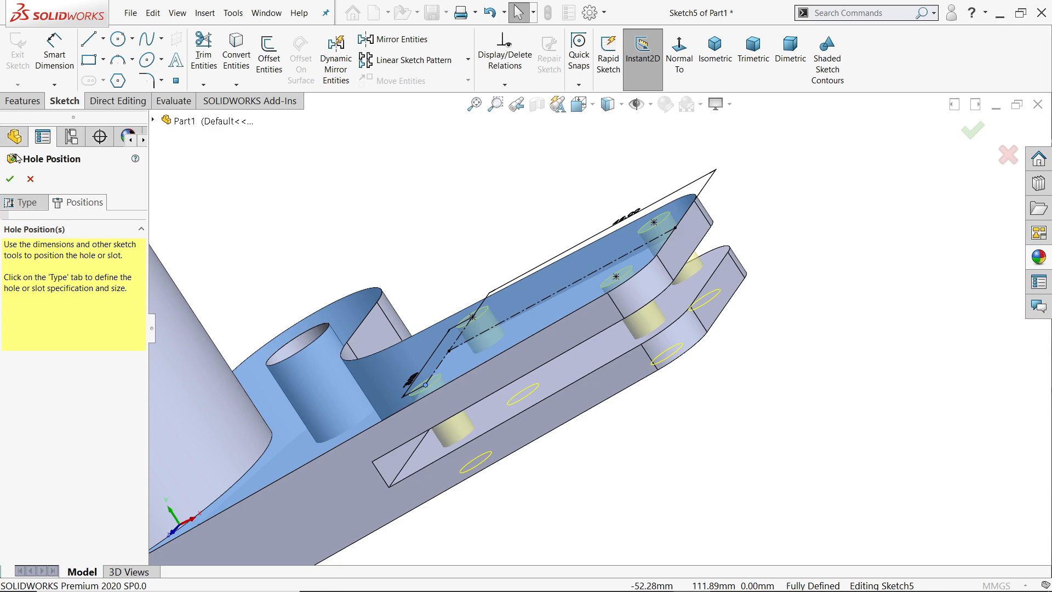
left_click(11, 179)
mouse_move(493, 231)
middle_mouse_down()
mouse_move(490, 179)
mouse_move(552, 270)
mouse_move(381, 180)
middle_mouse_up()
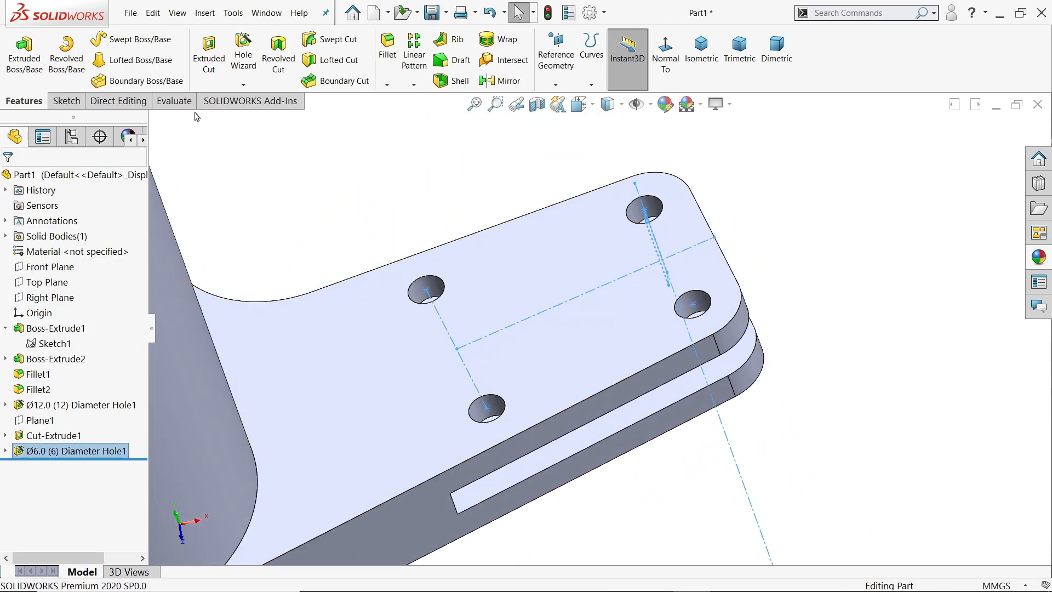
left_click(252, 172)
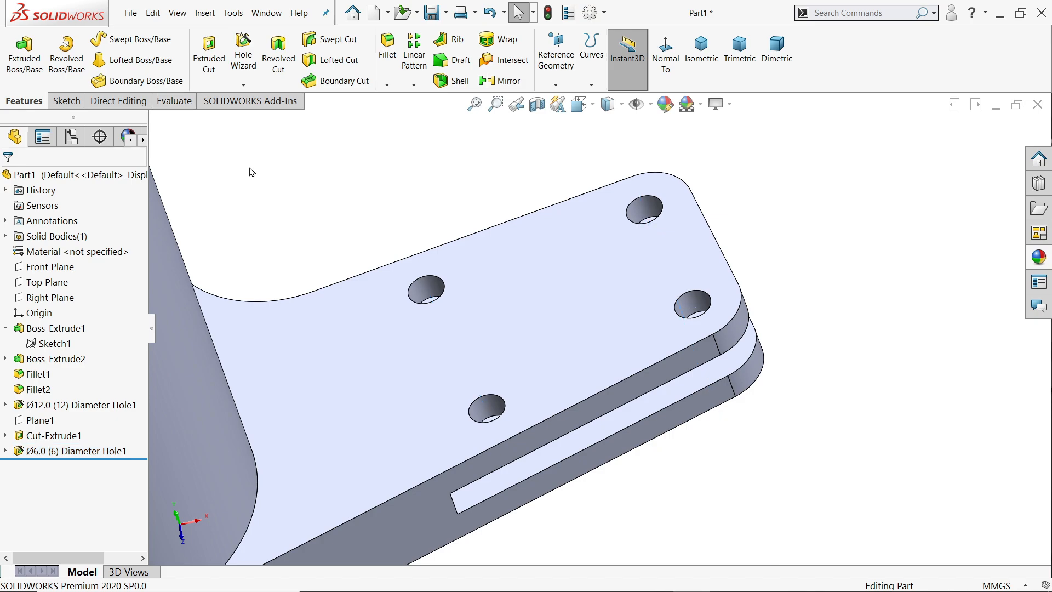
Show Sketch5, the positioning sketch of the Ø6 holes, on the model
left_click(5, 450)
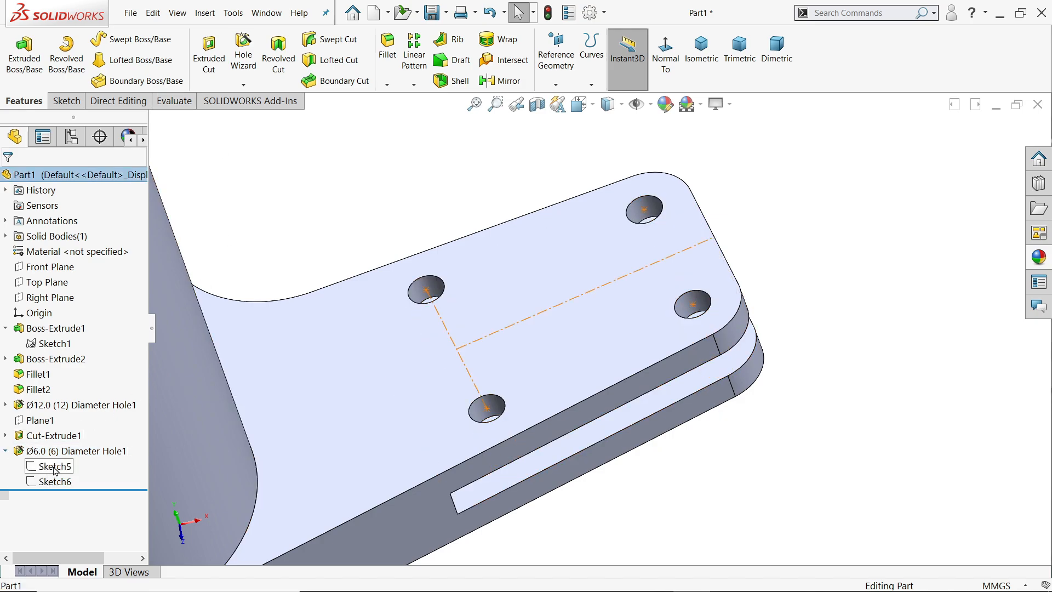
left_click(55, 466)
left_click(66, 453)
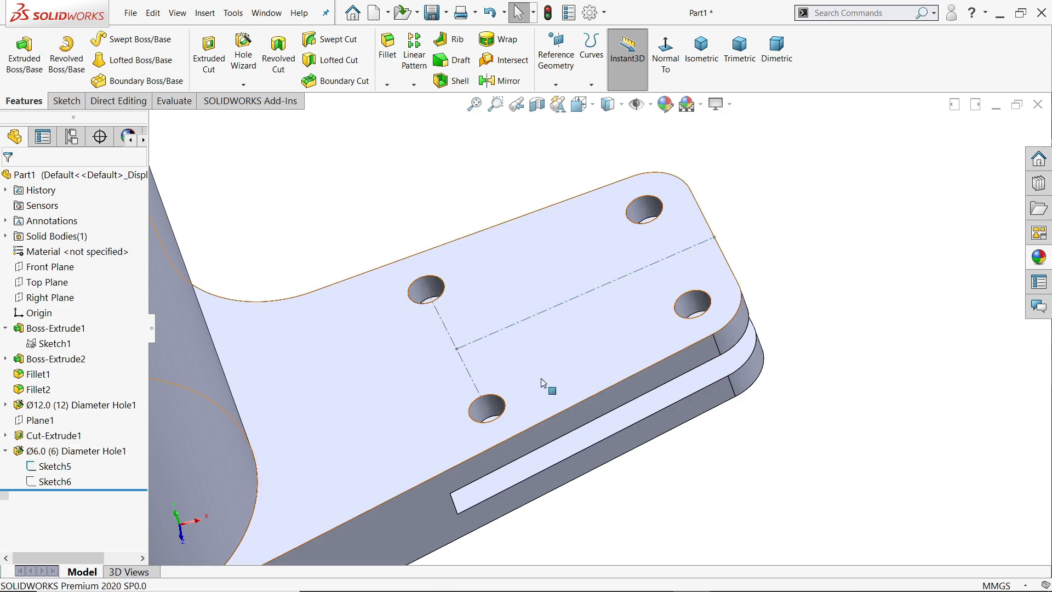
Start a Hole Wizard hole with DIN drill size Ø10.0 and the Through All end condition, and proceed to its positioning
left_click(252, 60)
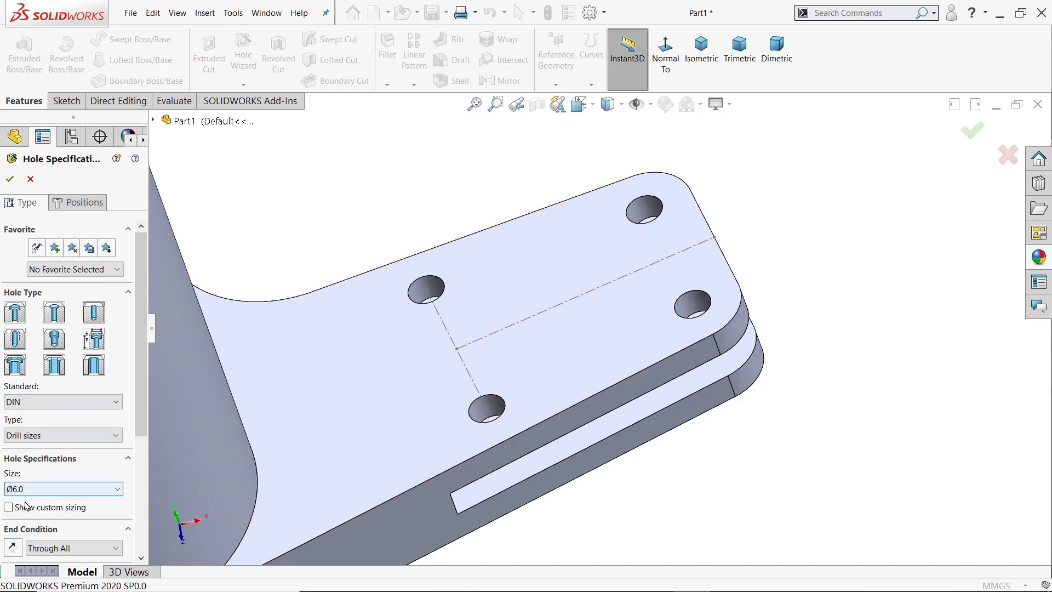
left_click(13, 489)
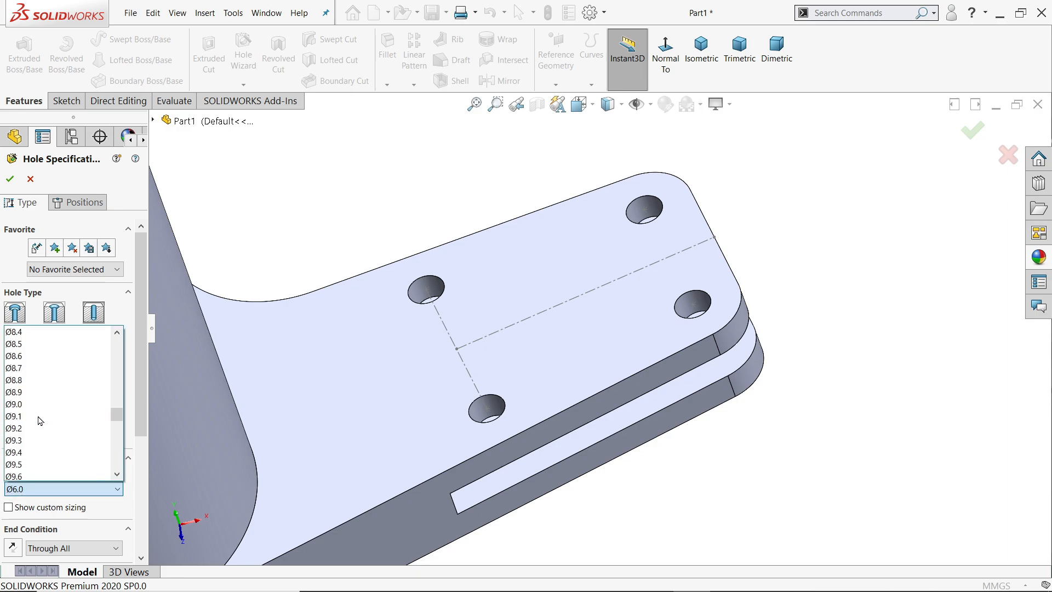
scroll(39, 420, "down", 3)
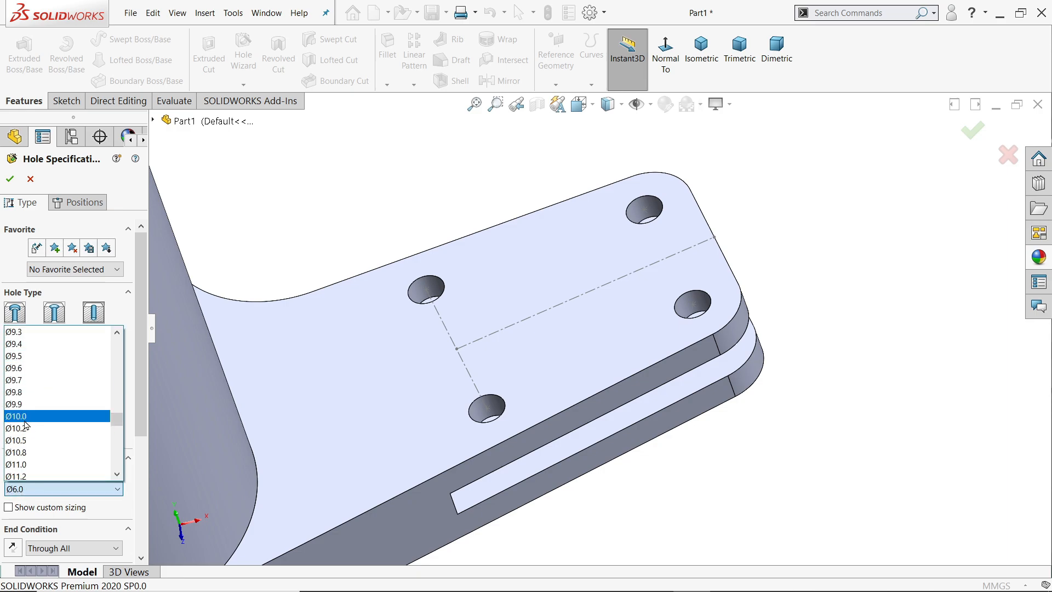
left_click(24, 421)
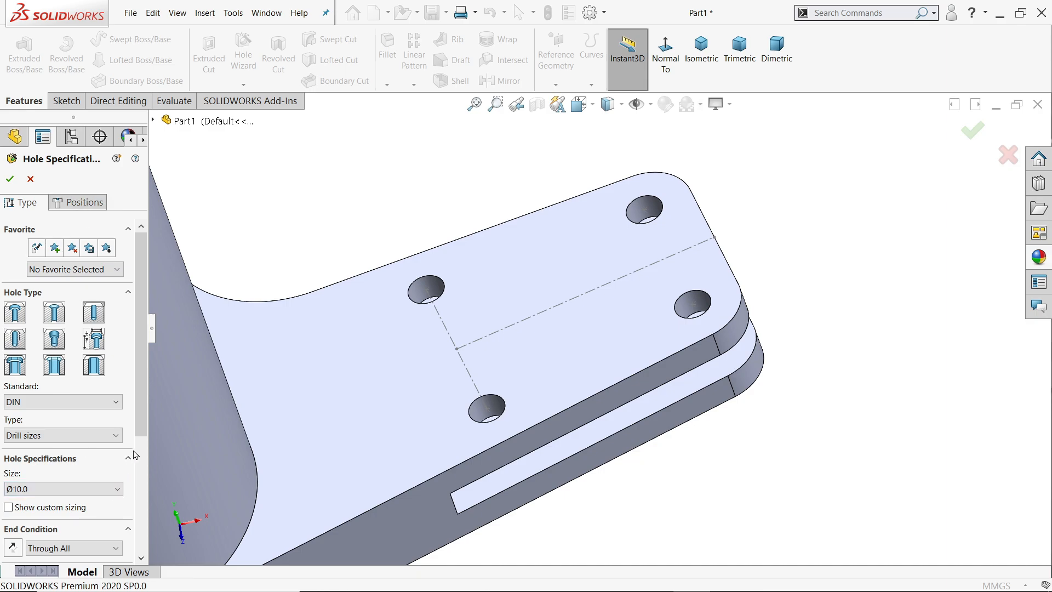
scroll(141, 419, "down", 3)
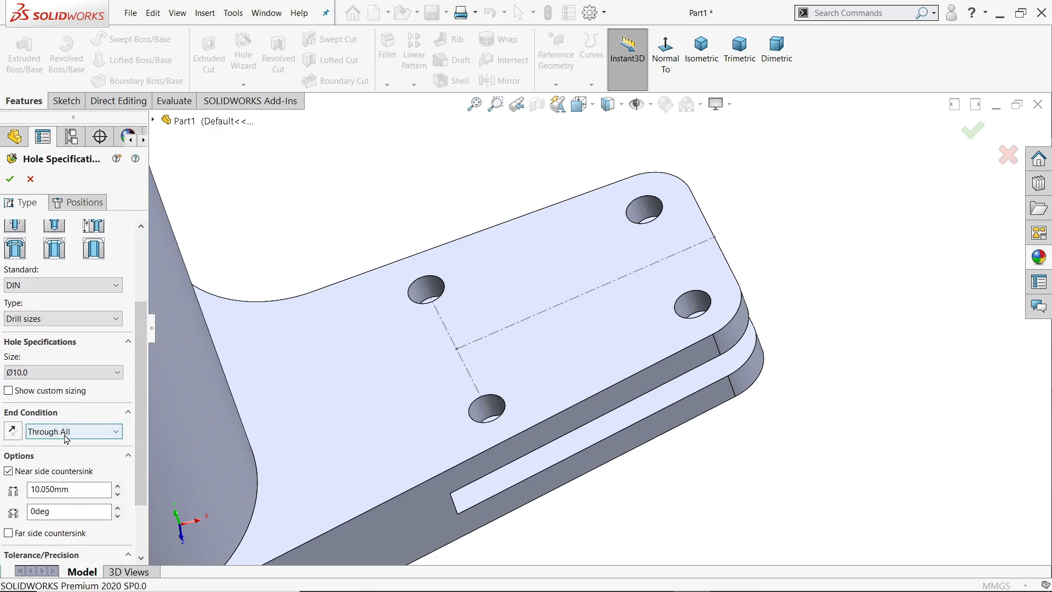
left_click(78, 202)
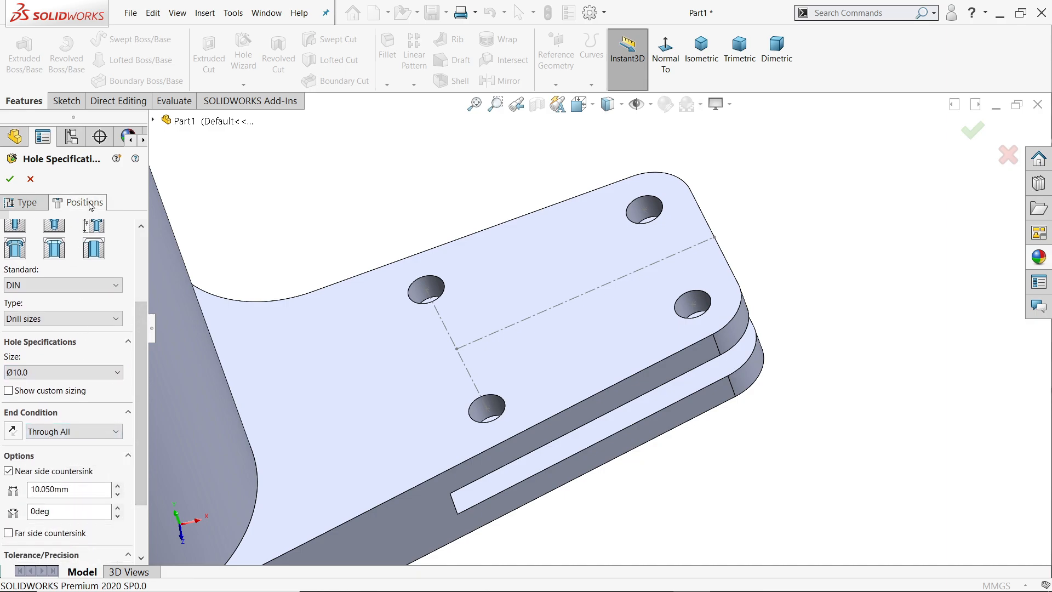
Place the Ø10 hole point on the long construction centerline between the four Ø6 holes on the arm's upper face
left_click(548, 327)
left_click(791, 360)
scroll(791, 360, "down", 2)
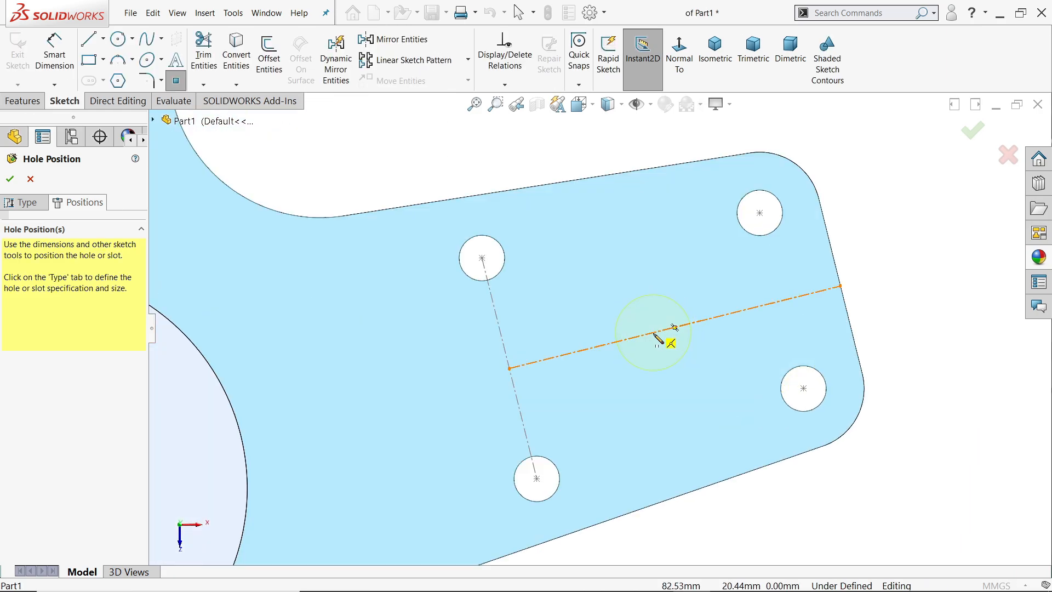
left_click(639, 340)
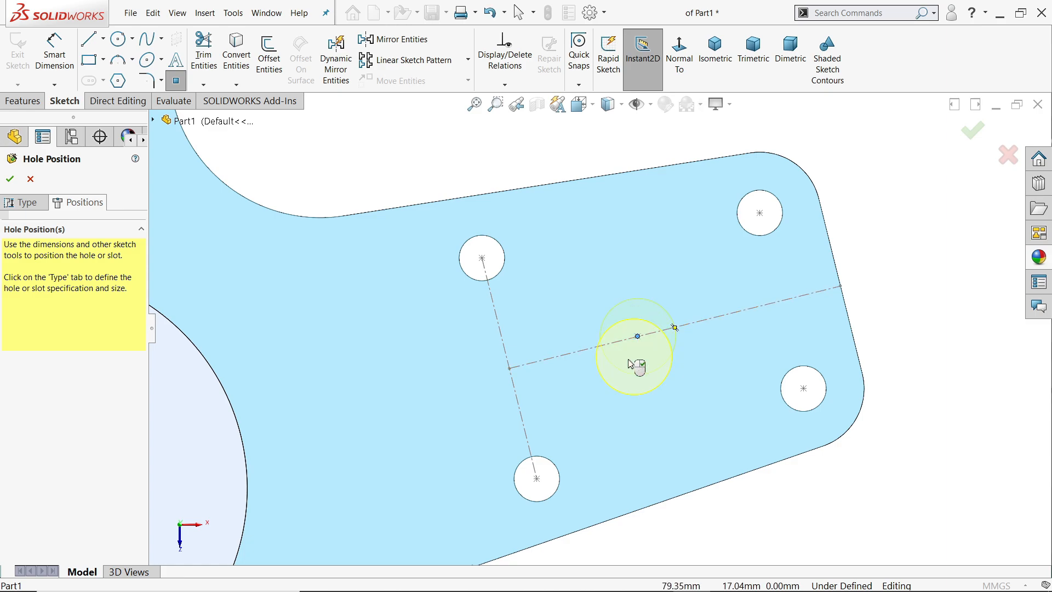
Dimension the hole point 85 mm from the origin and finish the Ø10 hole feature
scroll(630, 341, "up", 3)
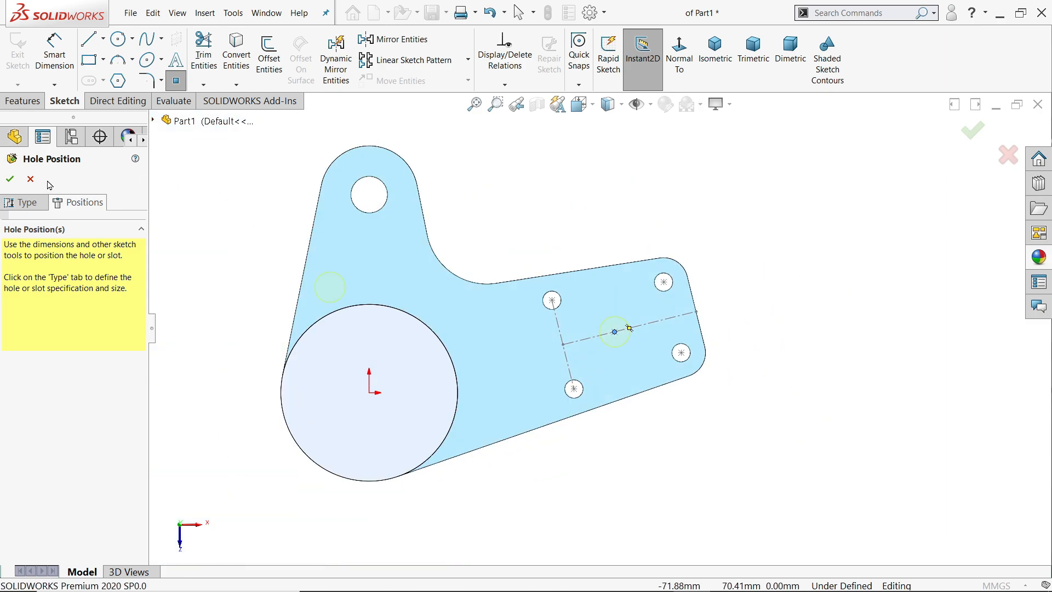
left_click(54, 54)
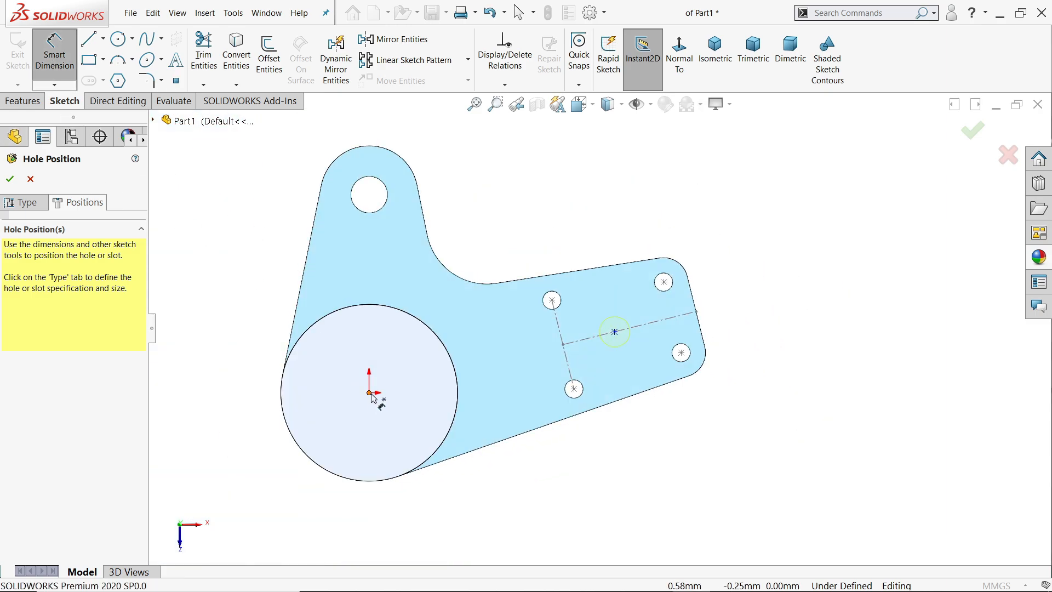
left_click(615, 333)
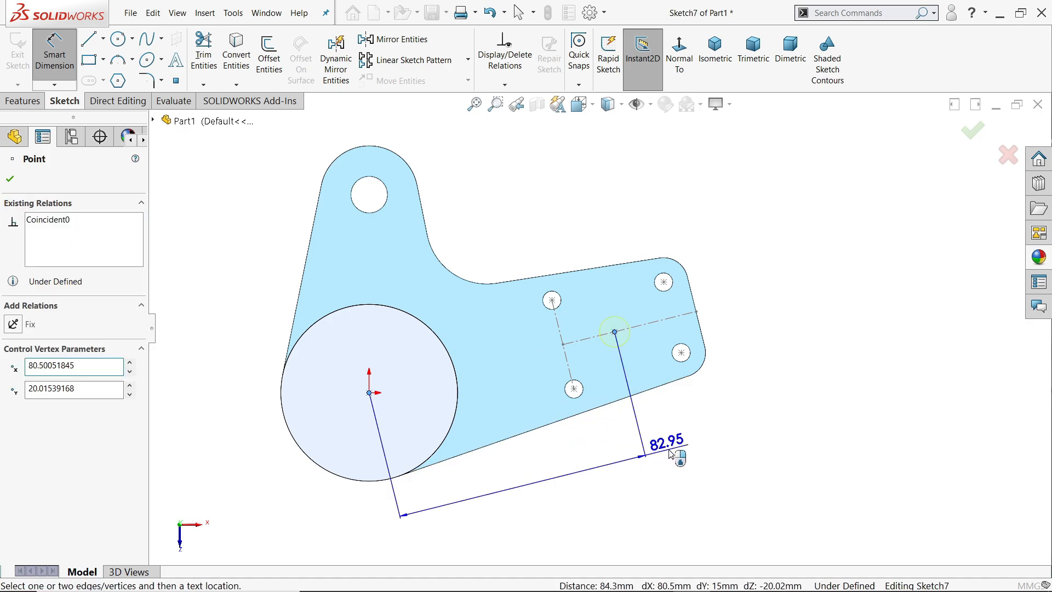
left_click(671, 454)
type("85")
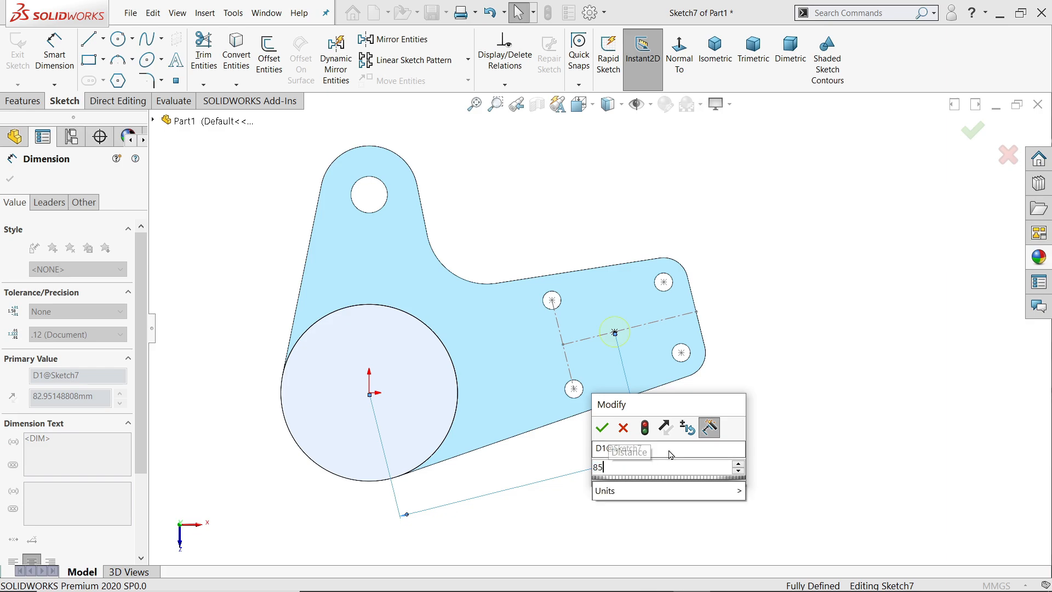
left_click(602, 428)
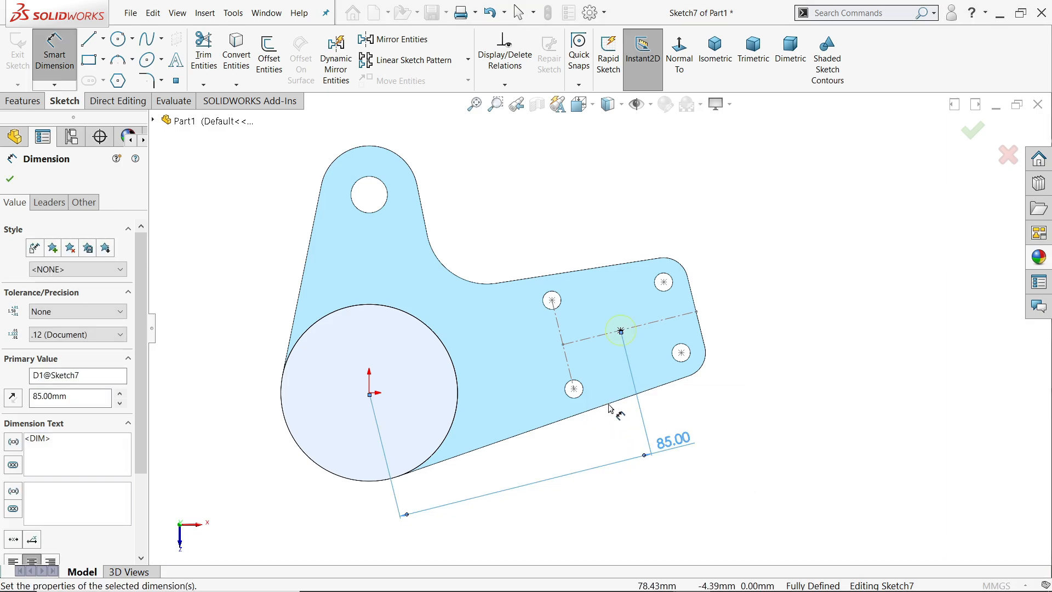
scroll(616, 400, "down", 3)
left_click(10, 179)
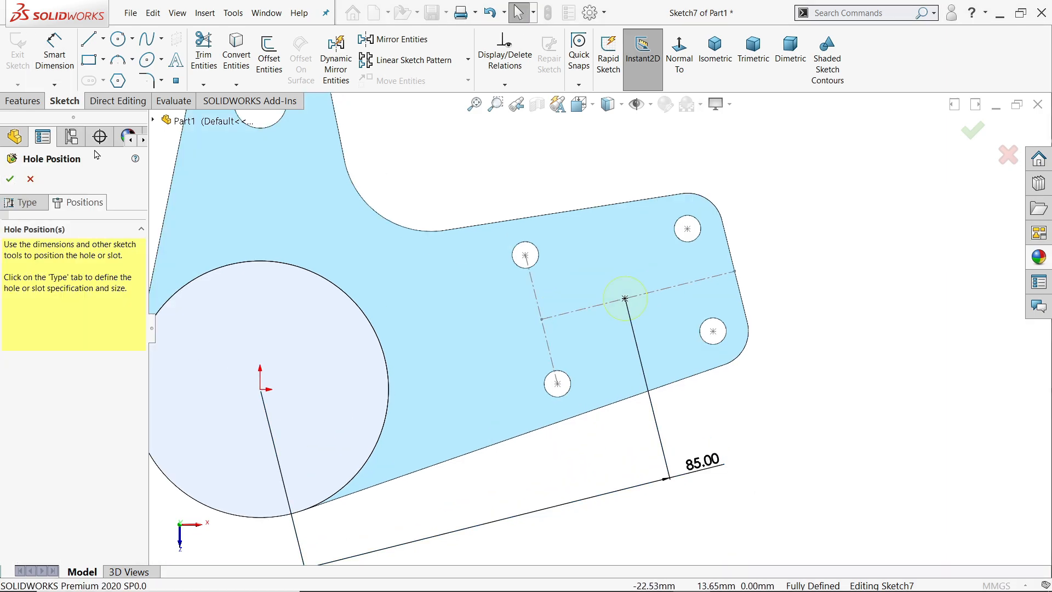
left_click(9, 178)
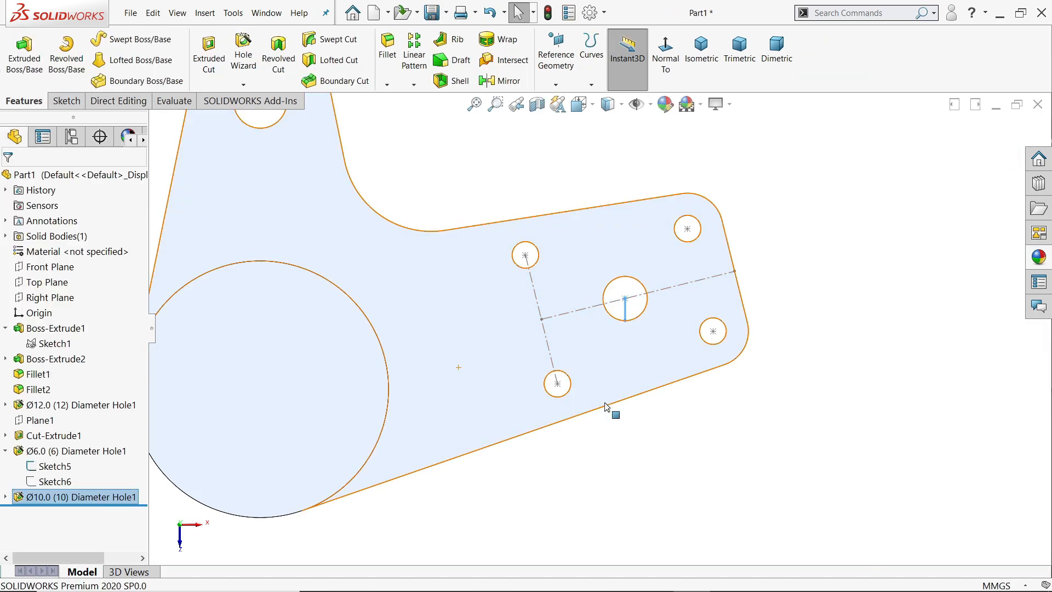
Hide the positioning sketch of the Ø6 holes on the model
mouse_move(629, 446)
middle_mouse_down()
mouse_move(571, 197)
mouse_move(622, 347)
middle_mouse_up()
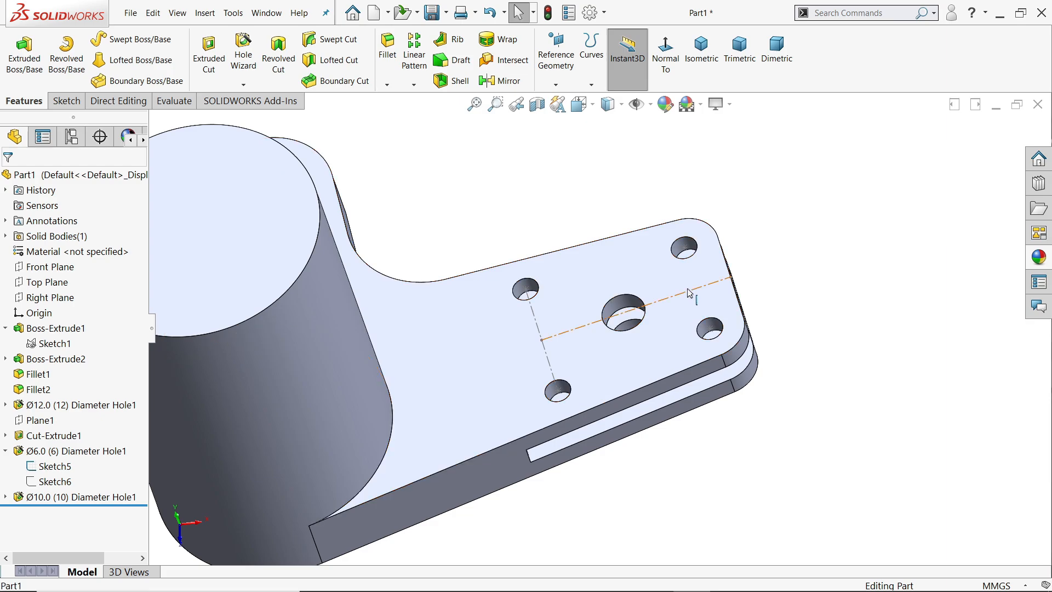
left_click(707, 285)
left_click(738, 258)
Switch to the drawing 127.PNG, examine the second arm in the views and sections L-L and T-T, and return to SOLIDWORKS
key("alt+Tab")
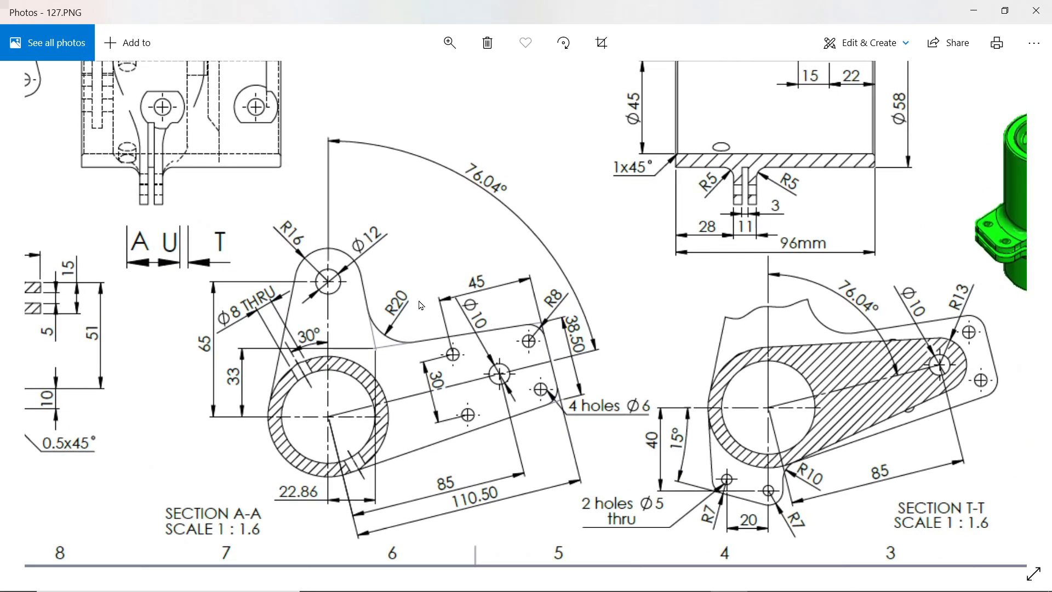
left_click_drag(421, 305, 586, 455)
left_click_drag(415, 267, 566, 429)
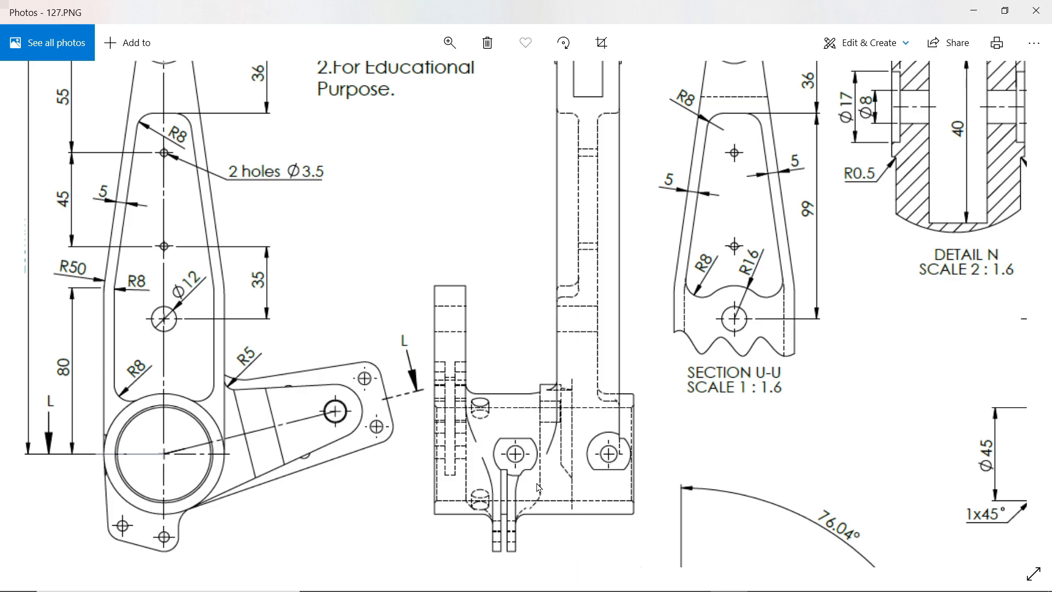
scroll(545, 448, "down", 5)
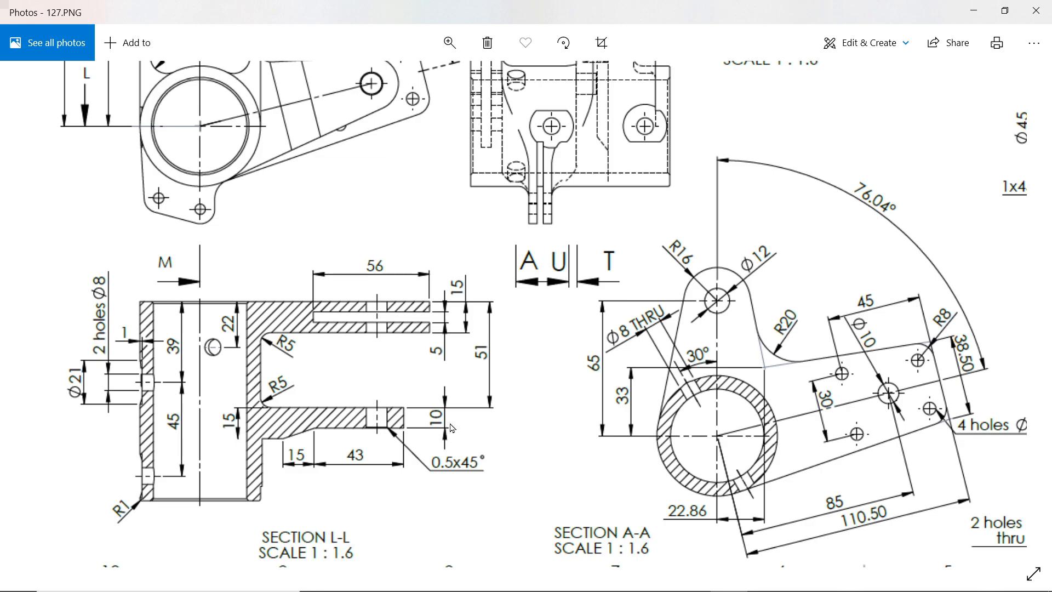
left_click_drag(512, 440, 254, 398)
left_click_drag(680, 427, 416, 396)
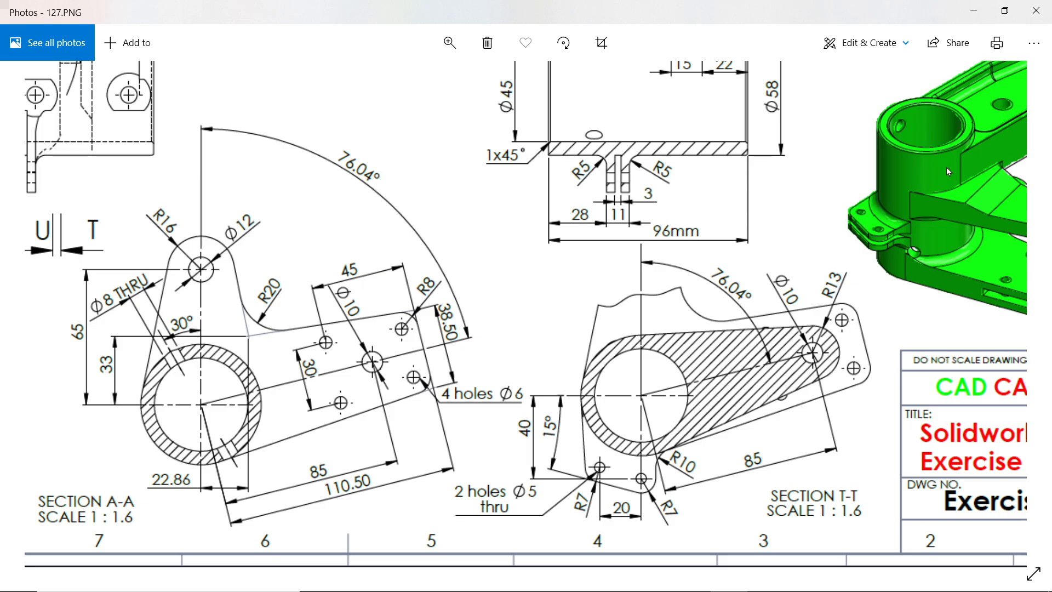
left_click(974, 10)
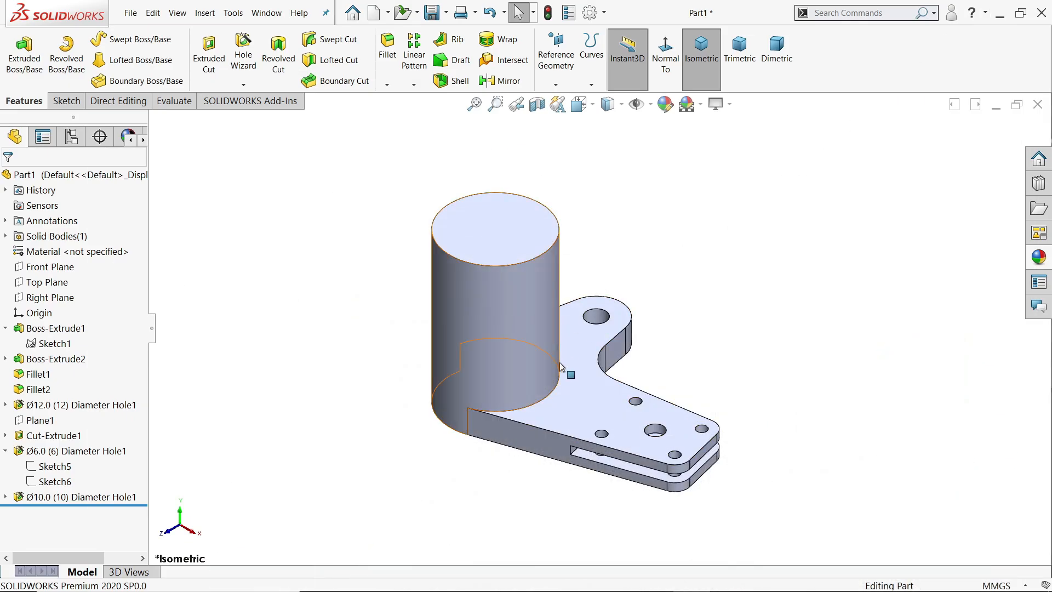
Create a reference plane offset 51 mm from the bracket's underside, flipped upward so that it cuts through the cylinder
left_click(561, 71)
left_click(561, 97)
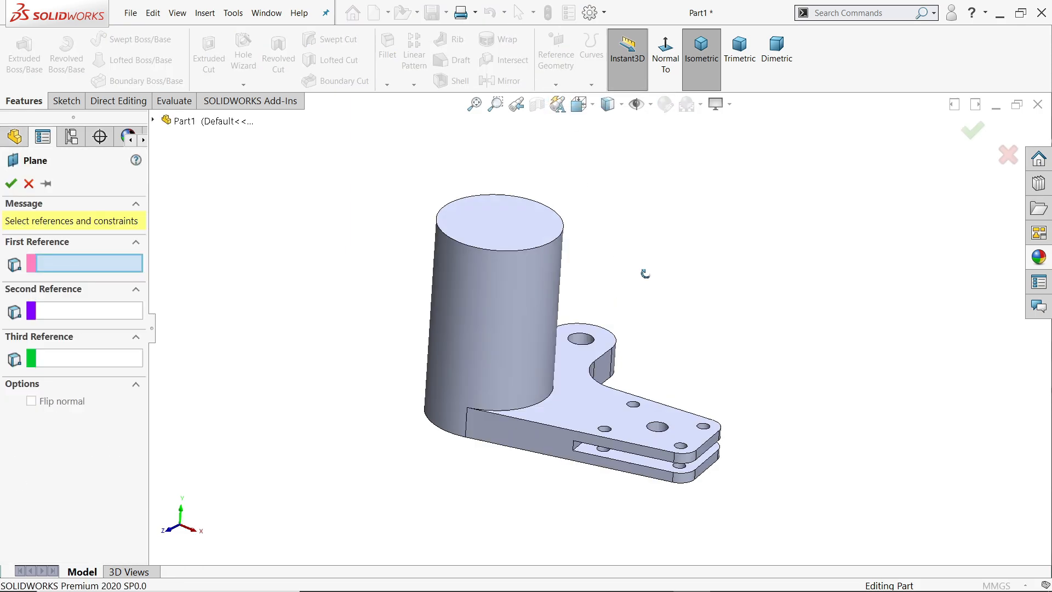
middle_click_drag(645, 274, 651, 197)
left_click(505, 431)
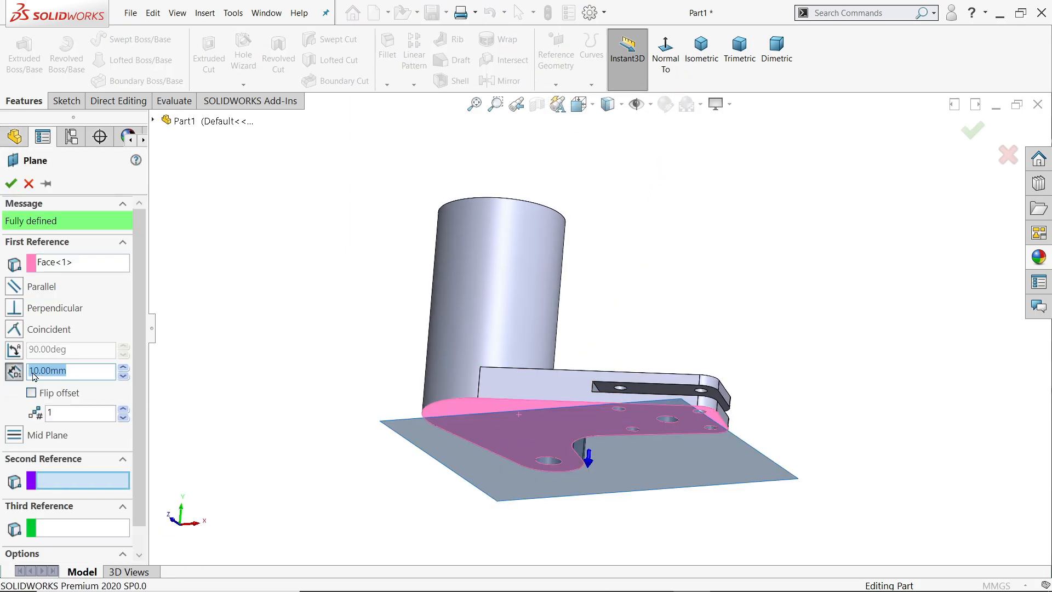
type("51")
key("Return")
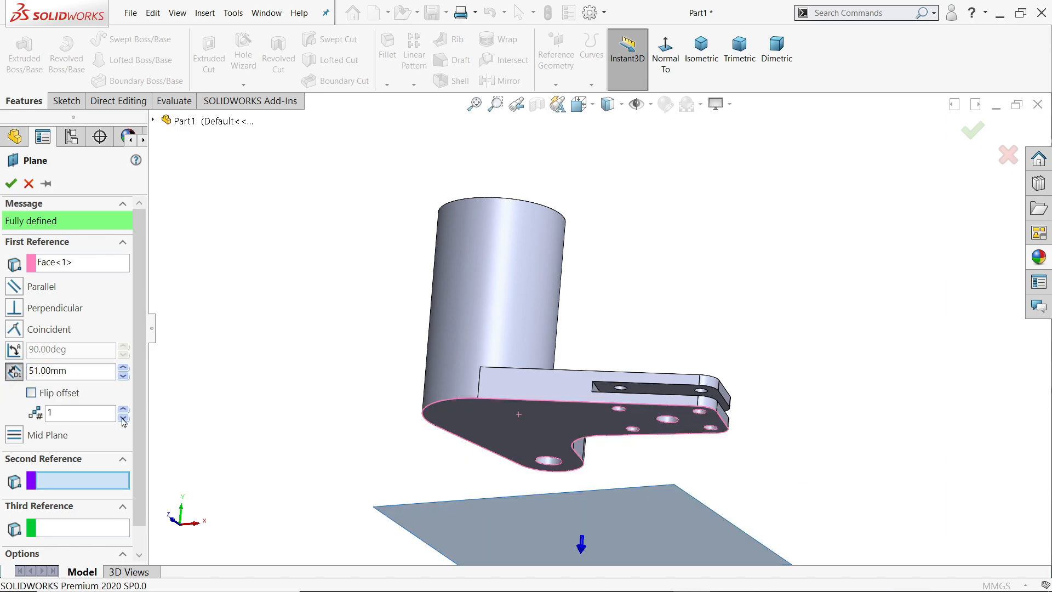
left_click(31, 393)
key("ctrl+7")
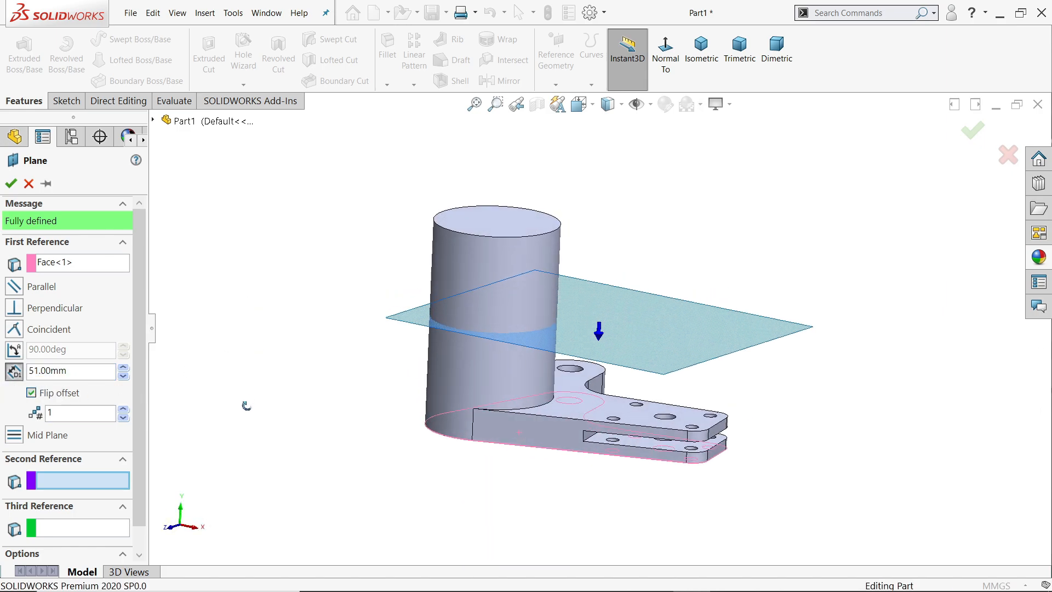
left_click(12, 180)
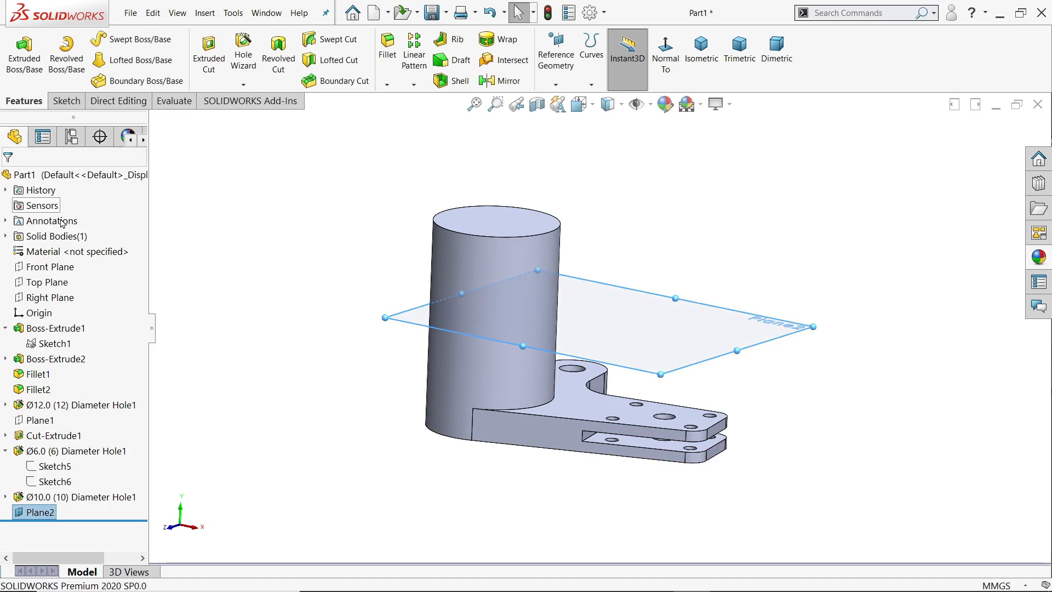
Start a sketch on the 51 mm offset plane, viewed face-on, and convert the cylinder's circular edge into it
left_click(73, 104)
left_click(18, 55)
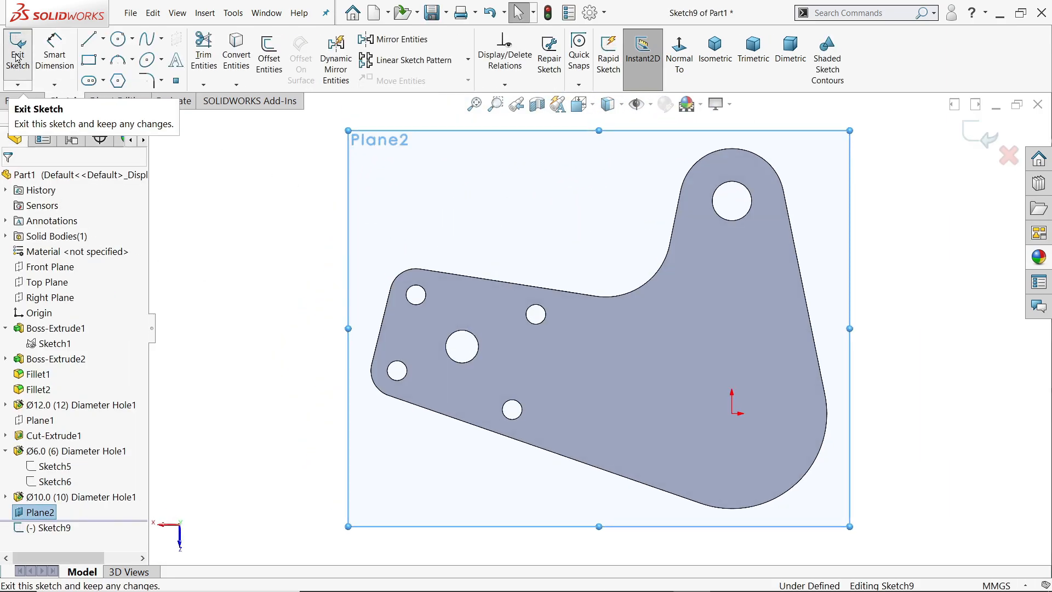
left_click(683, 71)
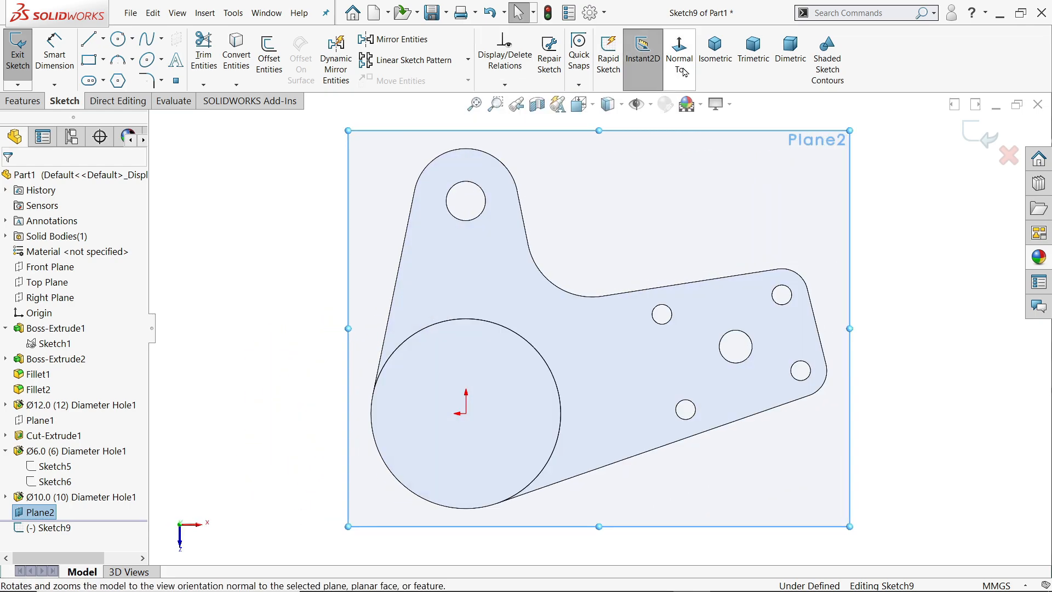
scroll(694, 371, "up", 2)
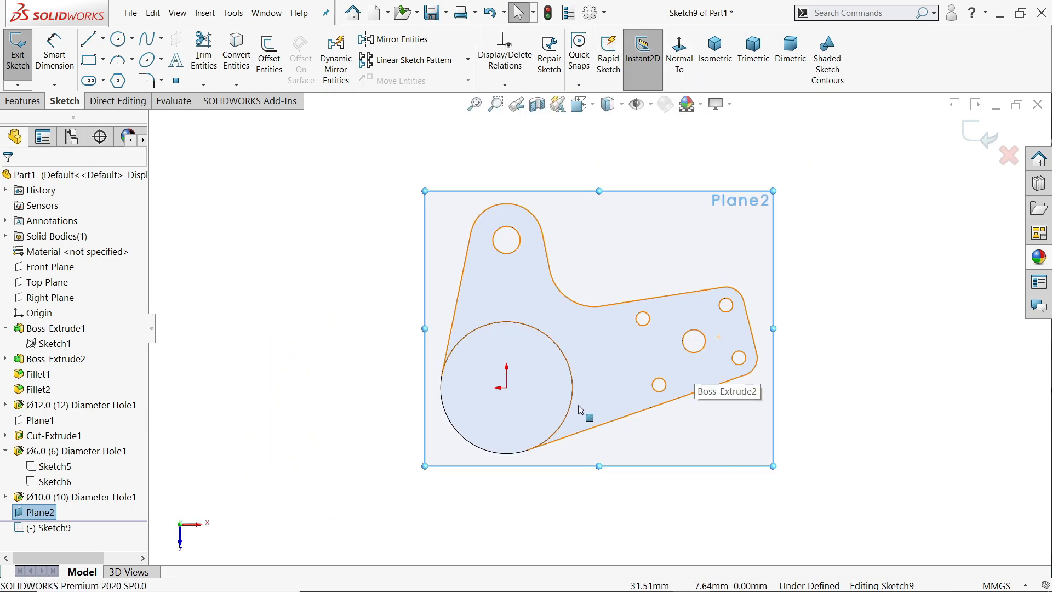
scroll(580, 410, "down", 1)
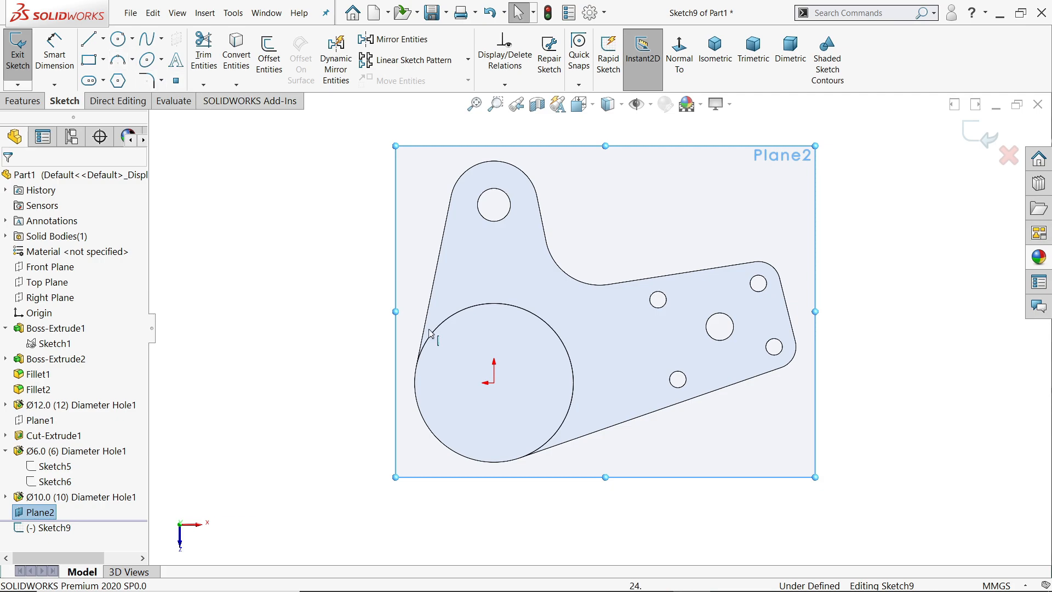
left_click(529, 369)
left_click(240, 54)
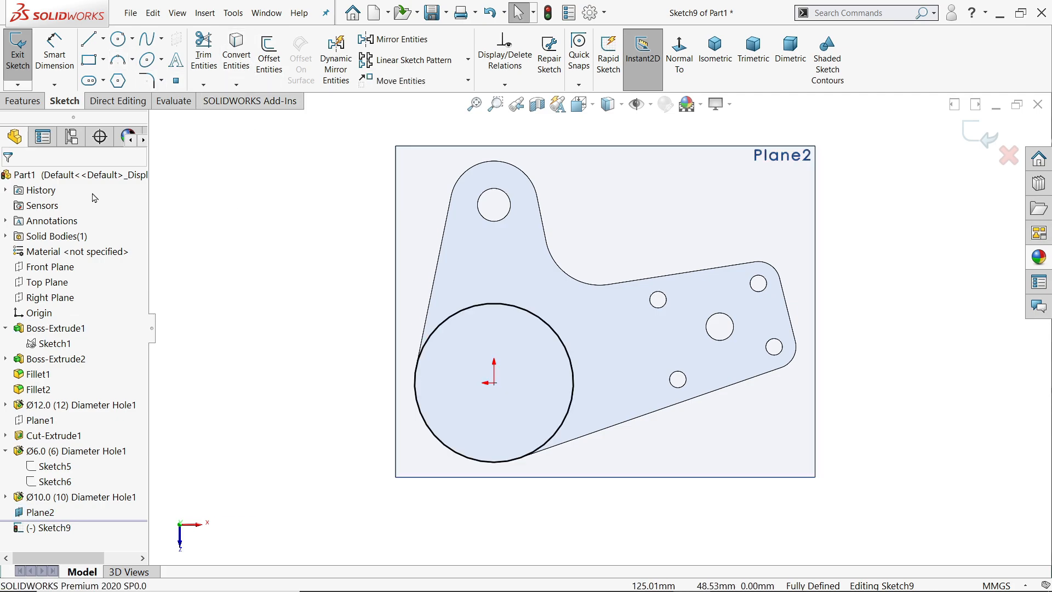
Draw a construction centerline from the origin to the centre of the Ø10 hole
left_click(103, 39)
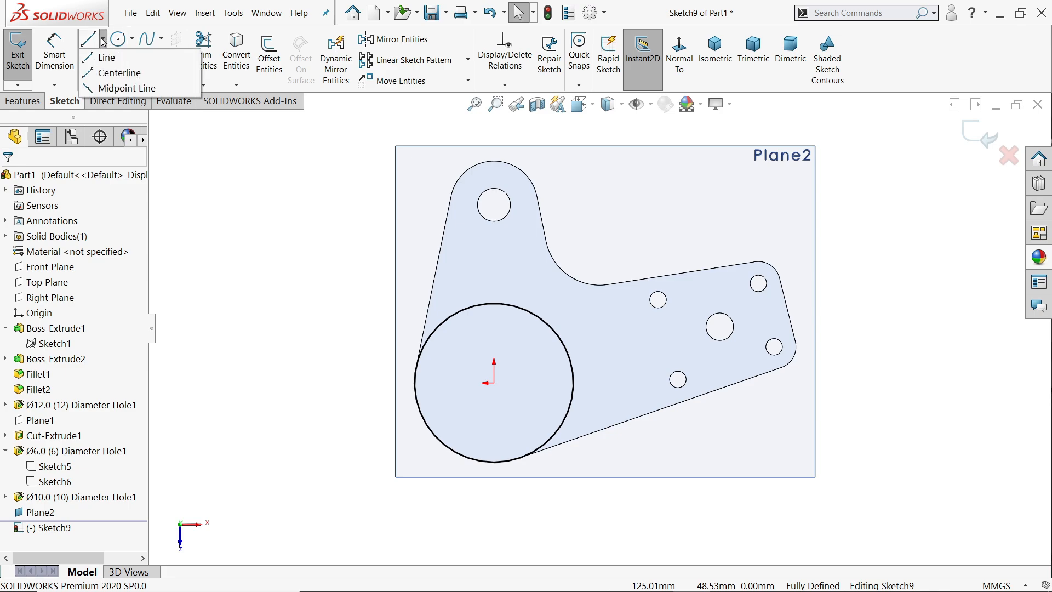
left_click(115, 73)
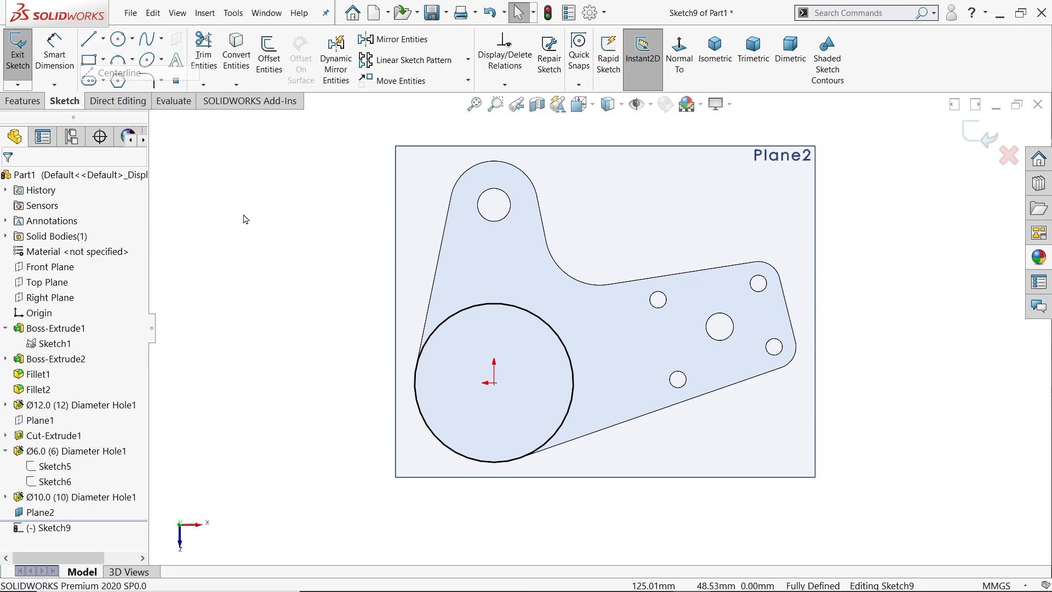
left_click(495, 382)
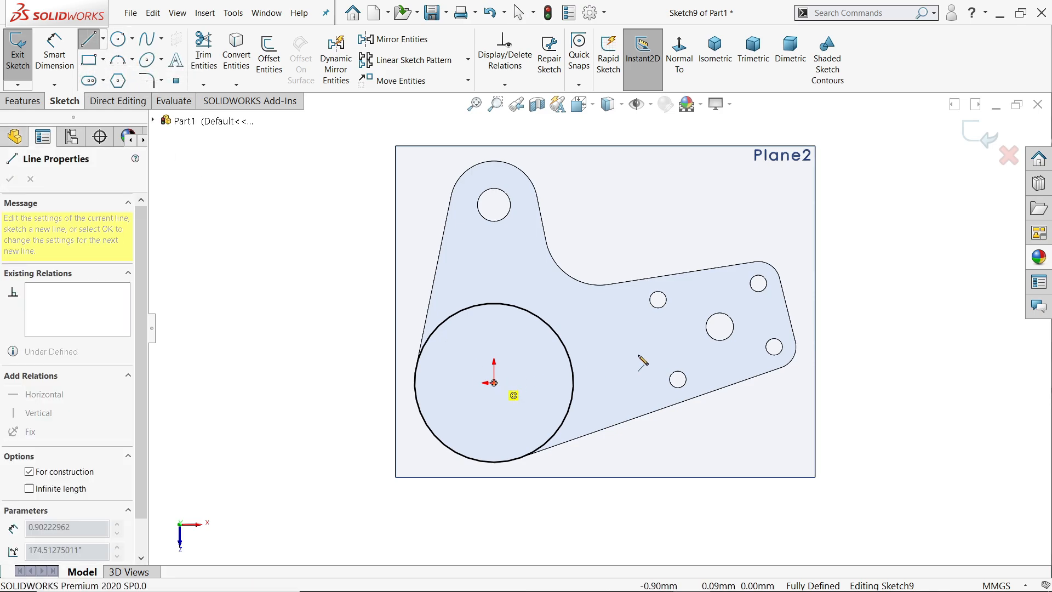
left_click(720, 327)
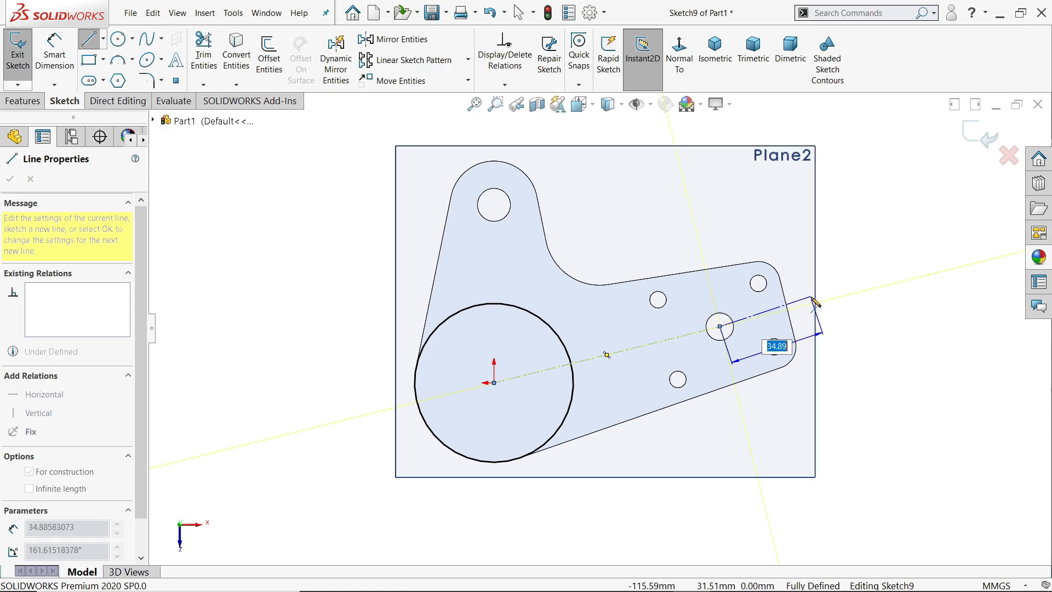
right_click(819, 290)
left_click(830, 301)
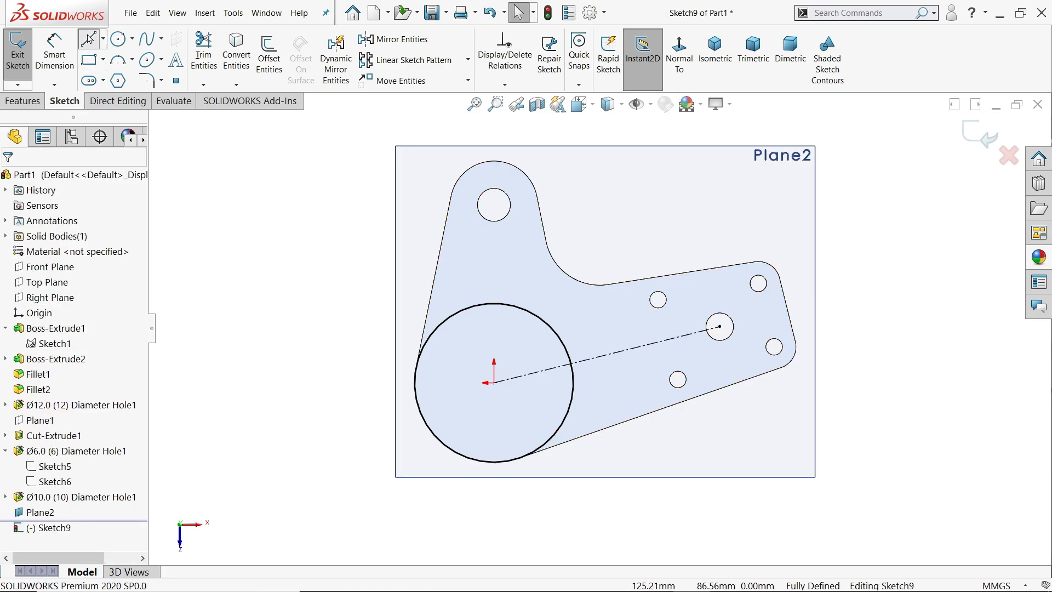
Sketch the second arm's outline freehand: a line from the circle's top, an arc around the Ø10 hole and a line back to the circle
key("l")
left_click(494, 304)
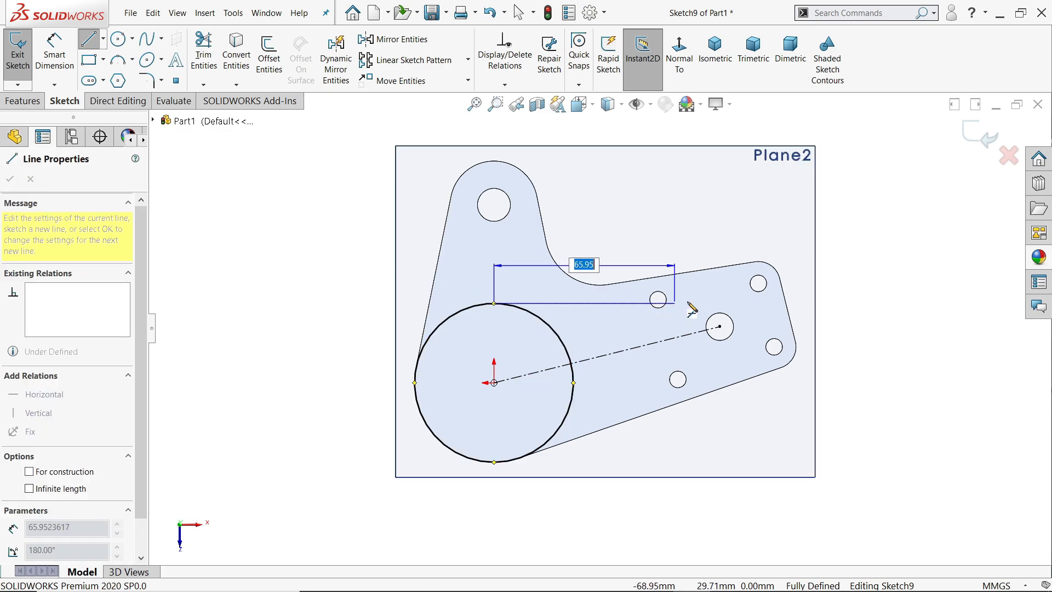
left_click(712, 300)
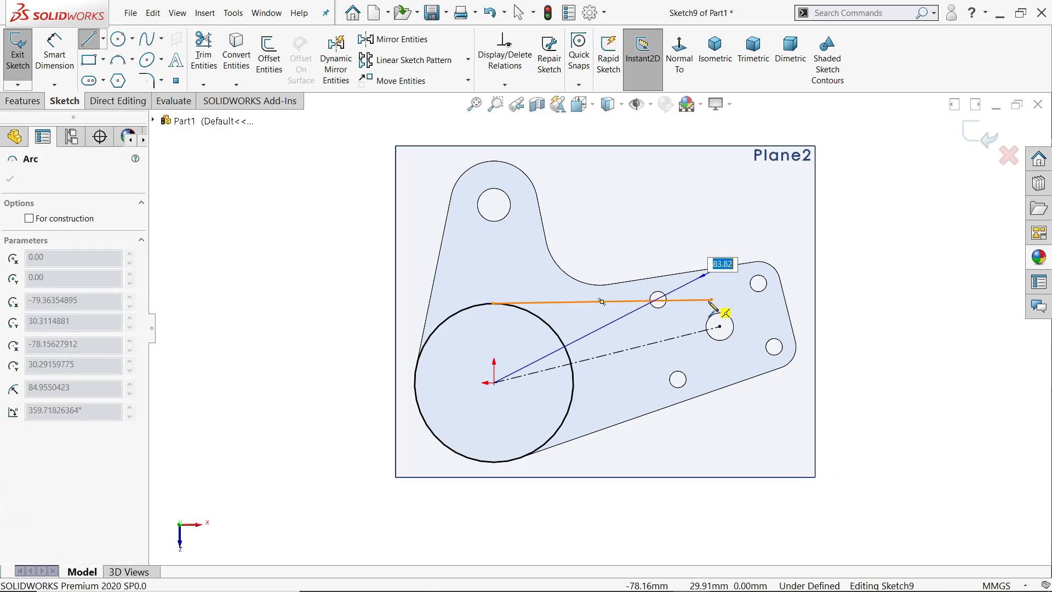
left_click(726, 357)
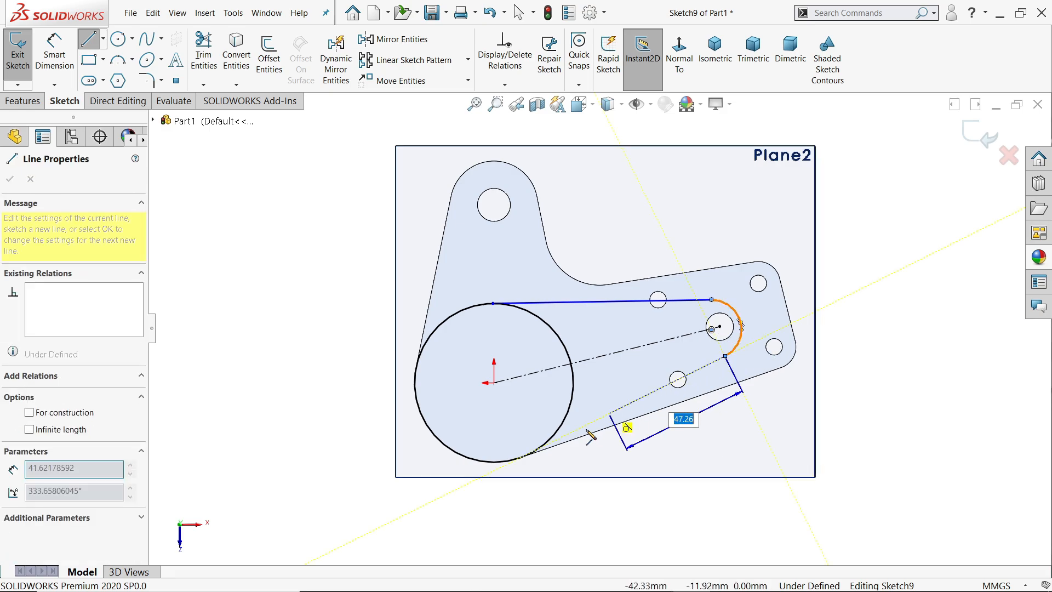
left_click(549, 441)
right_click(598, 404)
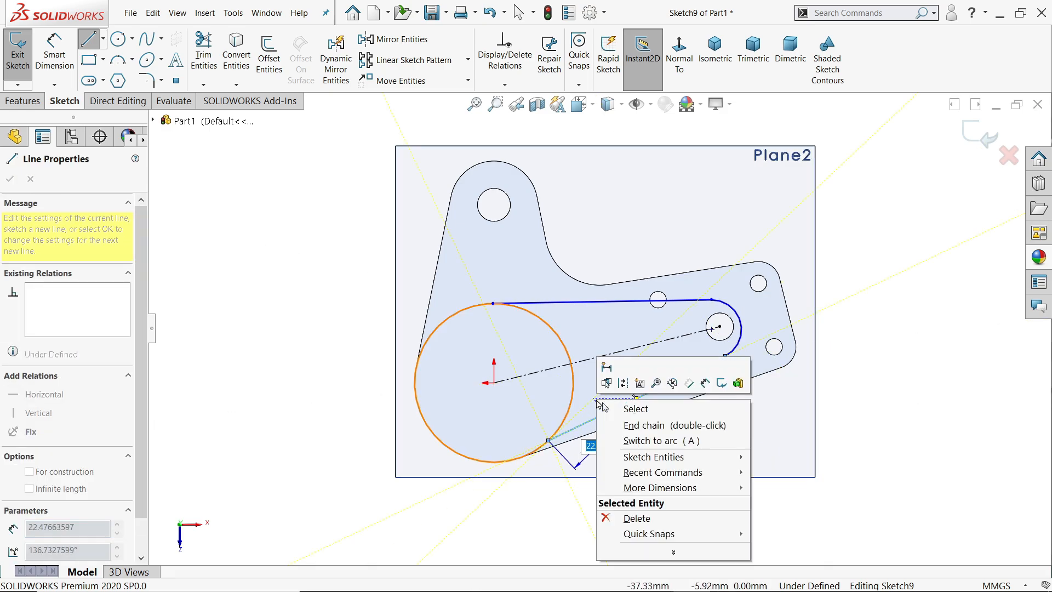
left_click(612, 408)
scroll(587, 415, "down", 4)
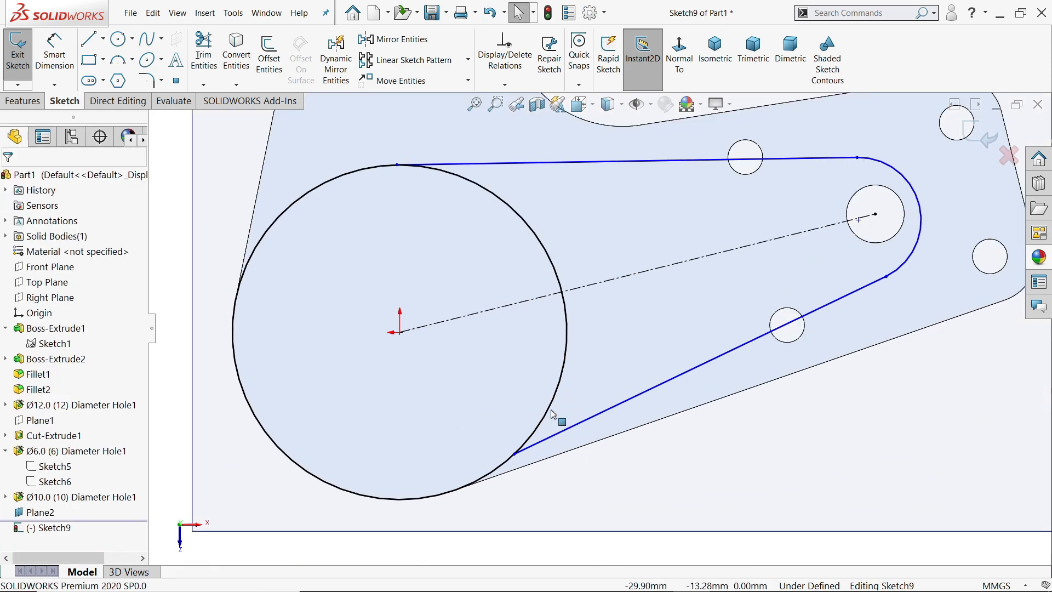
Make the second arm's lower line tangent to the converted circle and to the end arc around the Ø10 hole
mouse_move(533, 411)
left_mouse_down()
mouse_move(504, 482)
mouse_move(516, 472)
left_mouse_up()
left_click(526, 425)
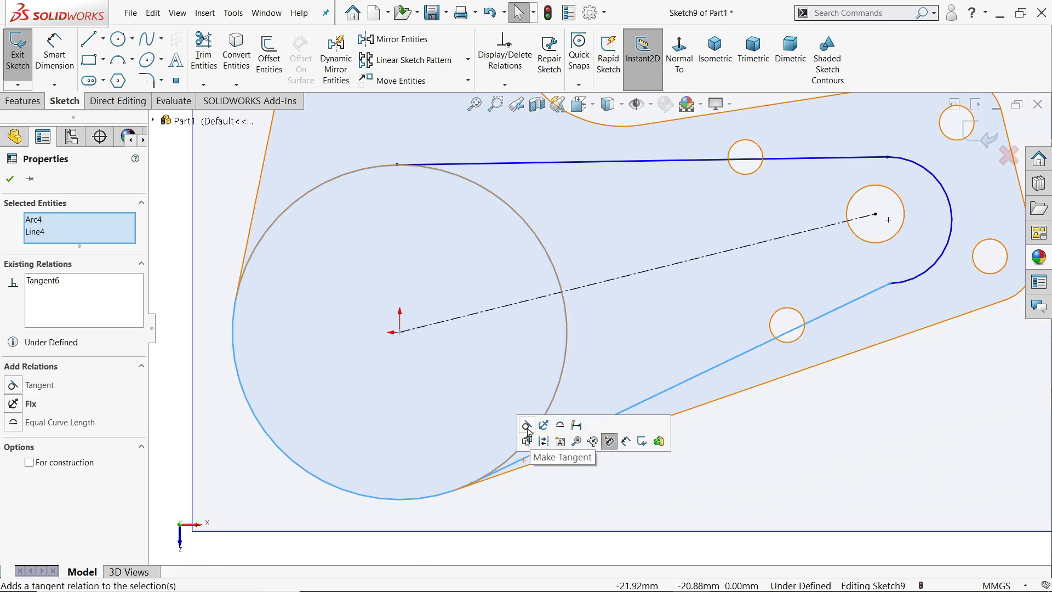
left_click(888, 284)
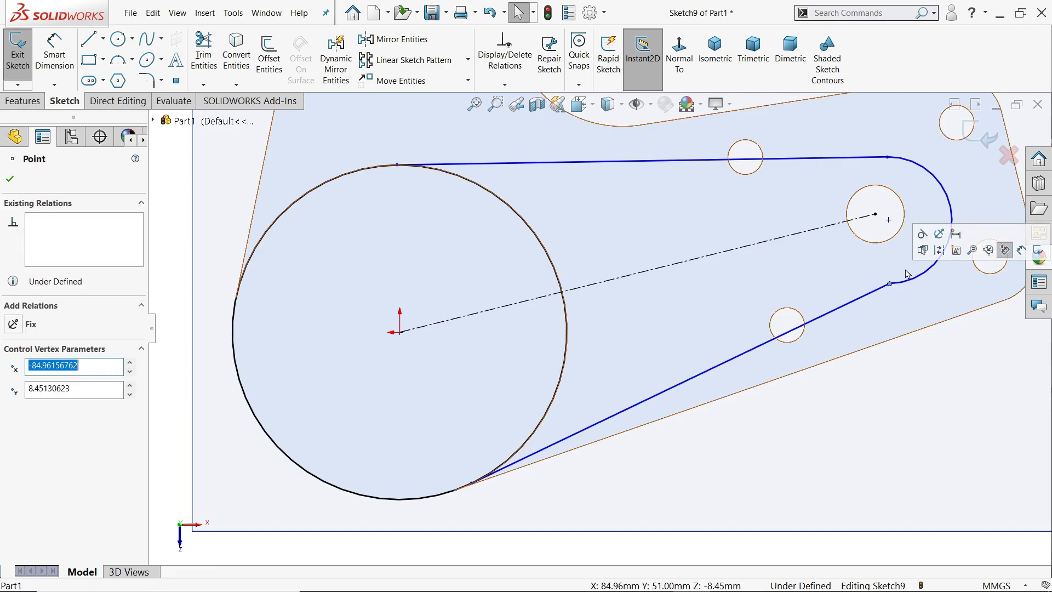
left_click(925, 235)
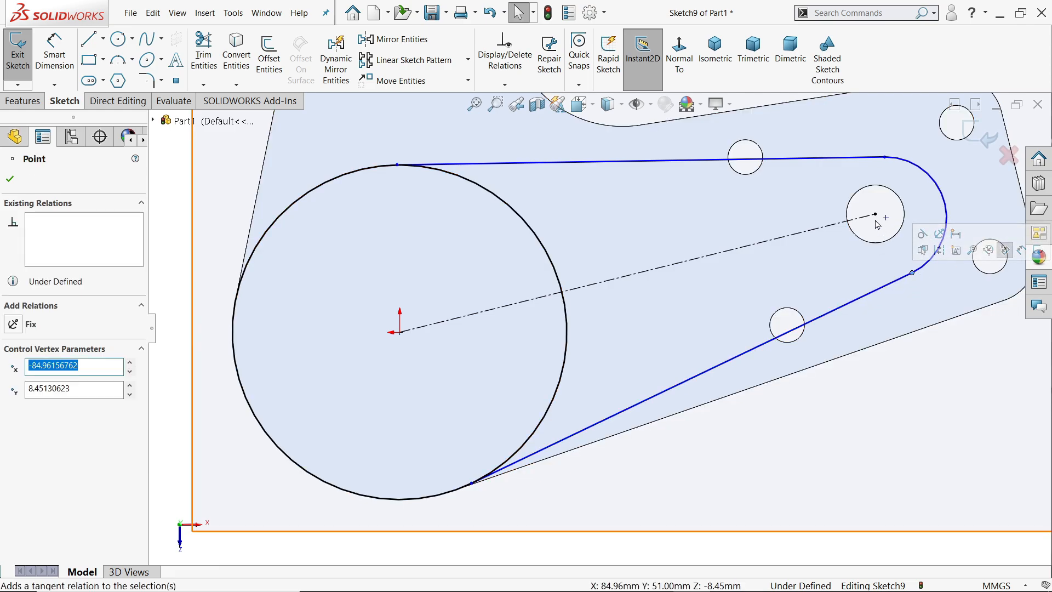
Merge the end arc's centre point with the centerline's endpoint at the Ø10 hole's centre
left_click(876, 214)
left_click(887, 219, "ctrl")
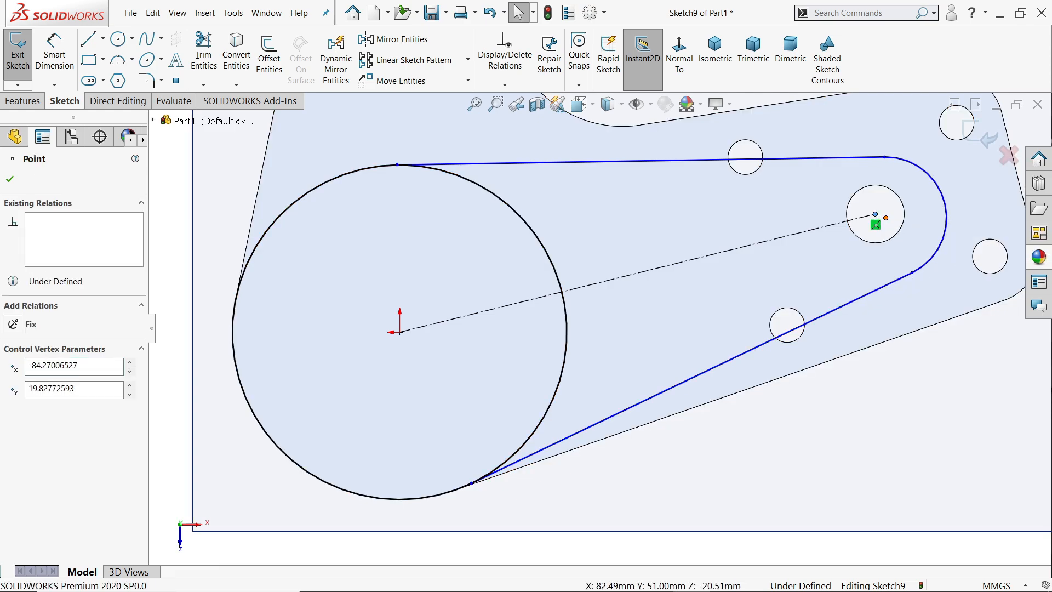
left_click(967, 174)
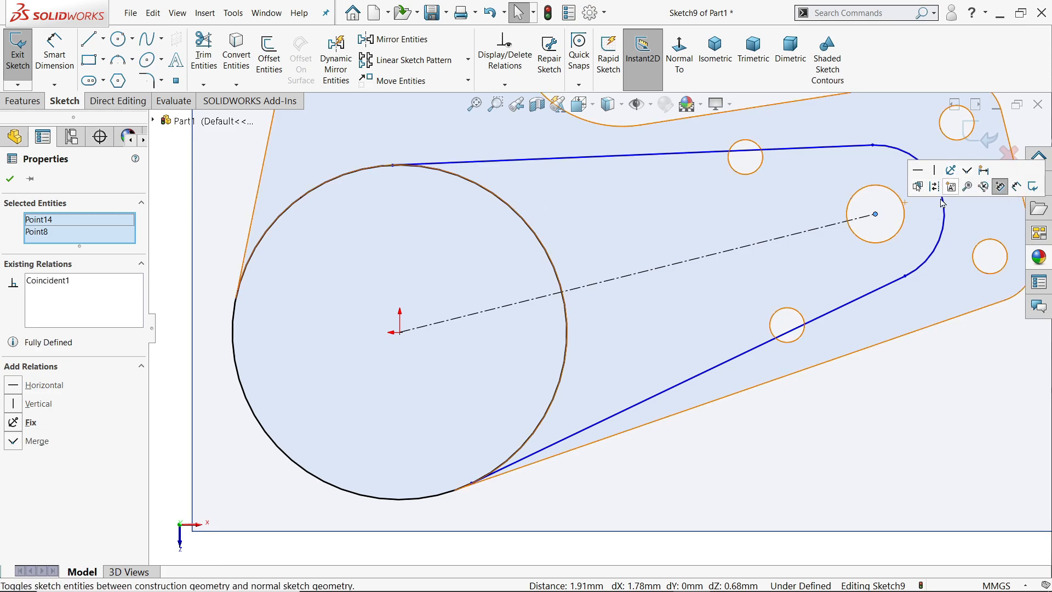
key("f")
Dimension the end arc's radius as 13 mm
left_click(48, 54)
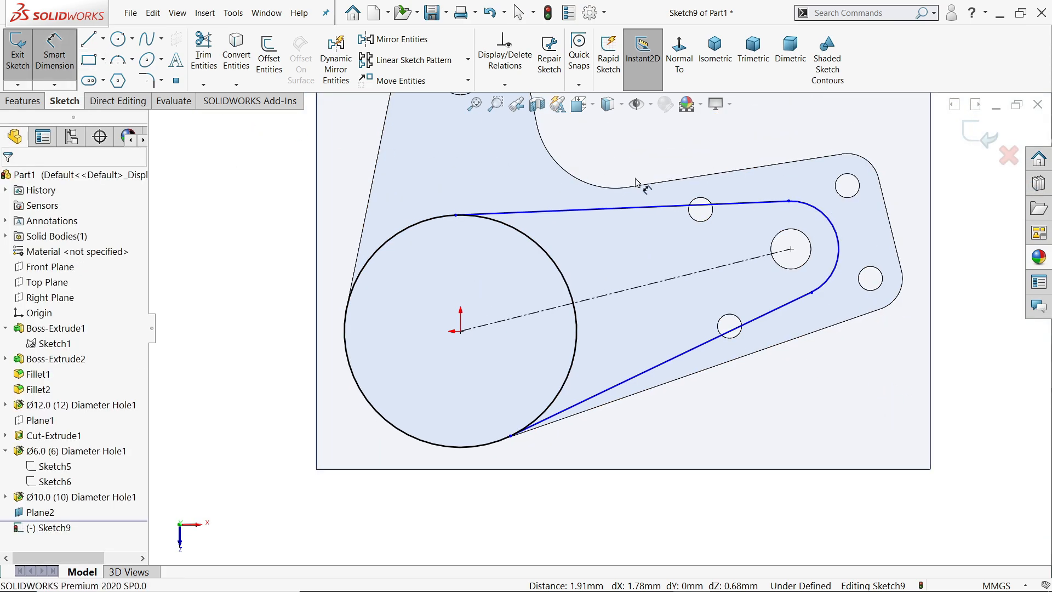
left_click(811, 209)
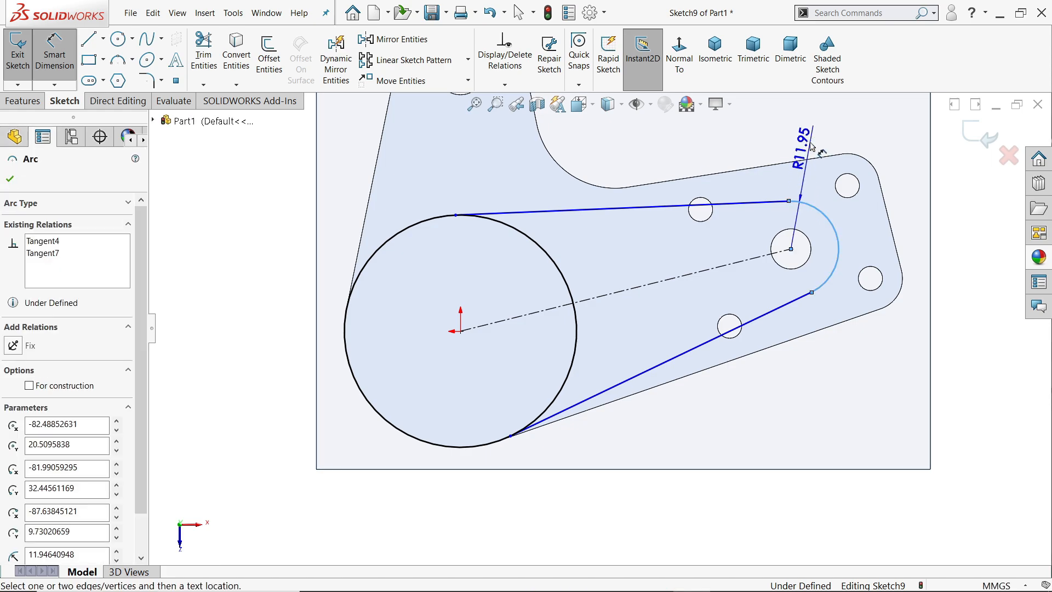
left_click(810, 137)
type("13")
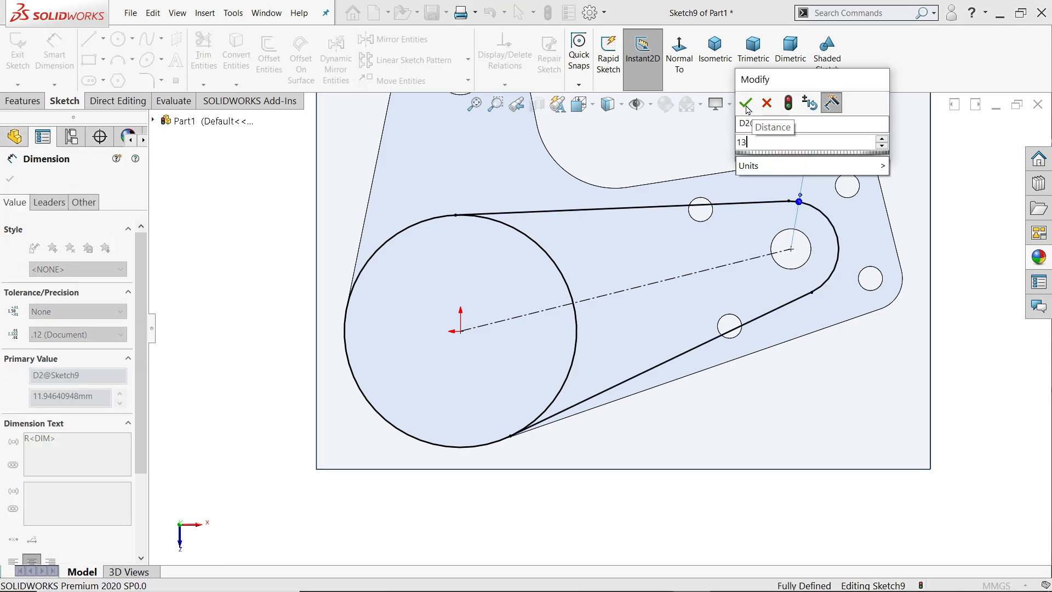
left_click(748, 109)
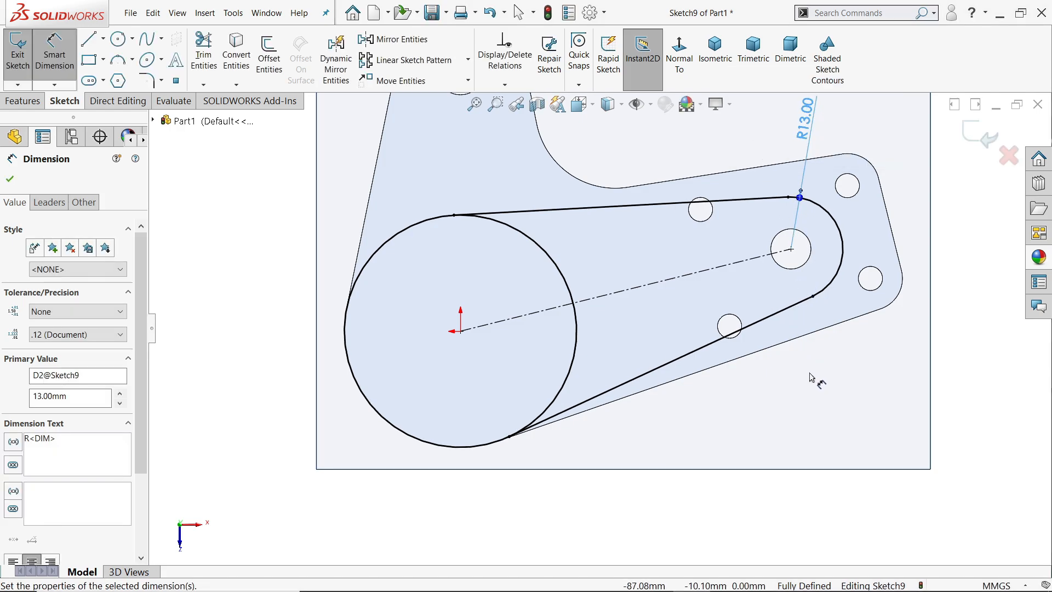
scroll(658, 385, "up", 1)
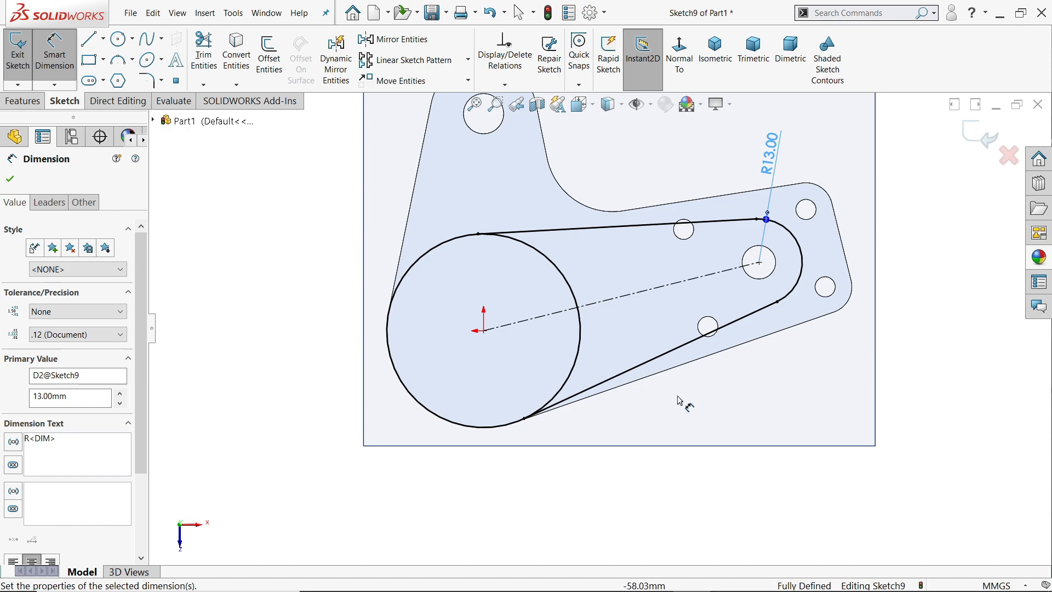
mouse_move(678, 400)
middle_mouse_down()
mouse_move(678, 262)
mouse_move(662, 262)
middle_mouse_up()
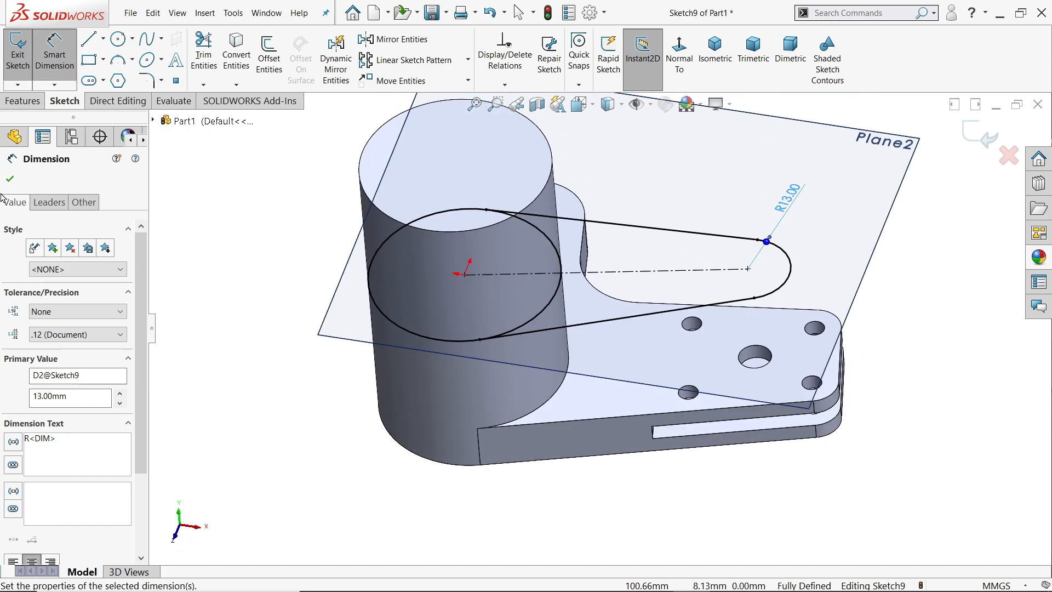
left_click(11, 178)
Start a boss extrusion of the arm sketch, using only the region between the circle and the end arc
left_click(23, 100)
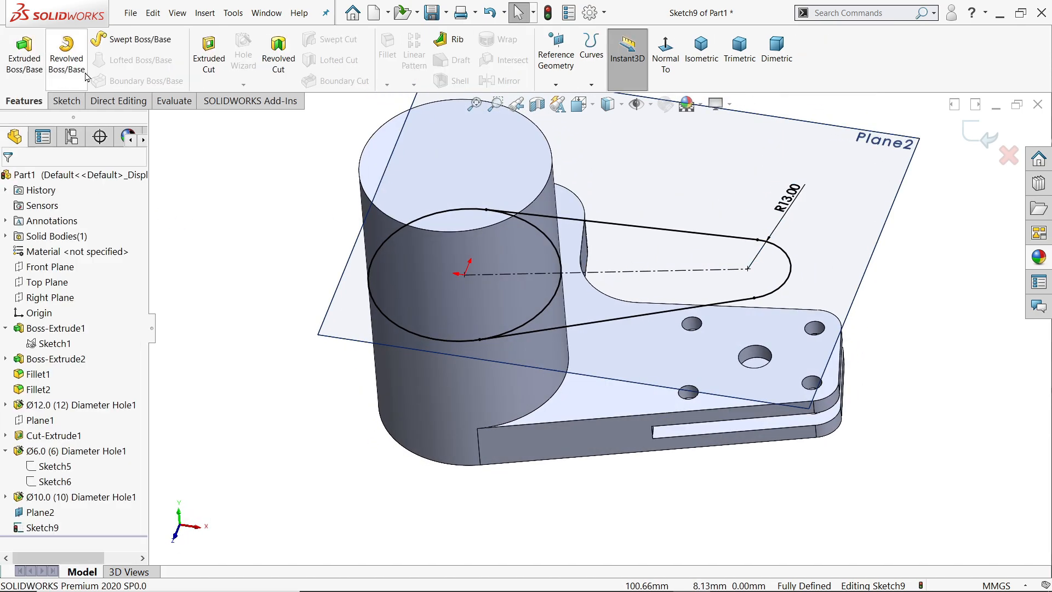
left_click(24, 56)
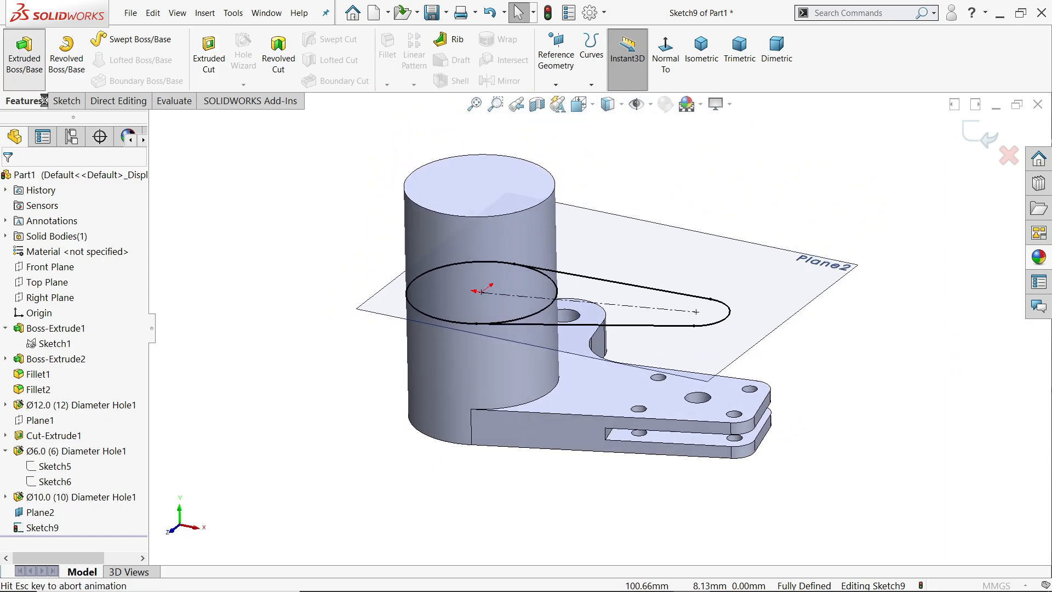
scroll(674, 335, "down", 6)
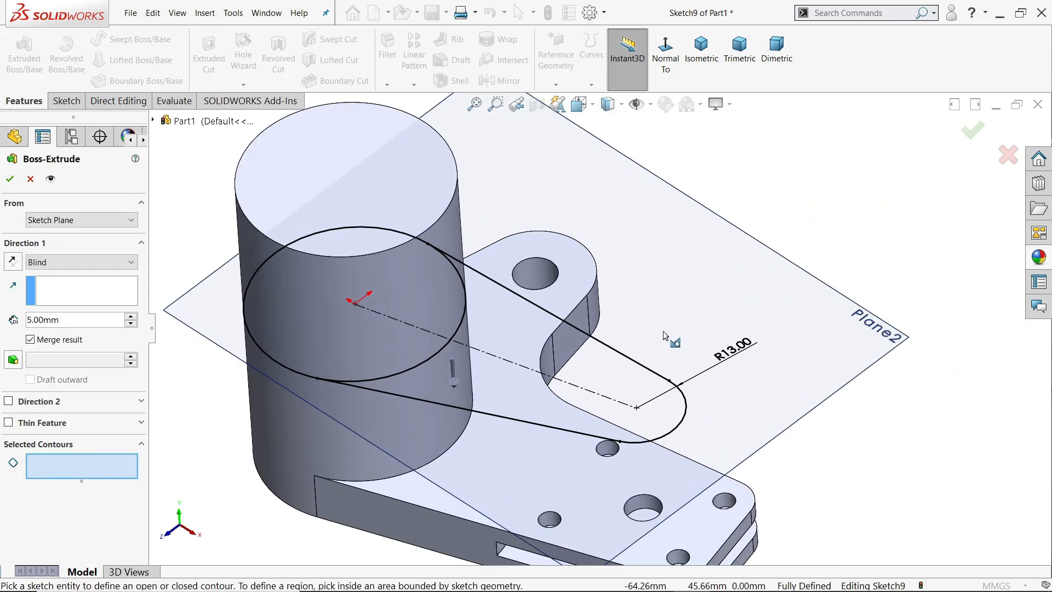
left_click(653, 425)
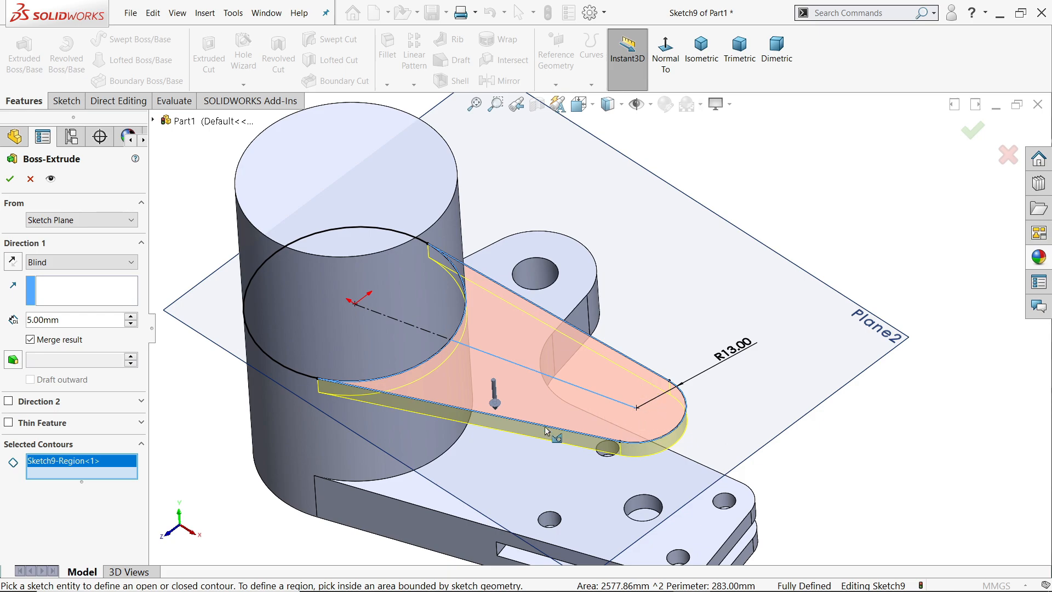
middle_click_drag(551, 433, 507, 378)
Set the arm's extrusion depth to 15 mm, reverse it upward, and hide the 51 mm offset plane
double_click(66, 322)
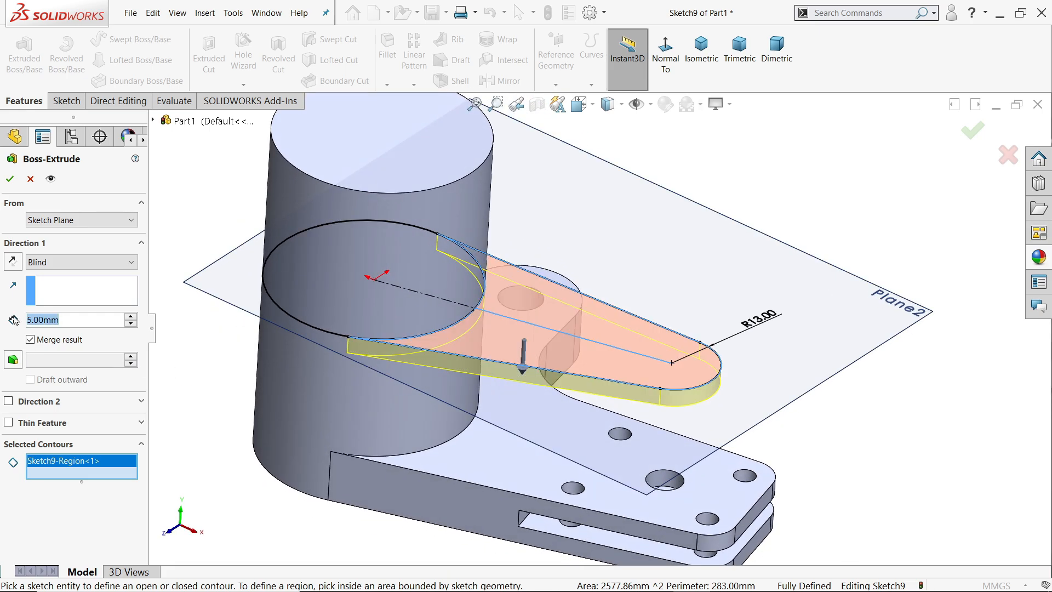
type("15")
key("Return")
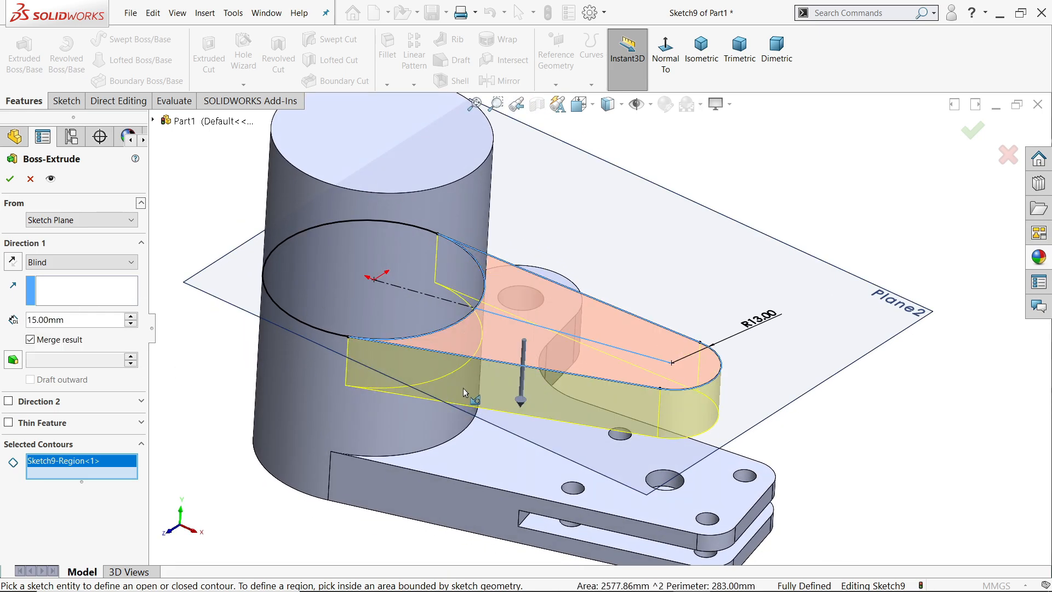
scroll(466, 392, "down", 3)
left_click(14, 262)
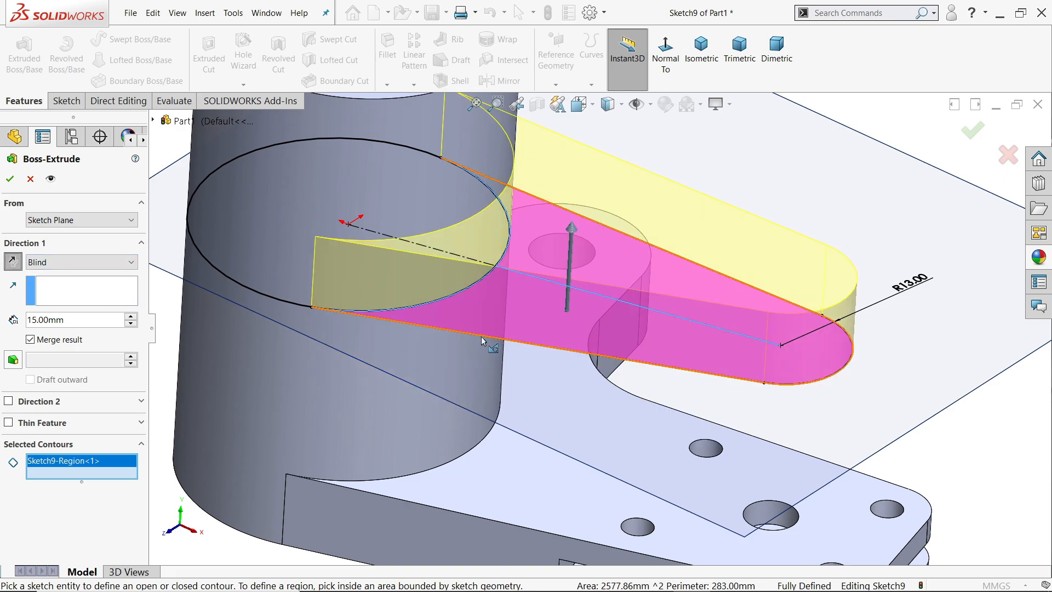
key("f")
left_click(10, 179)
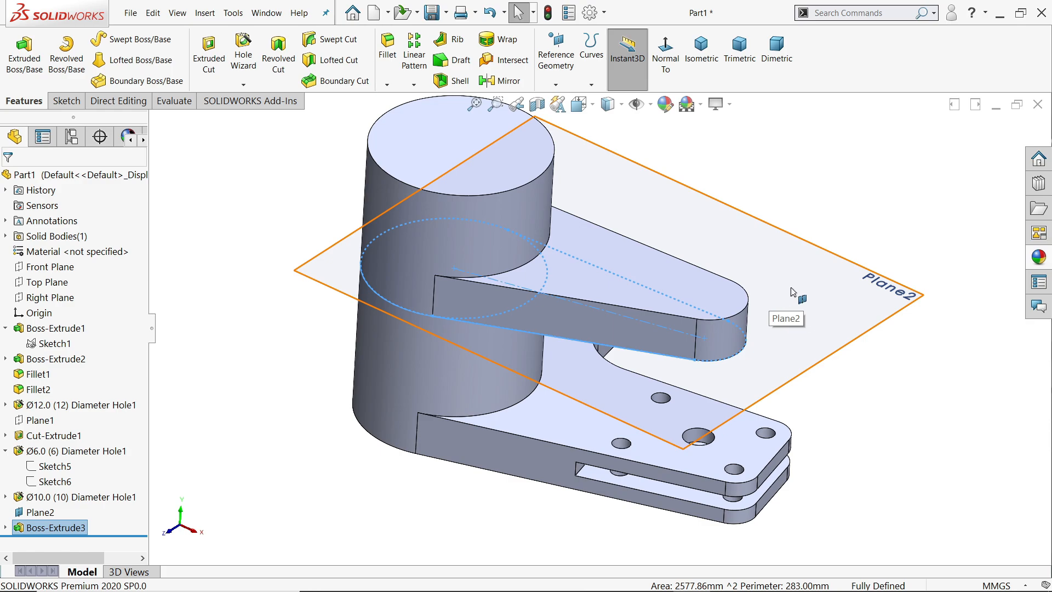
left_click(847, 266)
left_click(921, 237)
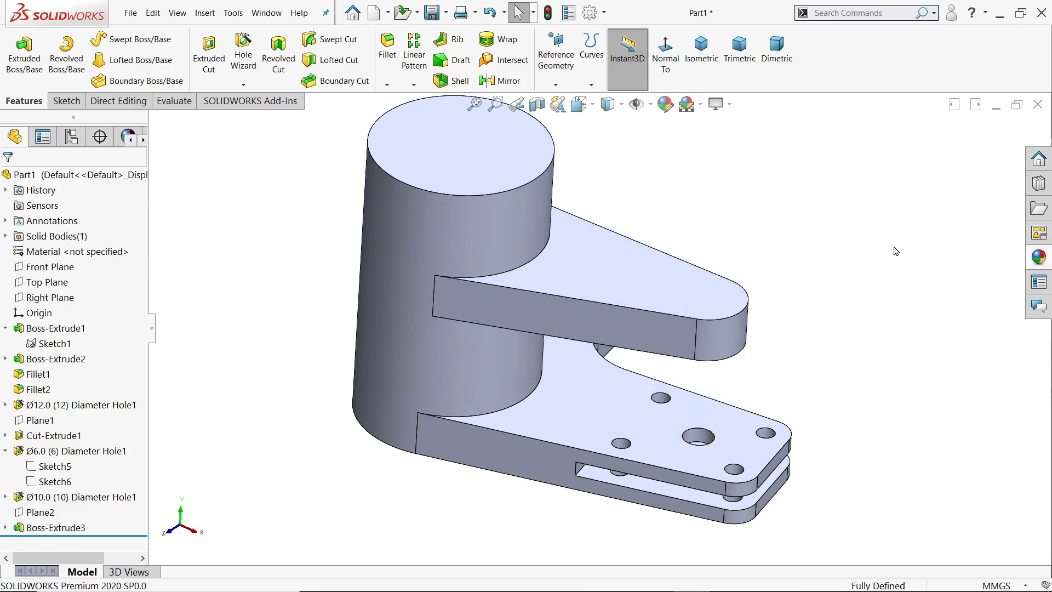
Switch to the 127.PNG drawing in Photos and examine the second arm's dimensions in Sections T-T and L-L
key("alt+Tab")
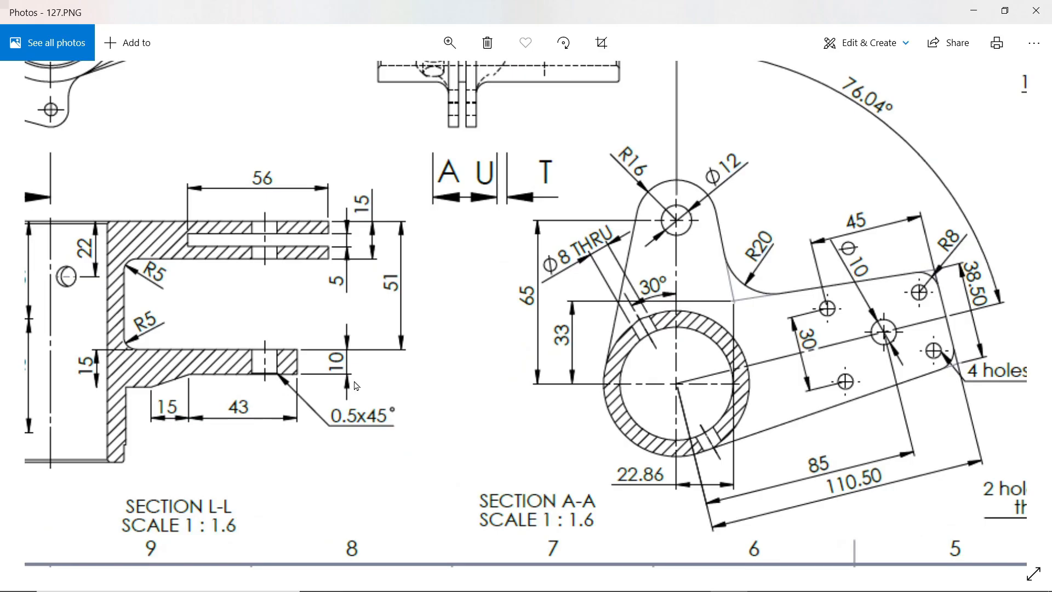
mouse_move(473, 399)
left_mouse_down()
mouse_move(355, 383)
mouse_move(110, 376)
mouse_move(93, 387)
left_mouse_up()
left_click_drag(984, 316, 850, 318)
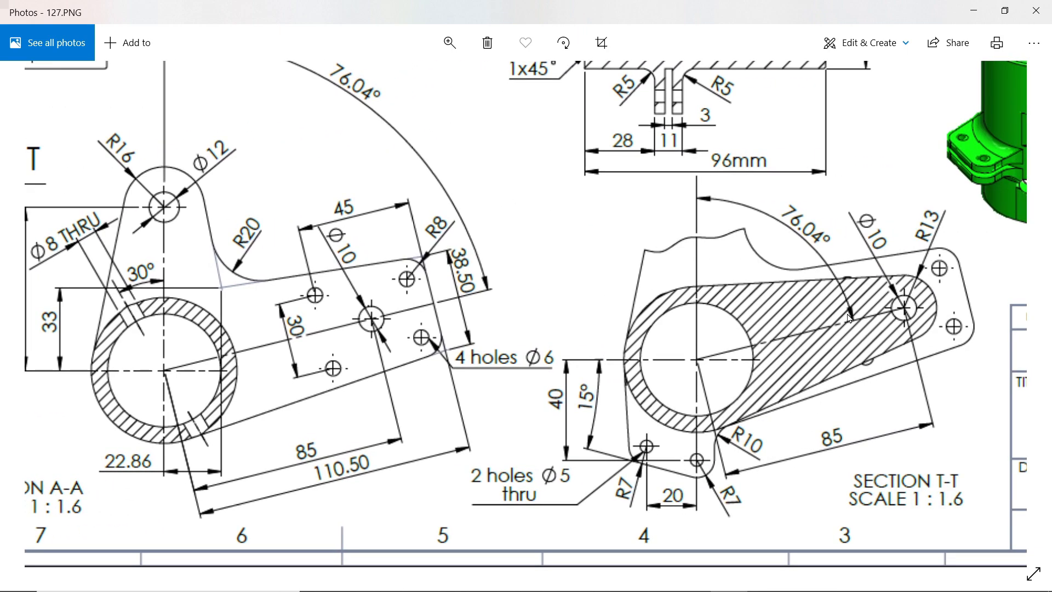
left_click_drag(396, 365, 959, 384)
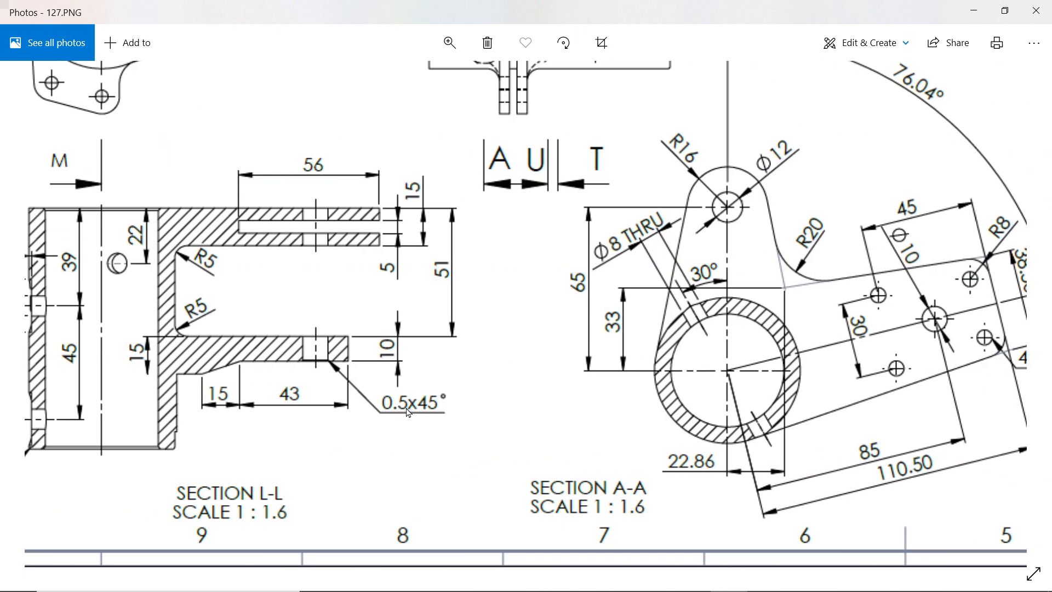
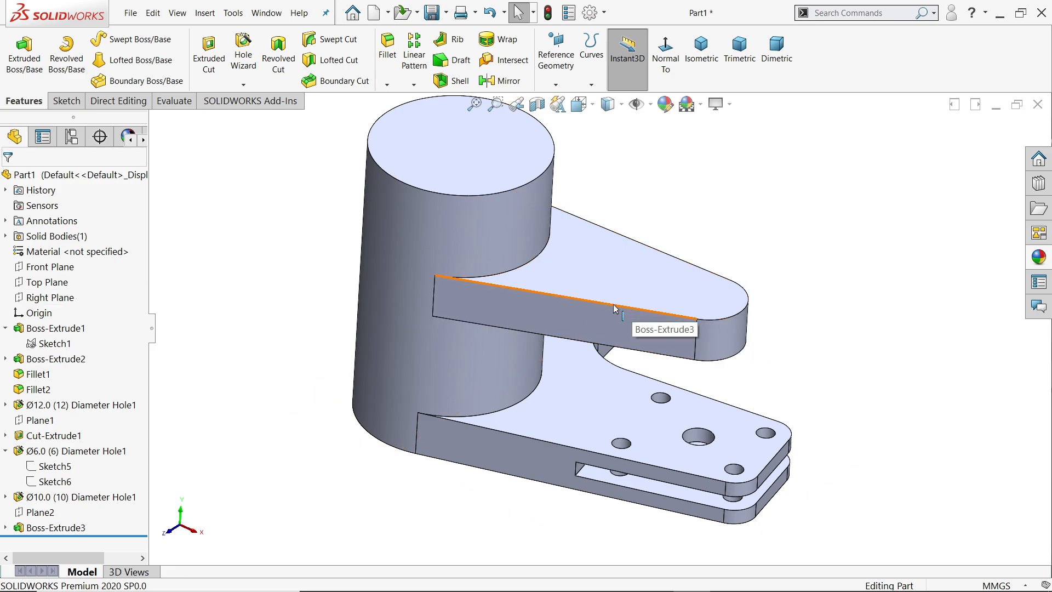
Show the temporary axes of the model's cylindrical faces
middle_click_drag(674, 301, 625, 301)
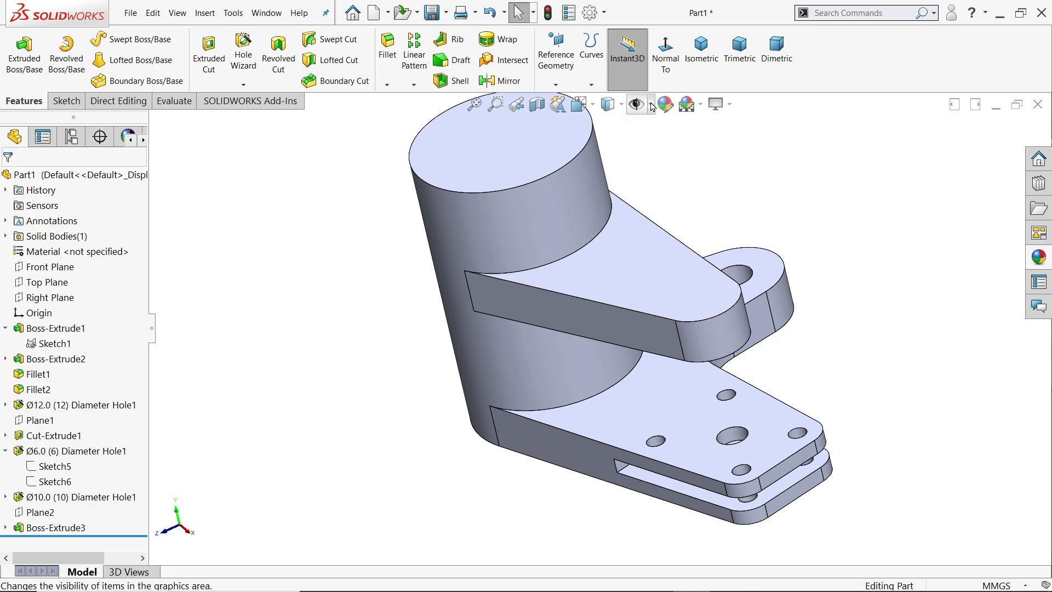
left_click(652, 106)
left_click(660, 148)
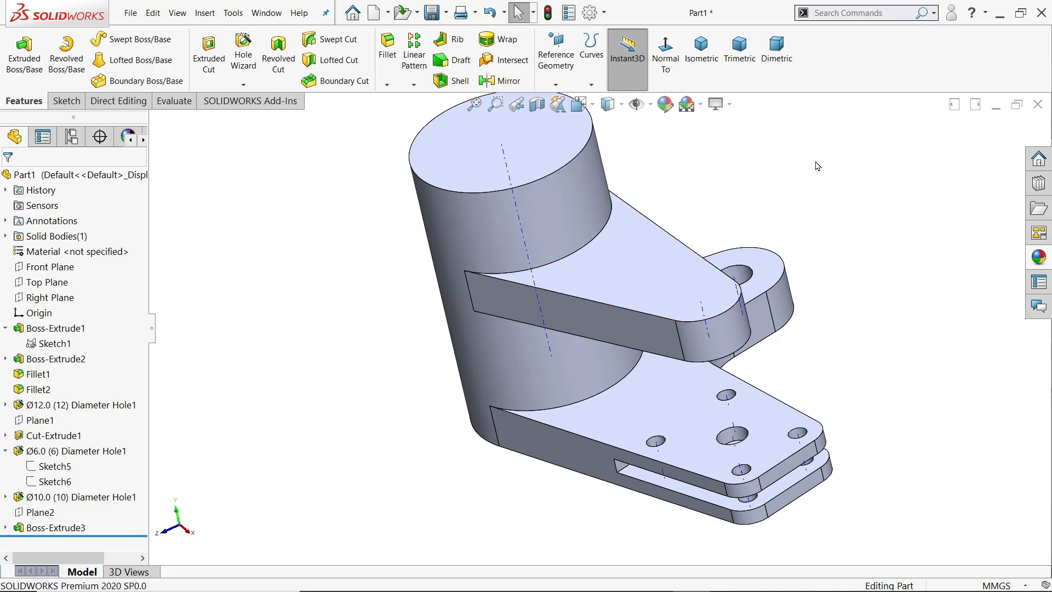
Create a reference plane through the main cylinder's axis and the axis of the second arm's rounded end
left_click(570, 102)
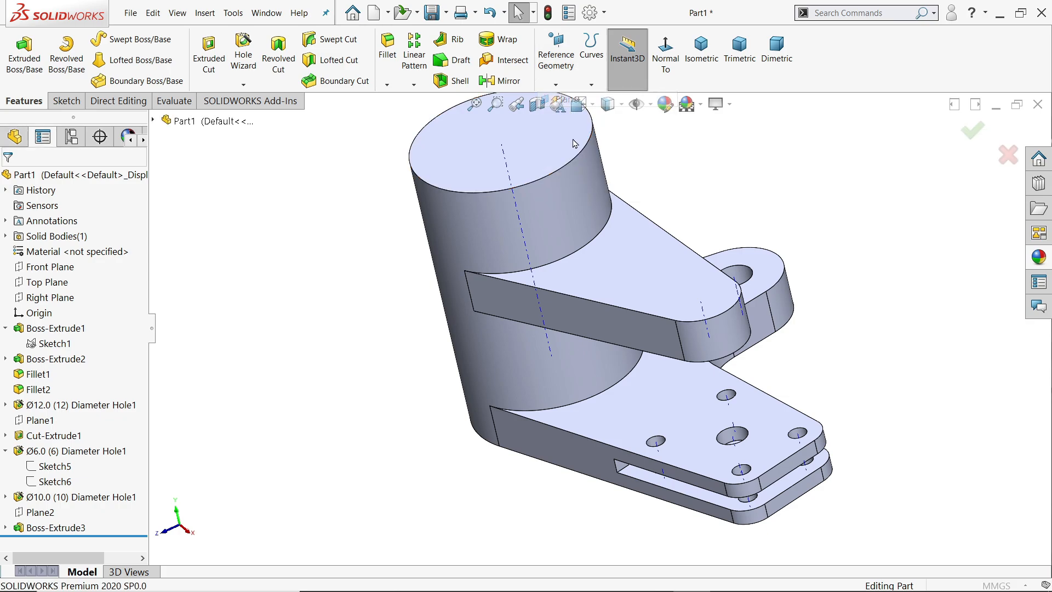
left_click(524, 233)
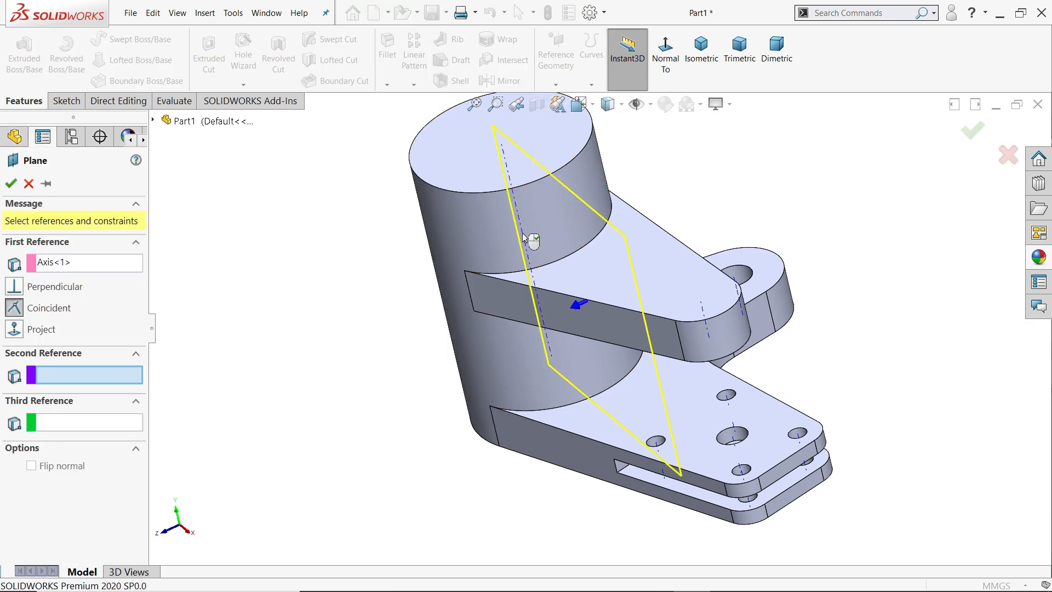
scroll(523, 236, "down", 2)
left_click(741, 335)
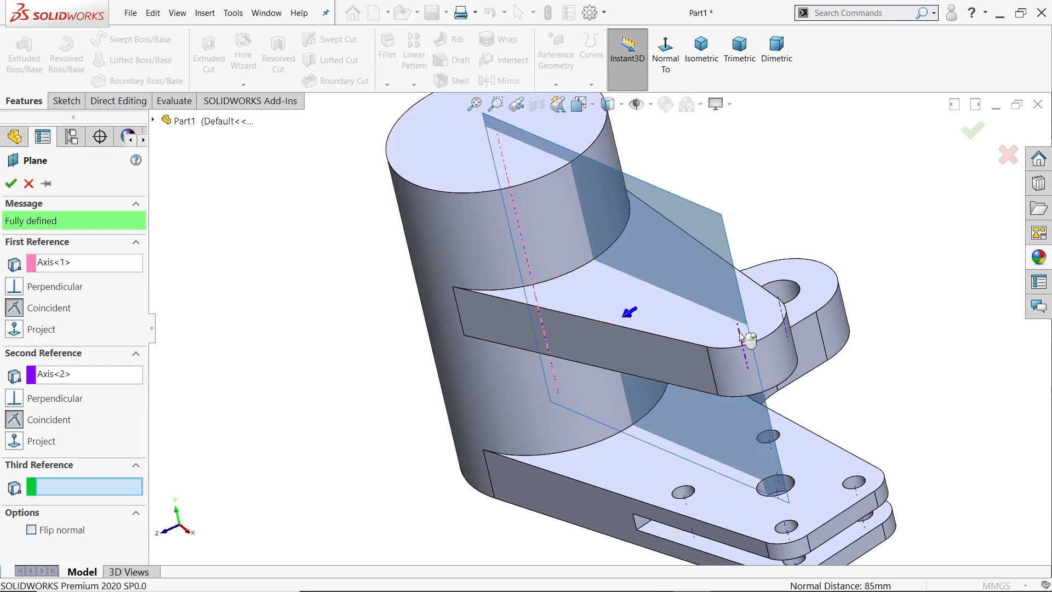
middle_click_drag(787, 352, 804, 339)
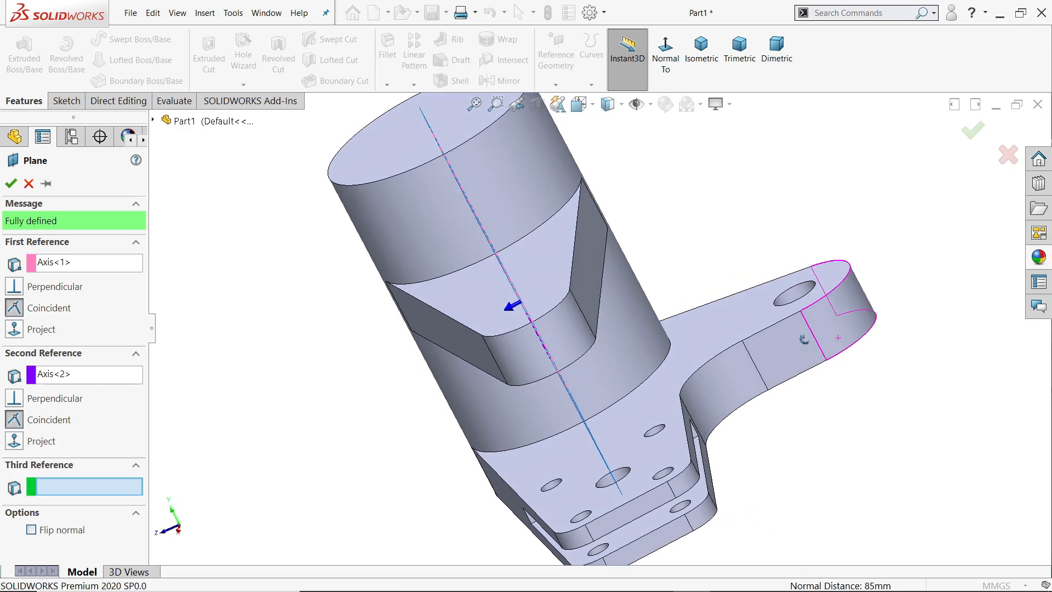
key("ctrl+7")
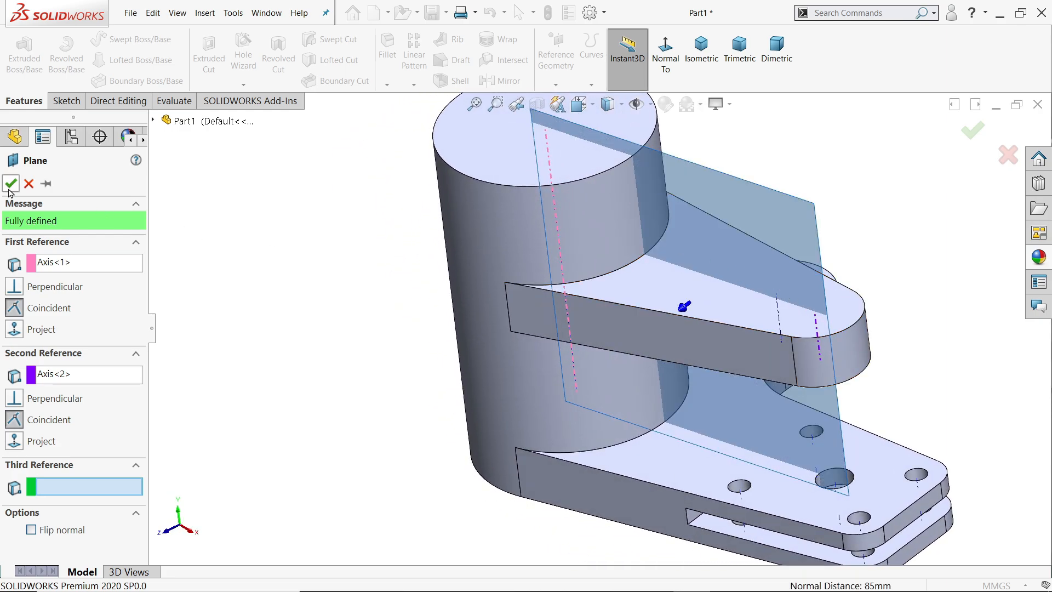
left_click(13, 186)
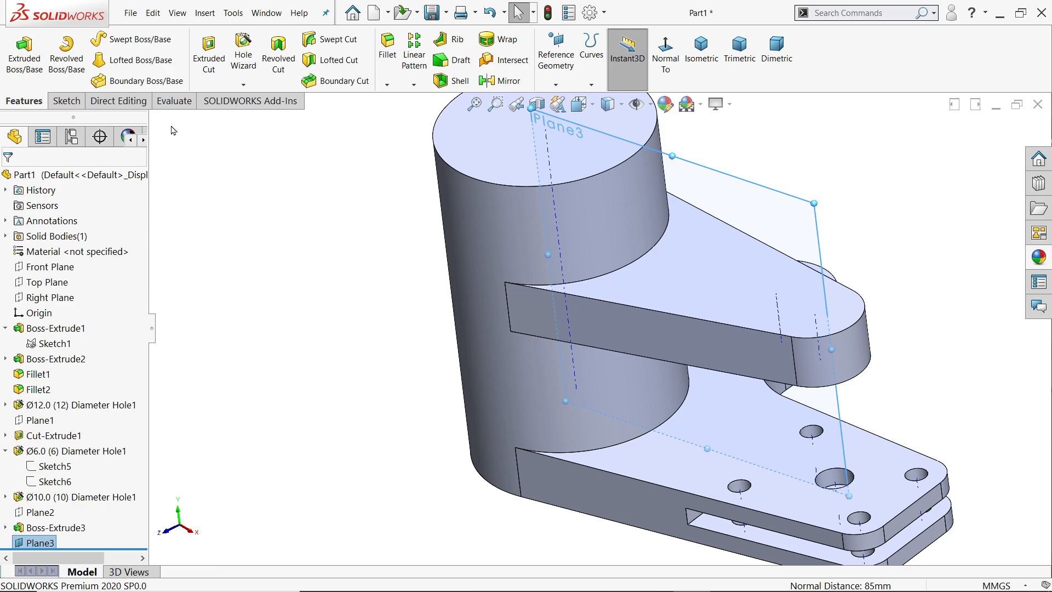
On the new plane, sketch a near-horizontal line about 40 mm long from the second arm's rounded end and a sloping line to its top edge
left_click(66, 101)
left_click(17, 55)
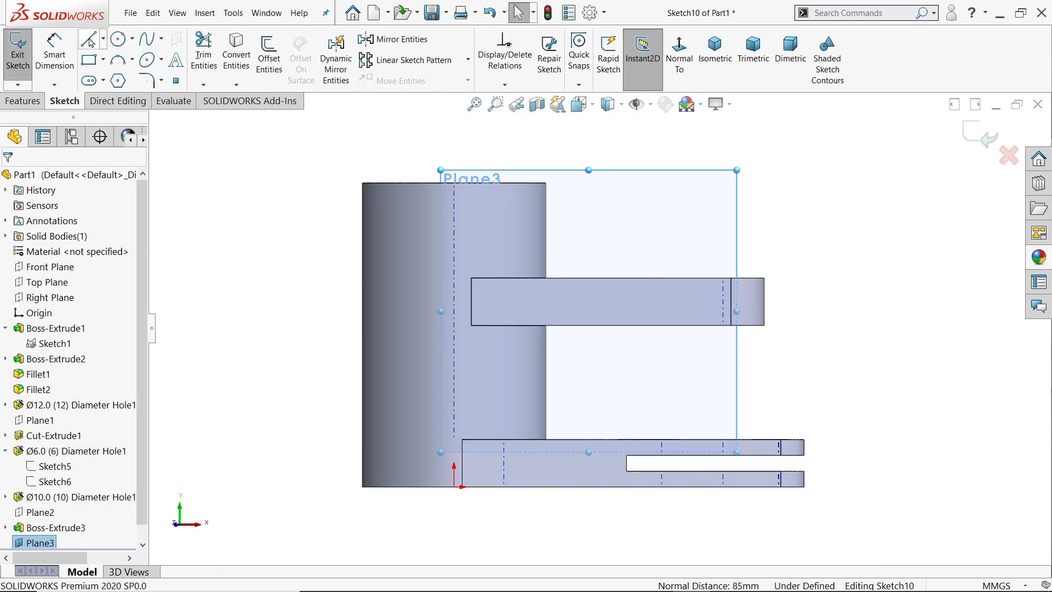
left_click(91, 42)
scroll(594, 252, "down", 5)
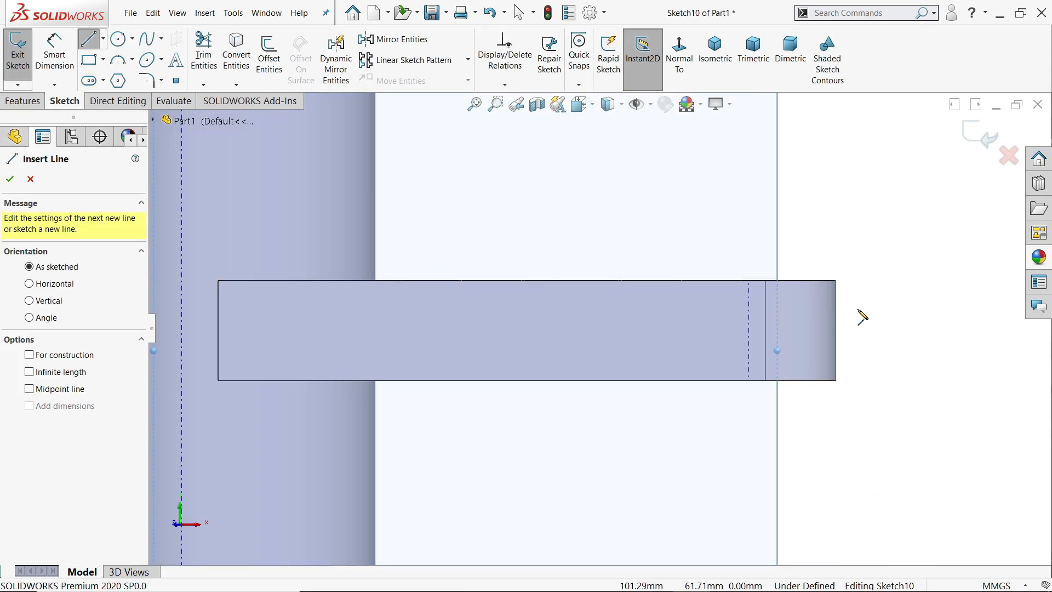
left_click(836, 309)
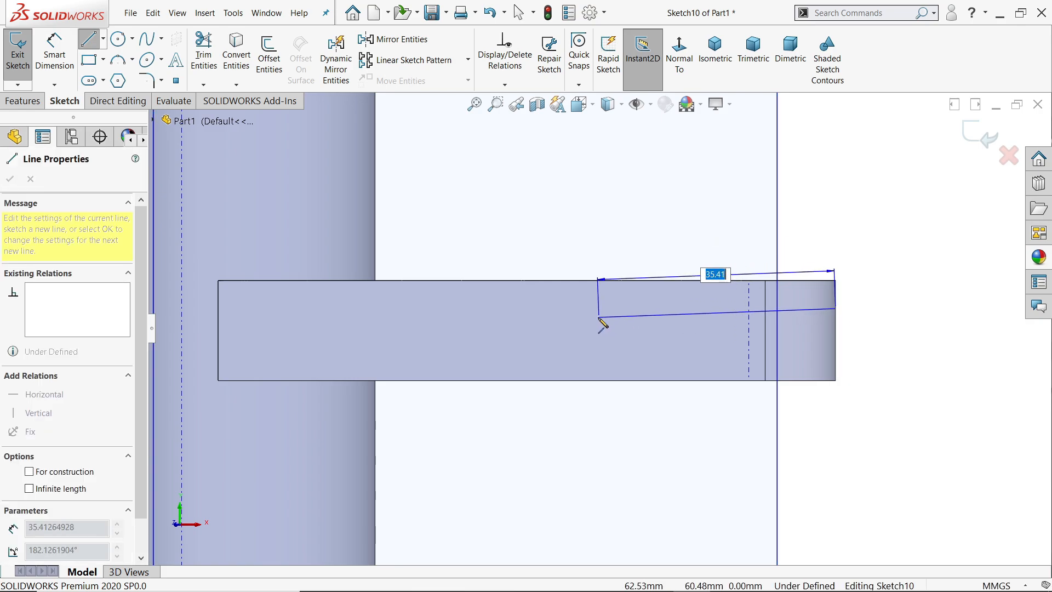
left_click(567, 312)
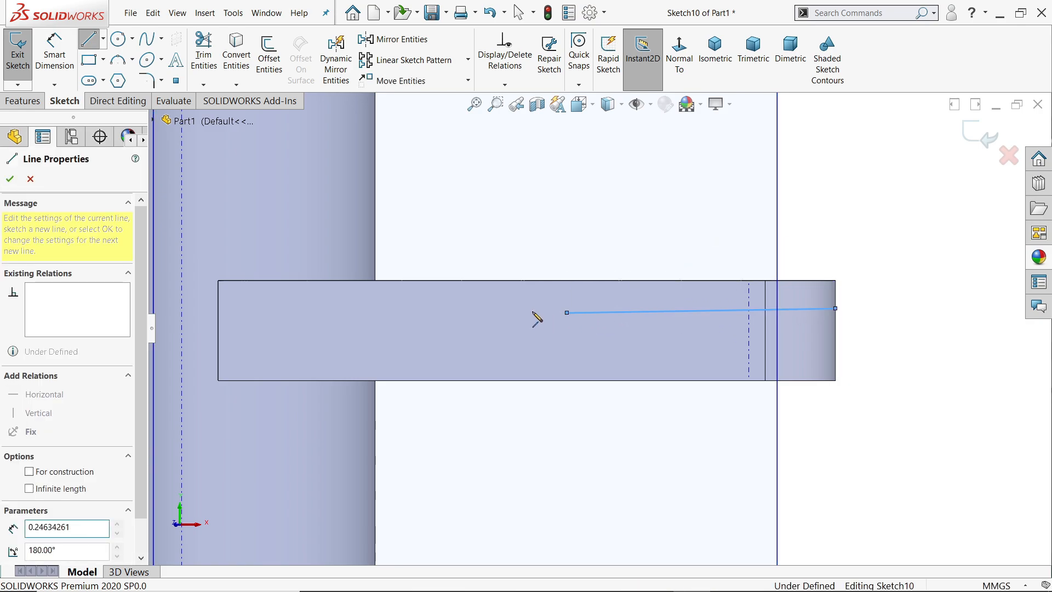
left_click(458, 283)
right_click(470, 195)
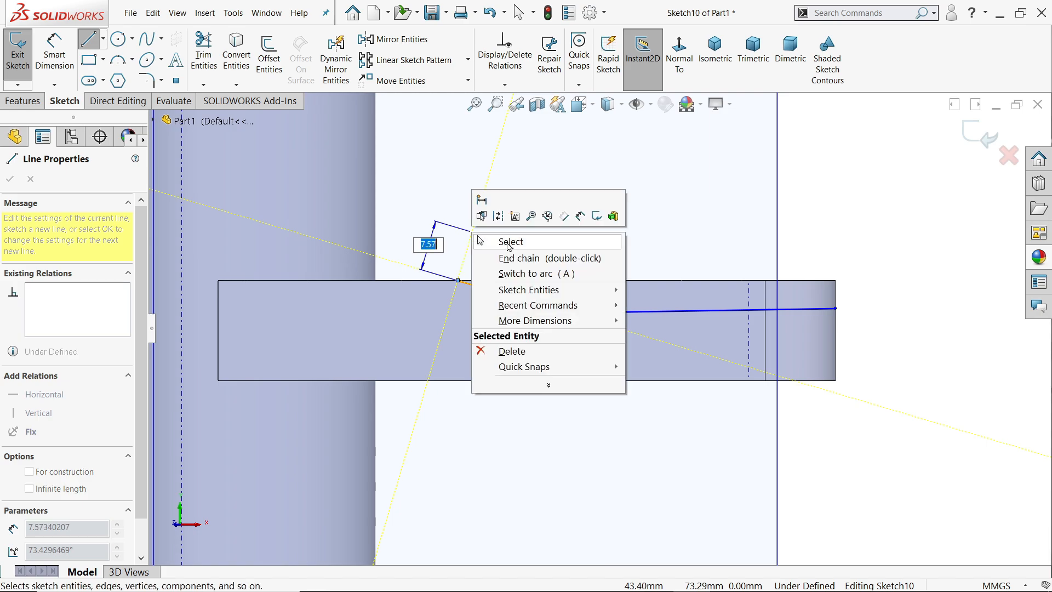
left_click(508, 241)
Dimension the profile's outer endpoint 10 mm above the arm's bottom edge
scroll(570, 344, "up", 4)
scroll(570, 344, "up", 2)
scroll(581, 345, "down", 5)
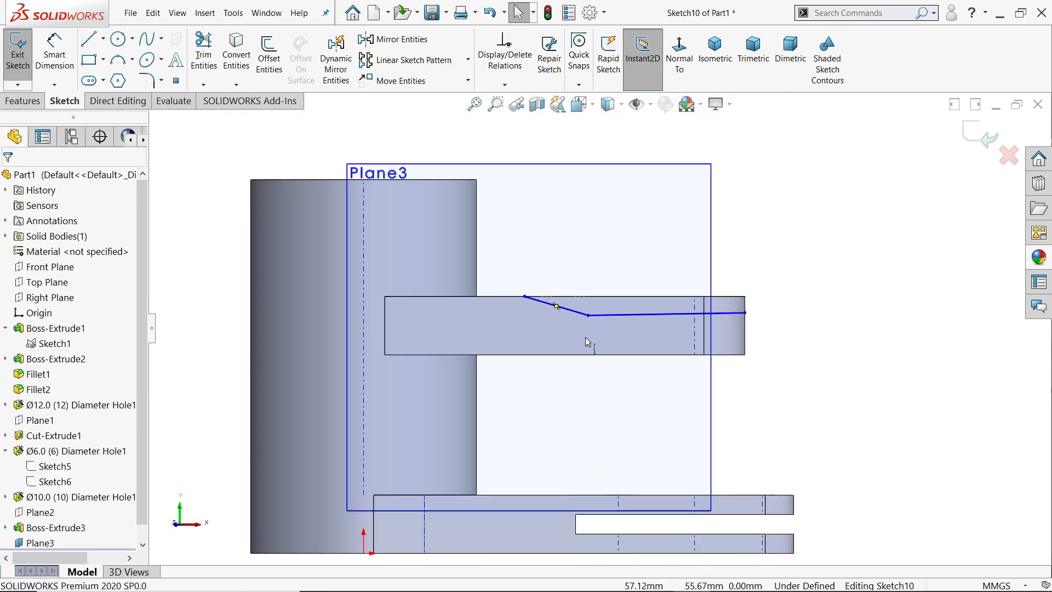
left_click(44, 57)
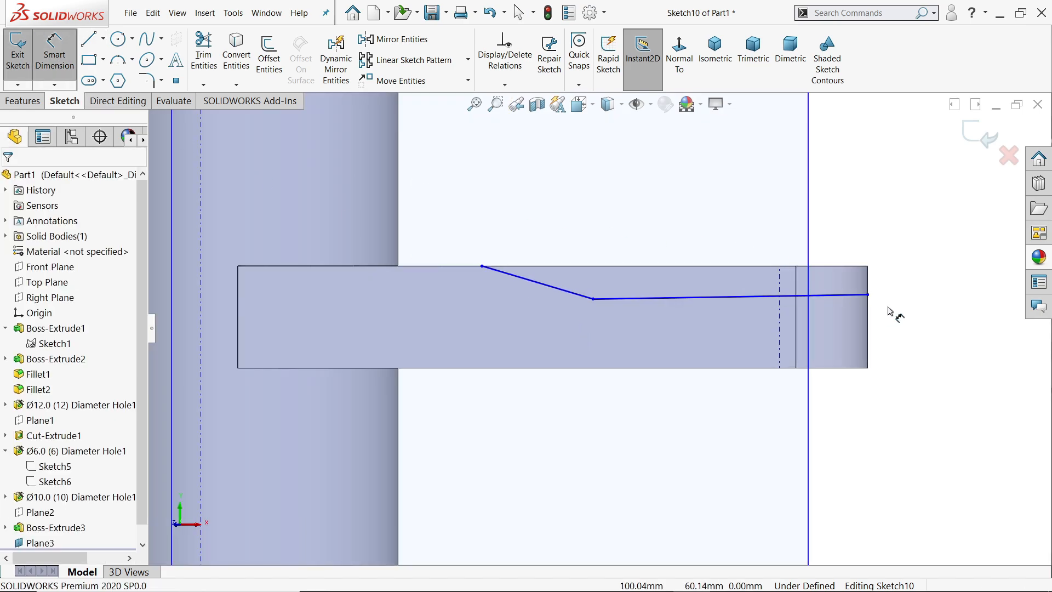
scroll(850, 299, "down", 1)
left_click(850, 294)
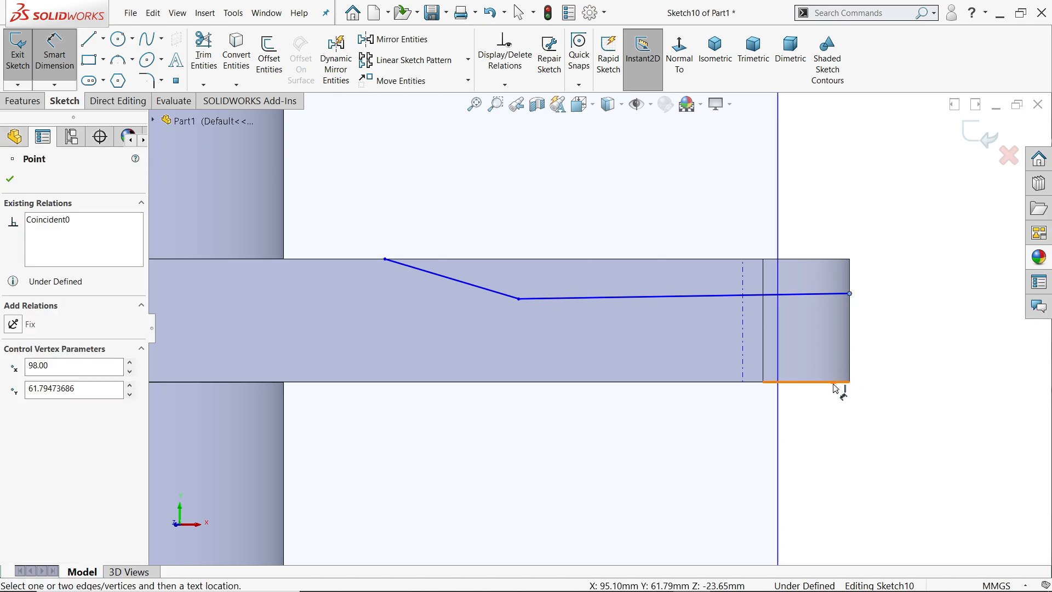
left_click(835, 387)
left_click(884, 340)
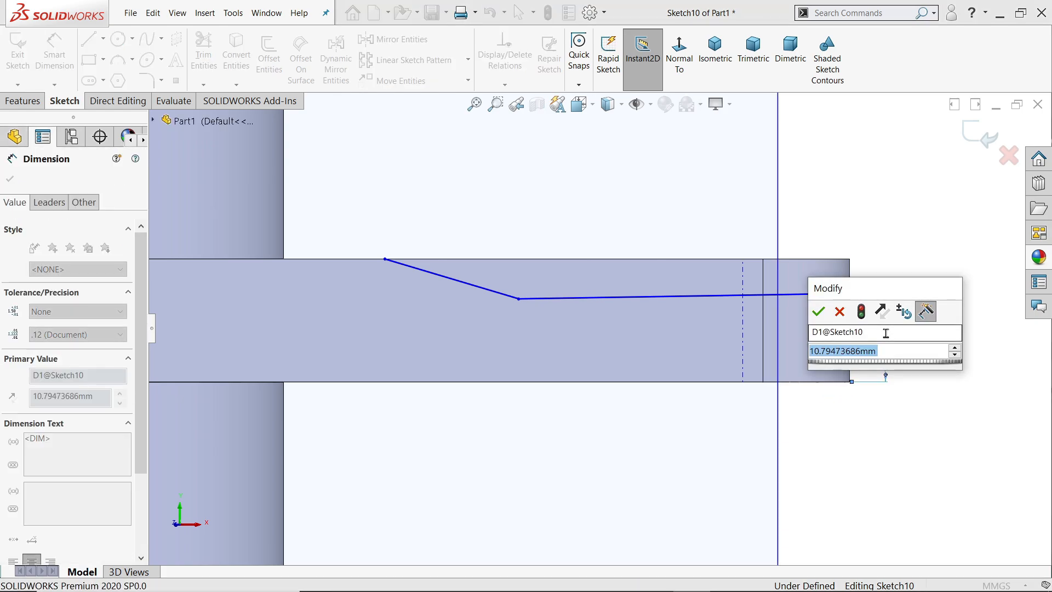
type("10")
key("Return")
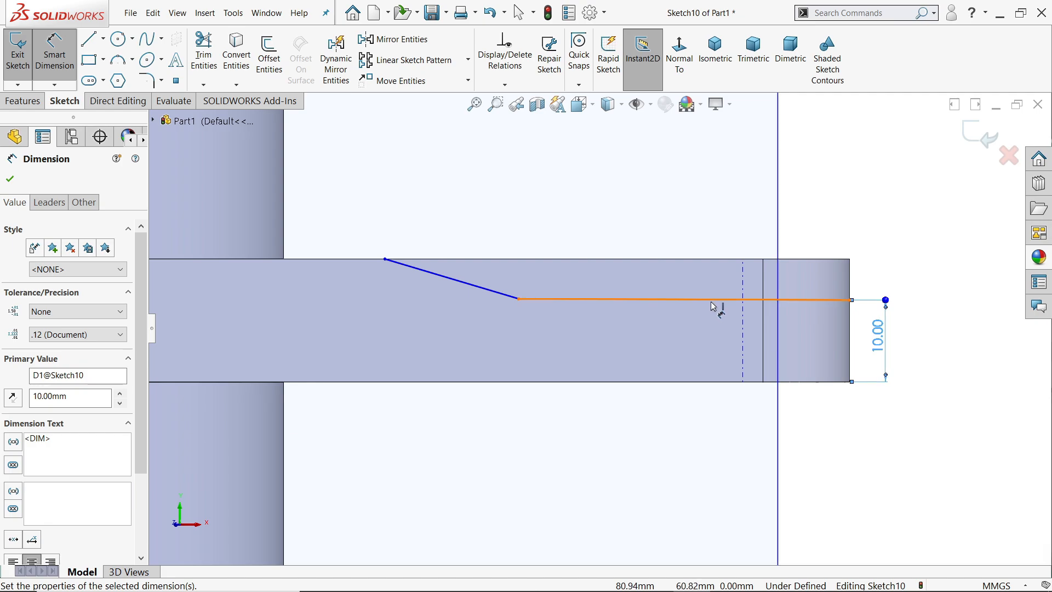
Dimension the near-horizontal line at 43 mm and the sloping line's horizontal span at 15 mm
left_click(713, 301)
left_click(719, 226)
type("43")
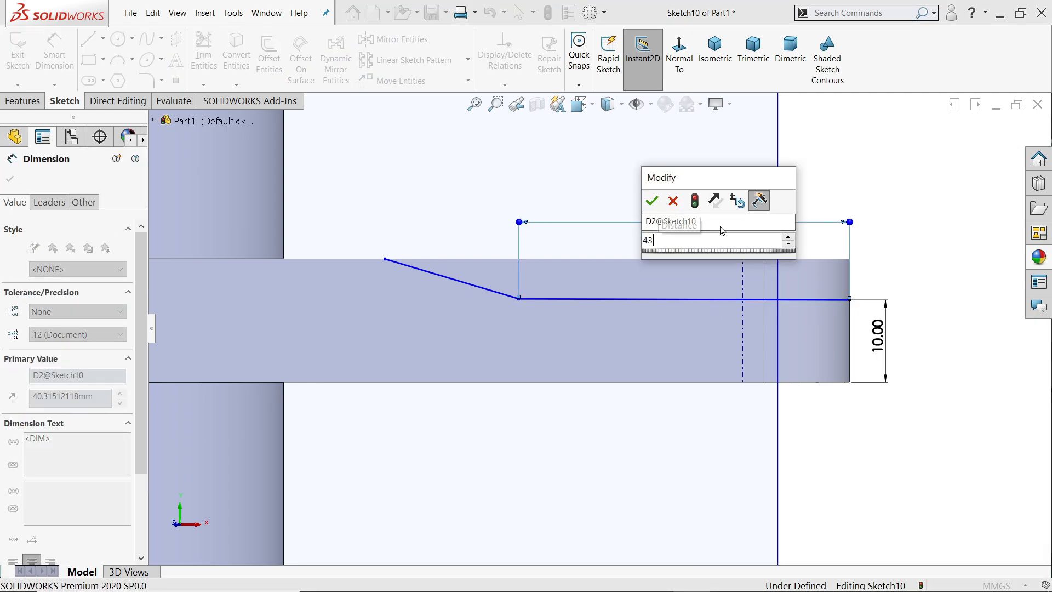
key("Return")
left_click(458, 287)
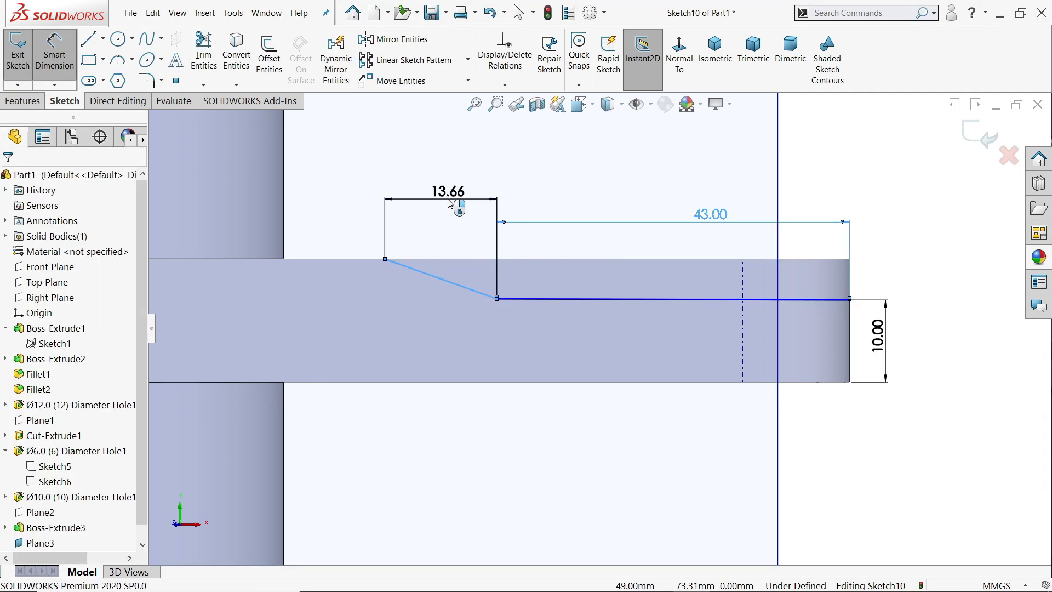
left_click(449, 204)
type("15")
key("Return")
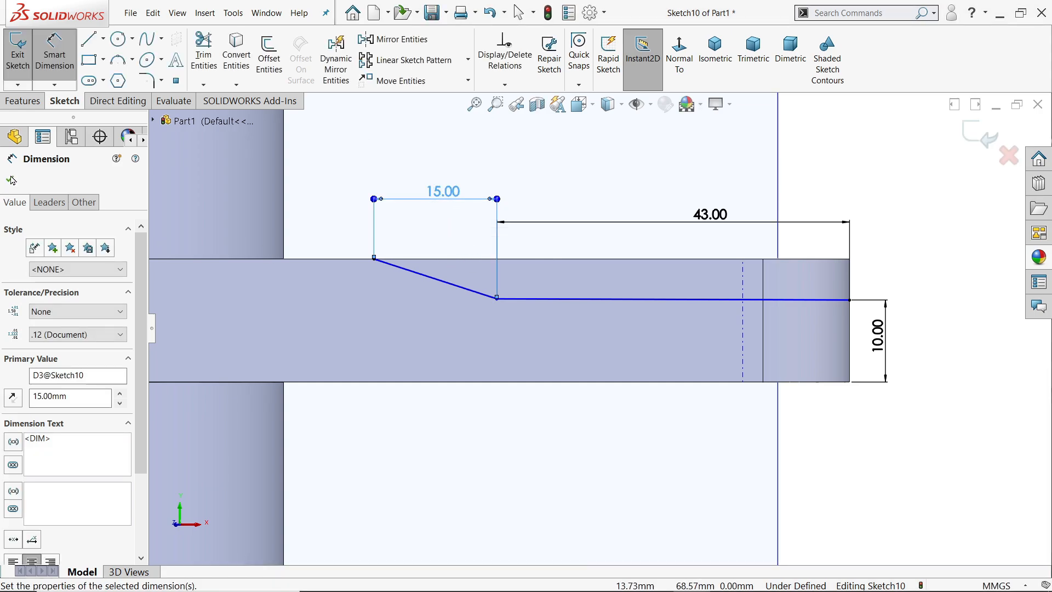
left_click(11, 180)
Add a horizontal relation to the 43 mm line
left_click(615, 300)
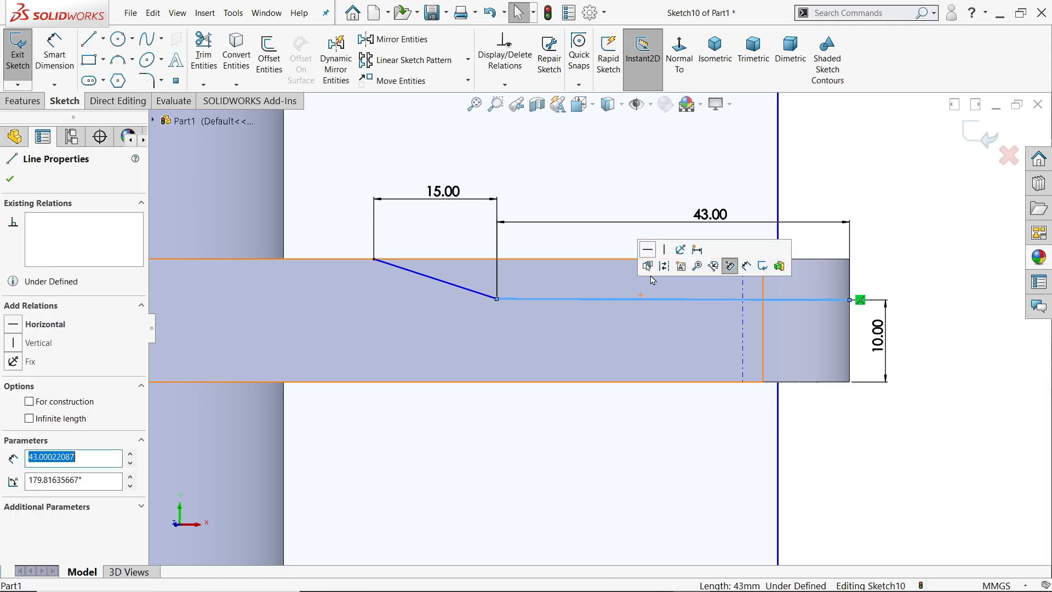
left_click(648, 249)
left_click(623, 160)
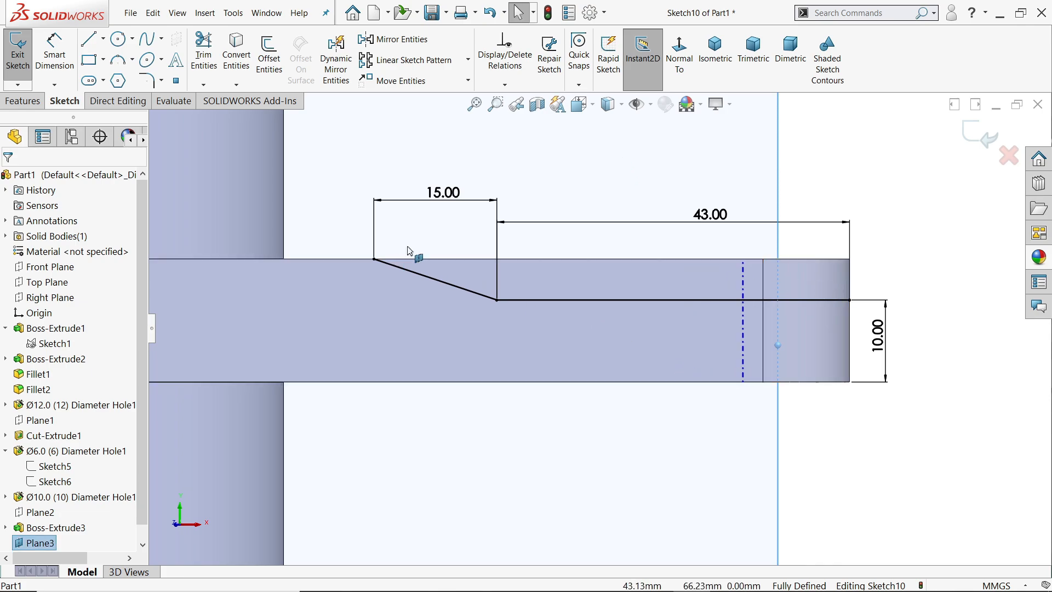
Start an extruded cut from the stepped profile sketch with the end condition Through All - Both
left_click(713, 55)
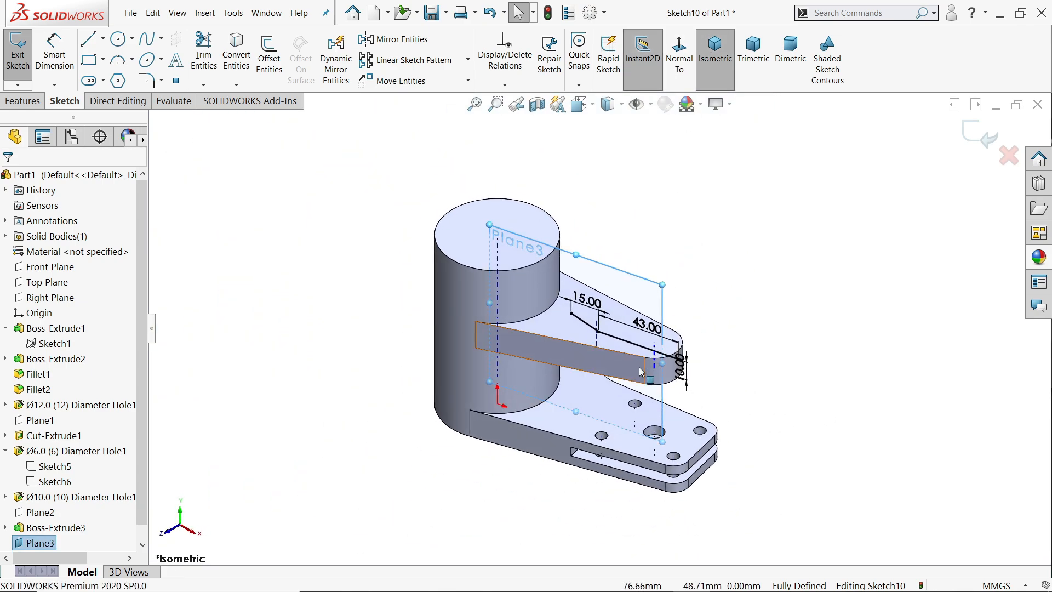
scroll(576, 329, "down", 5)
left_click(21, 101)
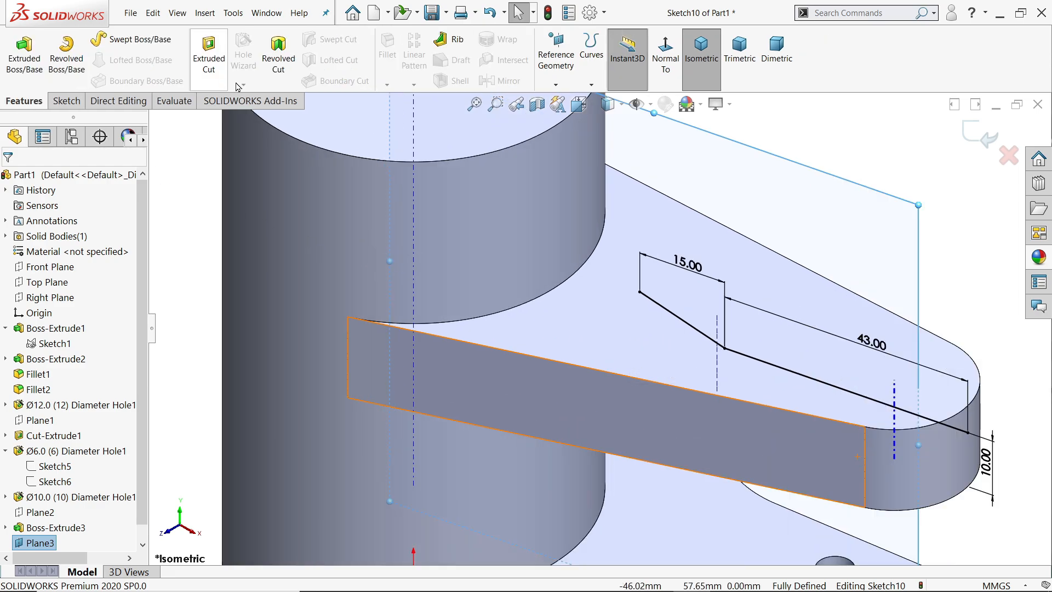
left_click(279, 58)
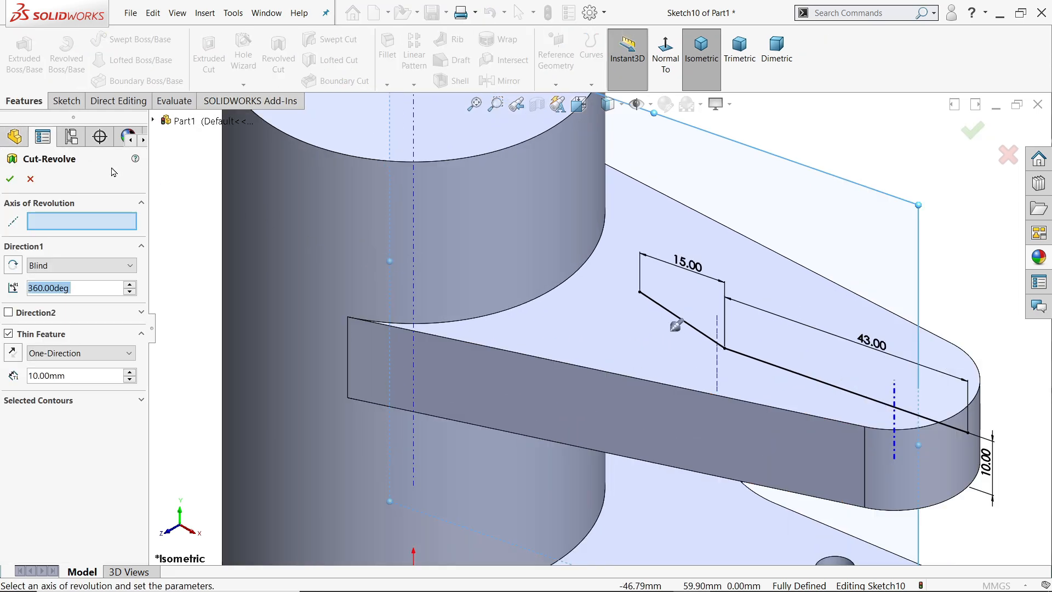
left_click(28, 179)
left_click(209, 58)
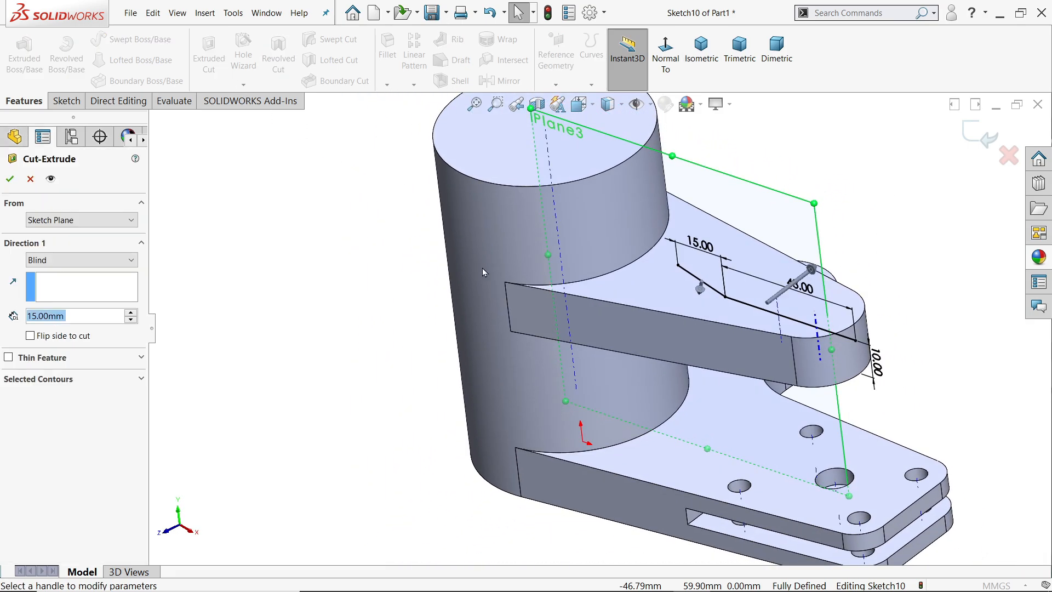
left_click(76, 261)
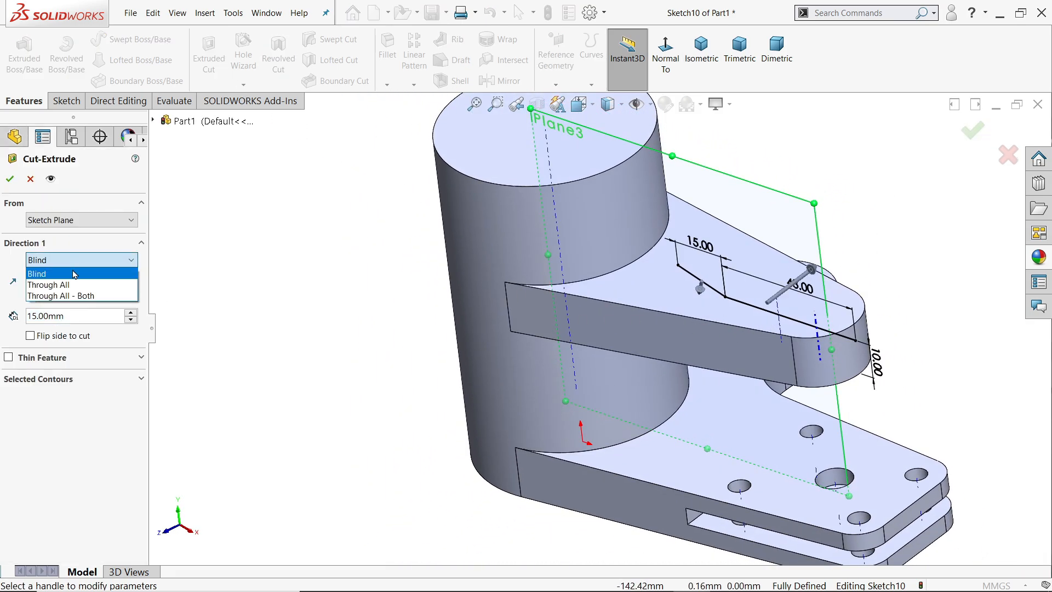
left_click(61, 296)
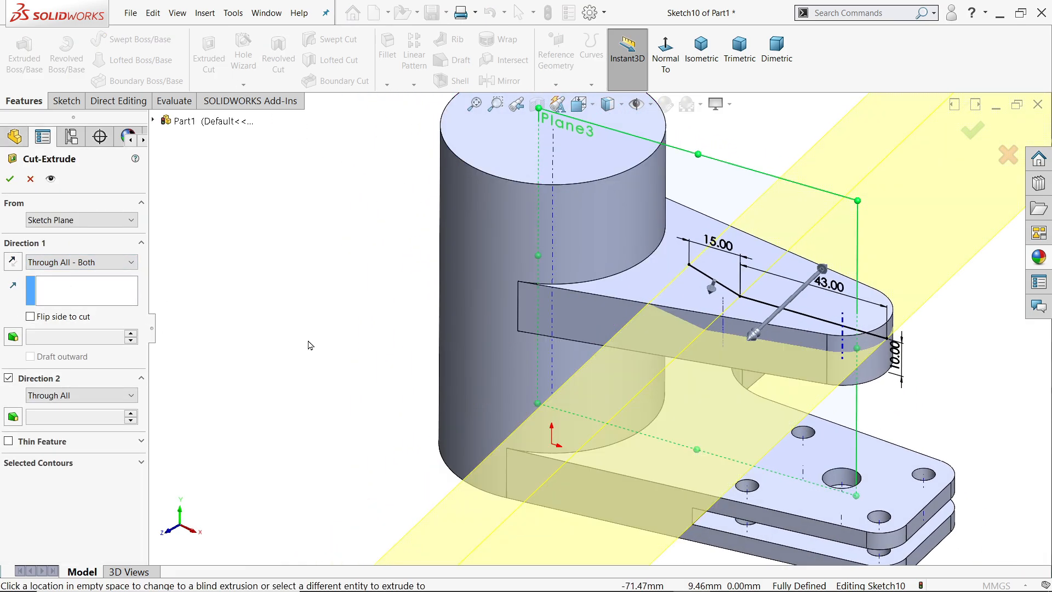
Flip the side to cut so the material above the profile is removed, and complete the cut
scroll(384, 344, "up", 5)
scroll(454, 260, "down", 8)
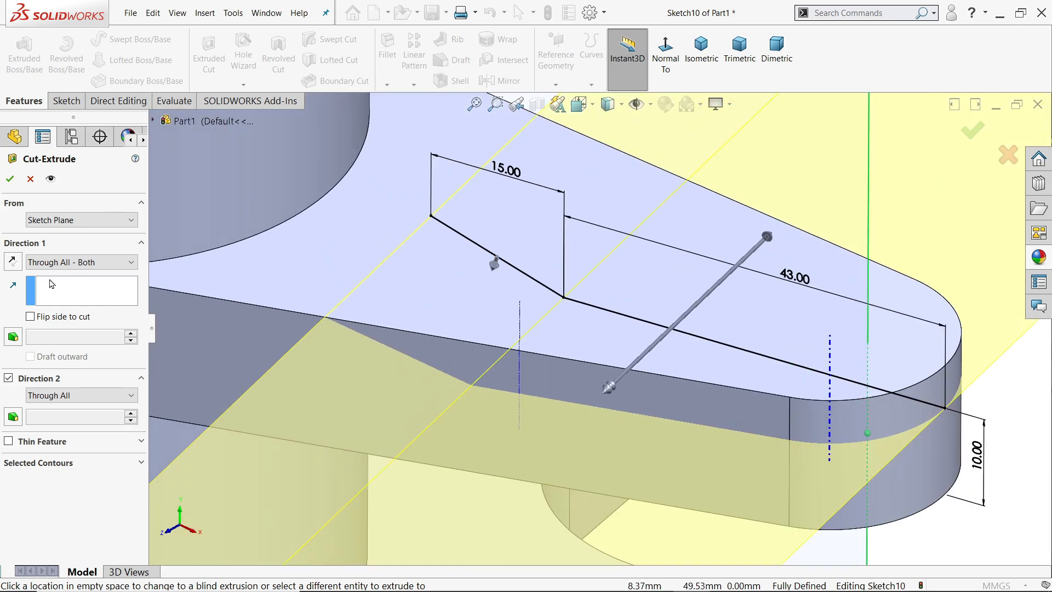
left_click(12, 262)
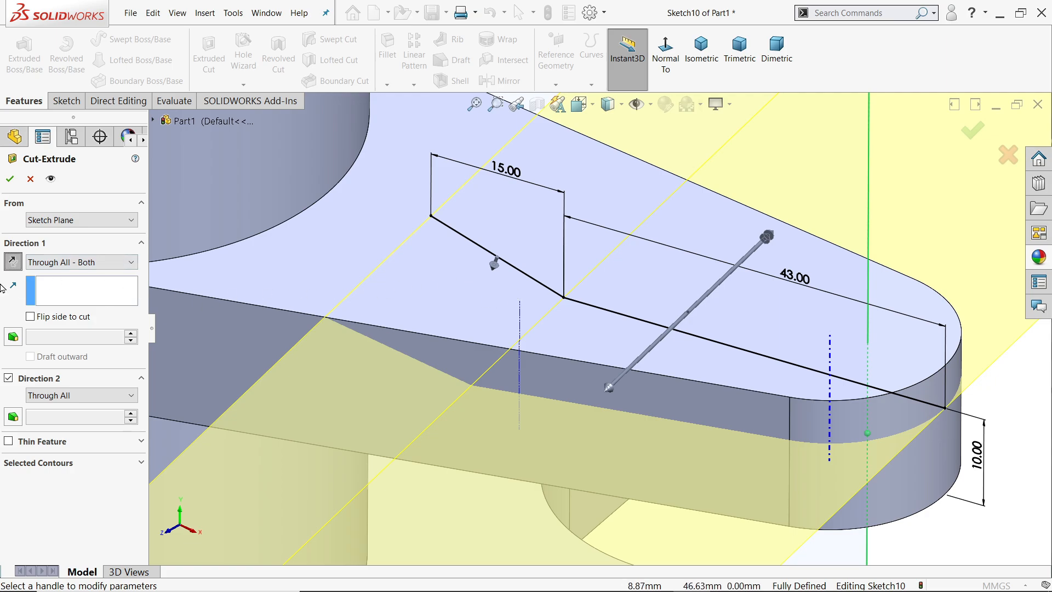
left_click(30, 317)
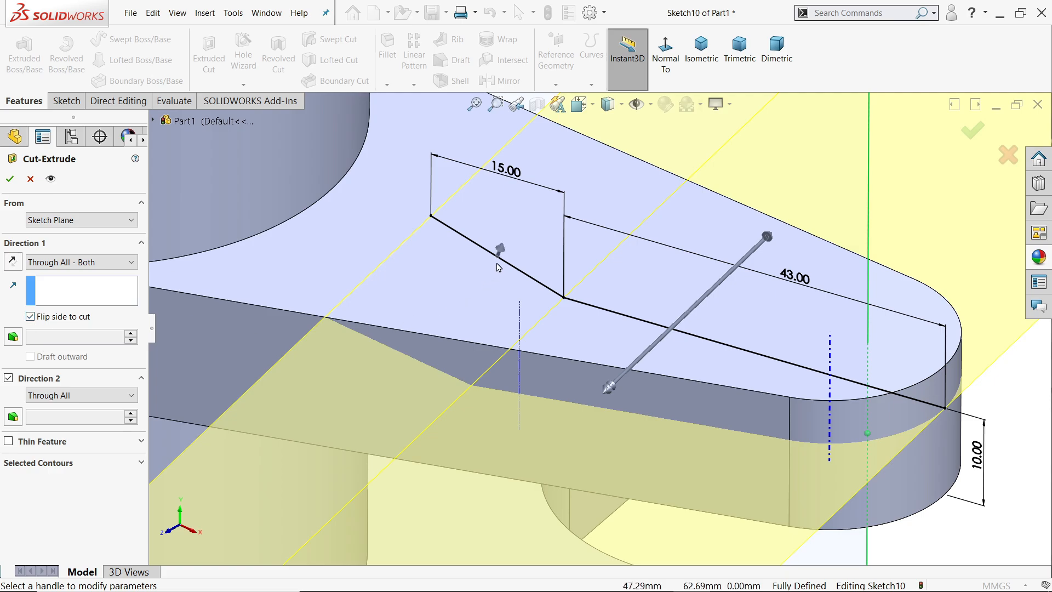
scroll(548, 265, "up", 5)
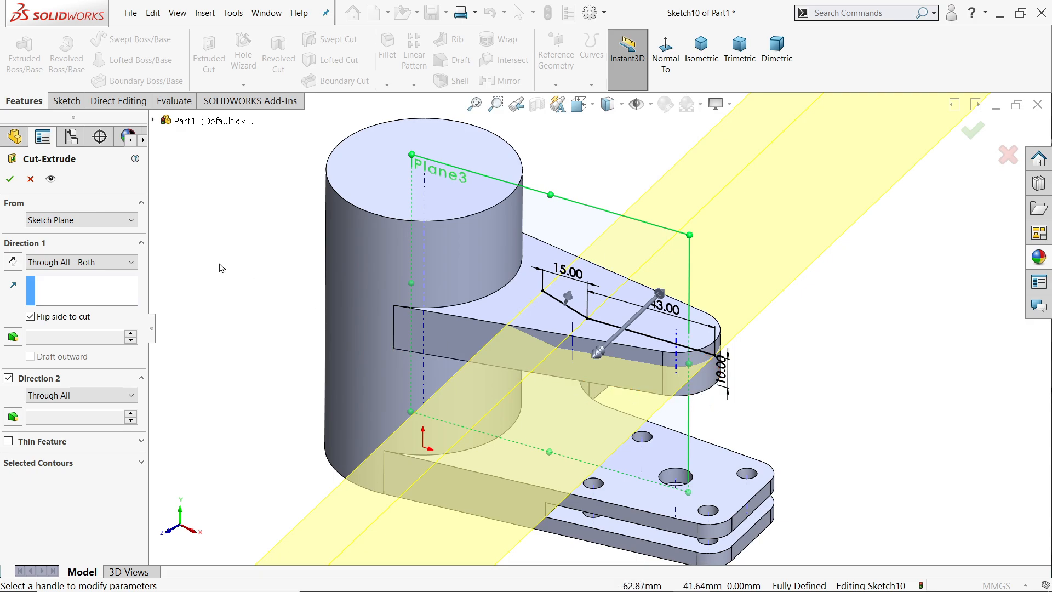
left_click(9, 180)
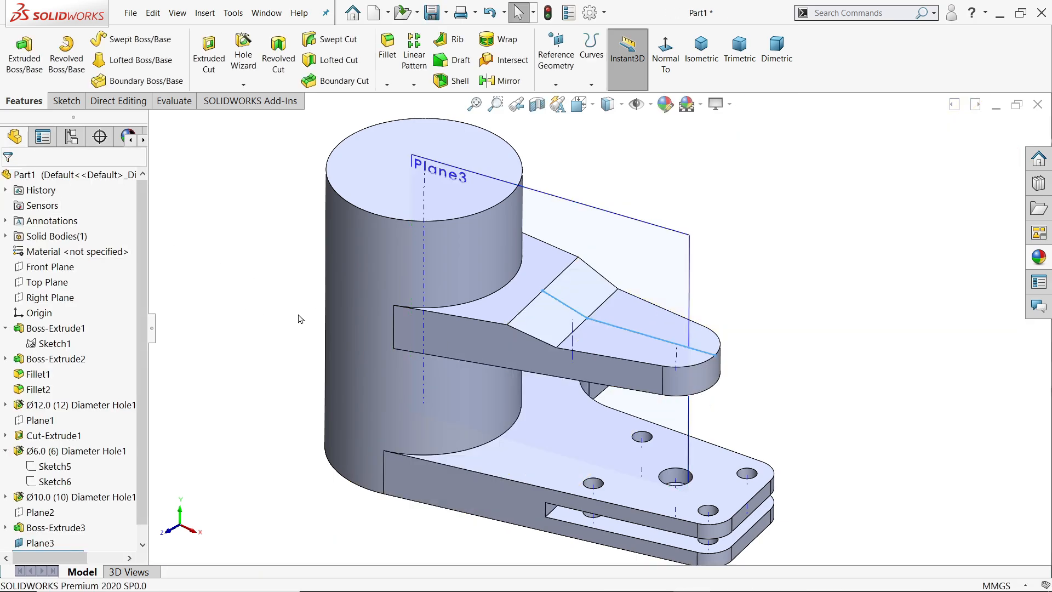
Hide the profile's sketch plane and the temporary axes
middle_click_drag(717, 348, 716, 281)
left_click(693, 259)
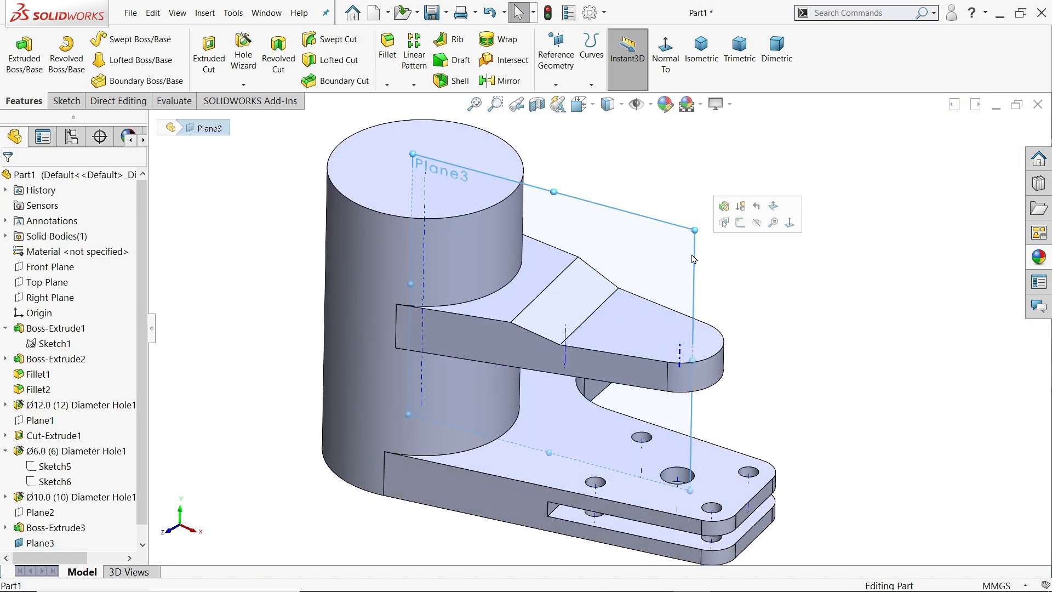
left_click(758, 223)
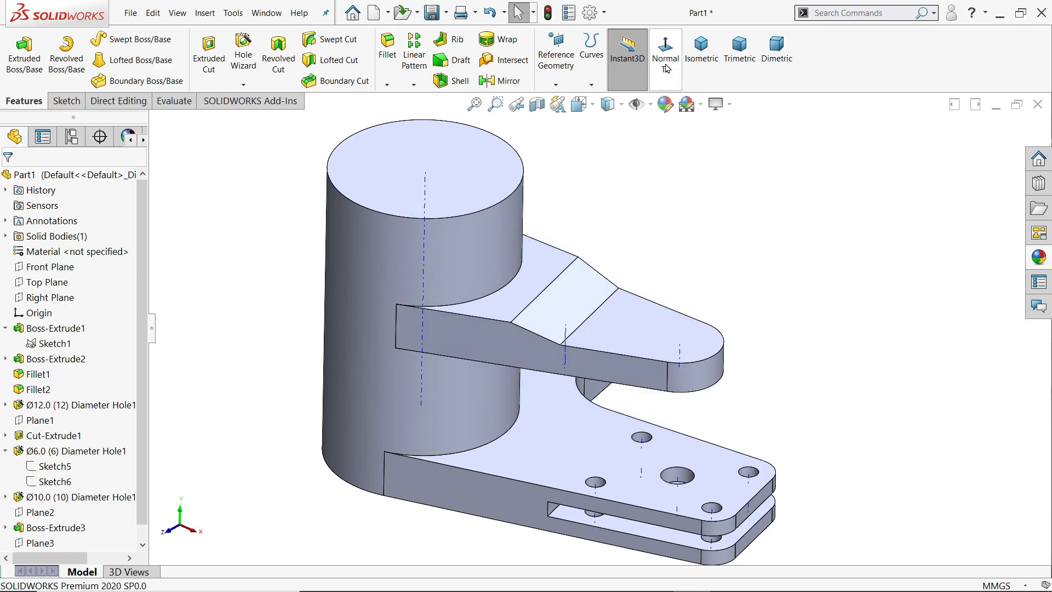
left_click(650, 107)
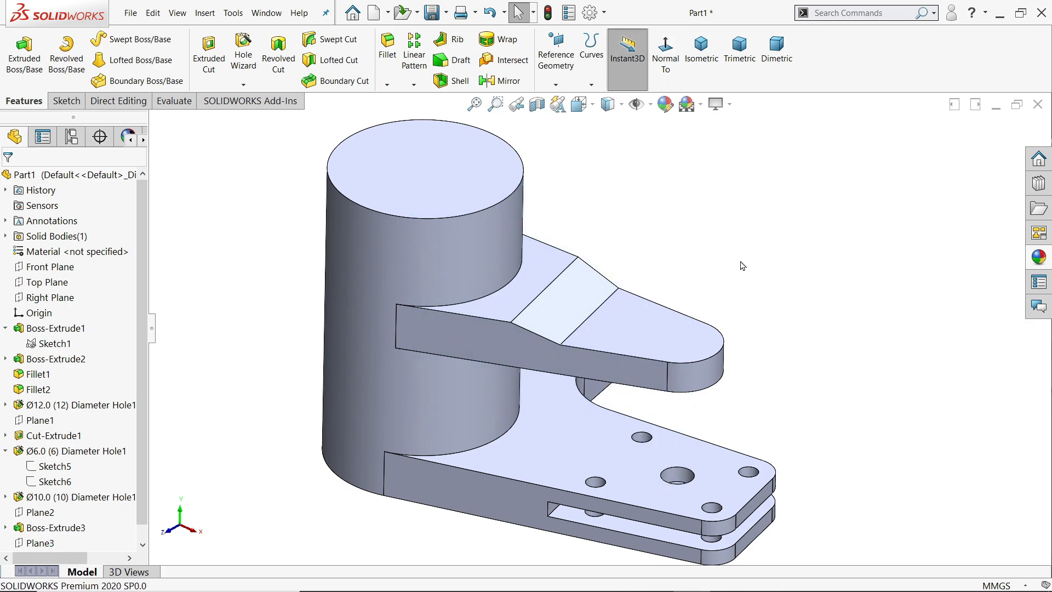
Add a 10 mm DIN drill-size hole, Through All, at the arc centre of the upper arm's rounded end
scroll(689, 309, "down", 3)
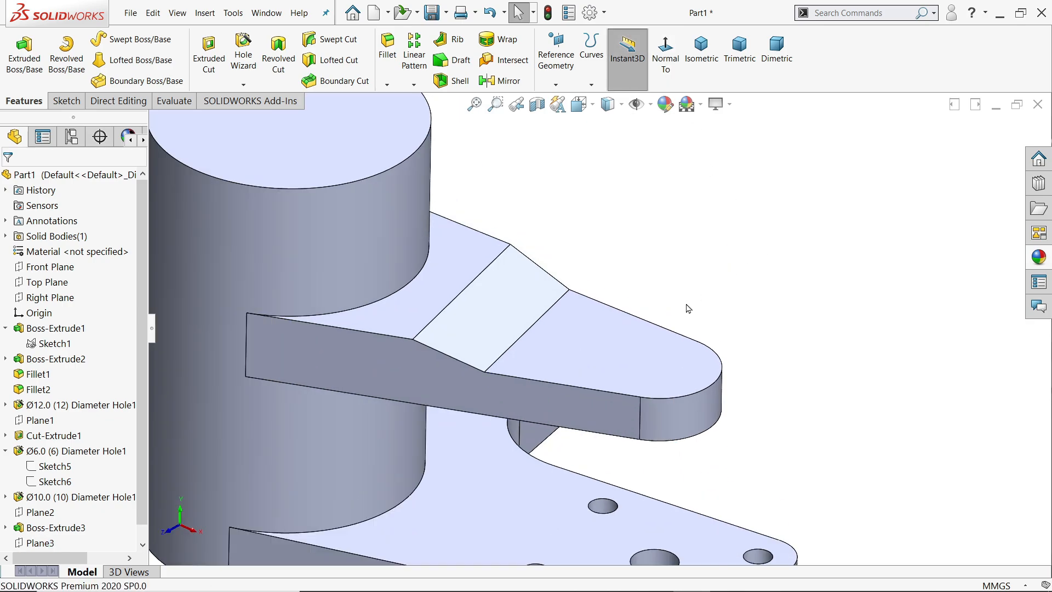
left_click(243, 53)
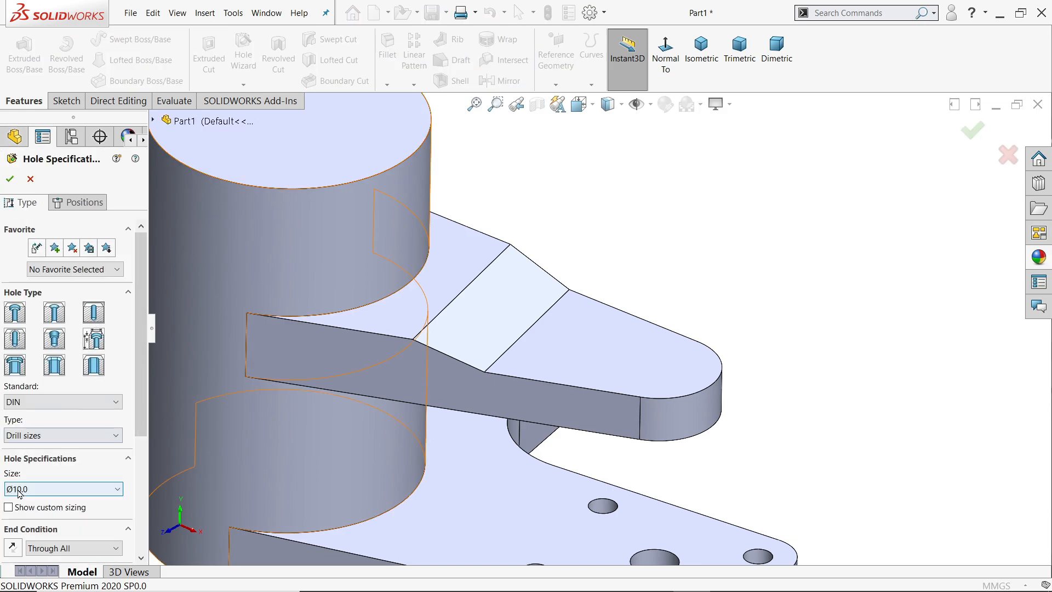
left_click(88, 205)
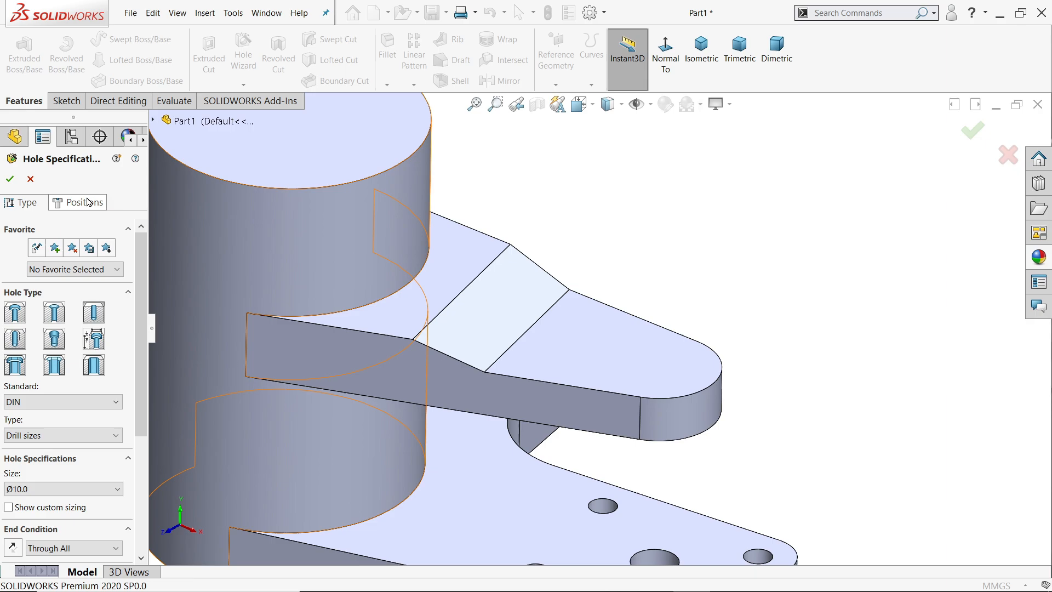
left_click(711, 378)
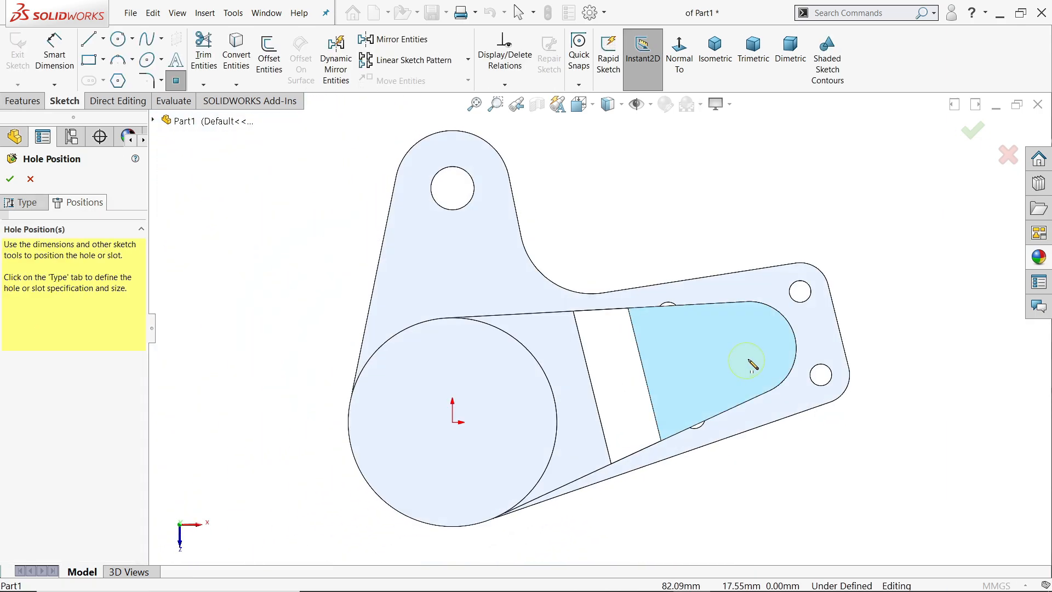
scroll(794, 372, "down", 5)
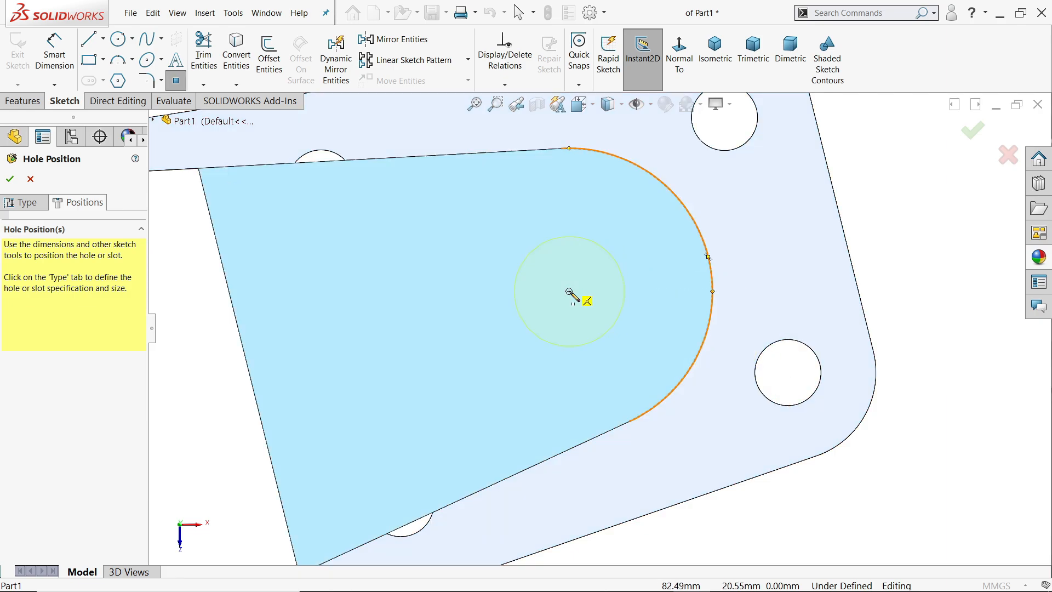
left_click(572, 293)
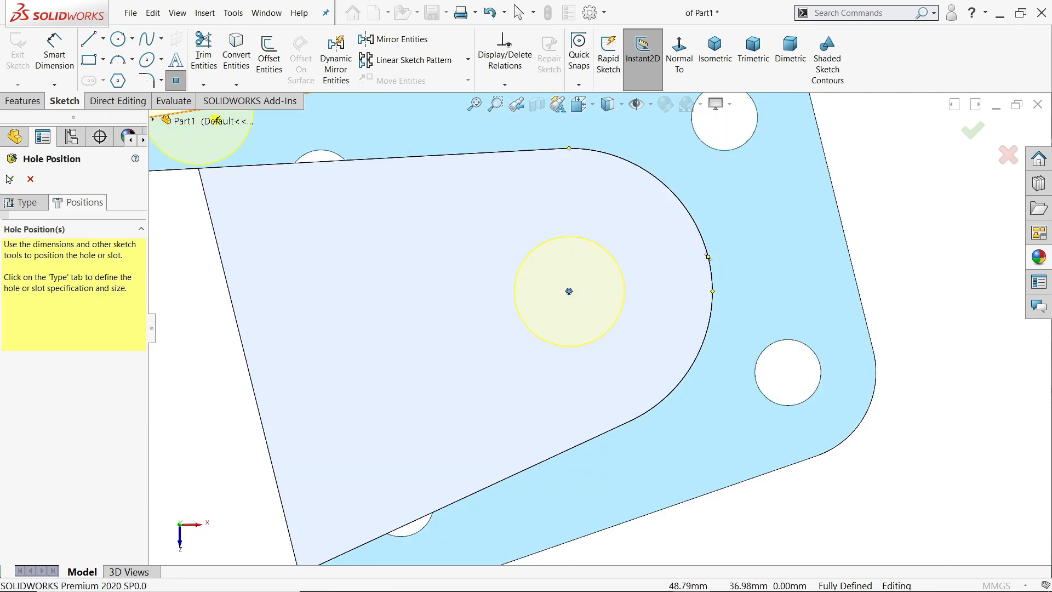
left_click(702, 50)
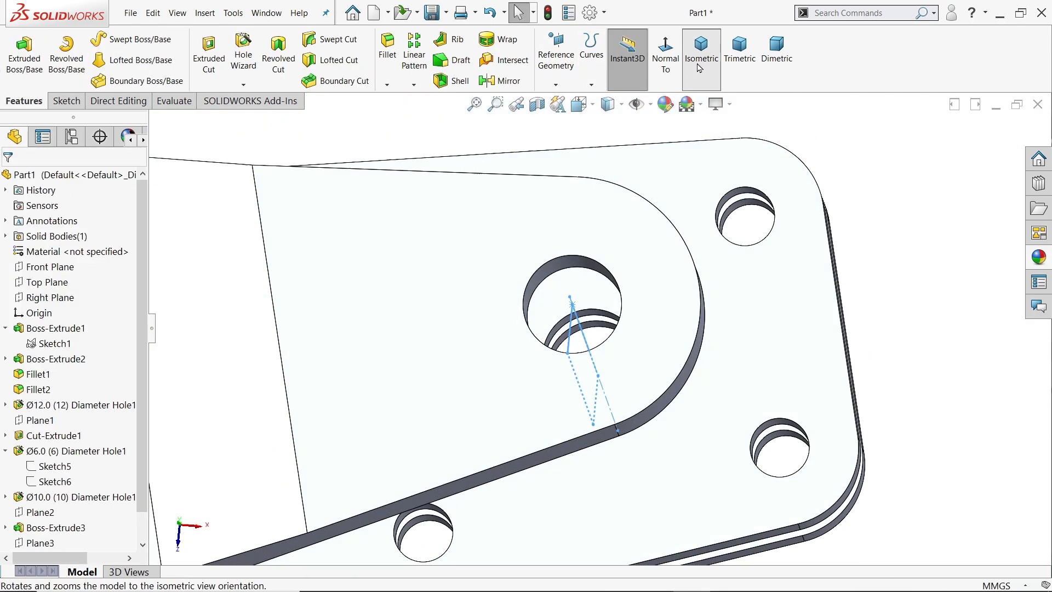
Edit the upper arm's 10 mm hole and set its end condition to Up To Next
scroll(716, 336, "down", 5)
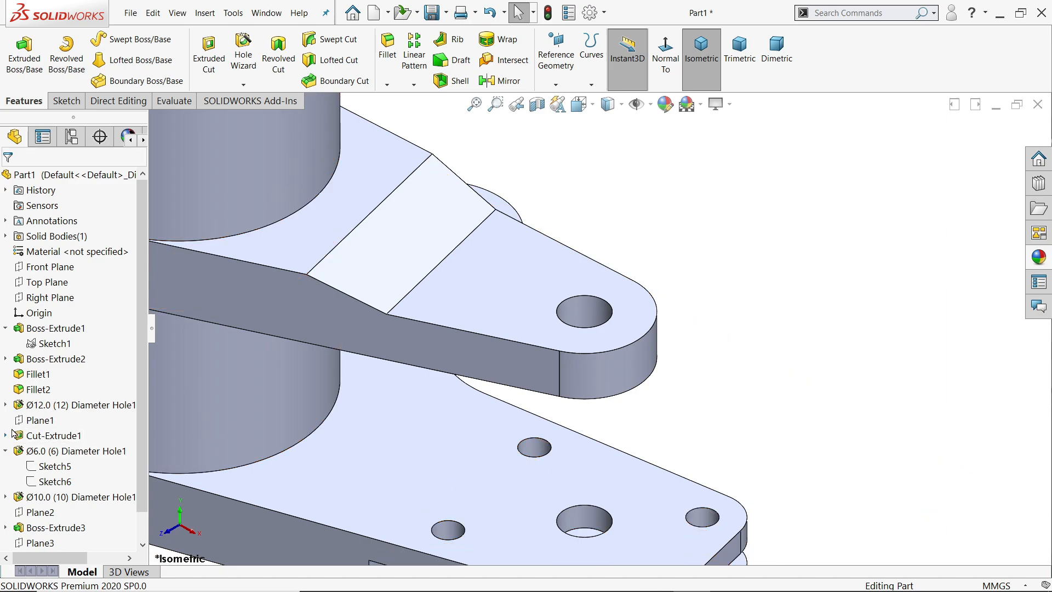
scroll(49, 493, "down", 1)
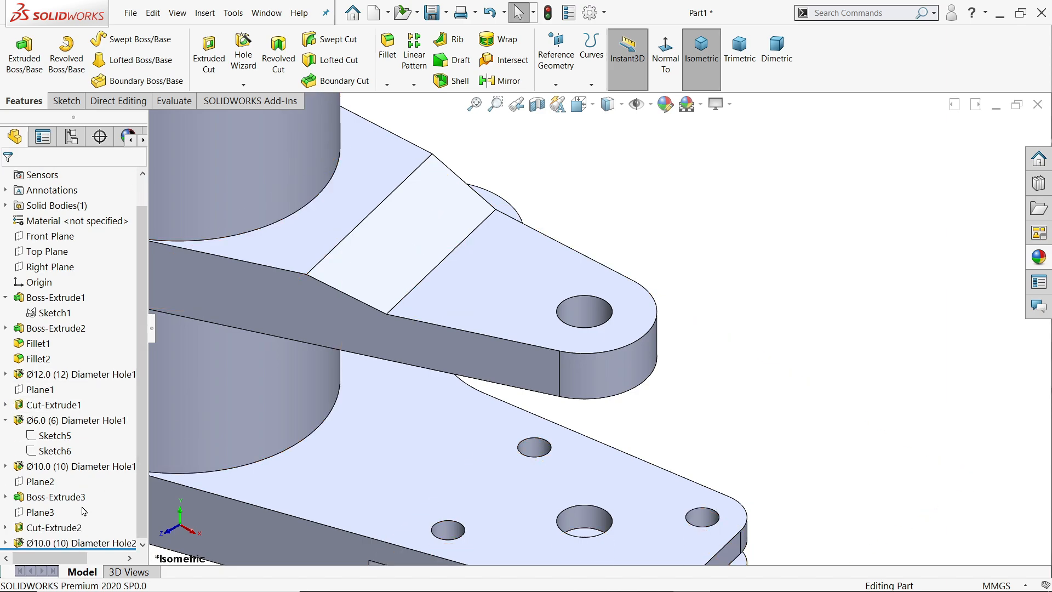
left_click(18, 544)
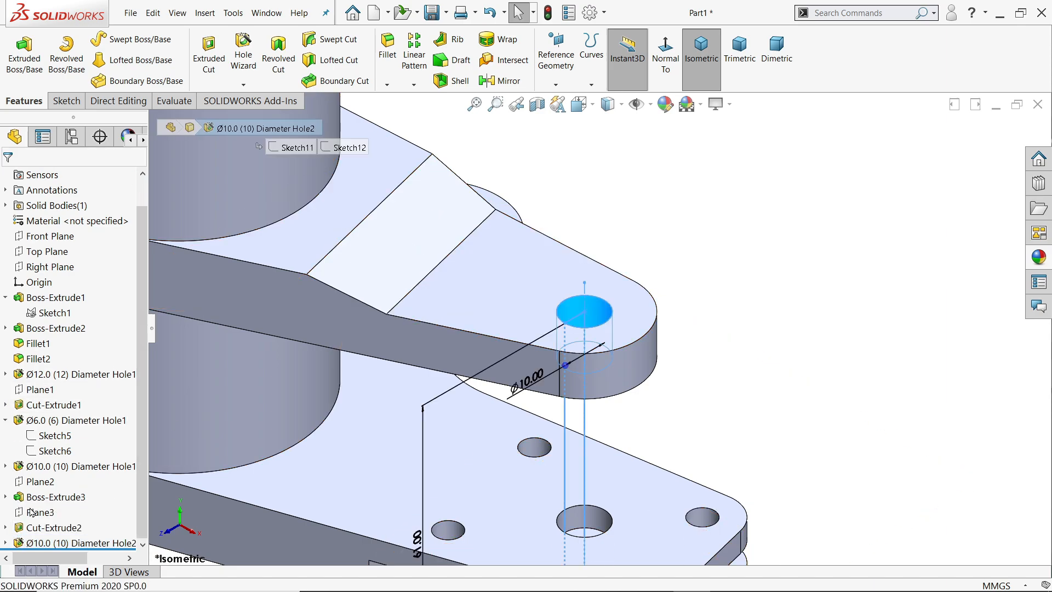
scroll(755, 415, "up", 3)
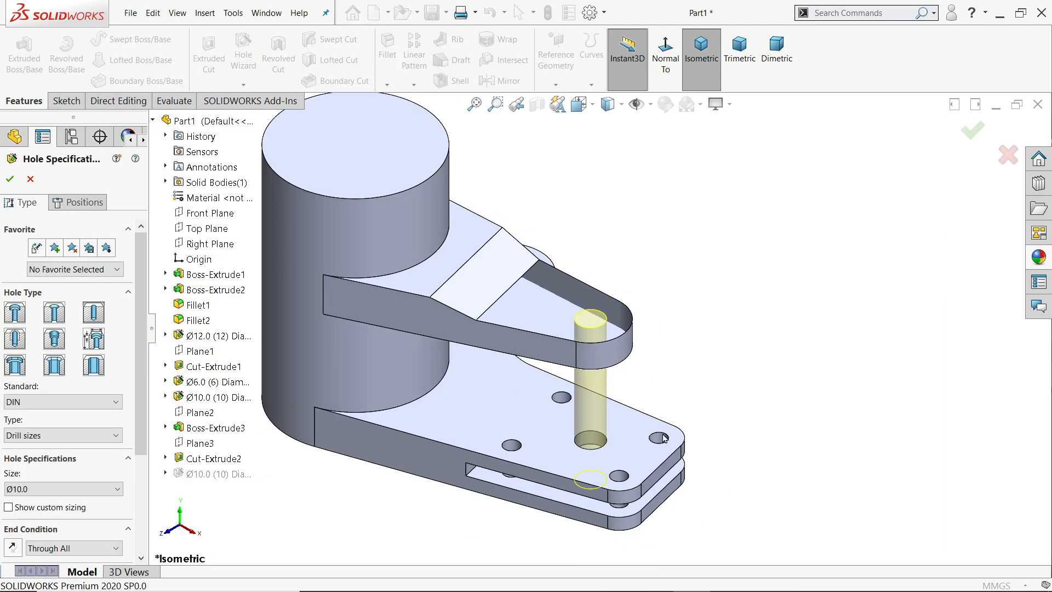
scroll(599, 456, "down", 2)
scroll(72, 414, "down", 3)
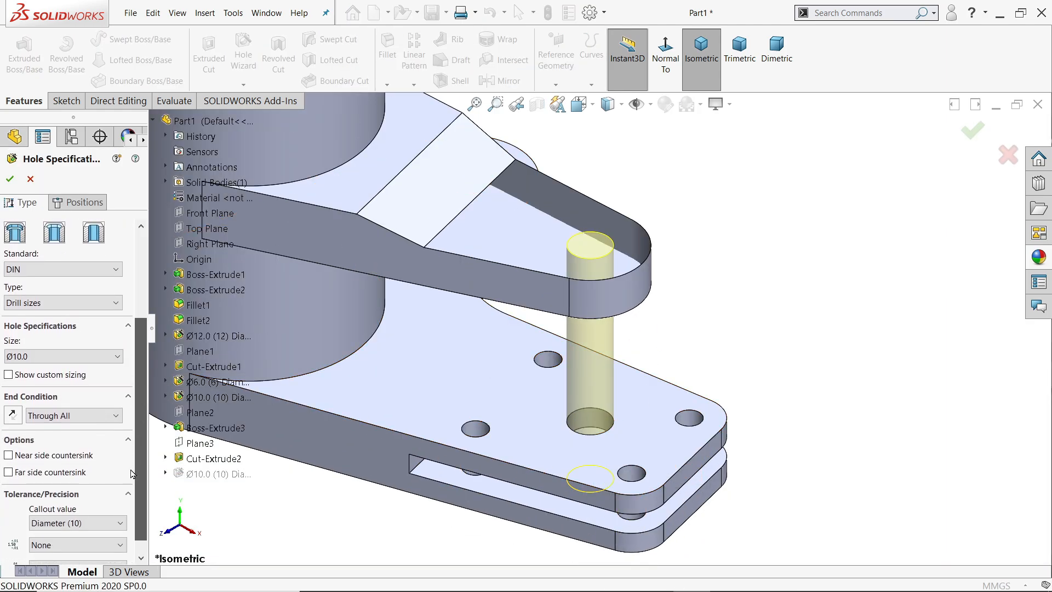
left_click(72, 404)
left_click(68, 437)
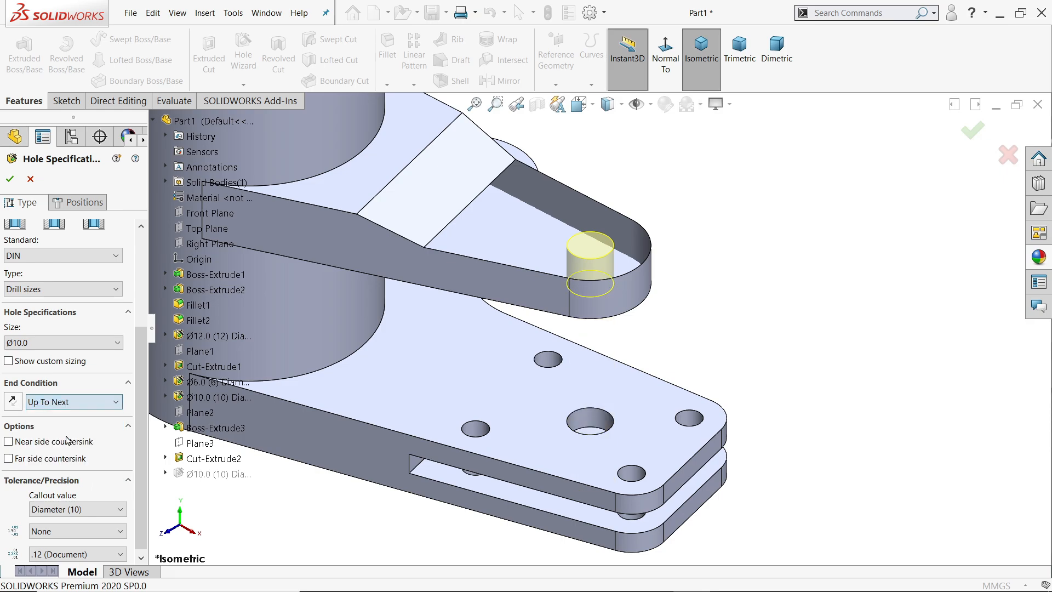
middle_click_drag(698, 338, 731, 181)
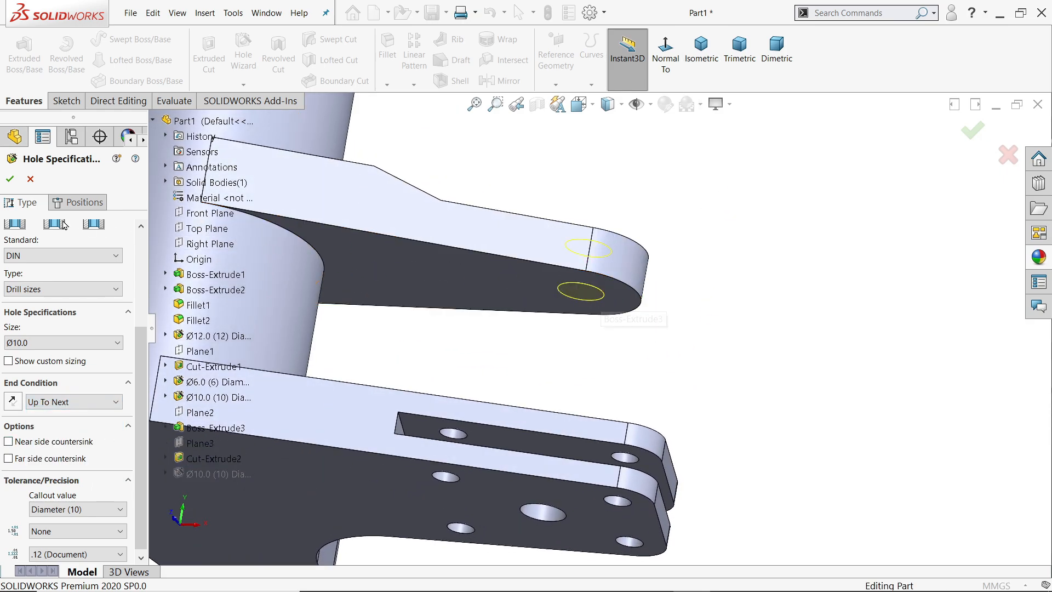
left_click(11, 184)
middle_click_drag(669, 205, 634, 332)
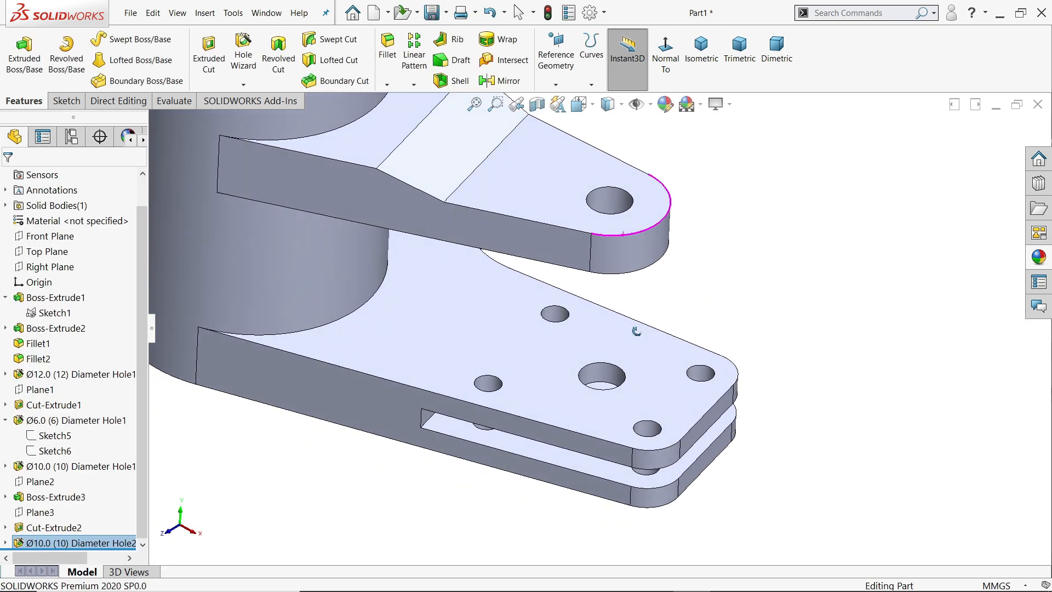
Start a chamfer on the top edge of the upper arm's 10 mm hole
scroll(624, 126, "down", 4)
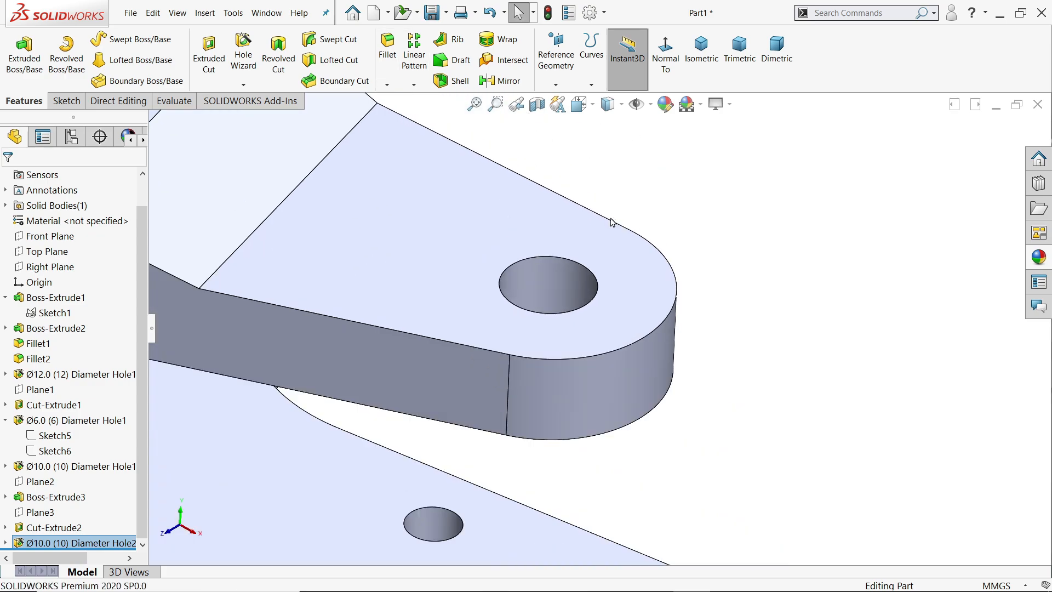
left_click(583, 270)
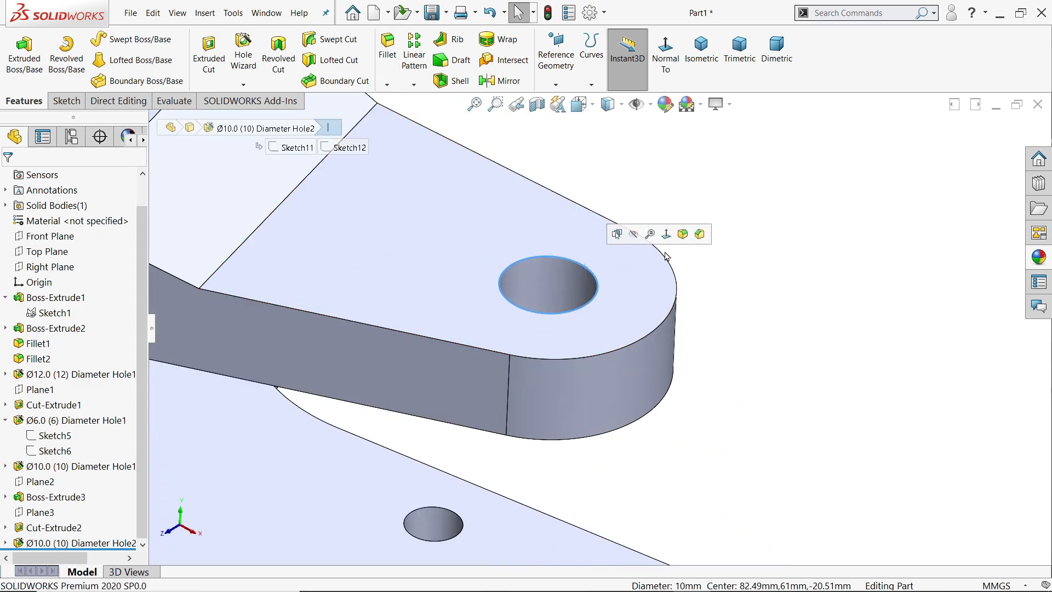
left_click(700, 235)
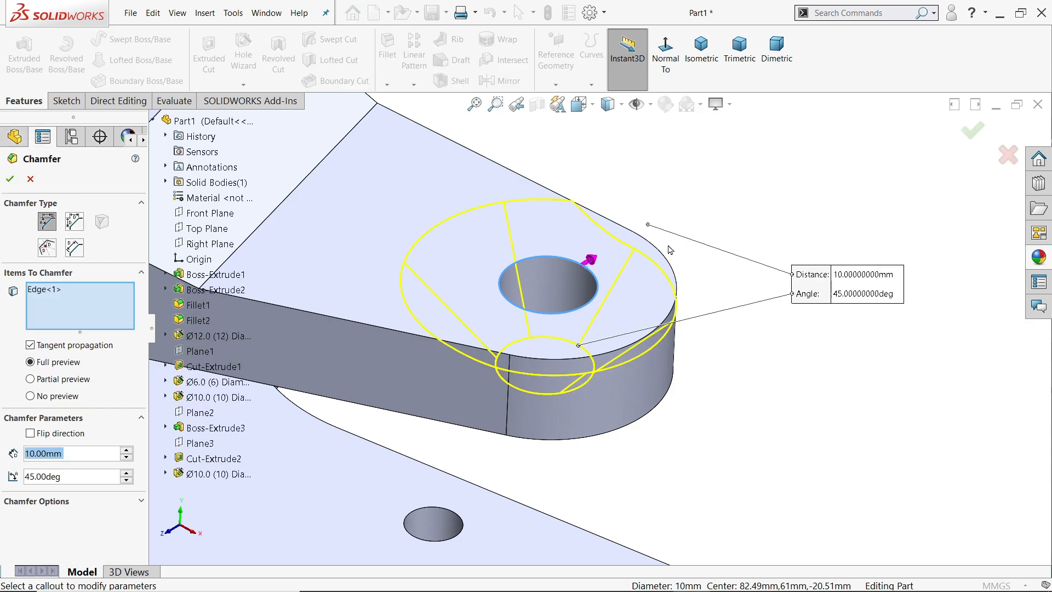
Chamfer the top edge of the upper arm's 10 mm hole by 0.5 mm at 45 degrees
type("0.5")
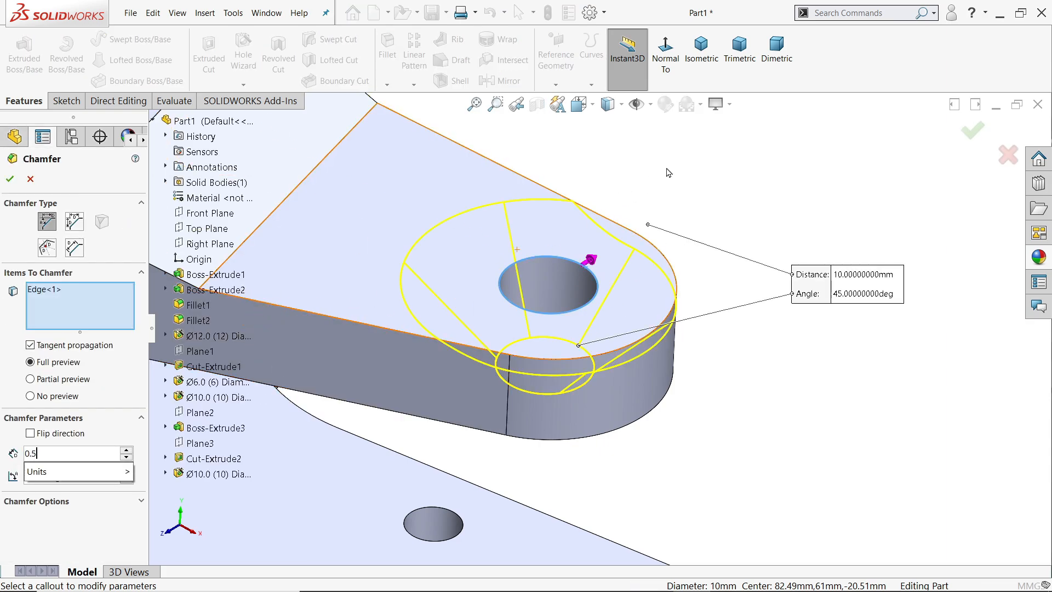
key("Return")
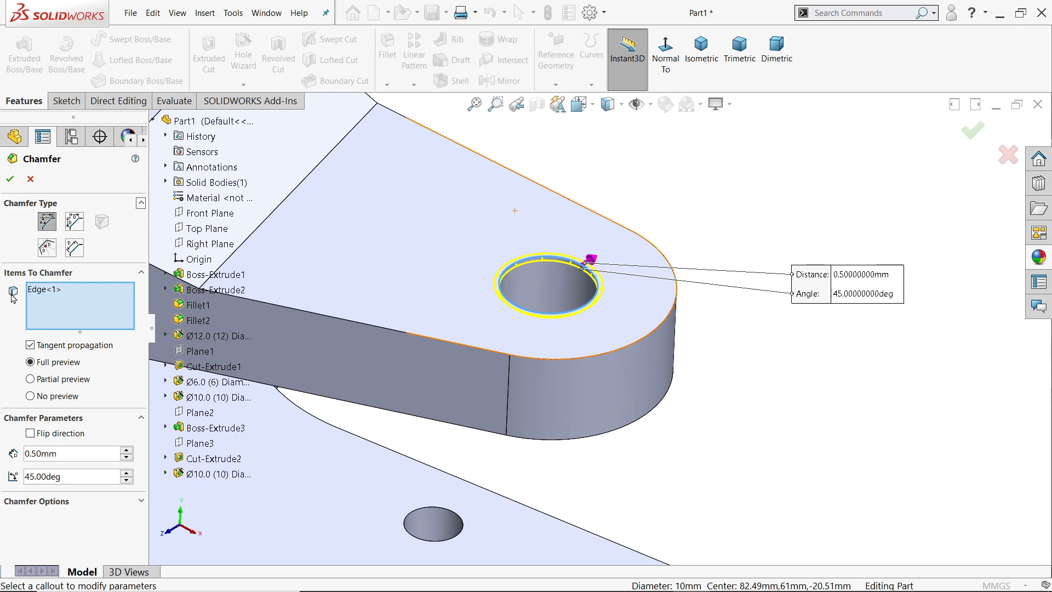
left_click(9, 181)
key("f")
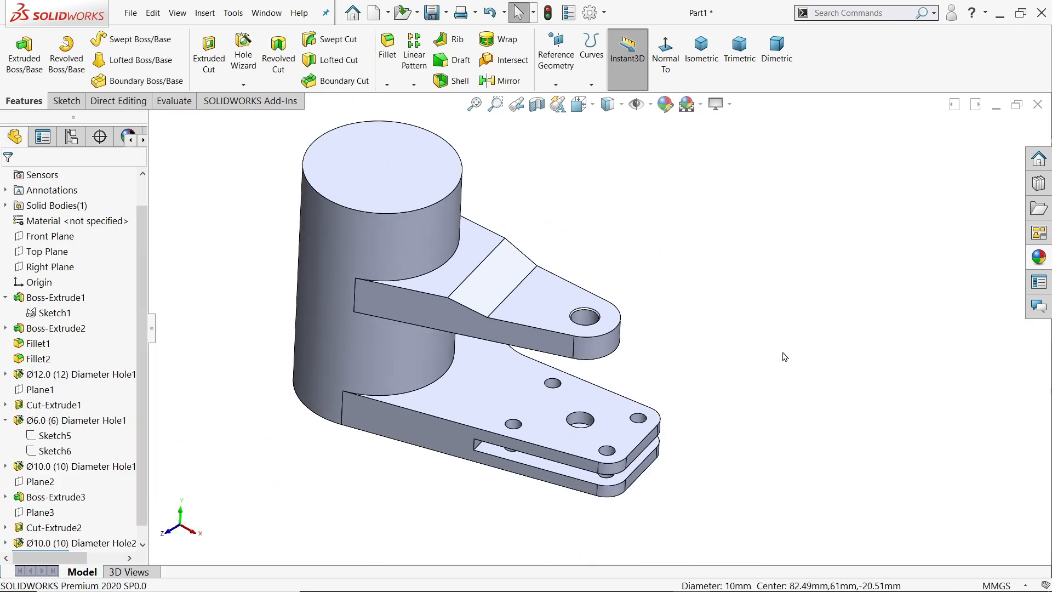
Switch to the drawing 127.PNG in Photos and examine Section T-T and the cylinder's lengthwise section for the two-hole lug's dimensions
key("alt+Tab")
scroll(693, 463, "up", 2)
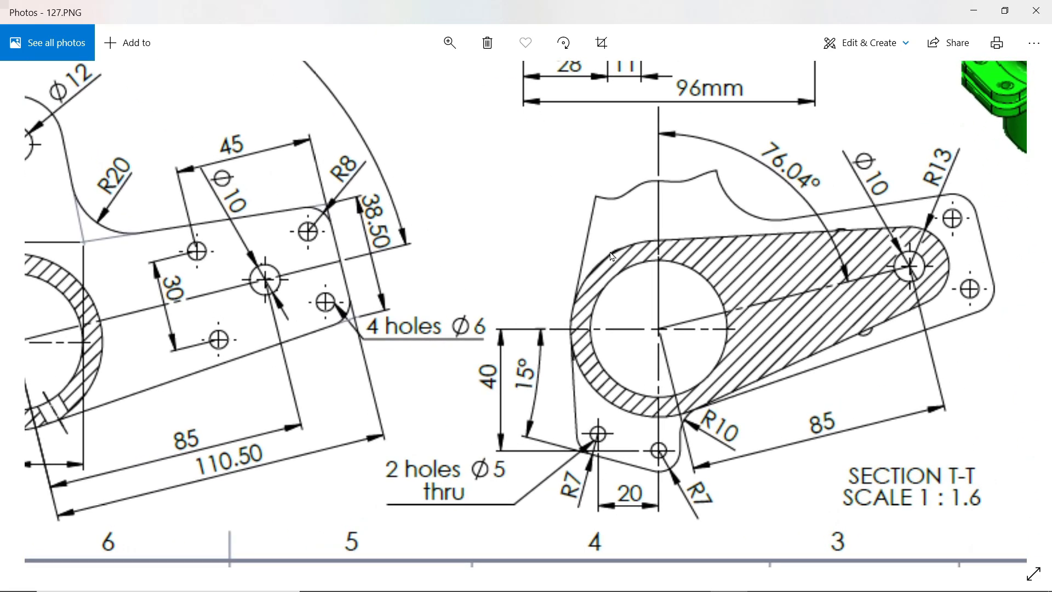
left_click_drag(610, 253, 632, 425)
left_click_drag(649, 322, 648, 386)
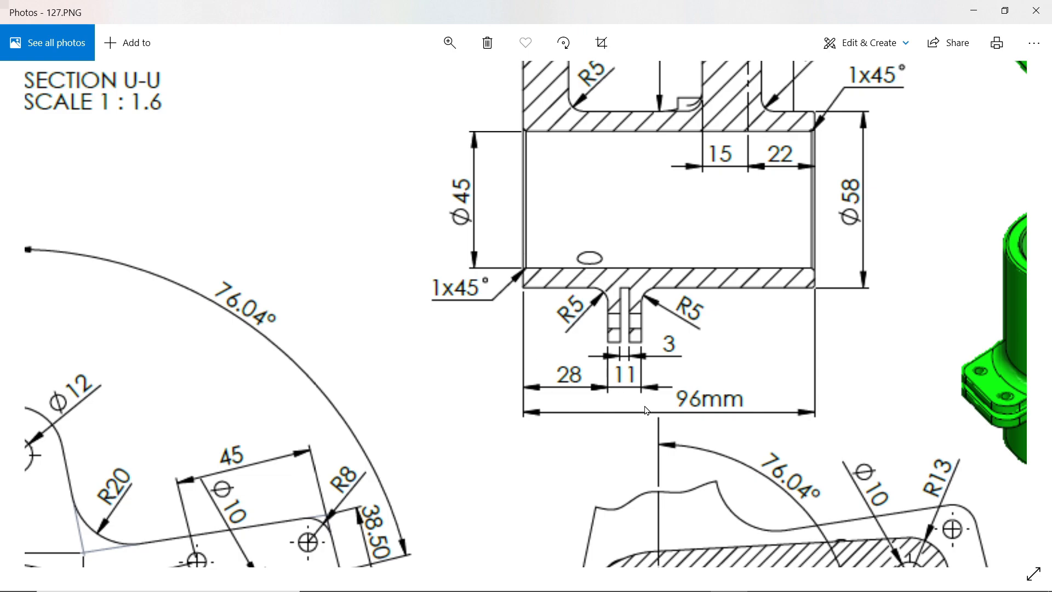
scroll(646, 410, "down", 5)
scroll(644, 422, "down", 2)
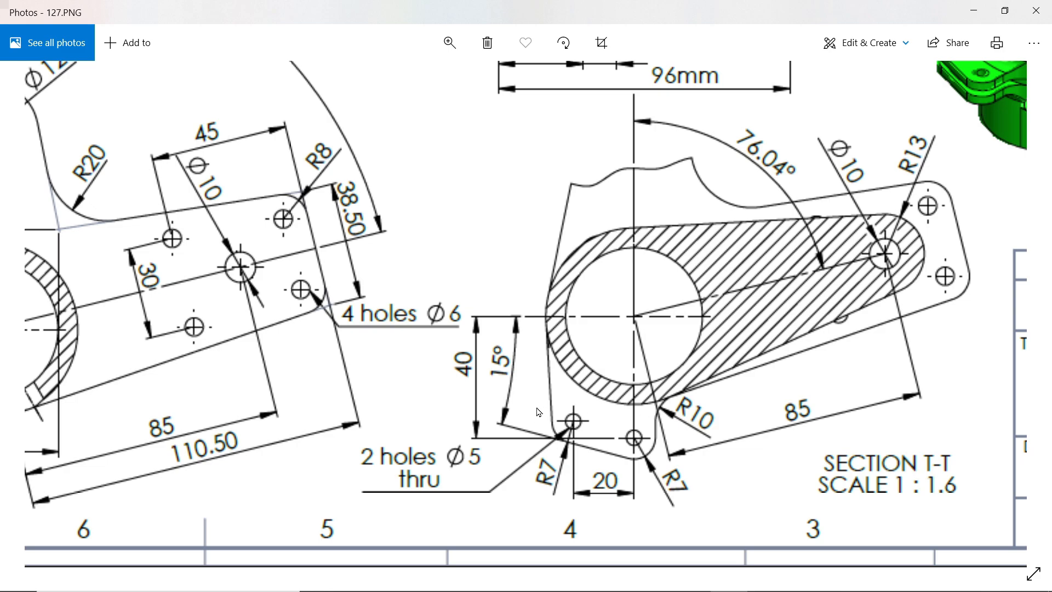
scroll(538, 412, "up", 5)
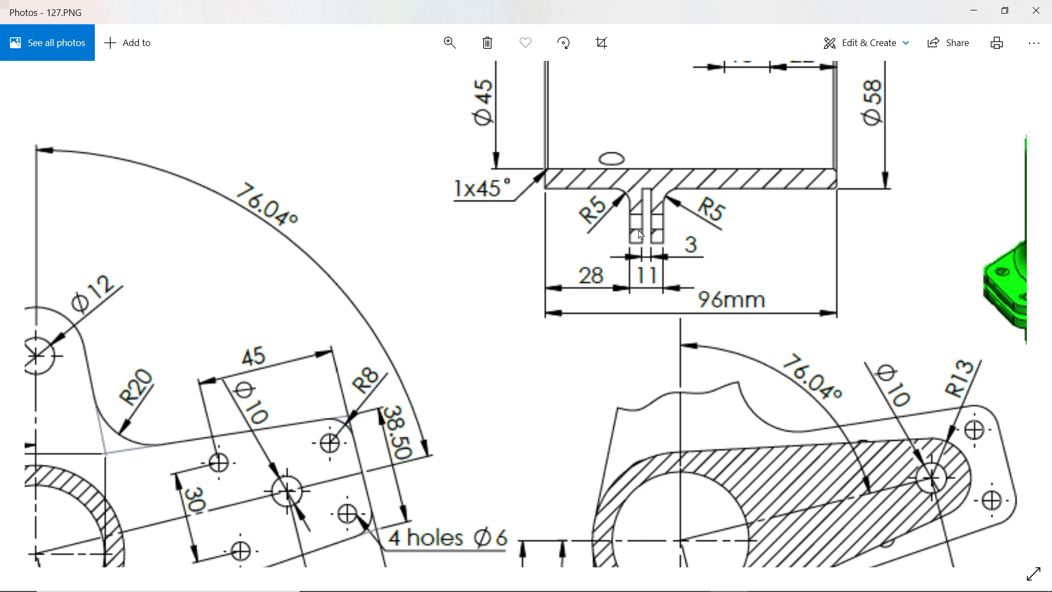
scroll(664, 398, "down", 4)
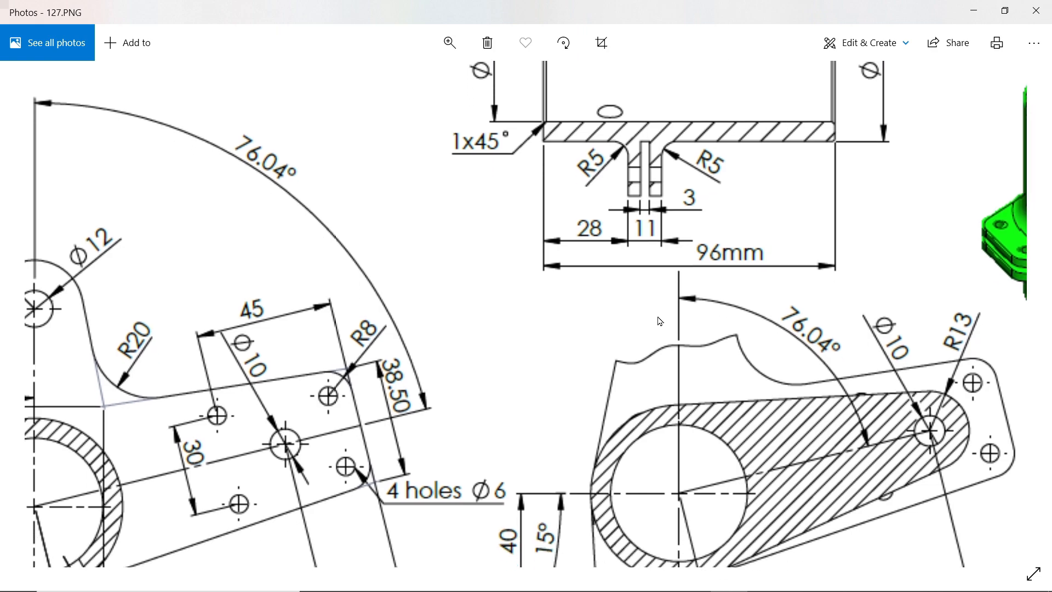
scroll(640, 400, "down", 2)
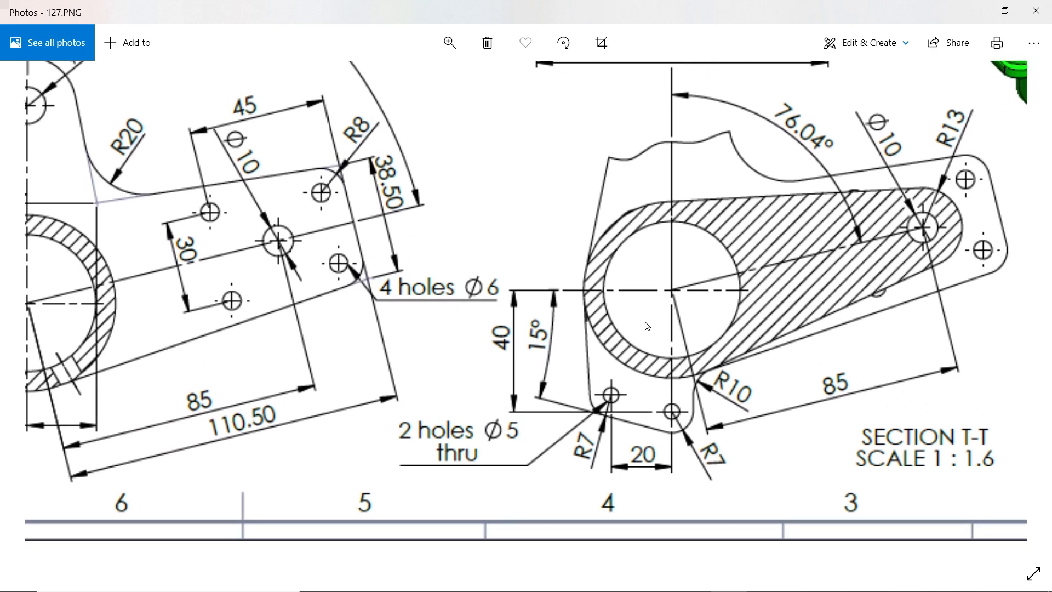
scroll(805, 191, "up", 1)
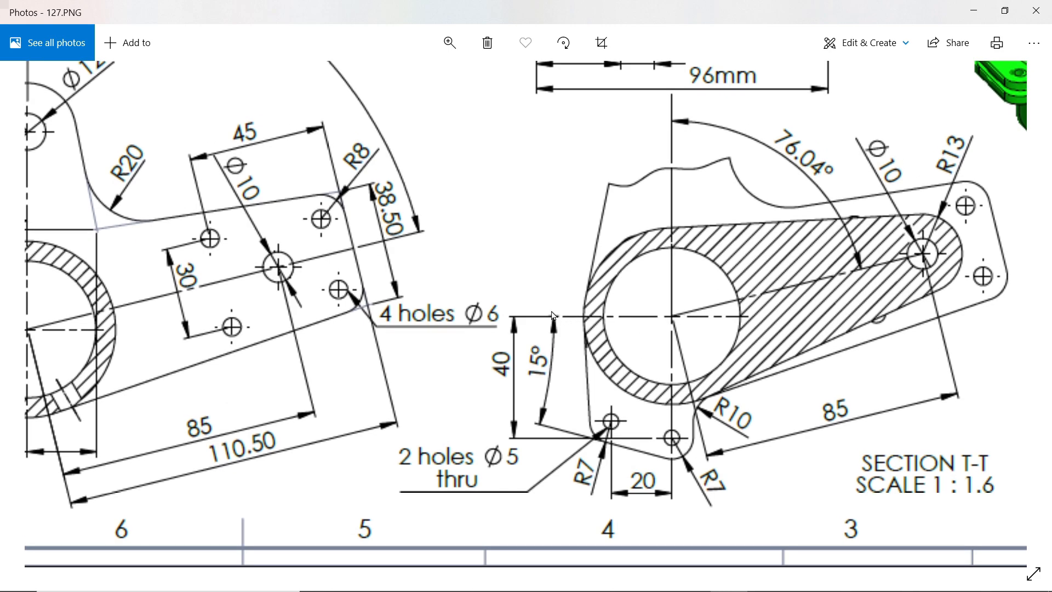
left_click(973, 17)
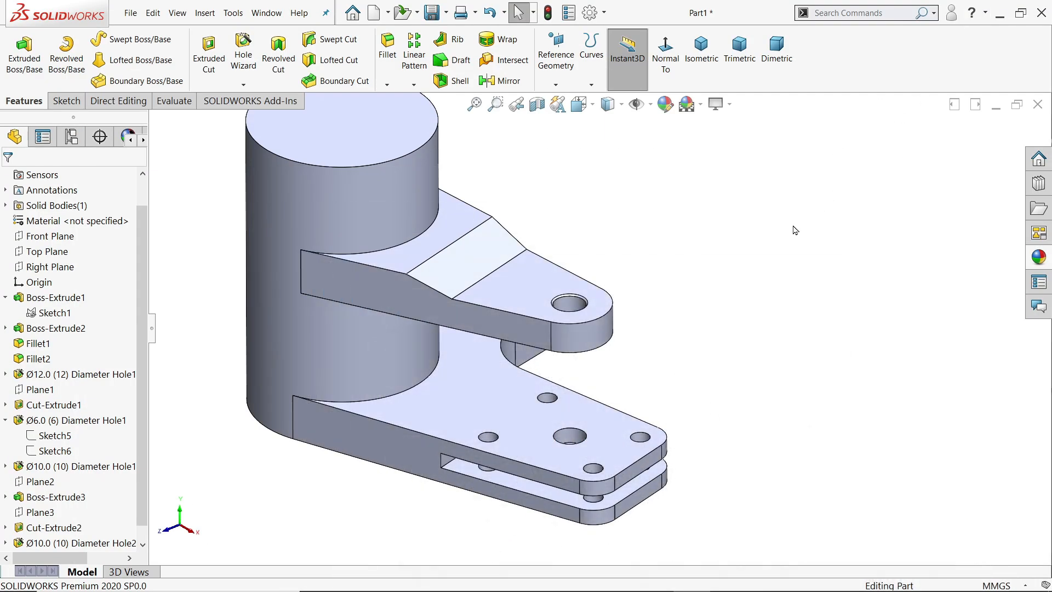
Create a reference plane offset 28 mm from the base plate's underside, flipped upward into the part
left_click(555, 85)
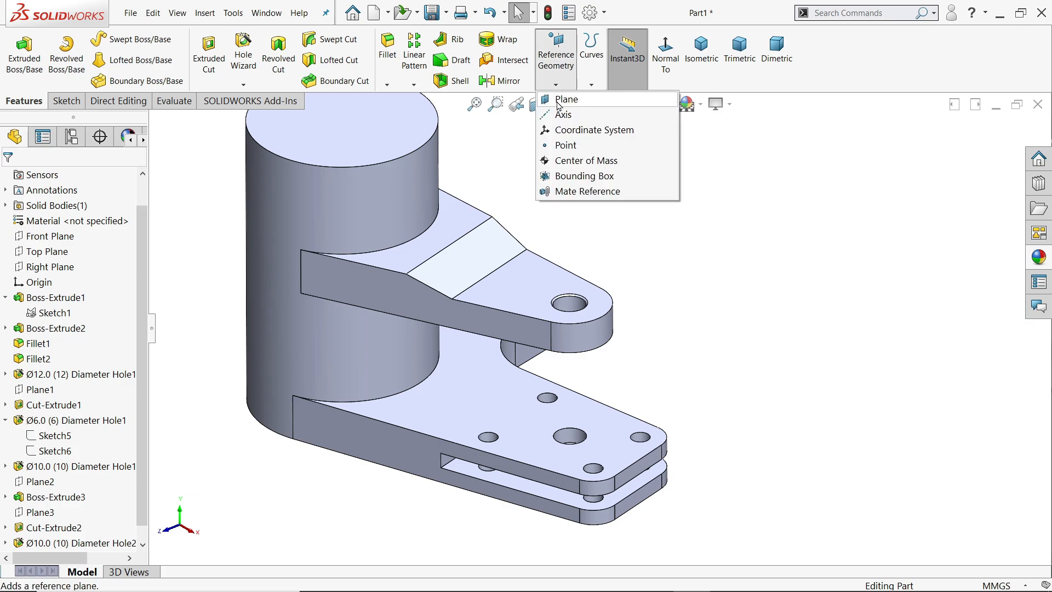
left_click(559, 101)
middle_click_drag(472, 390, 458, 313)
left_click(466, 351)
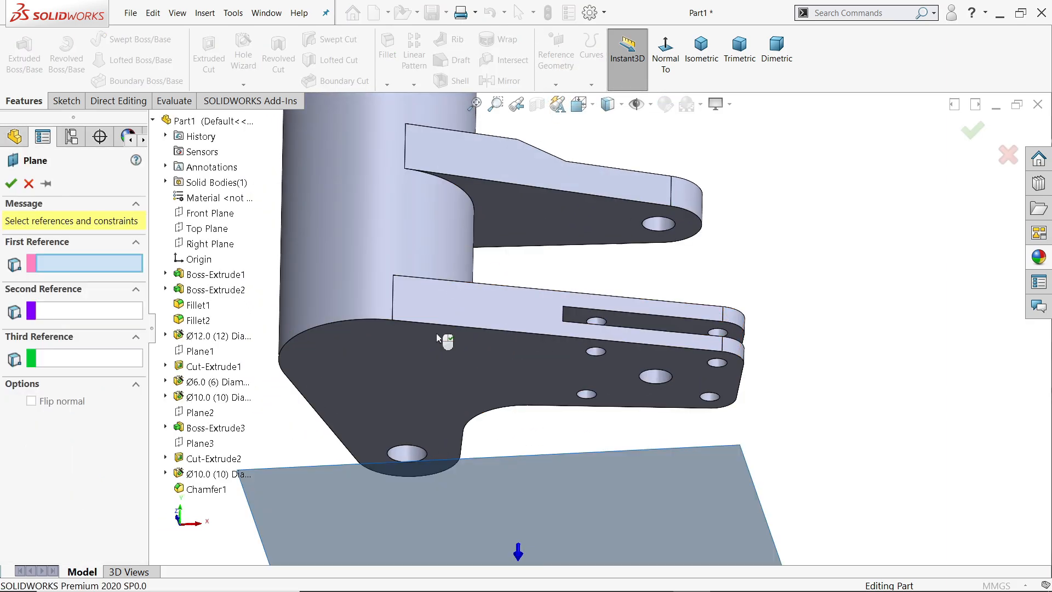
type("28")
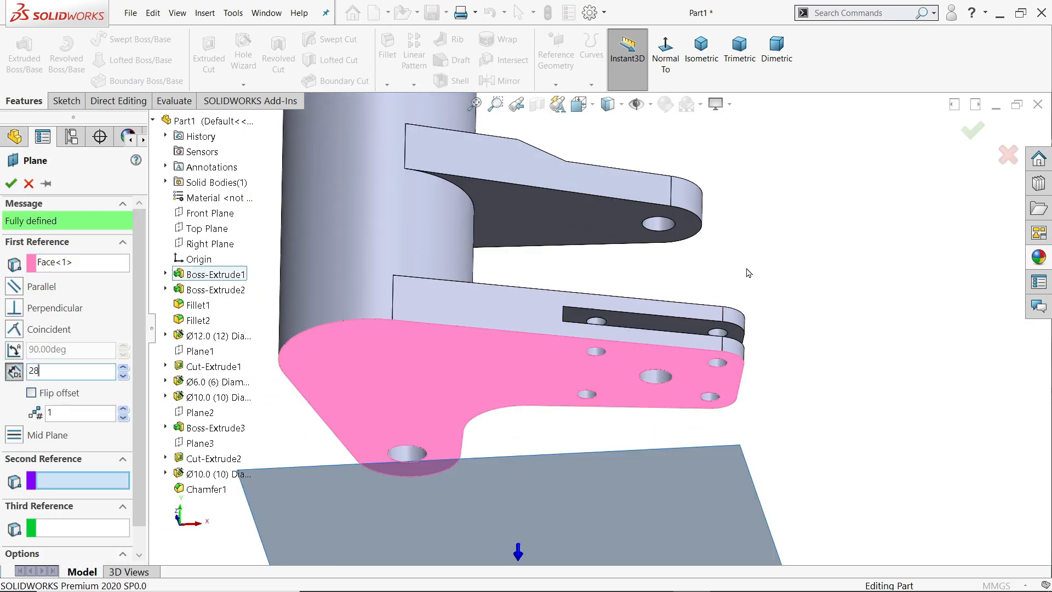
key("Return")
left_click(31, 393)
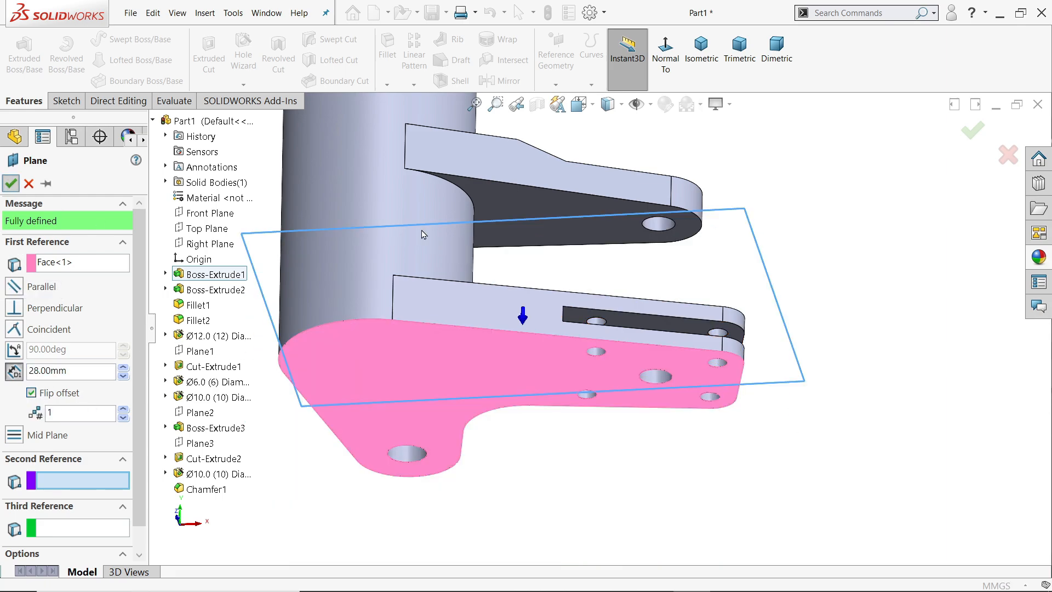
left_click(11, 183)
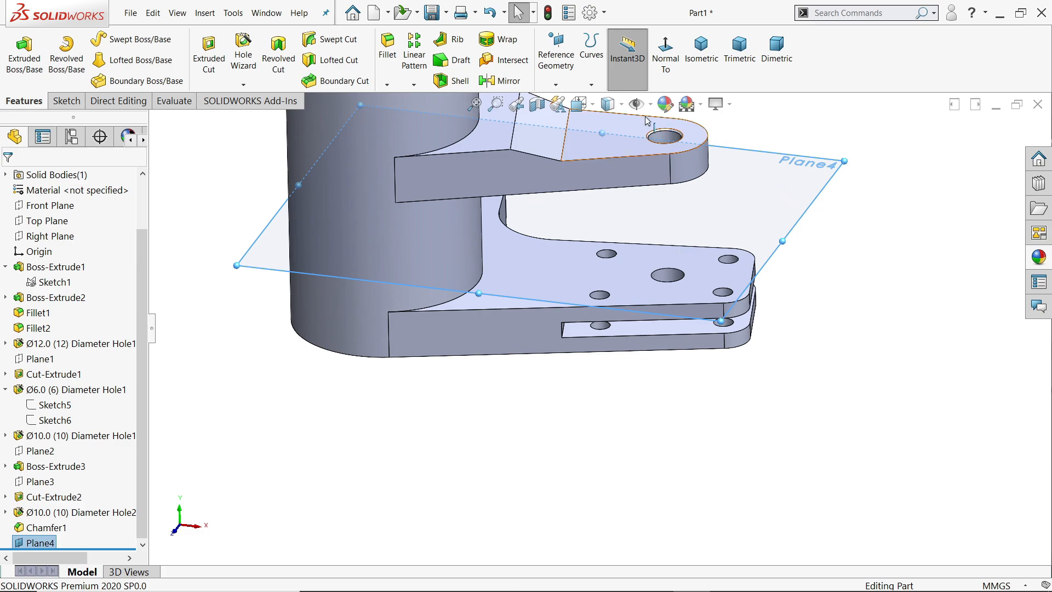
Start a sketch on the new offset plane and draw a horizontal centerline about 42 mm long and a vertical one from the origin
left_click(66, 102)
left_click(19, 58)
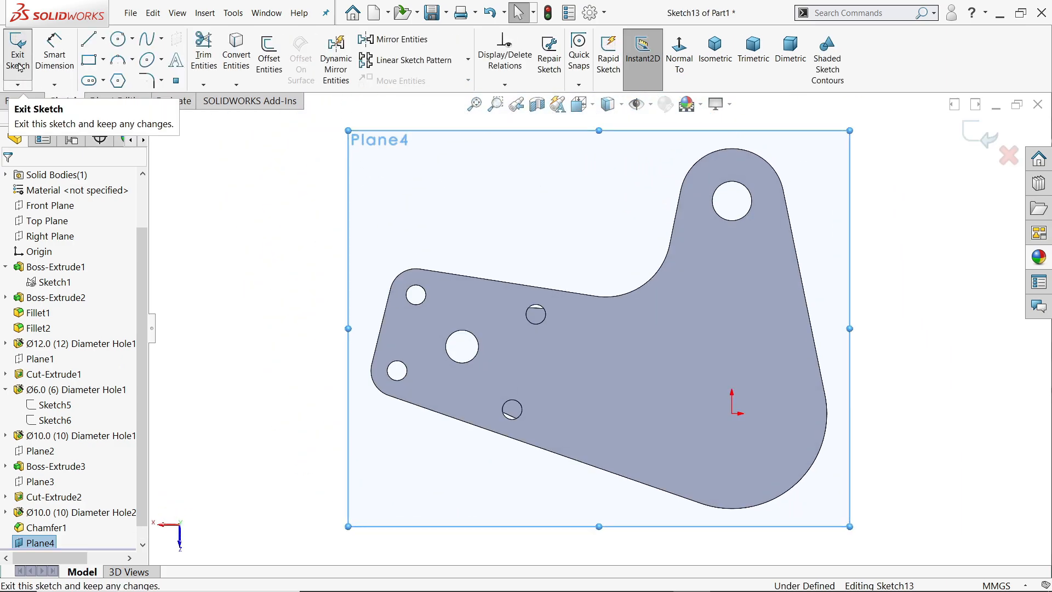
left_click(680, 60)
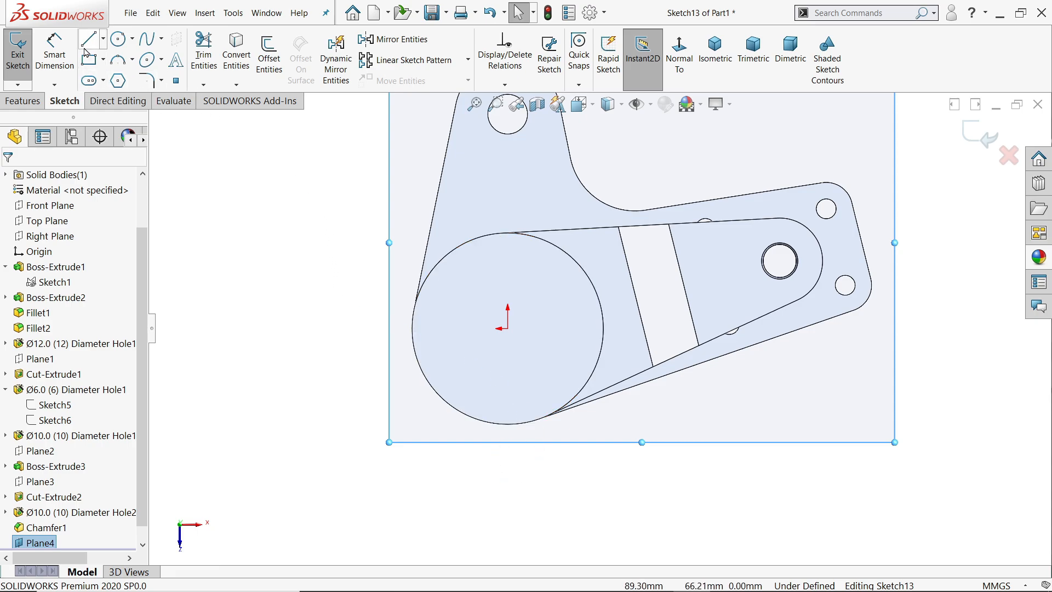
left_click(103, 38)
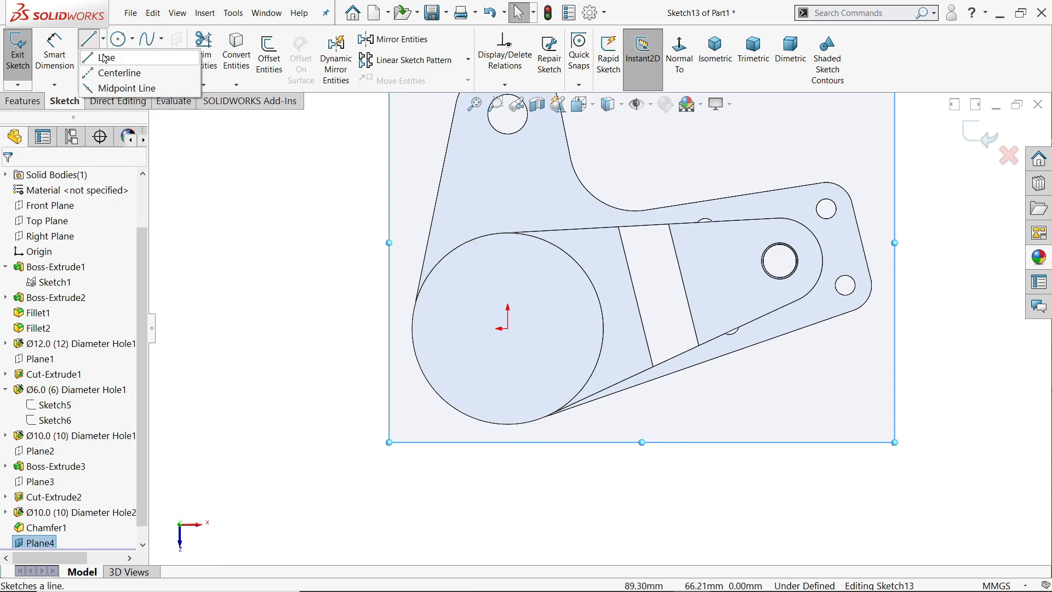
left_click(104, 73)
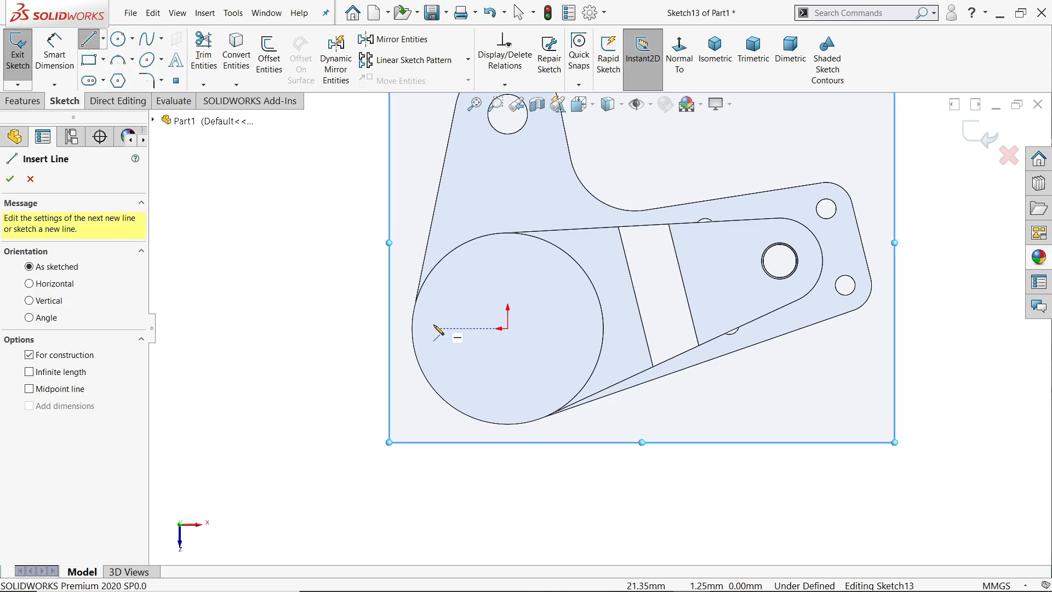
left_click(371, 329)
left_click(508, 332)
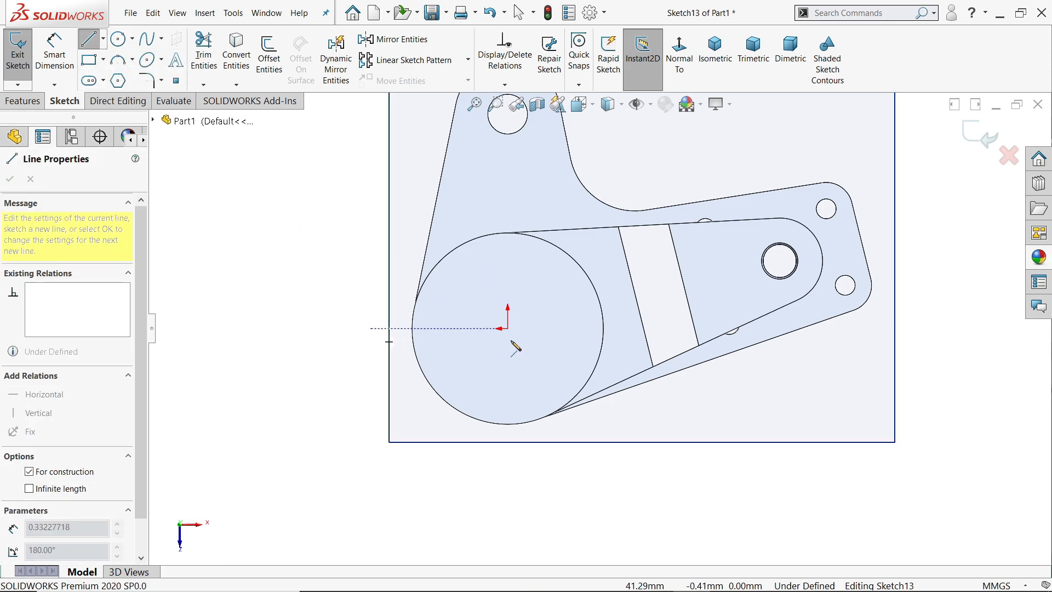
left_click(508, 329)
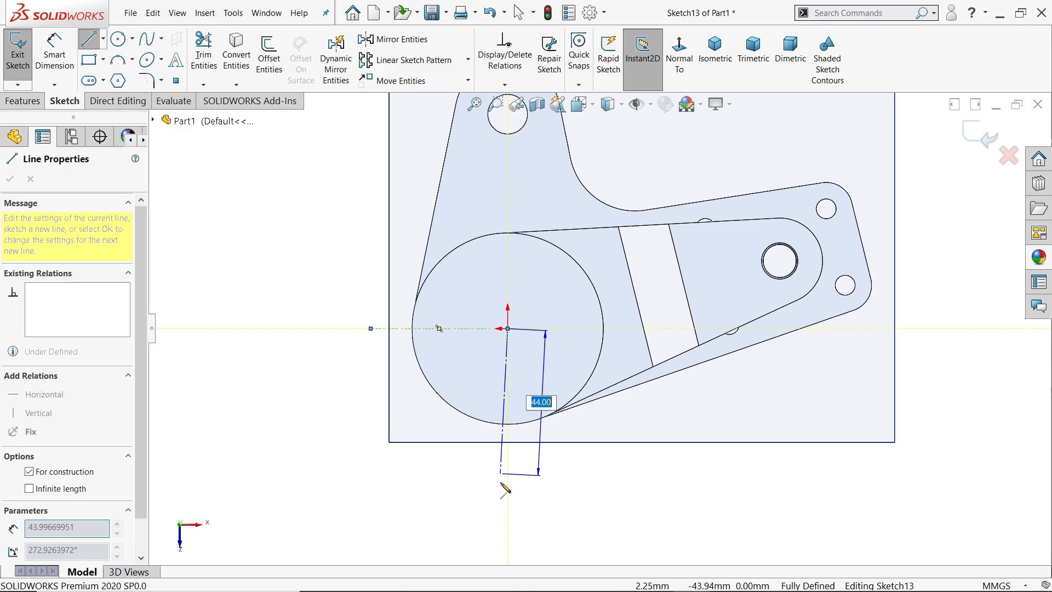
left_click(508, 511)
right_click(603, 493)
left_click(619, 439)
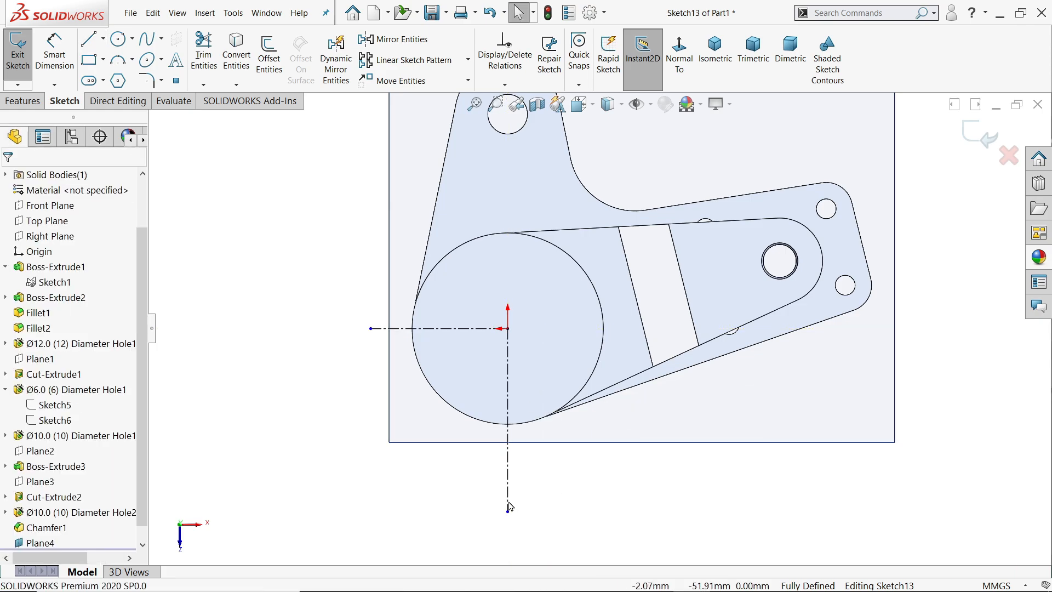
Sketch three connected lines below the cylinder: one down from its side, a sloping one across the vertical centerline, and a vertical one back up
scroll(491, 439, "down", 2)
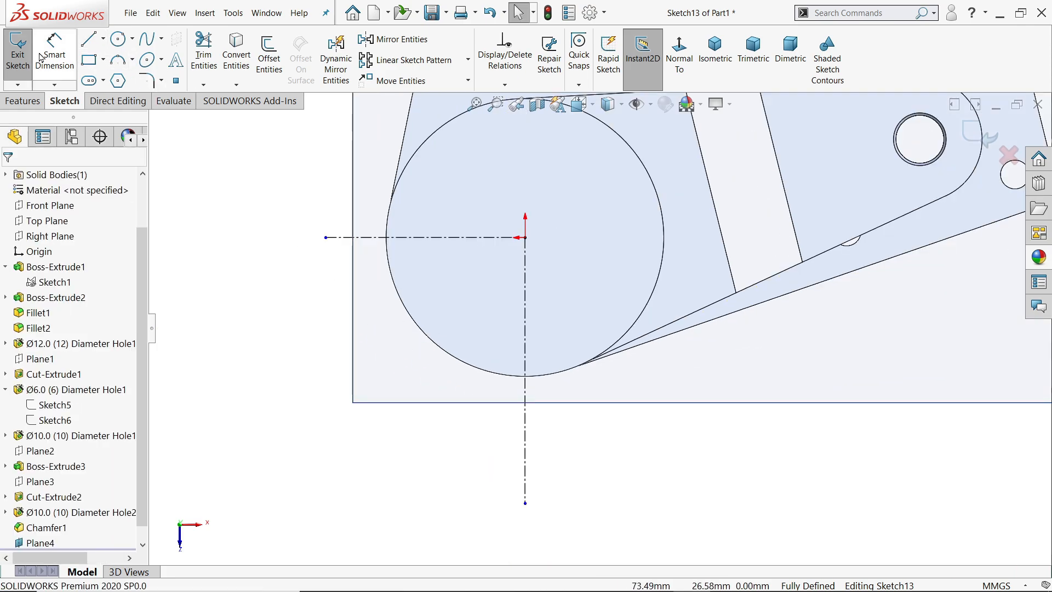
left_click(87, 41)
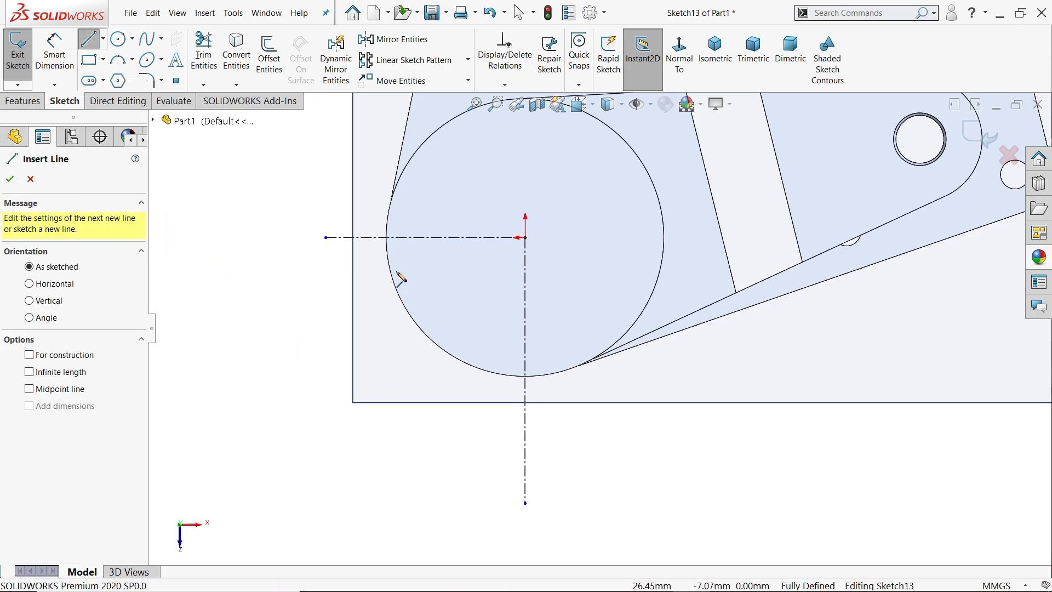
left_click(387, 244)
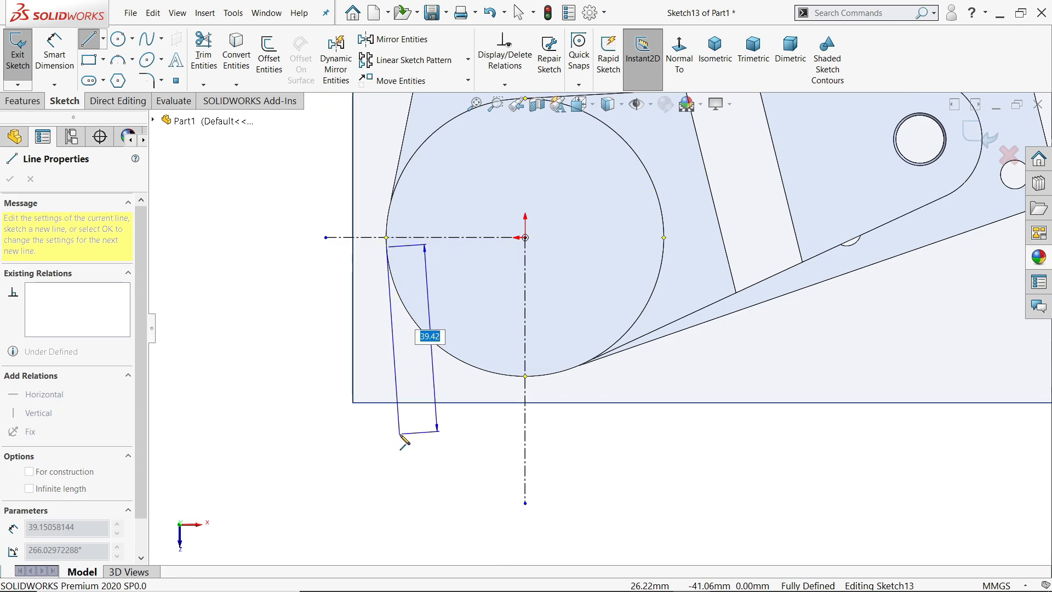
left_click(400, 433)
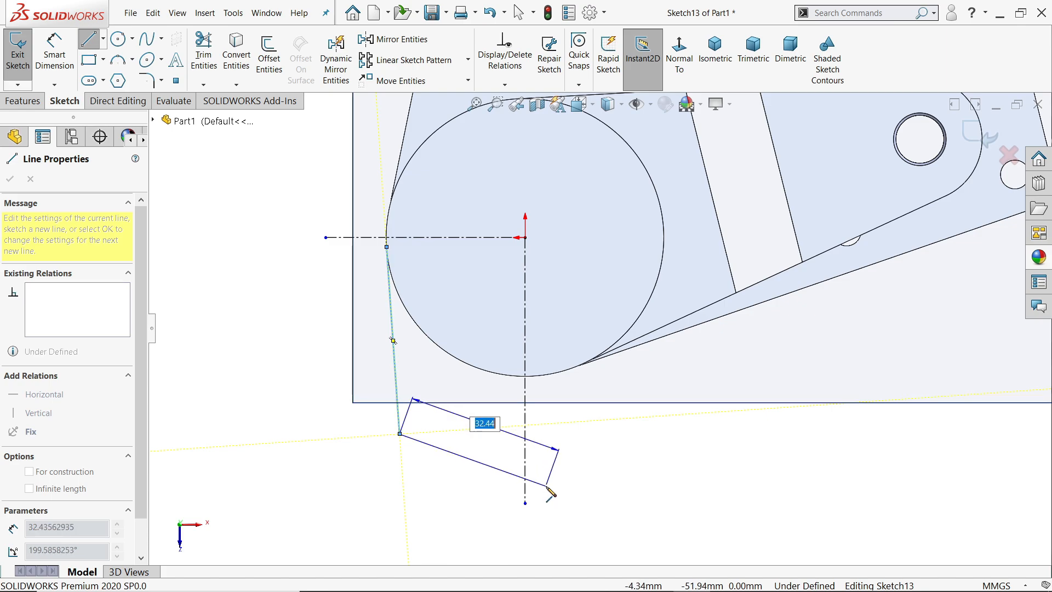
left_click(548, 485)
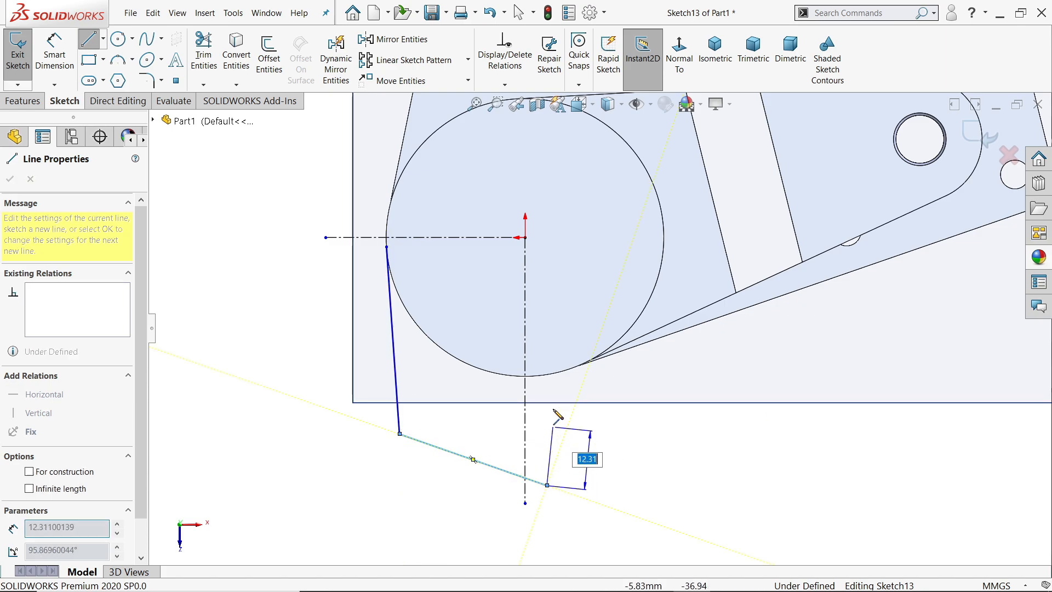
left_click(548, 377)
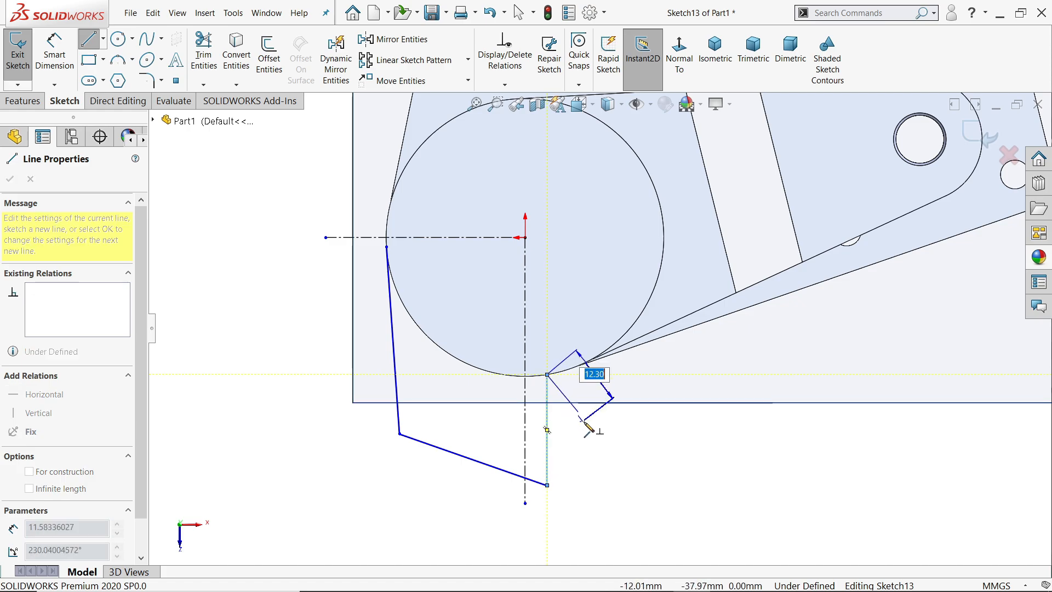
right_click(584, 384)
left_click(619, 404)
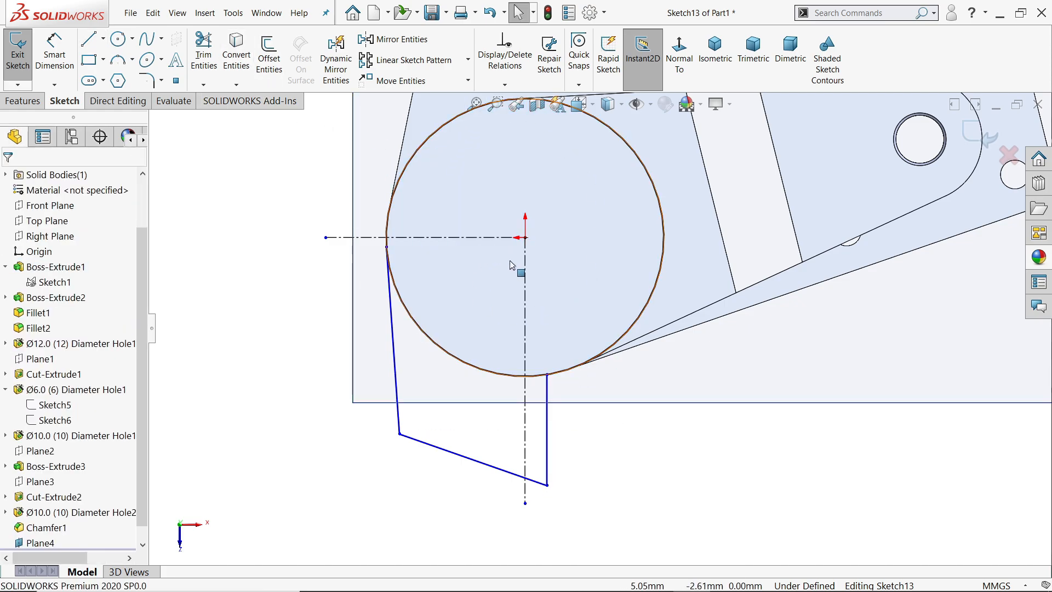
Dimension the angle between the sloping line and the horizontal centerline as 15 degrees
left_click(57, 47)
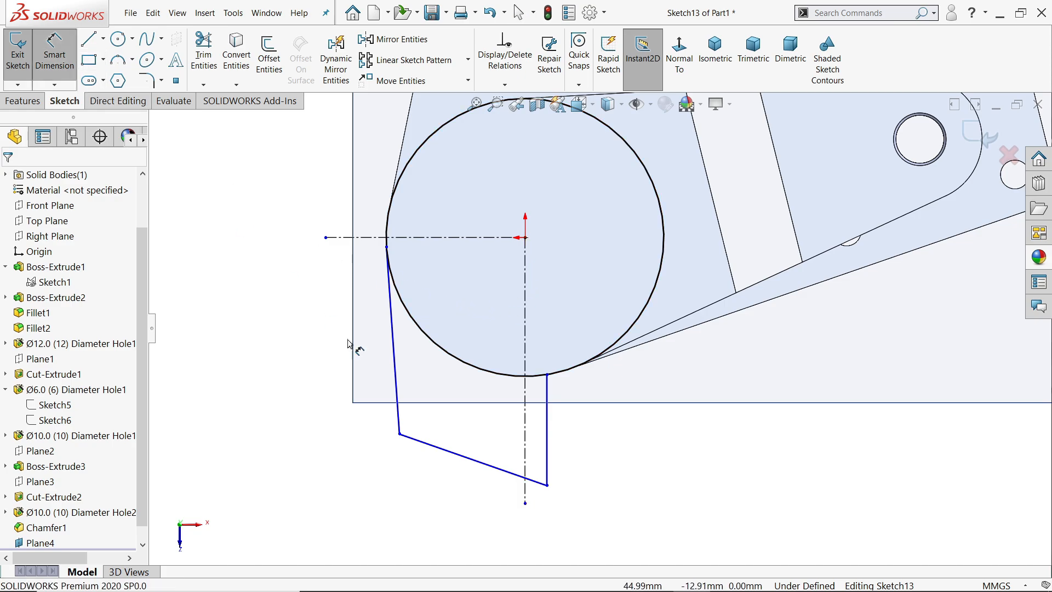
left_click(438, 447)
left_click(446, 238)
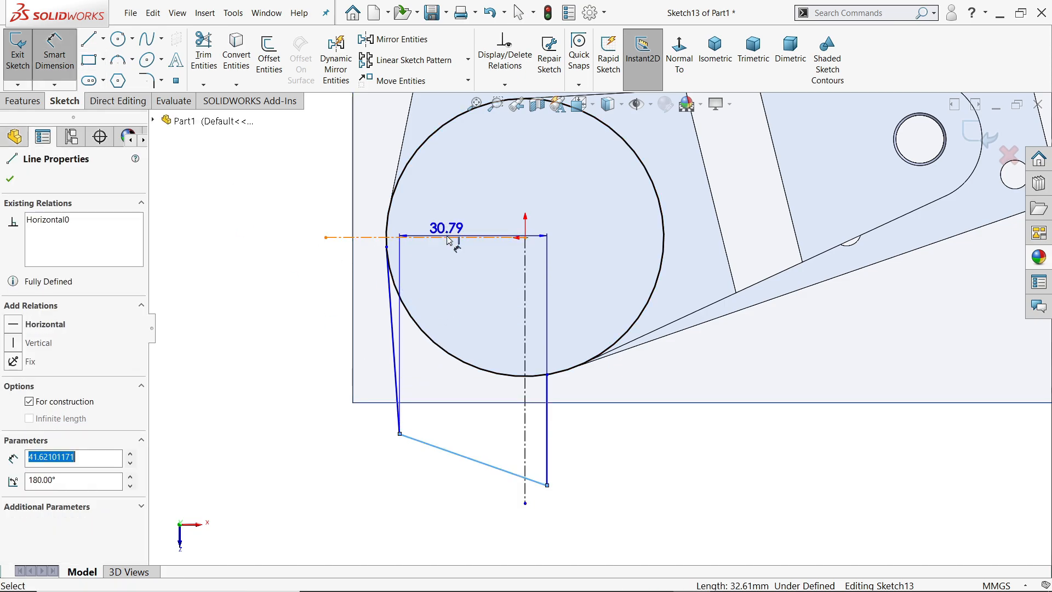
left_click(285, 307)
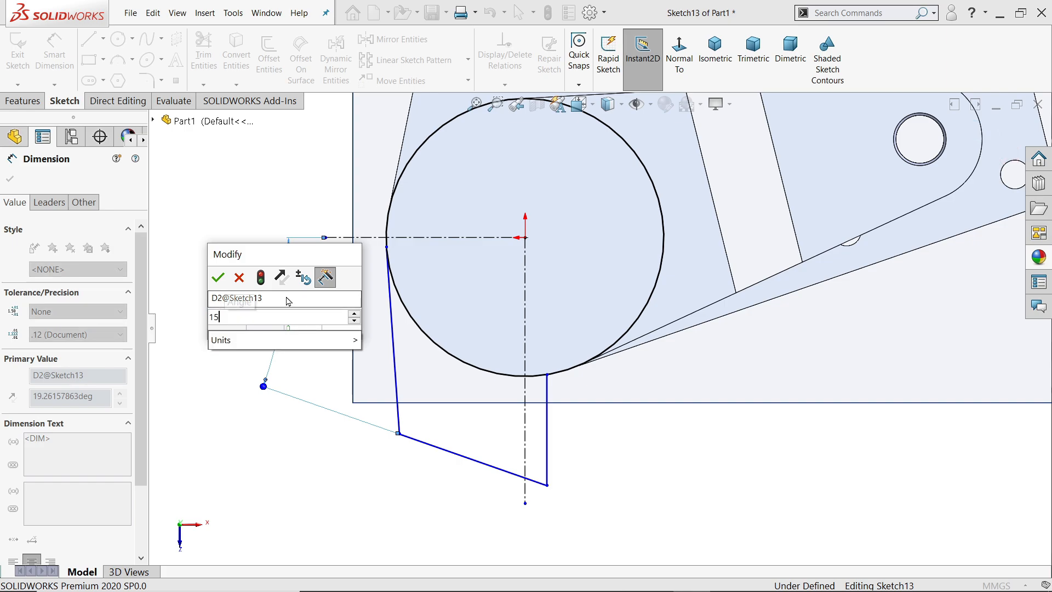
key("Escape")
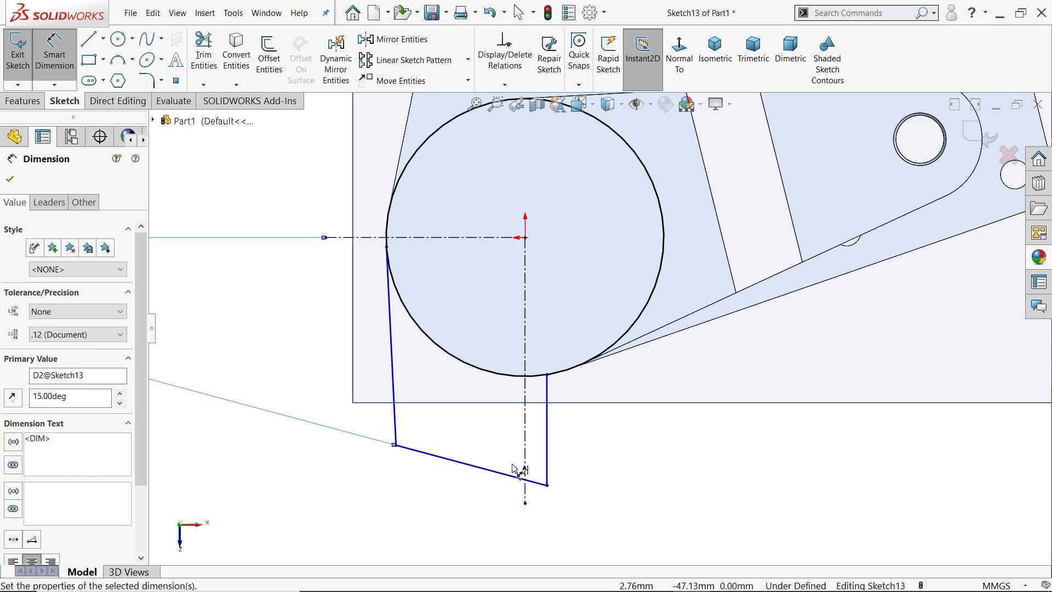
Fillet the two lower corners of the lug profile with a 7 mm radius
left_click(146, 81)
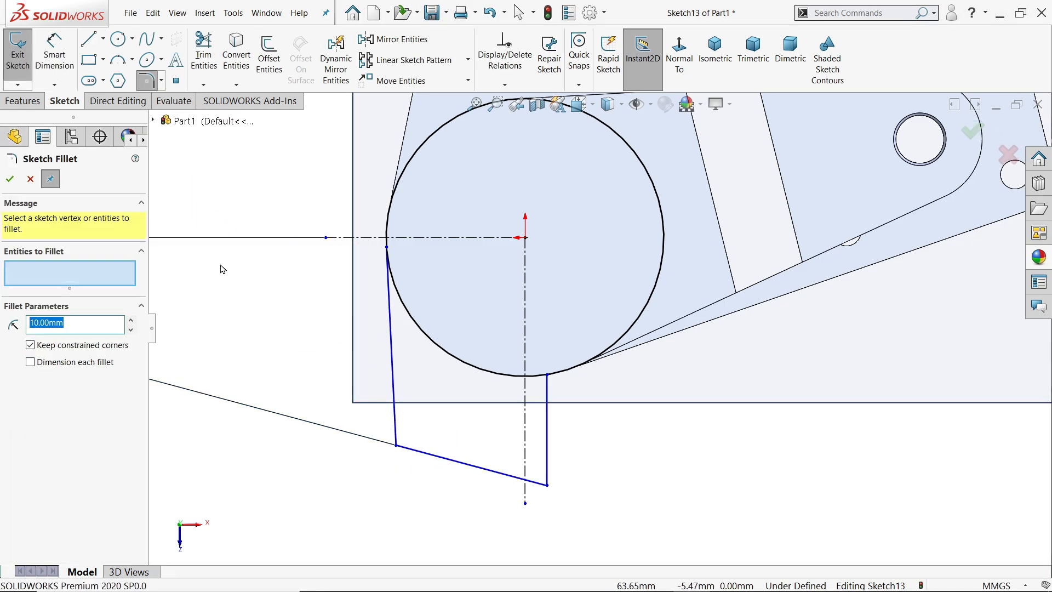
left_click(395, 445)
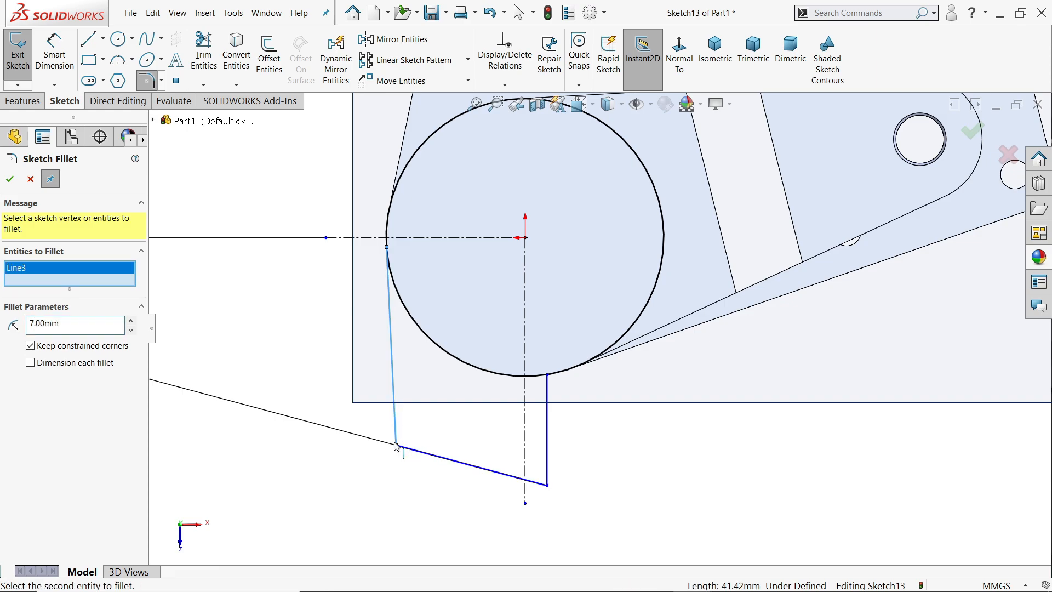
left_click(400, 448)
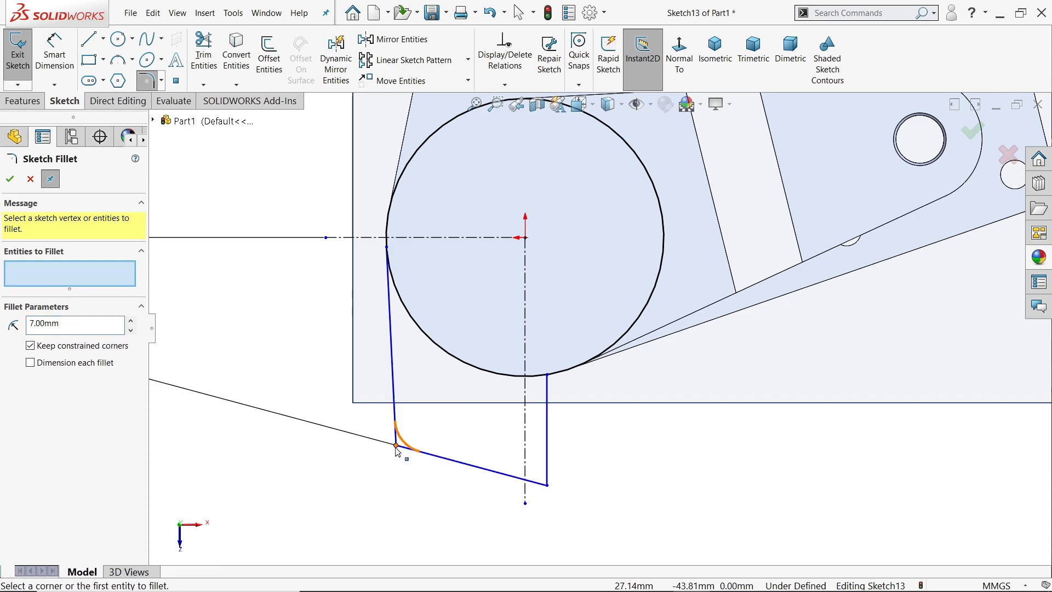
left_click(397, 446)
left_click(548, 486)
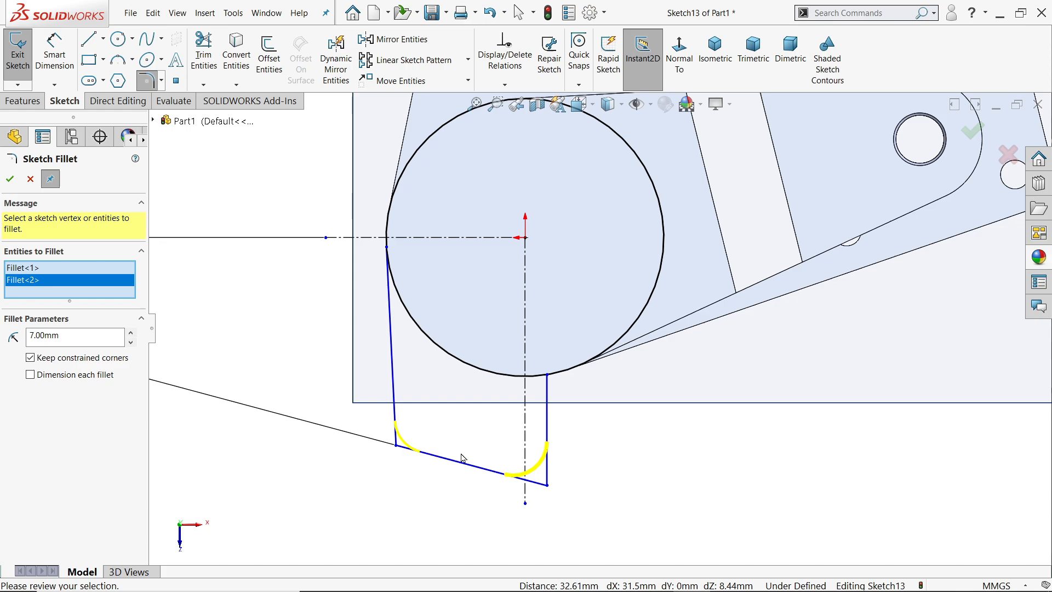
left_click(10, 178)
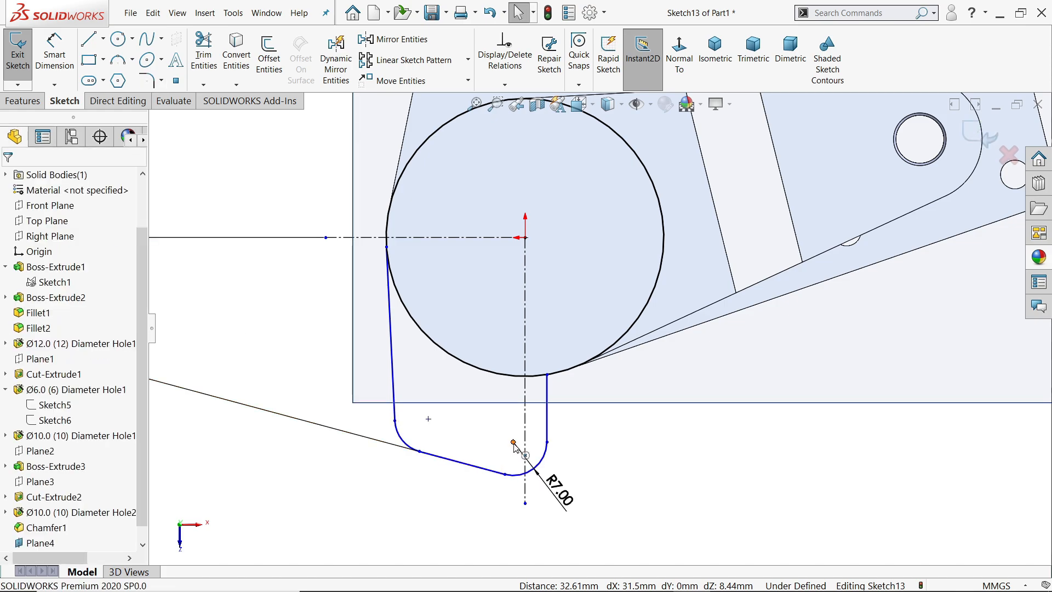
Move the 15-degree angle dimension closer to the lug profile
scroll(523, 433, "up", 2)
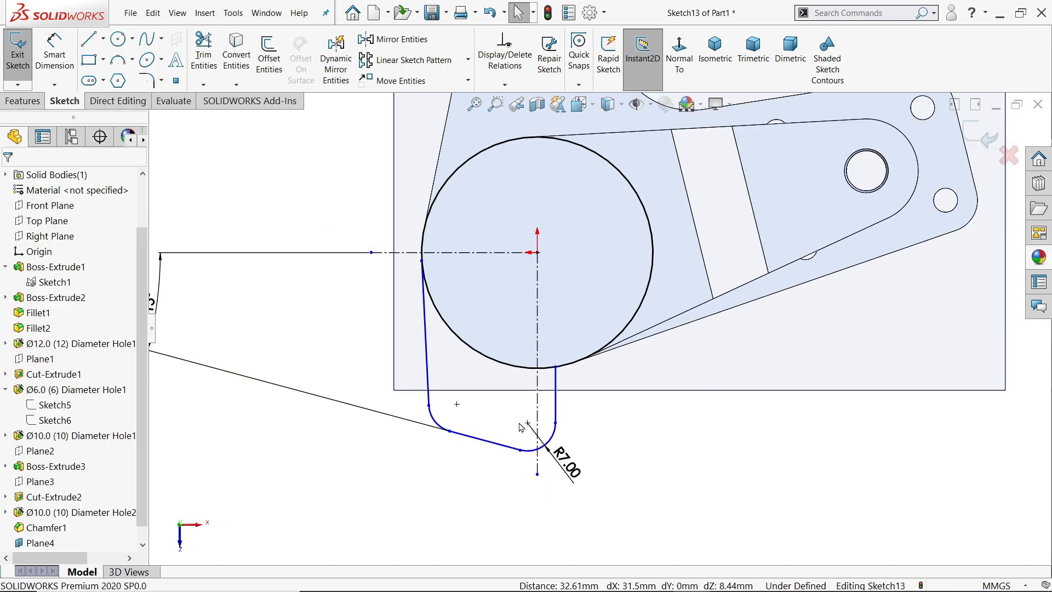
scroll(205, 329, "up", 2)
left_click_drag(292, 316, 422, 336)
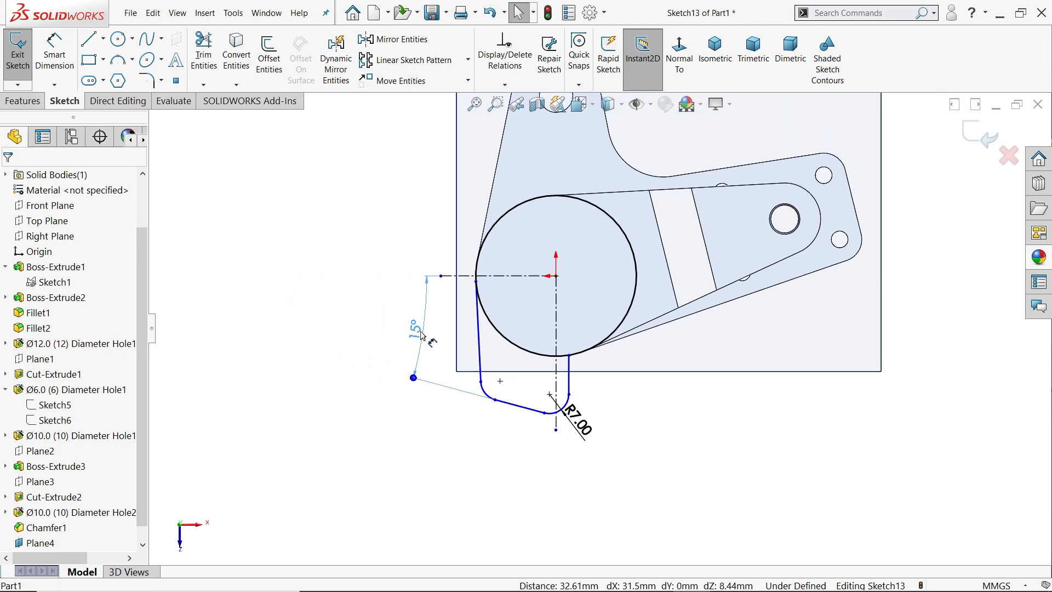
Make the centre of the R7 fillet arc coincident with the vertical centerline
scroll(562, 365, "down", 5)
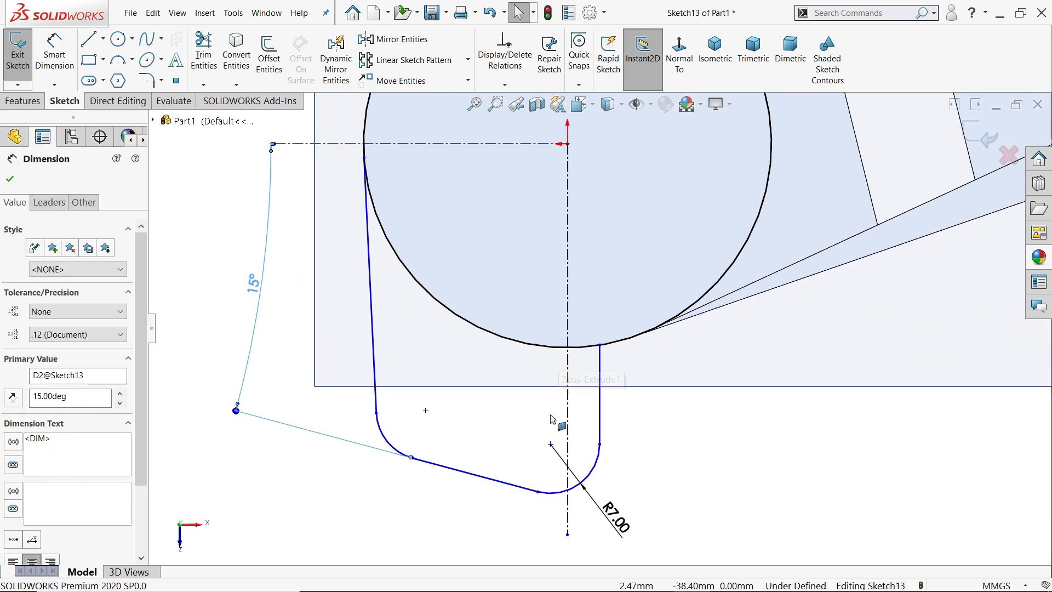
left_click(568, 447)
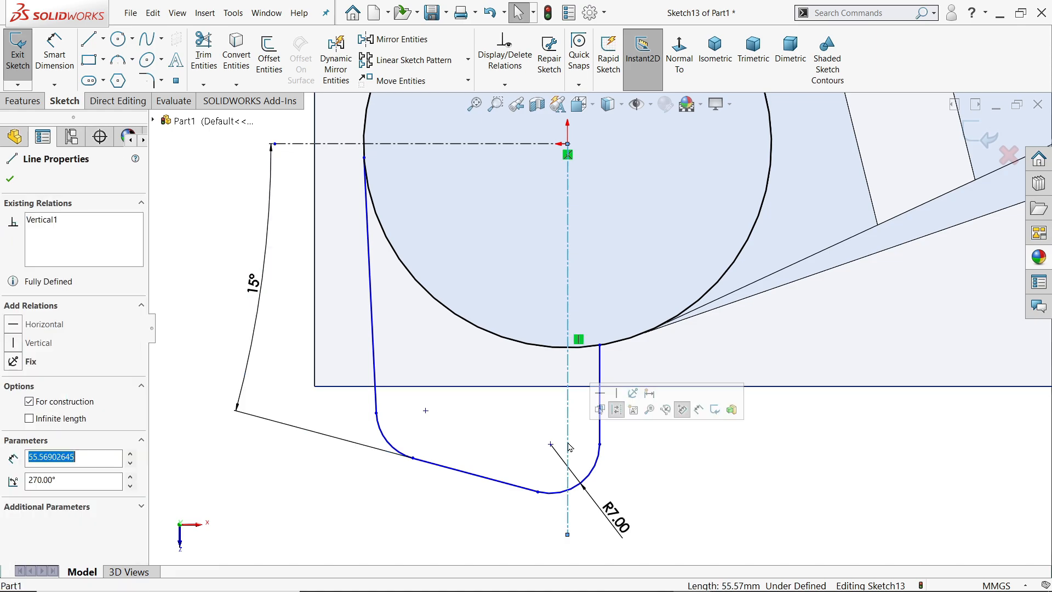
left_click(551, 444, "ctrl")
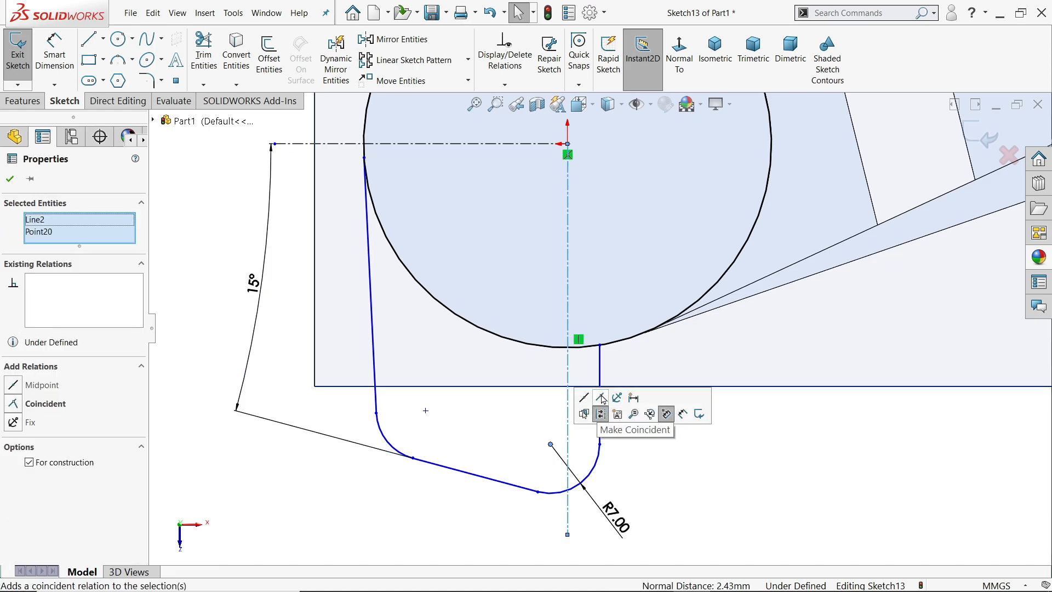
left_click(601, 398)
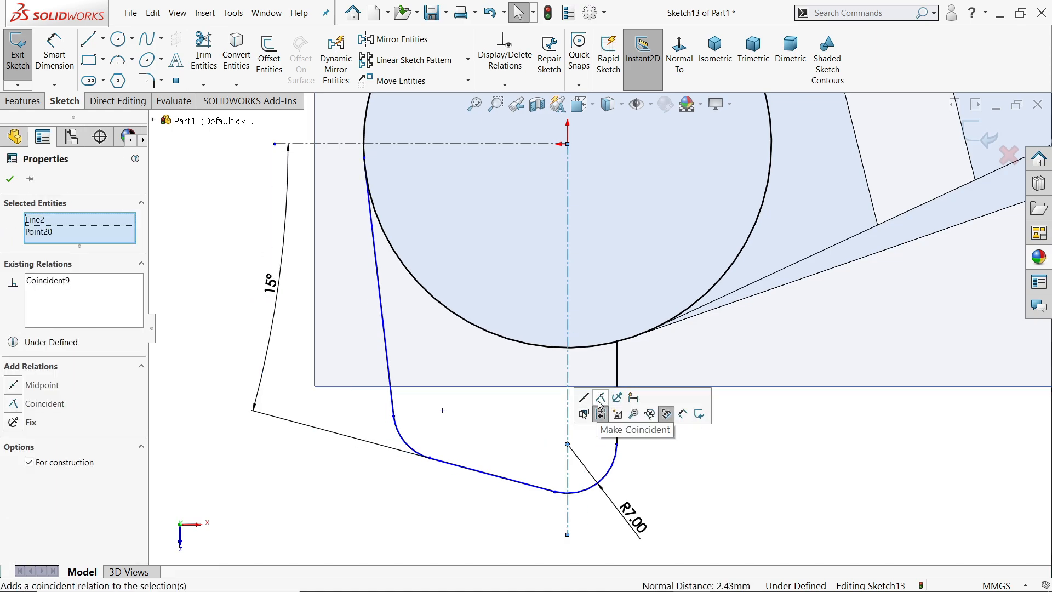
Dimension the vertical distance from the horizontal centerline to the R7 arc's centre as 40 mm
left_click(60, 62)
left_click(568, 444)
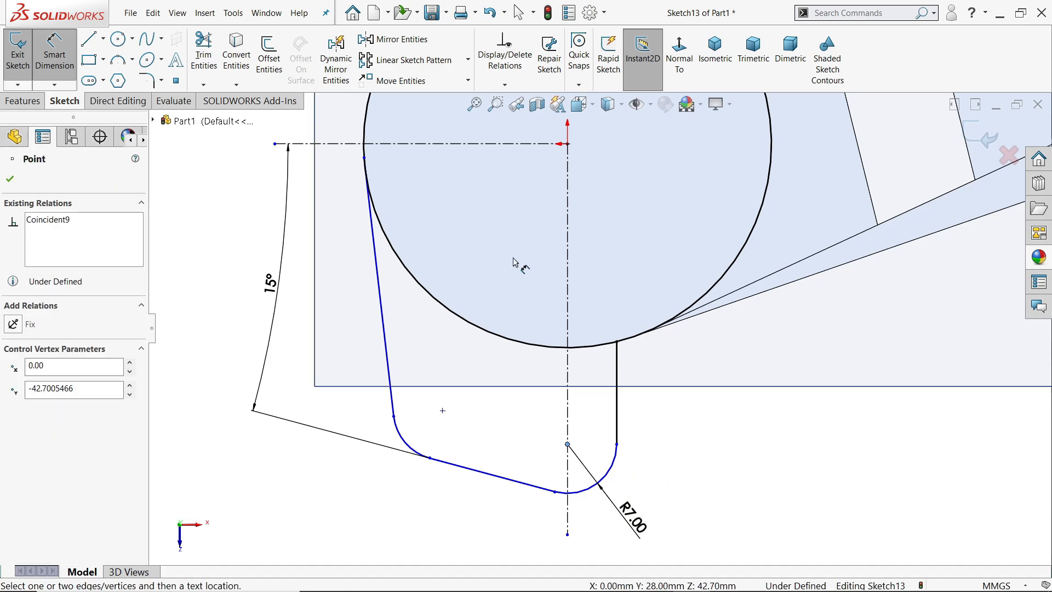
left_click(491, 145)
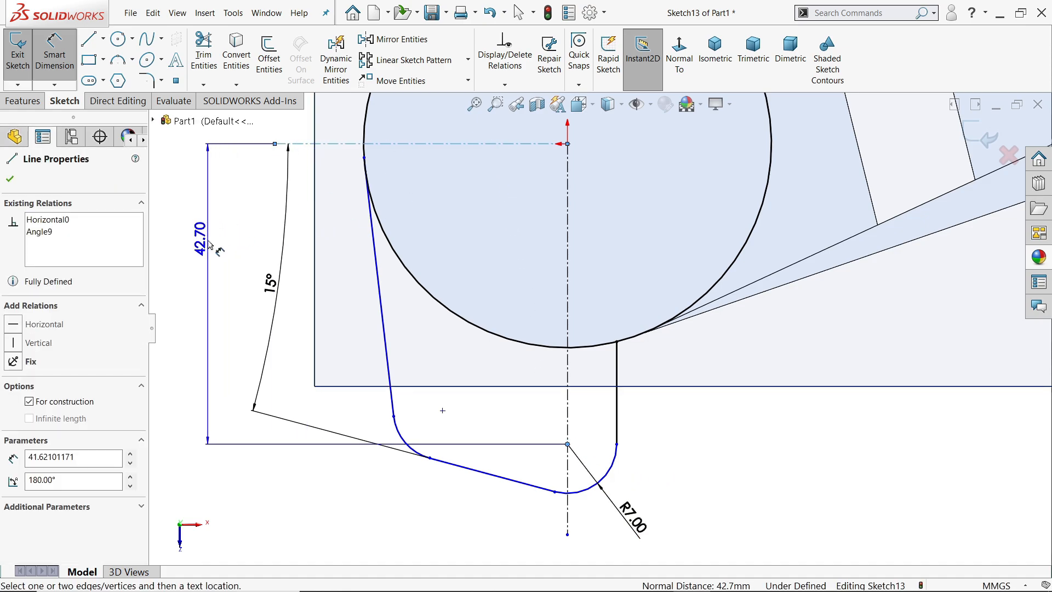
left_click(207, 241)
type("40")
left_click(141, 218)
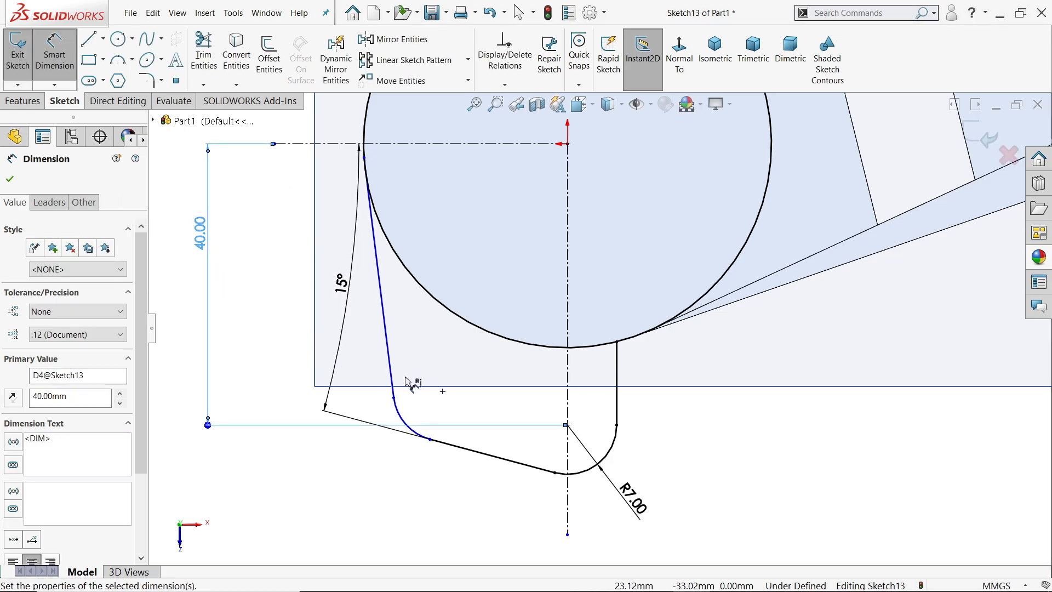
left_click(8, 180)
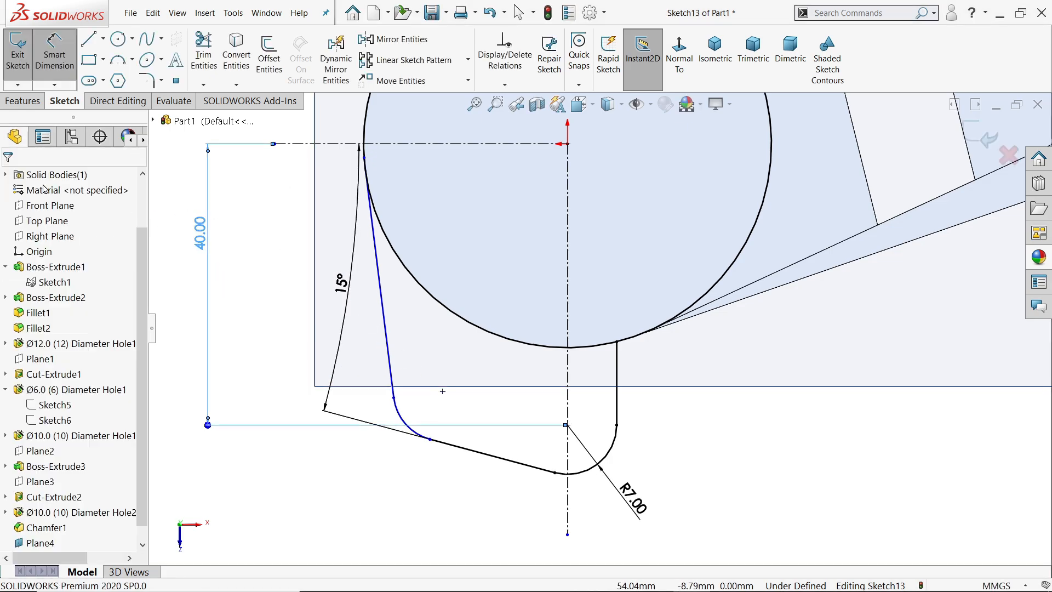
left_click(391, 256)
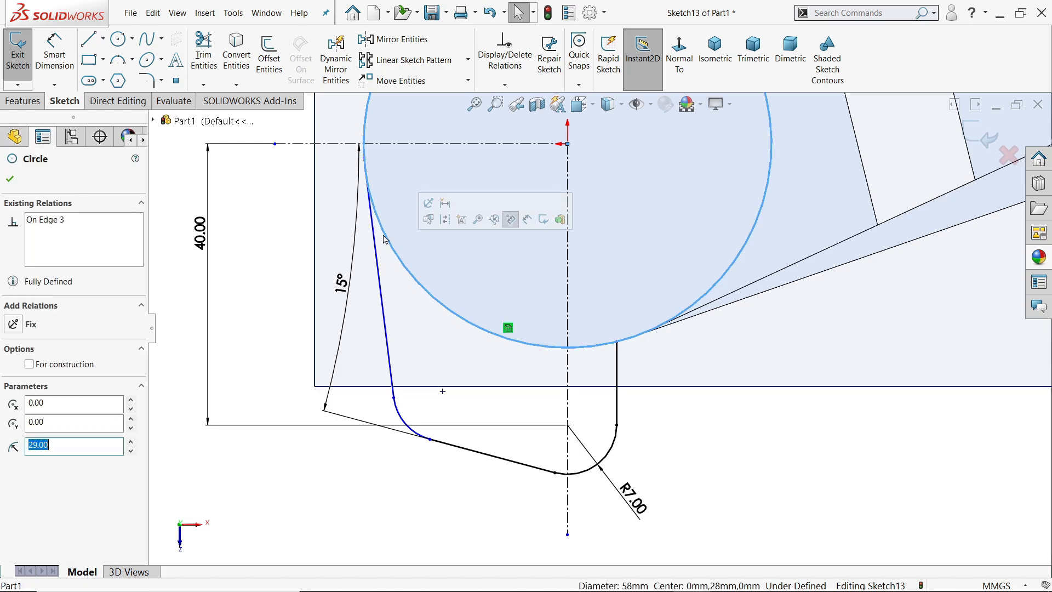
left_click(365, 157)
left_click(369, 187, "ctrl")
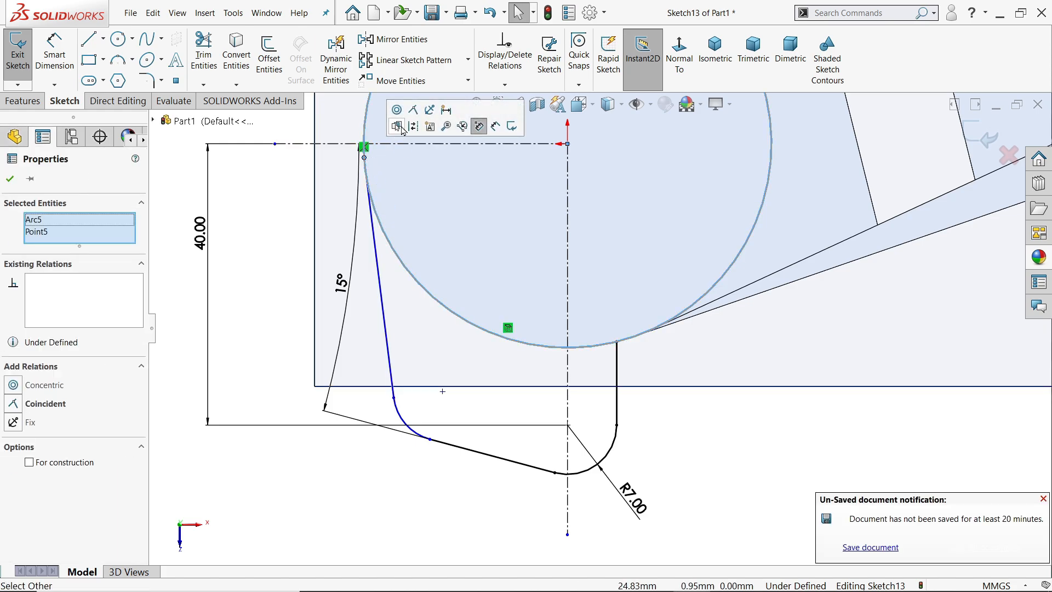
left_click(249, 229)
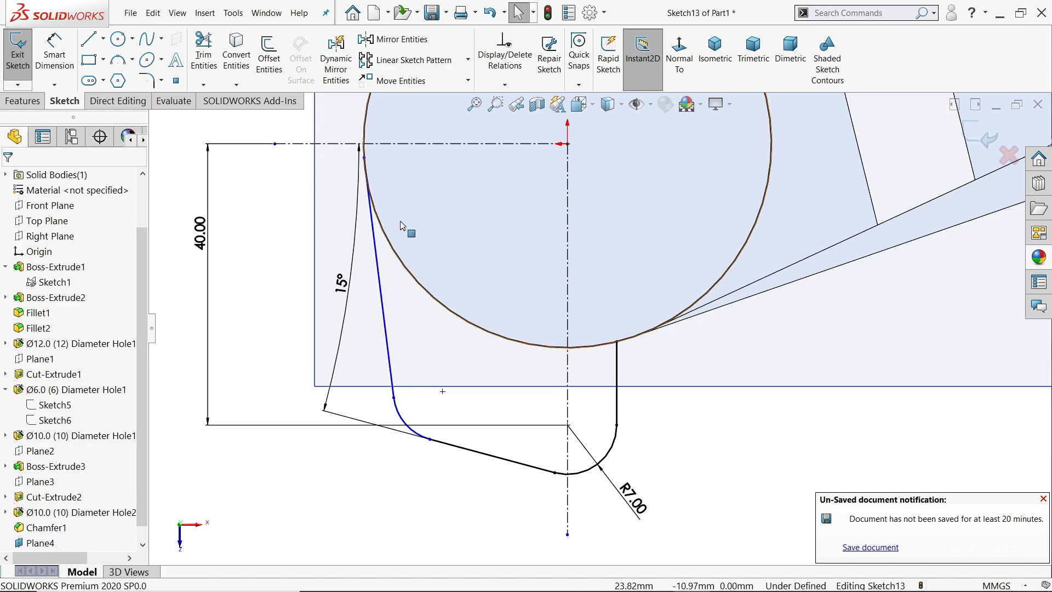
Make the profile's long side line tangent to the cylinder's circle
left_click(375, 244)
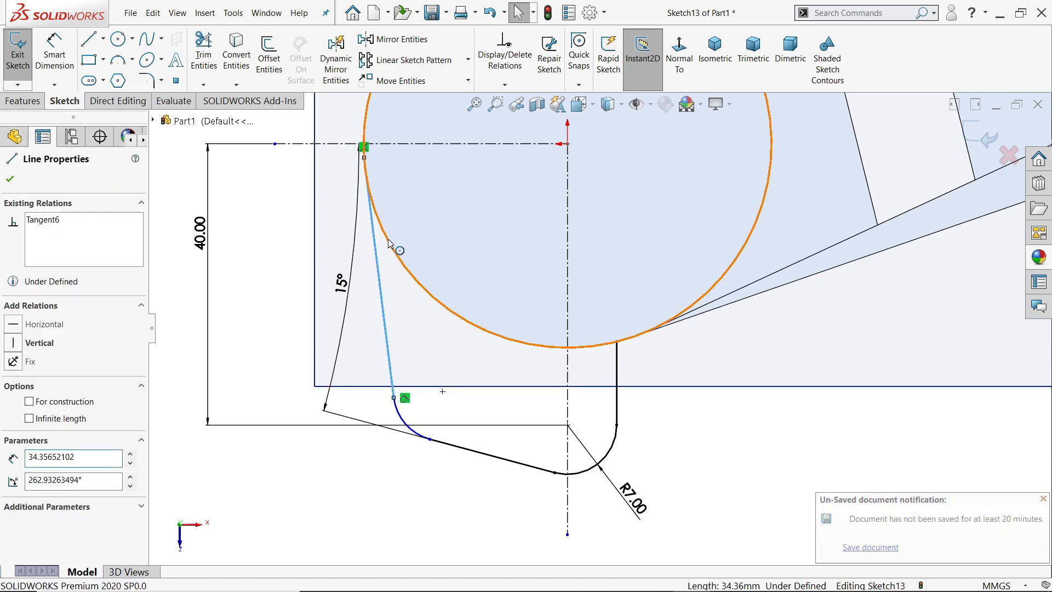
left_click(399, 247, "ctrl")
left_click(421, 193)
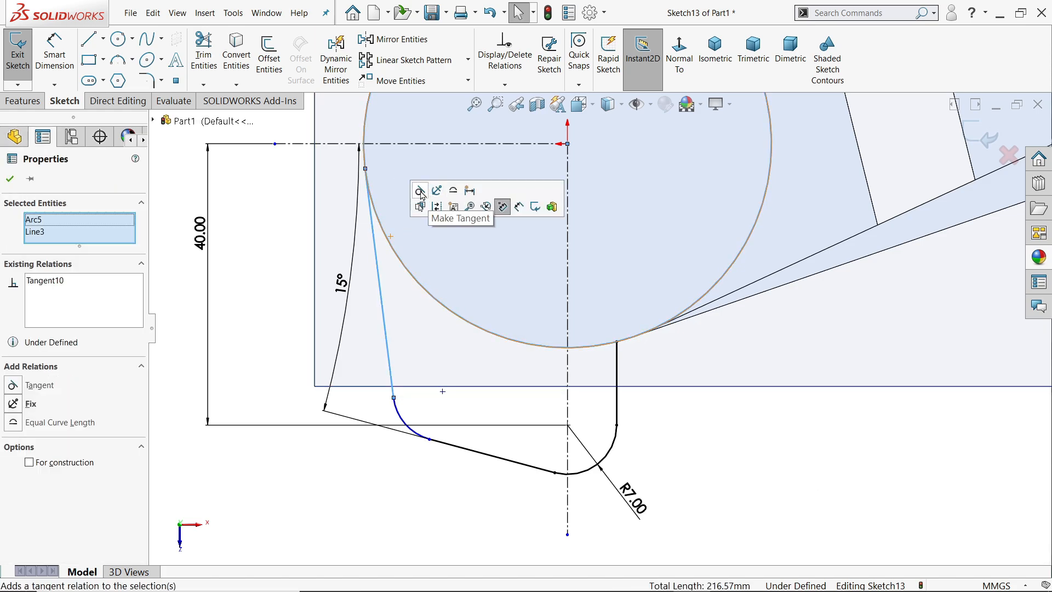
left_click(272, 305)
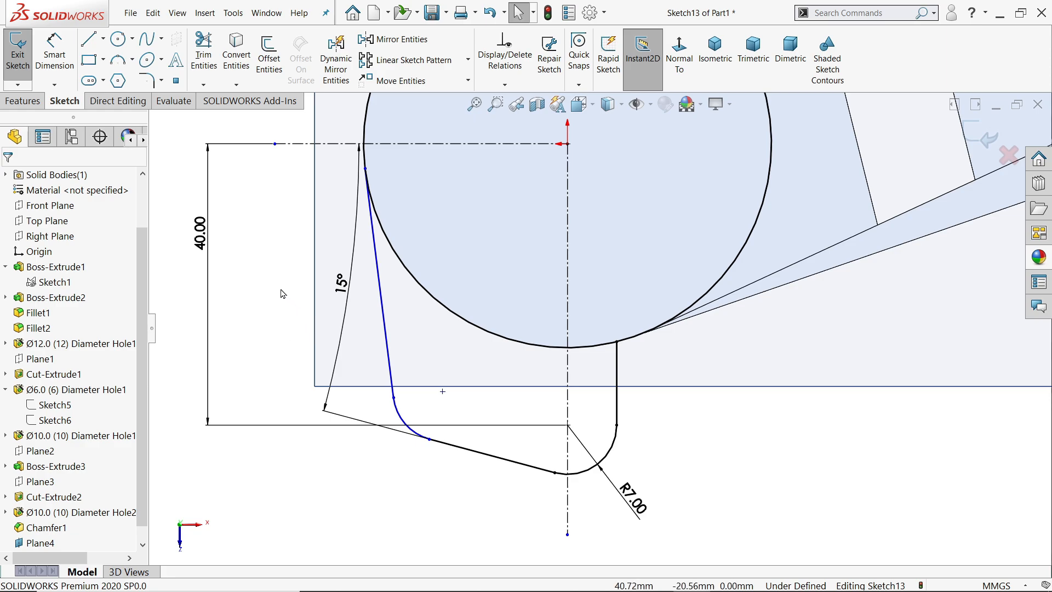
Dimension the horizontal distance between the two fillet arc centres as 20 mm
key("d")
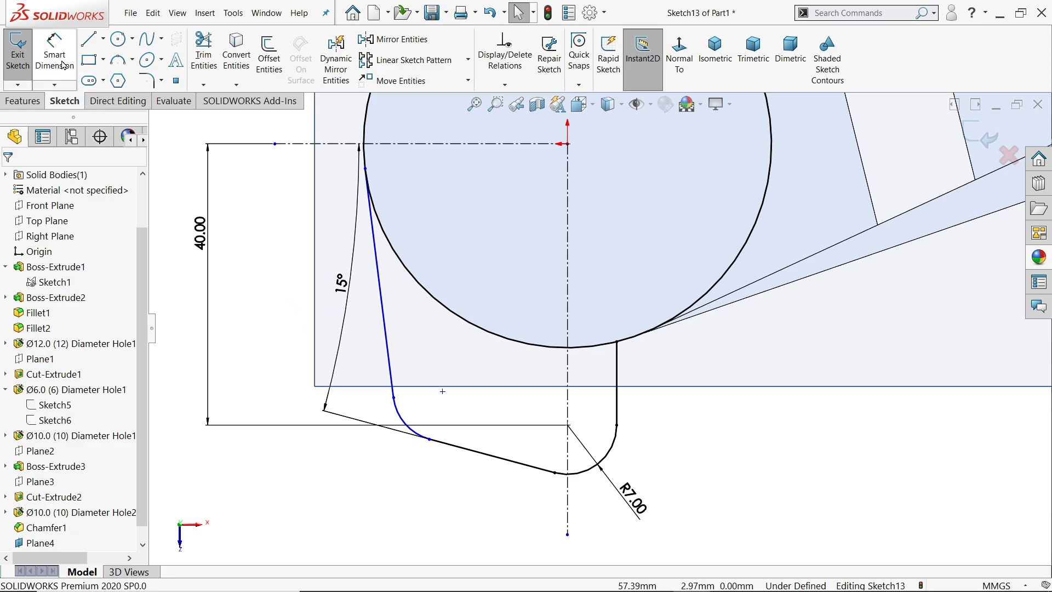
left_click(443, 392)
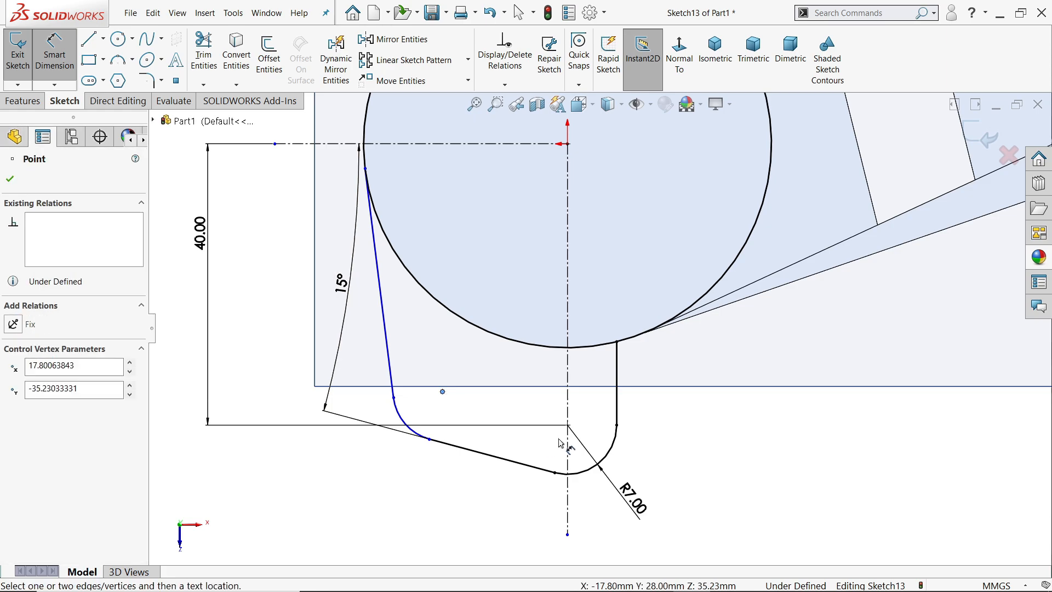
left_click(568, 425)
left_click(547, 482)
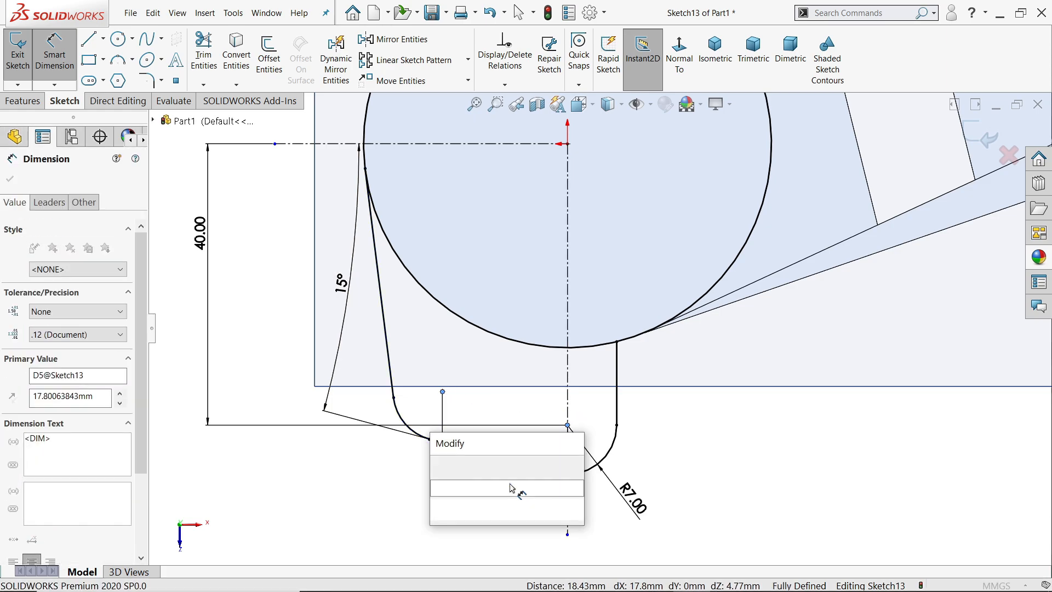
type("20")
left_click(440, 467)
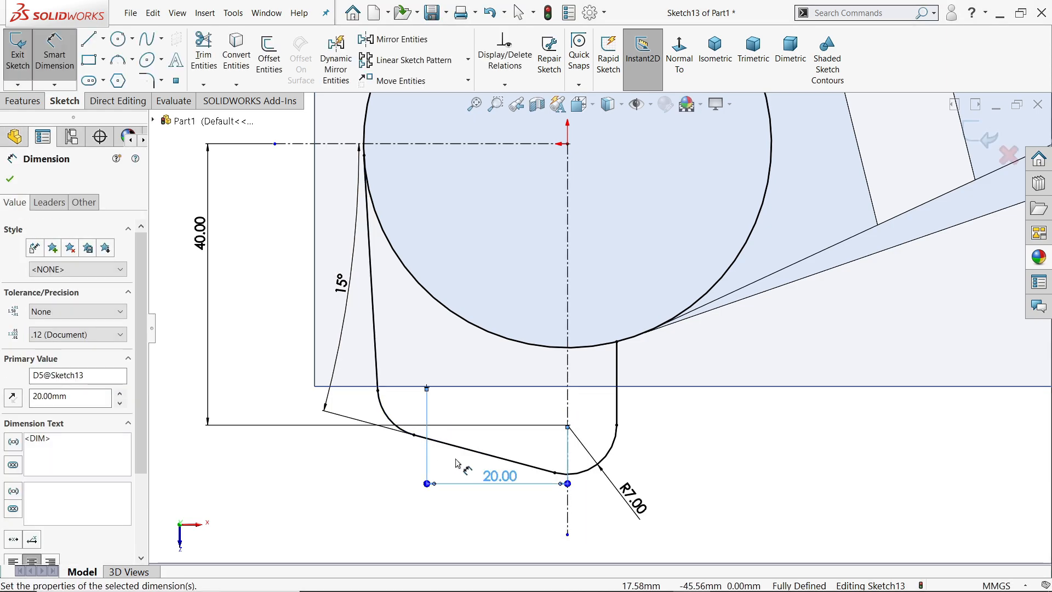
Trim away the part of the cylinder's sketch circle outside the lug profile, keeping only the arc between the two side lines
key("z")
key("z")
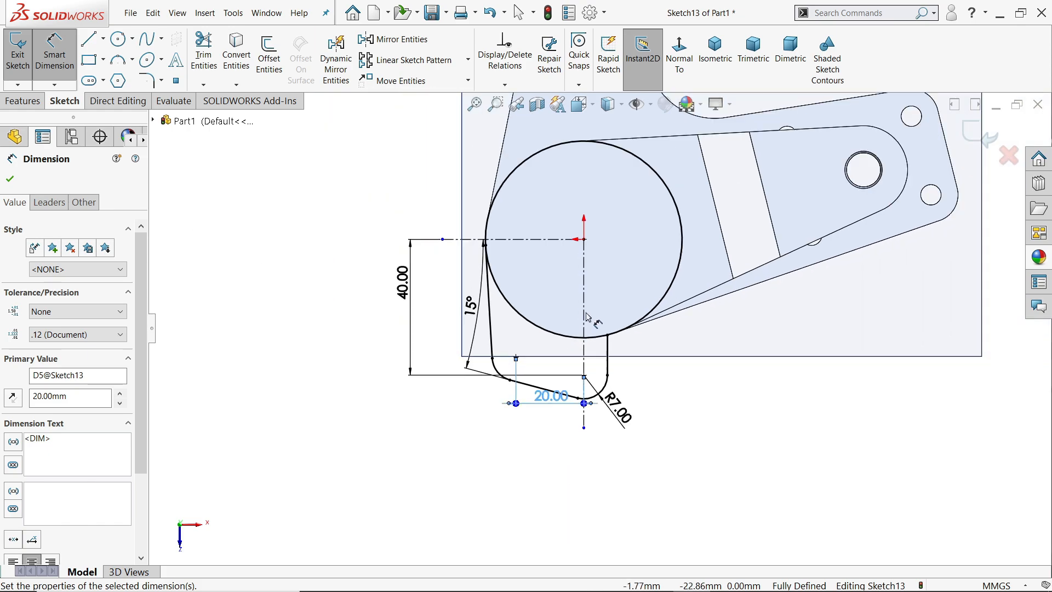
left_click(404, 136)
key("t")
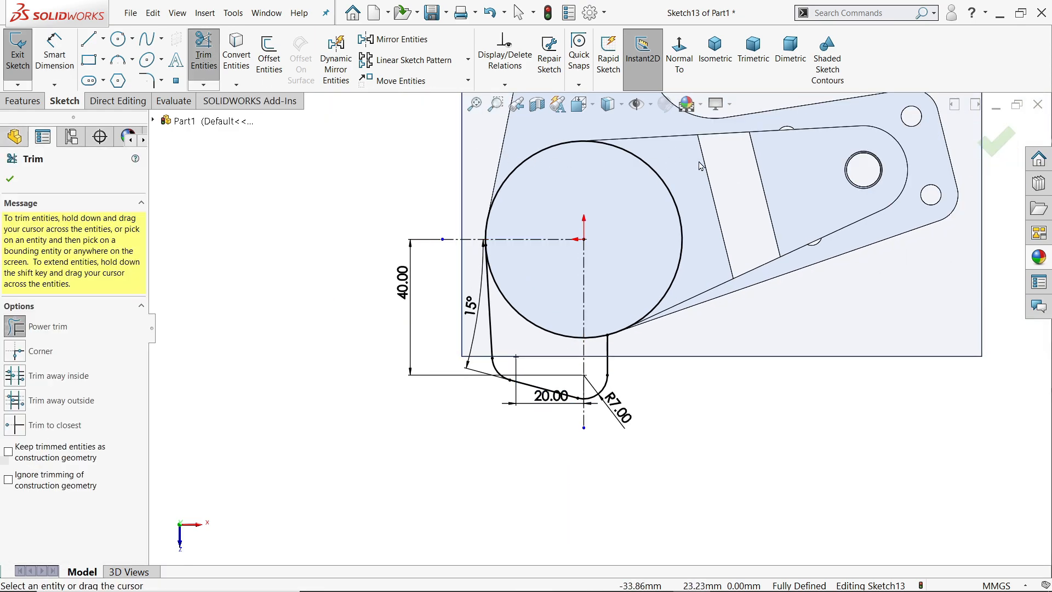
scroll(594, 255, "down", 2)
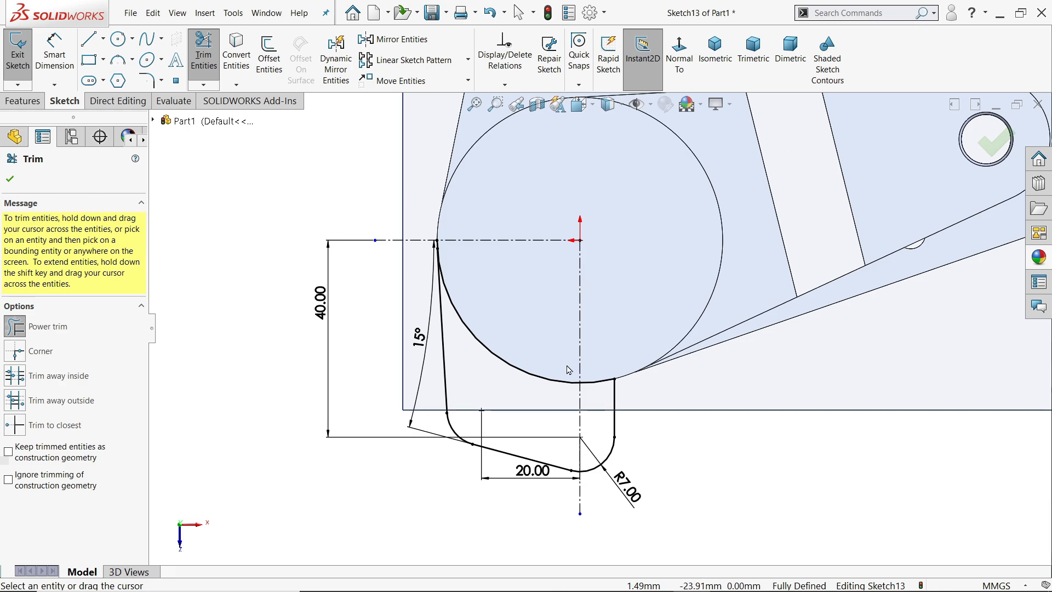
scroll(436, 248, "down", 8)
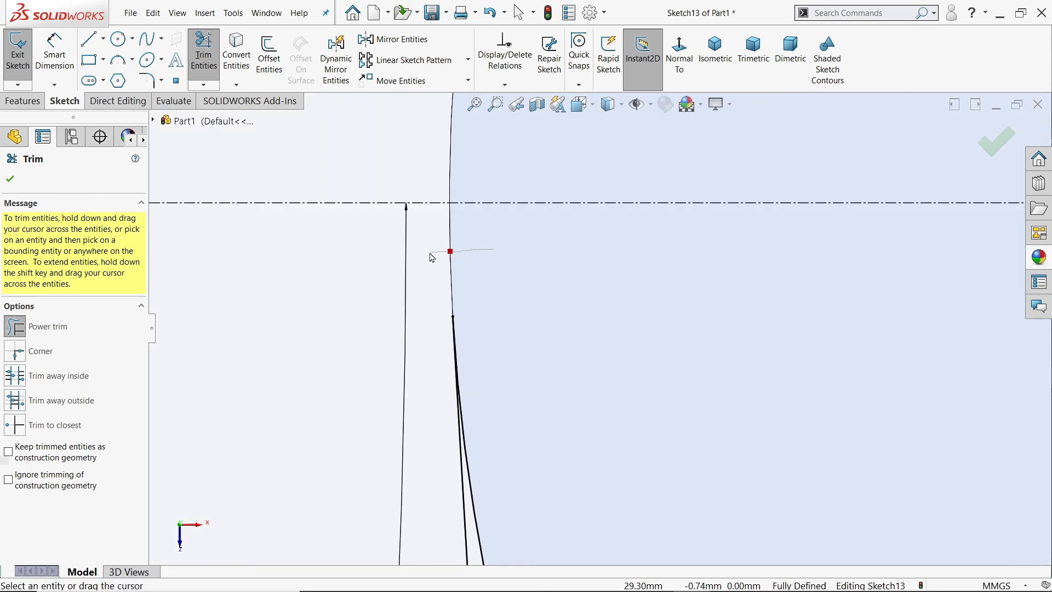
scroll(521, 327, "up", 10)
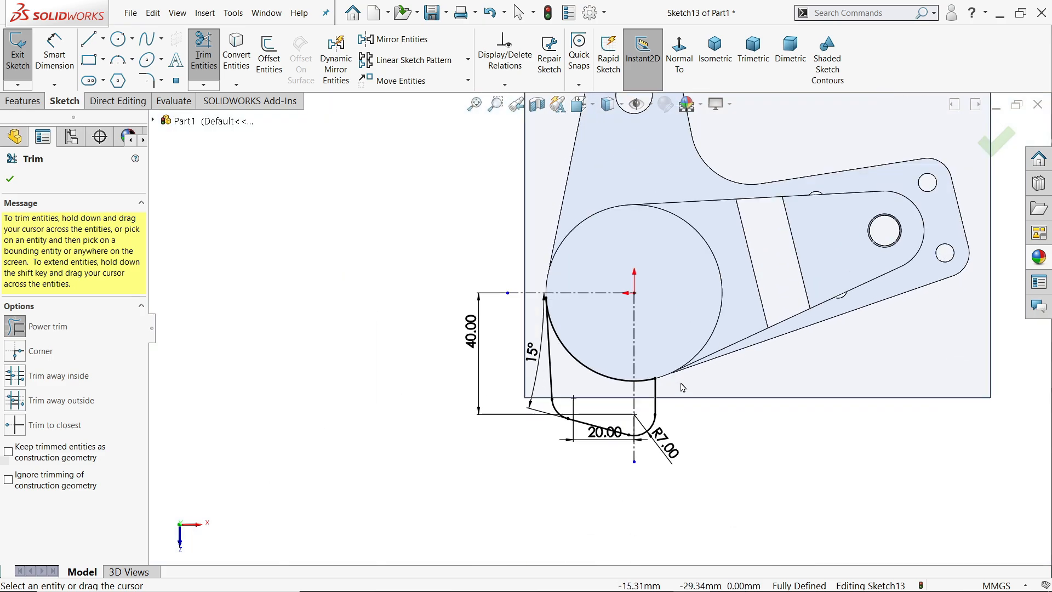
left_click(715, 52)
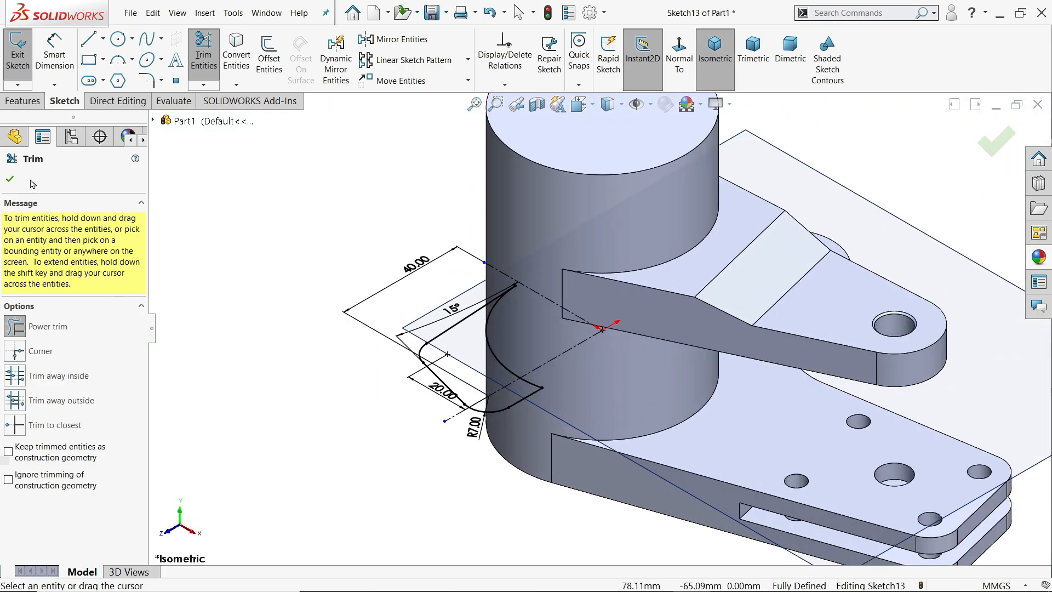
left_click(10, 179)
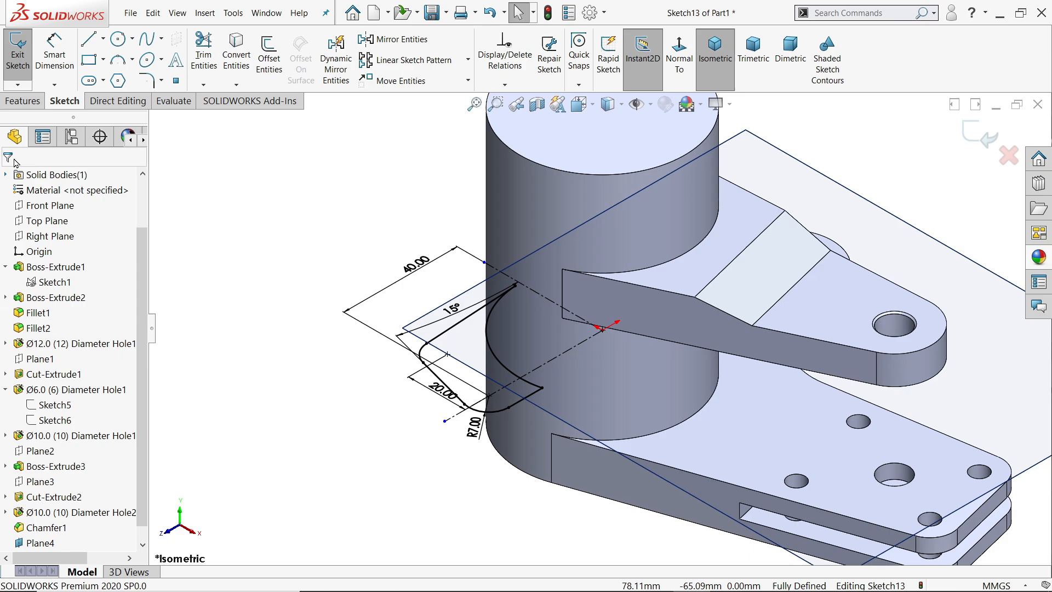
Extrude the lug profile 11 mm as a blind boss in the reversed direction and hide its sketch plane, Plane4
left_click(28, 102)
left_click(24, 52)
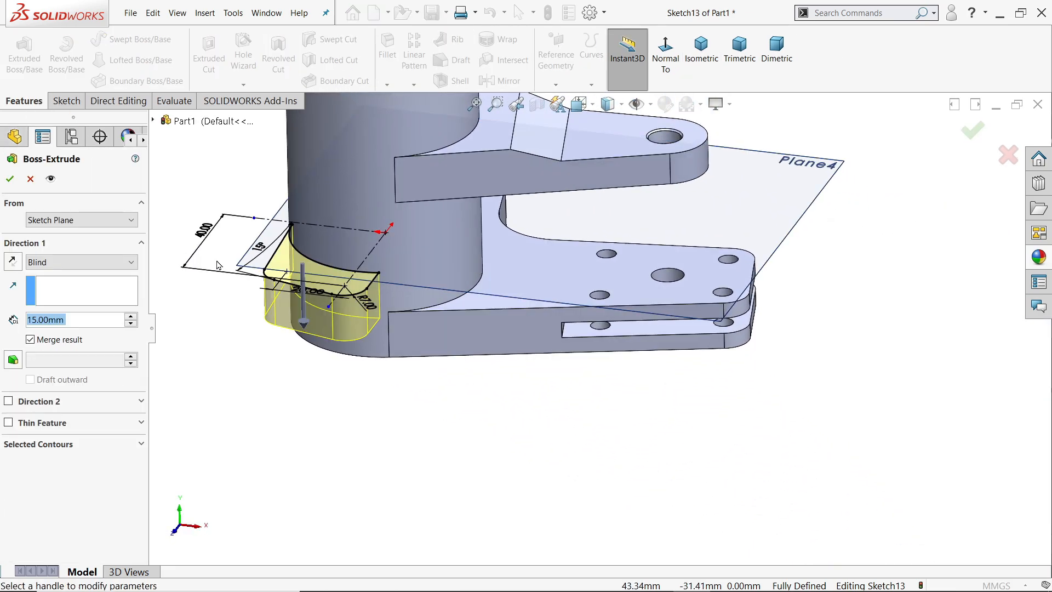
type("11")
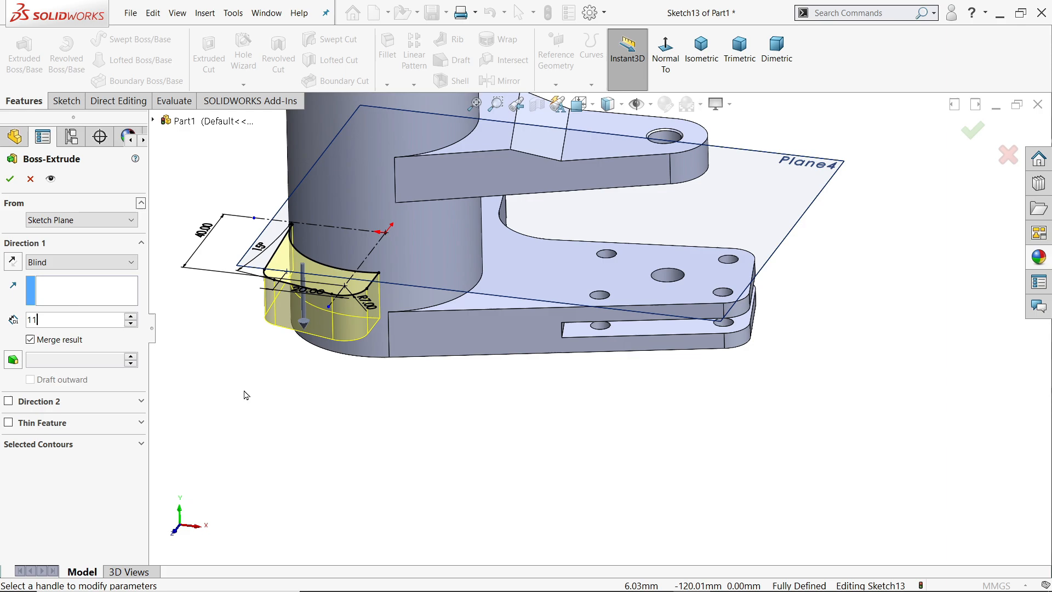
key("Return")
scroll(331, 269, "down", 3)
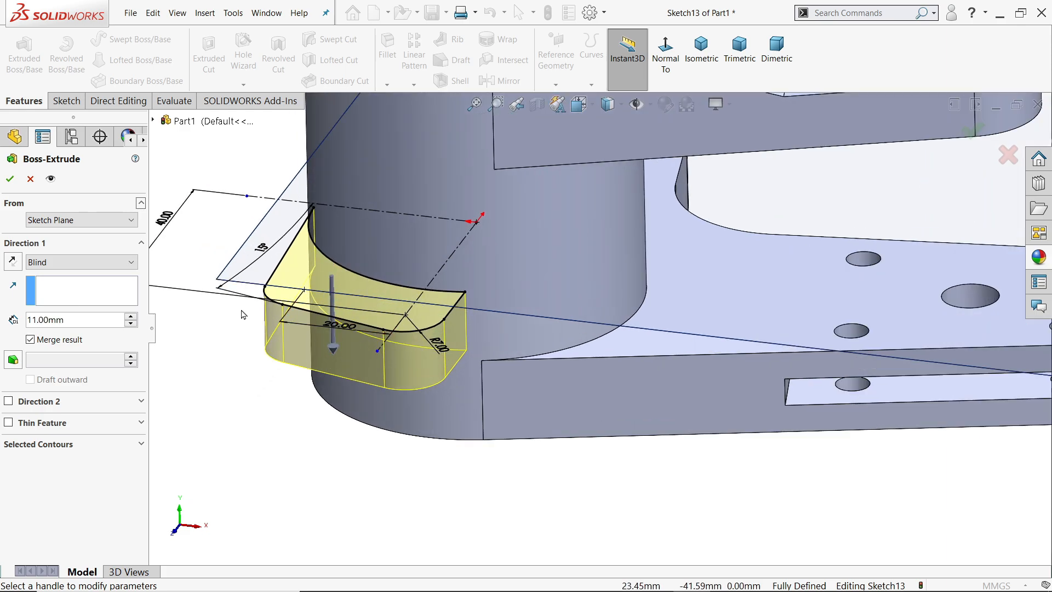
left_click(15, 265)
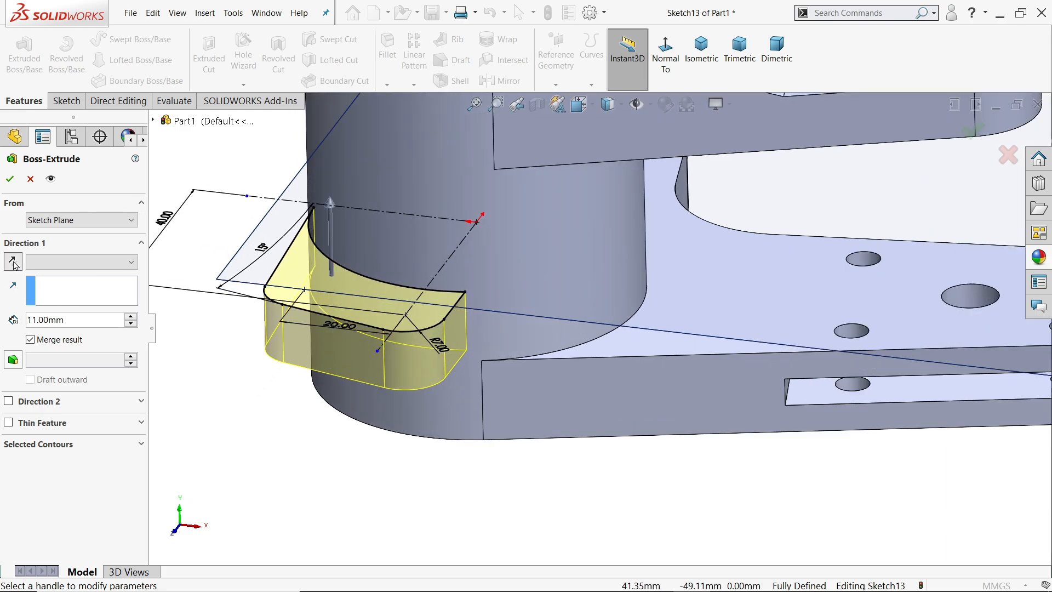
key("Return")
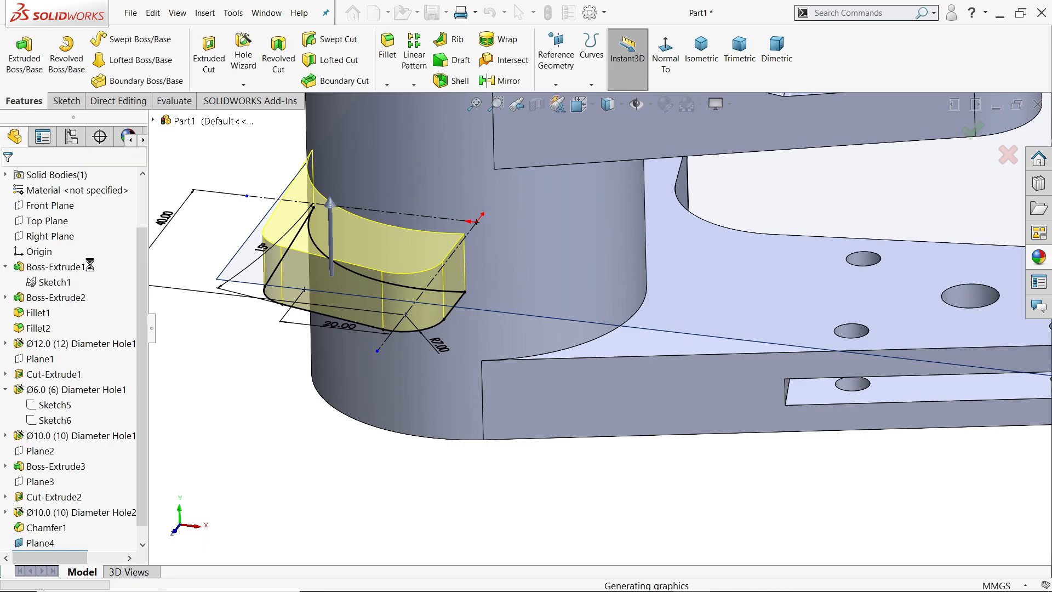
left_click(244, 275)
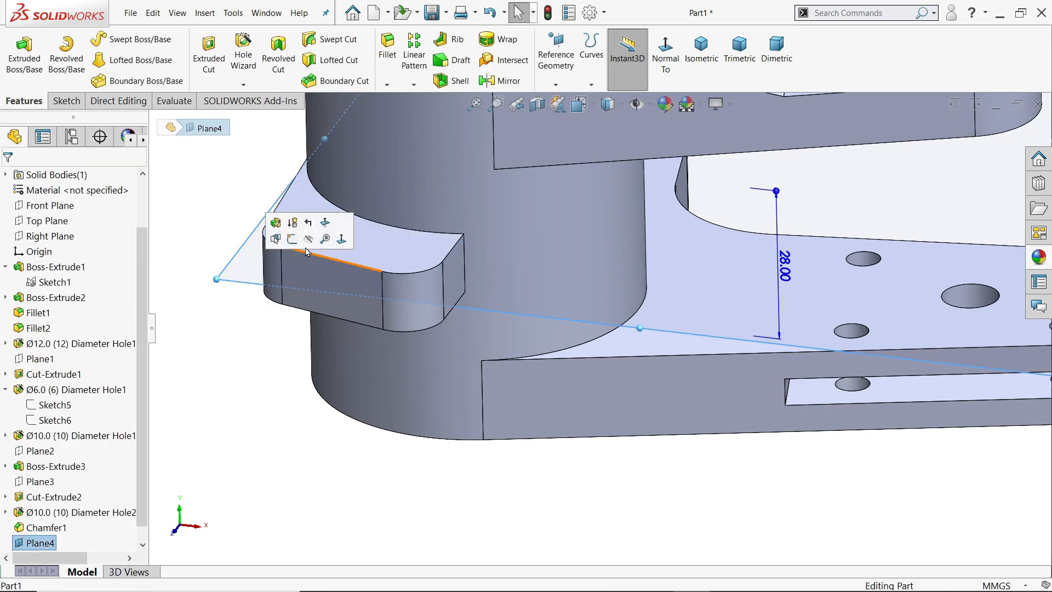
left_click(306, 241)
Create a mid plane between the lug's upper and lower faces
mouse_move(269, 418)
middle_mouse_down()
mouse_move(294, 308)
mouse_move(273, 433)
middle_mouse_up()
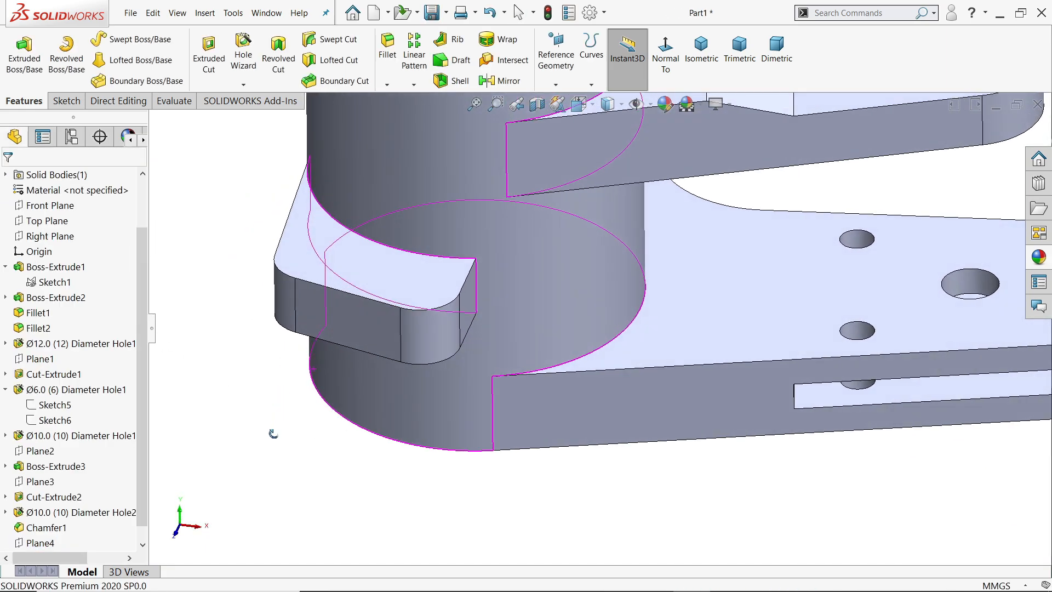
left_click(555, 84)
left_click(564, 97)
left_click(340, 263)
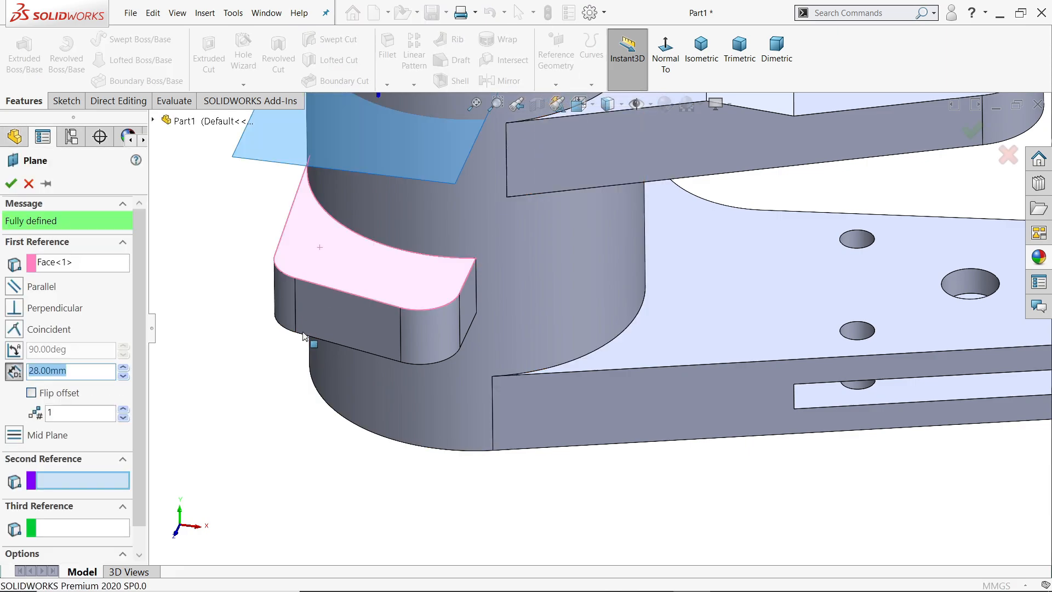
middle_click_drag(303, 334, 406, 276)
left_click(367, 187)
scroll(407, 276, "up", 4)
scroll(494, 230, "down", 6)
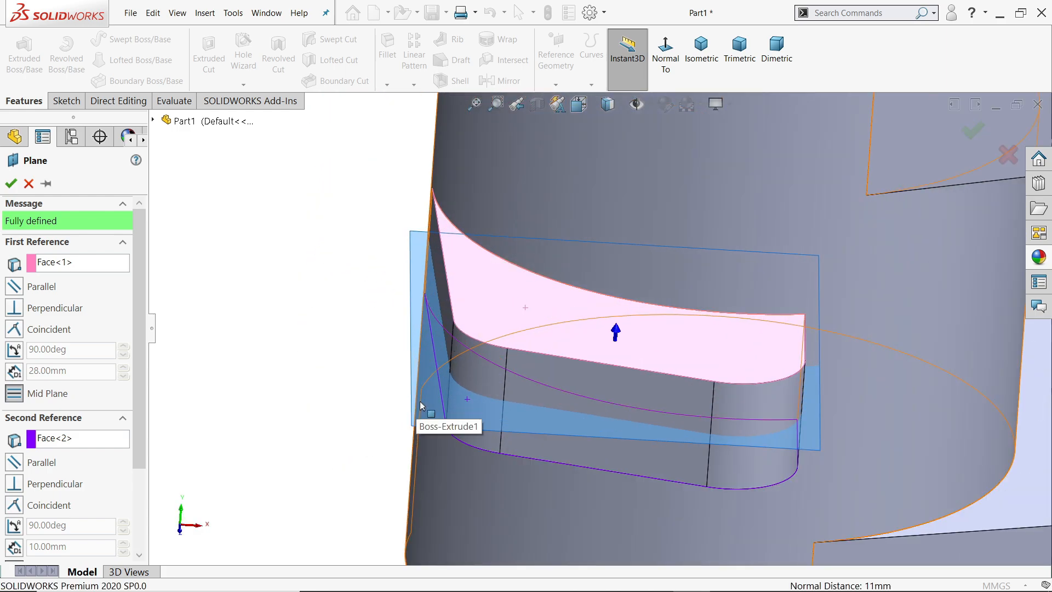
left_click(10, 184)
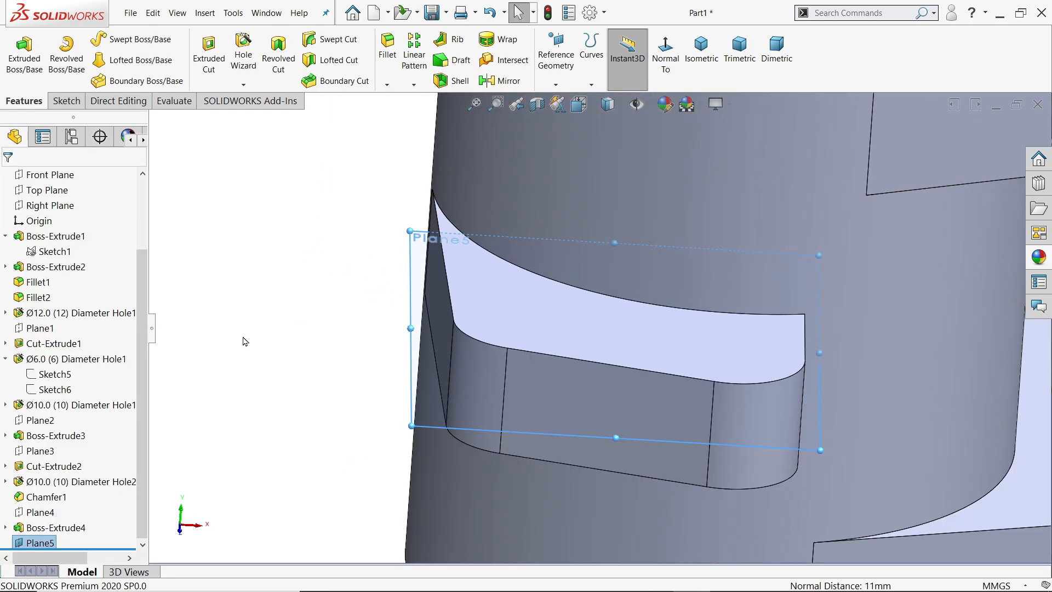
left_click(65, 101)
left_click(18, 52)
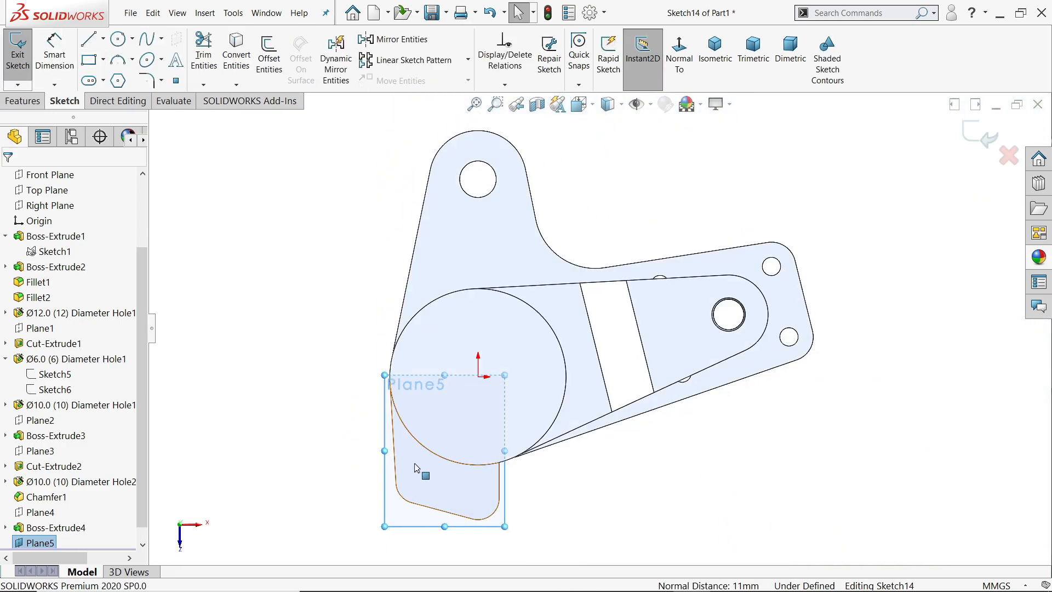
scroll(433, 471, "down", 3)
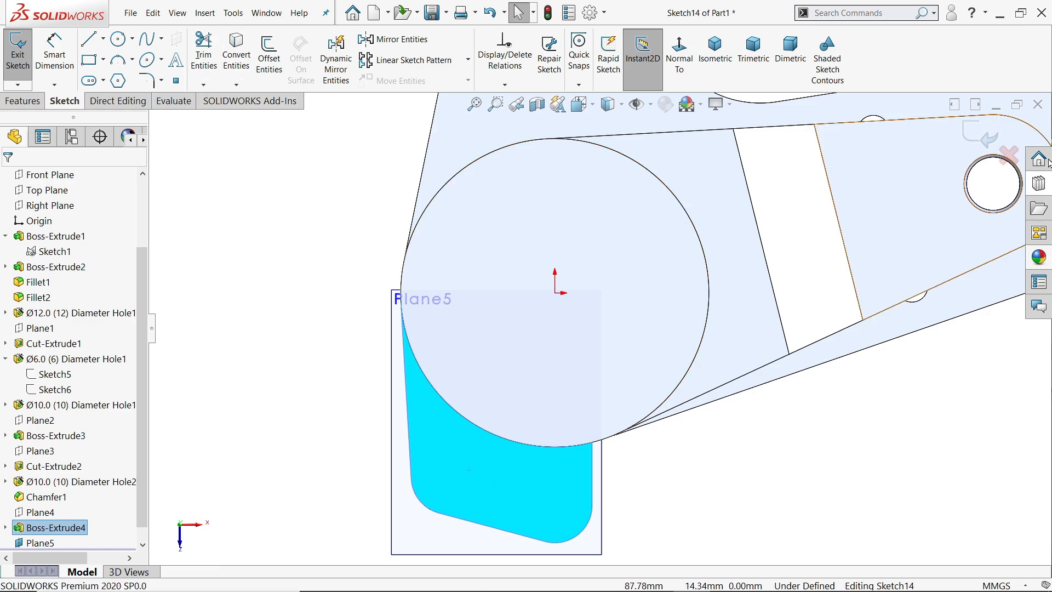
left_click(986, 138)
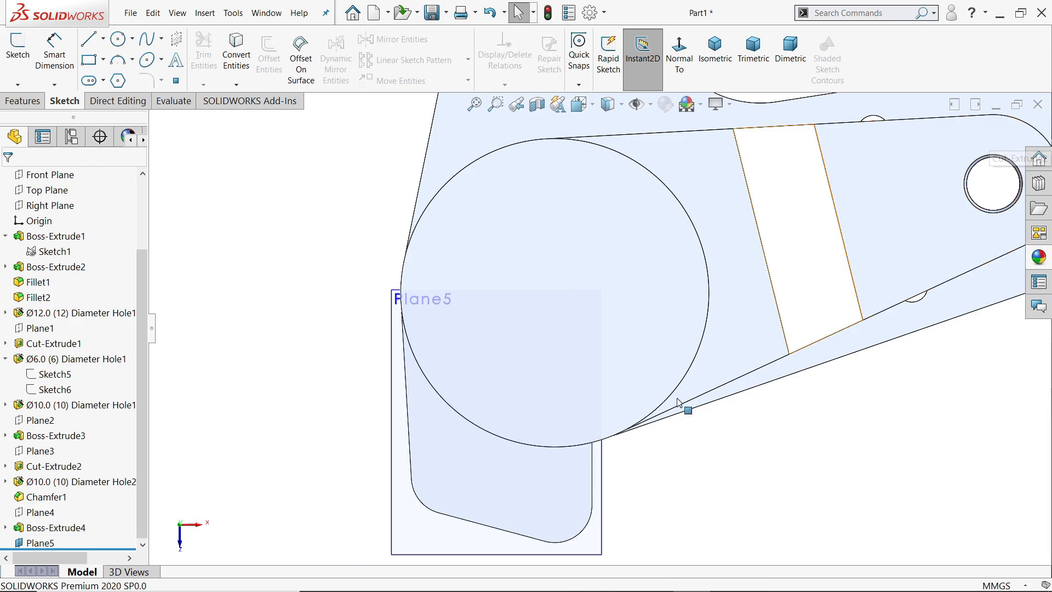
Fillet the vertical edge where the lug's short side meets the cylinder with a 10 mm radius
scroll(662, 437, "up", 3)
mouse_move(662, 437)
middle_mouse_down()
mouse_move(622, 255)
mouse_move(608, 369)
middle_mouse_up()
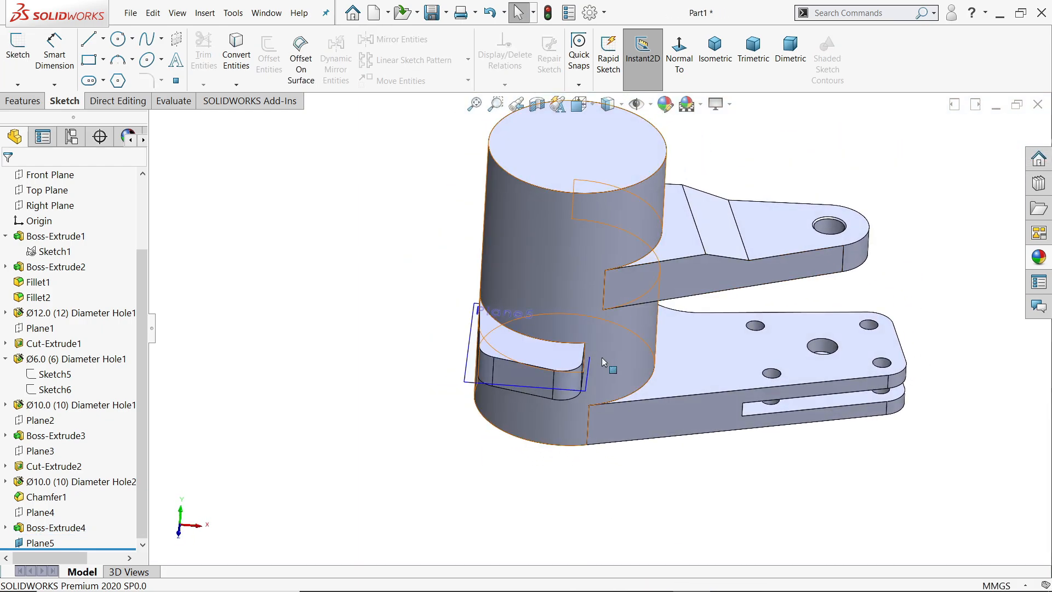
scroll(585, 357, "down", 5)
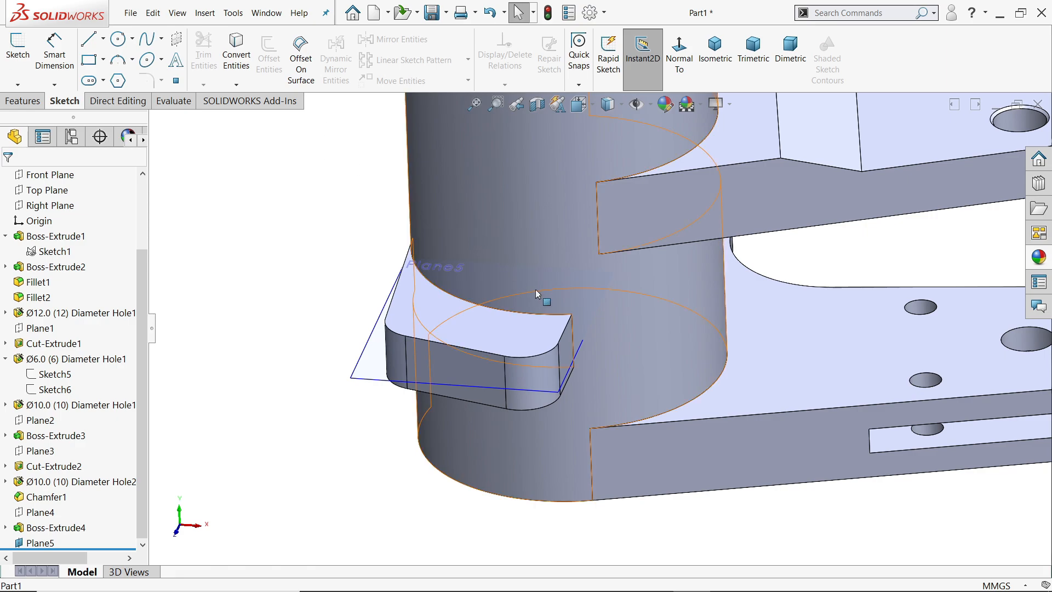
scroll(552, 341, "down", 4)
left_click(598, 353)
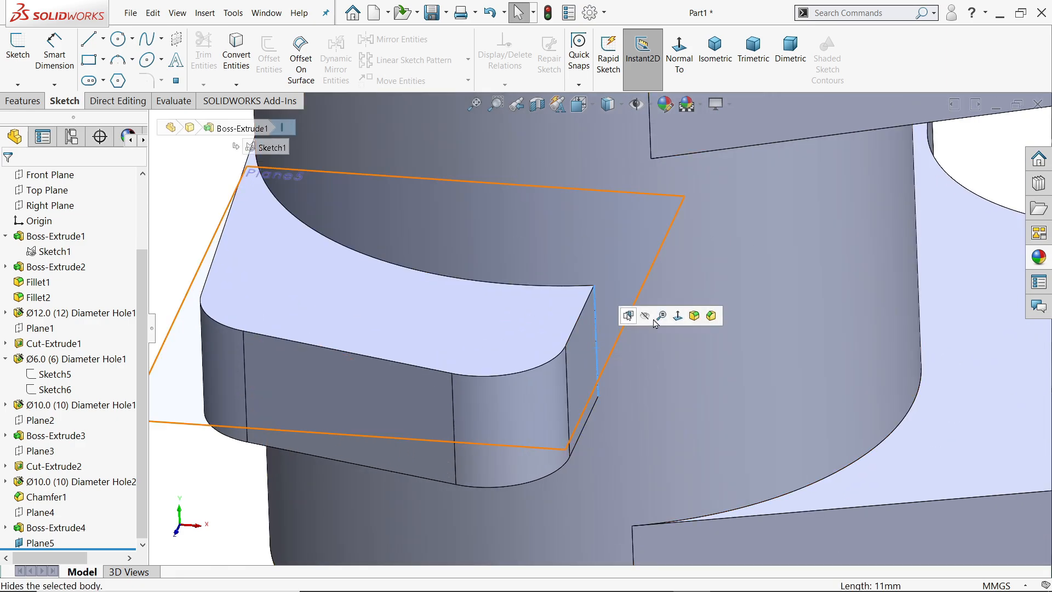
left_click(694, 314)
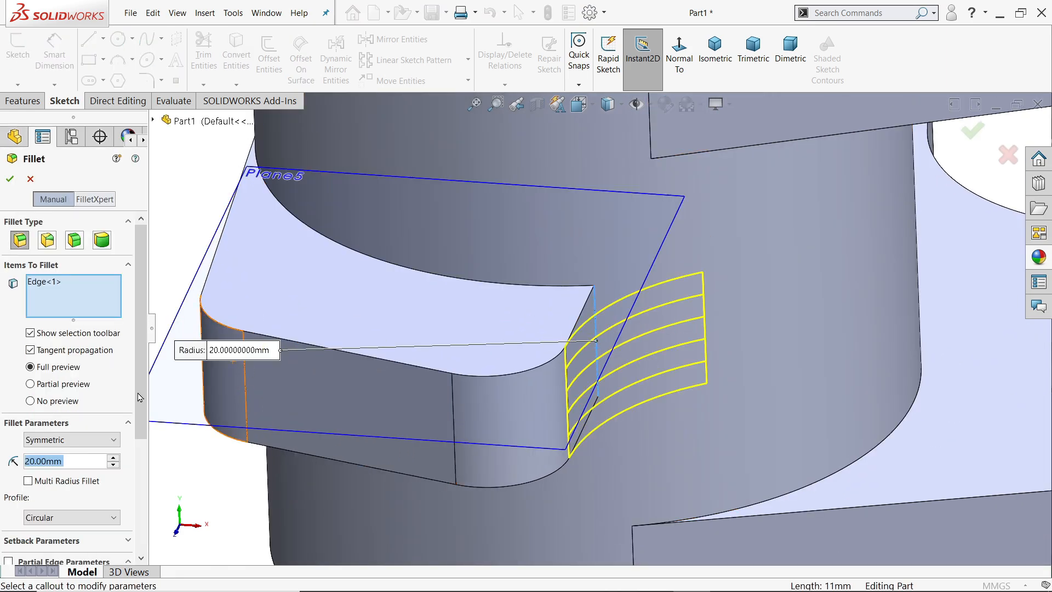
type("10")
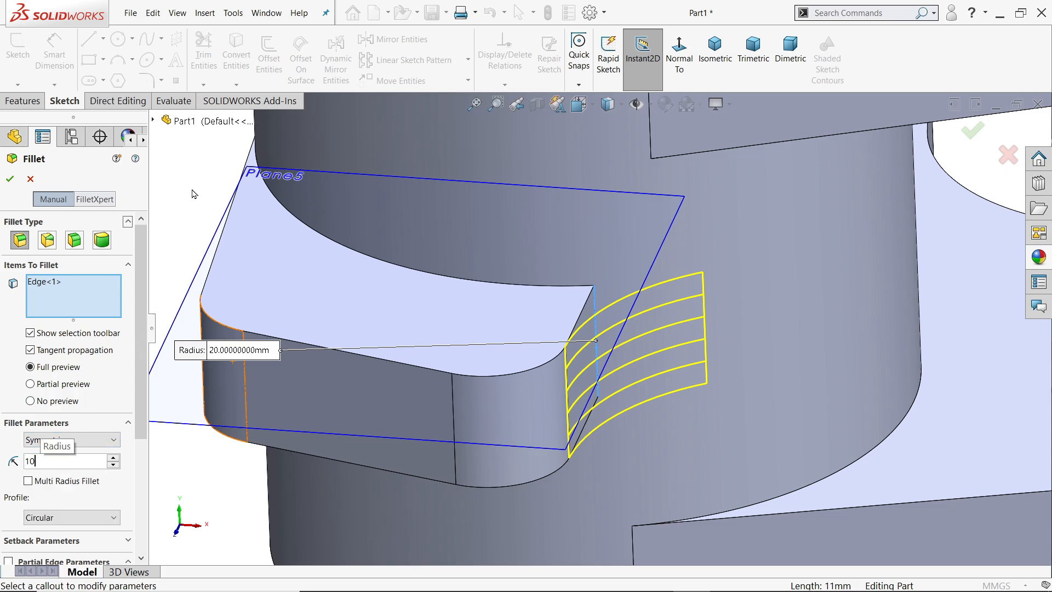
key("Return")
left_click(9, 179)
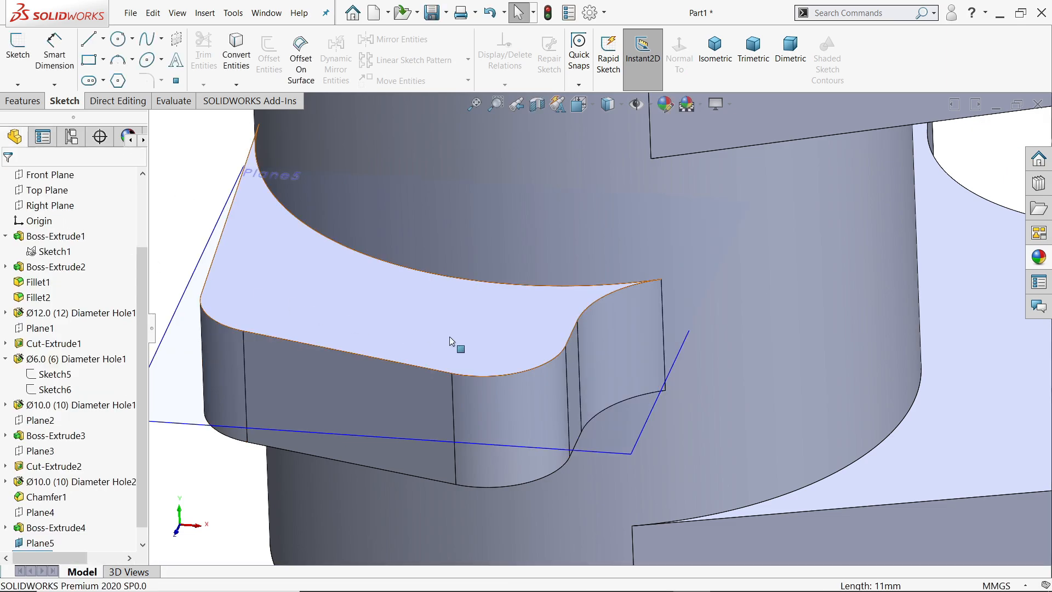
Start a sketch on the lug's mid plane, Plane5, and convert the outline of the lug's face into it
scroll(603, 361, "up", 2)
mouse_move(570, 328)
middle_mouse_down()
mouse_move(590, 223)
mouse_move(589, 333)
middle_mouse_up()
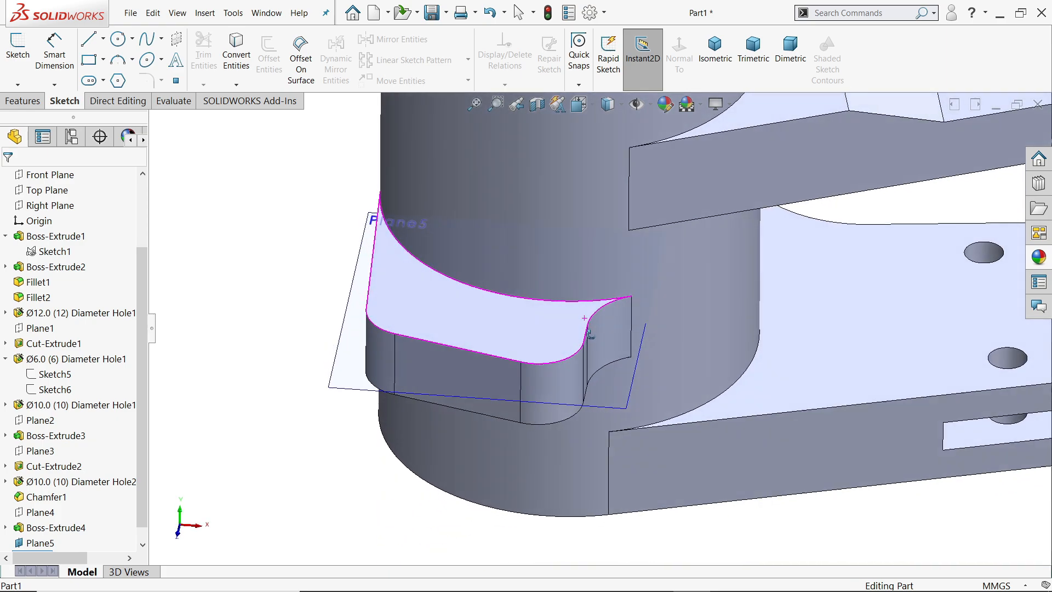
left_click(349, 387)
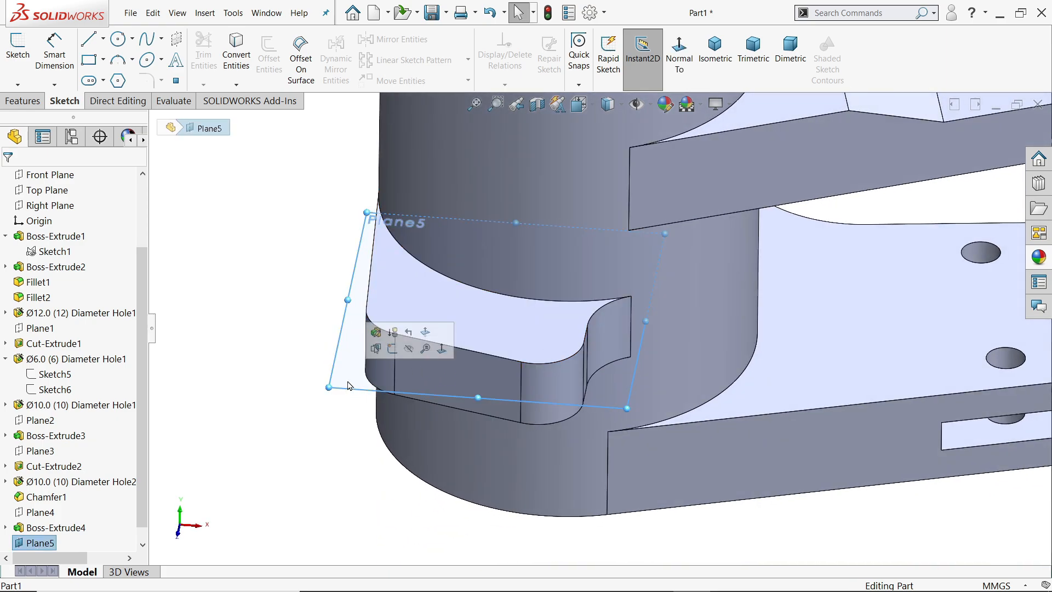
left_click(392, 351)
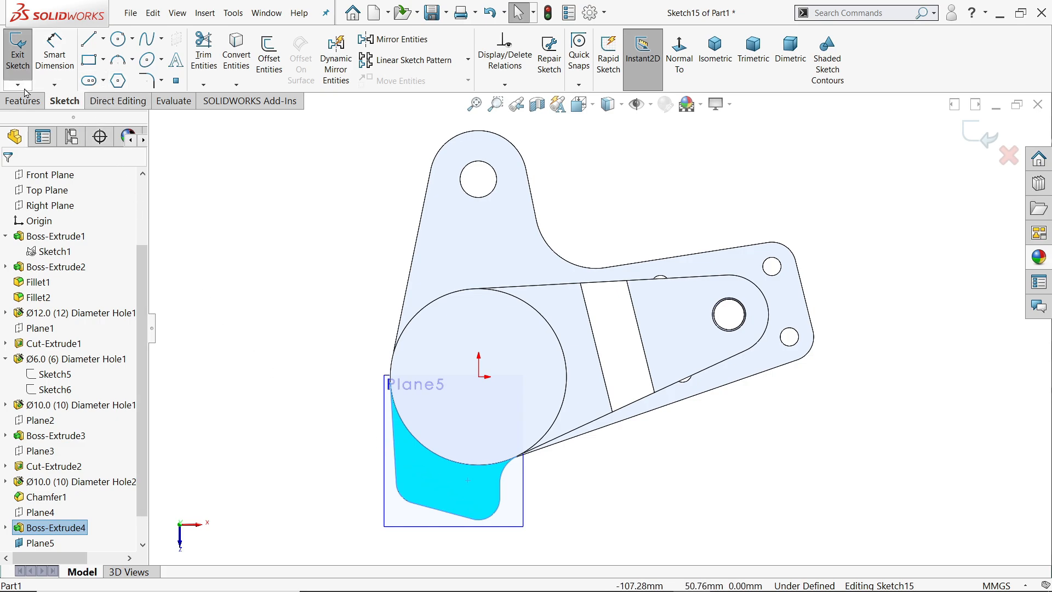
left_click(237, 52)
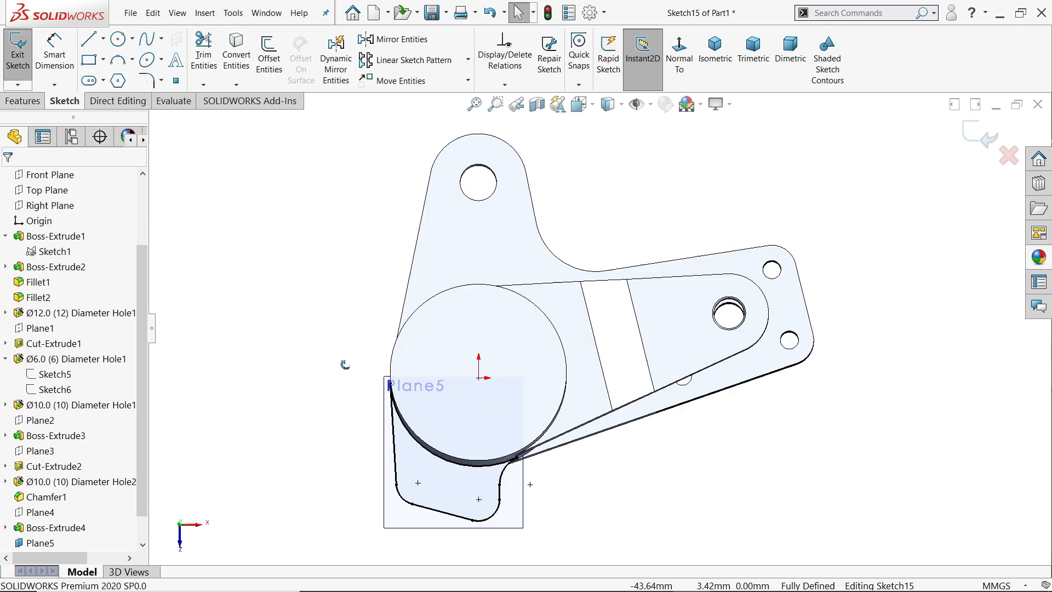
Cut a 3 mm slot through the lug with a Mid Plane extruded cut of the converted outline, and hide Plane5
middle_click_drag(343, 364, 346, 182)
scroll(482, 402, "down", 4)
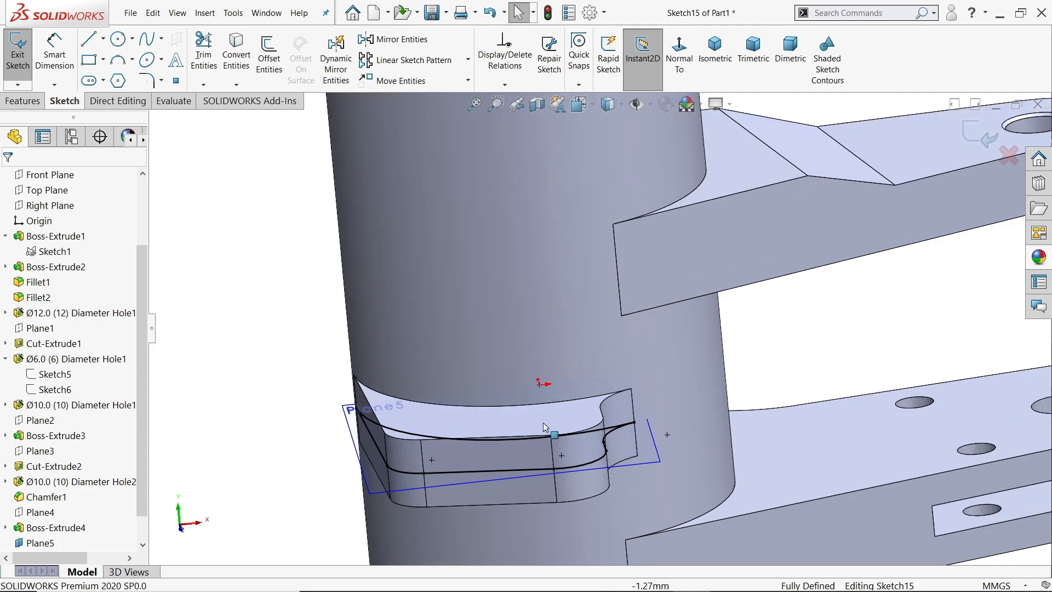
mouse_move(552, 429)
middle_mouse_down()
mouse_move(496, 414)
mouse_move(480, 454)
middle_mouse_up()
scroll(515, 466, "down", 2)
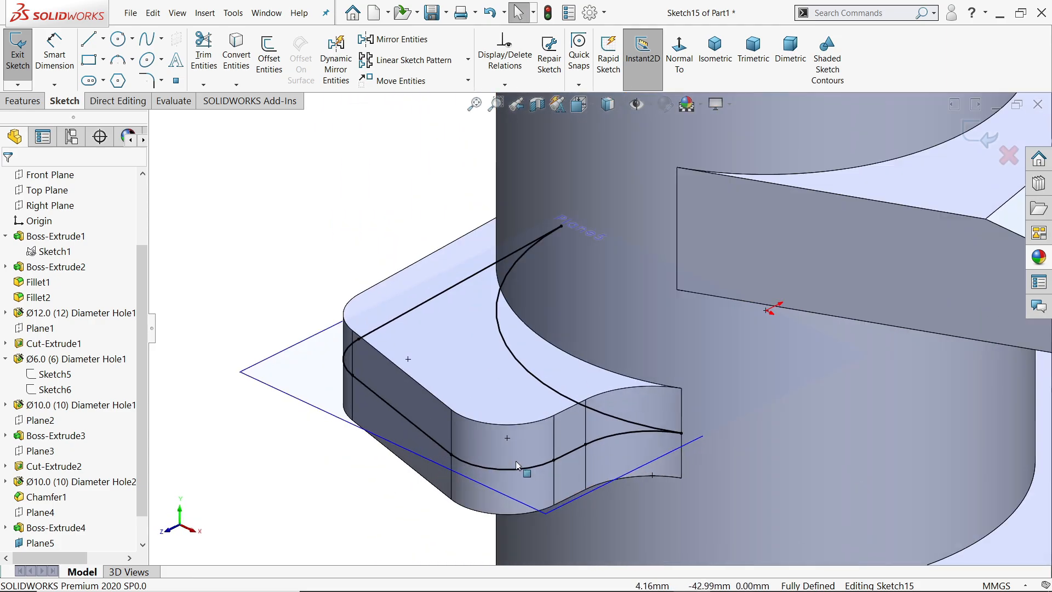
left_click(32, 102)
left_click(214, 60)
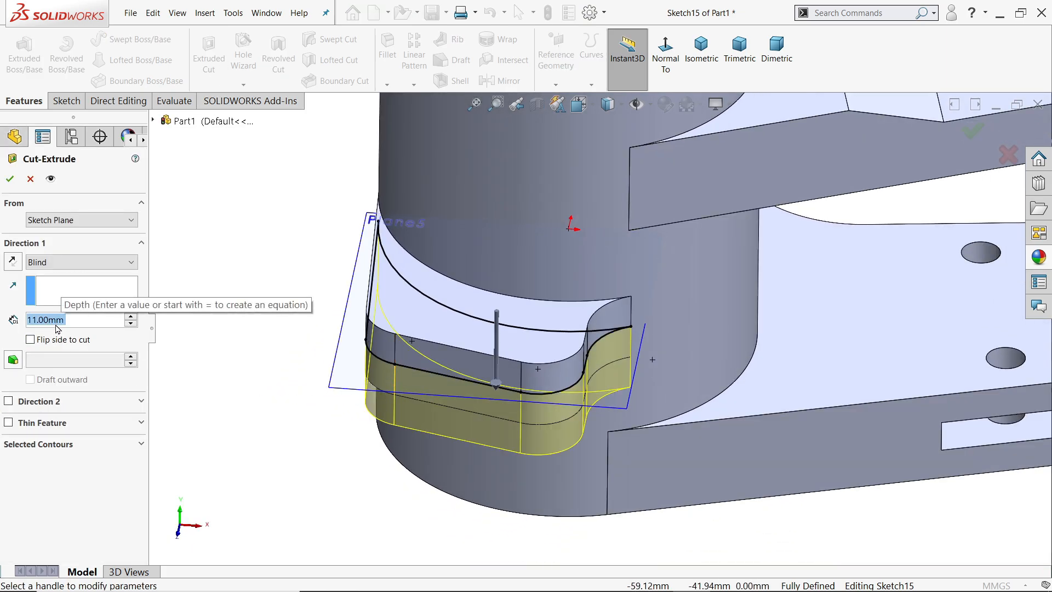
type("3")
key("Return")
left_click(76, 263)
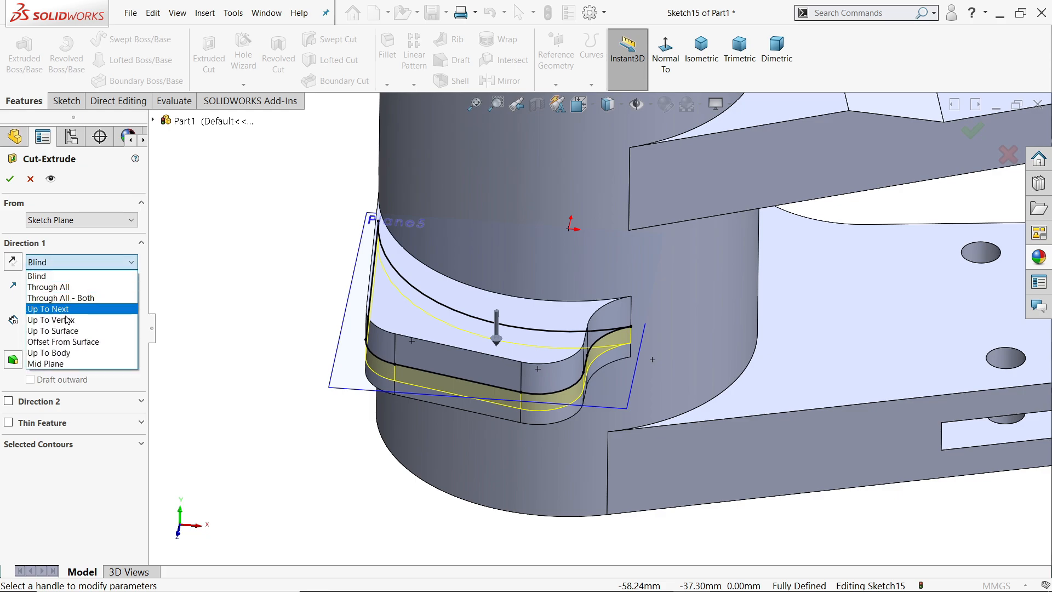
left_click(49, 361)
scroll(599, 377, "down", 3)
scroll(582, 346, "down", 2)
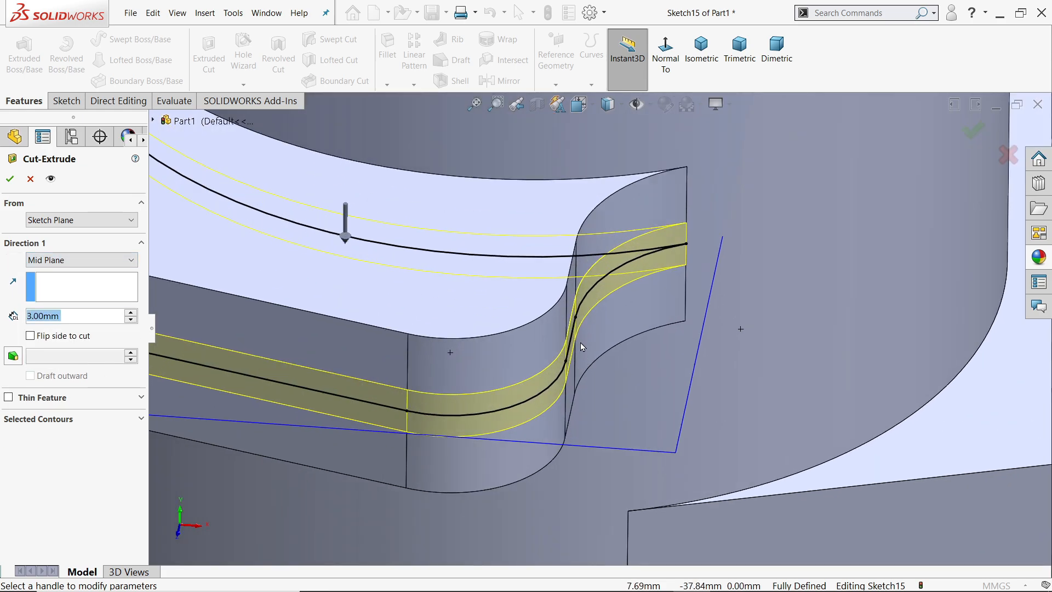
scroll(450, 319, "up", 3)
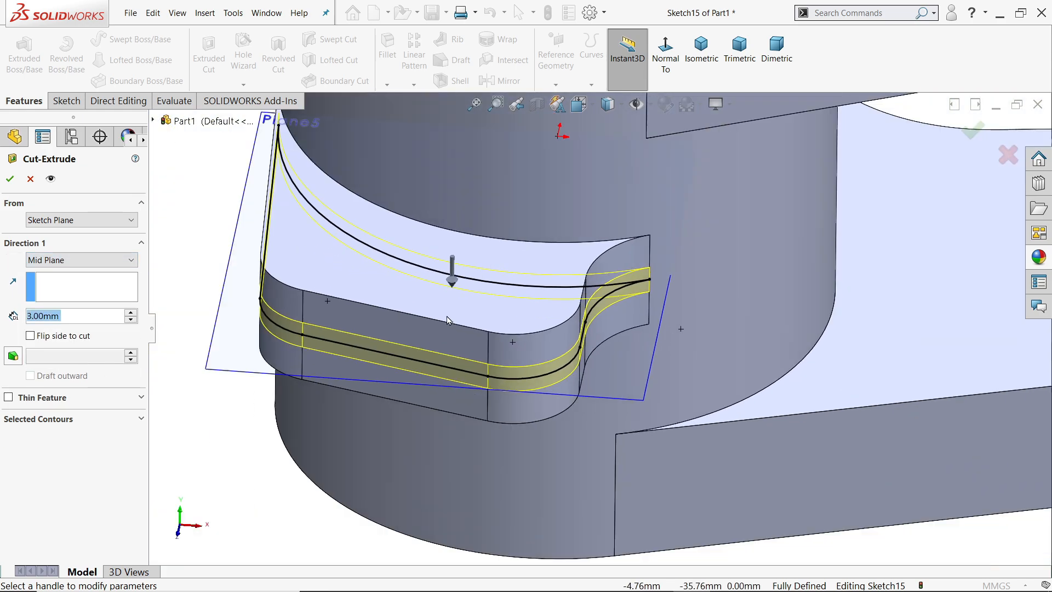
left_click(8, 178)
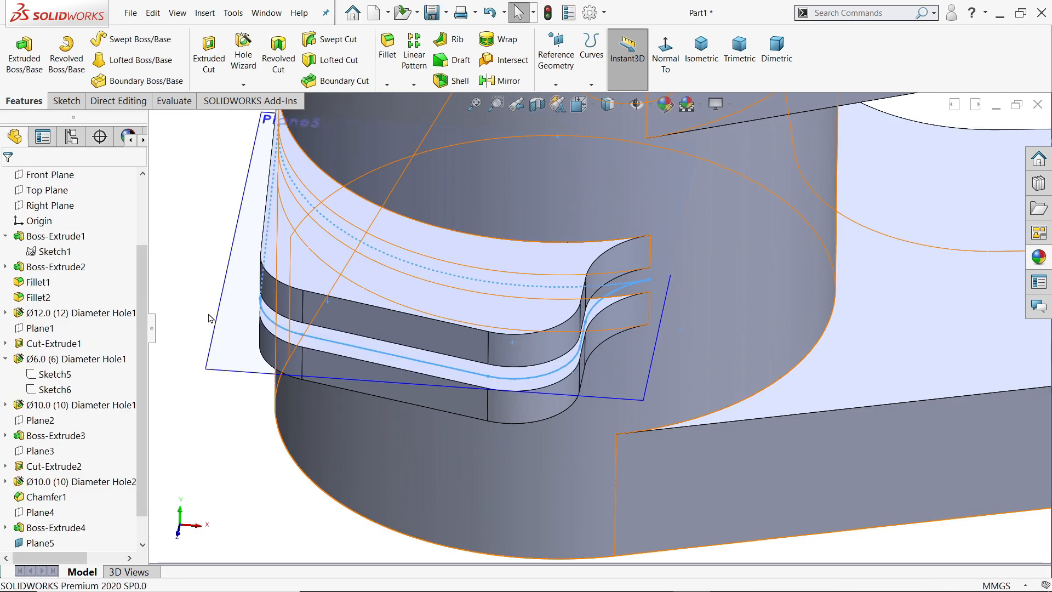
left_click(277, 315)
left_click(282, 296)
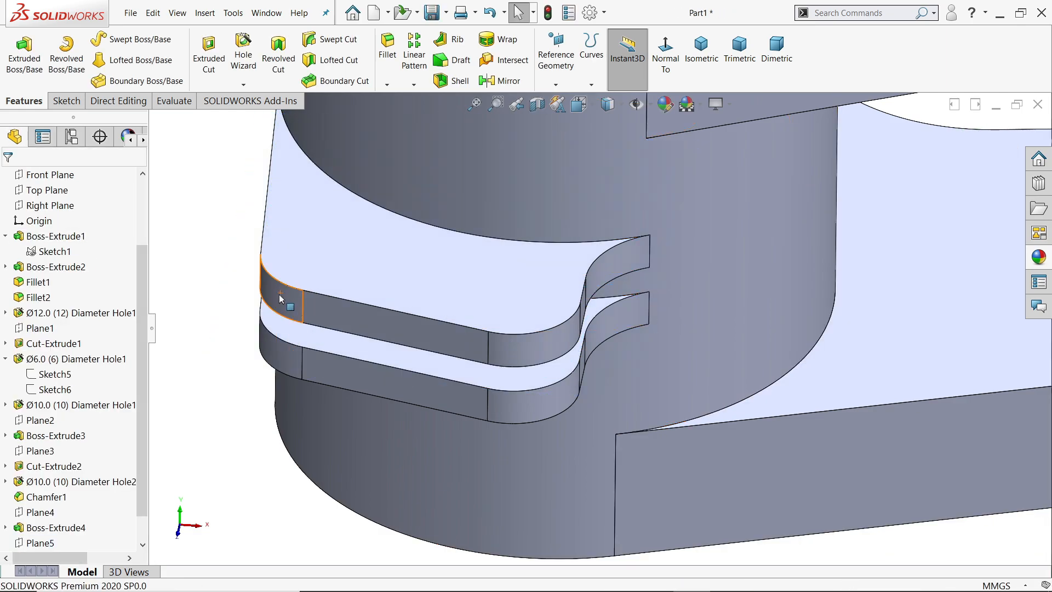
Set up a Hole Wizard hole of size Ø5.0 with a Through All end condition
middle_click_drag(282, 293, 275, 426)
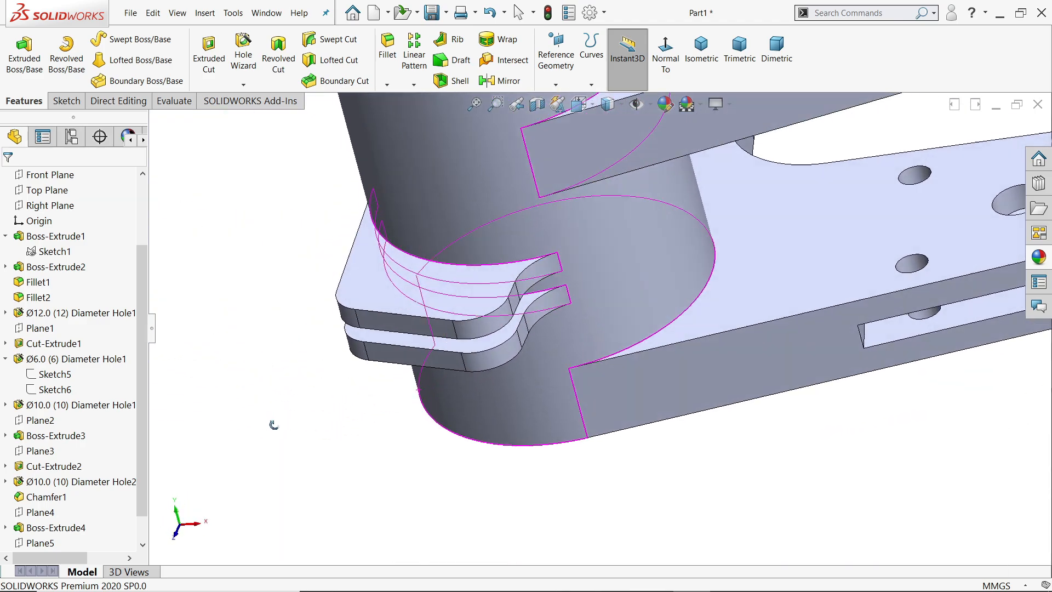
scroll(291, 449, "down", 5)
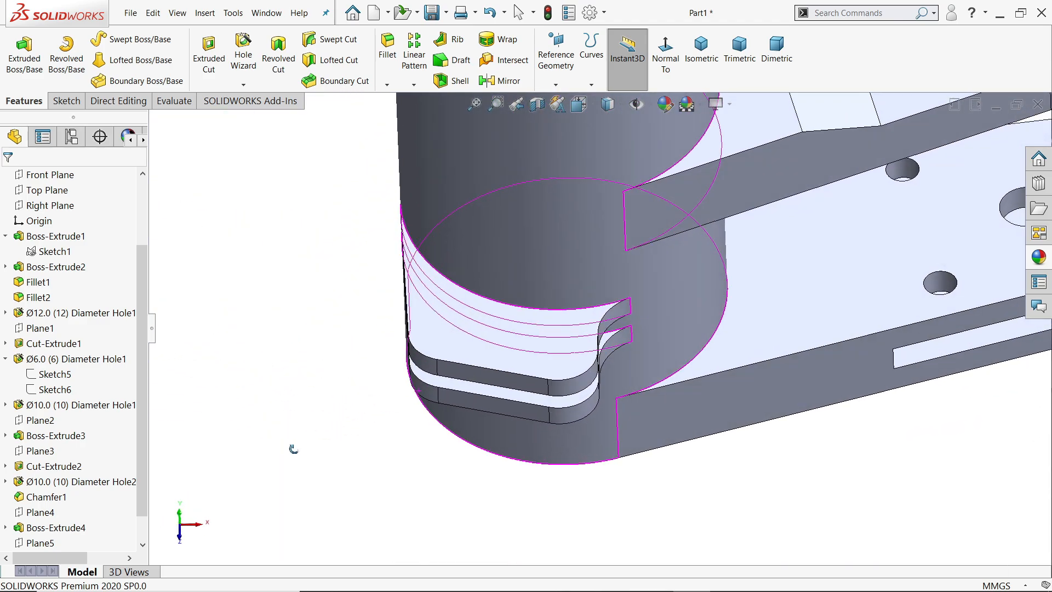
left_click(240, 63)
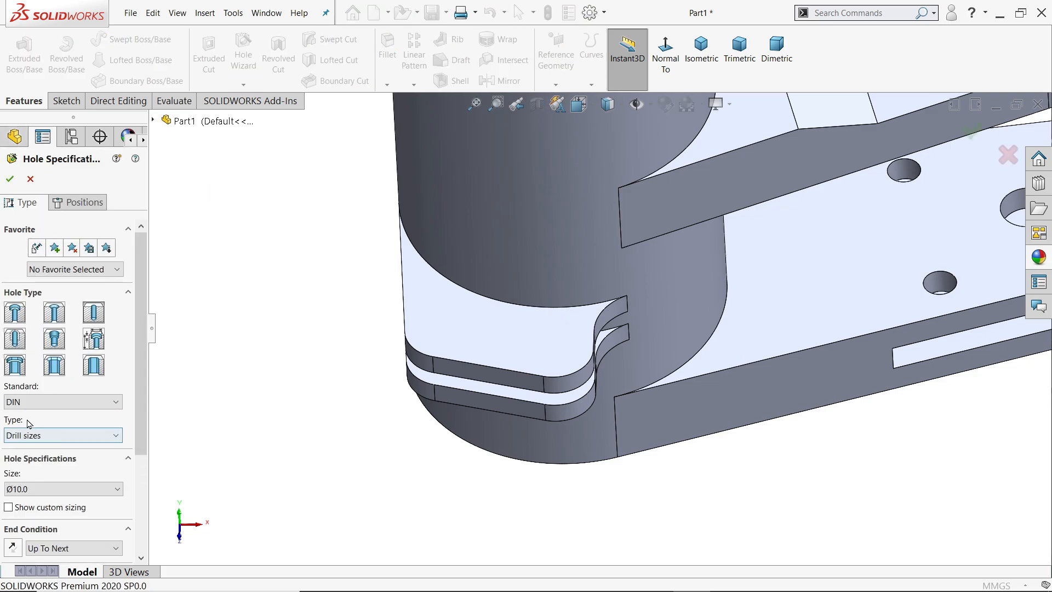
left_click(34, 488)
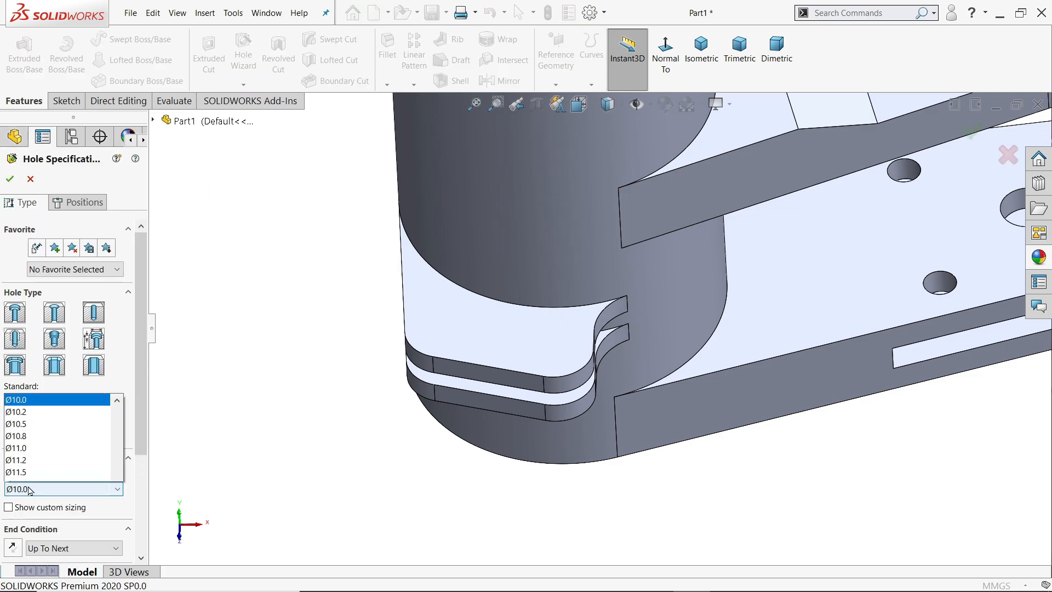
scroll(50, 444, "down", 2)
scroll(55, 438, "up", 8)
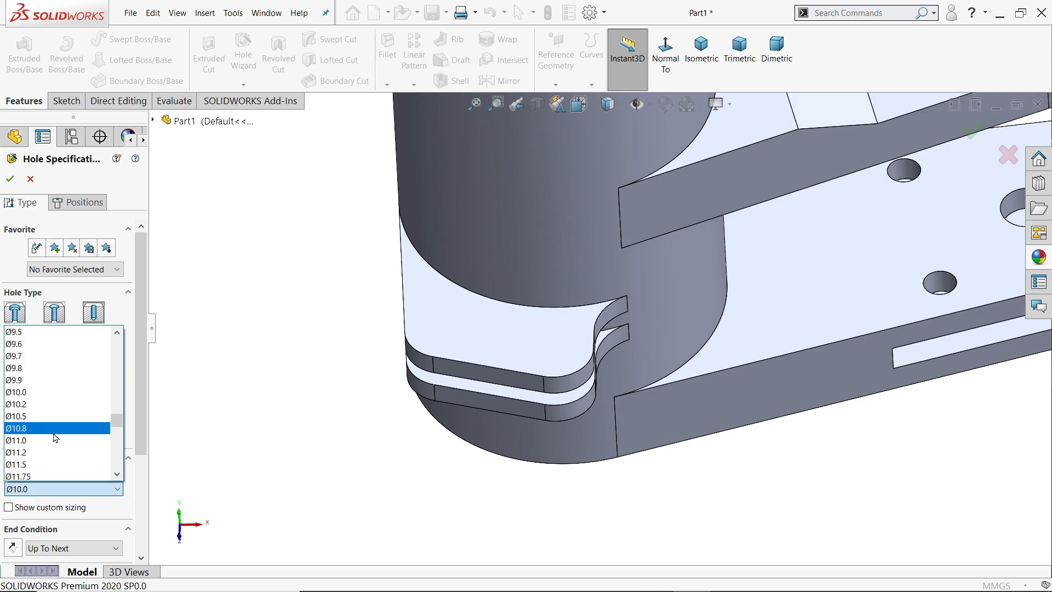
scroll(53, 435, "up", 6)
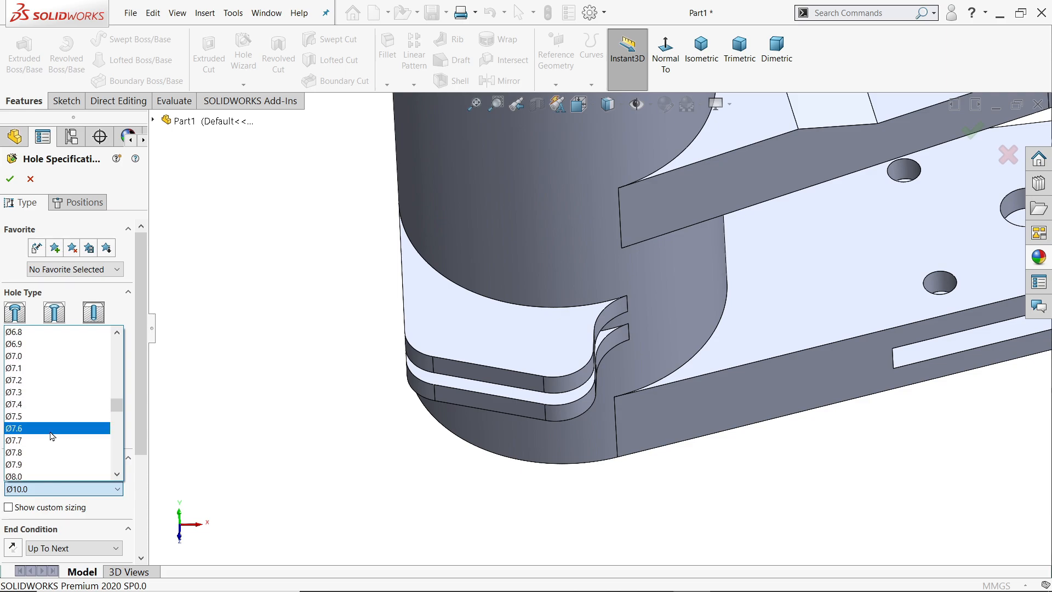
scroll(38, 405, "up", 2)
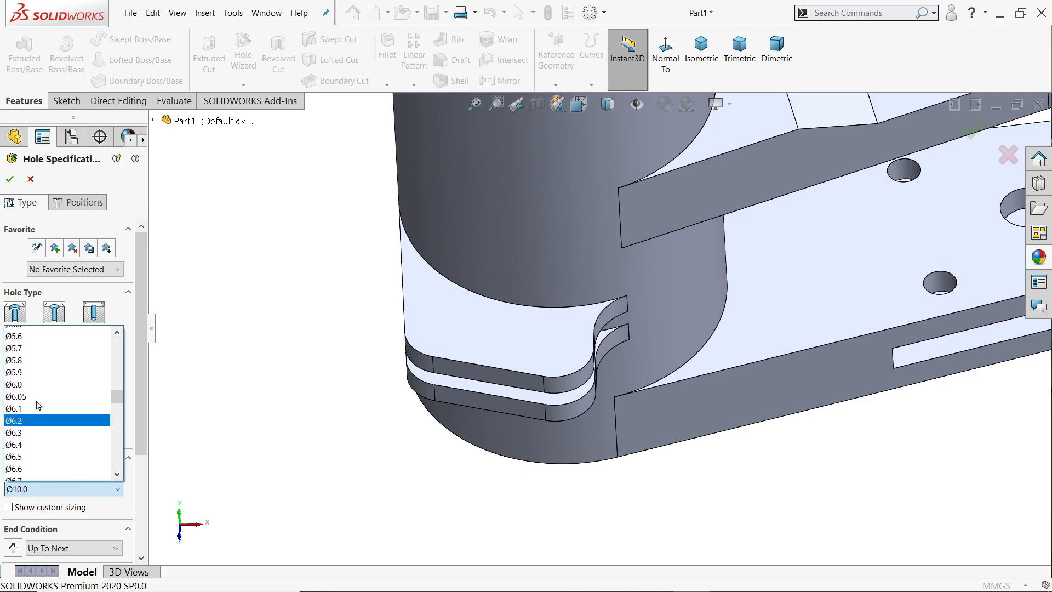
scroll(38, 405, "up", 1)
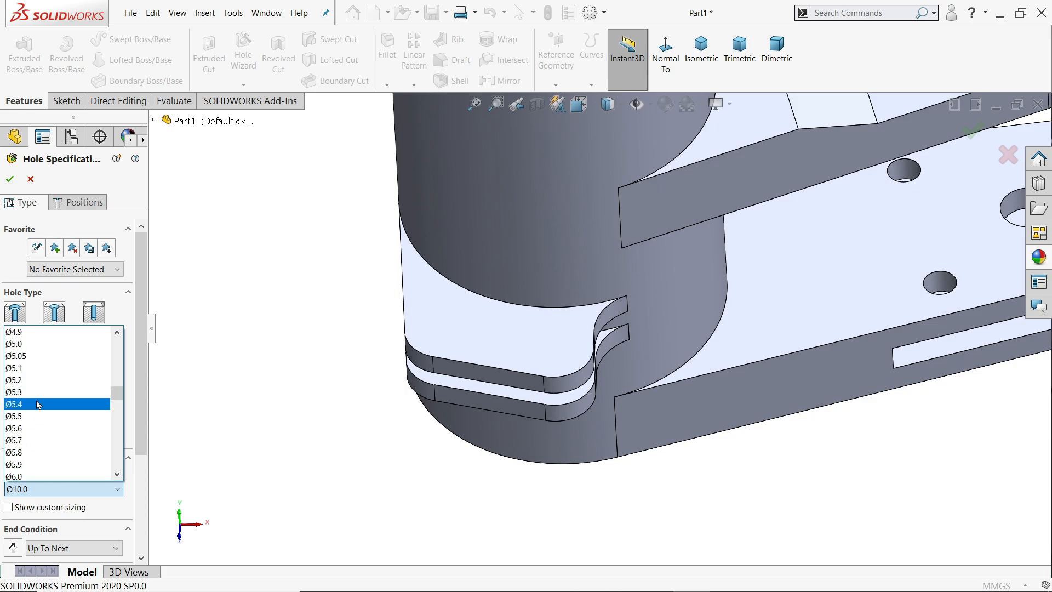
scroll(49, 384, "up", 2)
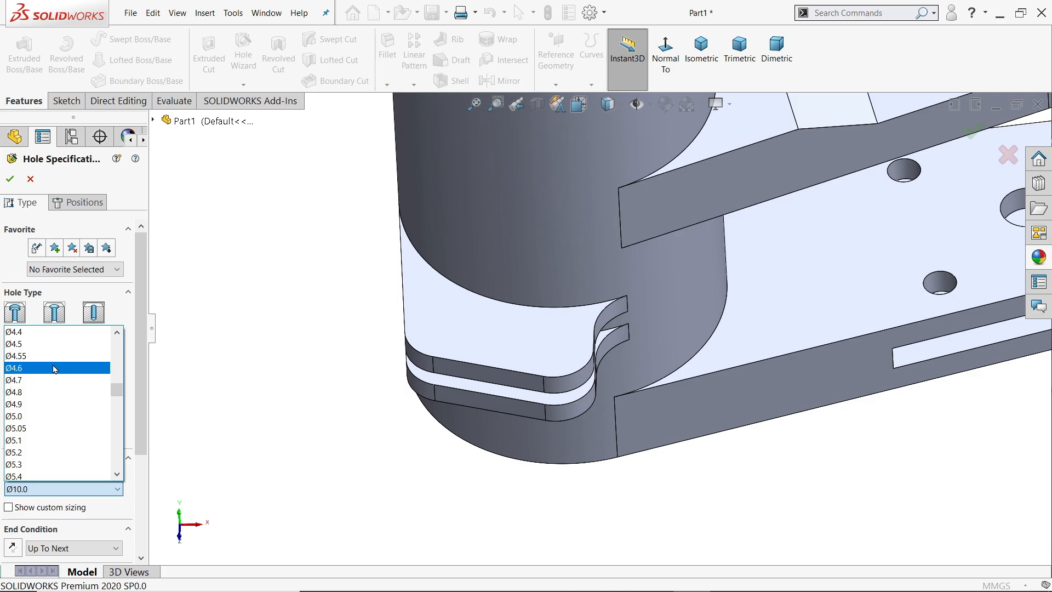
left_click(31, 419)
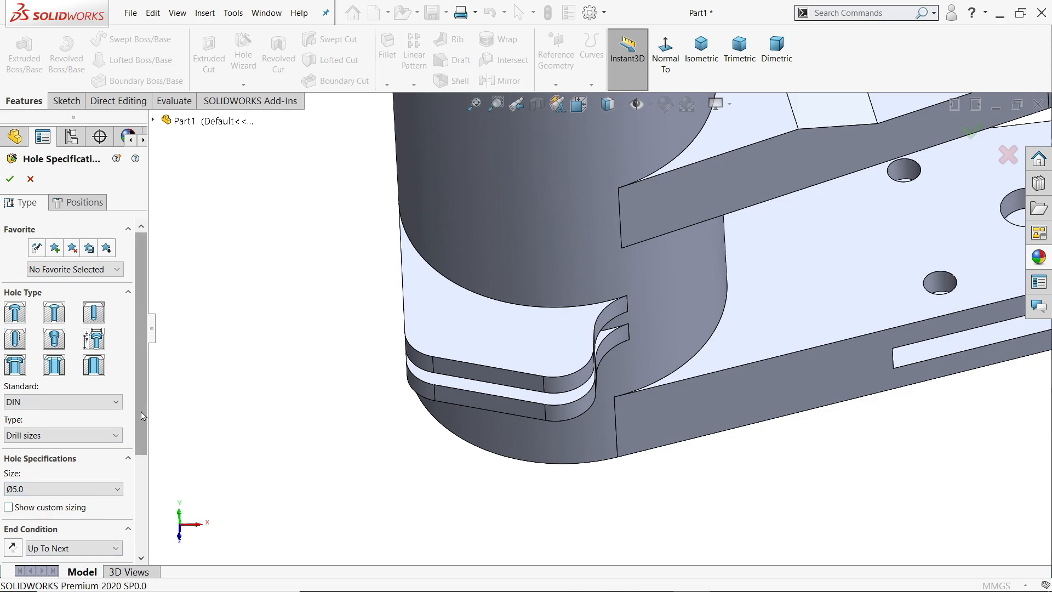
scroll(143, 416, "down", 2)
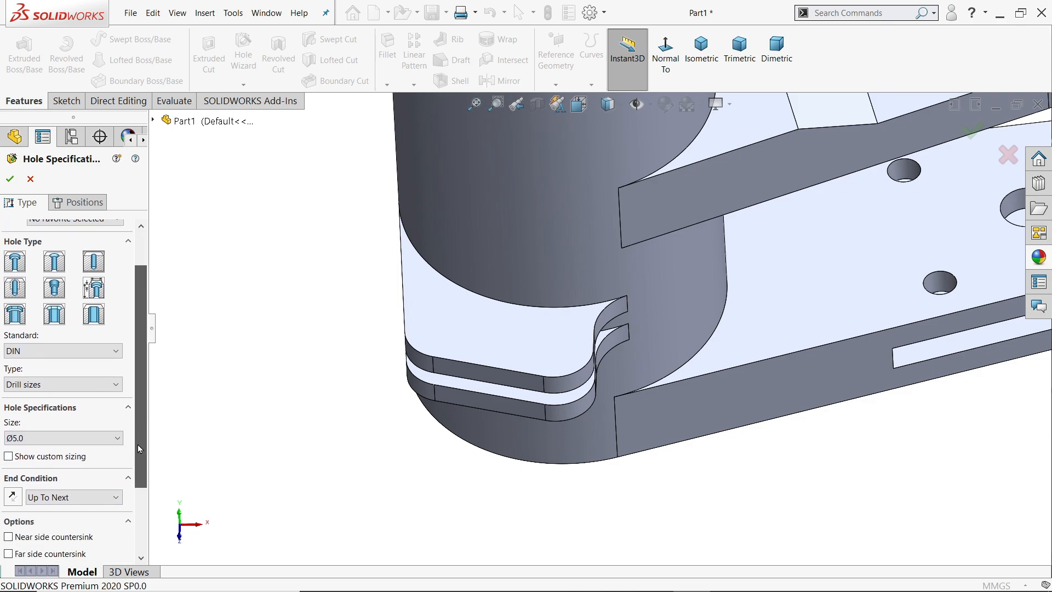
left_click(49, 497)
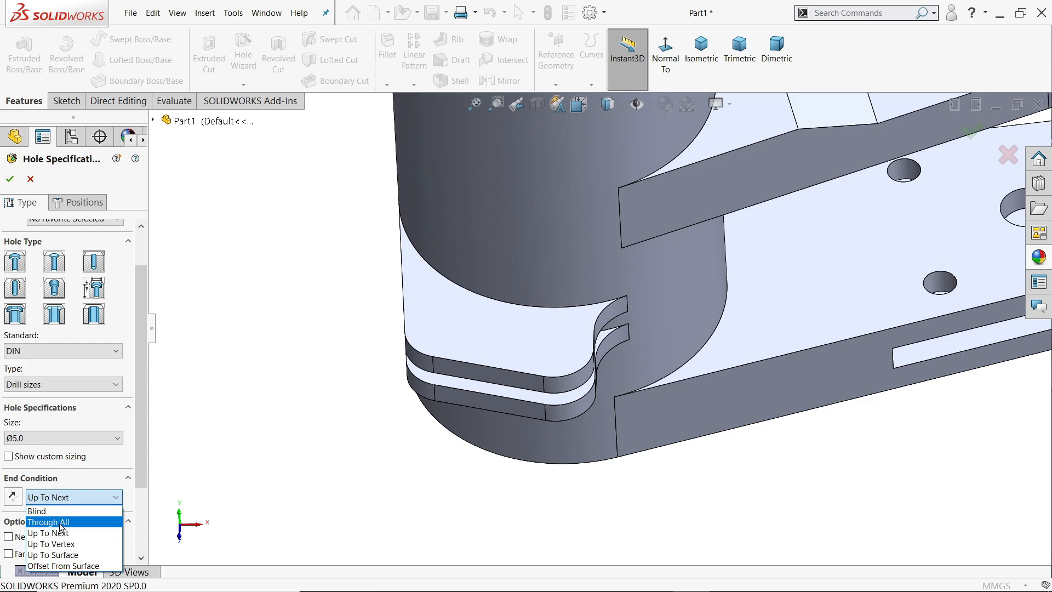
left_click(53, 522)
middle_click_drag(479, 476, 475, 451)
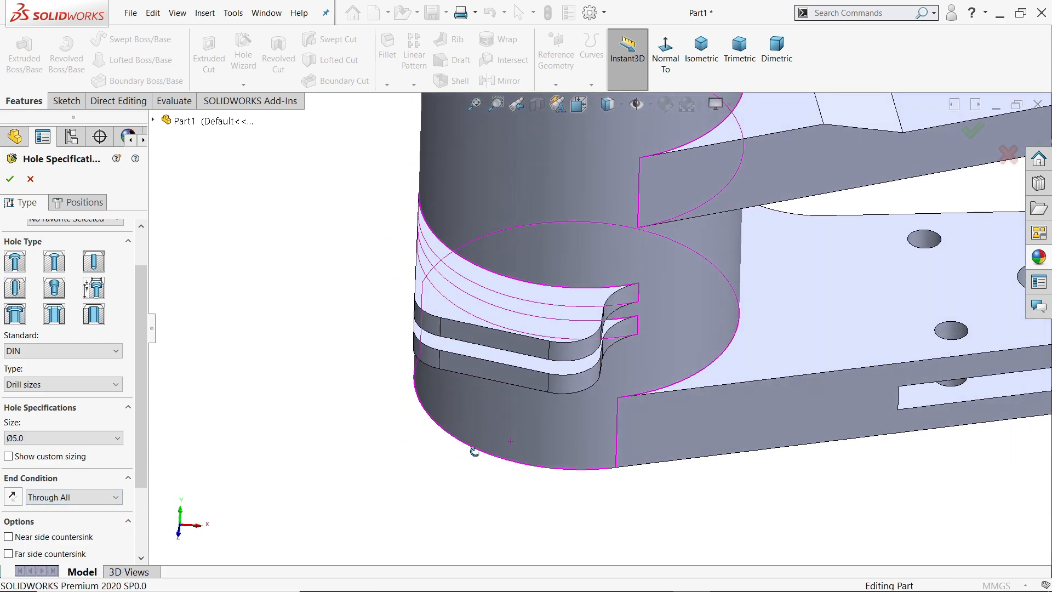
Place two holes on the lug's upper face, centred on its two rounded outer corners, and create them
left_click(90, 203)
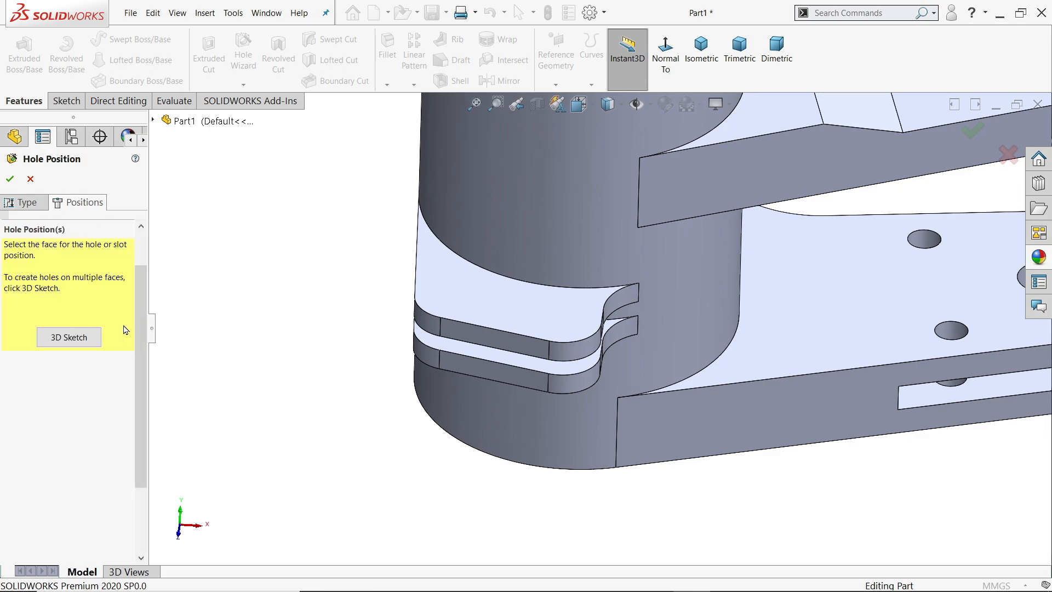
left_click(570, 322)
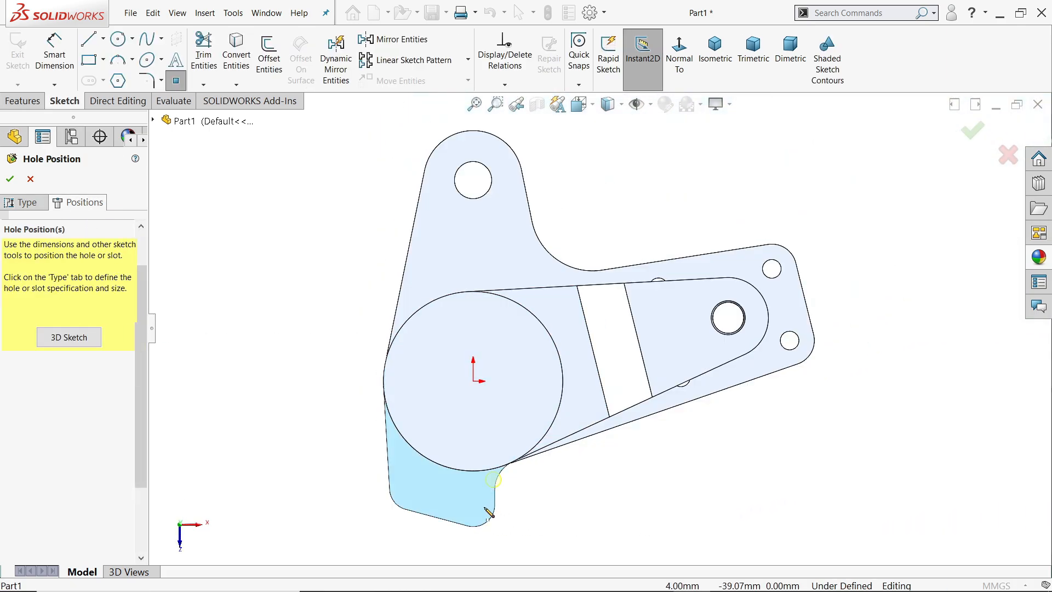
scroll(490, 514, "down", 5)
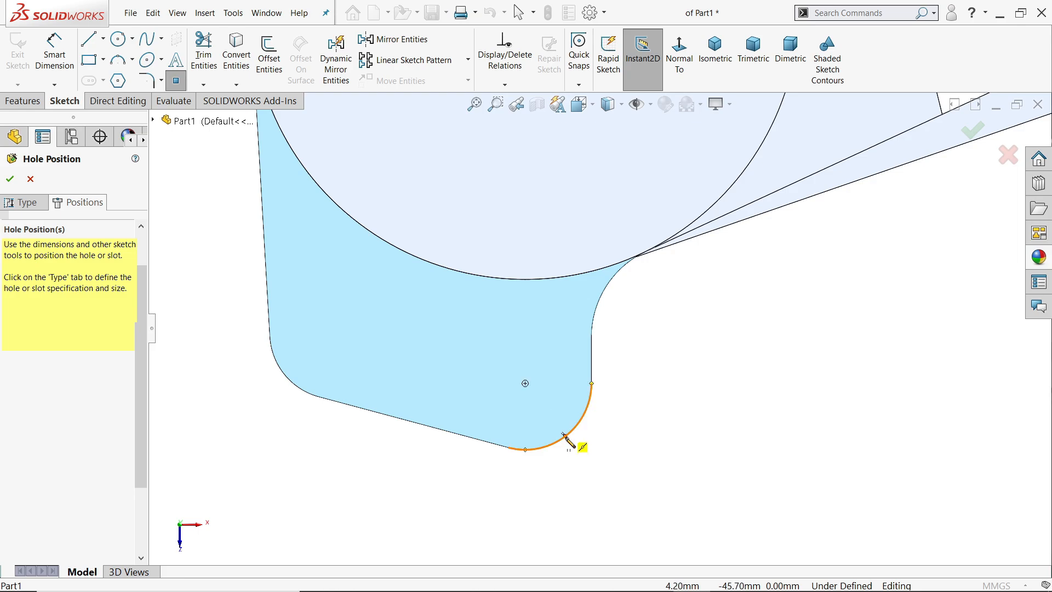
left_click(526, 383)
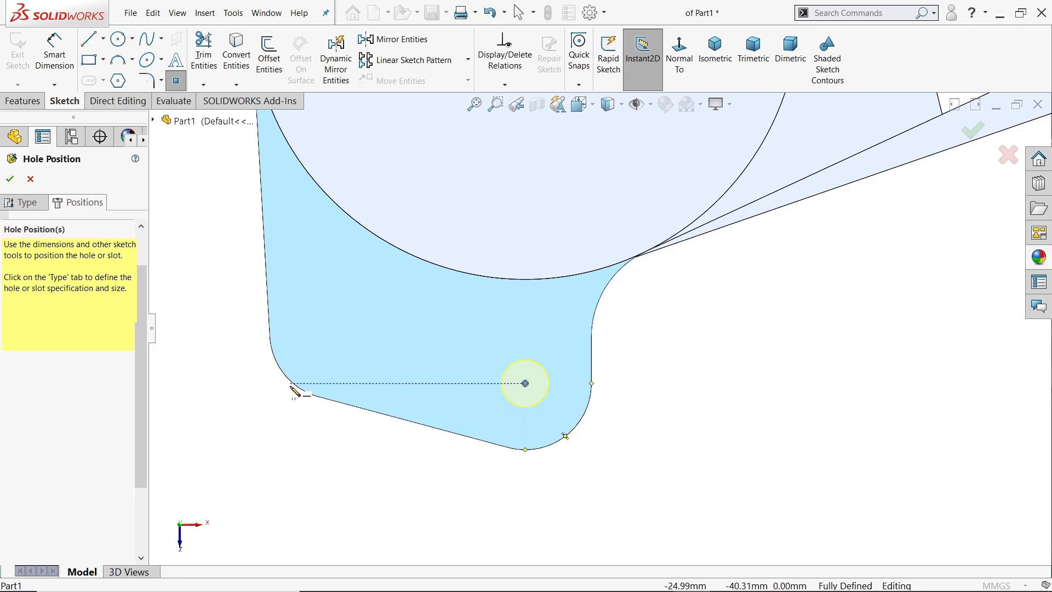
left_click(336, 333)
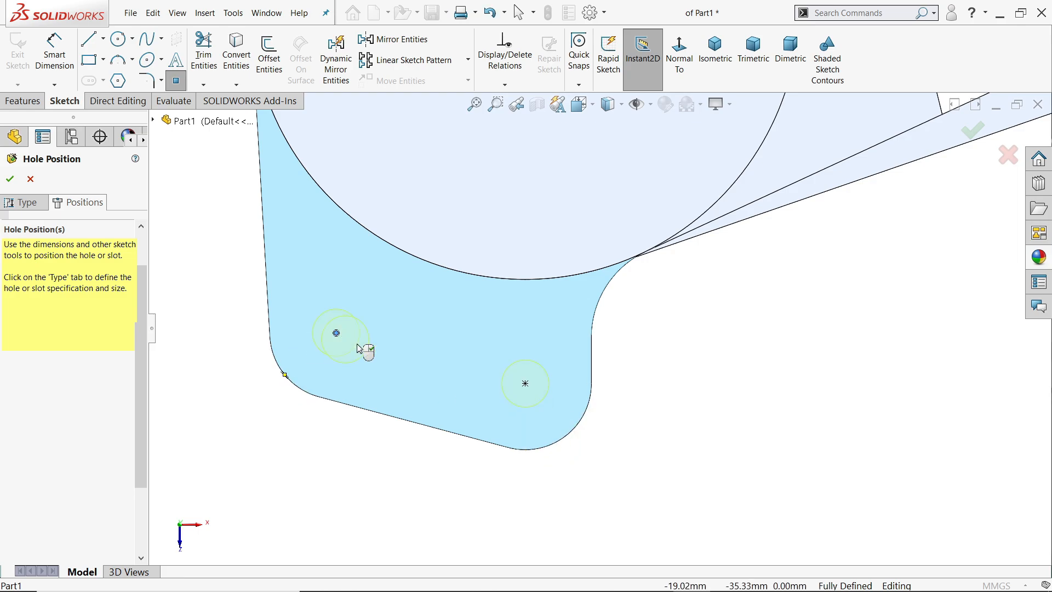
key("Escape")
scroll(696, 376, "up", 3)
middle_click_drag(695, 376, 598, 208)
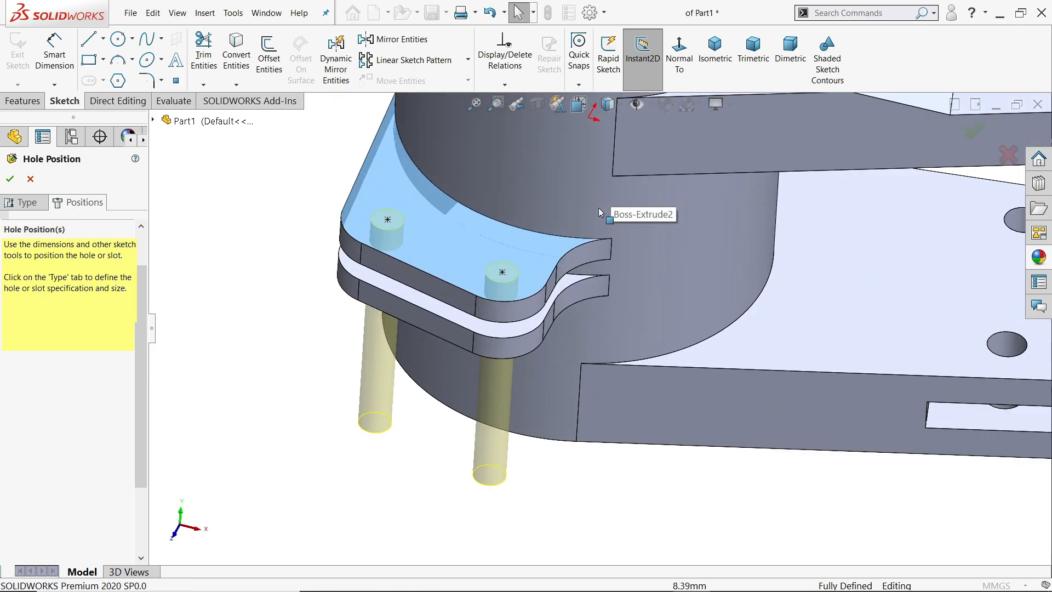
left_click(32, 181)
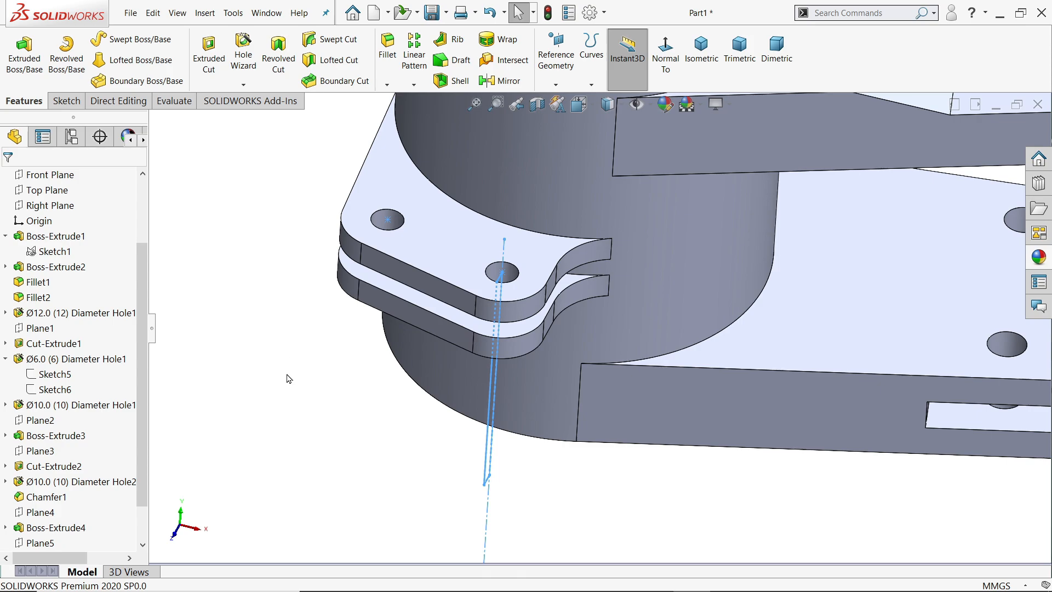
View the whole part in isometric and switch to Photos to examine the long arm's dimensions in drawing 127.PNG
mouse_move(296, 368)
middle_mouse_down()
mouse_move(299, 313)
mouse_move(300, 329)
middle_mouse_up()
key("f")
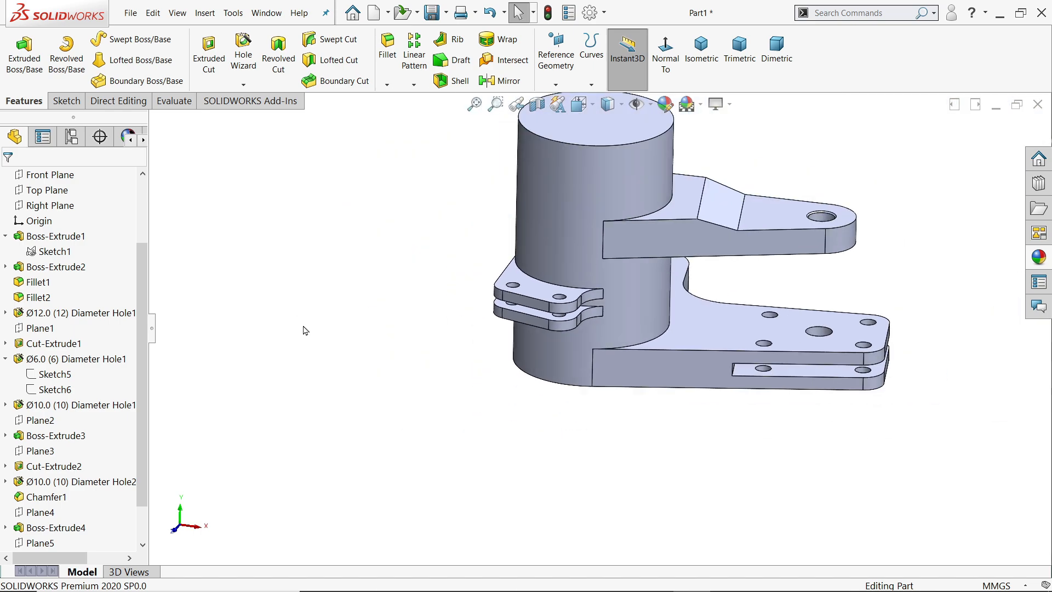
left_click(701, 49)
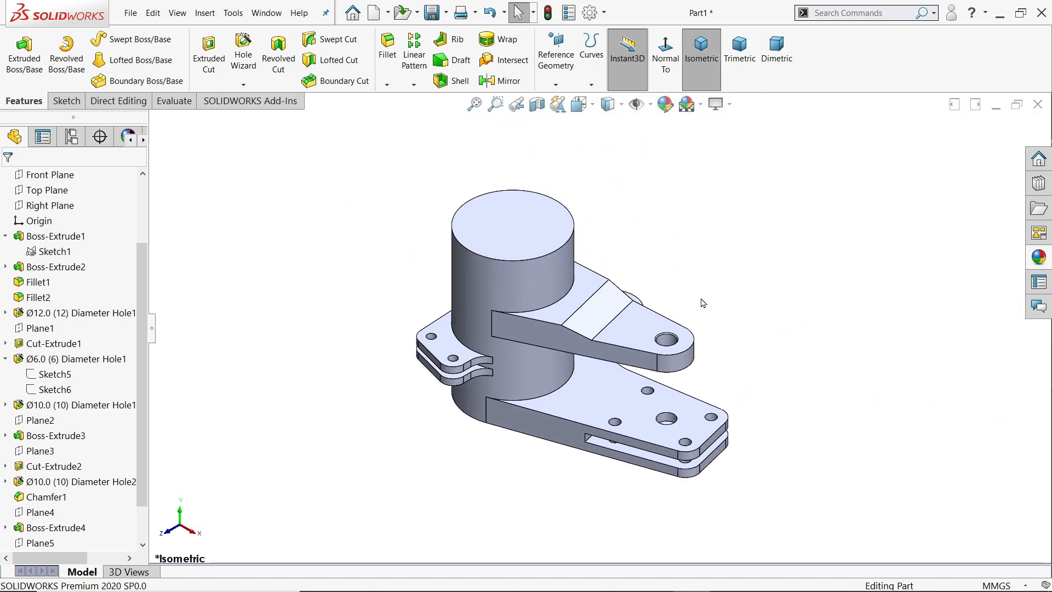
key("alt+Tab")
scroll(328, 287, "up", 5)
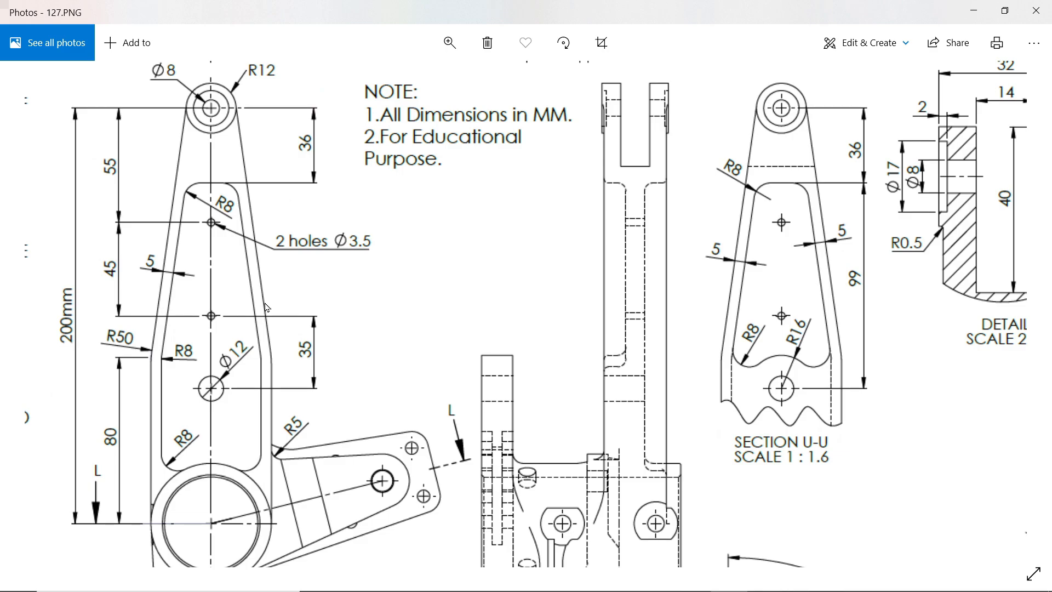
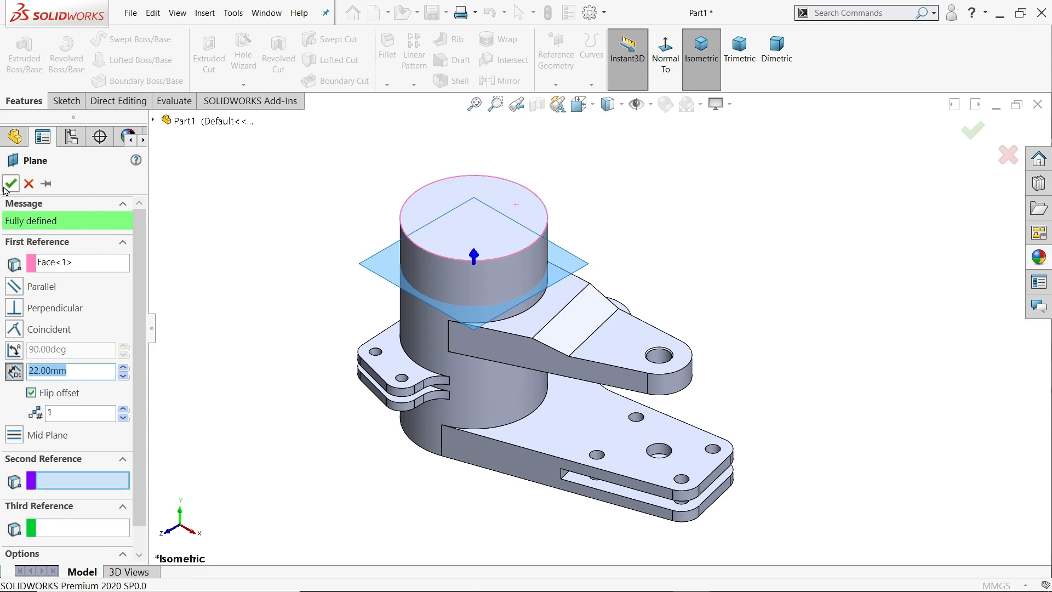
Create a plane offset 22 mm below the cylinder's top face and start a sketch on it
left_click(9, 185)
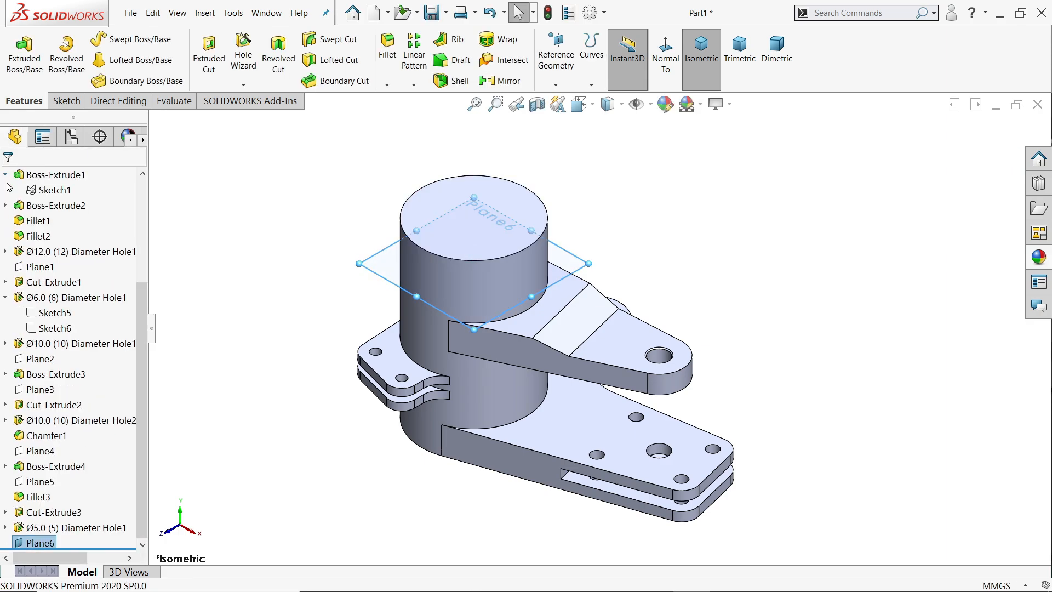
left_click(66, 102)
left_click(17, 49)
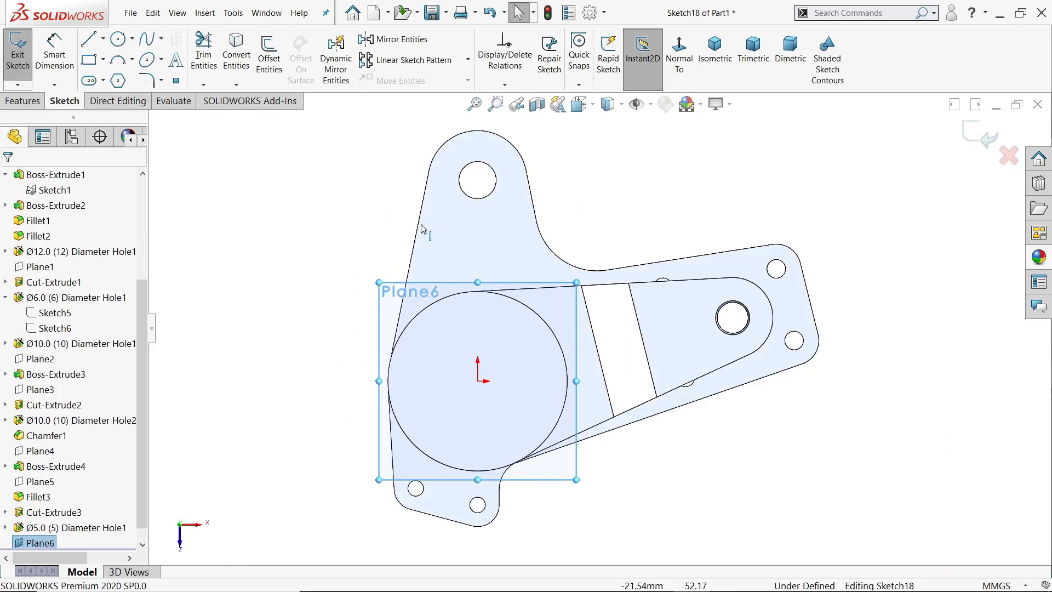
Convert the circular outline of the cylinder's top face into the sketch
scroll(477, 345, "up", 3)
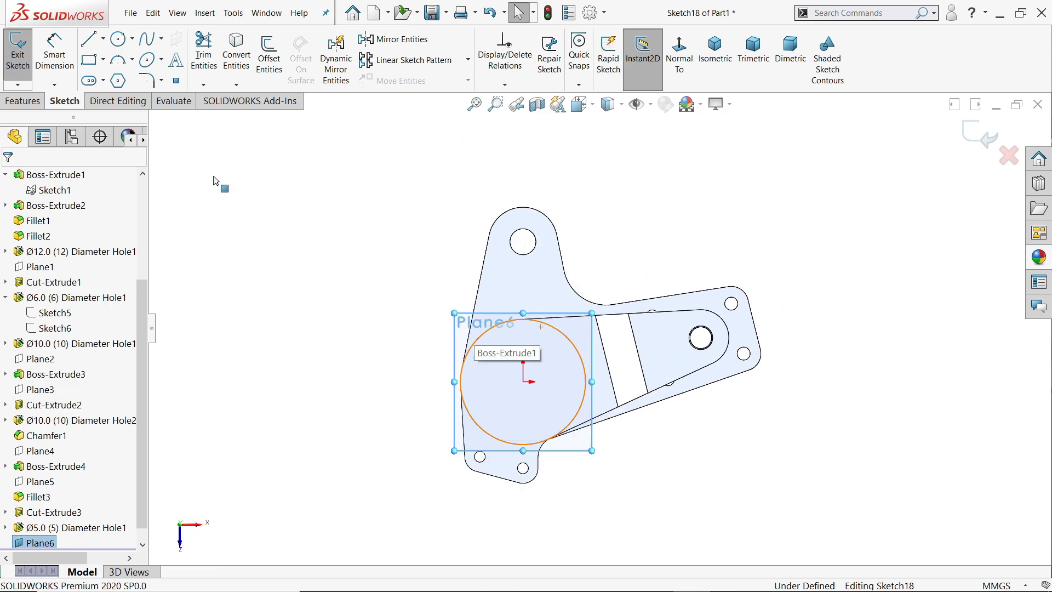
left_click(530, 348)
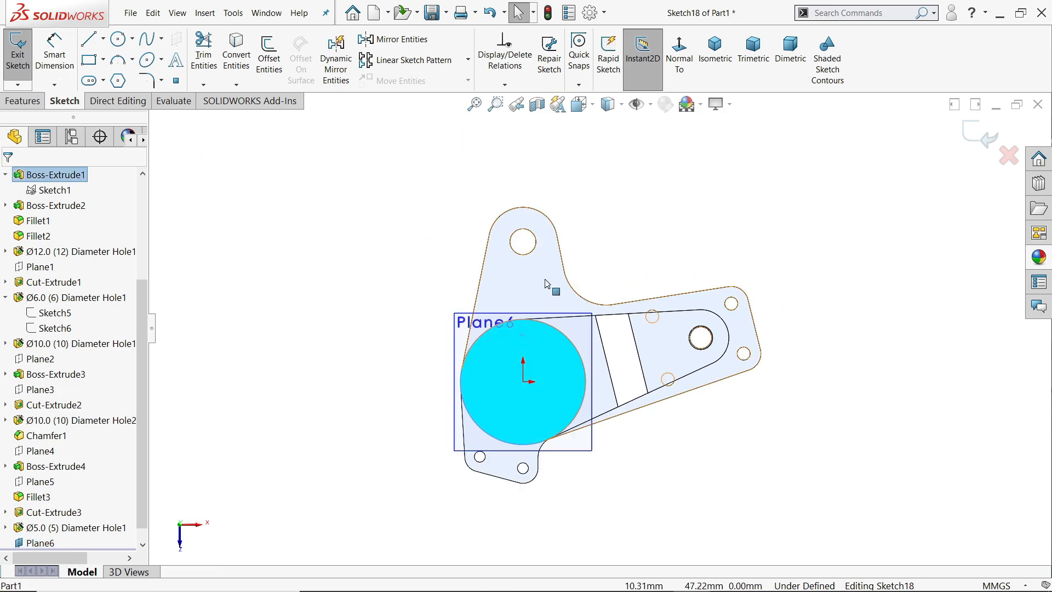
left_click(236, 53)
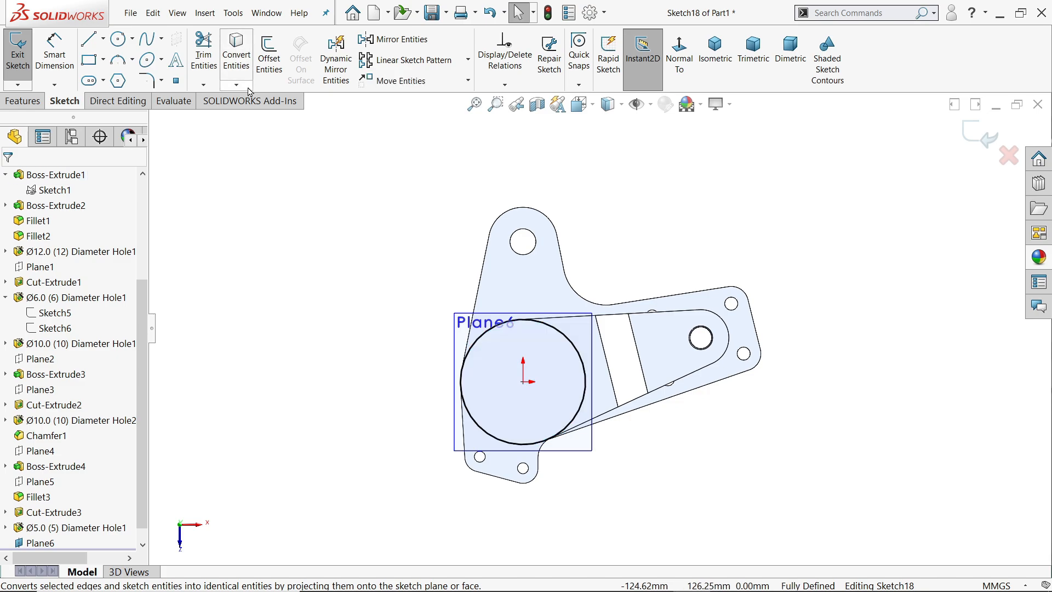
Sketch a vertical centerline from the origin upward past the lower plate's rounded end
left_click(104, 38)
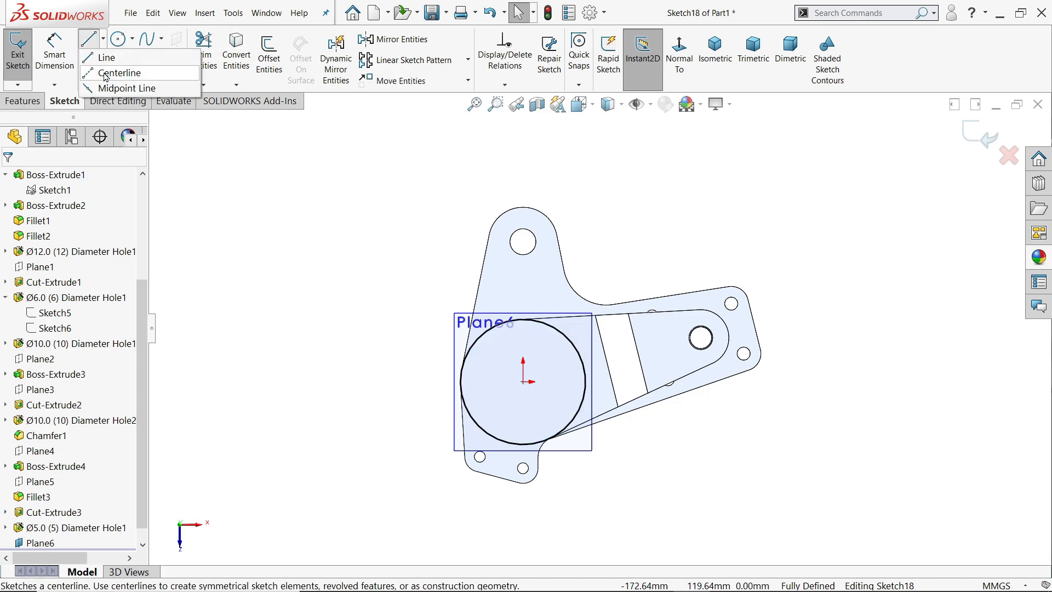
left_click(120, 72)
left_click(524, 382)
scroll(599, 328, "up", 3)
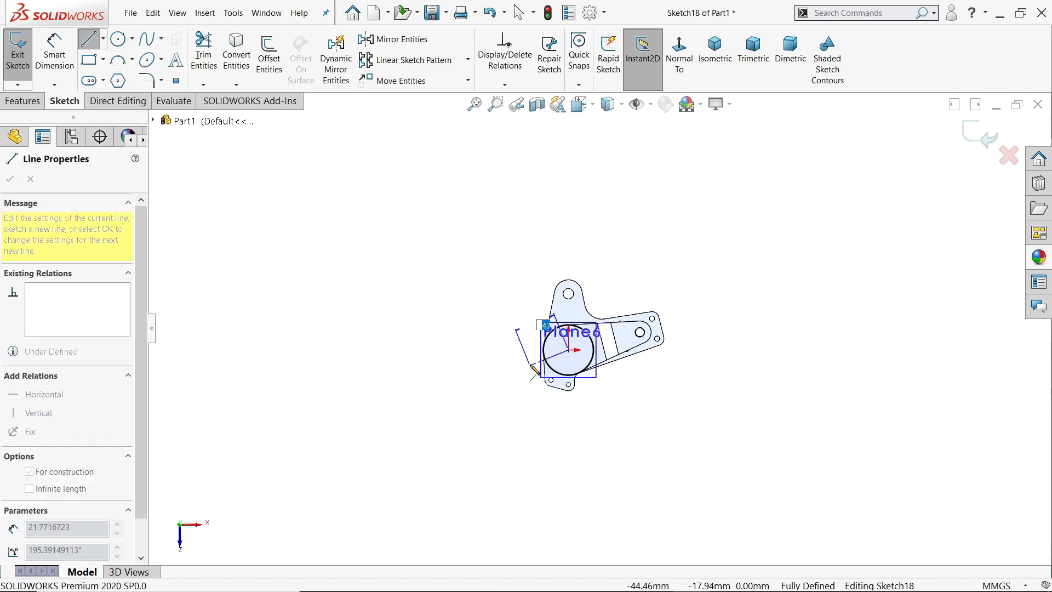
left_click(568, 154)
right_click(602, 149)
left_click(625, 158)
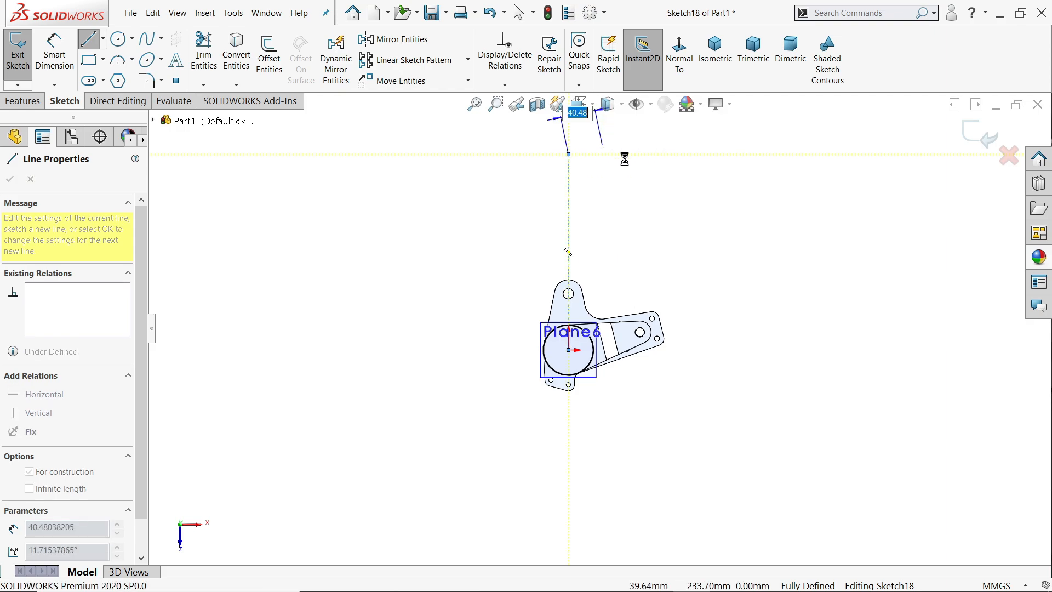
scroll(609, 160, "down", 2)
Sketch the arm's left edge from the circle as a vertical line about 109 mm long and an inward-slanting line, ending in a tangent arc of about 12 mm radius
left_click(88, 40)
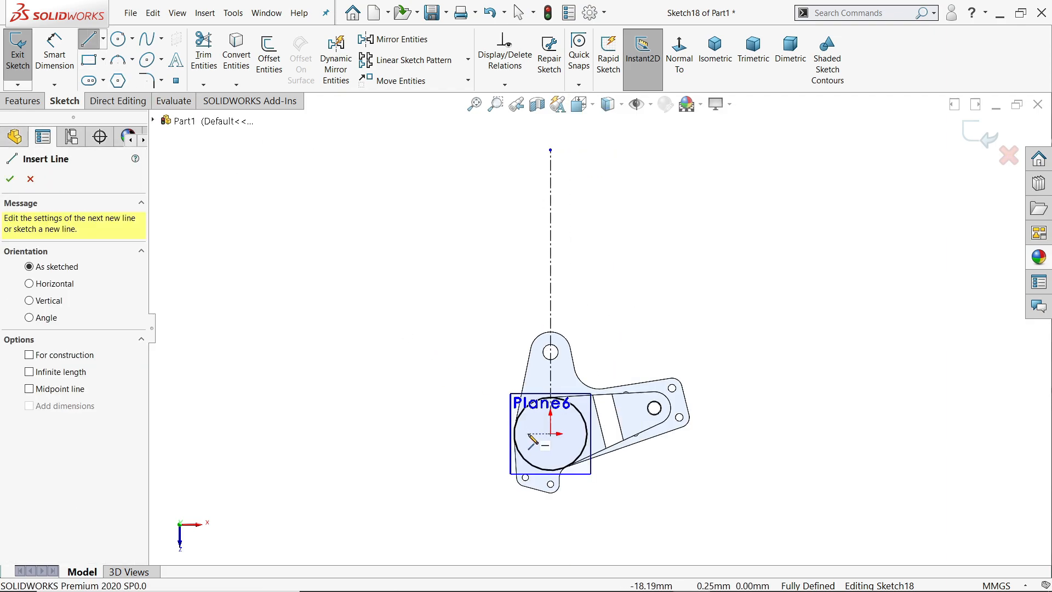
left_click(516, 437)
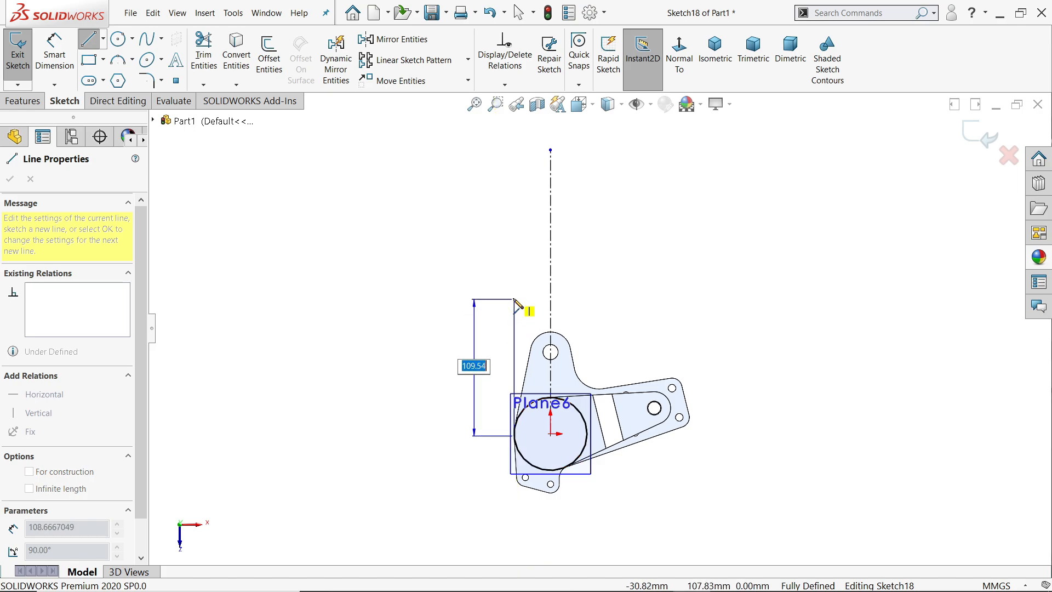
left_click(515, 300)
scroll(547, 159, "down", 3)
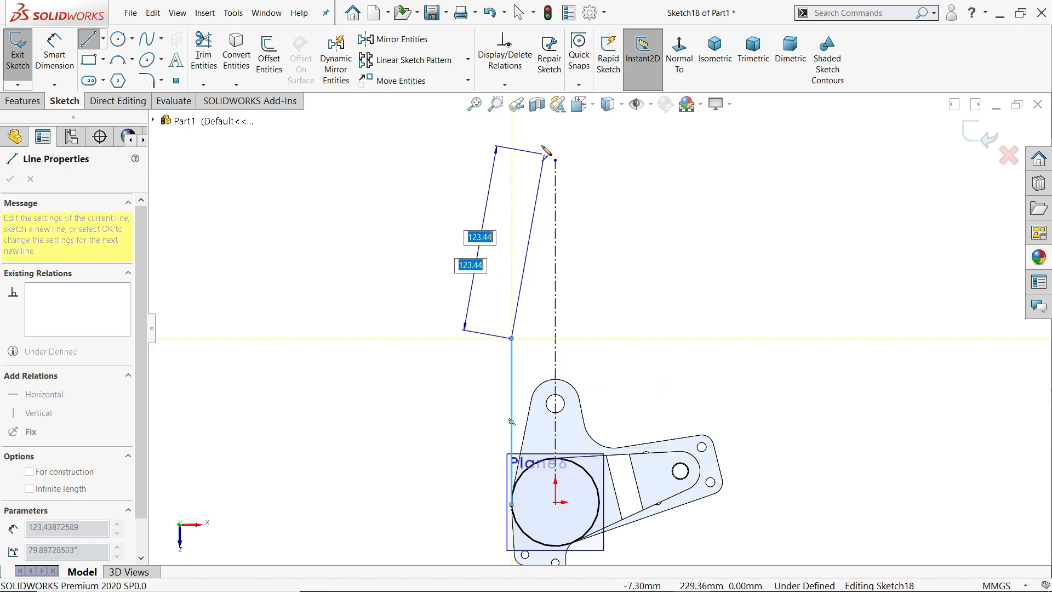
left_click(549, 179)
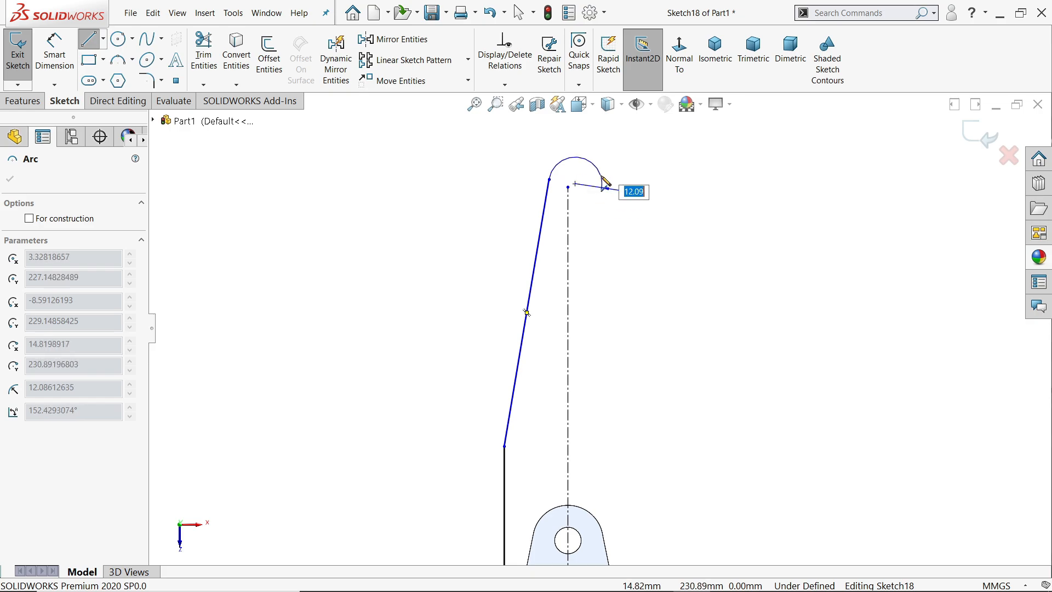
left_click(602, 175)
Sketch the arm's right edge with a slanted line about 121 mm long from the arc and a vertical line down to the circle's right side
left_click(631, 438)
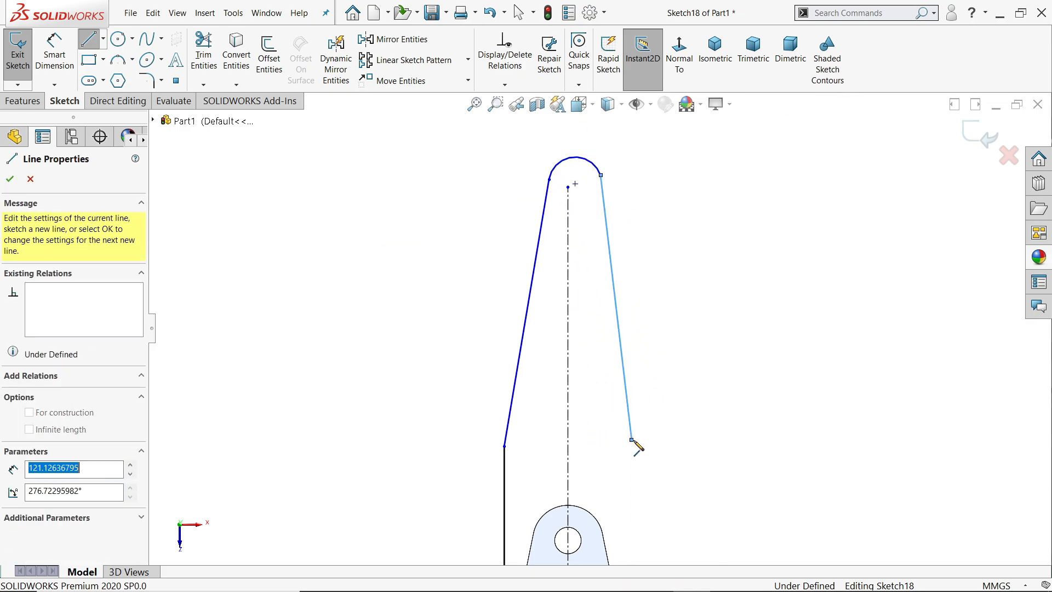
scroll(636, 448, "up", 3)
scroll(638, 451, "down", 4)
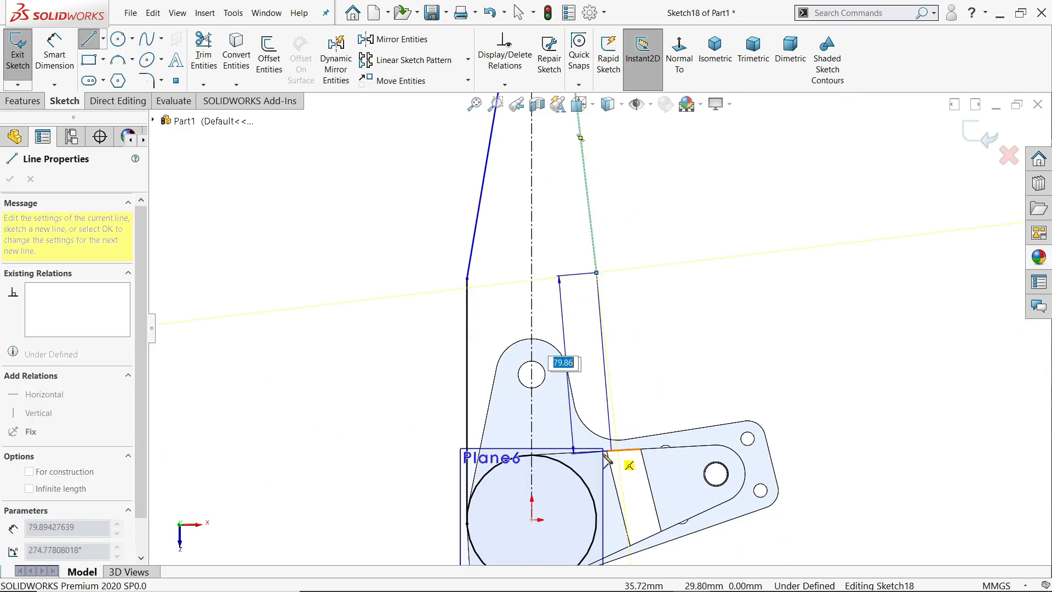
left_click(598, 521)
right_click(655, 375)
left_click(692, 378)
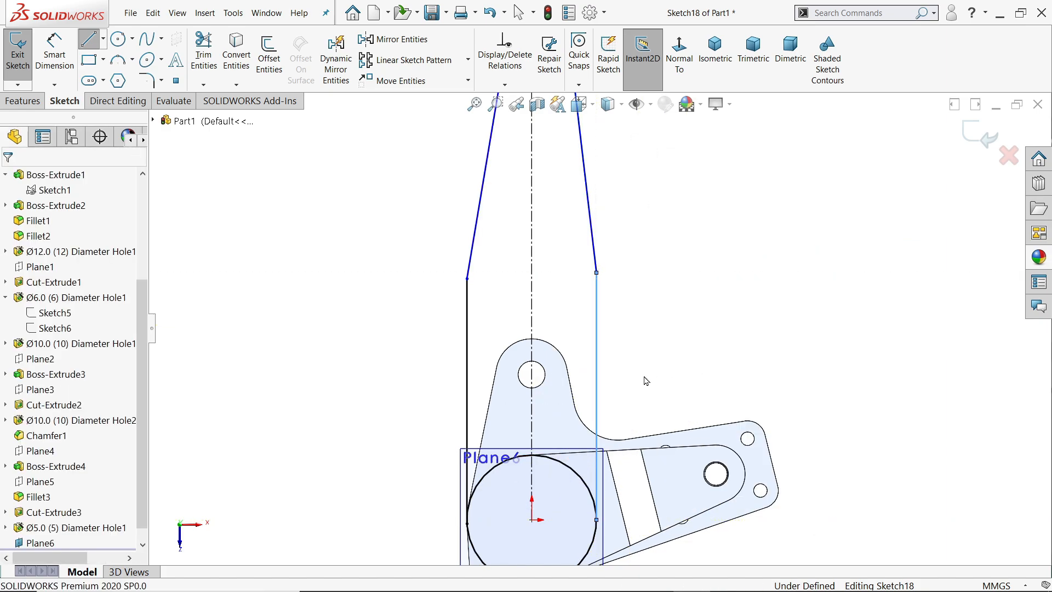
Try a symmetric relation on the two vertical lines about the centerline, and delete that relation
scroll(592, 310, "up", 3)
scroll(593, 312, "down", 3)
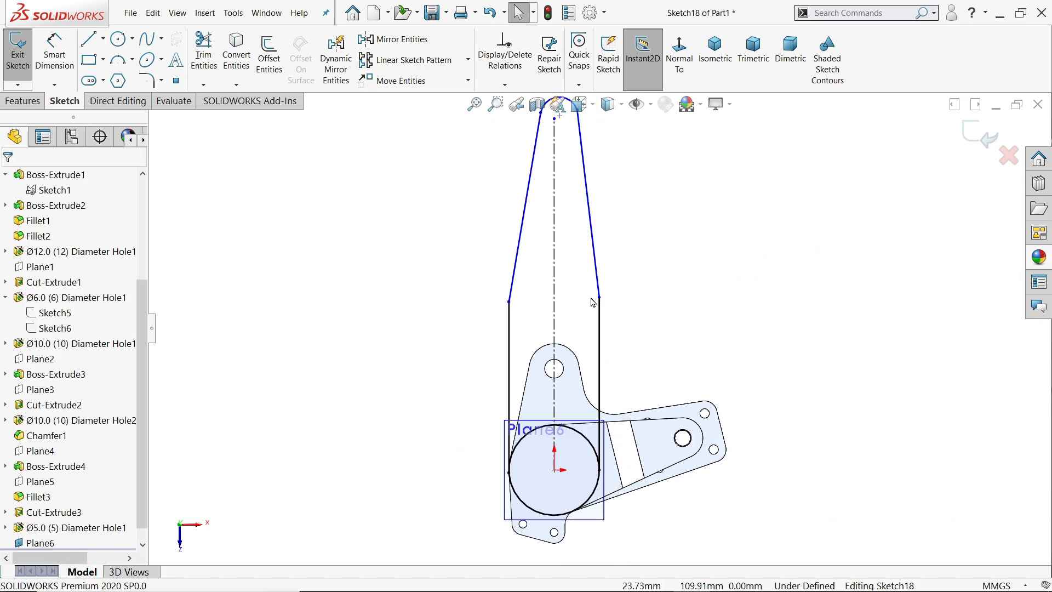
left_click_drag(640, 313, 417, 342)
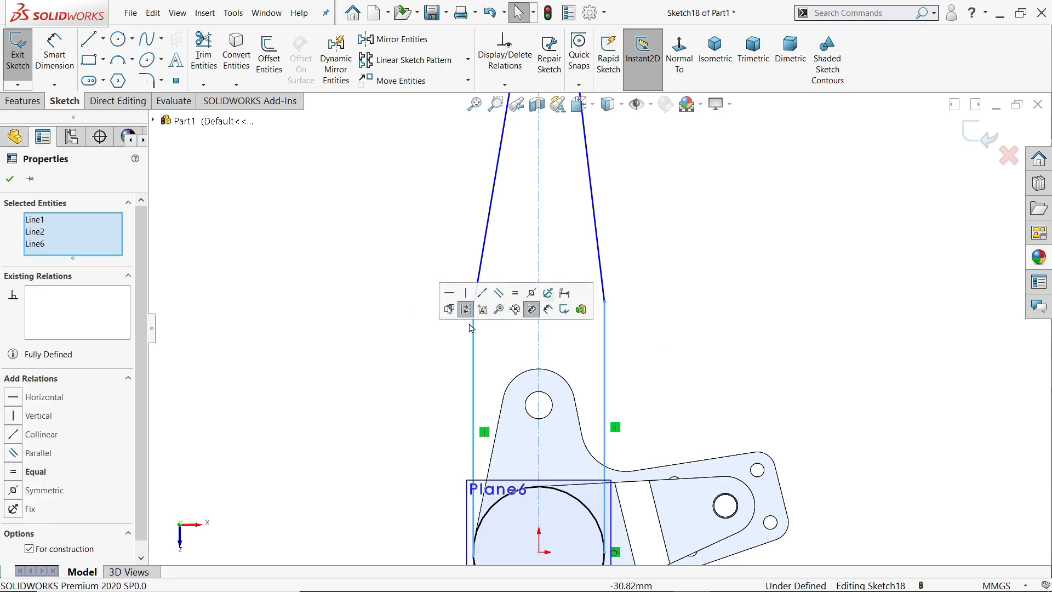
left_click(531, 298)
right_click(90, 308)
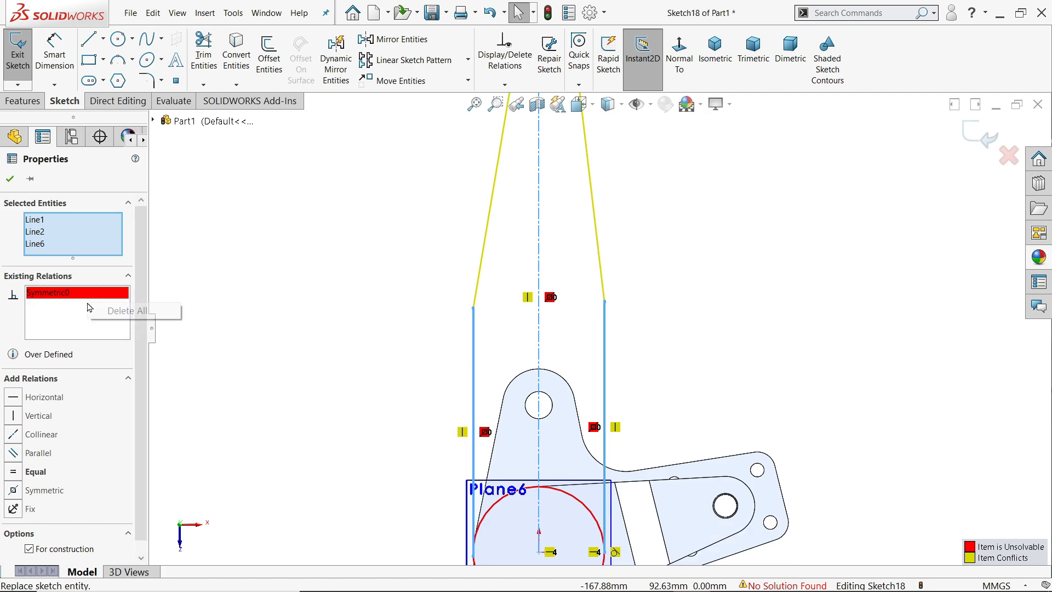
left_click(120, 310)
key("f")
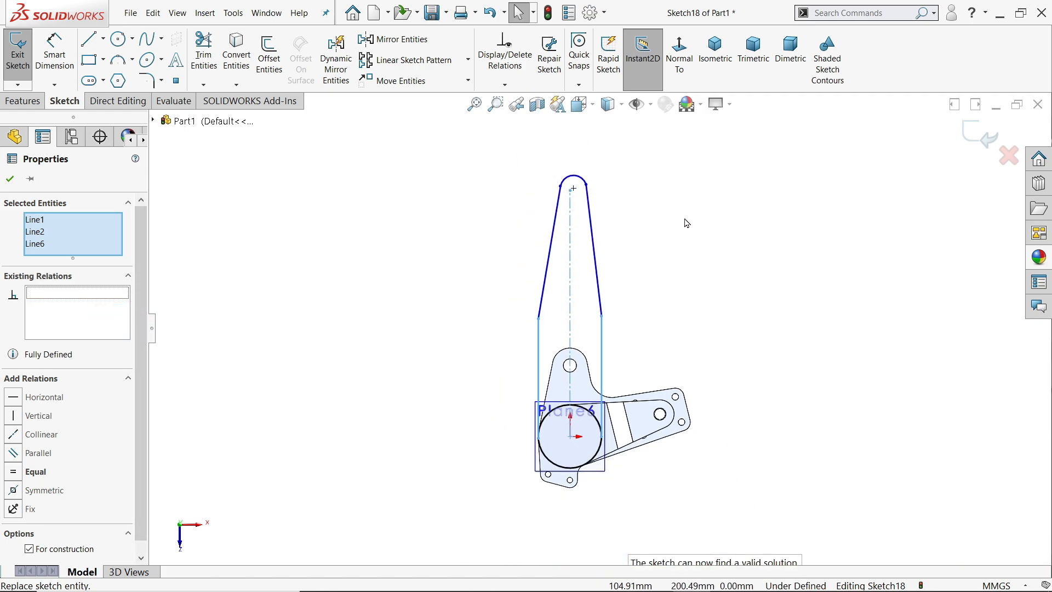
left_click(687, 223)
Merge the tip arc's center with the centerline's upper endpoint and make the arc tangent to the right slanted line
scroll(585, 205, "down", 6)
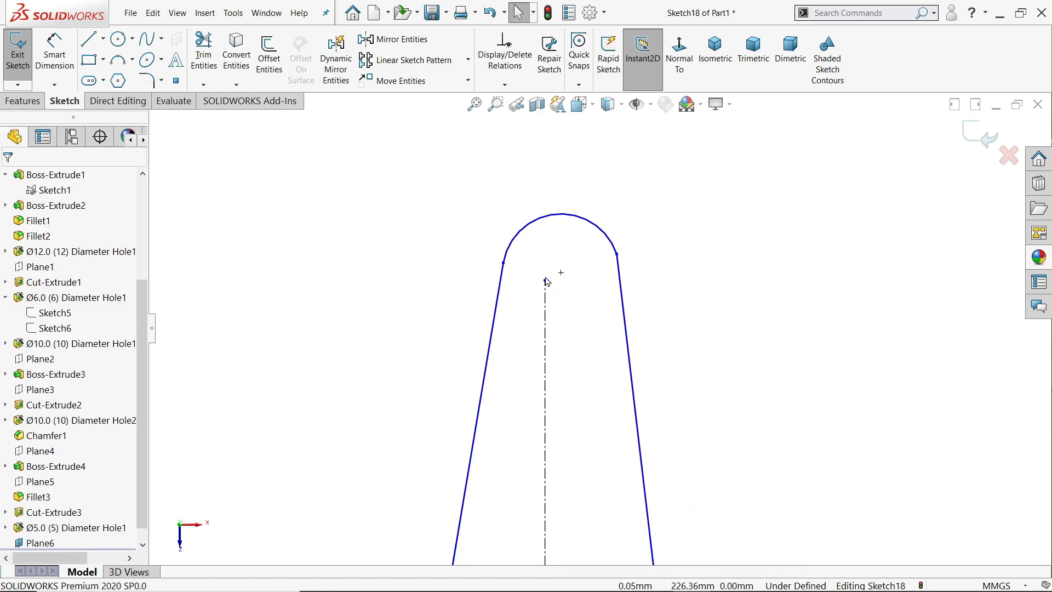
left_click(545, 281)
left_click(561, 273, "ctrl")
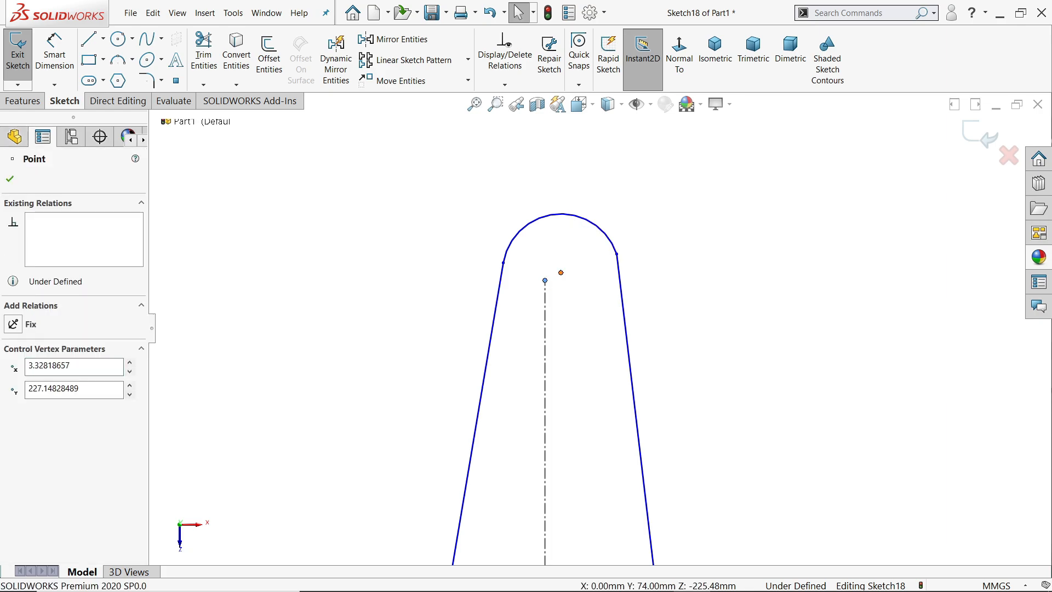
left_click(643, 241)
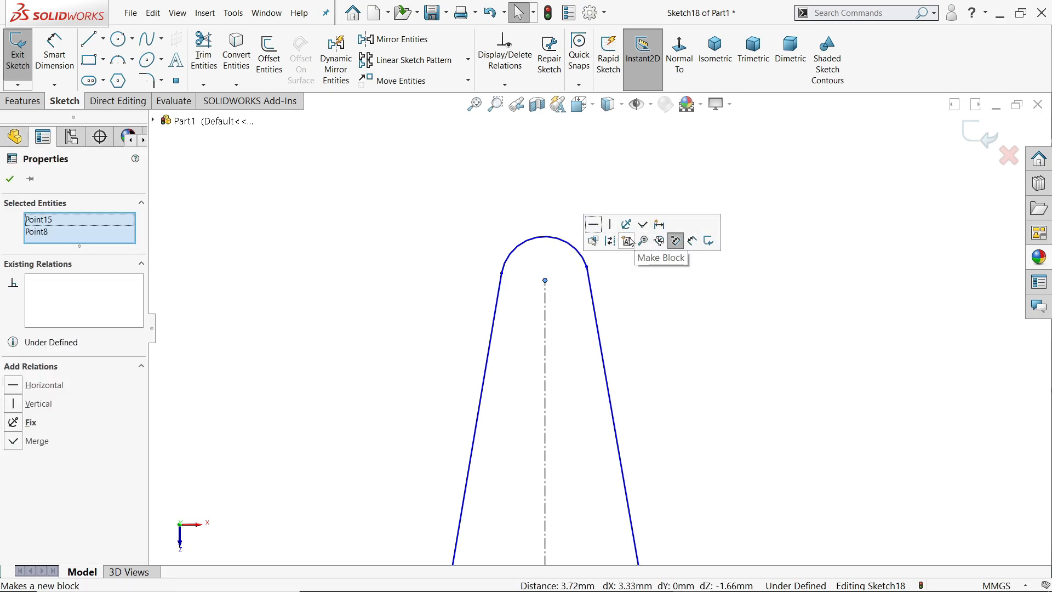
left_click(588, 268)
left_click(702, 235)
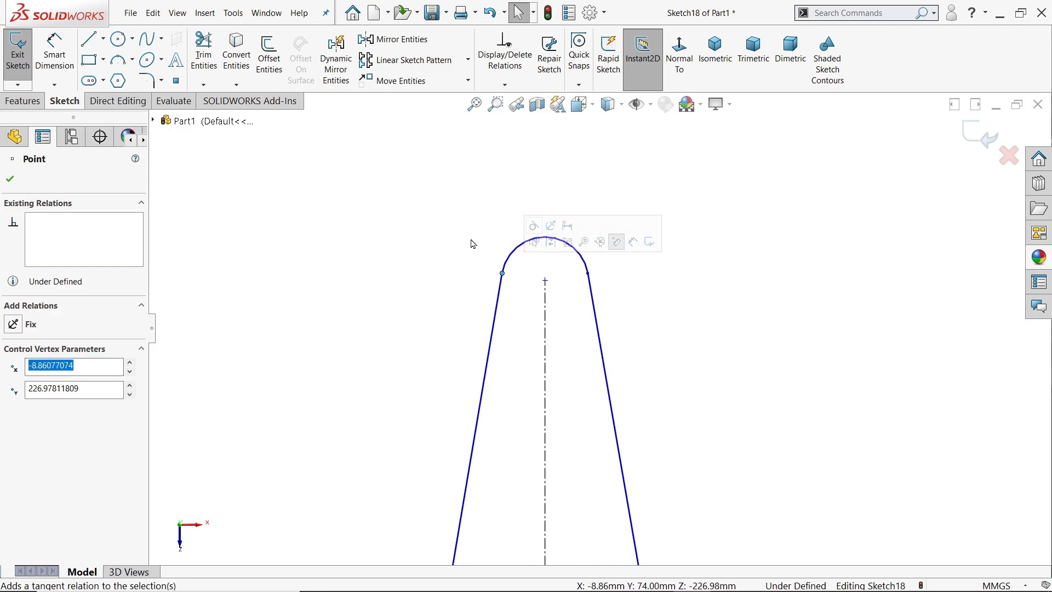
left_click(459, 279)
Add an equal relation between the arm's two vertical side lines
scroll(465, 282, "up", 4)
scroll(606, 336, "down", 5)
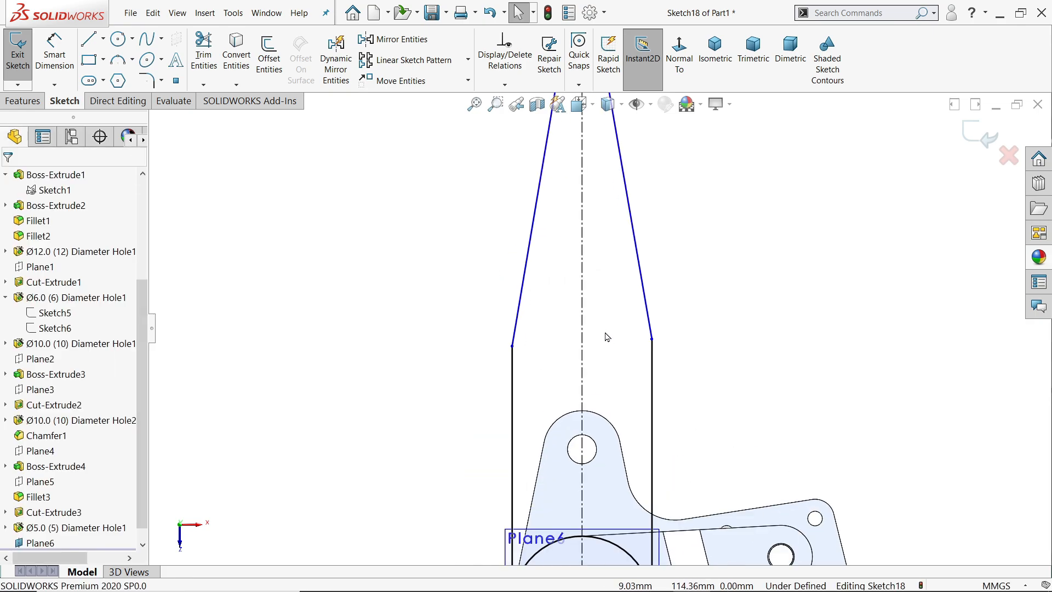
left_click(652, 375)
left_click(513, 387, "ctrl")
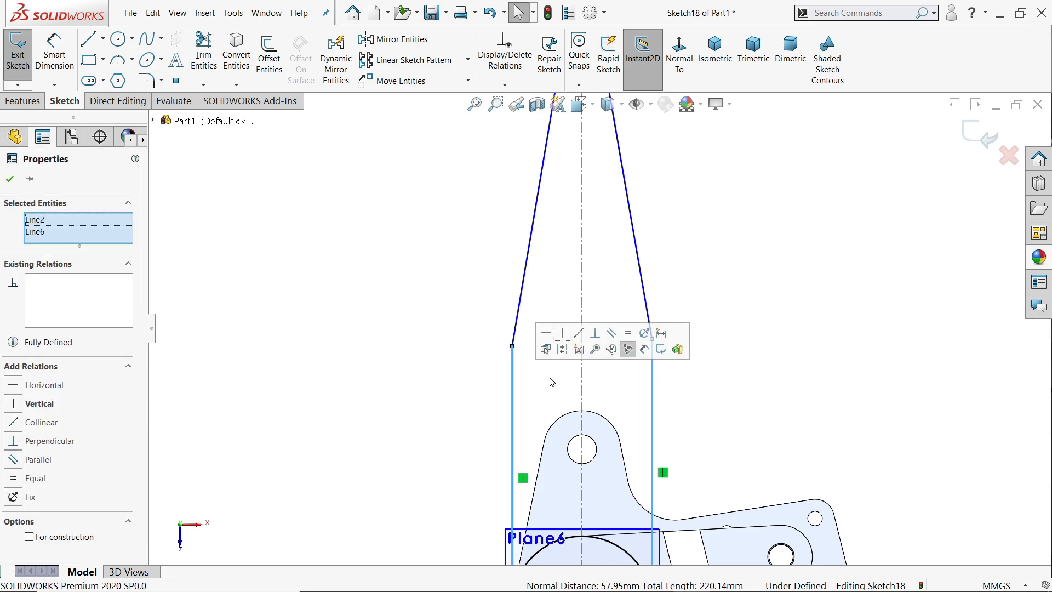
left_click(631, 347)
left_click(781, 290)
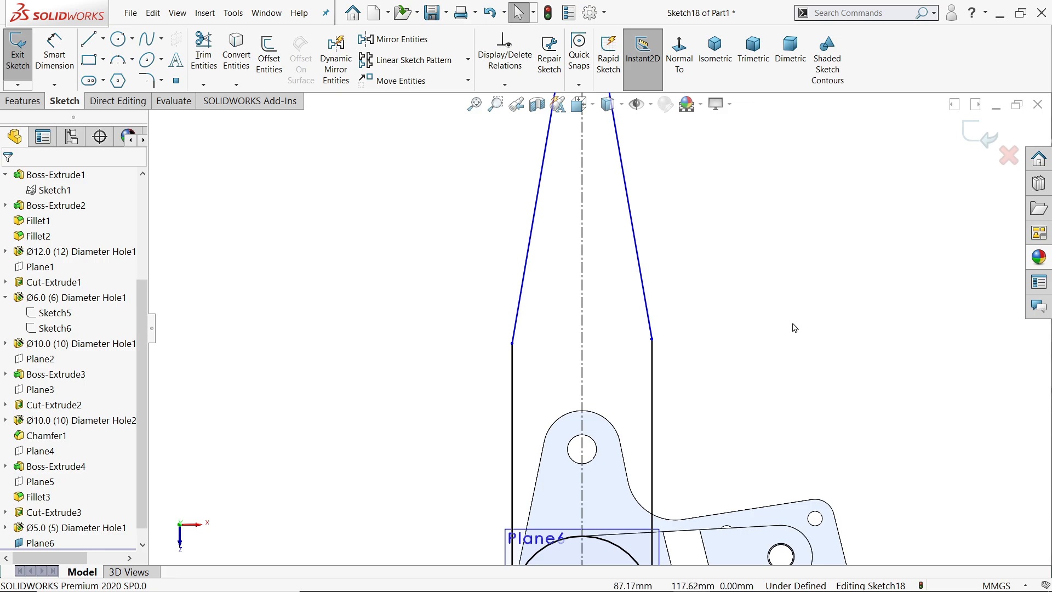
Dimension the vertical centerline's length and set it to 200 mm
scroll(597, 306, "up", 3)
left_click(54, 52)
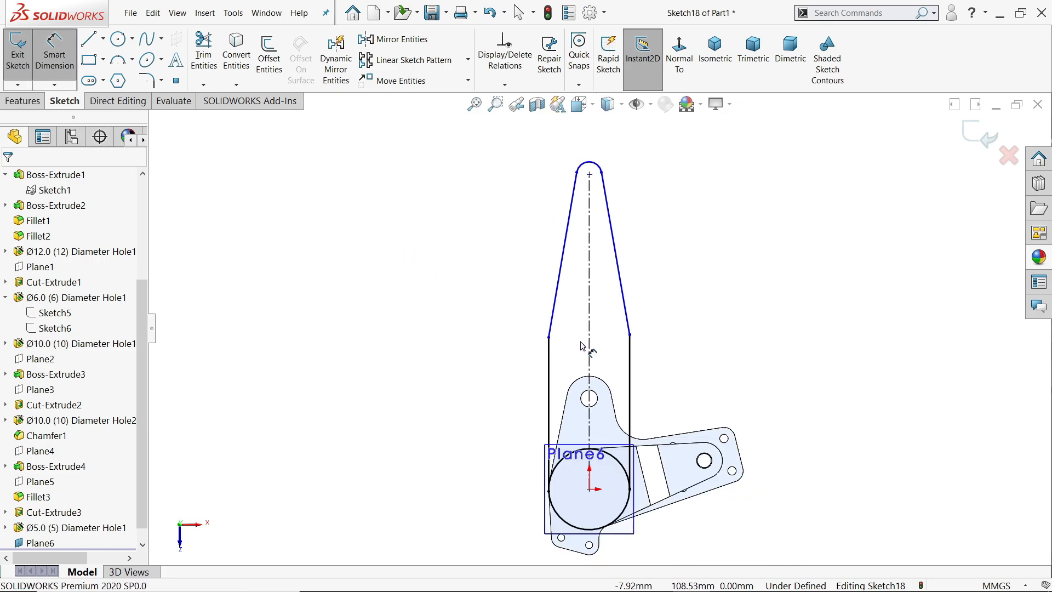
scroll(586, 337, "down", 1)
left_click(588, 326)
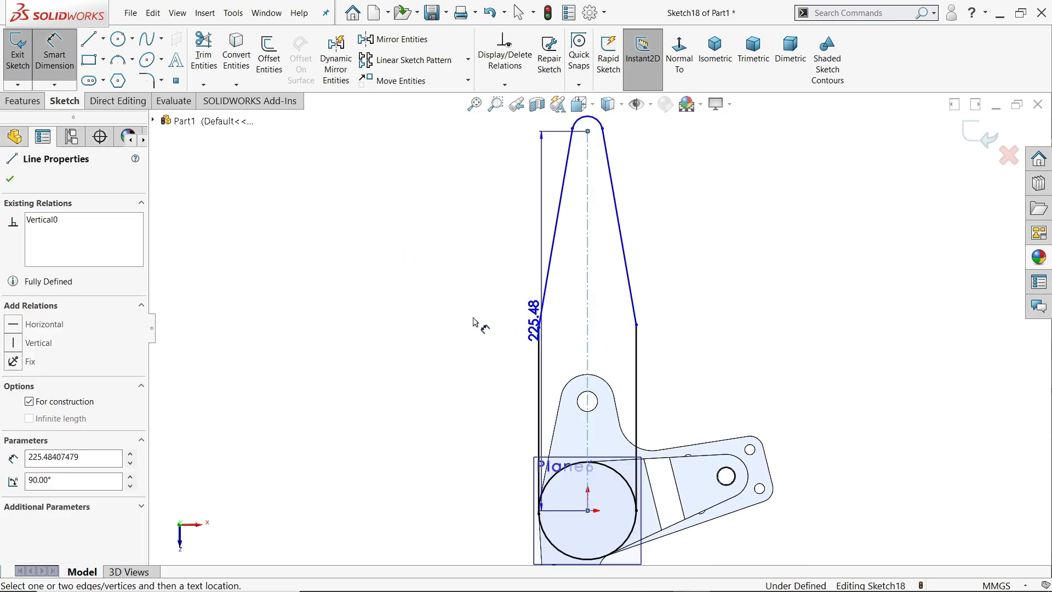
left_click(455, 319)
type("200")
key("Return")
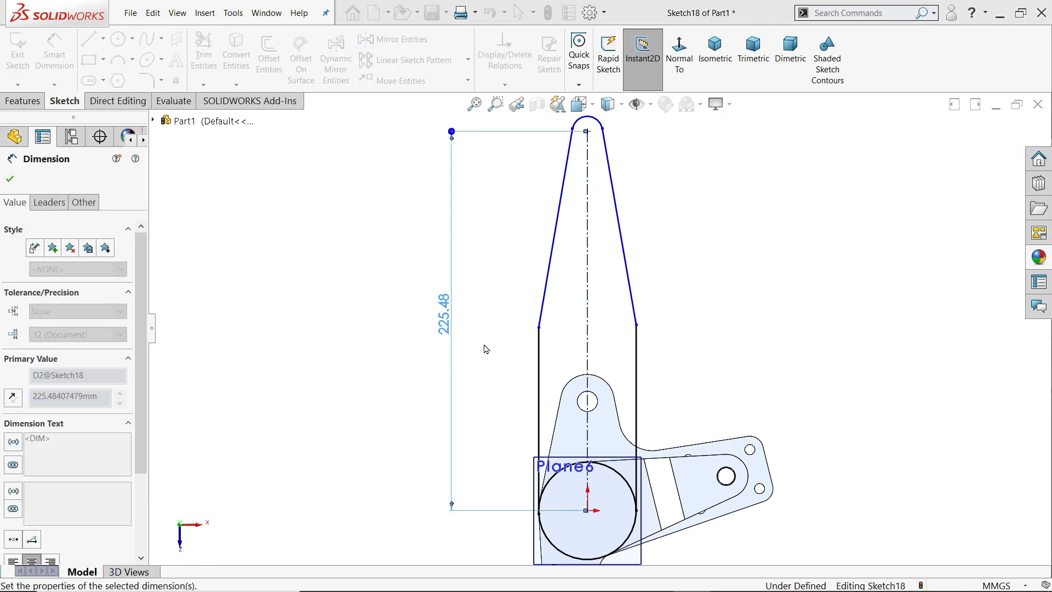
Dimension the arm's left vertical line and set its length to 80 mm
scroll(574, 433, "down", 1)
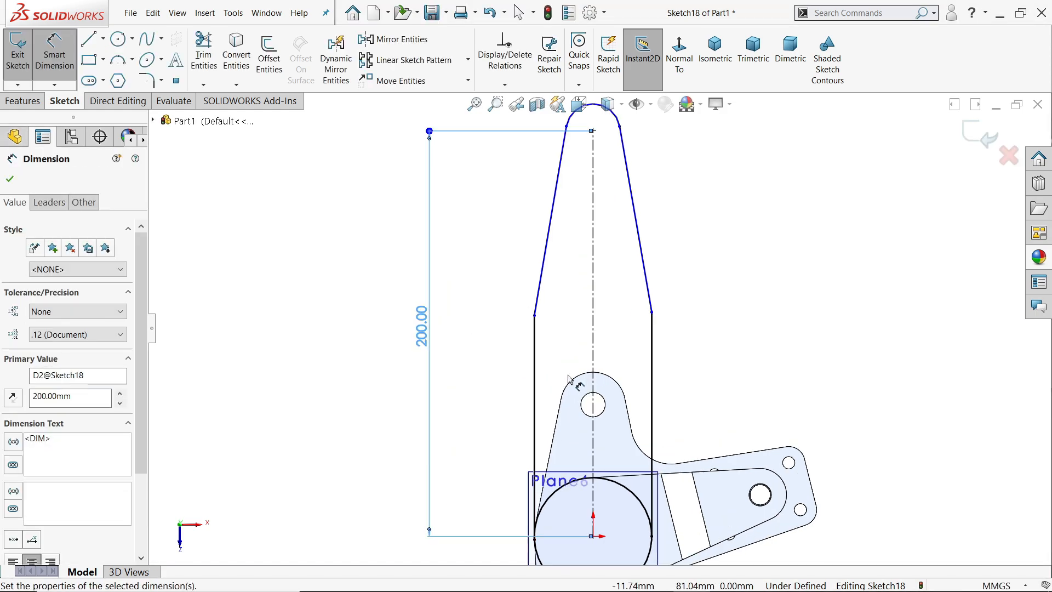
left_click(535, 375)
left_click(493, 367)
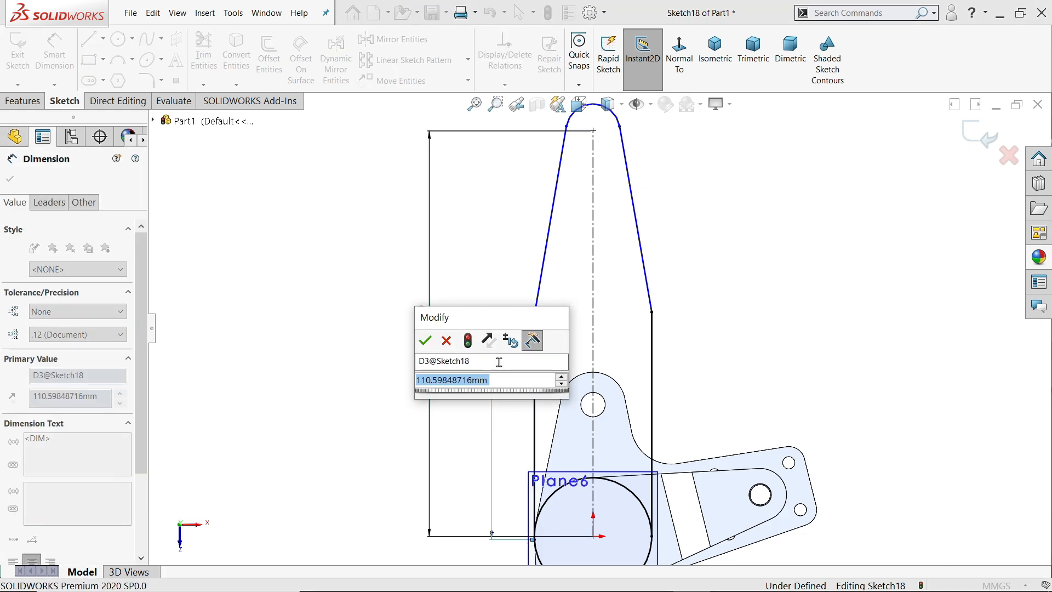
type("80")
key("Return")
Dimension the arc at the arm's tip and set its radius to 12 mm
scroll(612, 151, "down", 3)
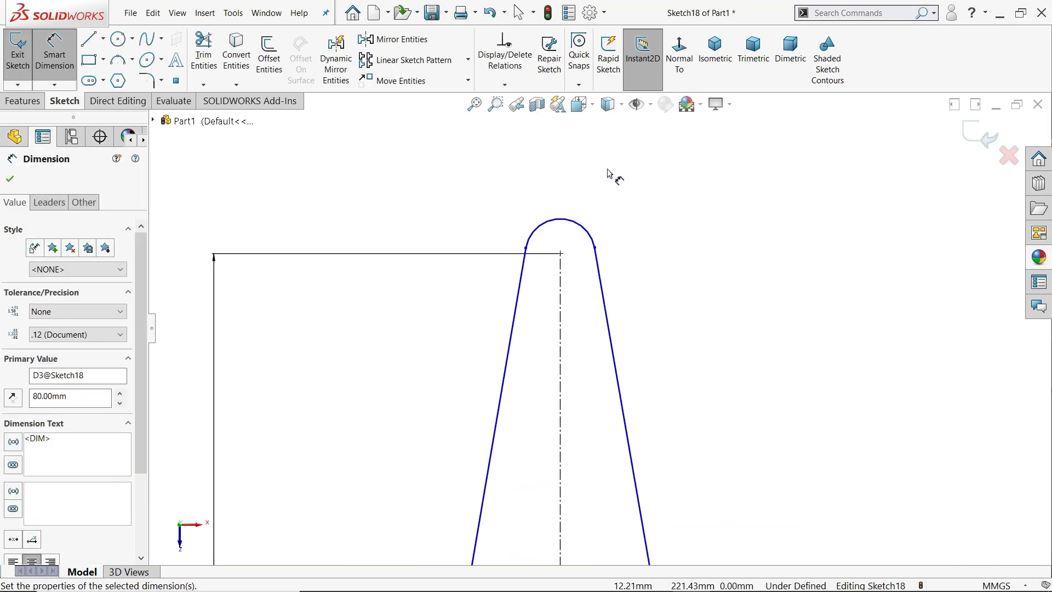
left_click(581, 229)
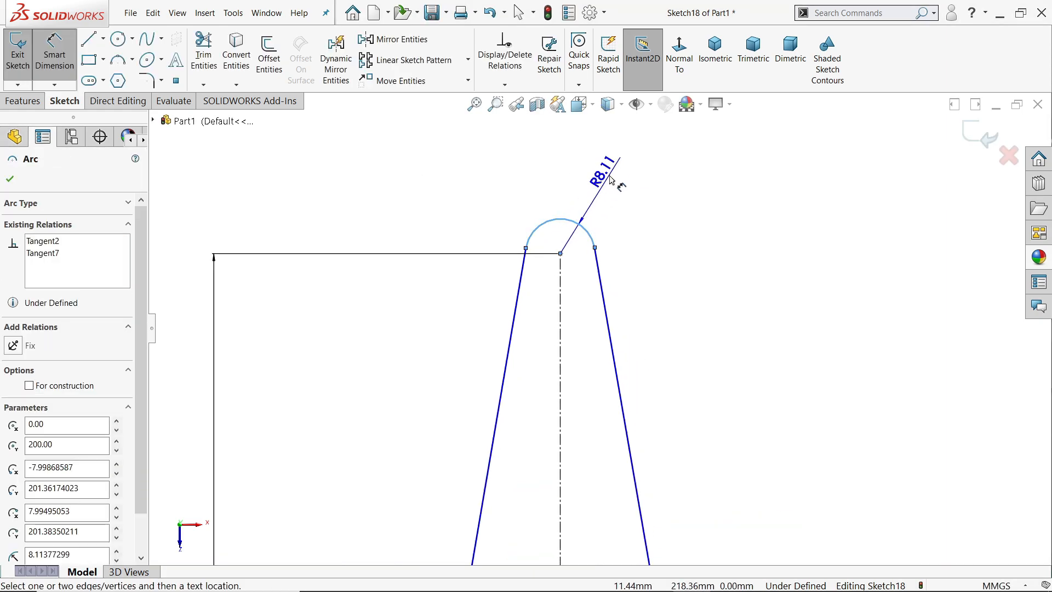
left_click(610, 176)
type("12")
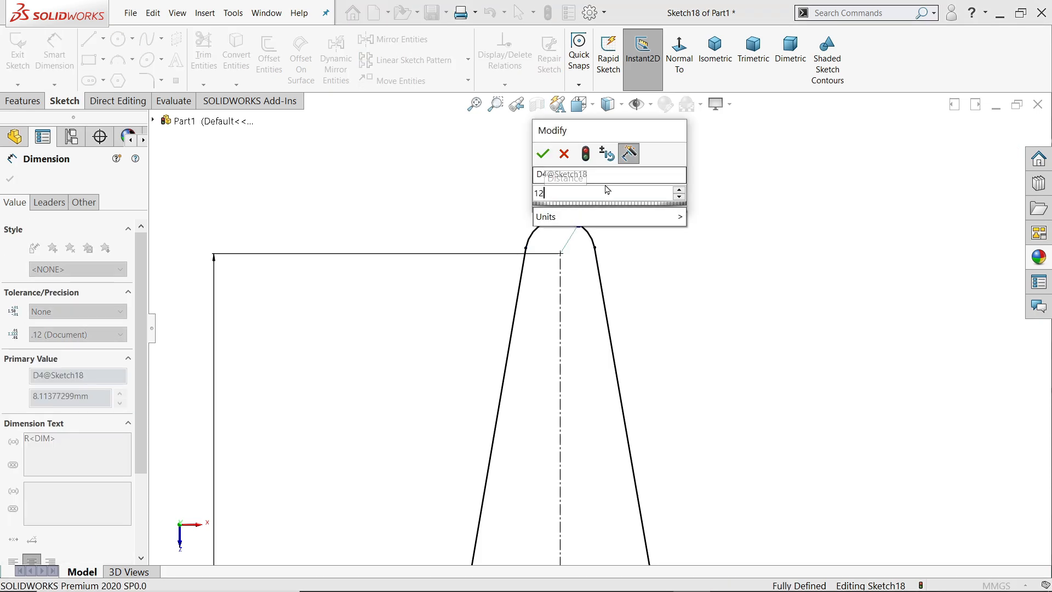
left_click(543, 155)
Show the sketch in isometric view and start a boss extrusion of the tapered arm region outside the cylinder's circle
scroll(578, 248, "up", 4)
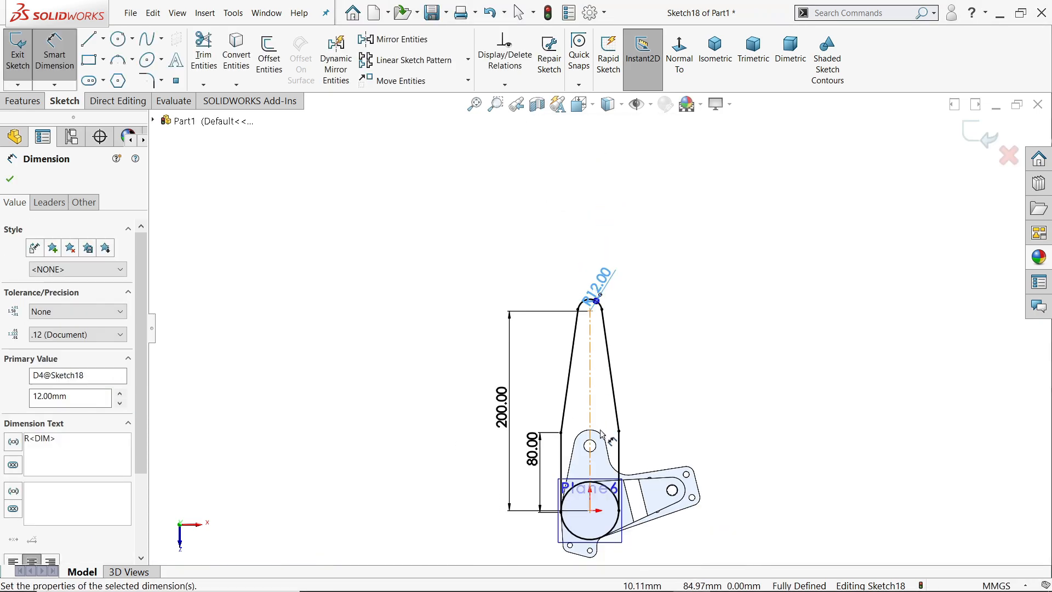
scroll(600, 465, "down", 2)
scroll(597, 454, "up", 1)
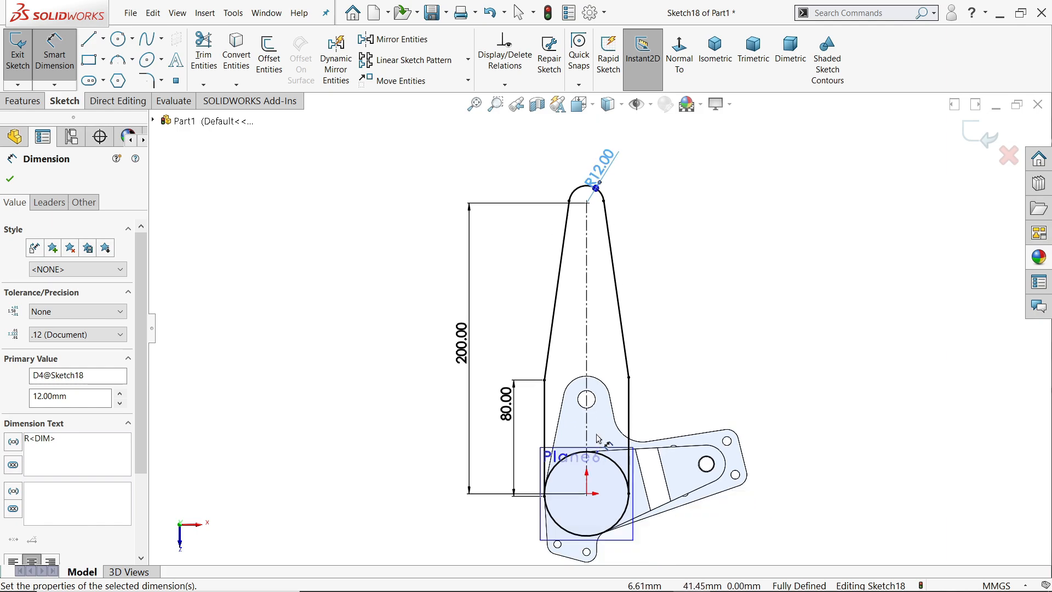
scroll(598, 440, "down", 1)
left_click(716, 49)
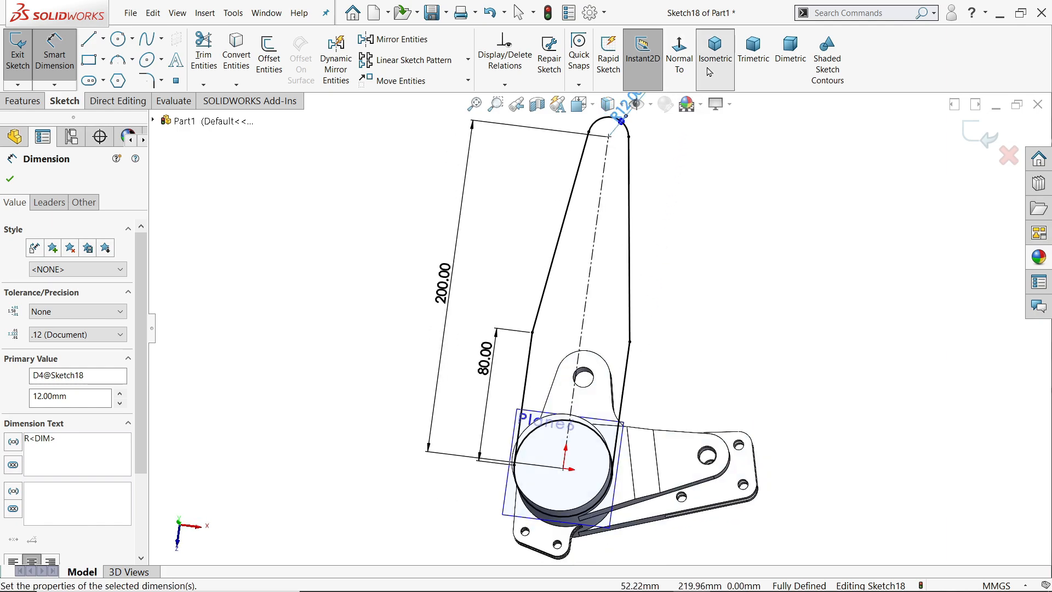
left_click(25, 102)
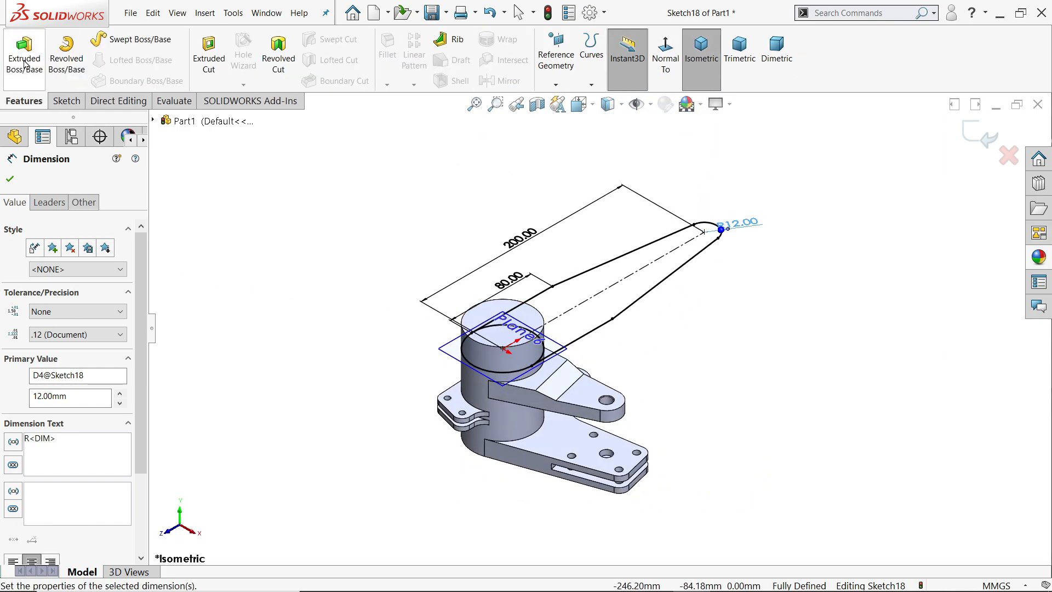
left_click(24, 55)
scroll(519, 303, "down", 2)
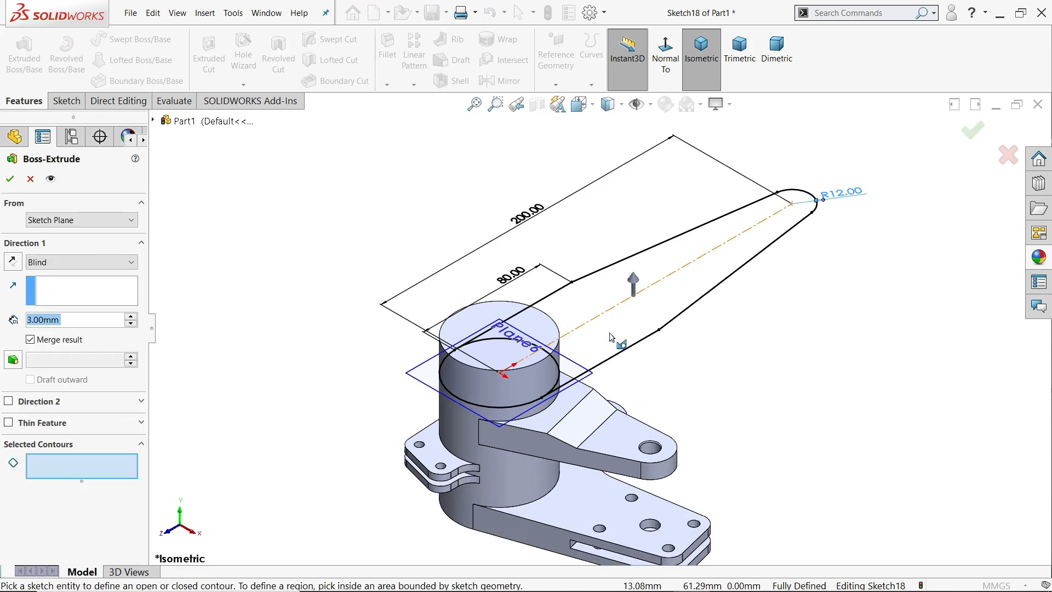
left_click(628, 324)
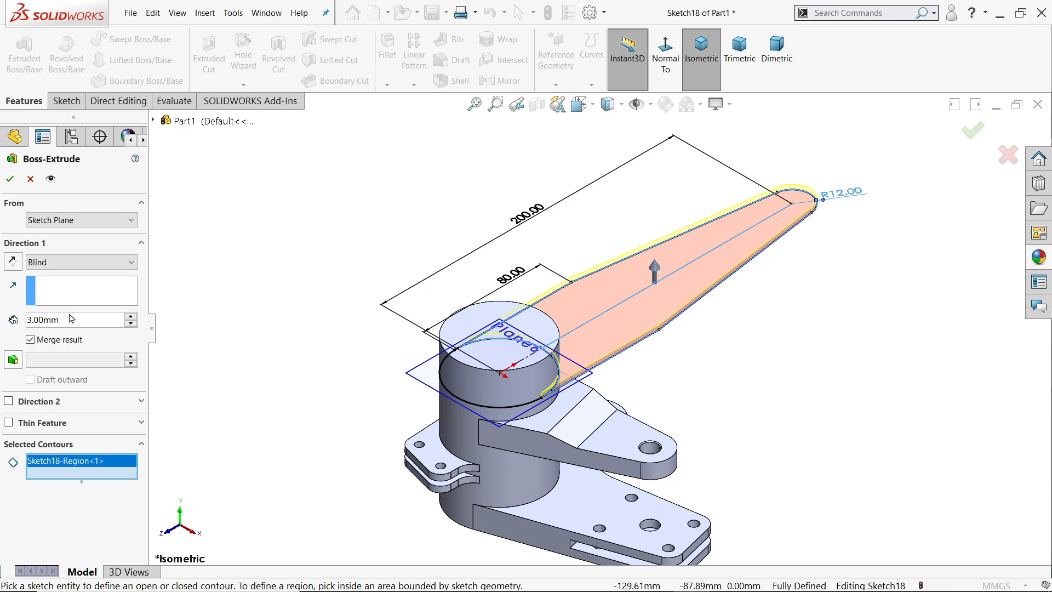
Extrude the tapered arm region 30 mm with a Mid Plane end condition and merged result
type("30")
key("Return")
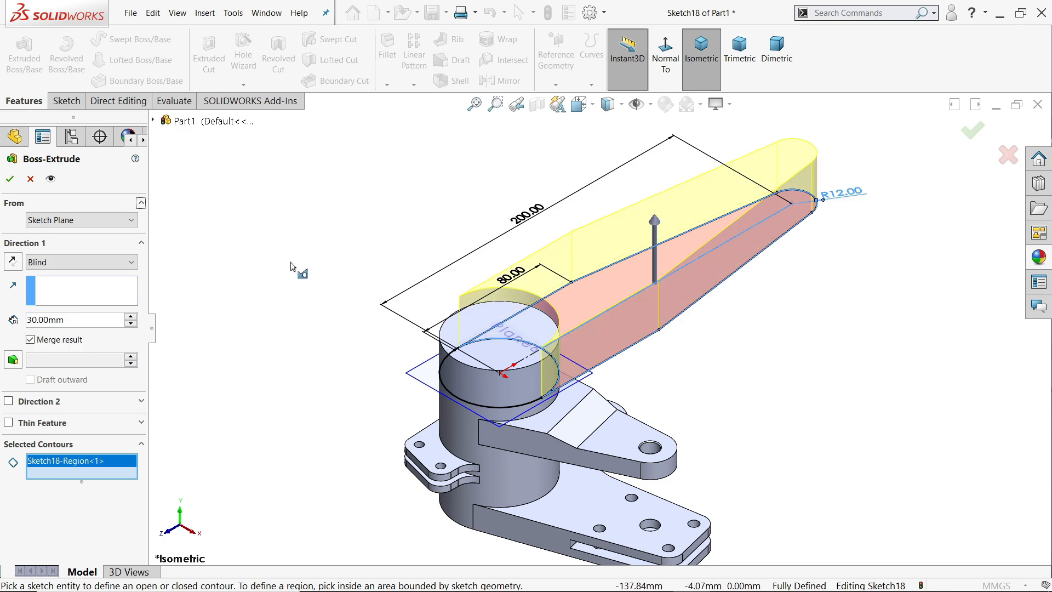
left_click(104, 262)
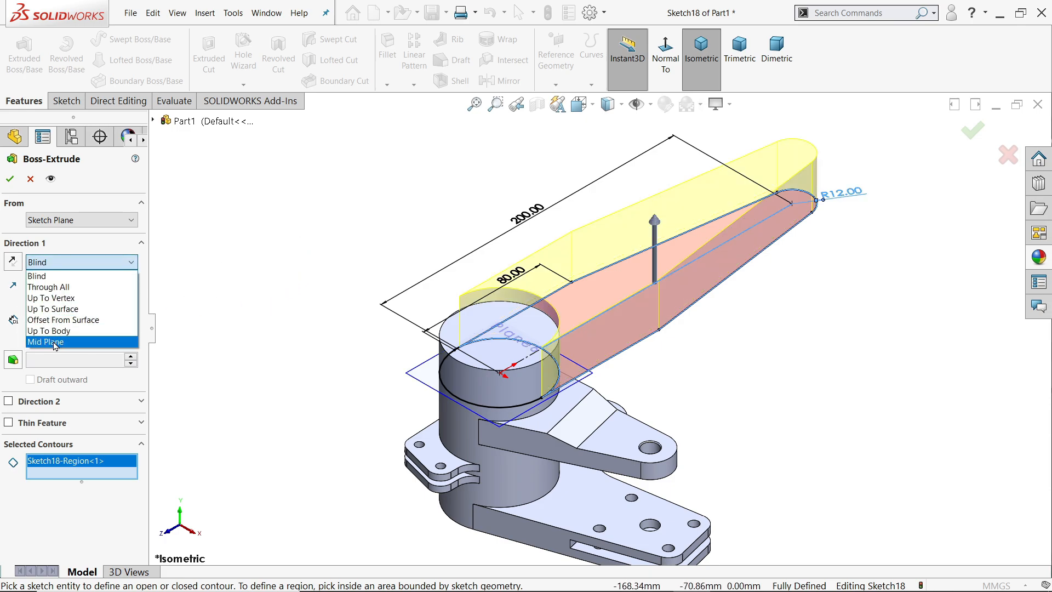
left_click(54, 342)
mouse_move(576, 307)
middle_mouse_down()
mouse_move(630, 316)
mouse_move(678, 365)
middle_mouse_up()
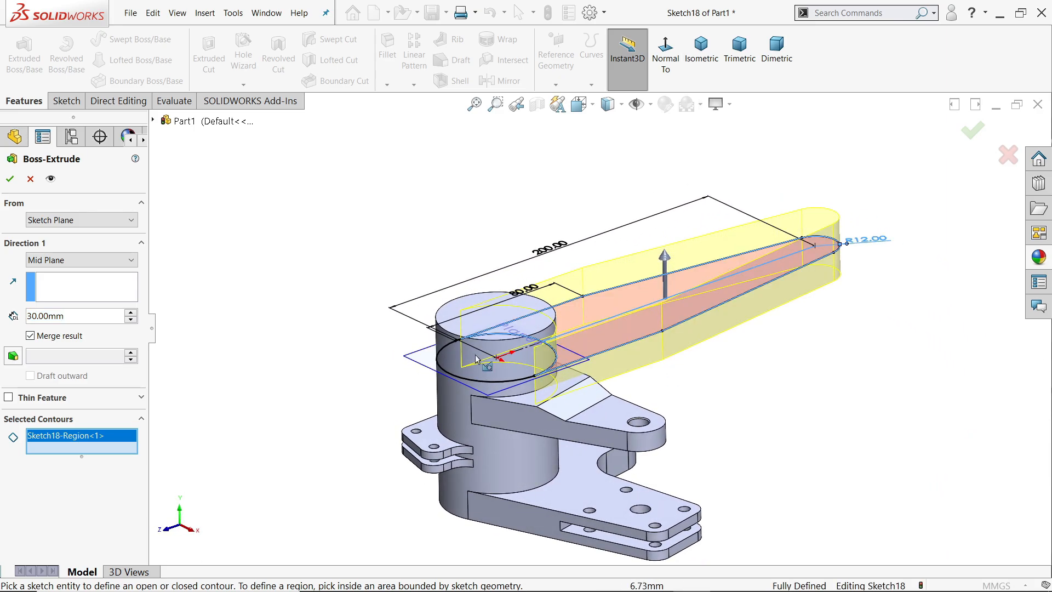
left_click(9, 181)
Start a sketch on Plane6 and convert the outline of the arm's face into sketch entities
left_click(419, 364)
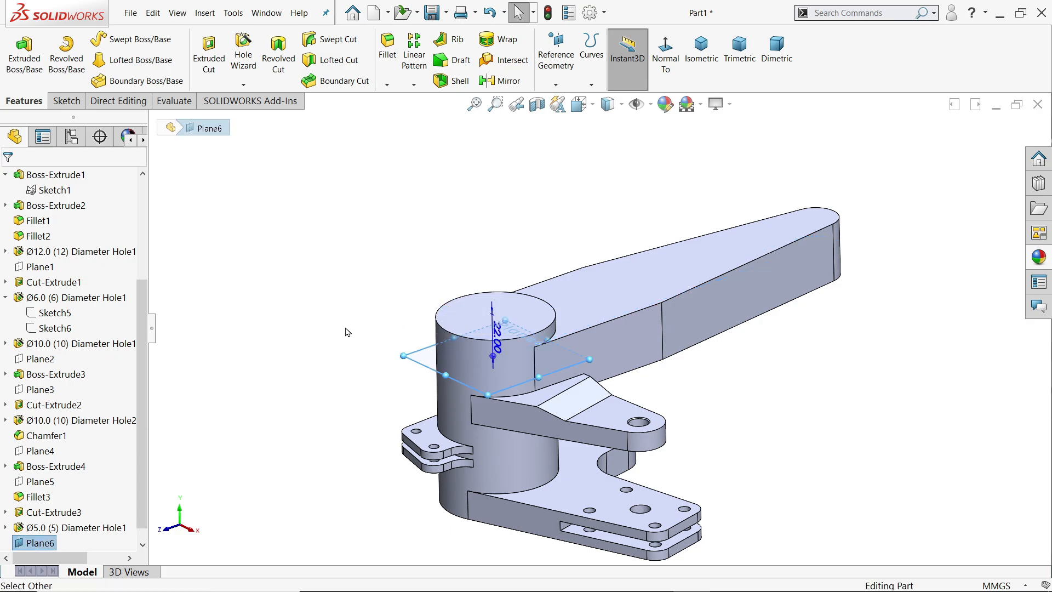
left_click(352, 286)
middle_click_drag(352, 287, 357, 345)
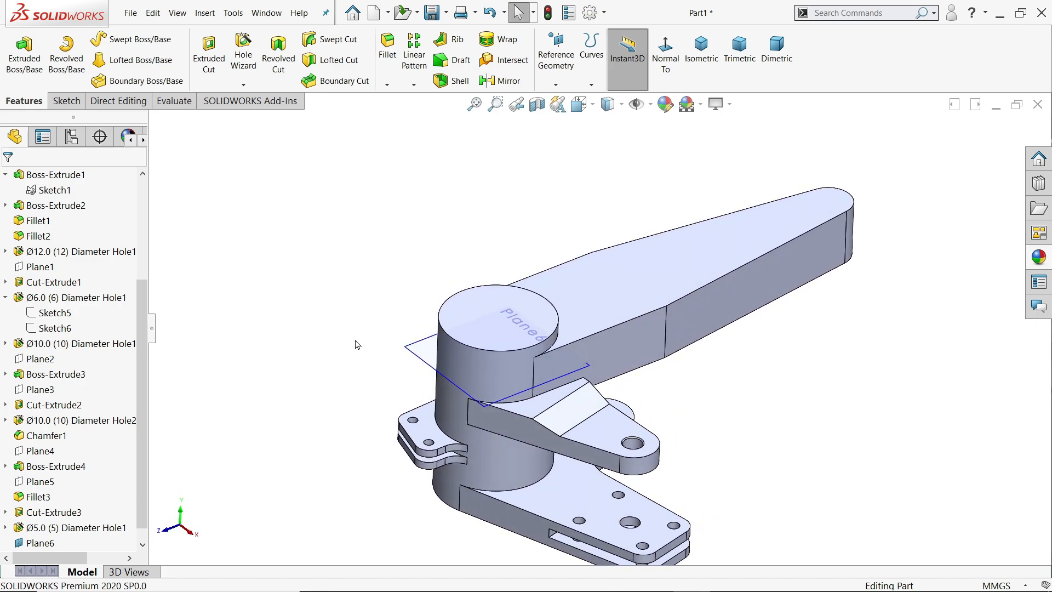
left_click(422, 360)
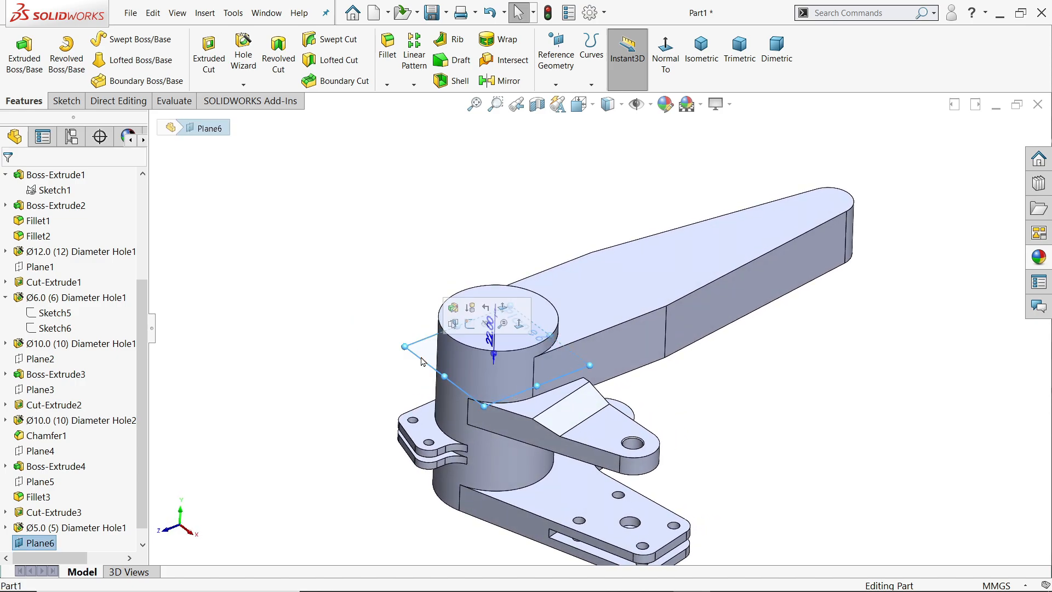
left_click(470, 325)
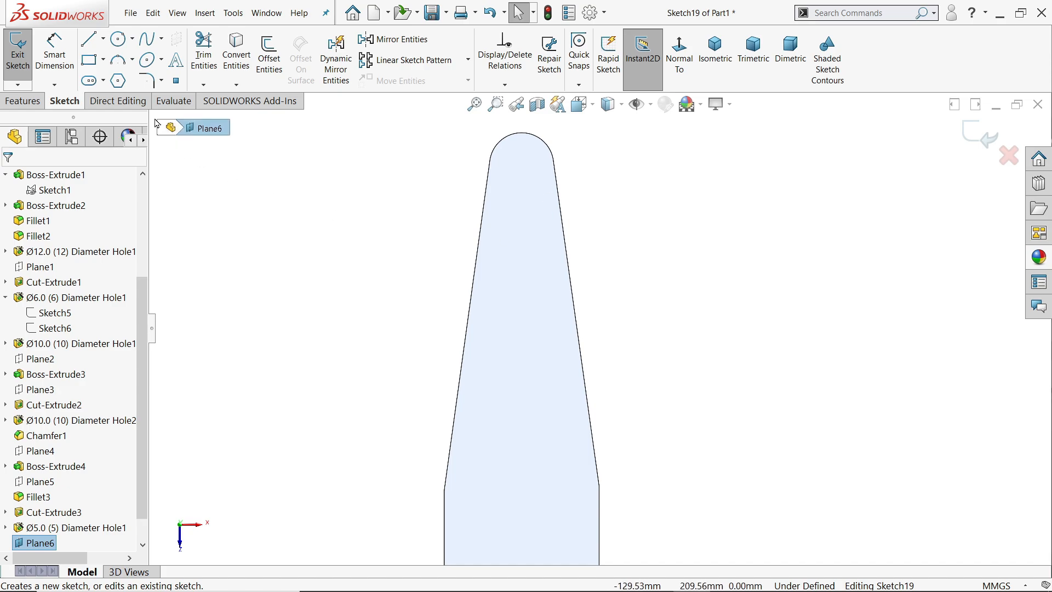
left_click(494, 233)
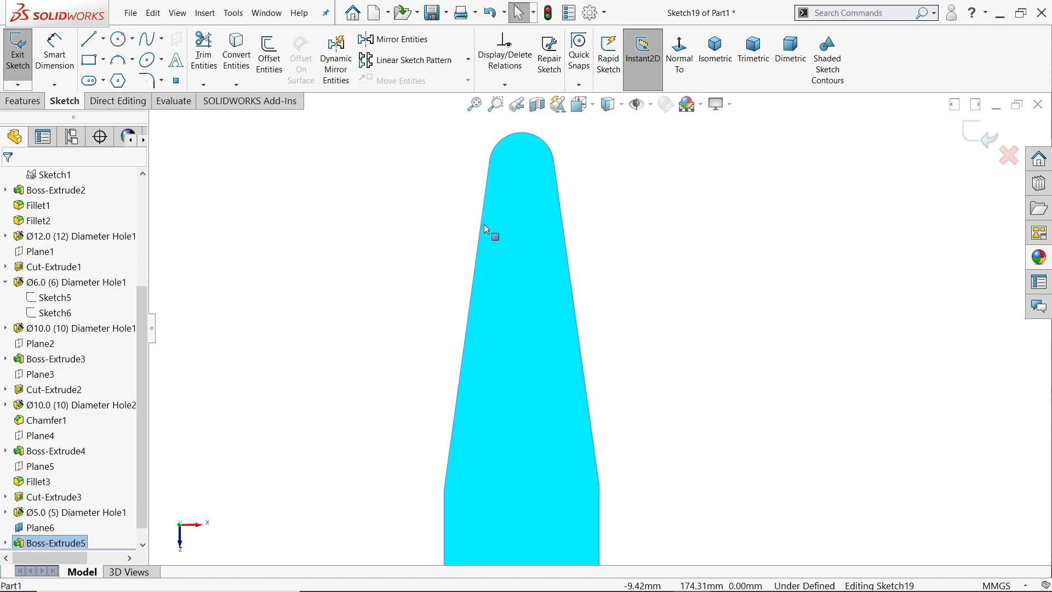
left_click(229, 60)
Sketch a horizontal line about 32 mm long across the arm between its tapered sides, about 39 mm from the tip
left_click(88, 41)
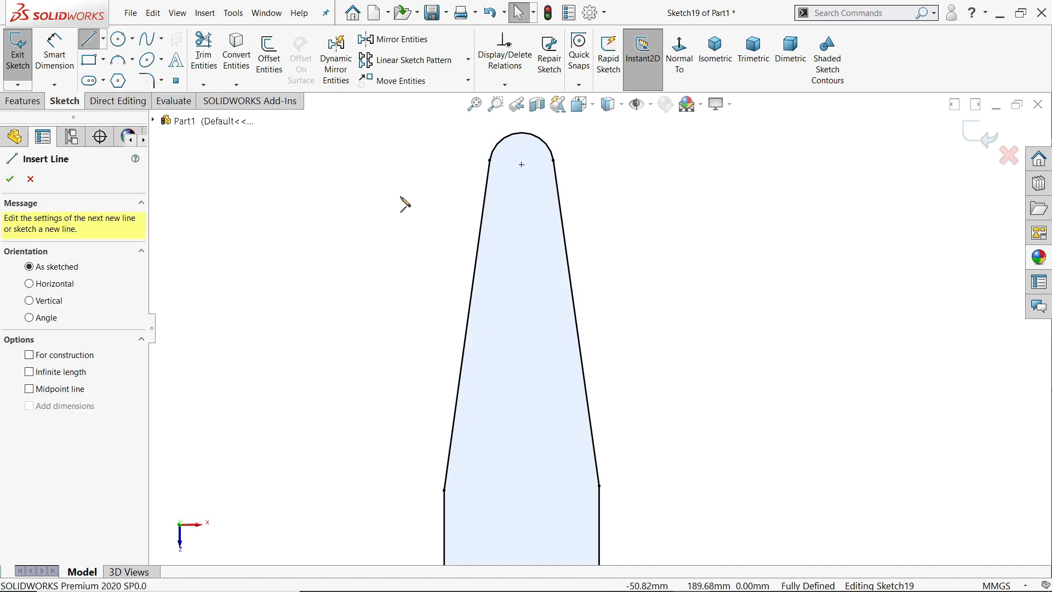
left_click(480, 237)
left_click(565, 236)
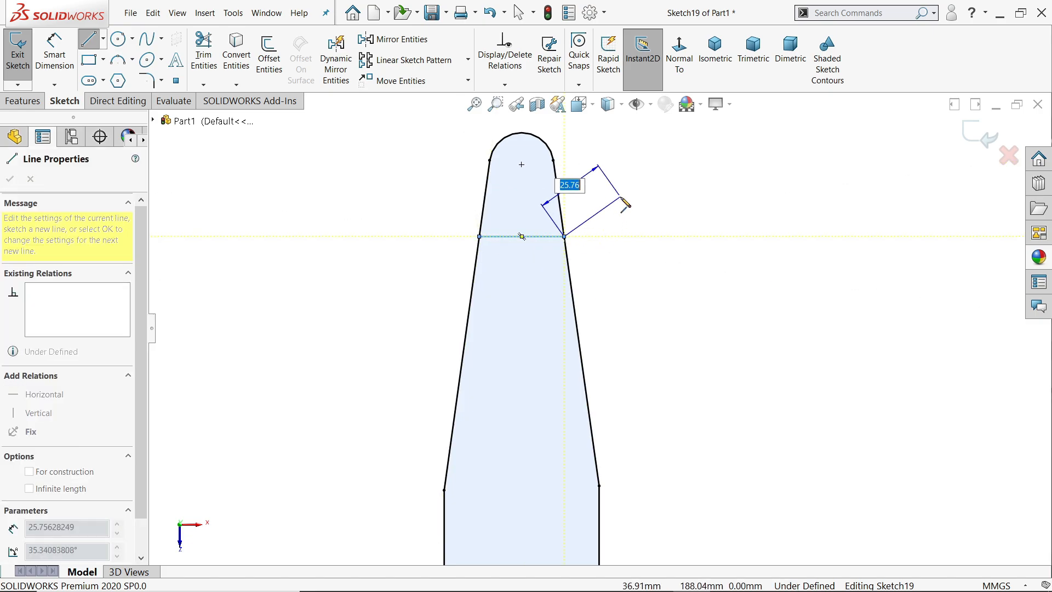
right_click(622, 165)
left_click(637, 205)
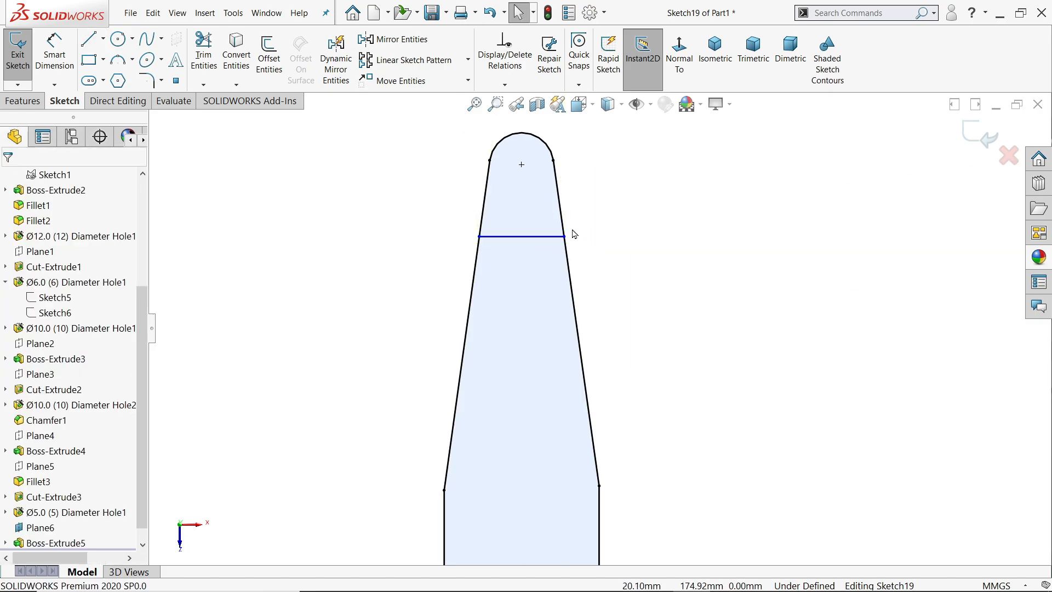
Dimension the distance from the horizontal line to the top of the tip arc and set it to 40 mm
left_click(54, 54)
scroll(518, 187, "down", 3)
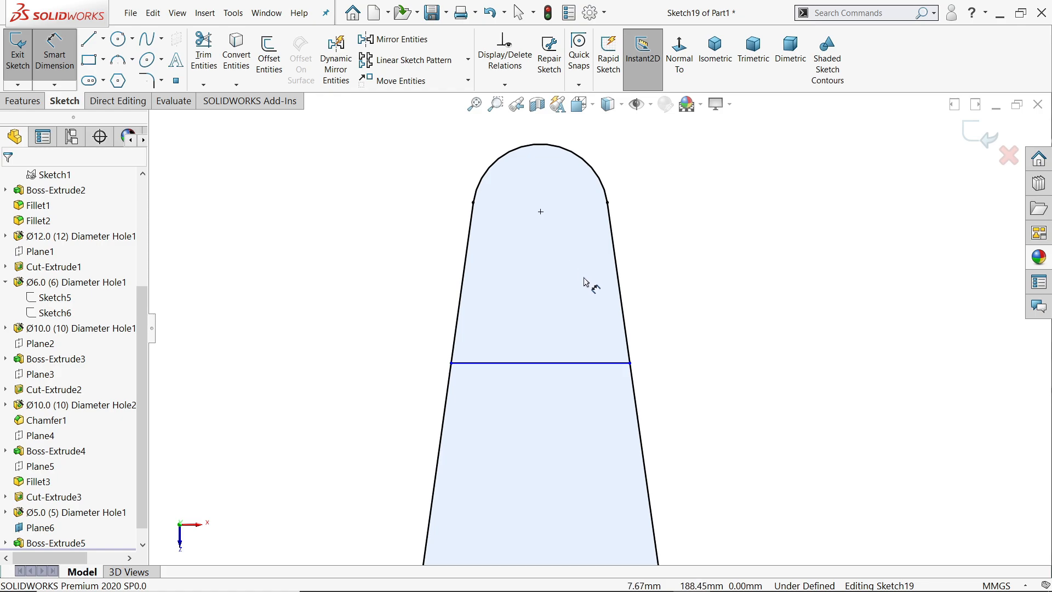
left_click(541, 366)
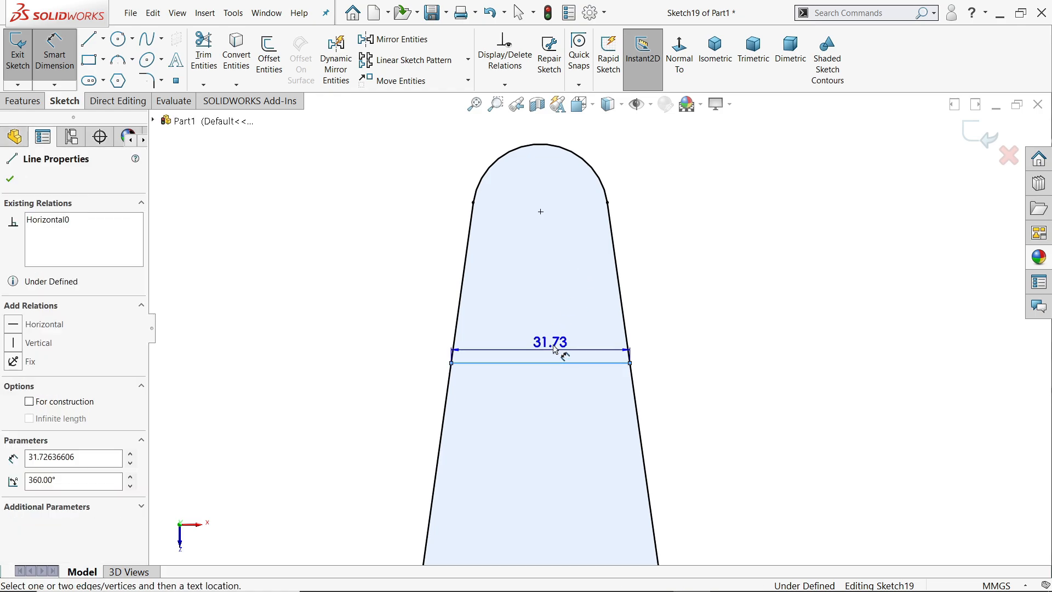
left_click(543, 144)
left_click(700, 224)
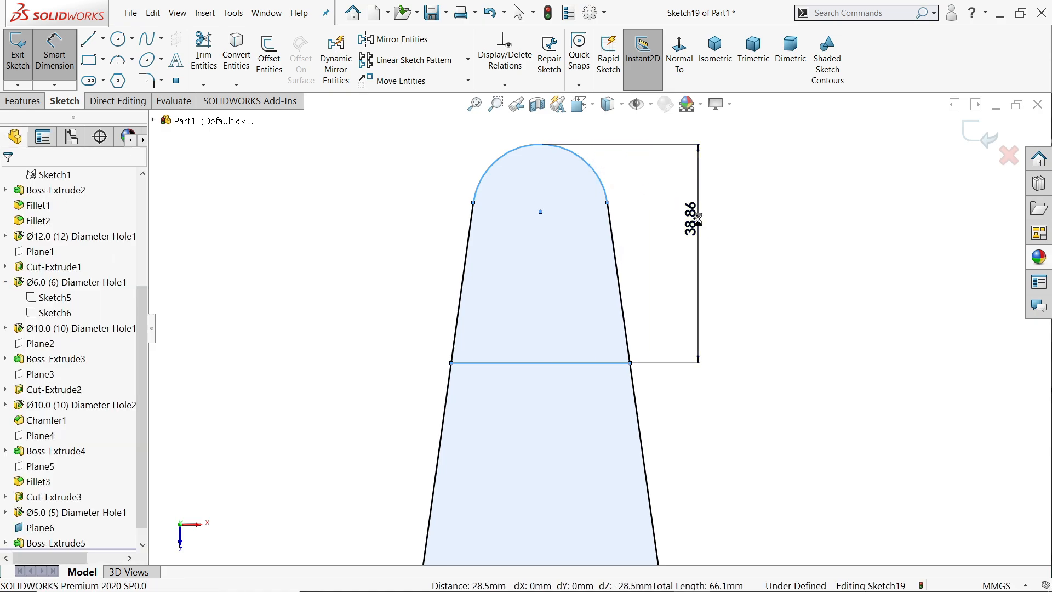
type("40")
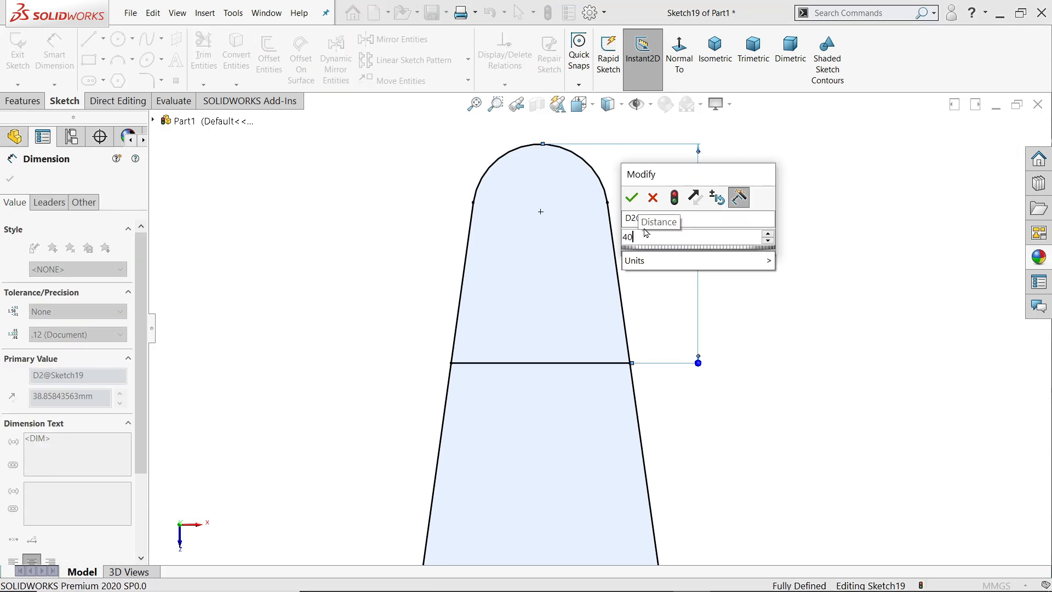
left_click(631, 197)
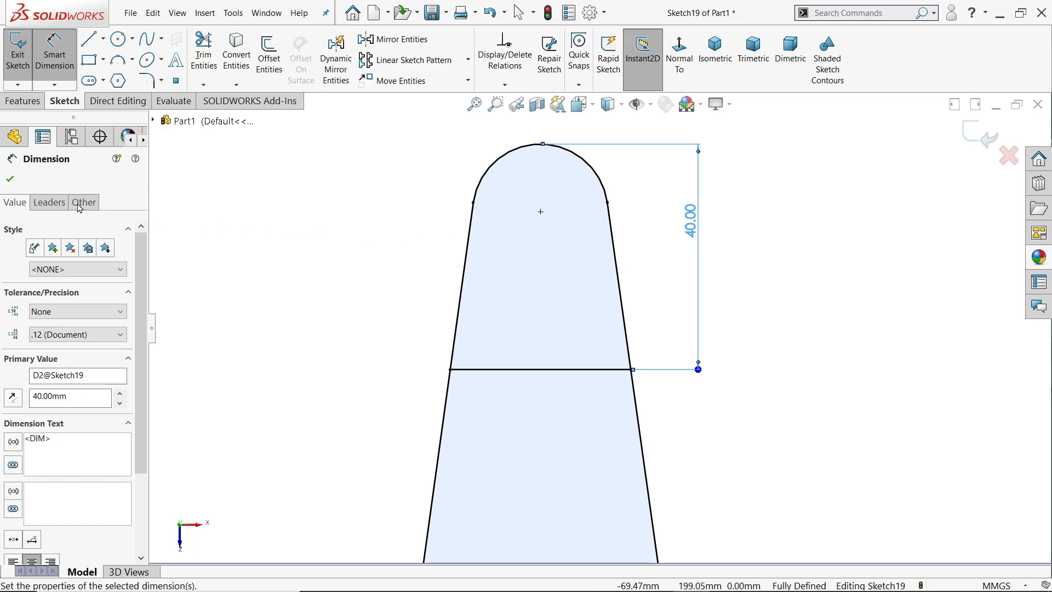
left_click(9, 180)
Trim away the converted outline between the horizontal line and the cylinder, leaving only the closed tip profile
left_click(204, 55)
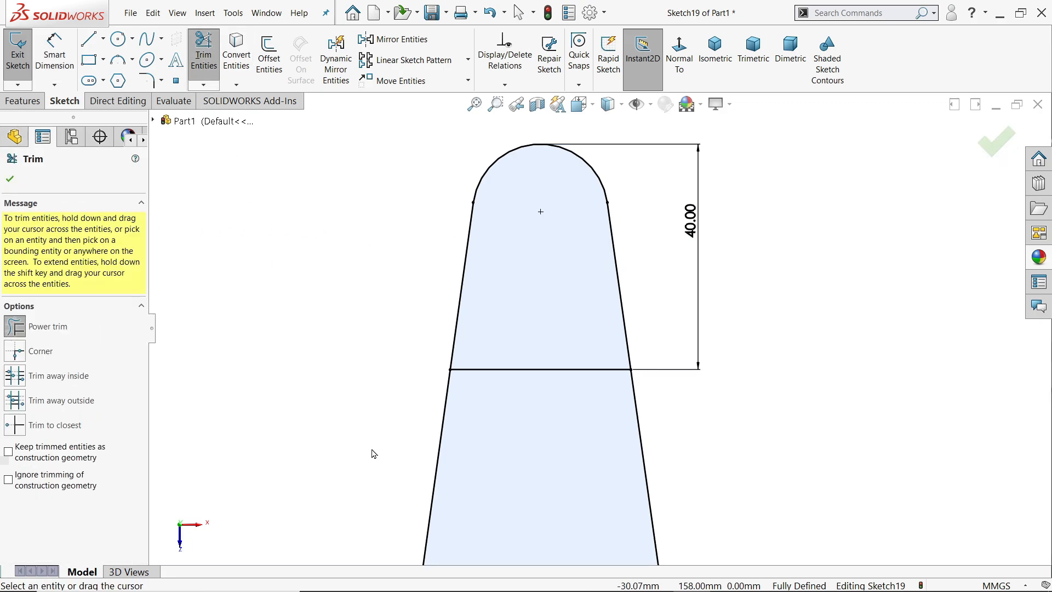
left_click_drag(479, 461, 712, 479)
scroll(609, 329, "up", 5)
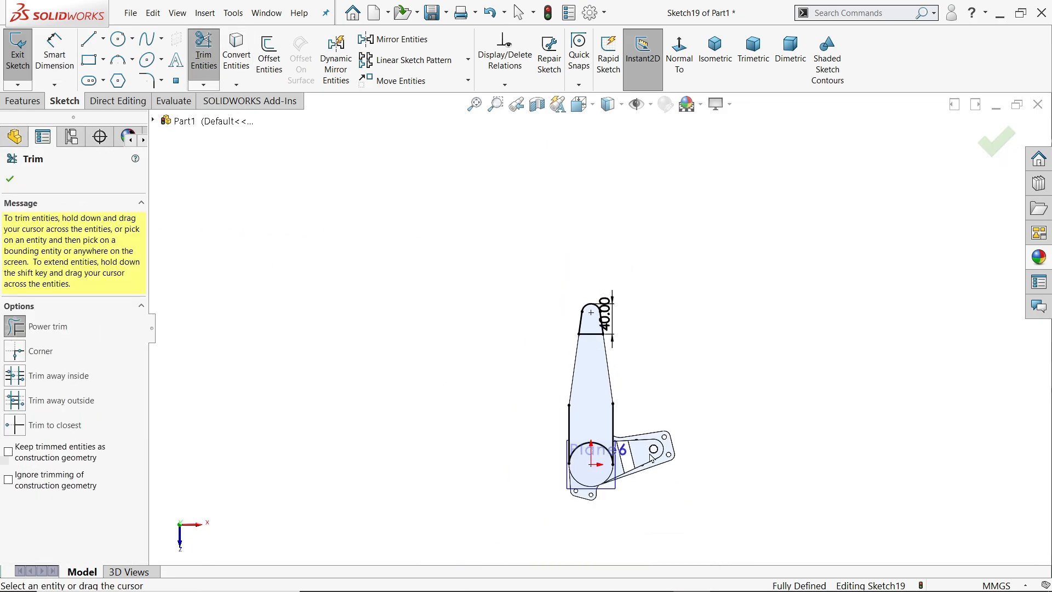
scroll(537, 393, "down", 3)
mouse_move(437, 317)
left_mouse_down()
mouse_move(713, 326)
mouse_move(522, 414)
left_mouse_up()
Cut-extrude the closed tip profile 14 mm with a Mid Plane end condition to form the slot in the arm's end
left_click(715, 51)
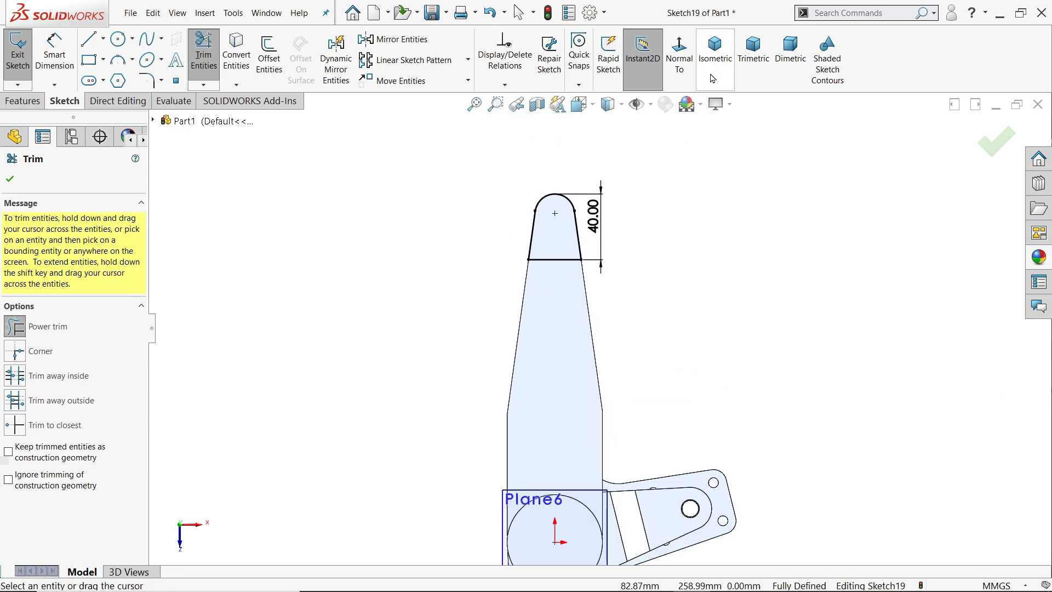
scroll(665, 213, "down", 5)
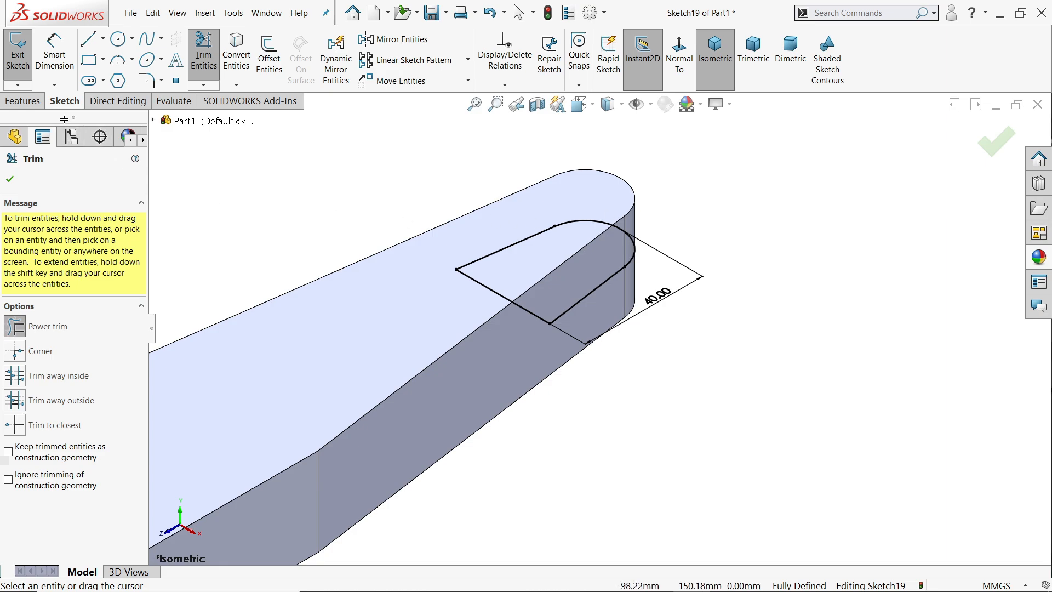
left_click(23, 101)
left_click(209, 58)
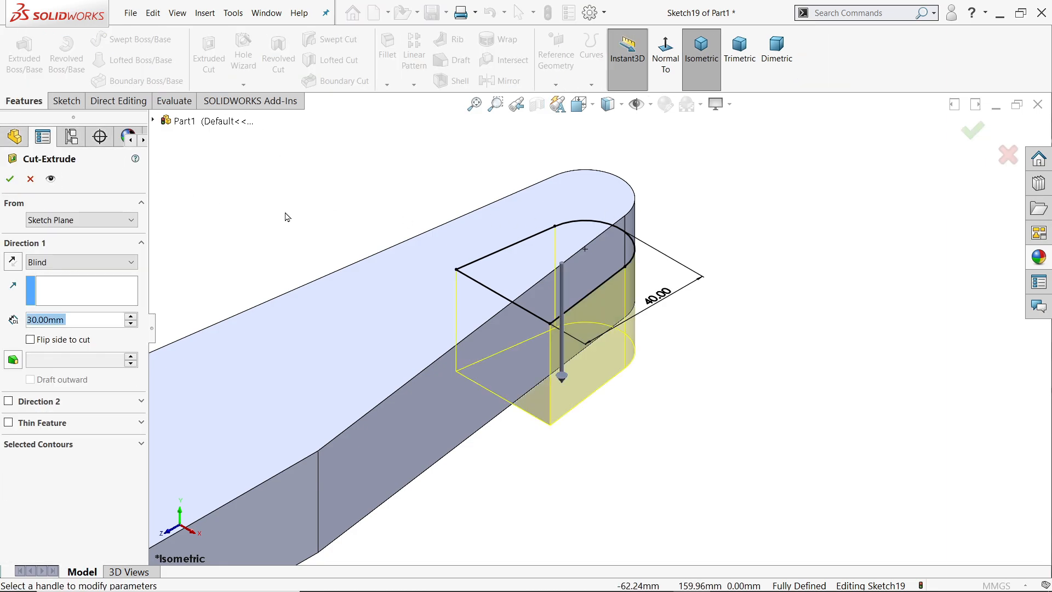
type("14")
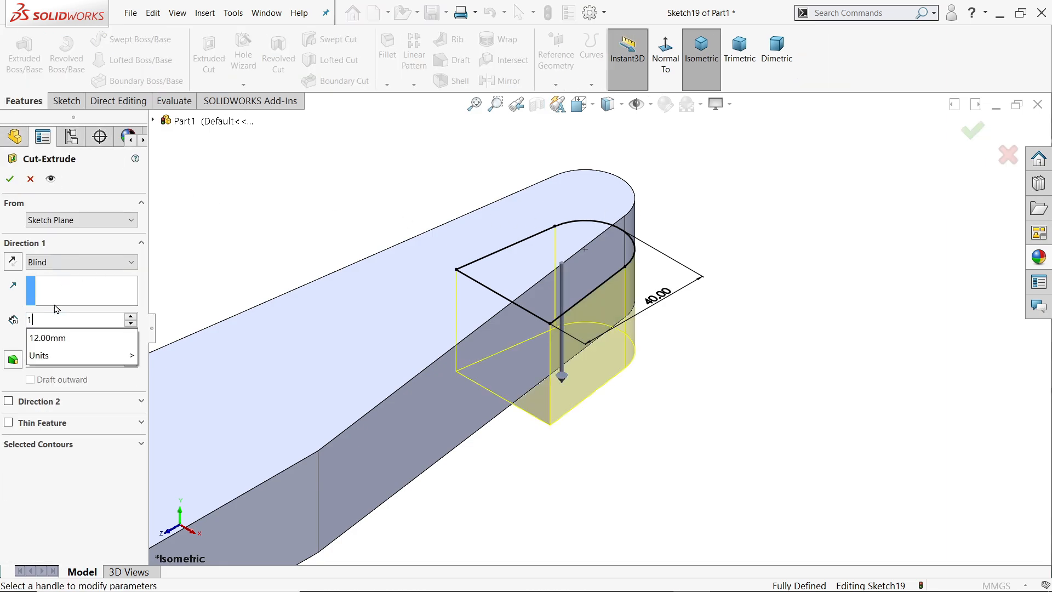
key("Return")
left_click(44, 267)
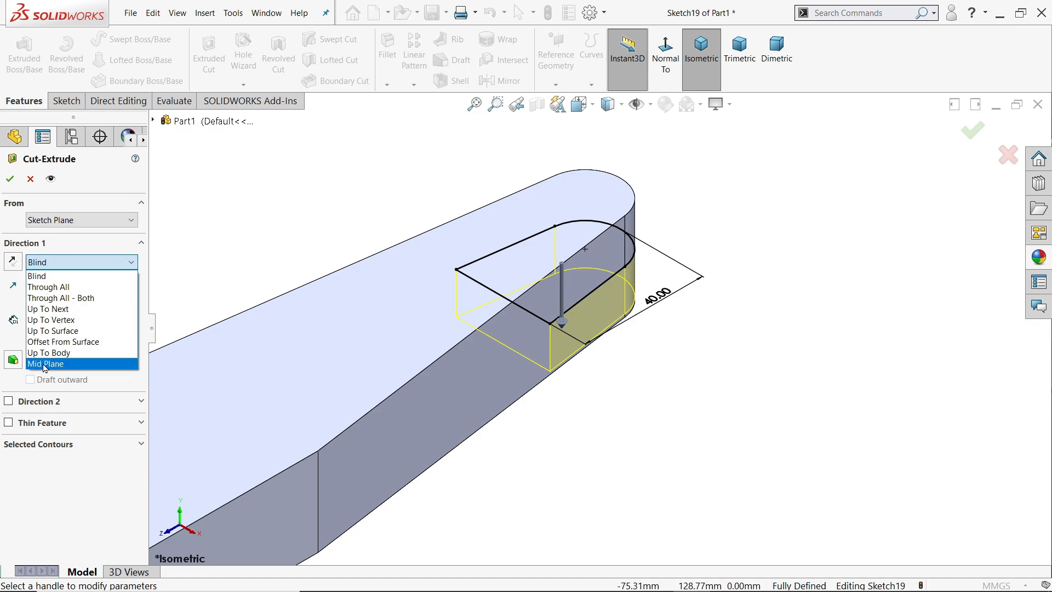
left_click(43, 362)
left_click(15, 185)
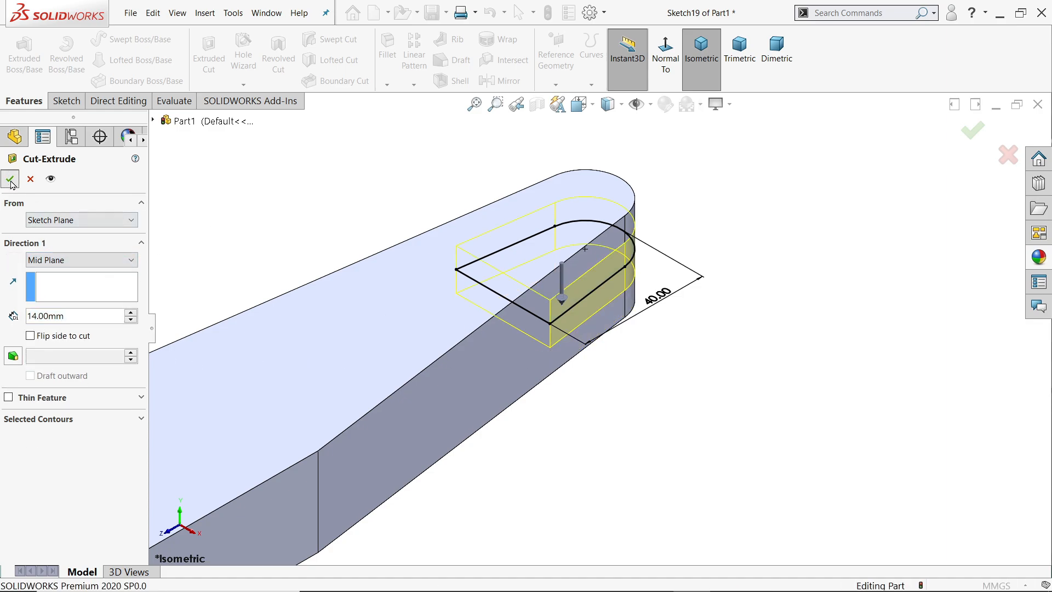
Return to the isometric view and hide Plane6 around the cylinder
mouse_move(280, 238)
middle_mouse_down()
mouse_move(202, 209)
mouse_move(265, 231)
middle_mouse_up()
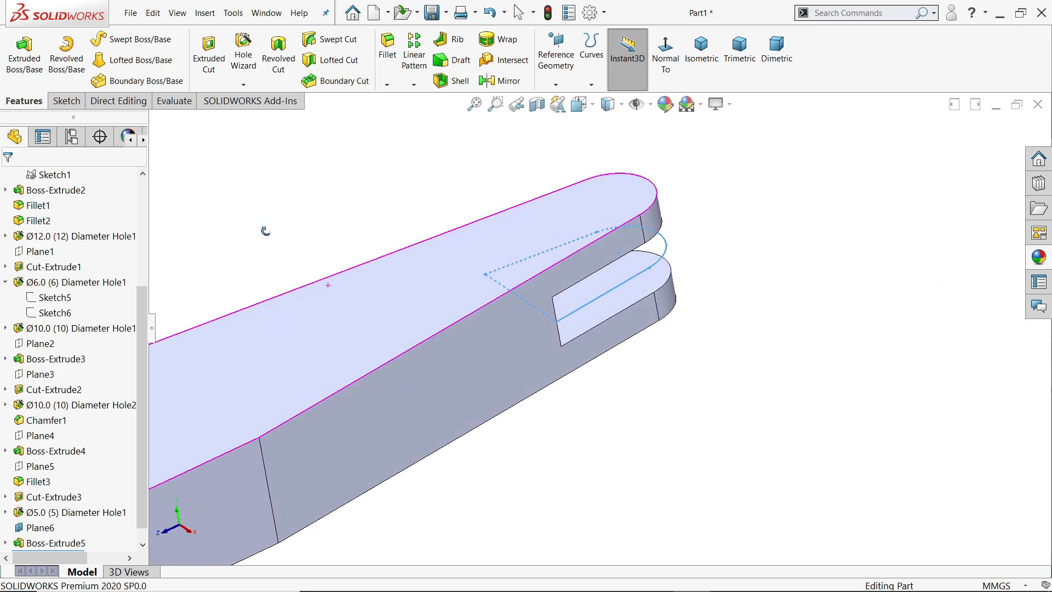
key("ctrl+7")
left_click(287, 228)
scroll(305, 239, "up", 8)
scroll(438, 403, "down", 6)
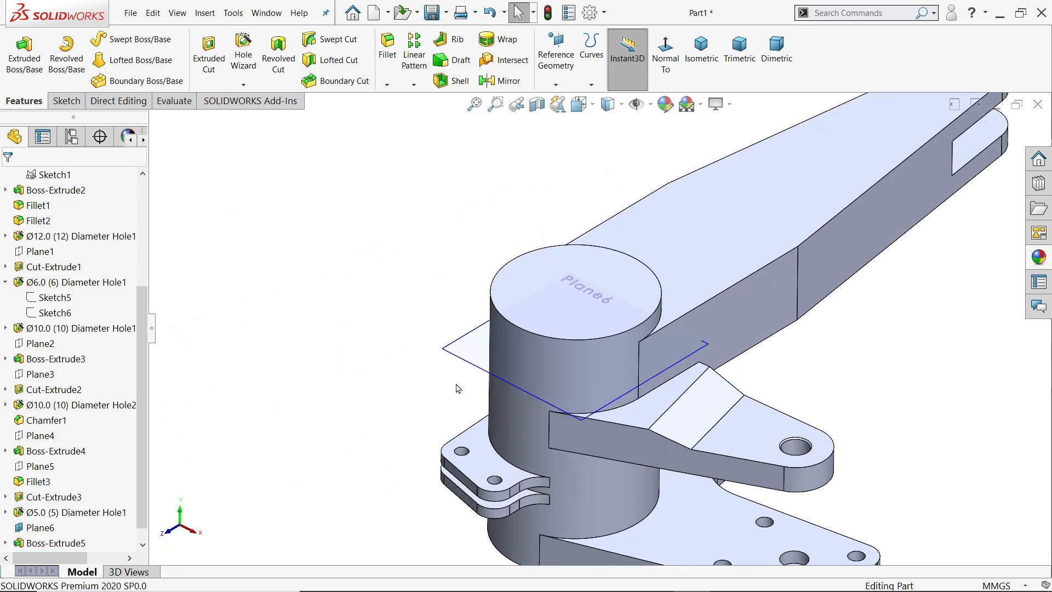
left_click(452, 354)
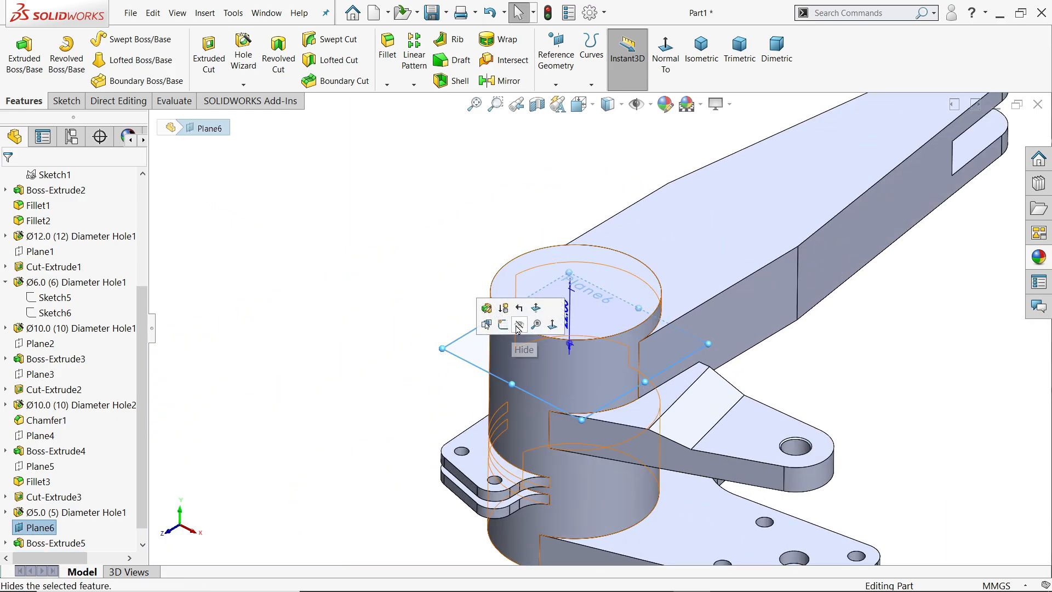
left_click(520, 325)
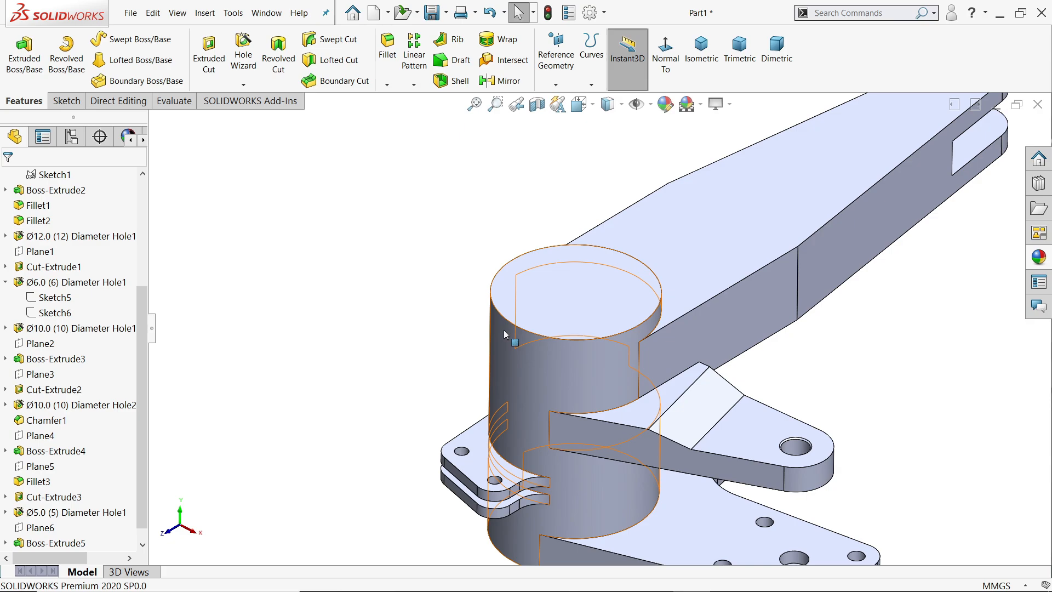
Fillet the two vertical edges where the arm's straight sides meet the taper with a 50 mm radius
left_click(817, 277)
left_click(897, 243)
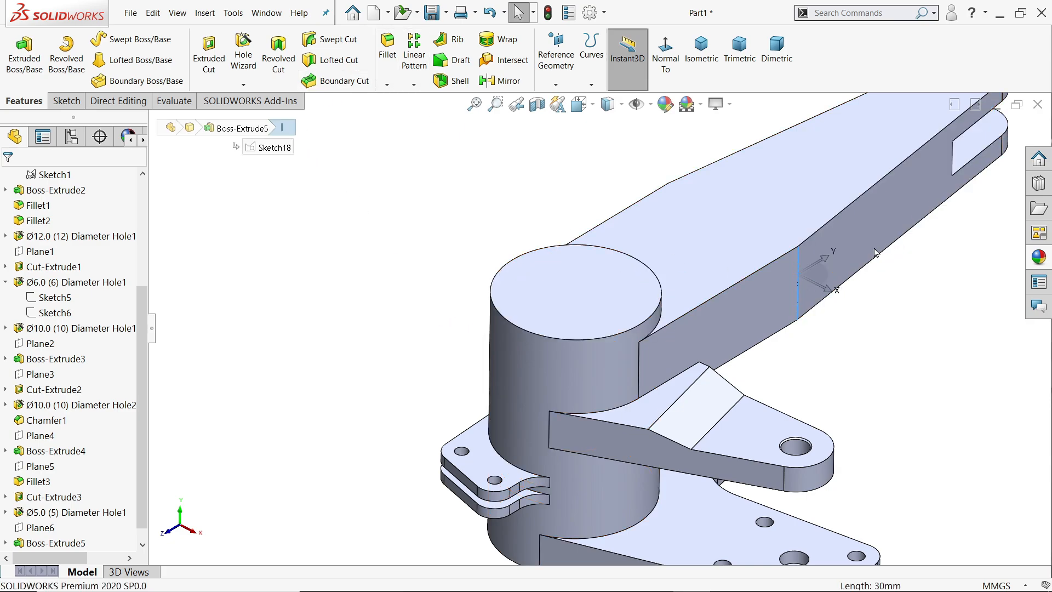
type("50")
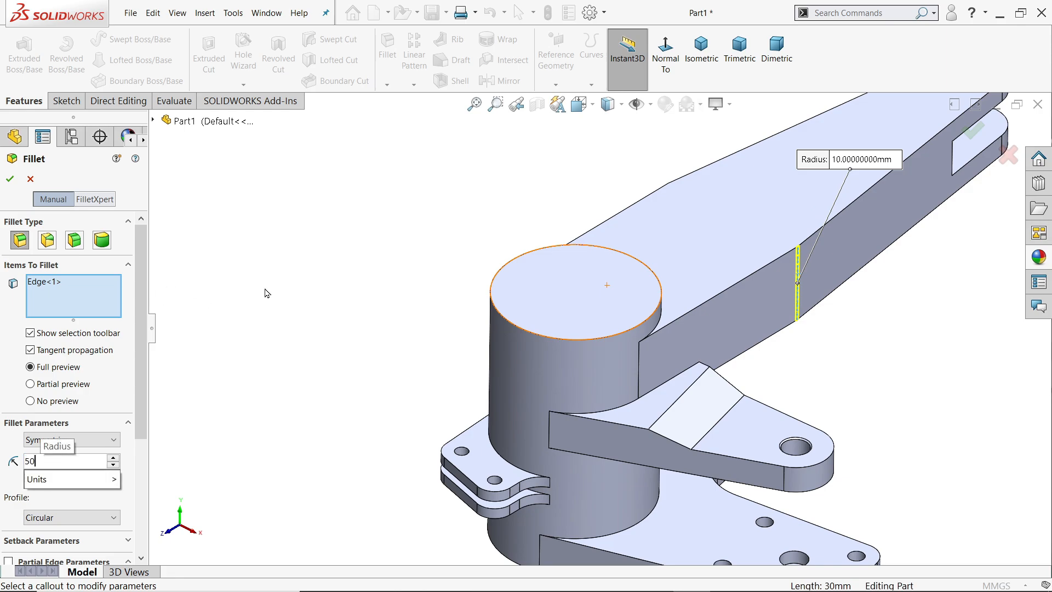
key("Return")
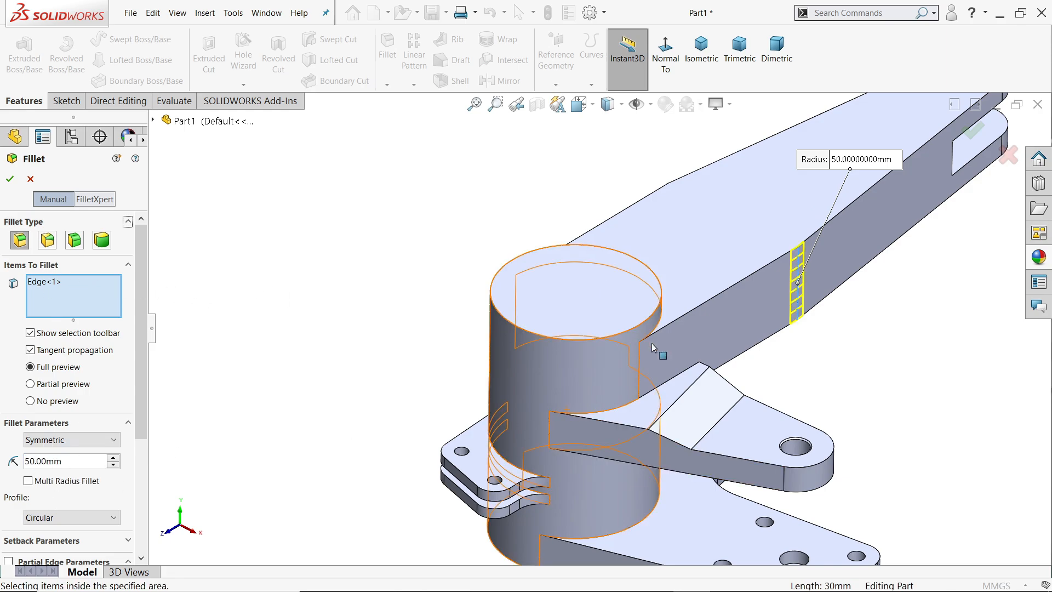
left_click(669, 198)
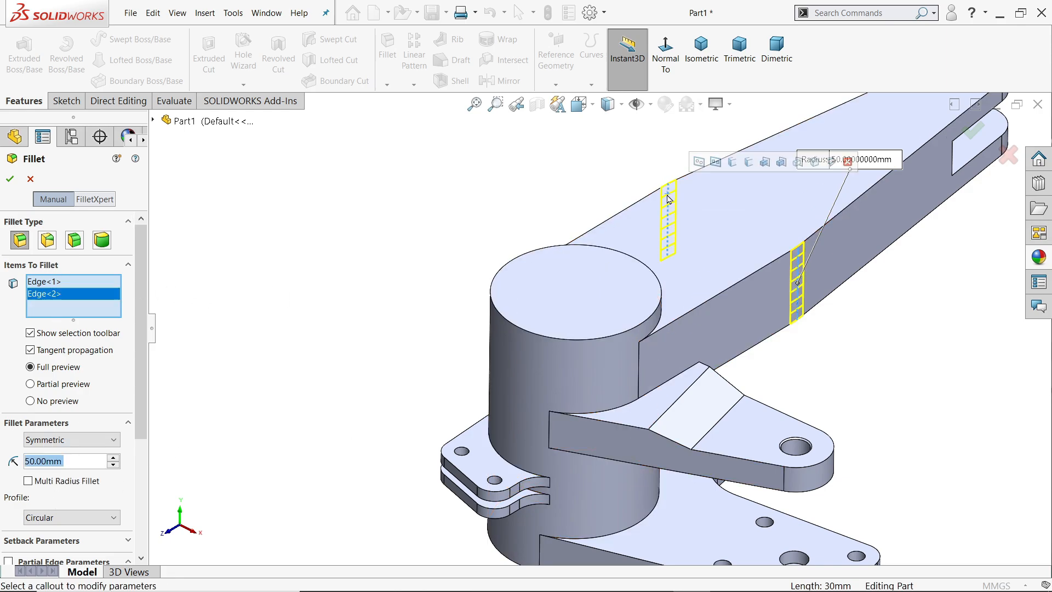
left_click(10, 179)
key("f")
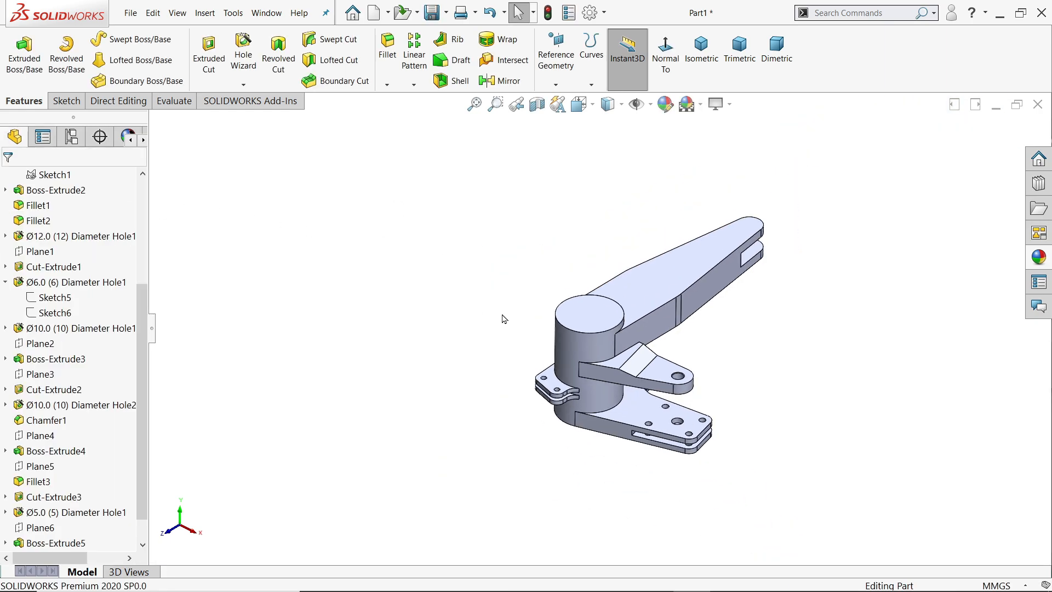
Switch to drawing 127.PNG in Photos and examine the dimensions of the arm's pocket, holes and tip
key("alt+Tab")
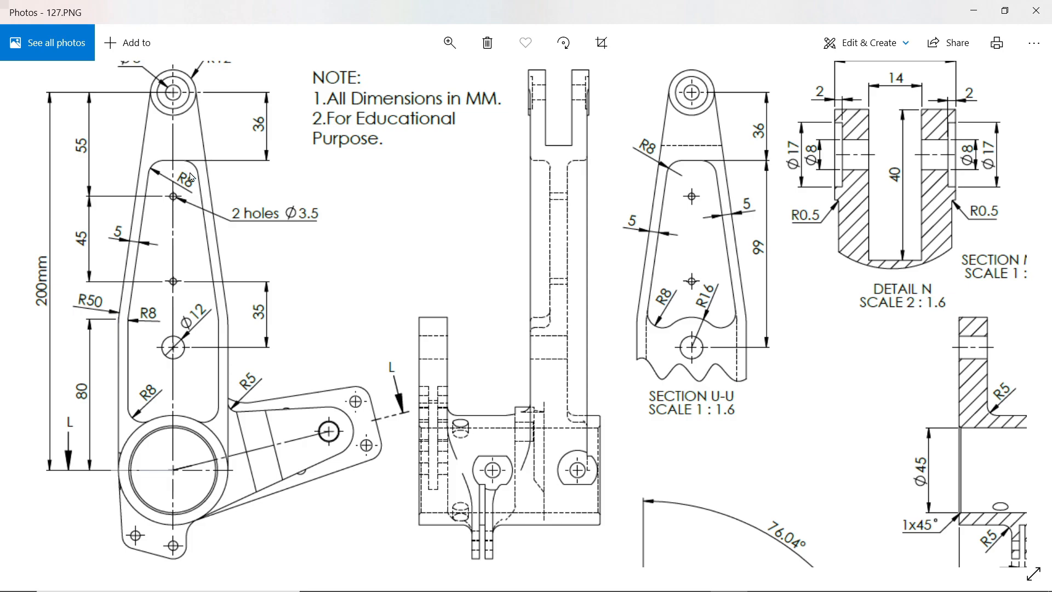
scroll(175, 180, "up", 1)
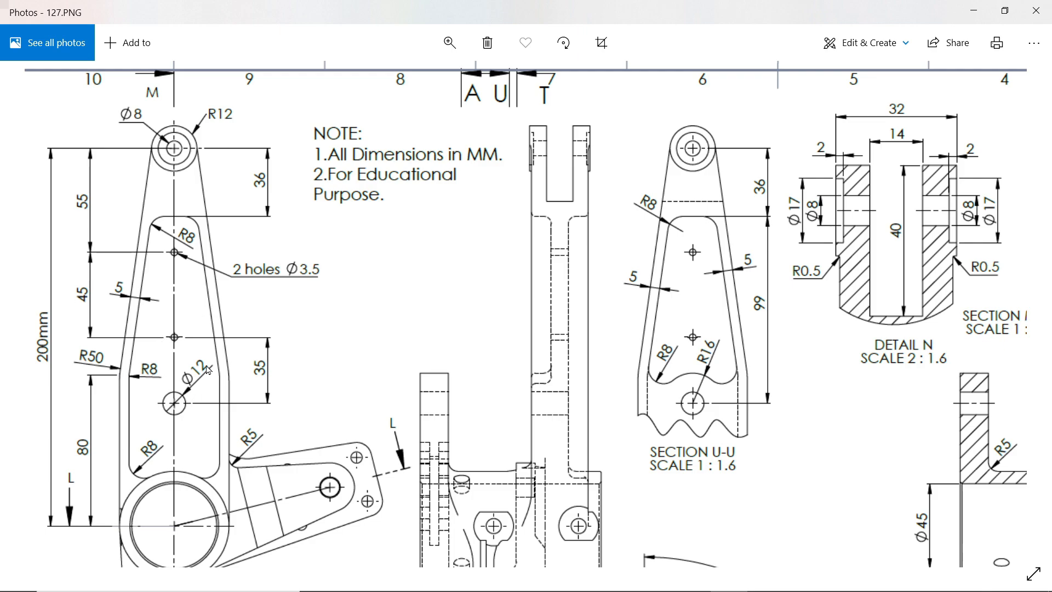
Examine Section U-U, Section M-M and the front view in the drawing for the arm pocket's outline, offsets, radii and web thickness
left_click_drag(489, 382, 312, 287)
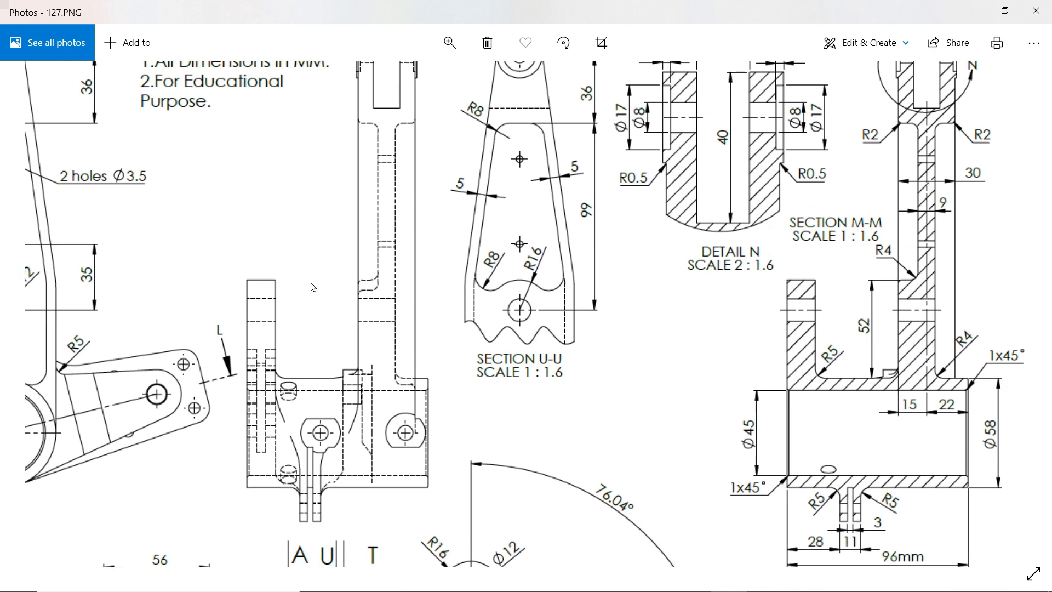
left_click_drag(799, 253, 740, 294)
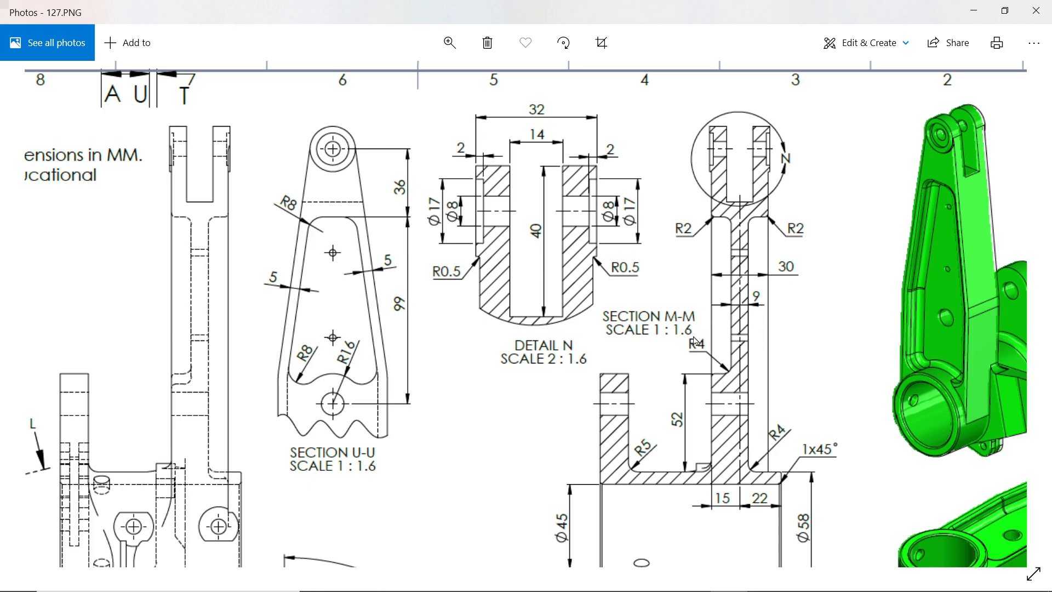
left_click_drag(695, 341, 909, 320)
left_click_drag(601, 325, 658, 334)
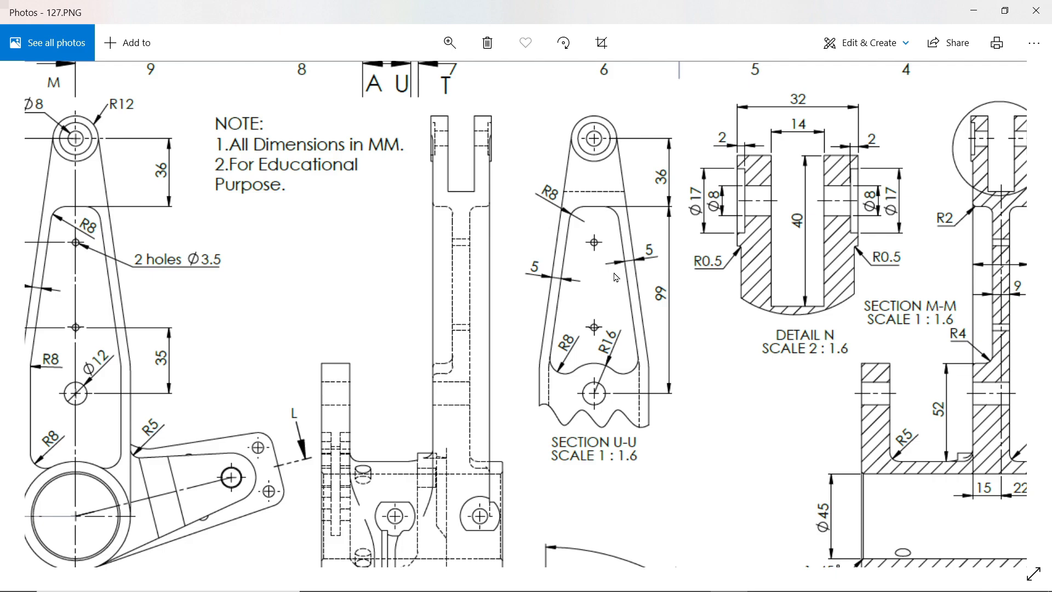
scroll(659, 295, "right", 3)
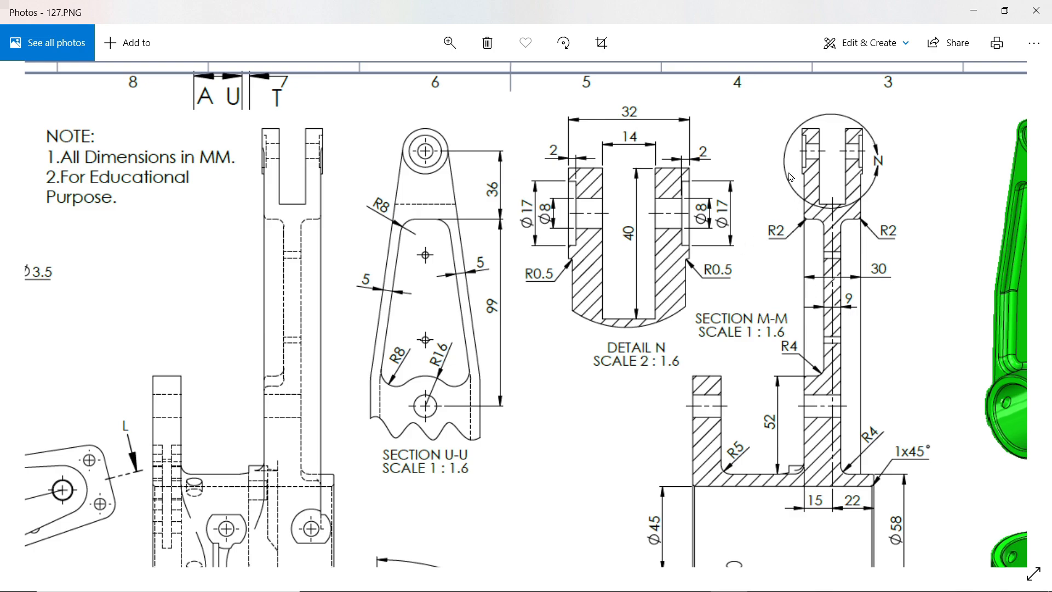
left_click_drag(529, 318, 581, 296)
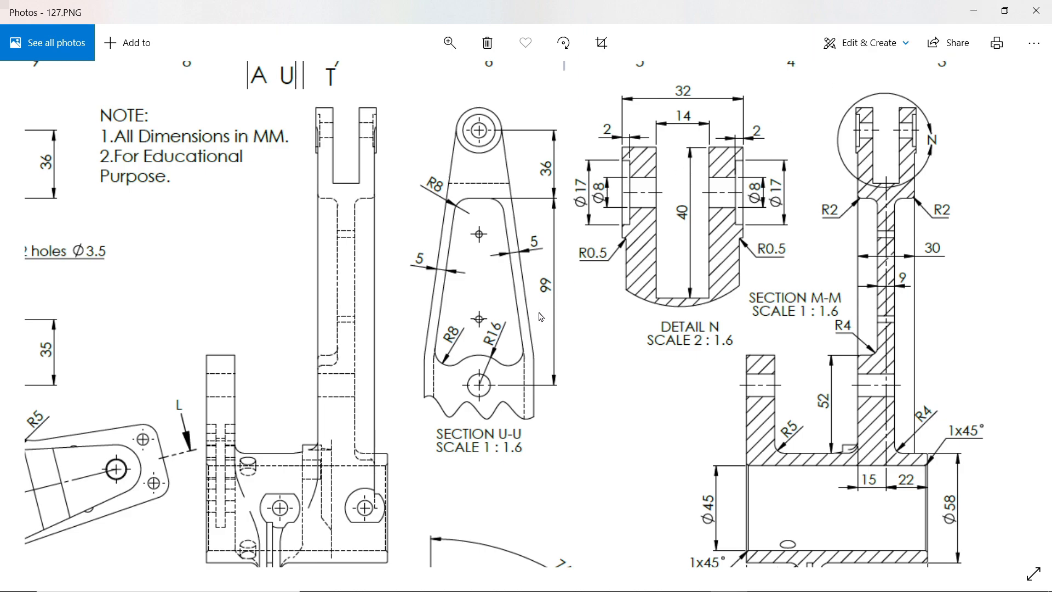
mouse_move(542, 317)
left_mouse_down()
mouse_move(608, 307)
mouse_move(685, 317)
left_mouse_up()
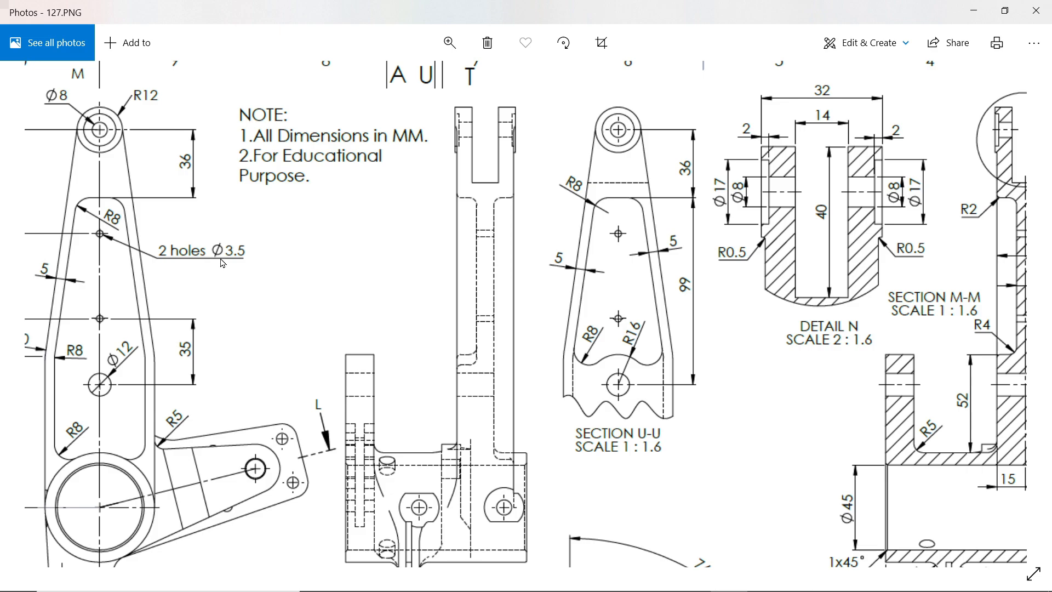
scroll(107, 263, "left", 3)
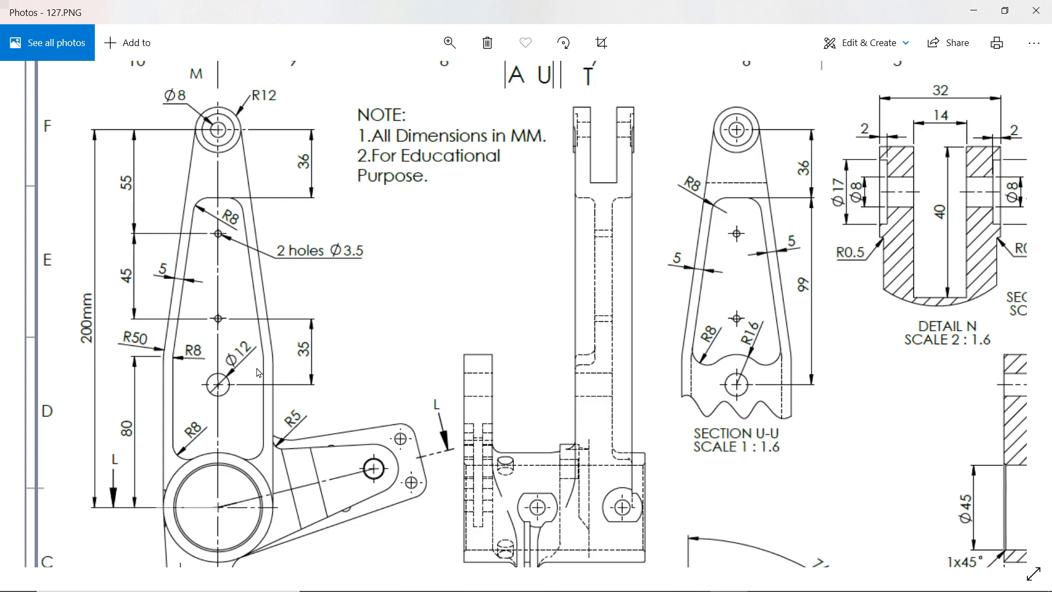
left_click_drag(464, 356, 295, 359)
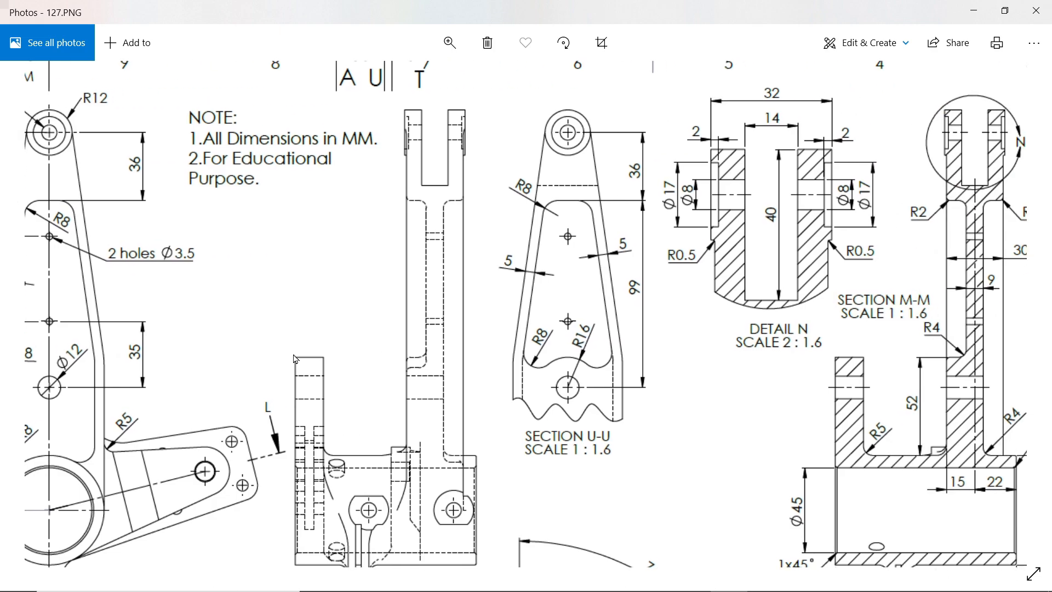
left_click_drag(965, 360, 799, 366)
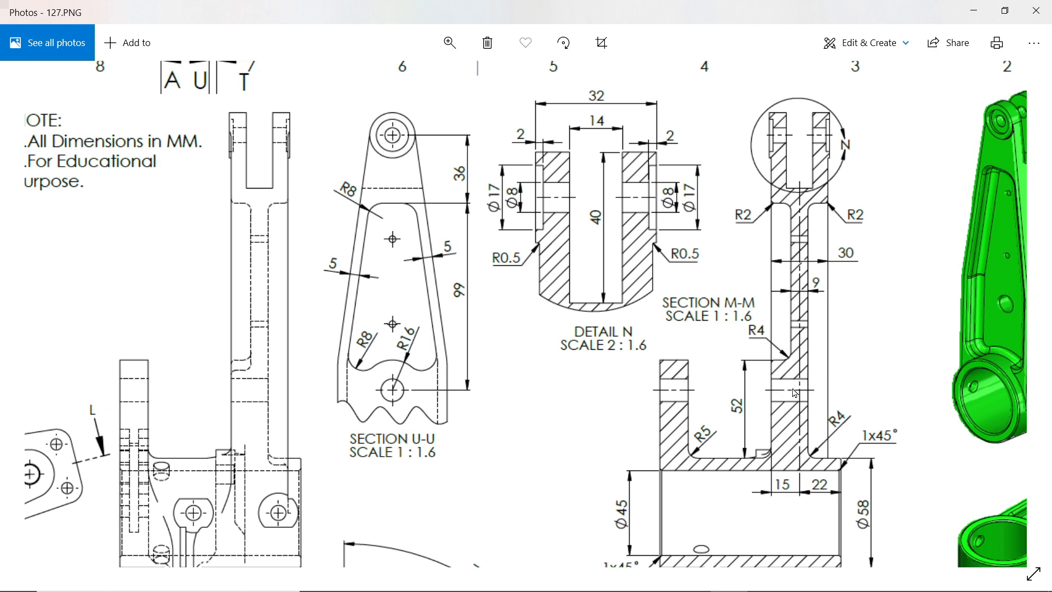
Switch back to SOLIDWORKS, start a sketch on the long arm's upper face and draw a 200 mm vertical centerline from the origin
left_click(974, 11)
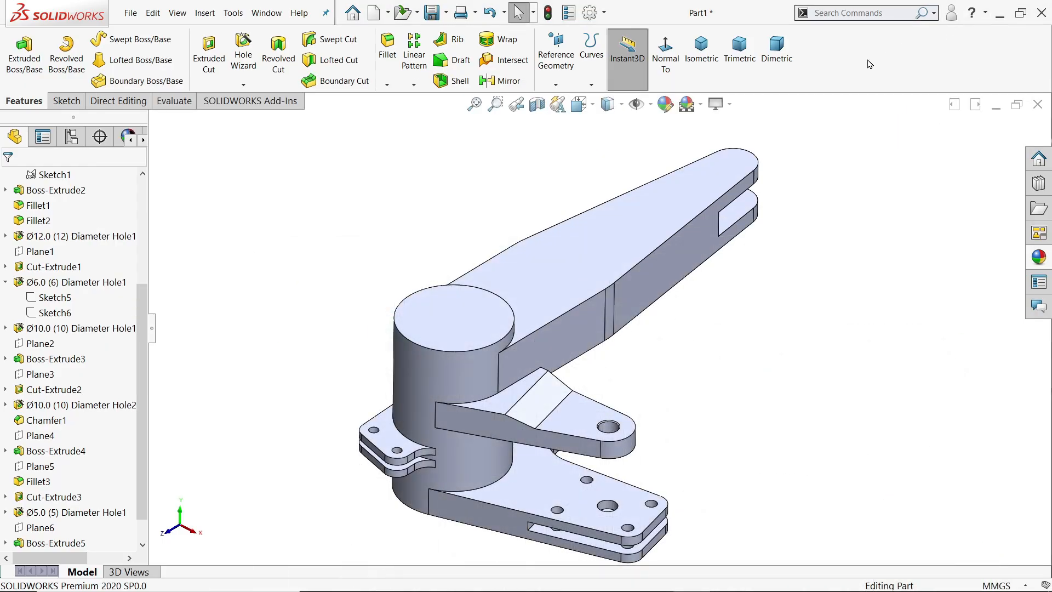
left_click(623, 248)
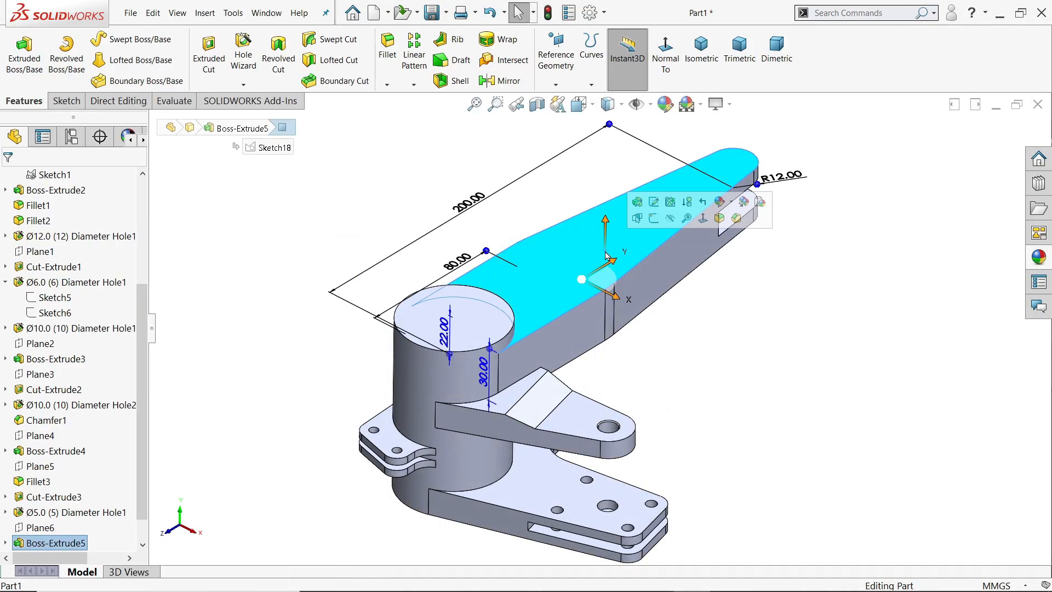
left_click(653, 219)
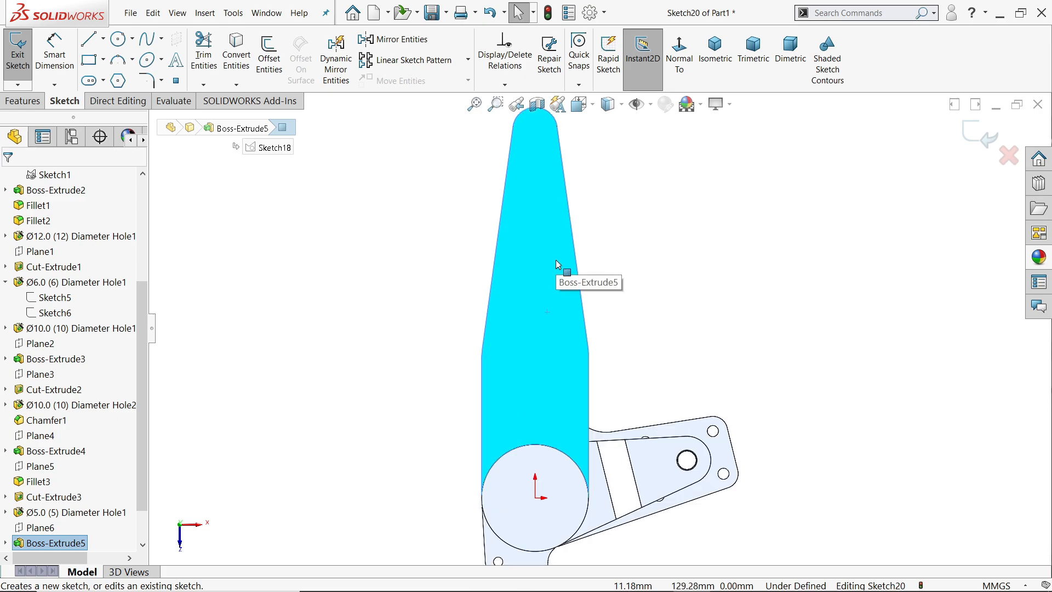
left_click(103, 39)
left_click(118, 73)
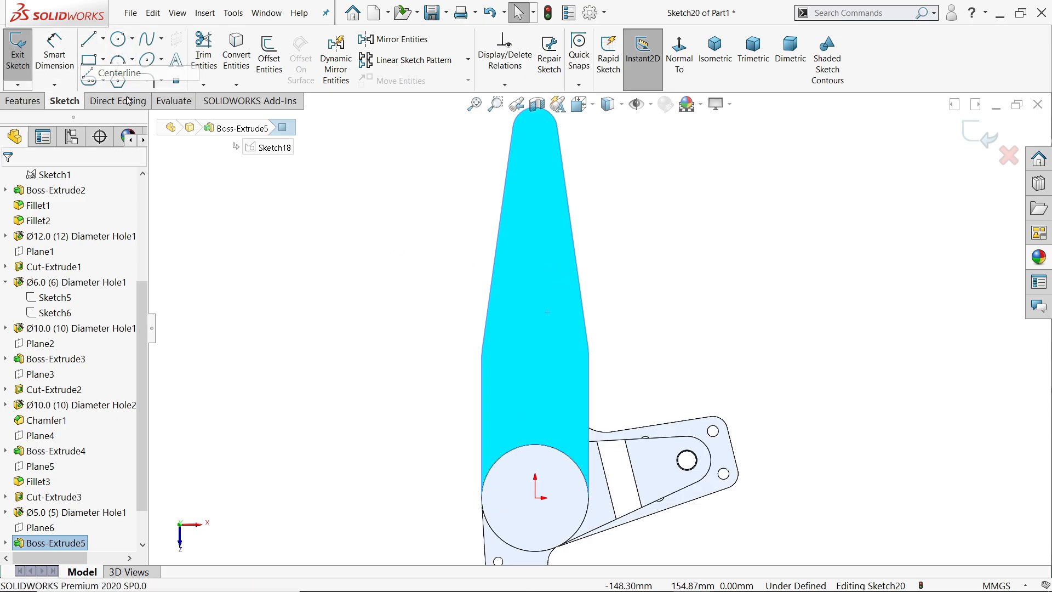
left_click(535, 498)
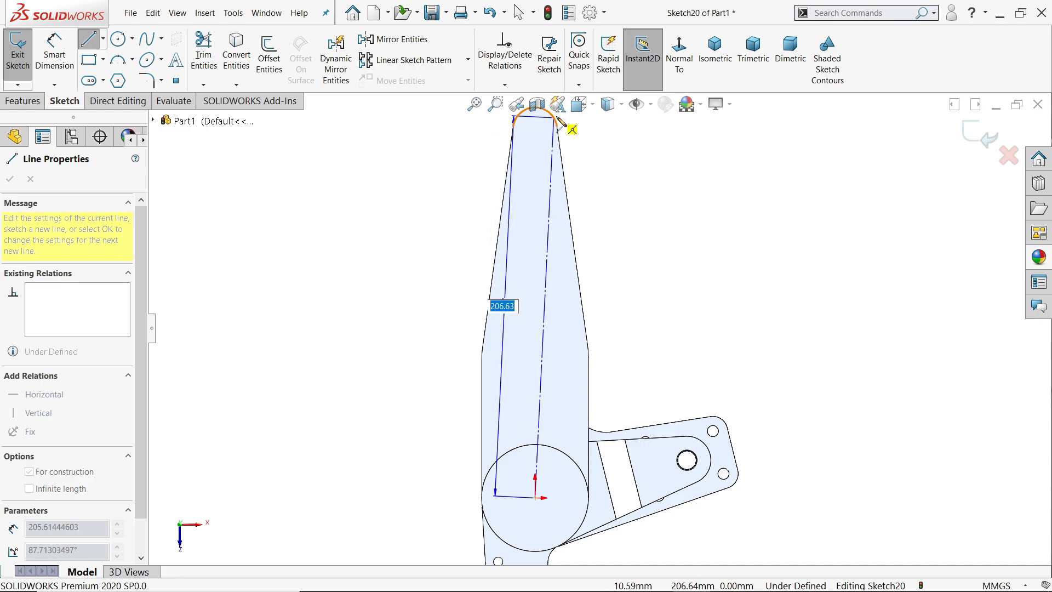
type("200")
left_click(536, 130)
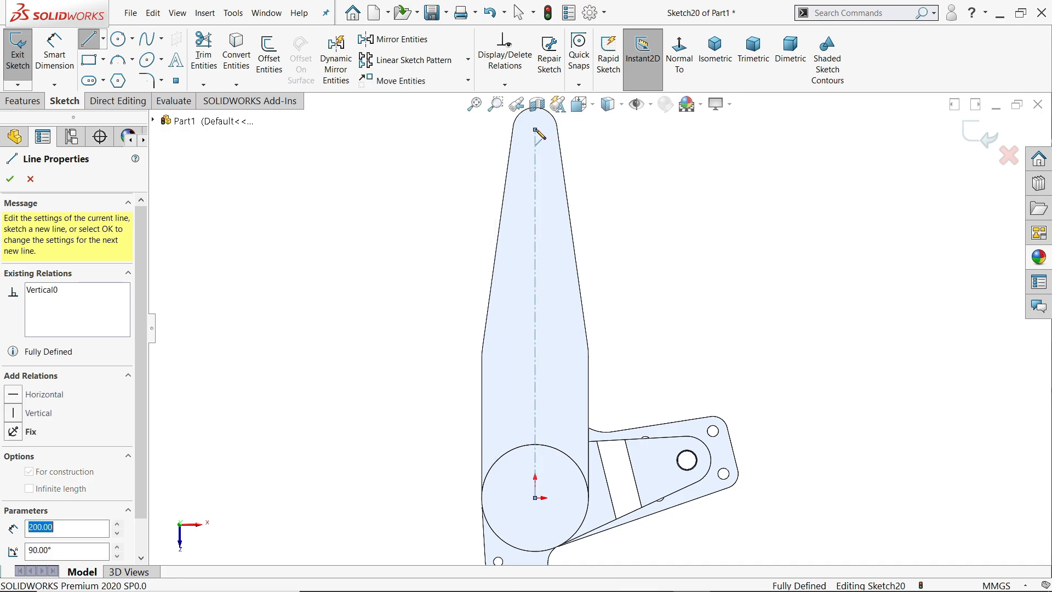
right_click(593, 170)
left_click(625, 183)
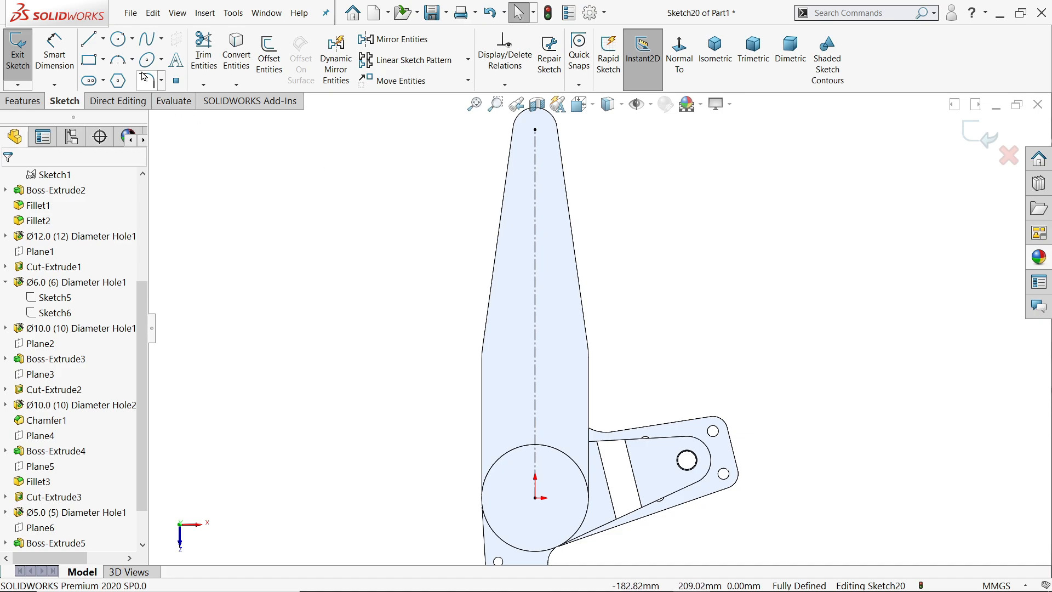
Sketch an open pocket profile with a horizontal line near the arm's tip, a tapered line about 89 mm long and a vertical line ending at the cylinder's edge
left_click(89, 39)
scroll(527, 219, "down", 2)
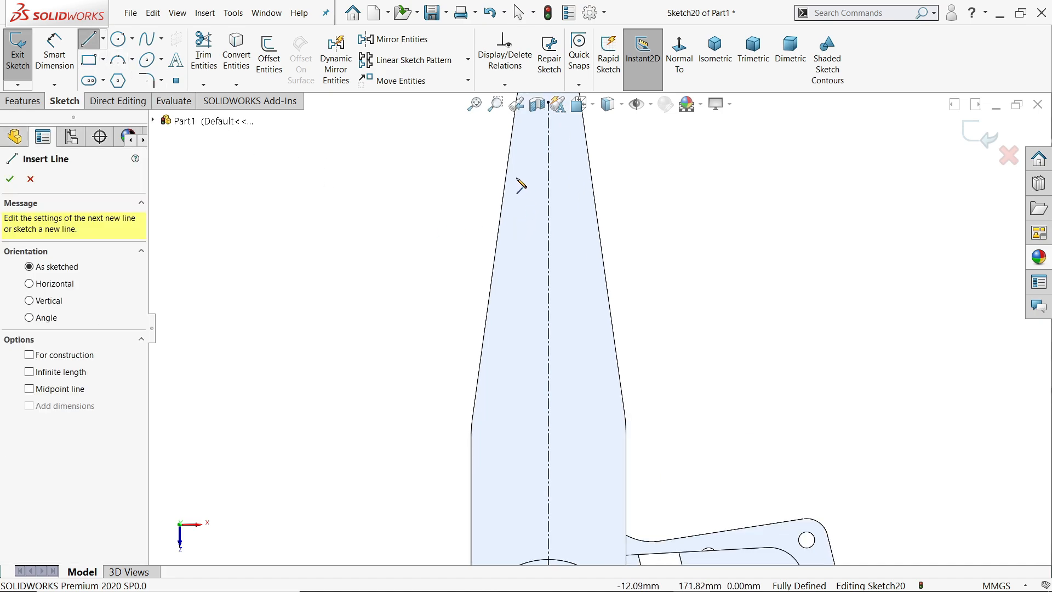
left_click(517, 178)
left_click(578, 177)
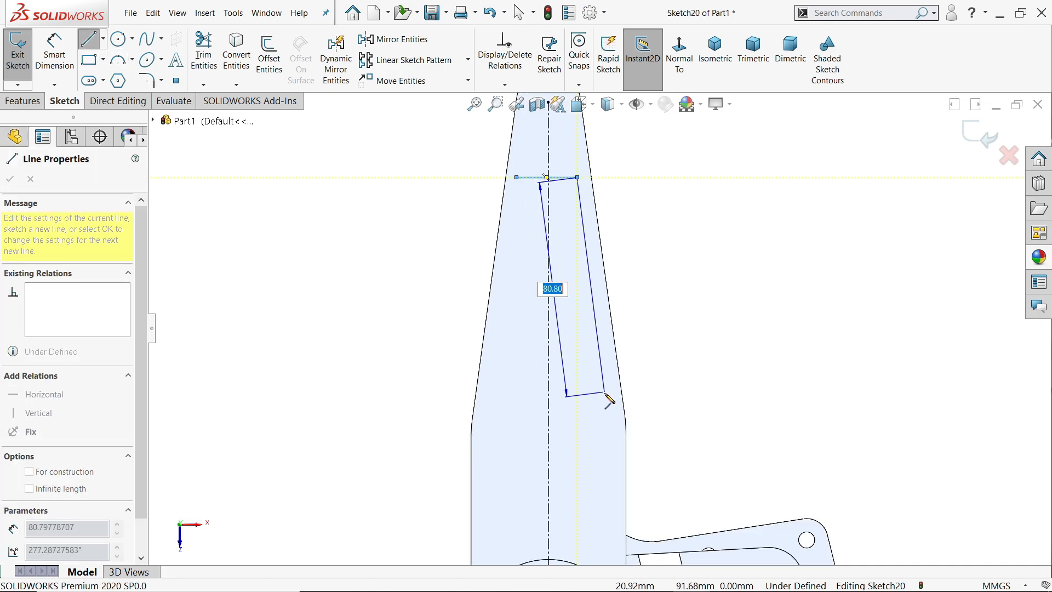
left_click(611, 417)
scroll(609, 417, "up", 2)
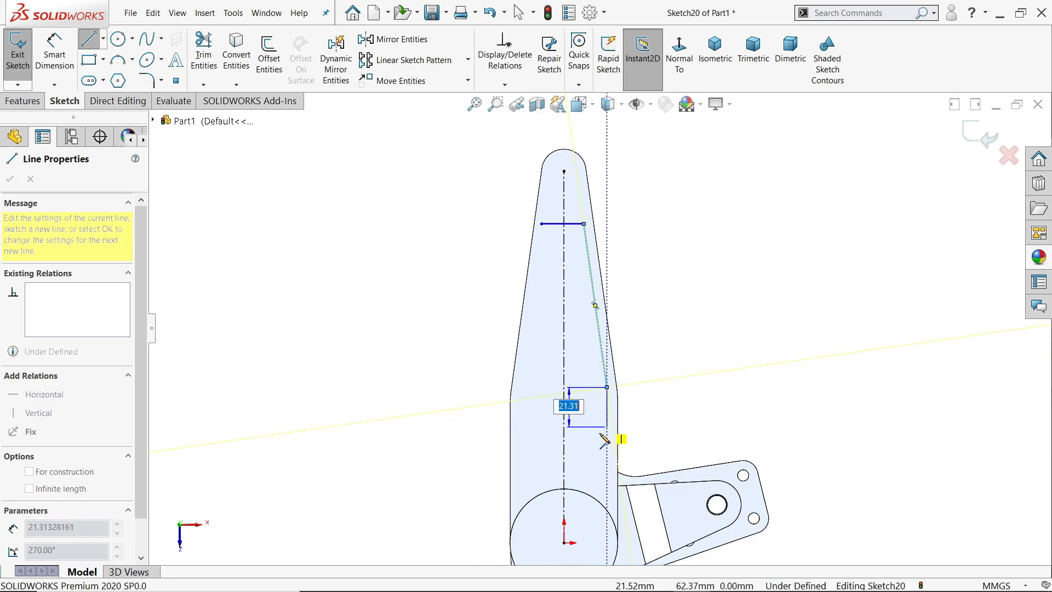
scroll(601, 481, "down", 3)
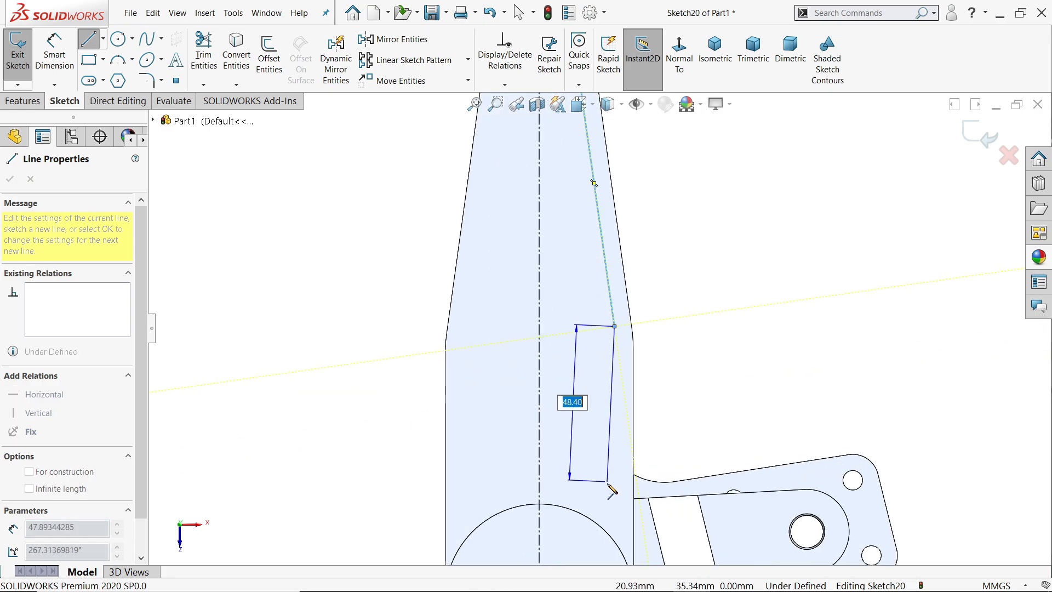
left_click(615, 544)
right_click(693, 421)
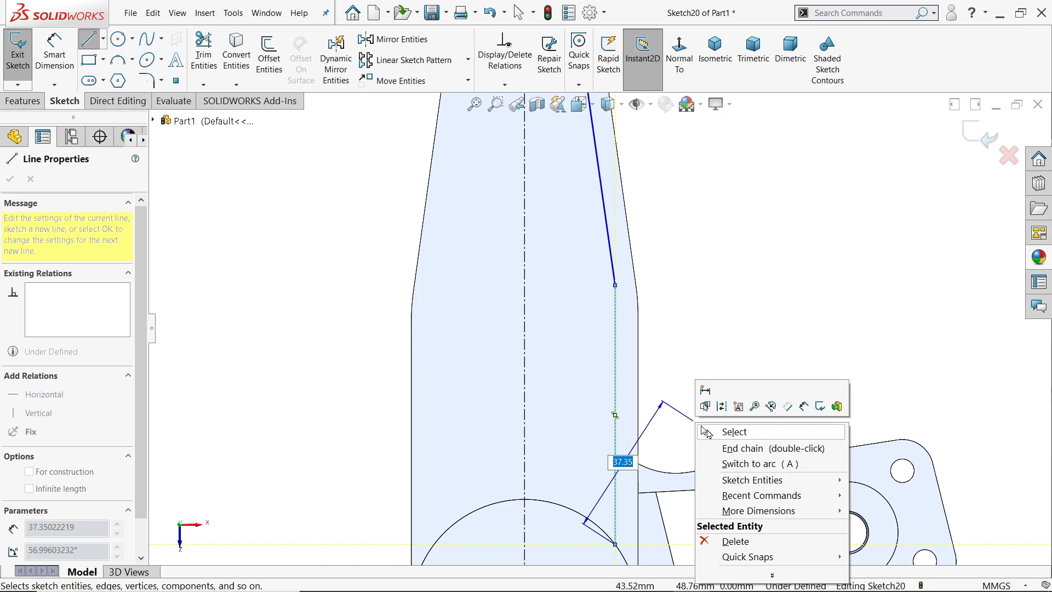
left_click(734, 432)
Mirror the tapered line and the vertical line of the pocket profile about the centerline, keeping the originals
scroll(644, 311, "up", 3)
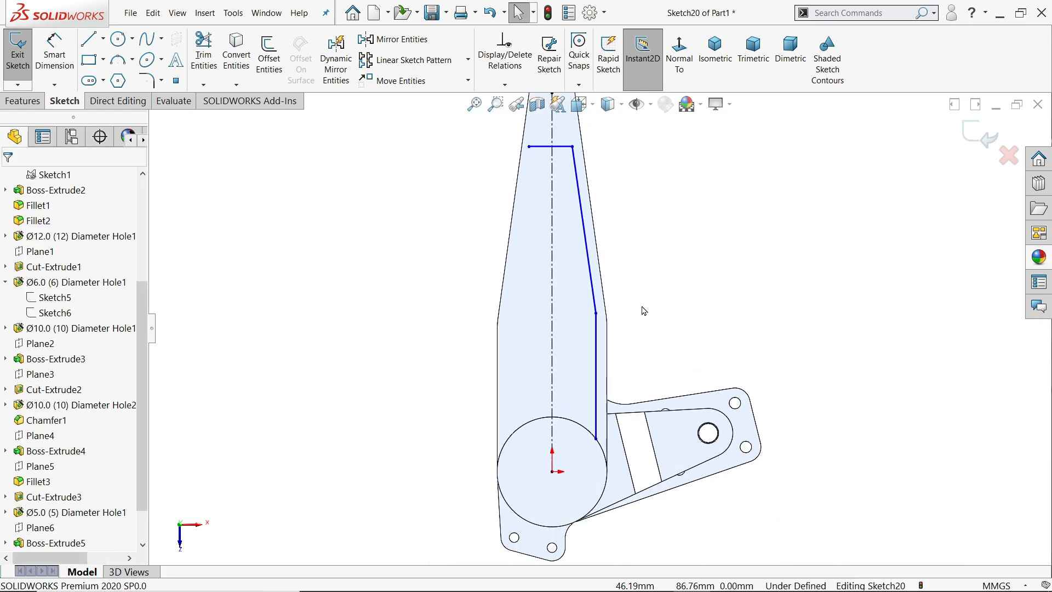
scroll(644, 311, "down", 2)
left_click(395, 40)
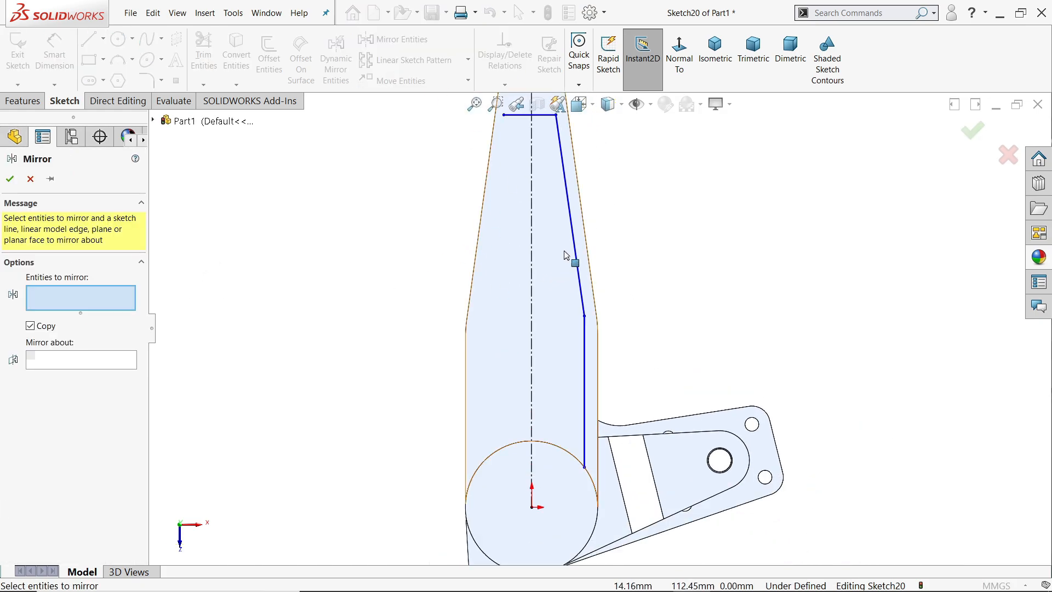
left_click(575, 255)
left_click(585, 364)
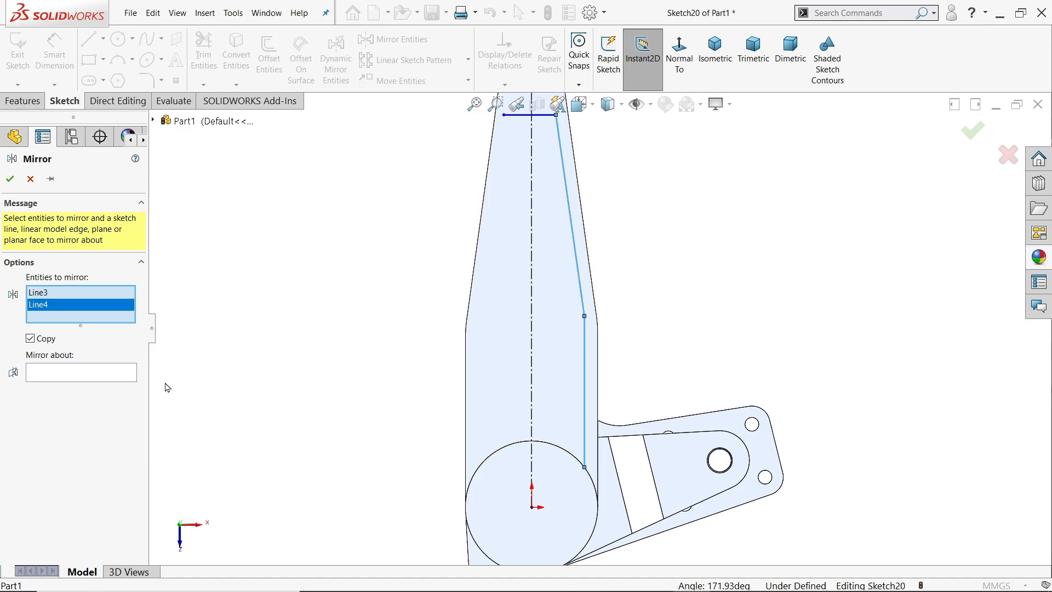
left_click(81, 373)
left_click(533, 361)
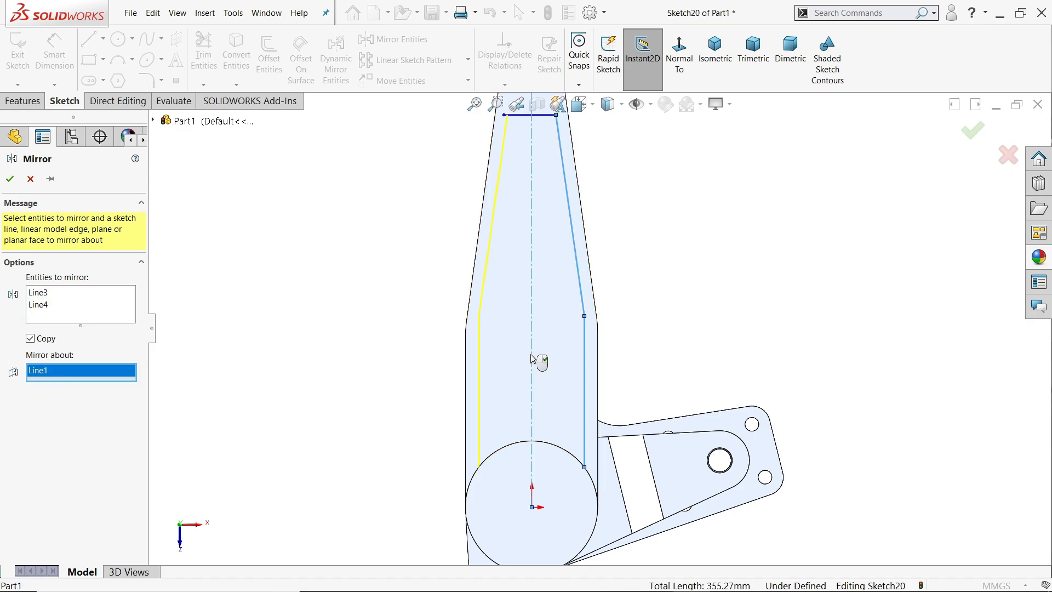
left_click(11, 181)
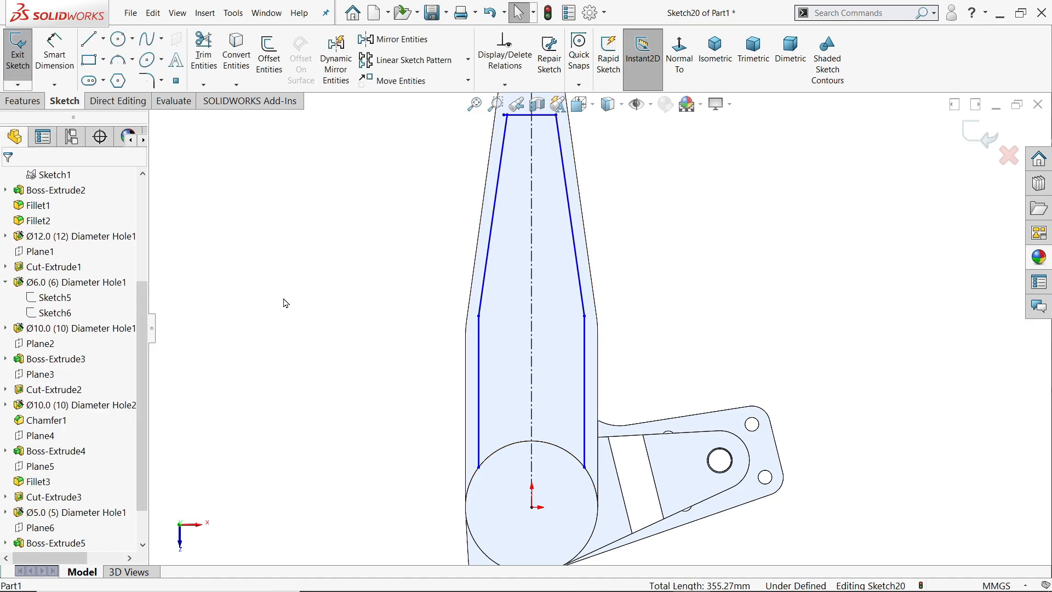
Convert the cylinder's circular edge into the sketch and merge the horizontal line's loose end with the mirrored tapered line's endpoint
left_click(525, 447)
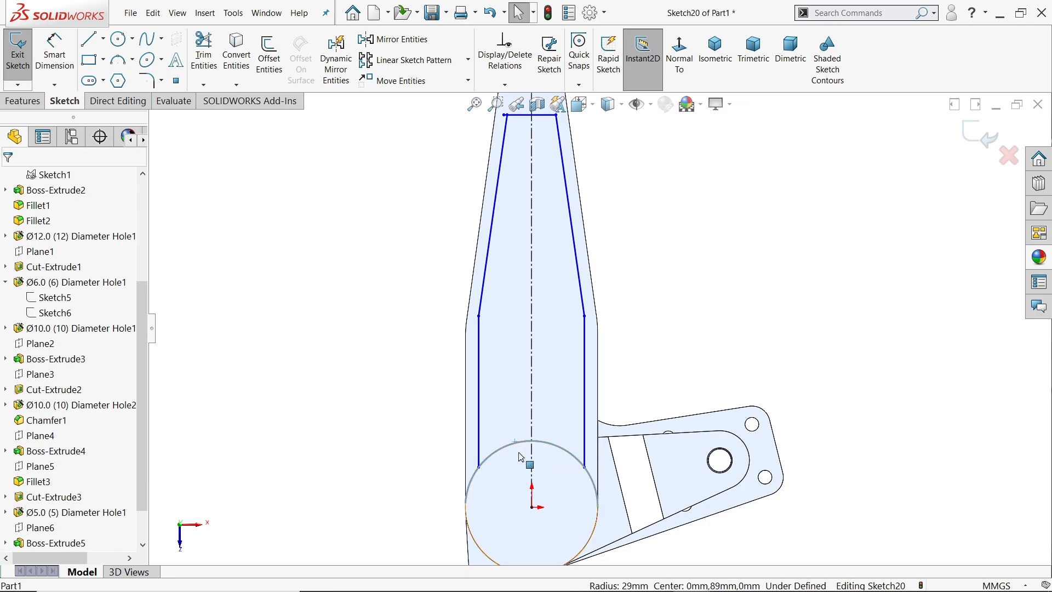
left_click(234, 65)
scroll(565, 400, "up", 1)
scroll(567, 162, "down", 3)
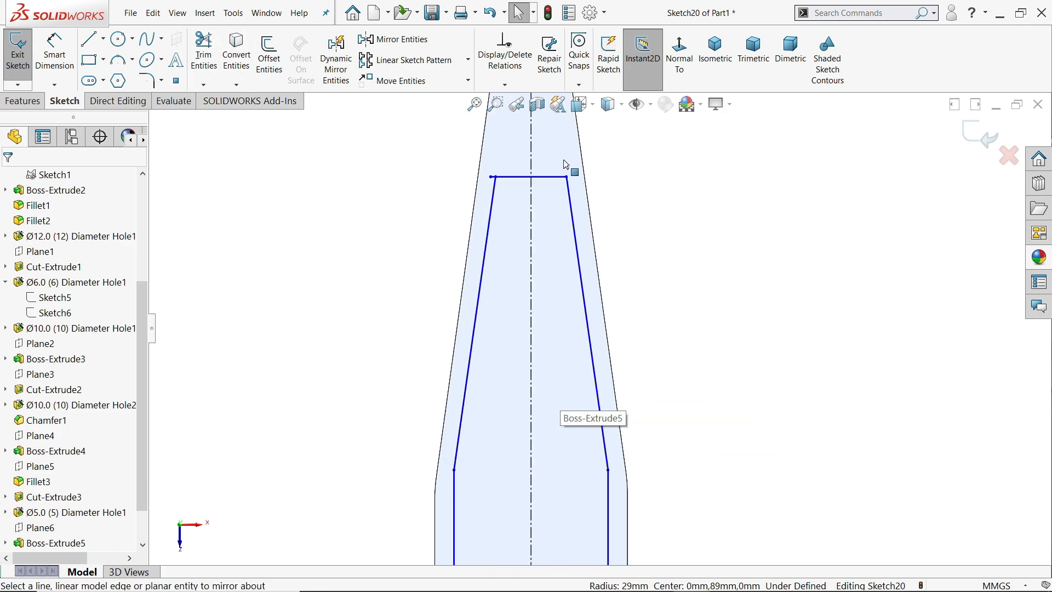
scroll(567, 164, "down", 8)
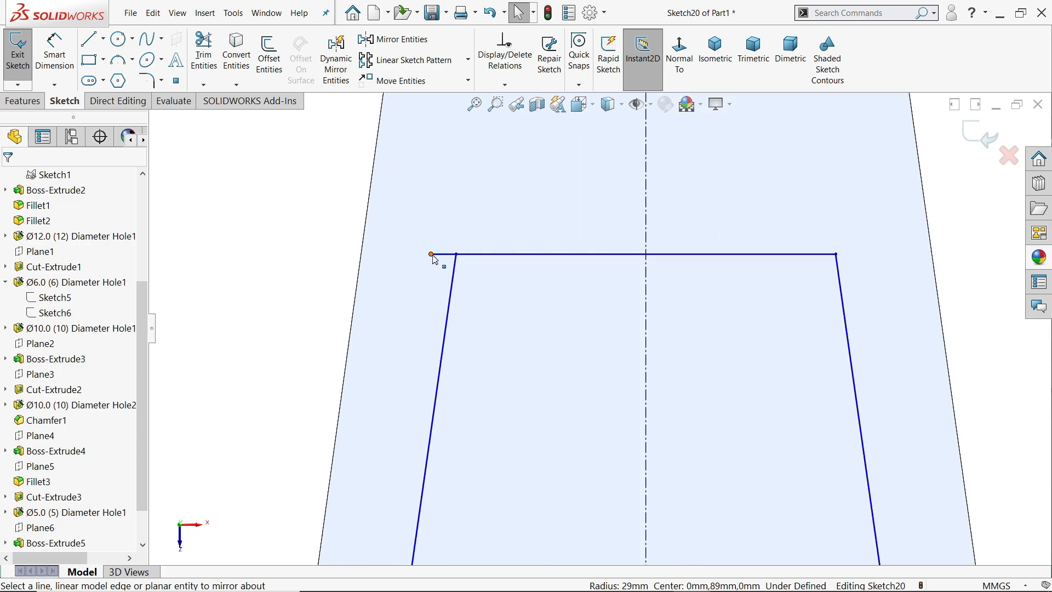
left_click(431, 254)
left_click(456, 254, "ctrl")
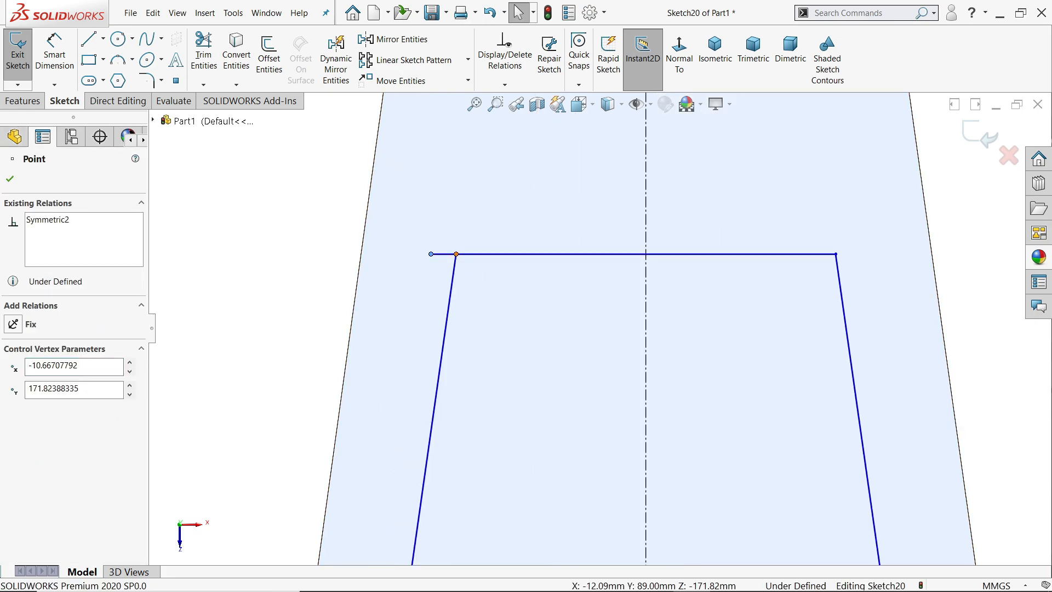
left_click(536, 206)
key("z")
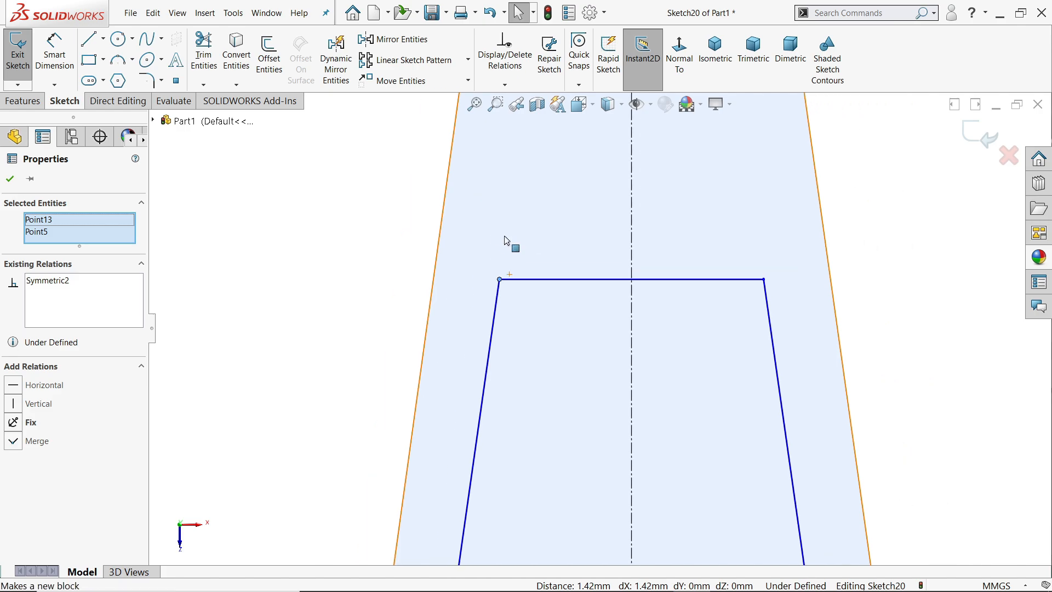
left_click(10, 179)
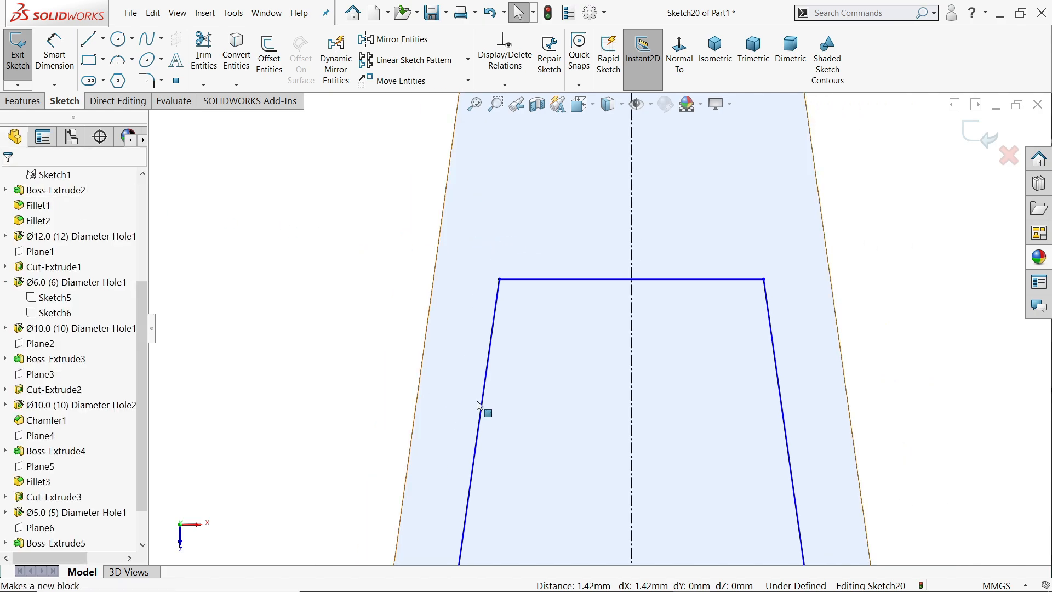
Make the tapered pocket line on the side of the lower arms parallel to the long arm's adjacent tapered edge
left_click(781, 381)
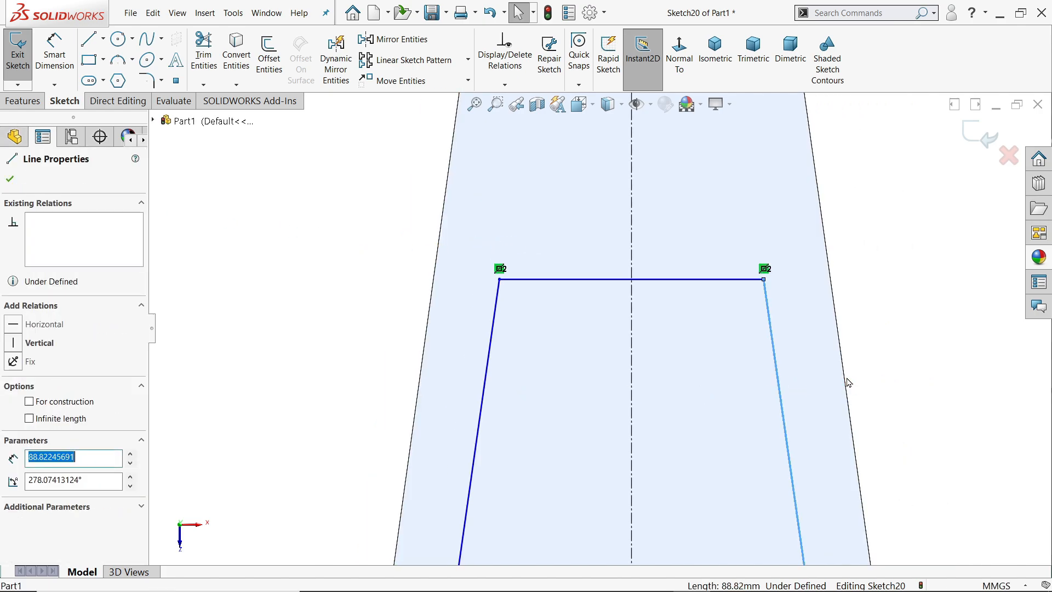
left_click(845, 382, "ctrl")
left_click(925, 332)
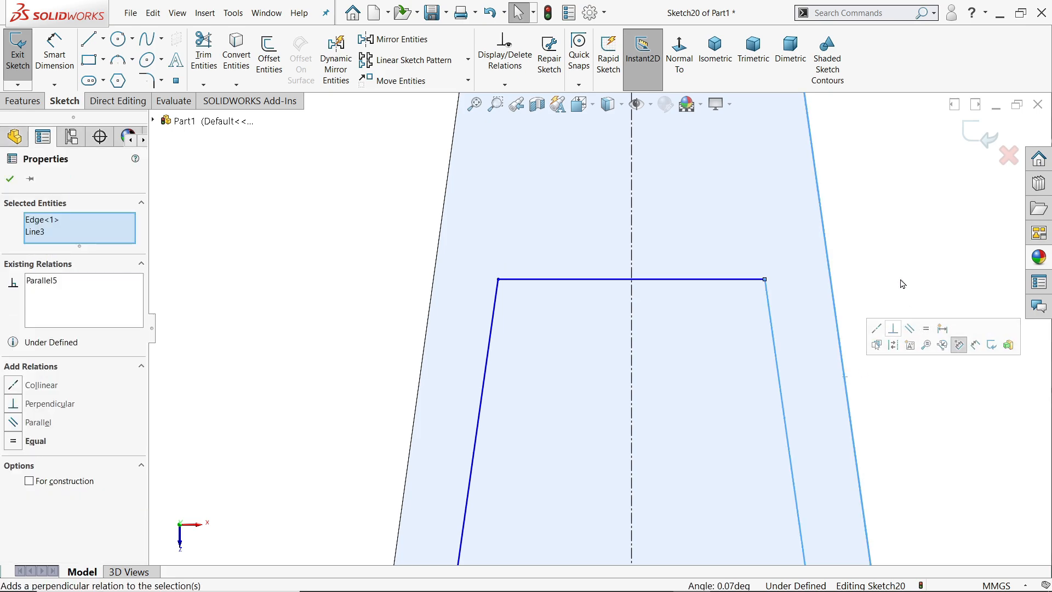
left_click(898, 281)
key("z")
key("z")
key("z")
scroll(625, 430, "down", 5)
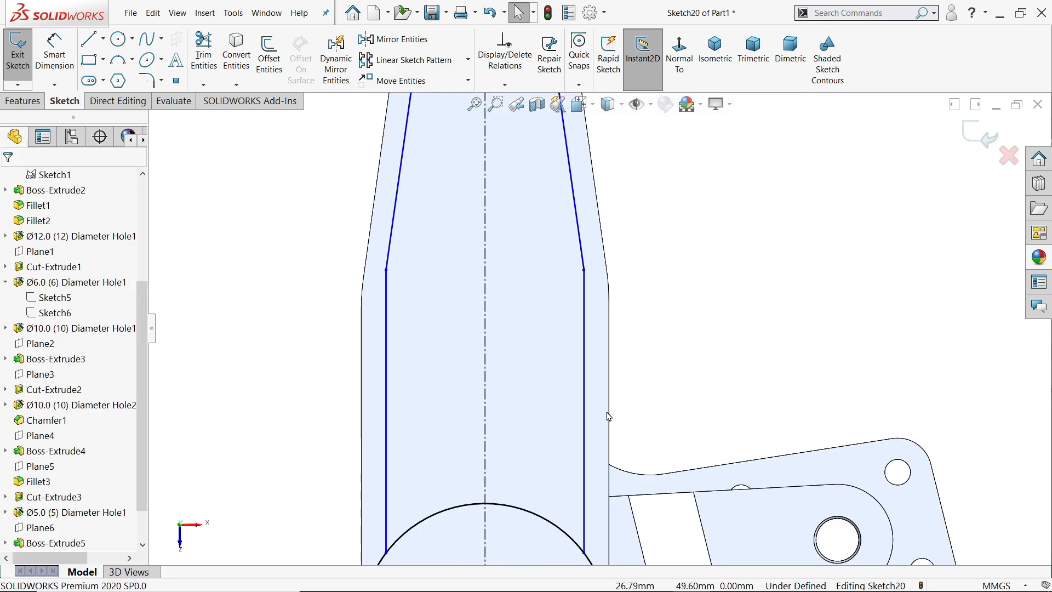
Make the vertical pocket line on the side of the lower arms parallel to the long arm's adjacent straight edge
left_click_drag(635, 389, 538, 408)
left_click(630, 413)
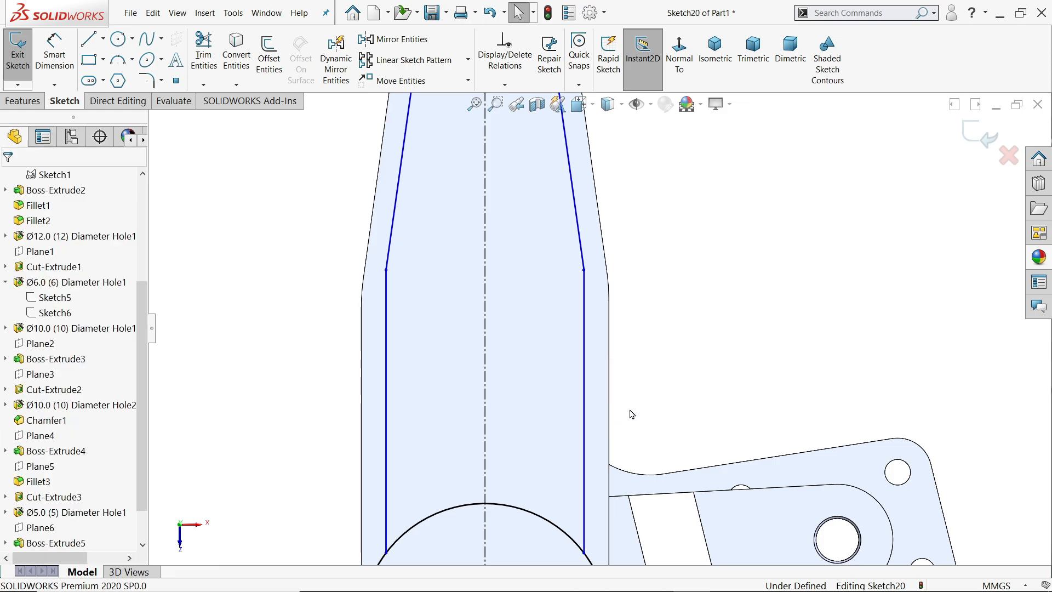
left_click(610, 407)
left_click(584, 407, "ctrl")
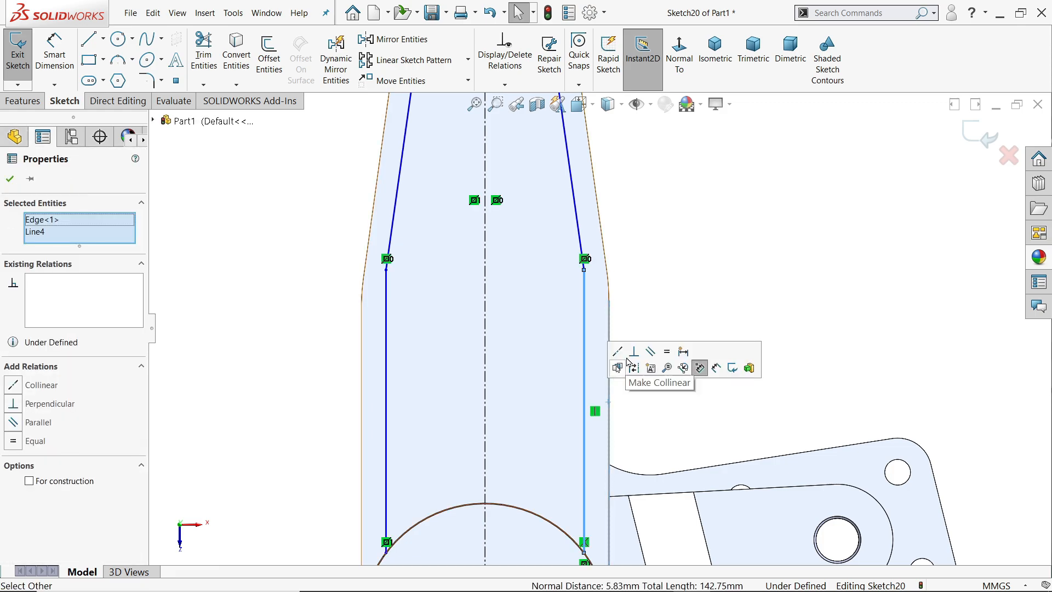
left_click(653, 357)
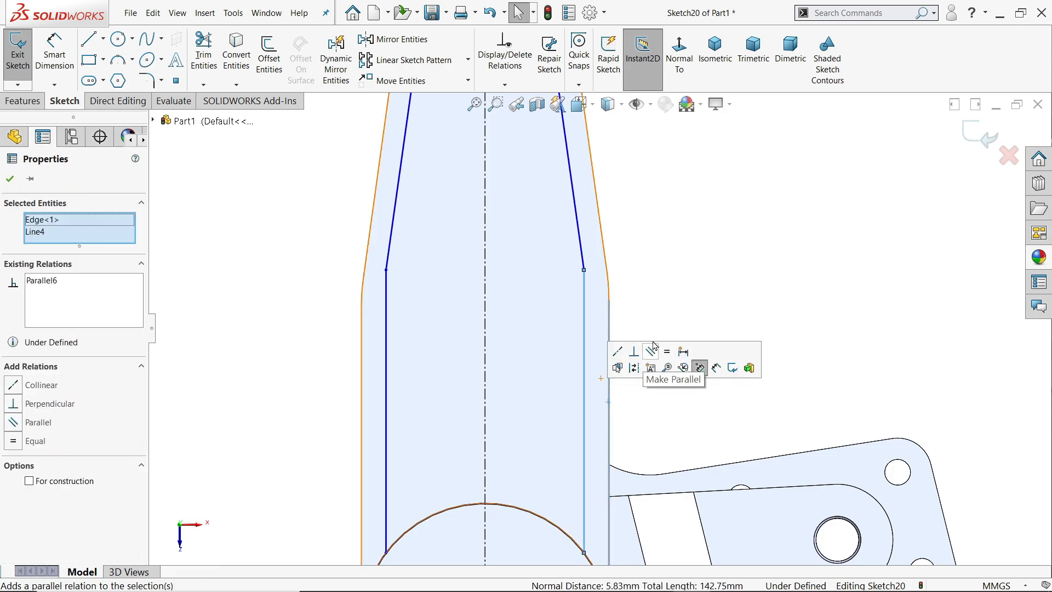
left_click(659, 304)
Dimension the pocket's horizontal line 36 mm from the centerline's endpoint at the arm's rounded tip
scroll(659, 304, "up", 3)
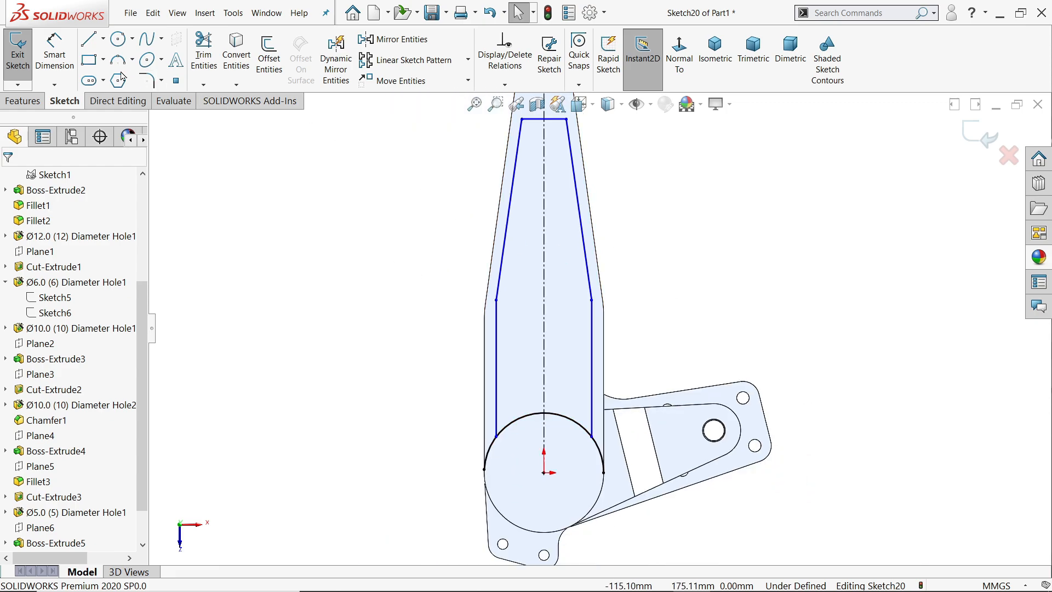
left_click(54, 54)
scroll(597, 331, "up", 2)
scroll(563, 171, "down", 4)
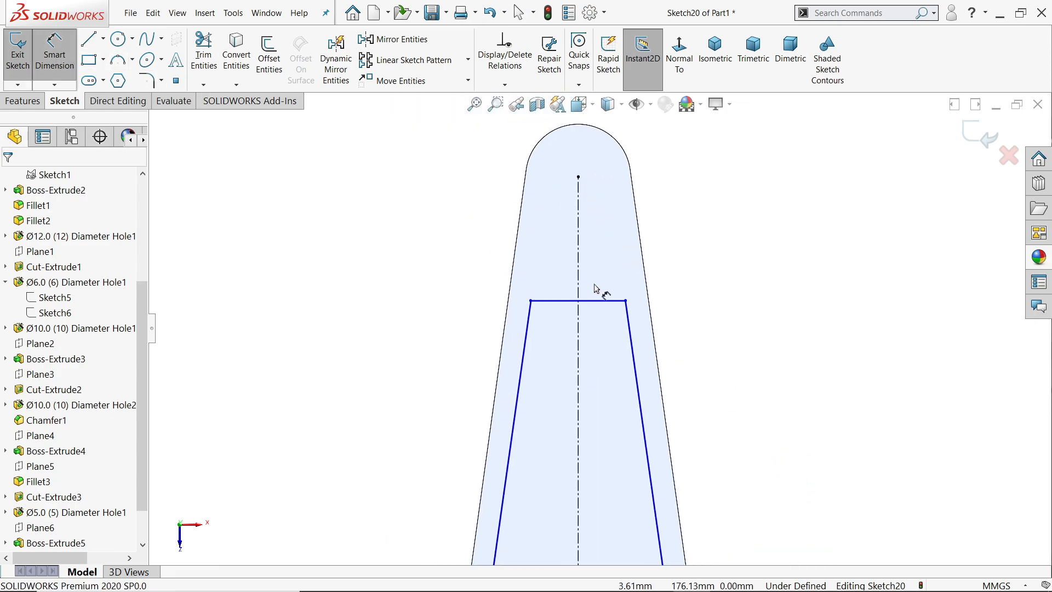
left_click(600, 301)
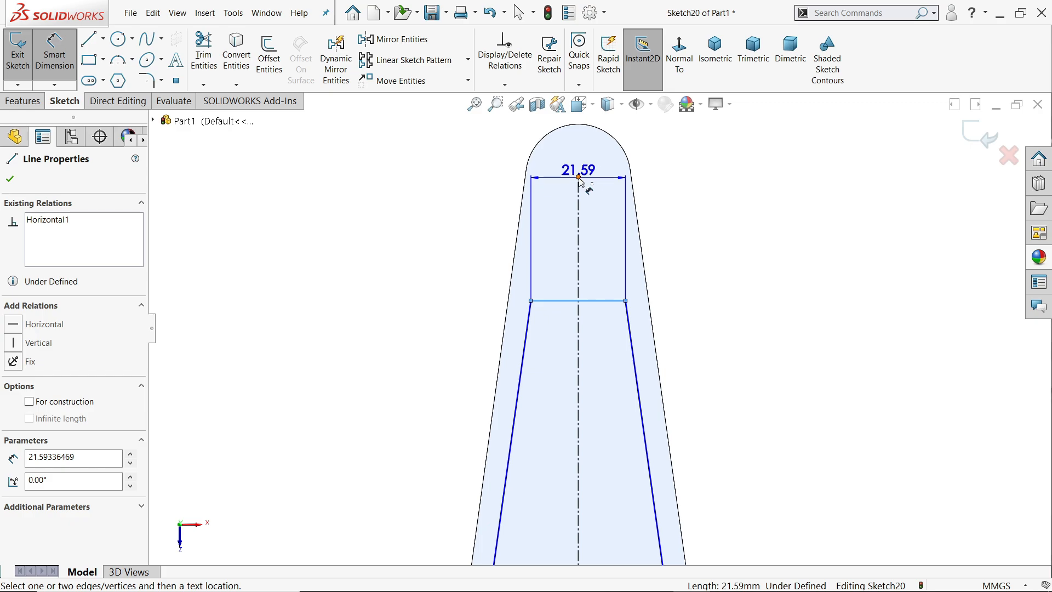
left_click(579, 177)
left_click(703, 236)
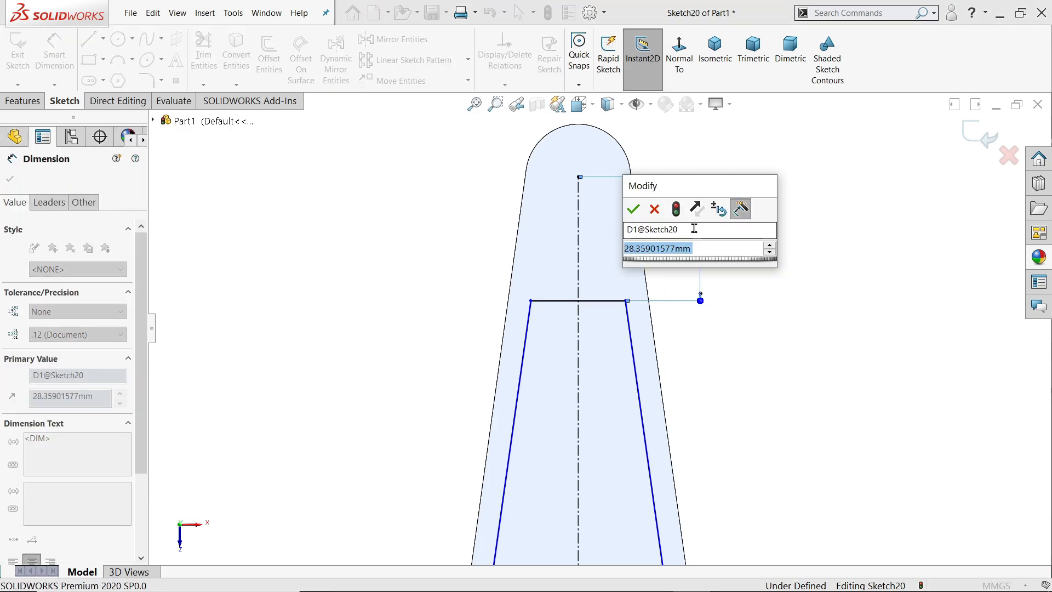
type("40")
key("Return")
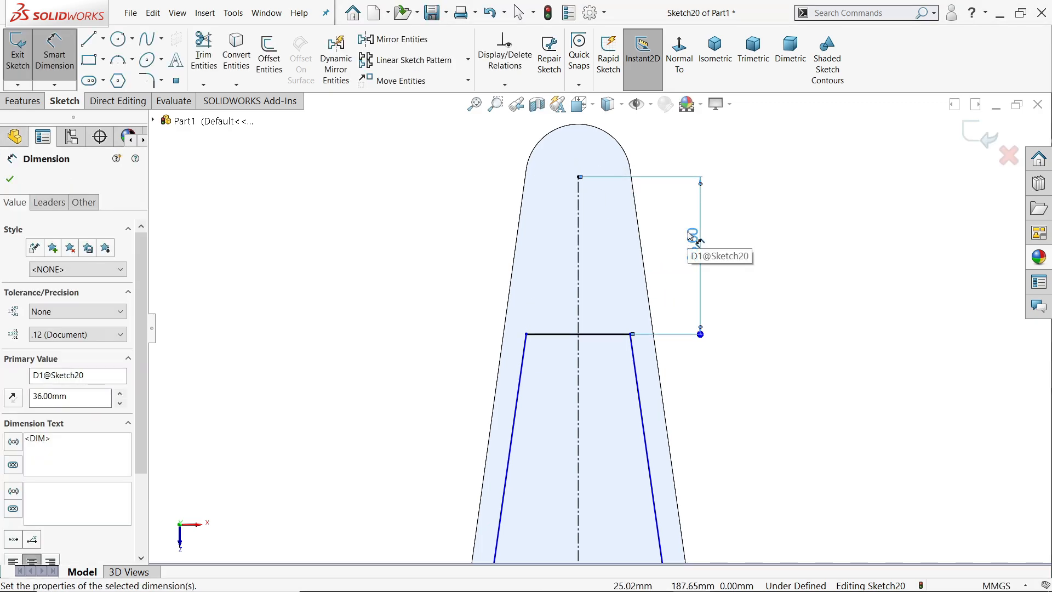
Dimension the tapered pocket line 5 mm from the arm's adjacent tapered edge
scroll(673, 369, "down", 2)
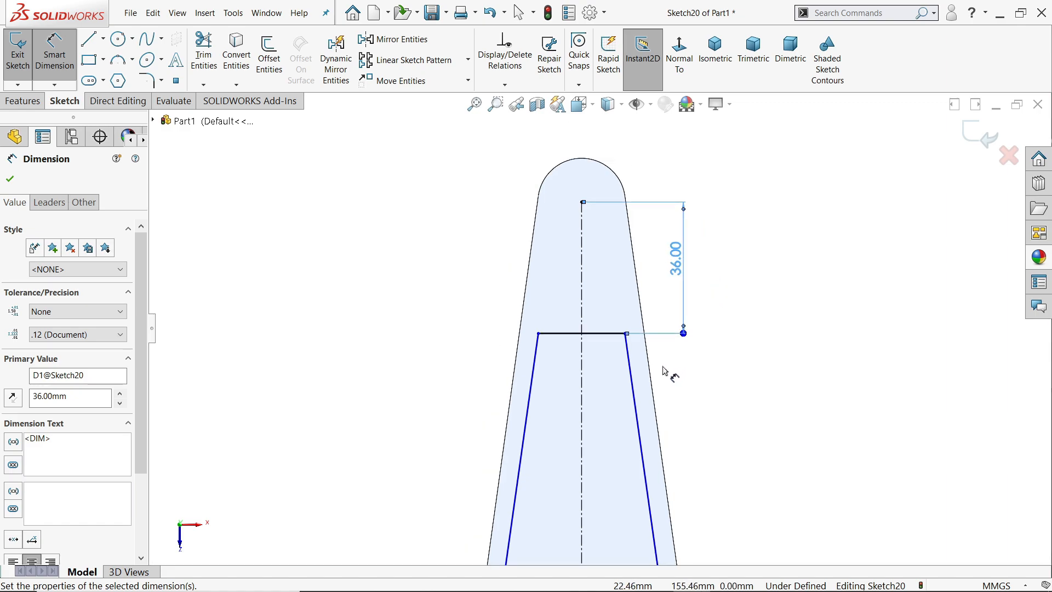
left_click(626, 385)
left_click(654, 383)
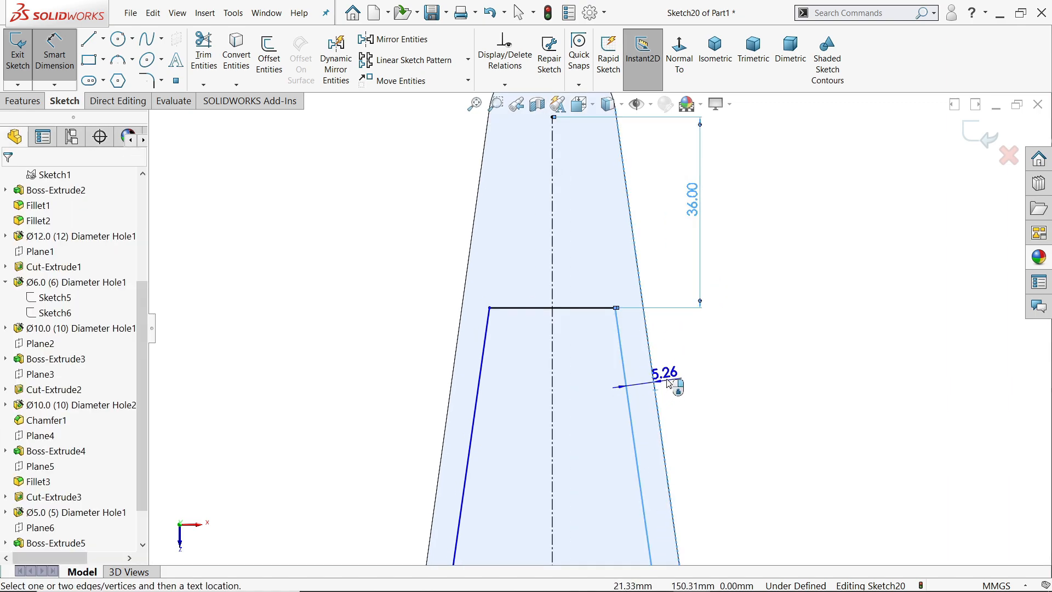
left_click(669, 379)
type("5")
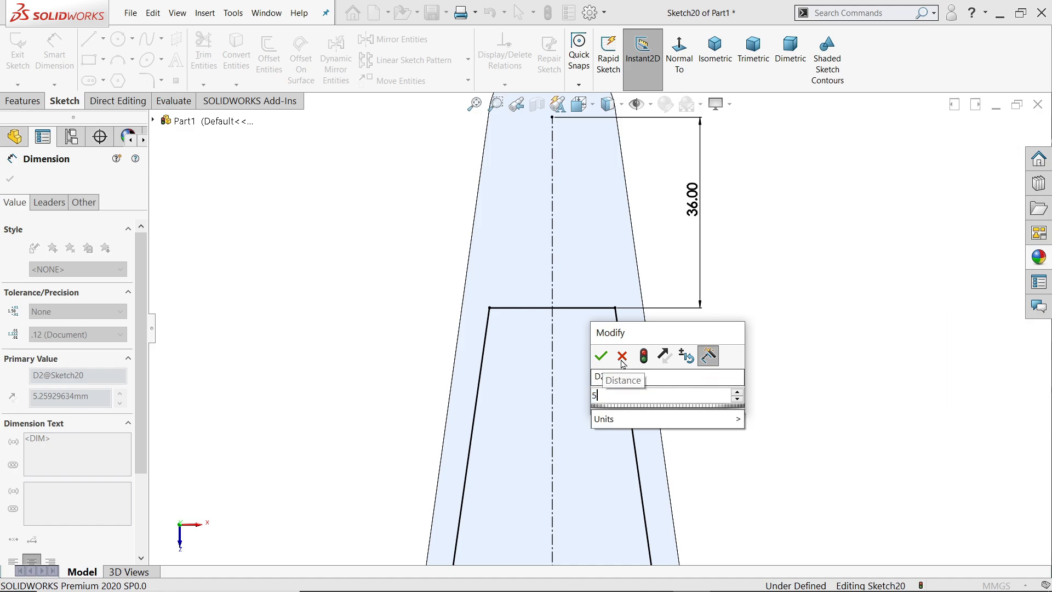
left_click(600, 357)
Dimension the vertical pocket line 5 mm from the arm's adjacent straight edge
scroll(619, 384, "up", 4)
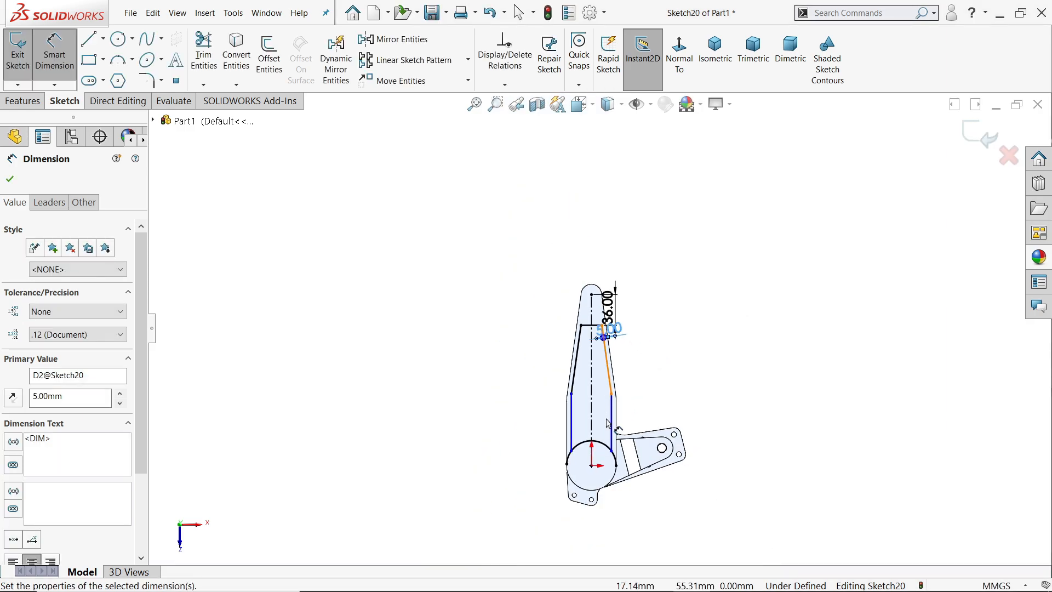
scroll(630, 397, "down", 3)
left_click(623, 384)
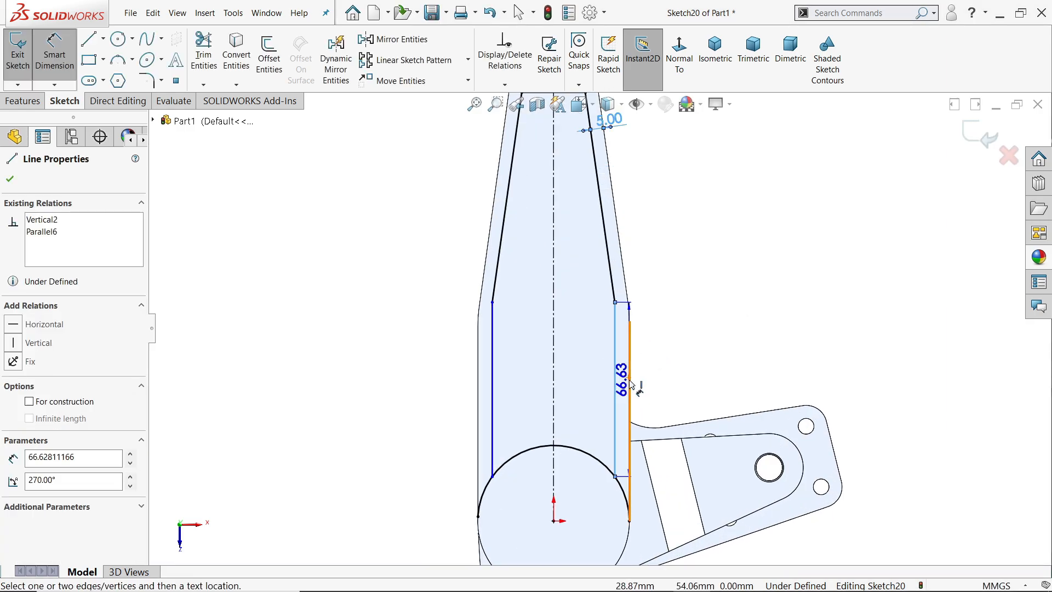
left_click(630, 377)
left_click(652, 378)
type("5")
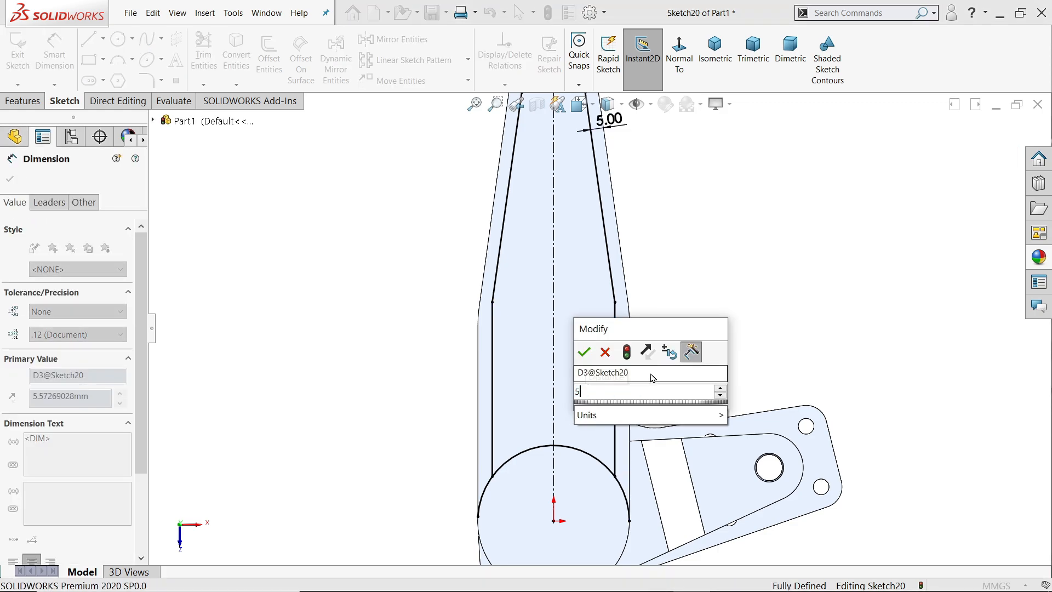
left_click(584, 352)
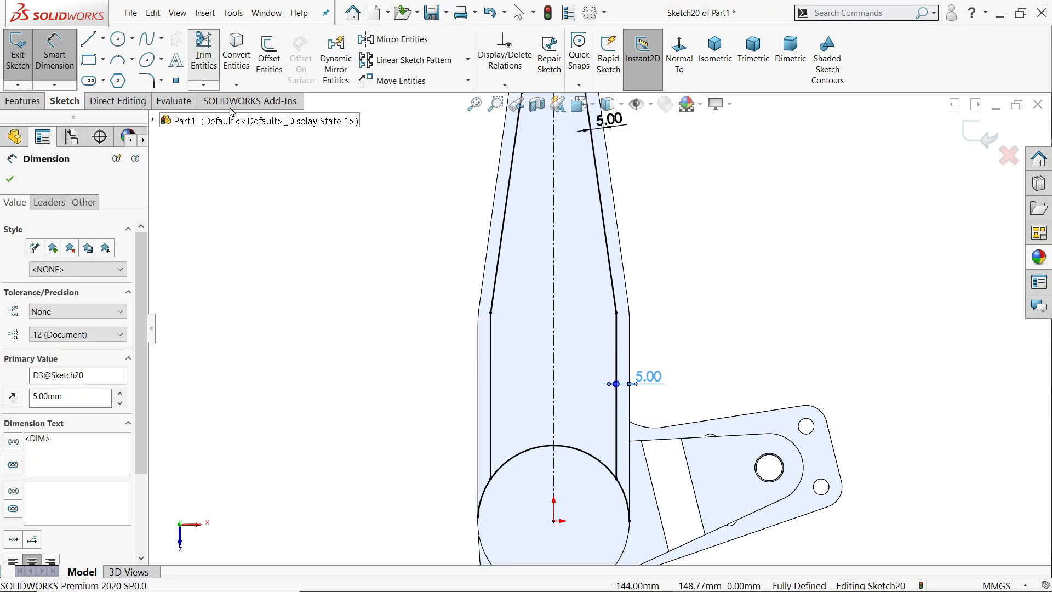
Trim both ends of the converted cylinder arc that extend outside the vertical pocket lines
left_click(204, 55)
scroll(547, 507, "down", 5)
mouse_move(405, 391)
left_mouse_down()
mouse_move(416, 401)
mouse_move(412, 418)
left_mouse_up()
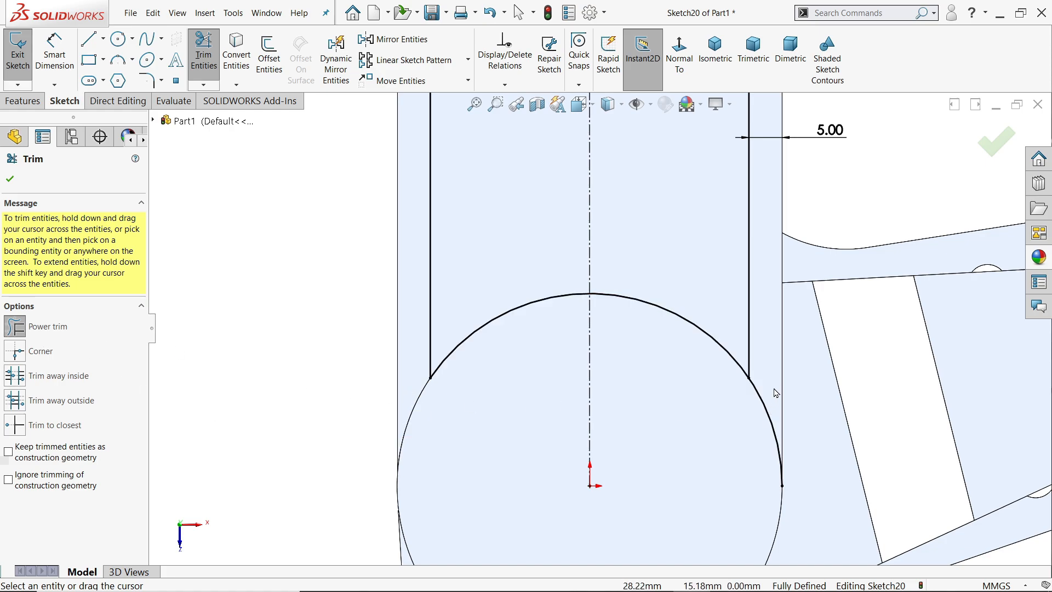
left_click(10, 179)
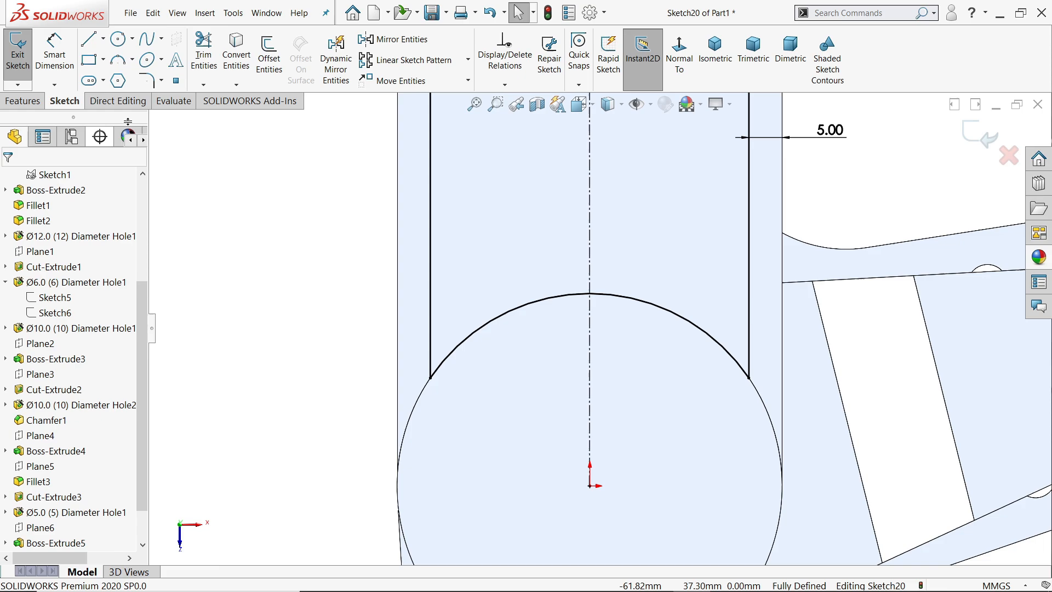
Round the two pocket corners at the cylinder and the two corners near the arm's tip with 8 mm sketch fillets
left_click(149, 81)
type("8.00mm")
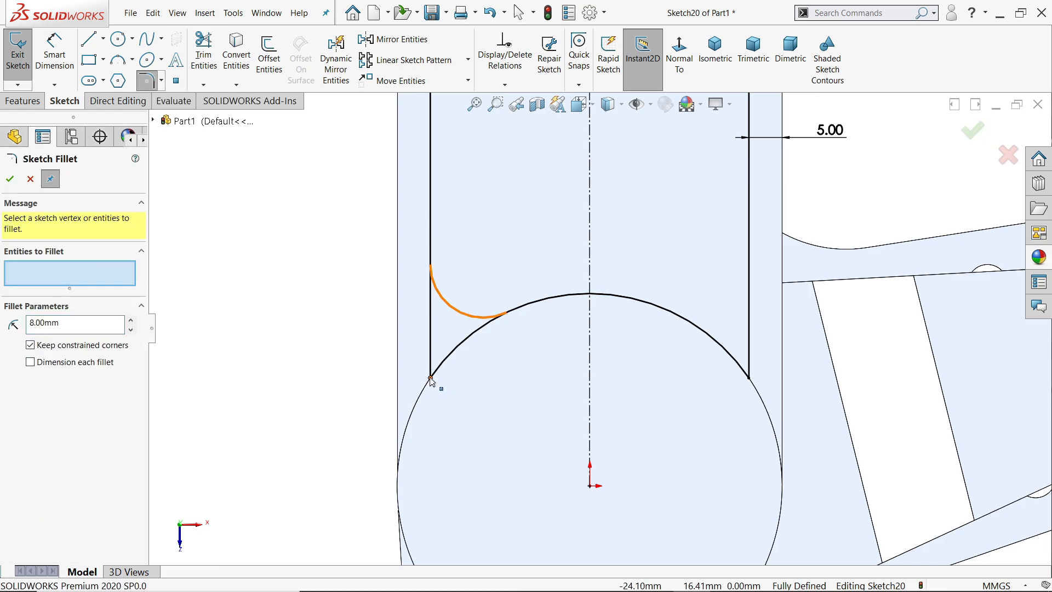
left_click(432, 378)
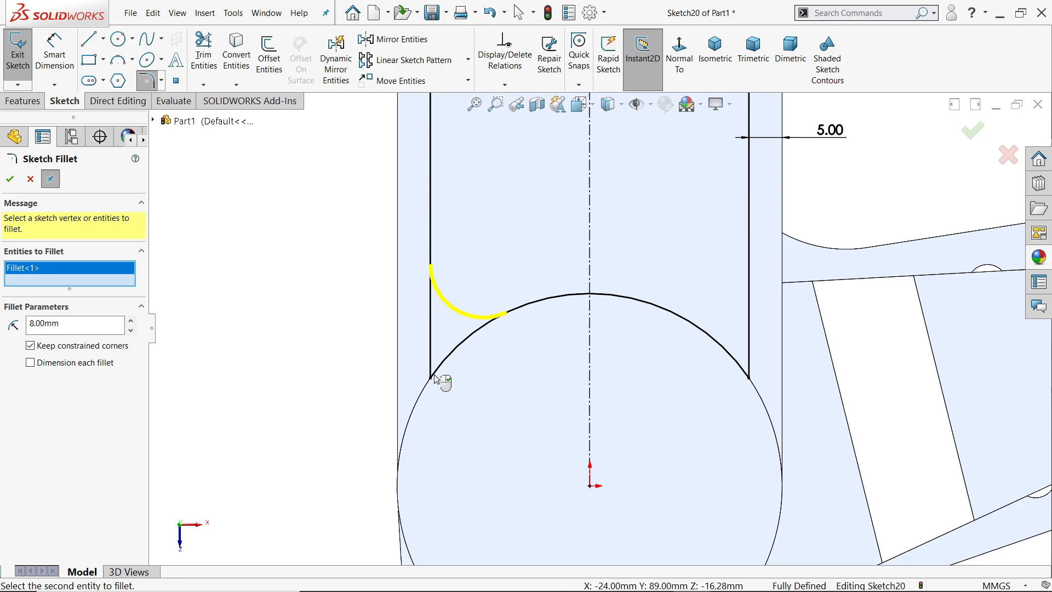
left_click(750, 378)
scroll(597, 331, "up", 5)
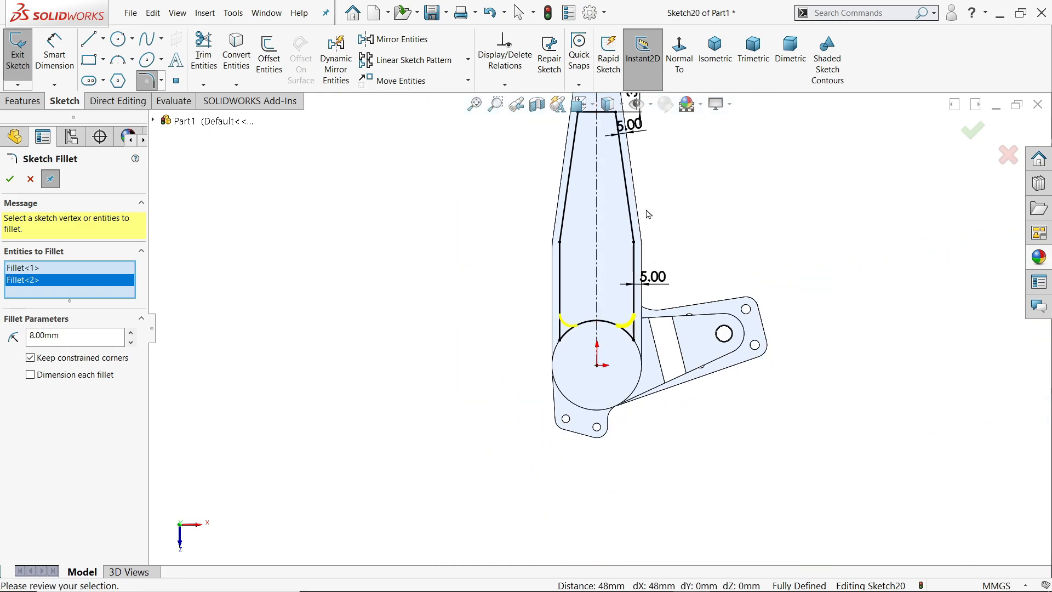
scroll(648, 214, "down", 5)
left_click(335, 252)
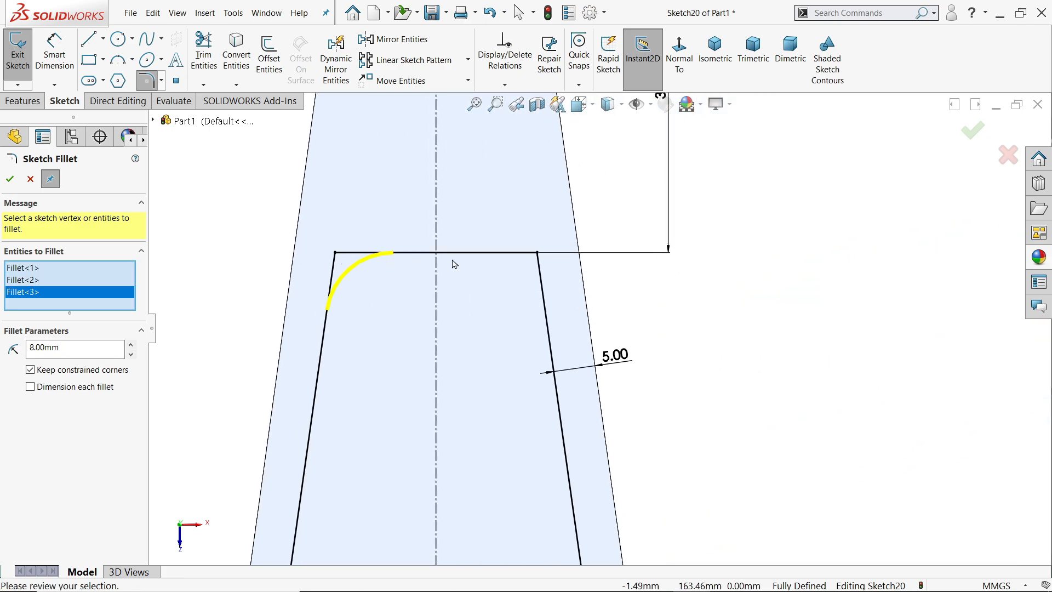
left_click(542, 254)
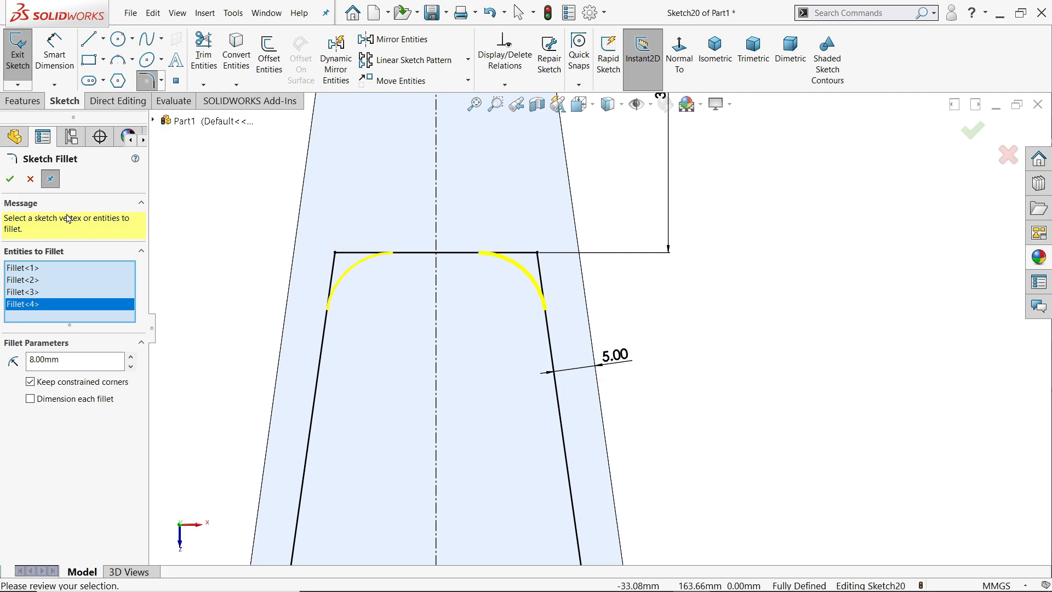
left_click(10, 179)
scroll(586, 379, "up", 5)
scroll(586, 378, "down", 3)
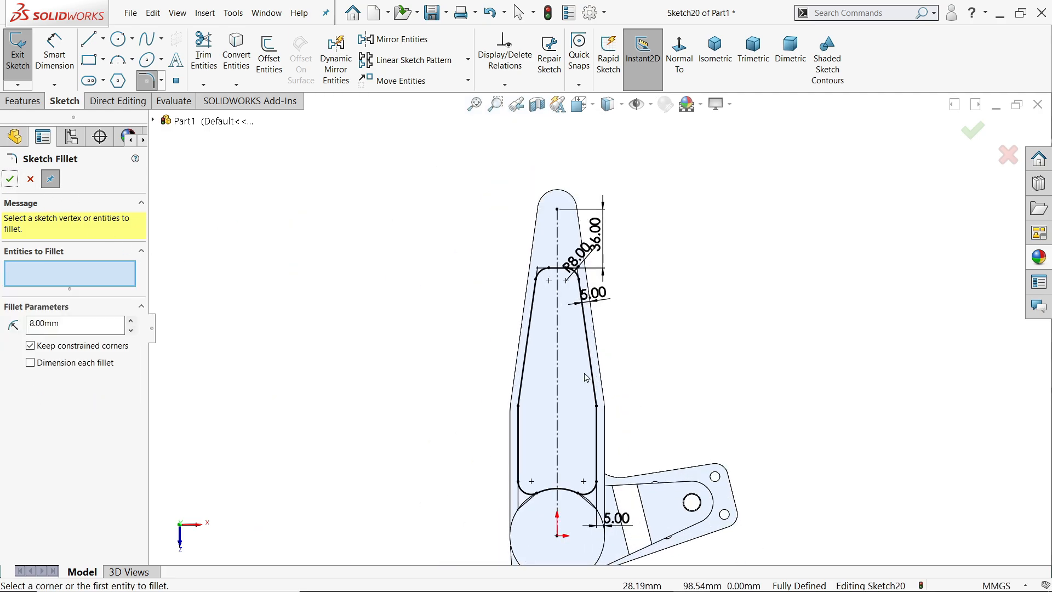
left_click(10, 180)
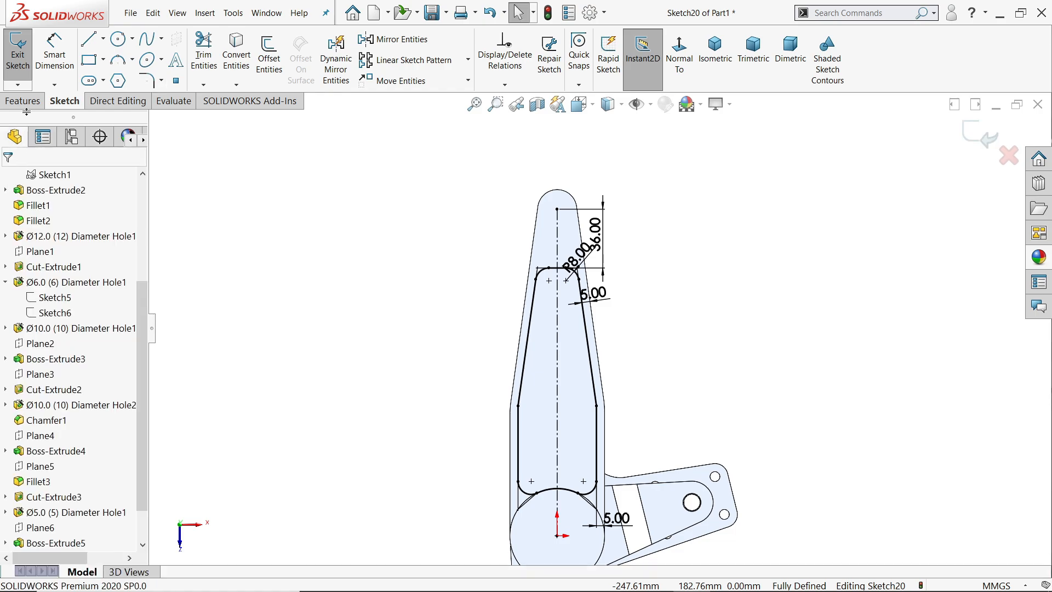
Cut the pocket profile into the long arm with a blind depth of (30-9)/2, equal to 10.5 mm
left_click(22, 101)
left_click(213, 66)
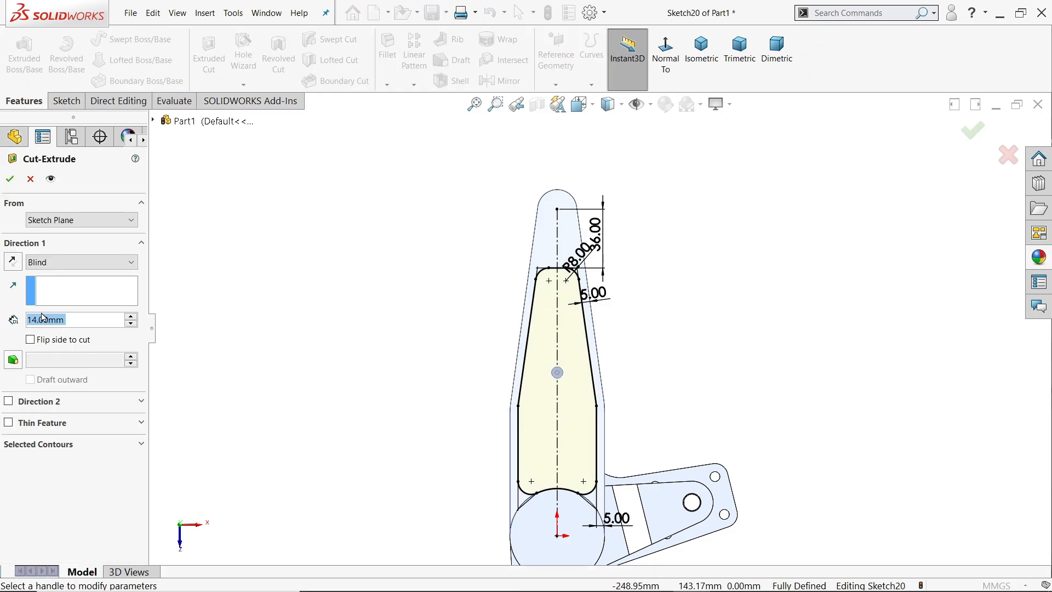
type("=")
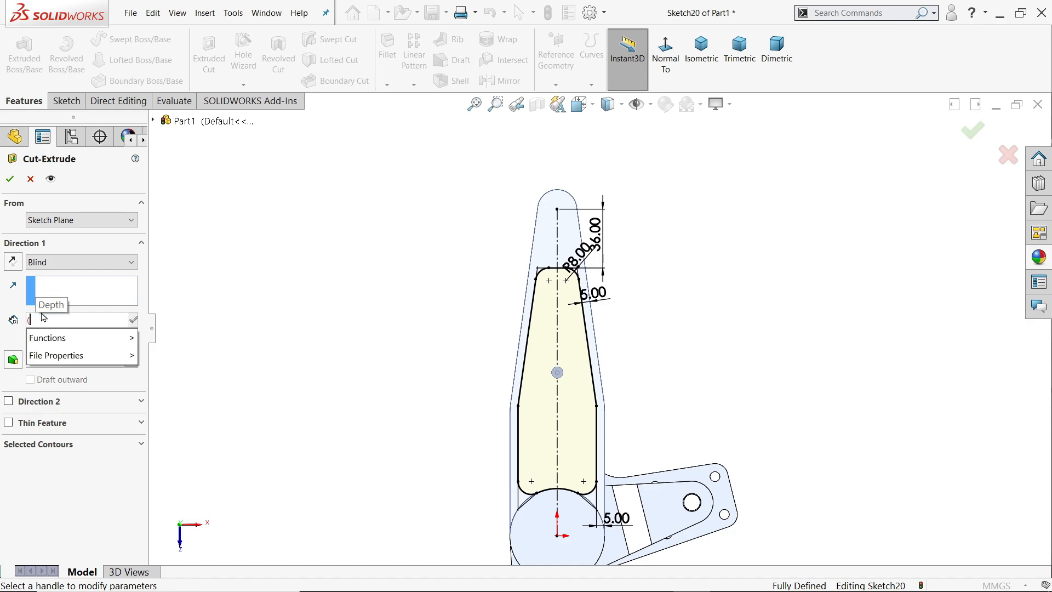
type("30-9")
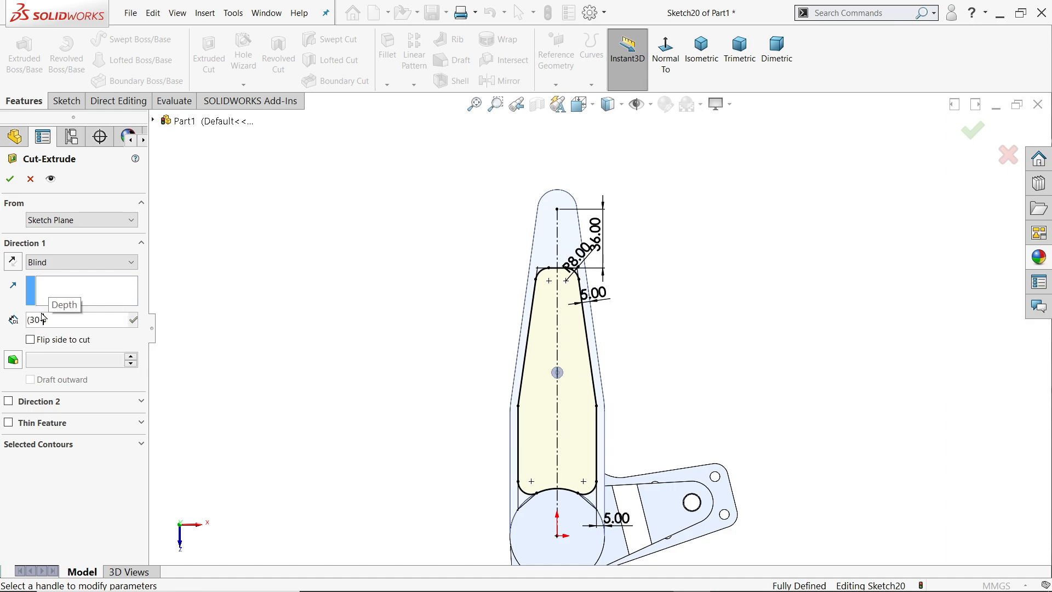
type(")")
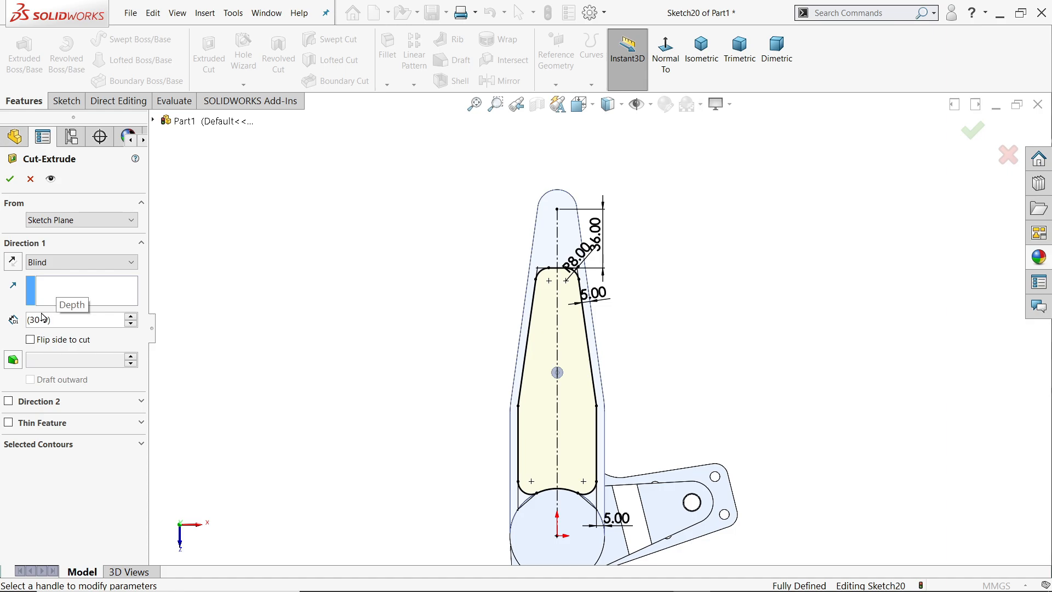
type("/2")
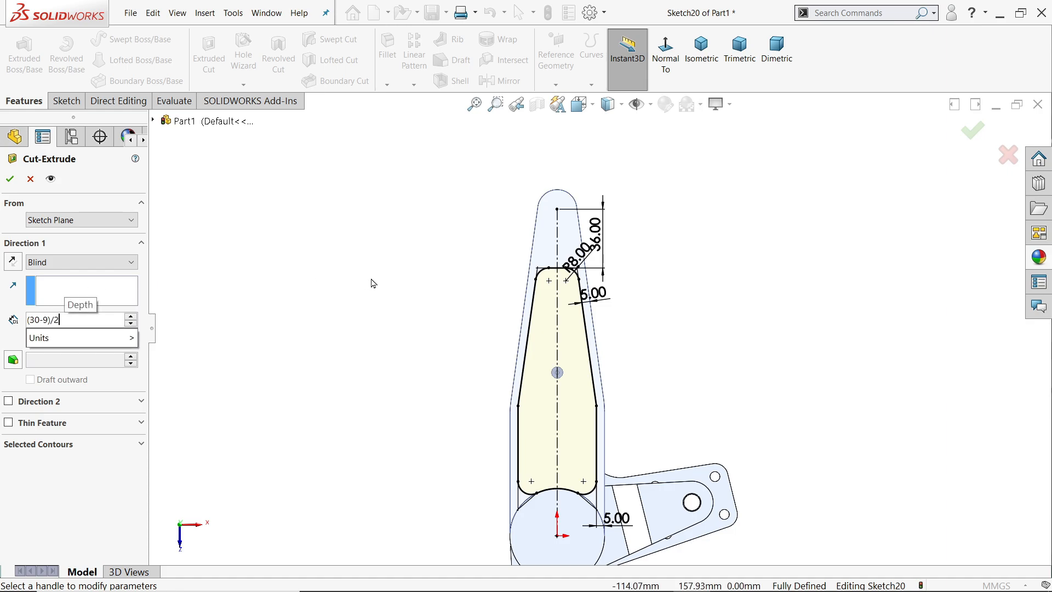
key("Return")
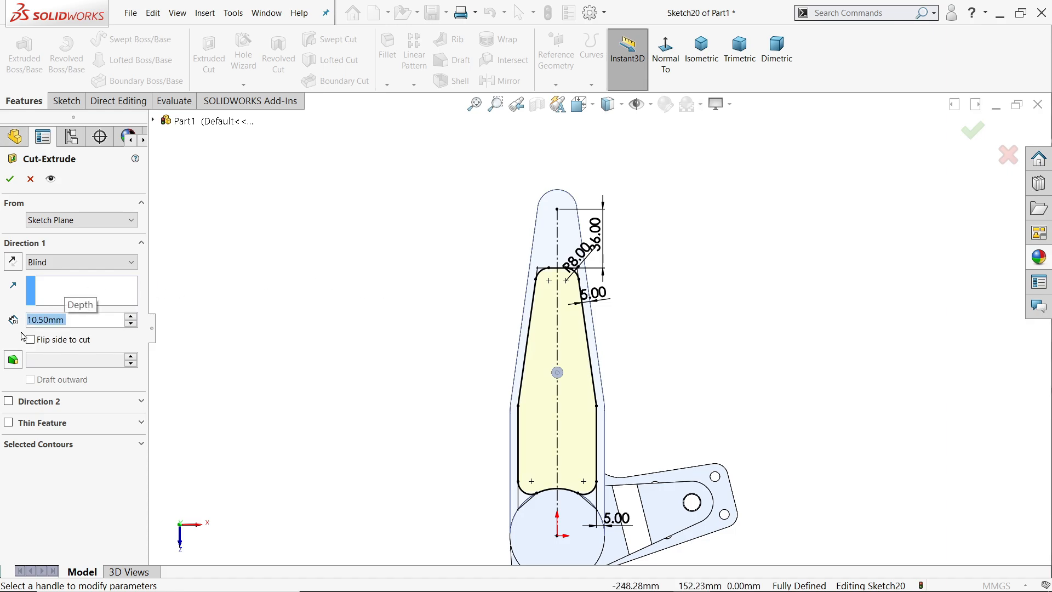
left_click(702, 52)
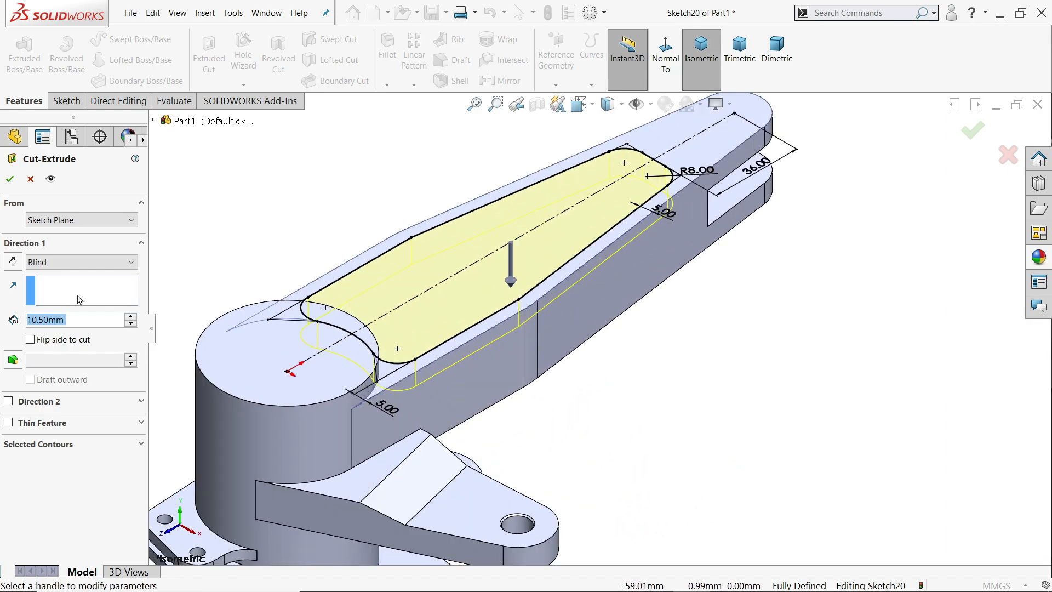
left_click(10, 178)
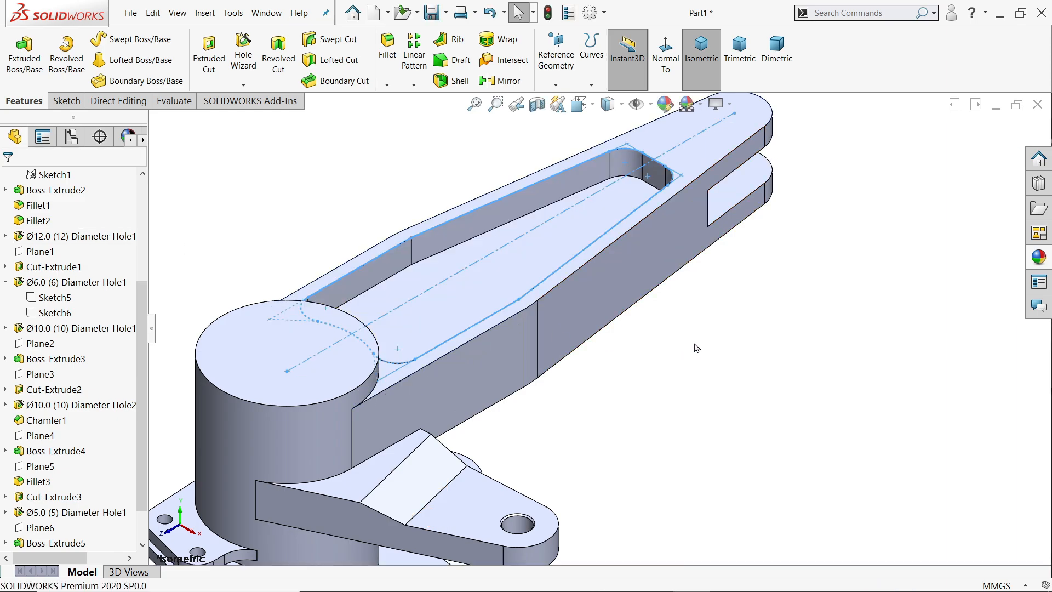
Start a new sketch on the long tapered arm's underside face
middle_click_drag(696, 352, 659, 432)
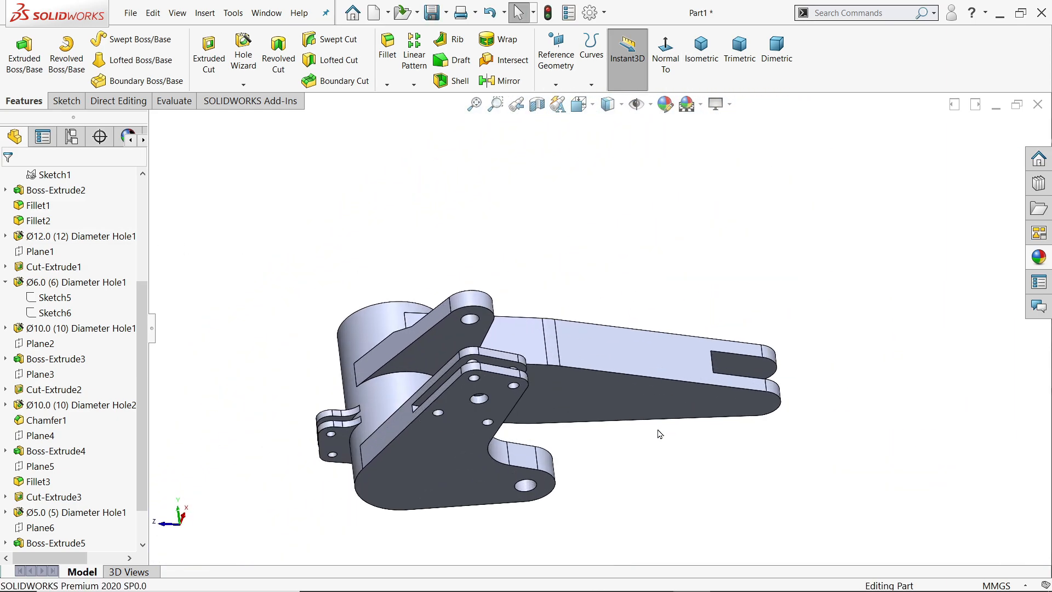
left_click(644, 403)
left_click(691, 364)
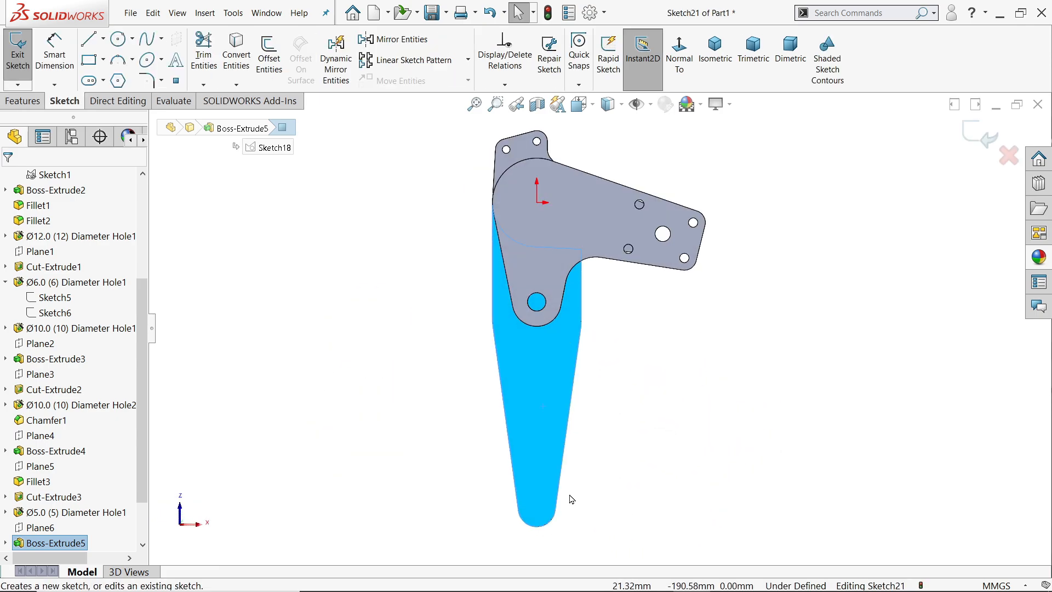
scroll(550, 474, "down", 5)
scroll(550, 428, "down", 2)
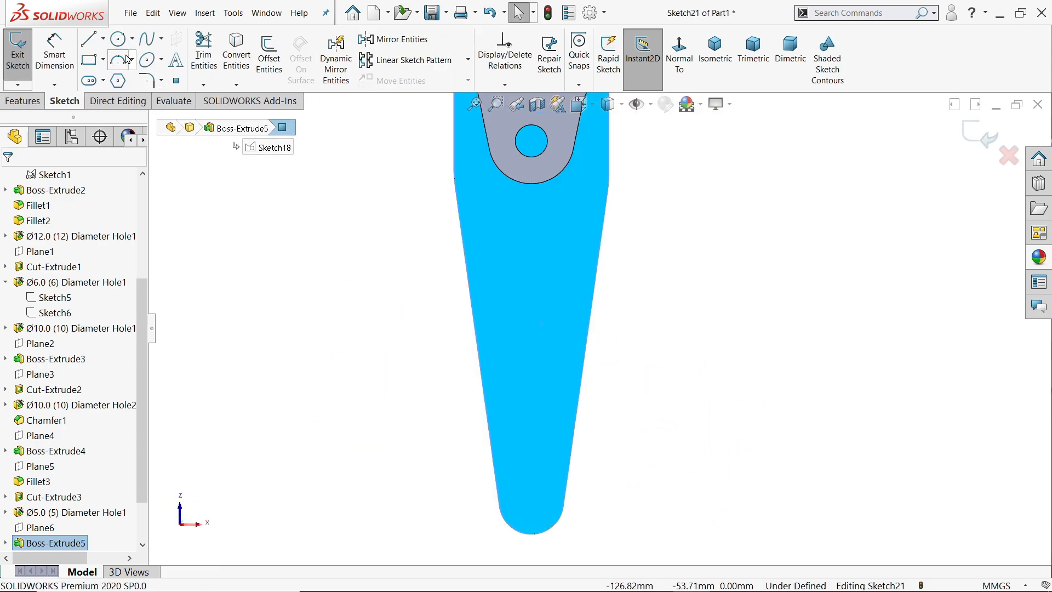
Draw a vertical construction line from the centre of the arm's rounded tip to the hole's centre
left_click(104, 41)
left_click(110, 74)
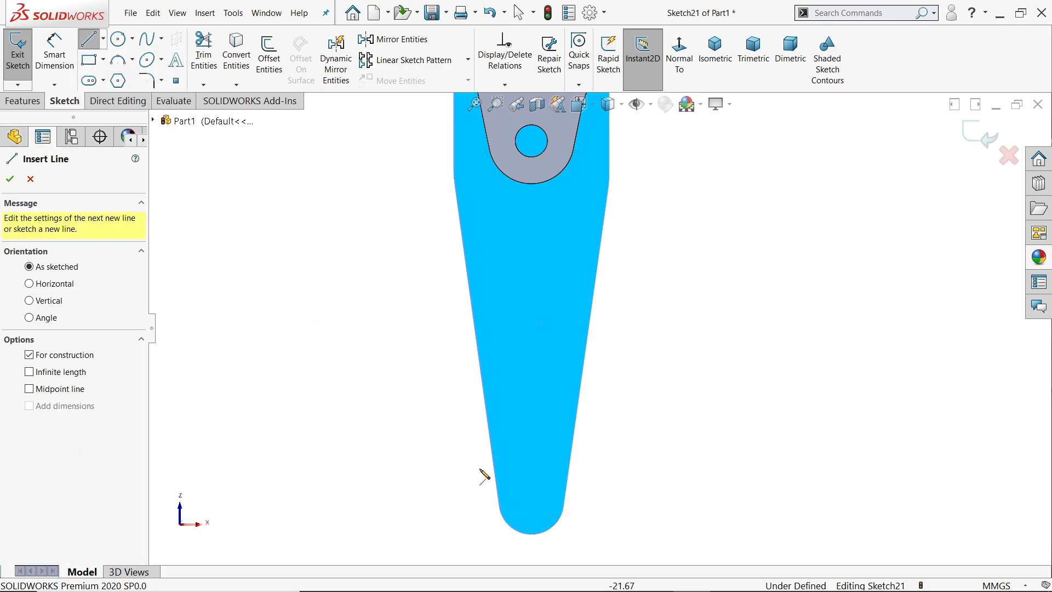
left_click(531, 501)
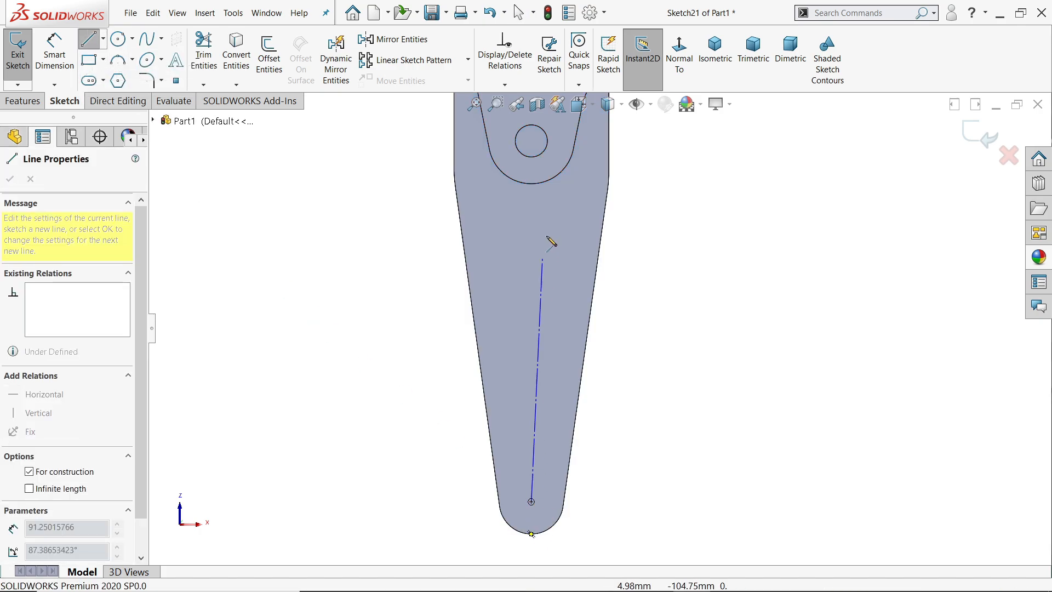
left_click(531, 141)
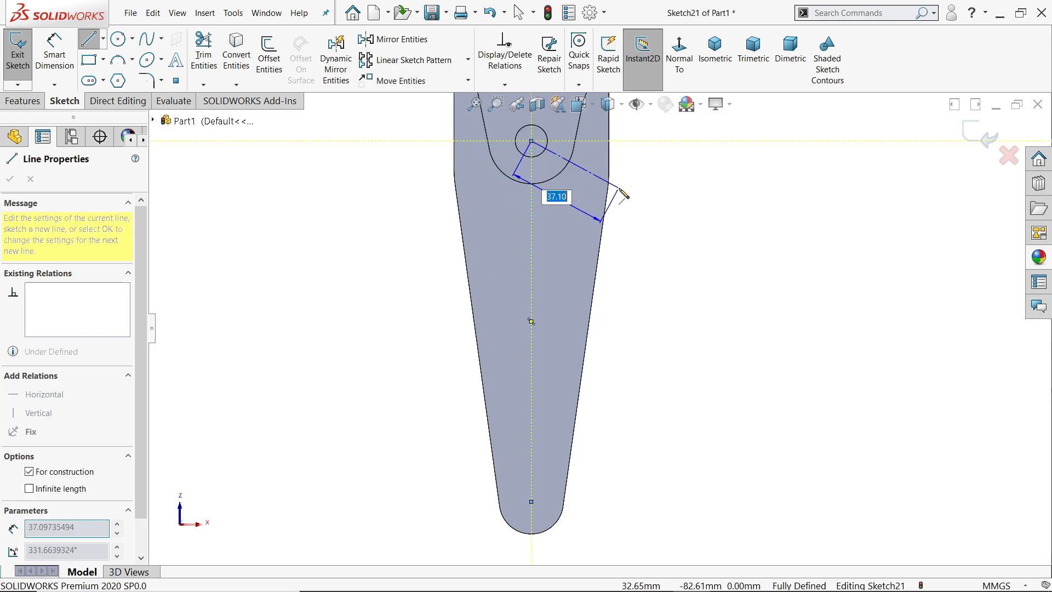
right_click(618, 149)
left_click(635, 197)
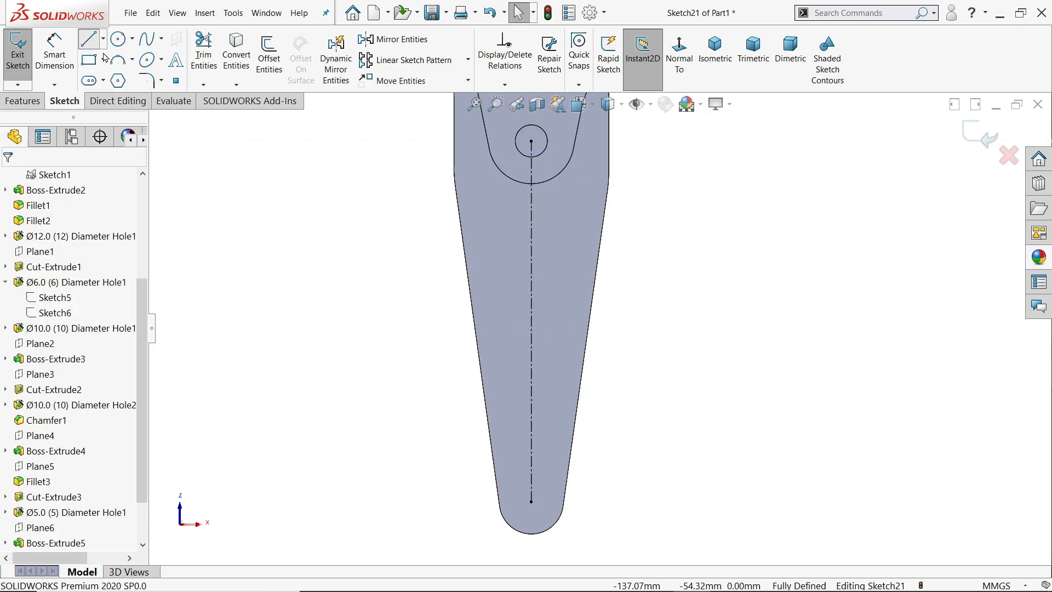
Sketch the pocket outline's horizontal end line about 24 mm long near the tip and its slanted left side running along the arm's edge
left_click(89, 38)
scroll(561, 449, "down", 2)
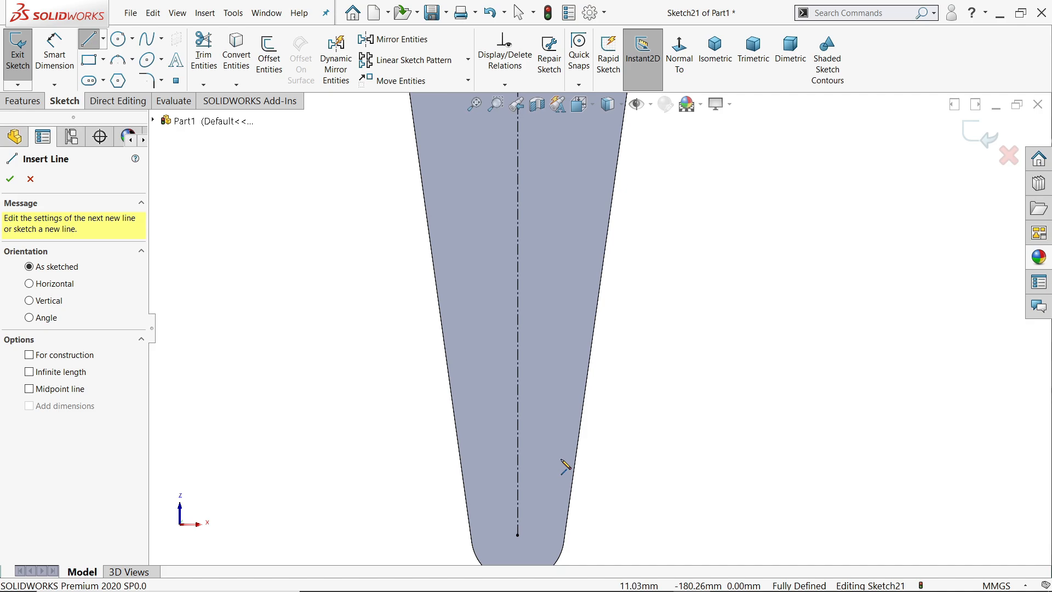
left_click(567, 433)
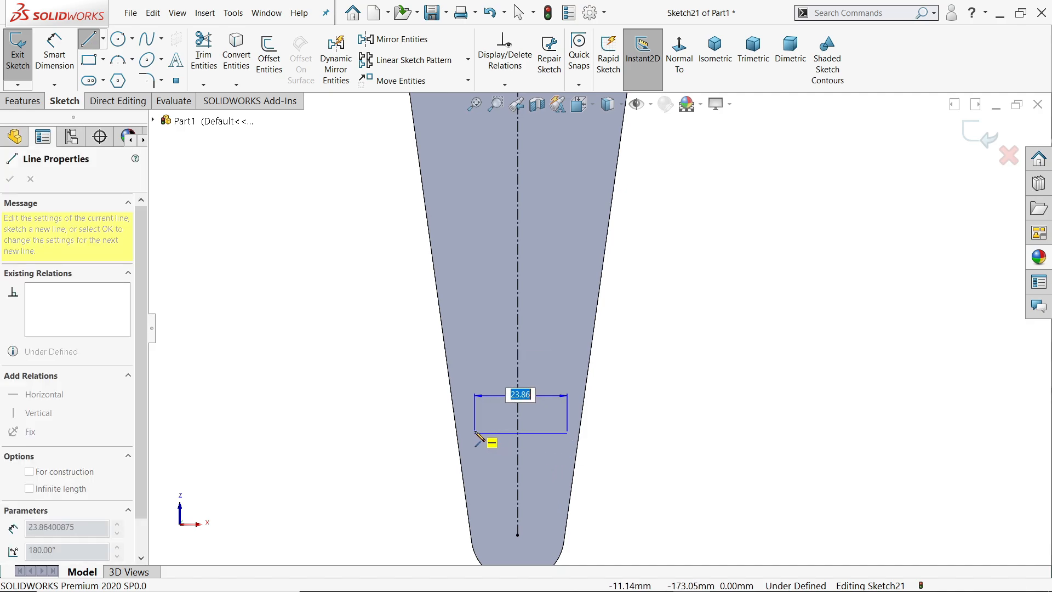
left_click(475, 433)
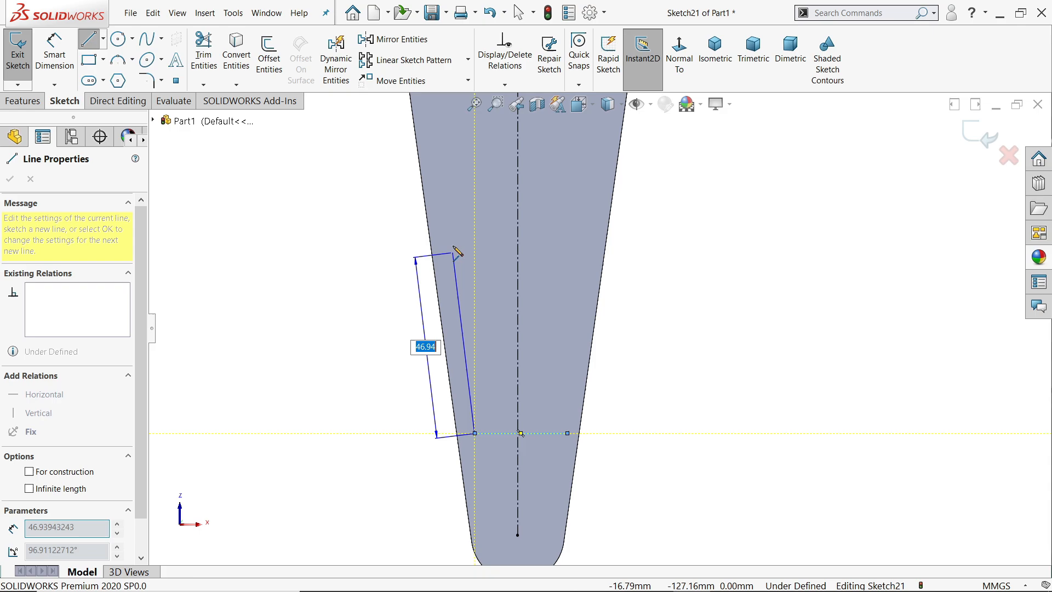
left_click(446, 211)
scroll(471, 227, "down", 3)
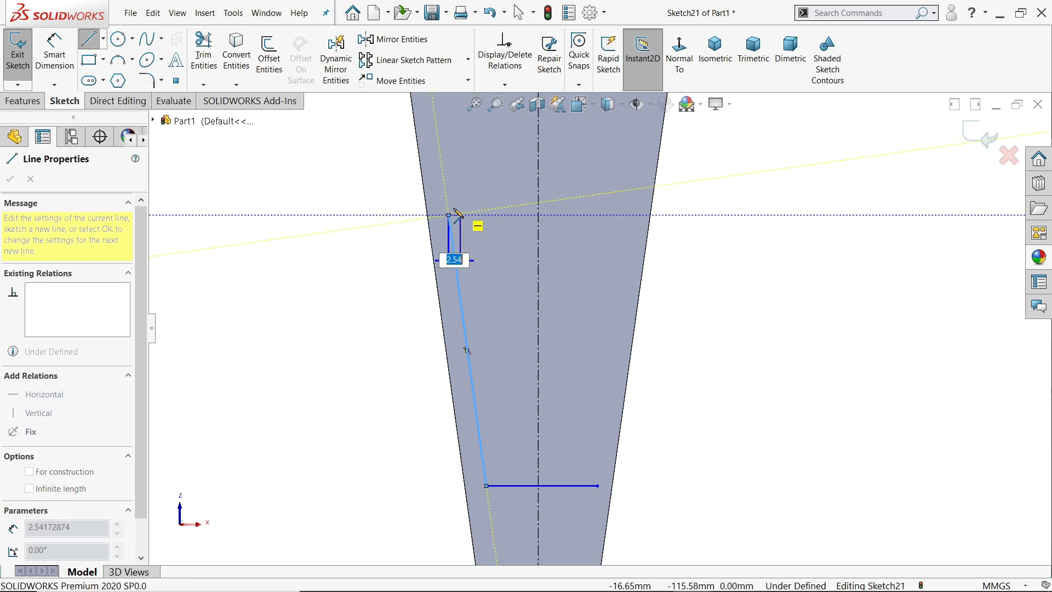
Continue the outline from the left side with three tangent arcs, bulging, concave and bulging, with radii of about 5, 11.4 and 7 mm
key("a")
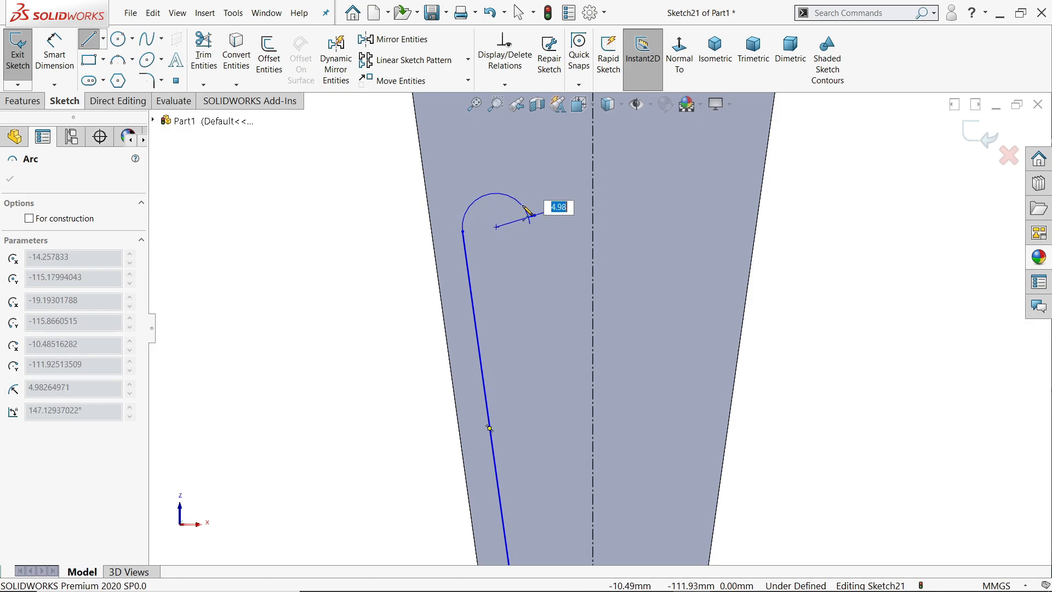
left_click(526, 203)
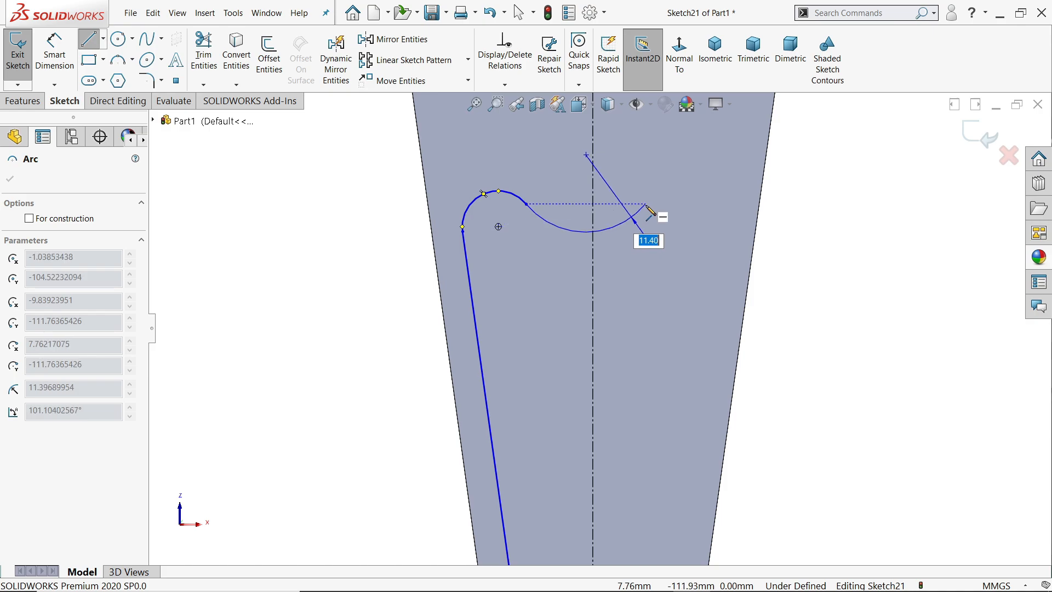
left_click(647, 208)
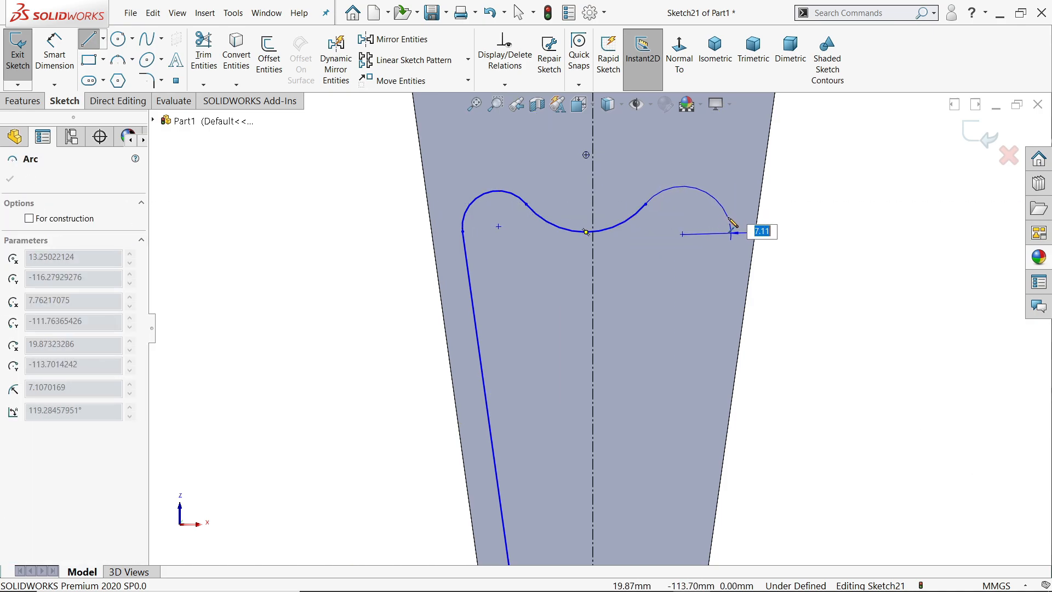
left_click(736, 225)
Close the pocket outline with a slanted right side about 60 mm long down to the end line
scroll(707, 236, "down", 3)
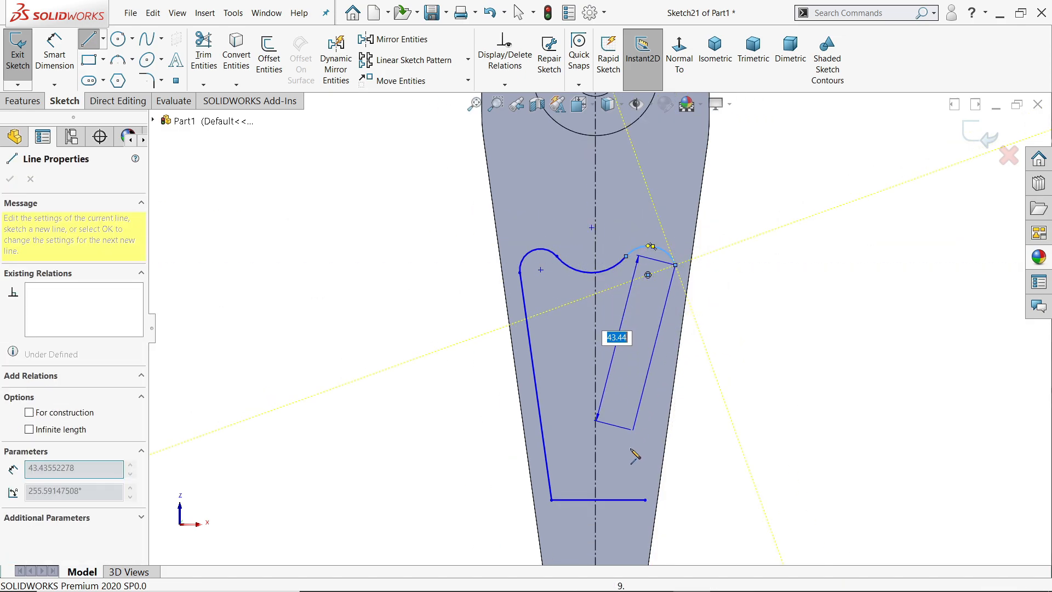
left_click(645, 500)
right_click(755, 357)
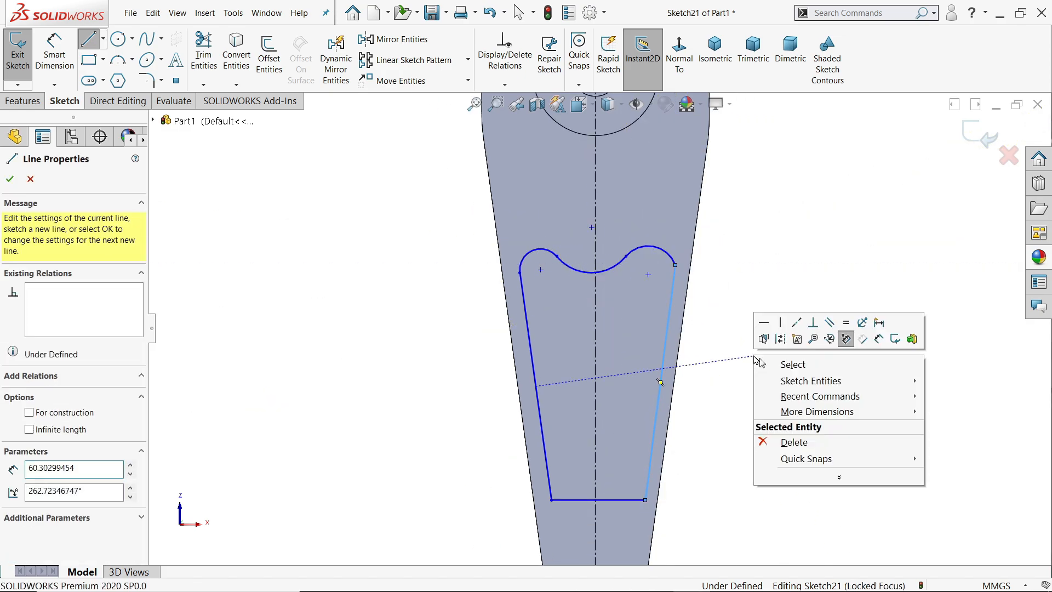
left_click(765, 363)
Make each slanted side of the pocket outline parallel to the neighbouring edge of the arm
scroll(614, 419, "down", 2)
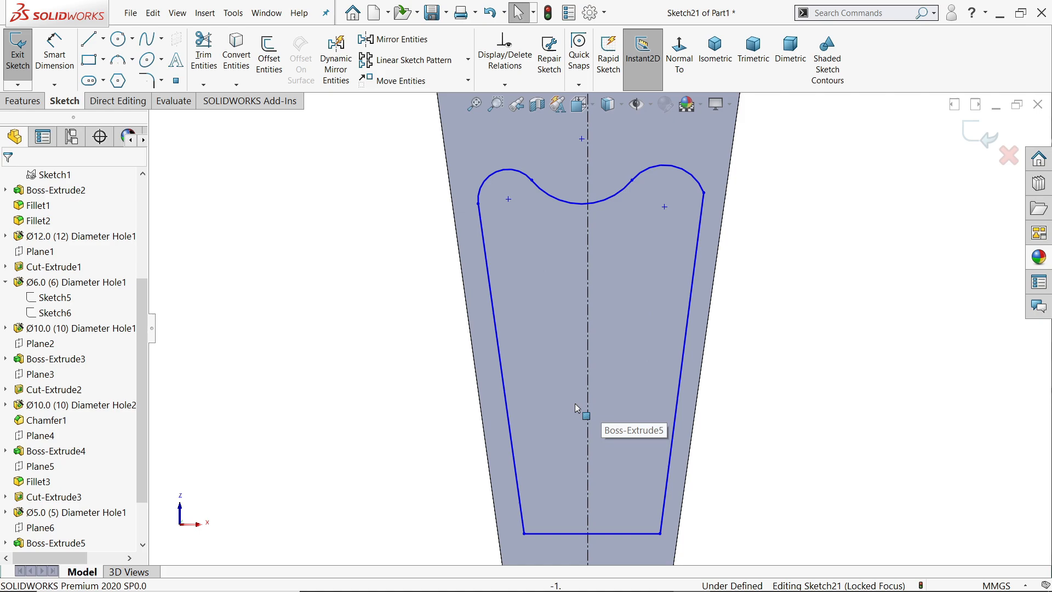
left_click(508, 404)
left_click(479, 414, "ctrl")
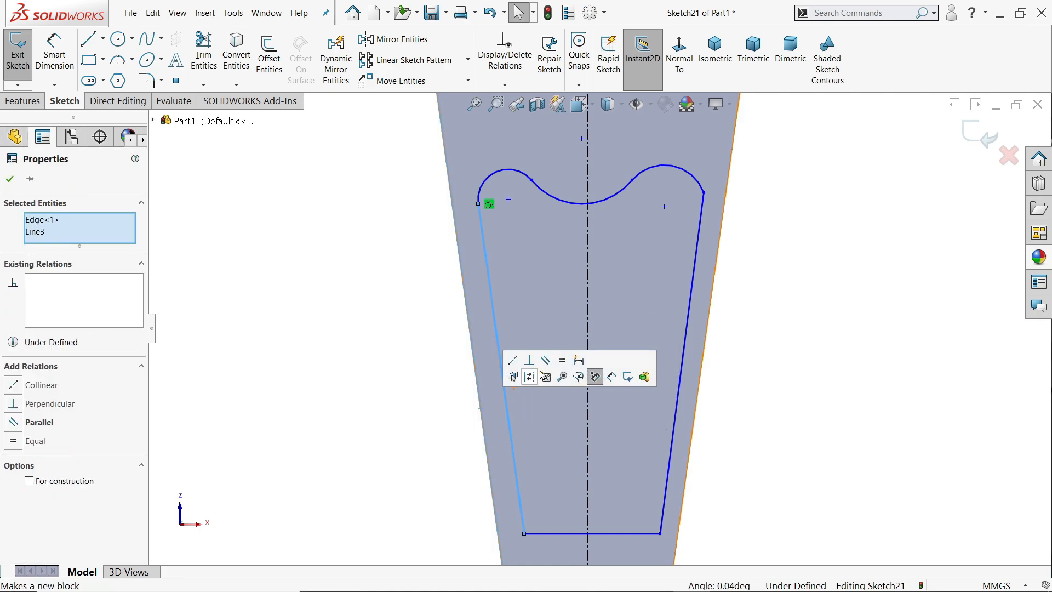
left_click(546, 361)
left_click(680, 380)
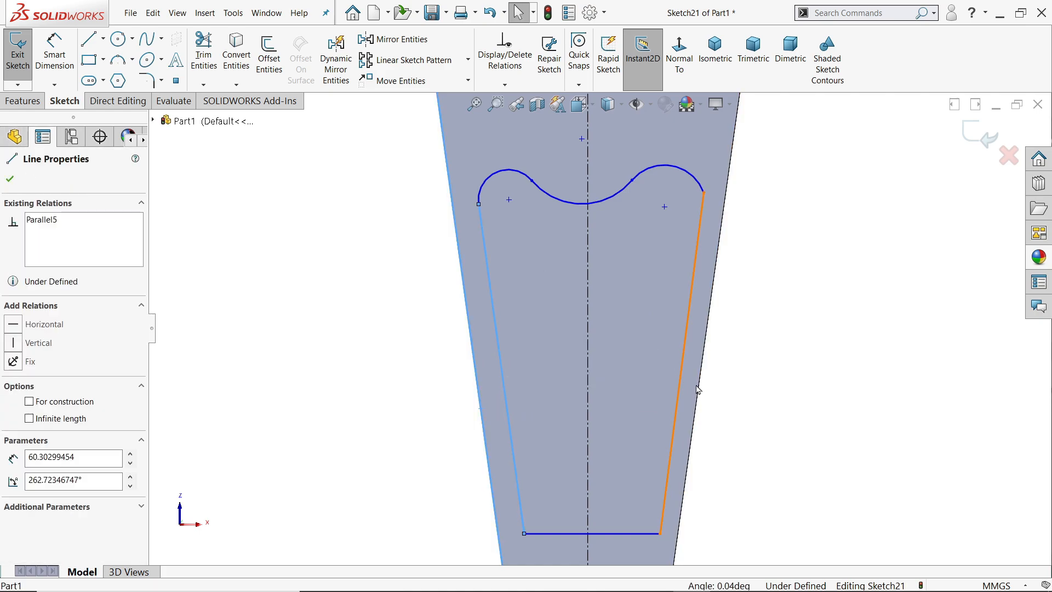
left_click(700, 394, "ctrl")
left_click(814, 356)
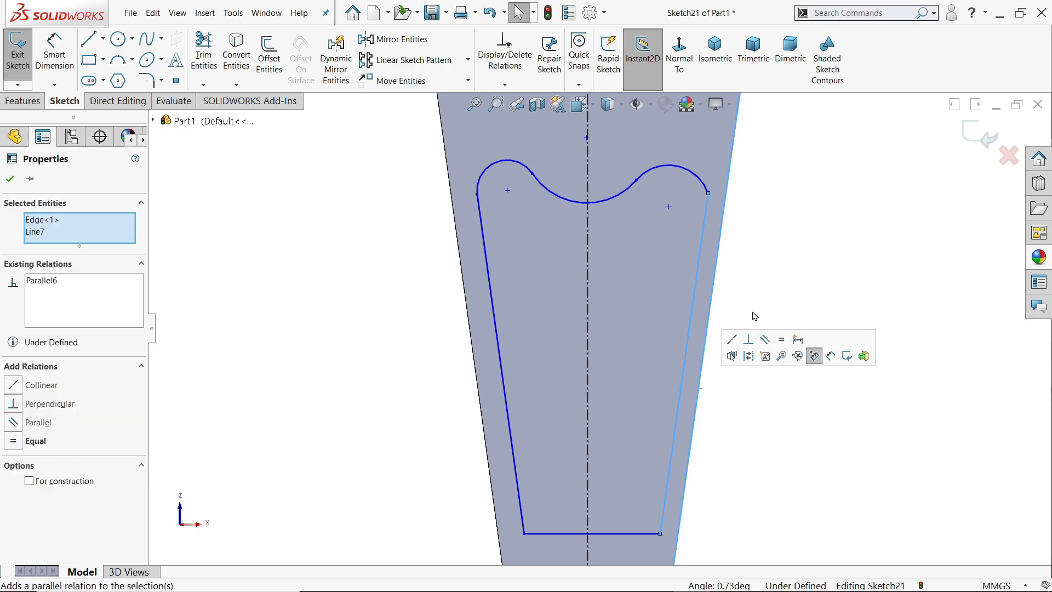
left_click(754, 316)
Make the two outer arcs tangent to the slanted side lines and check their joints with the middle arc
left_click(708, 192)
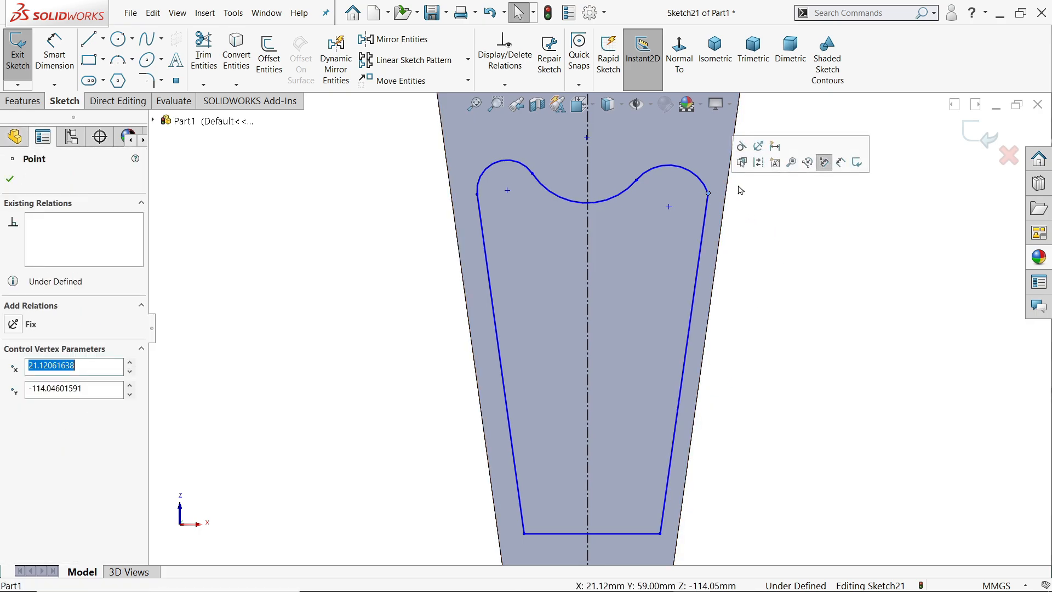
left_click(478, 194)
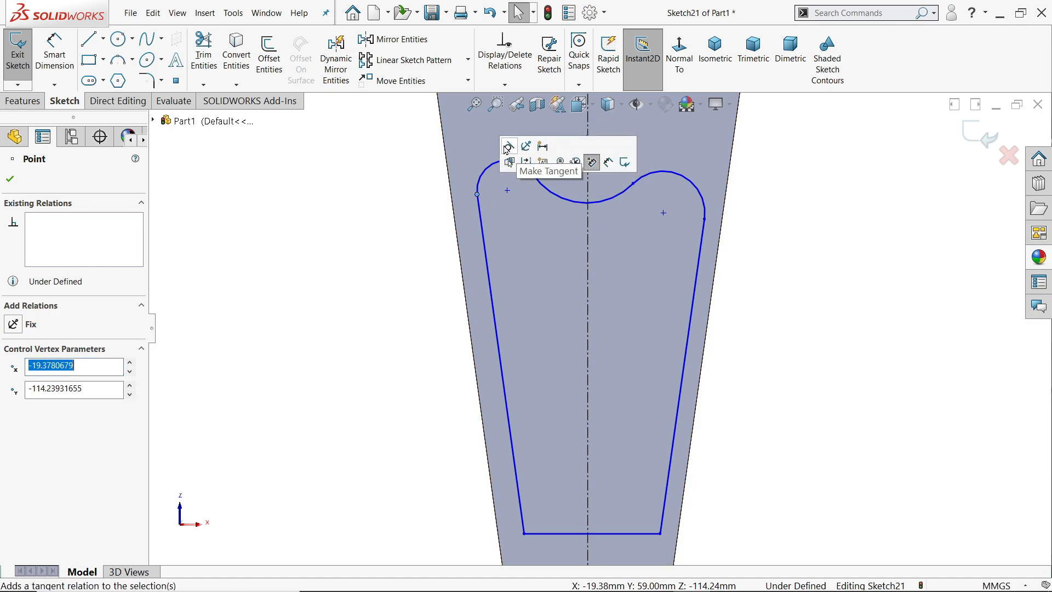
left_click(634, 185)
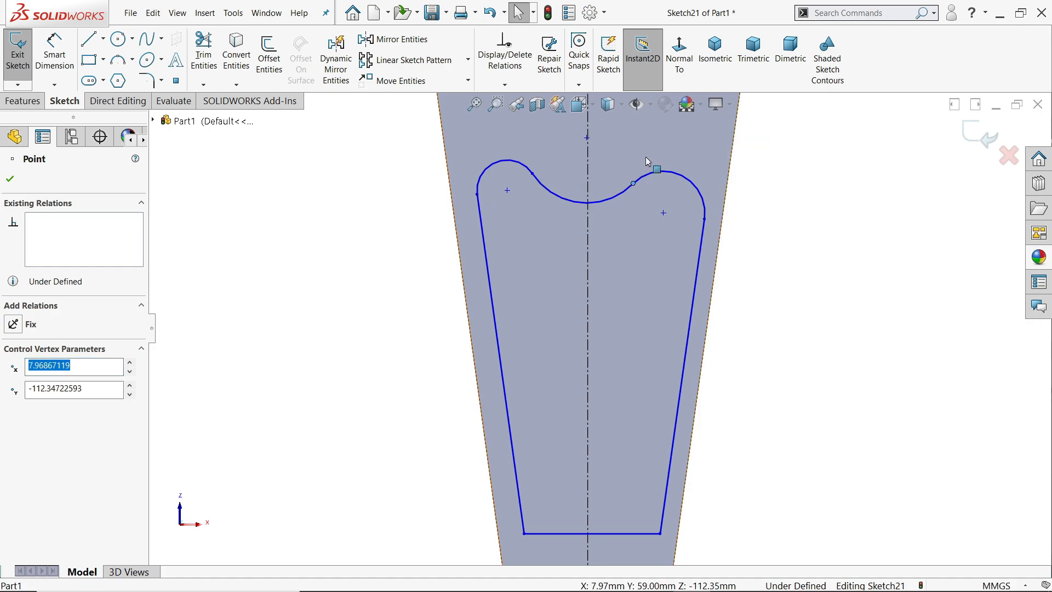
left_click(533, 174)
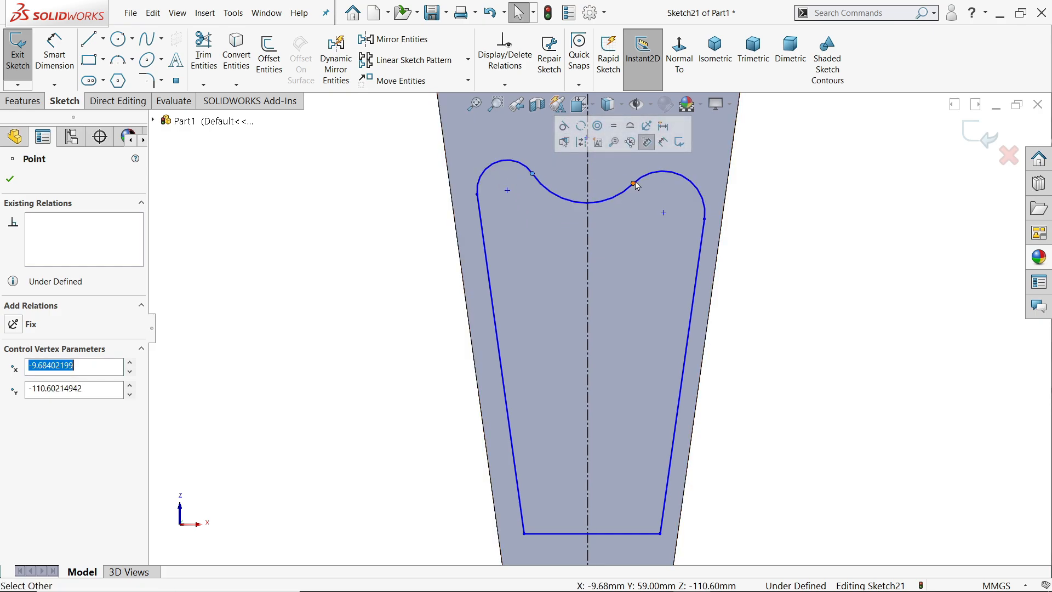
left_click(634, 183)
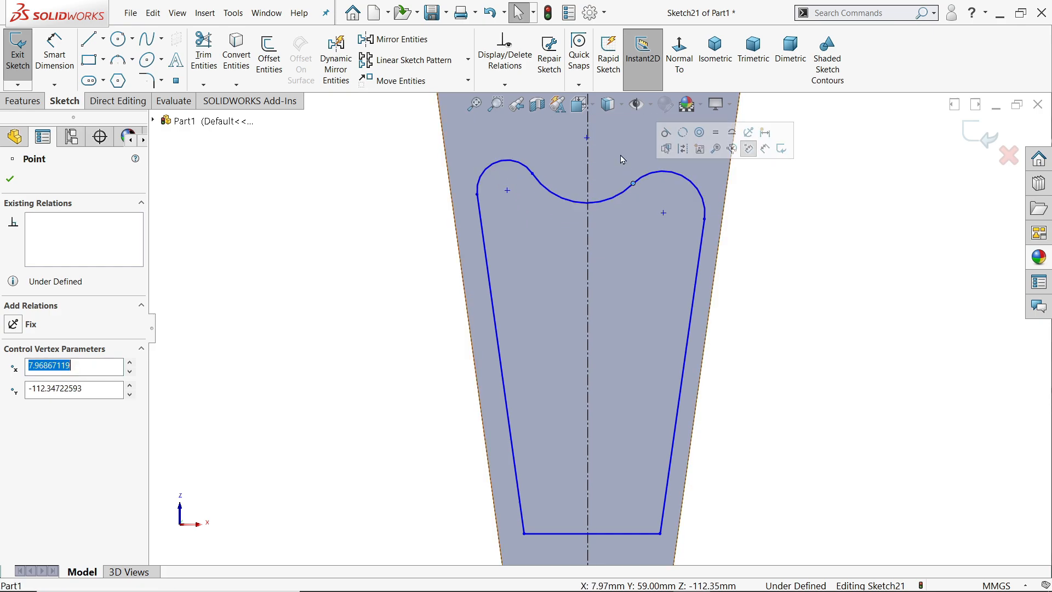
Make the two outer arcs of the pocket outline equal in radius
left_click(682, 182)
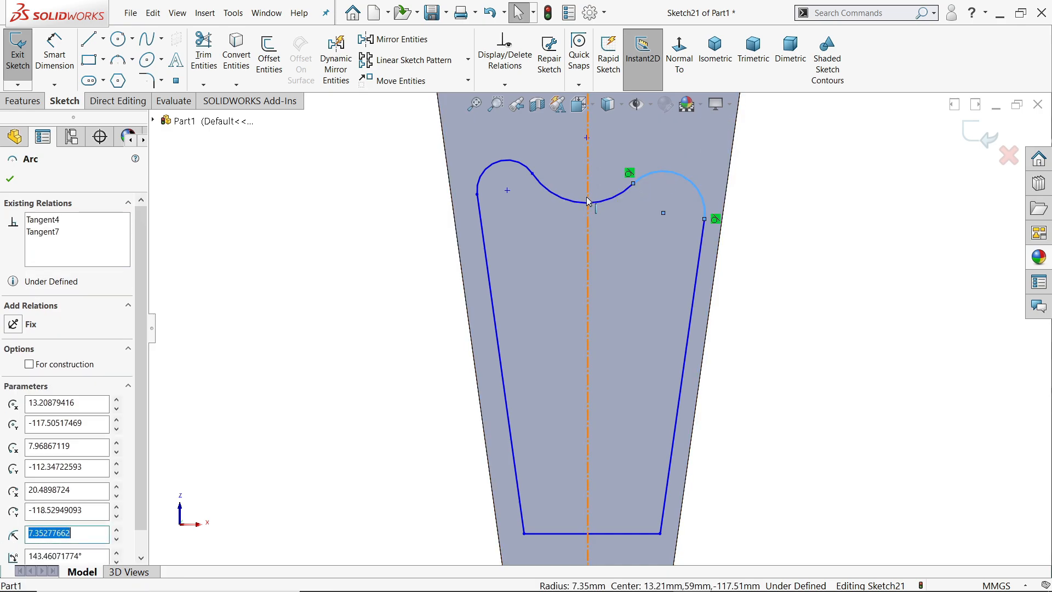
left_click(506, 160, "ctrl")
left_click(584, 119)
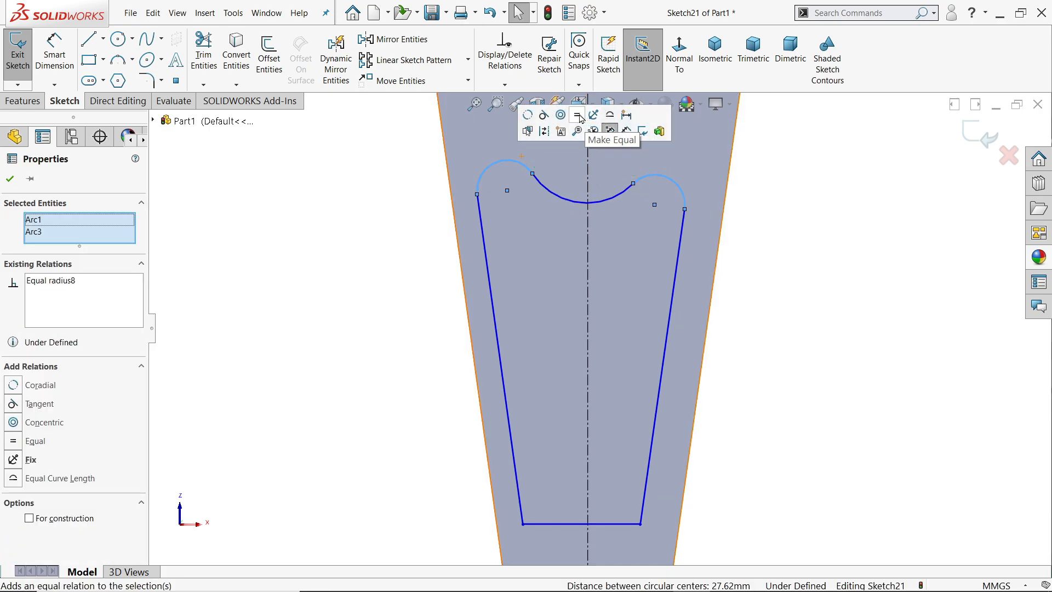
left_click(764, 252)
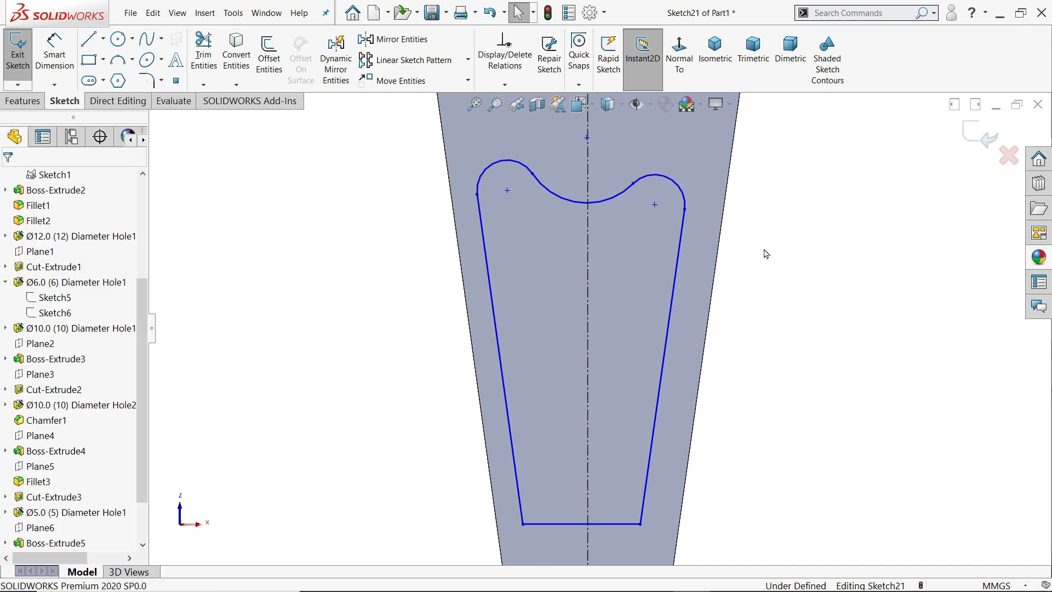
Dimension the distance from the arm tip's centre point to the outline's end line as 36 mm
left_click(54, 55)
scroll(705, 383, "up", 4)
scroll(630, 442, "down", 2)
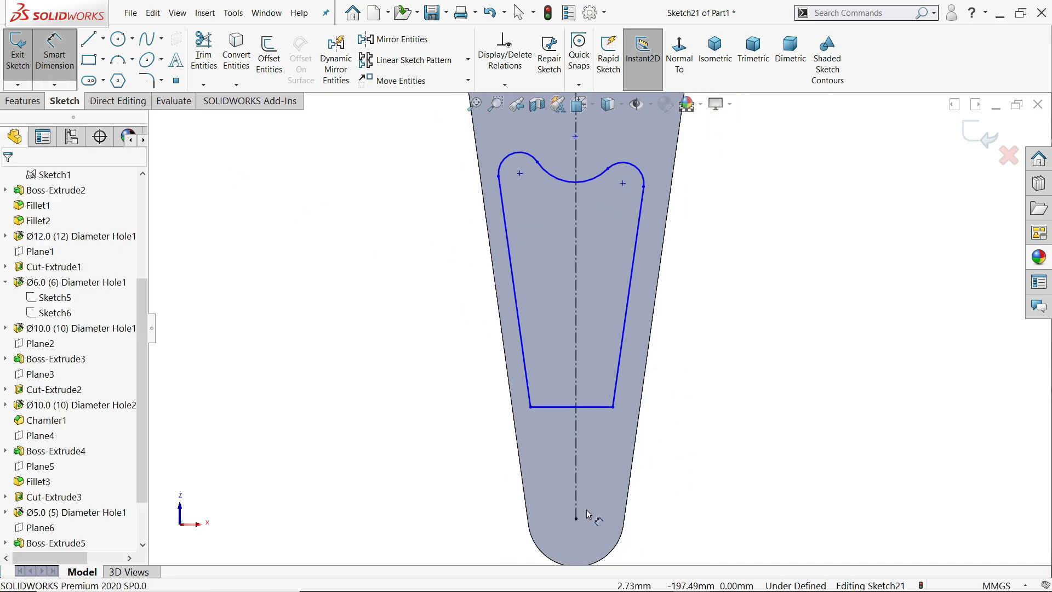
left_click(576, 519)
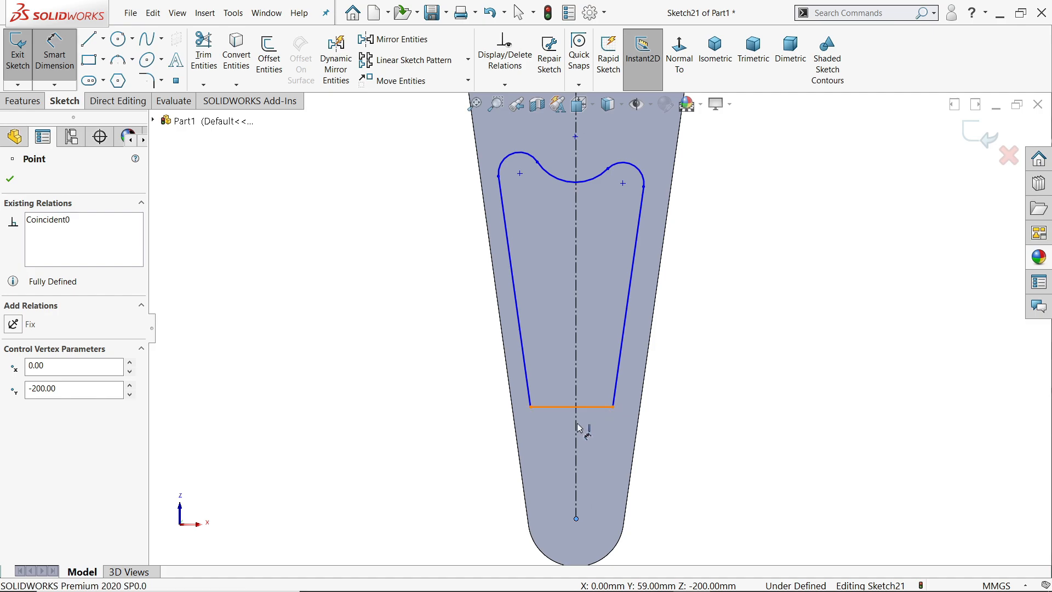
left_click(582, 408)
left_click(484, 442)
type("36")
key("Return")
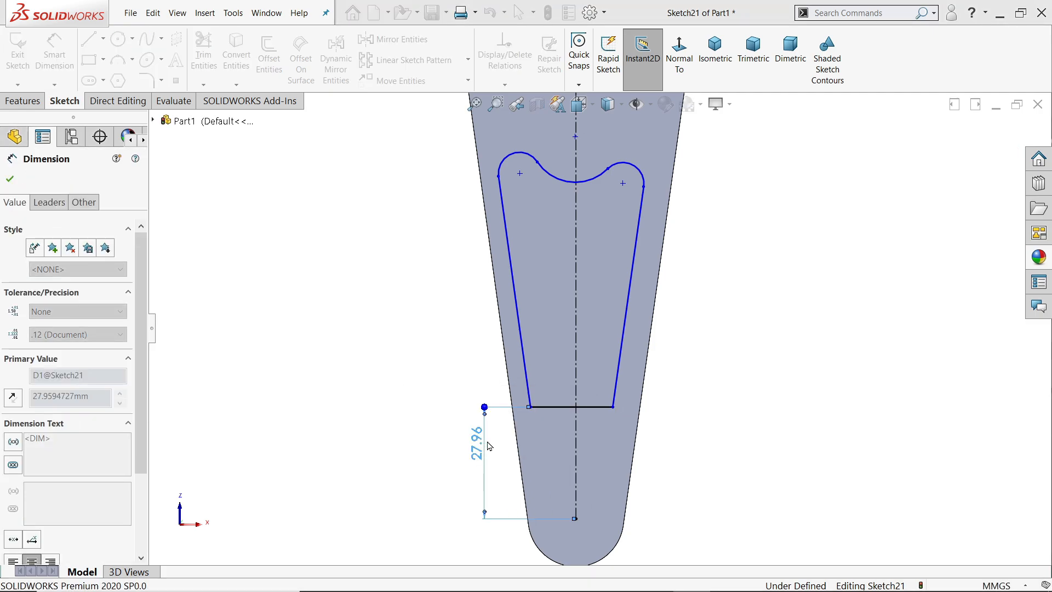
Dimension the gap between the outline's right side and the arm's right edge as 5 mm
scroll(635, 195, "down", 2)
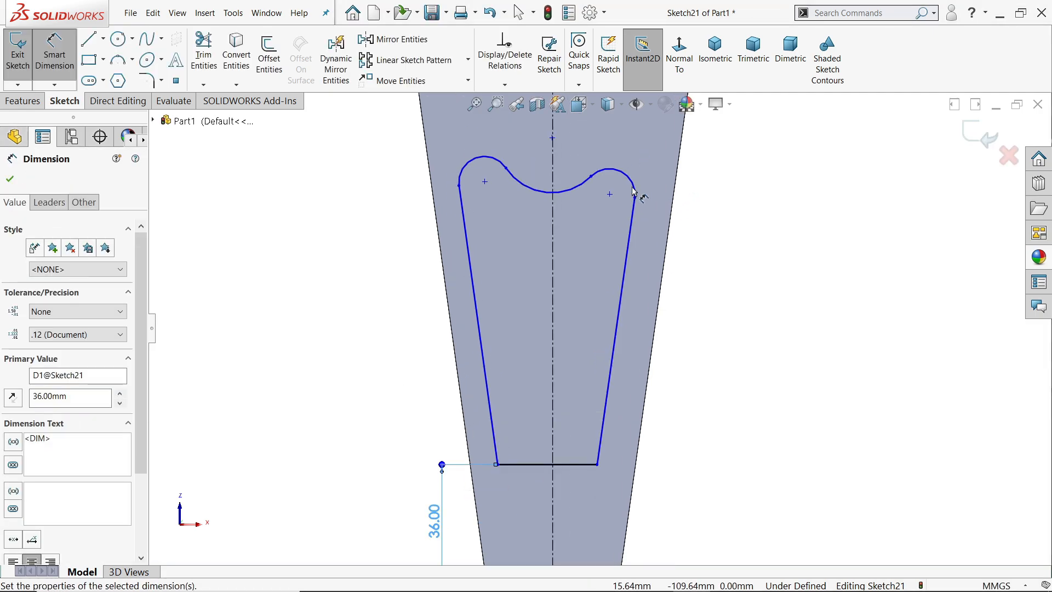
left_click(635, 233)
left_click(667, 251)
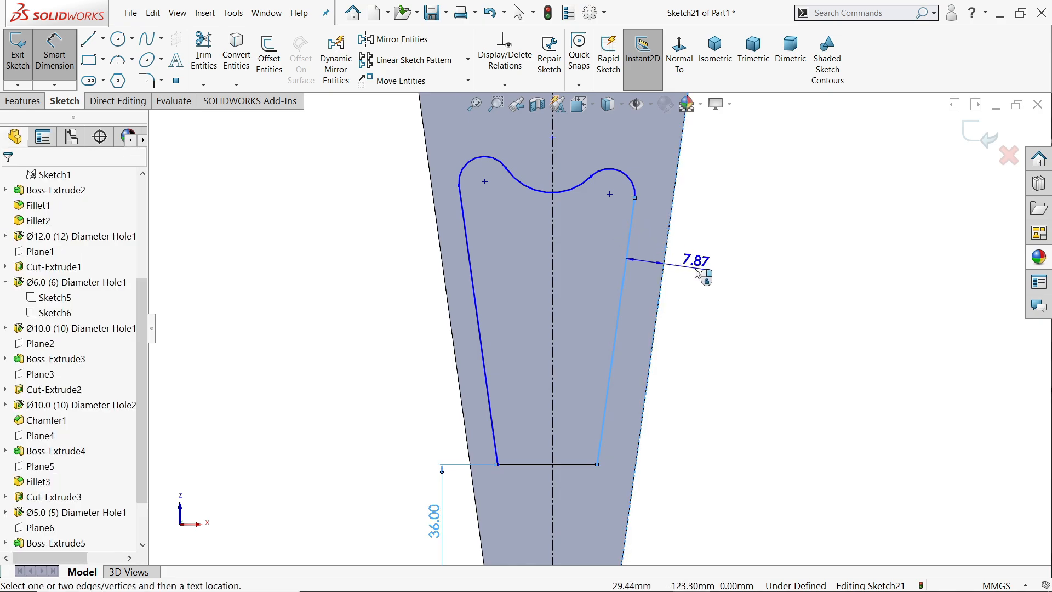
left_click(698, 273)
type("5")
key("Return")
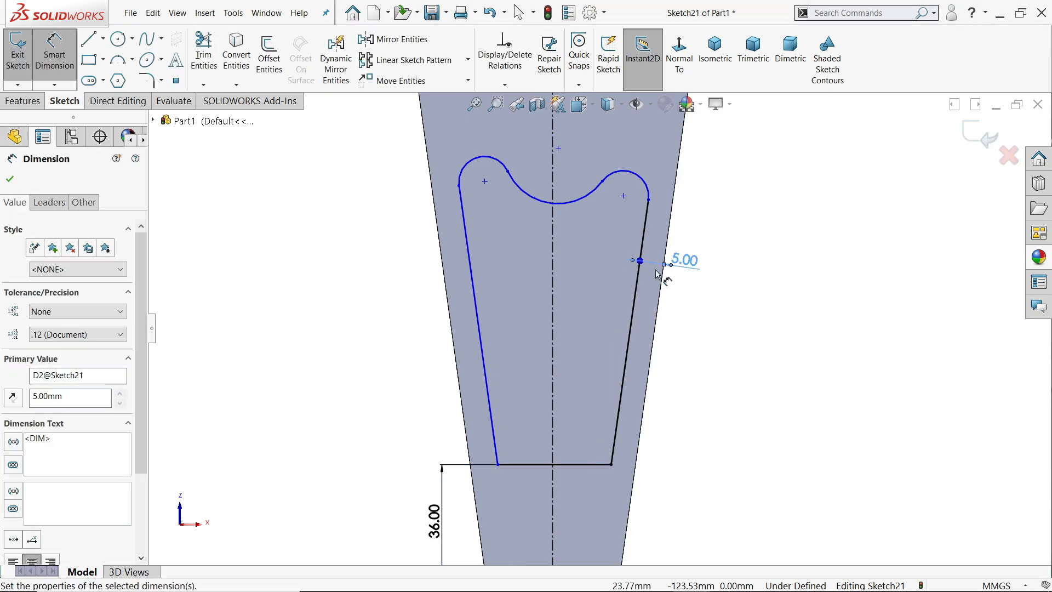
Dimension the gap between the outline's left side and the arm's left edge as 5 mm
left_click(467, 248)
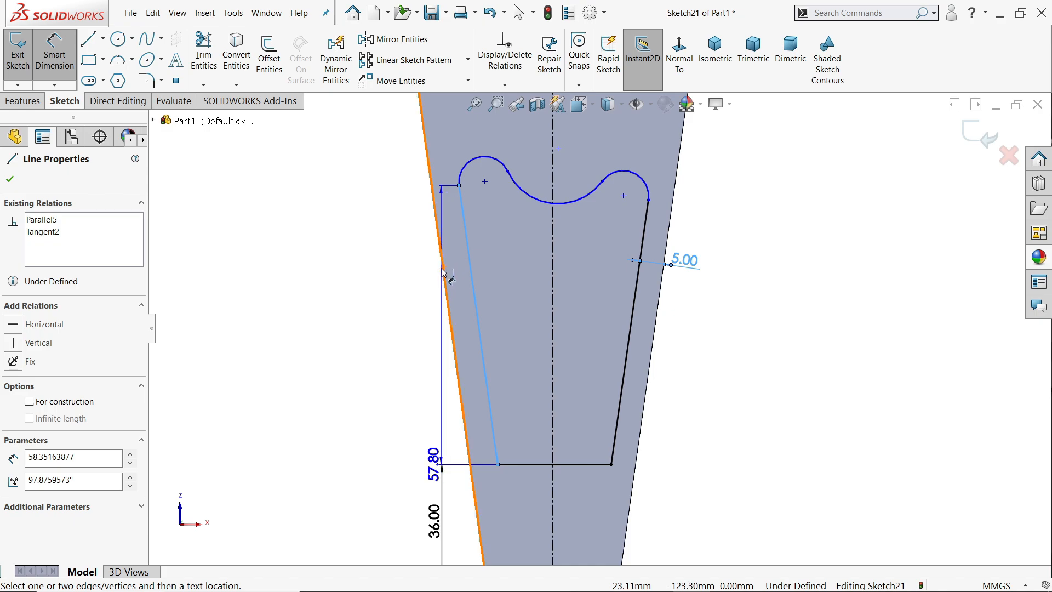
left_click(444, 264)
left_click(420, 285)
type("5")
key("Return")
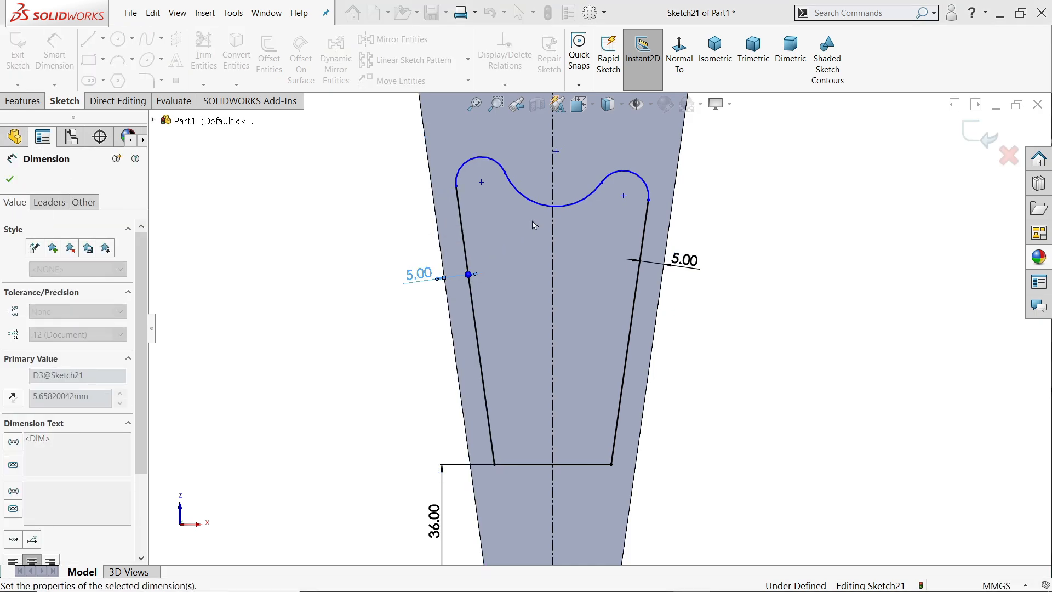
key("Escape")
Make the centre point of the pocket outline's middle arc coincident with the vertical centreline
scroll(528, 111, "down", 4)
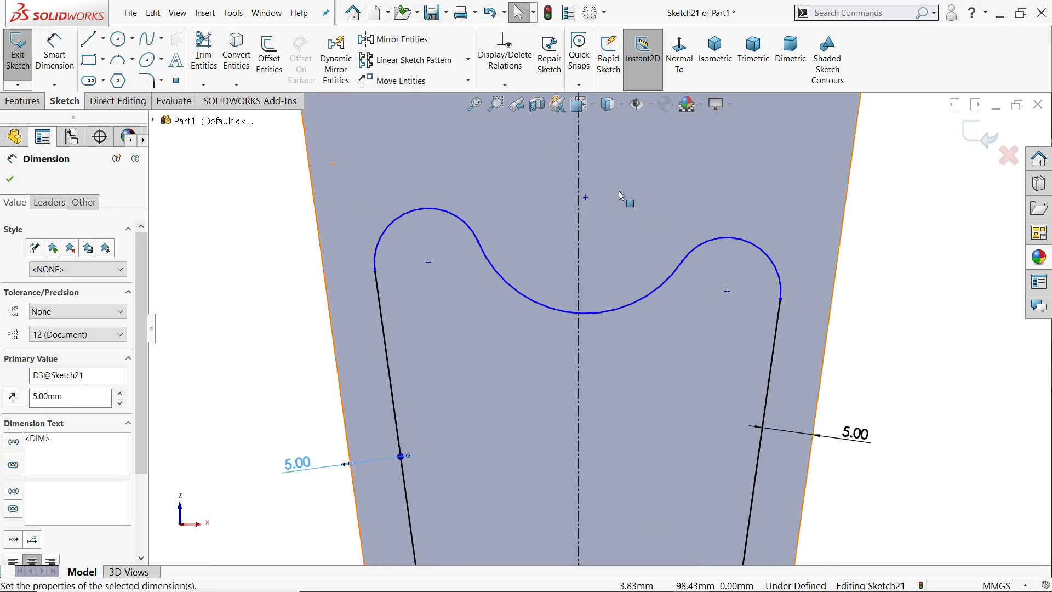
left_click(586, 198)
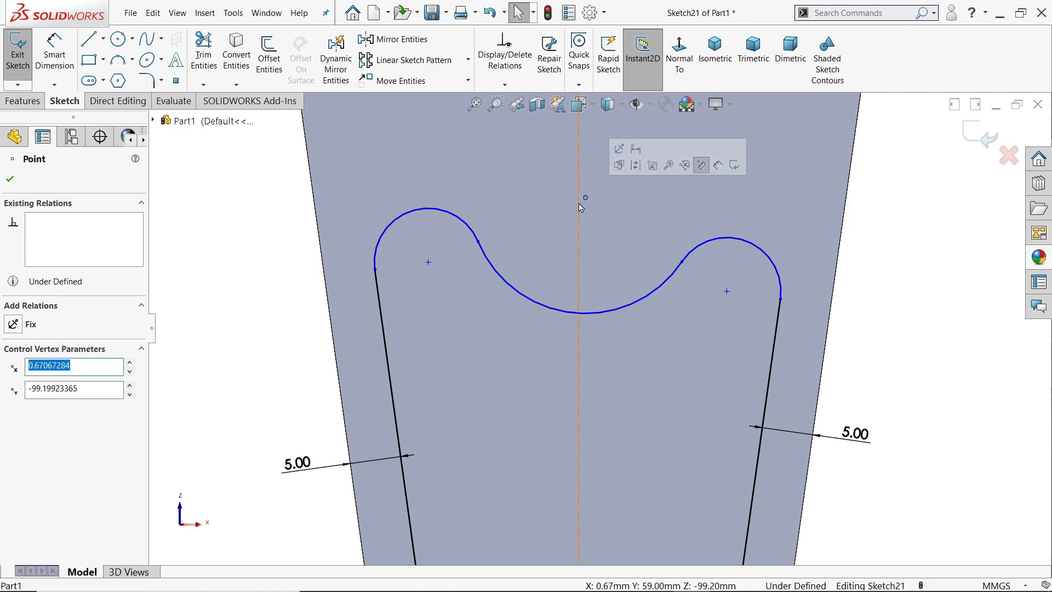
left_click(578, 202, "ctrl")
left_click(628, 155)
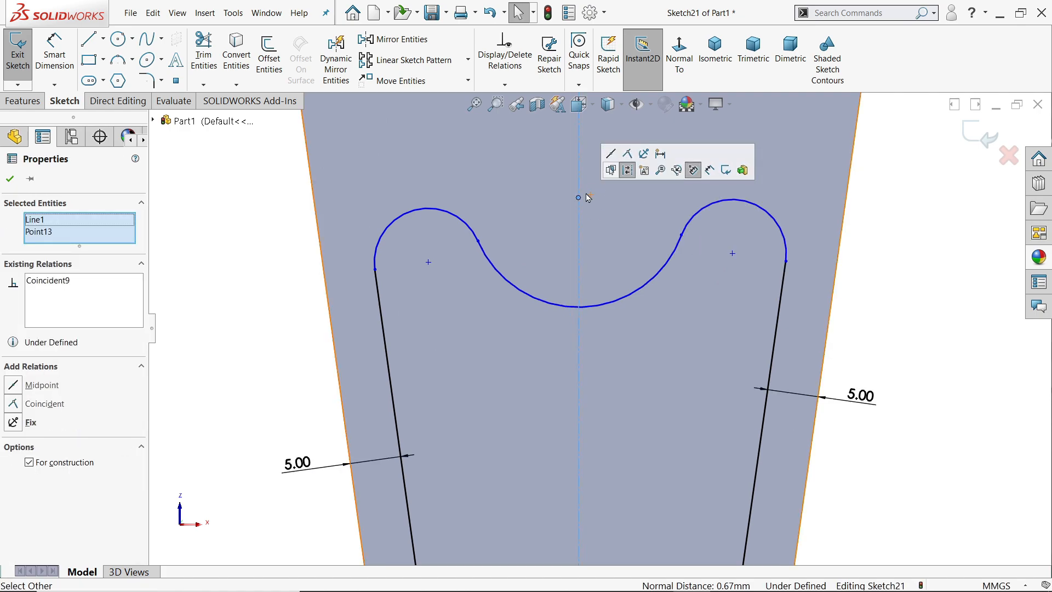
Dimension the distance from the middle arc's centre point to the outline's straight end line as 99 mm
left_click(57, 47)
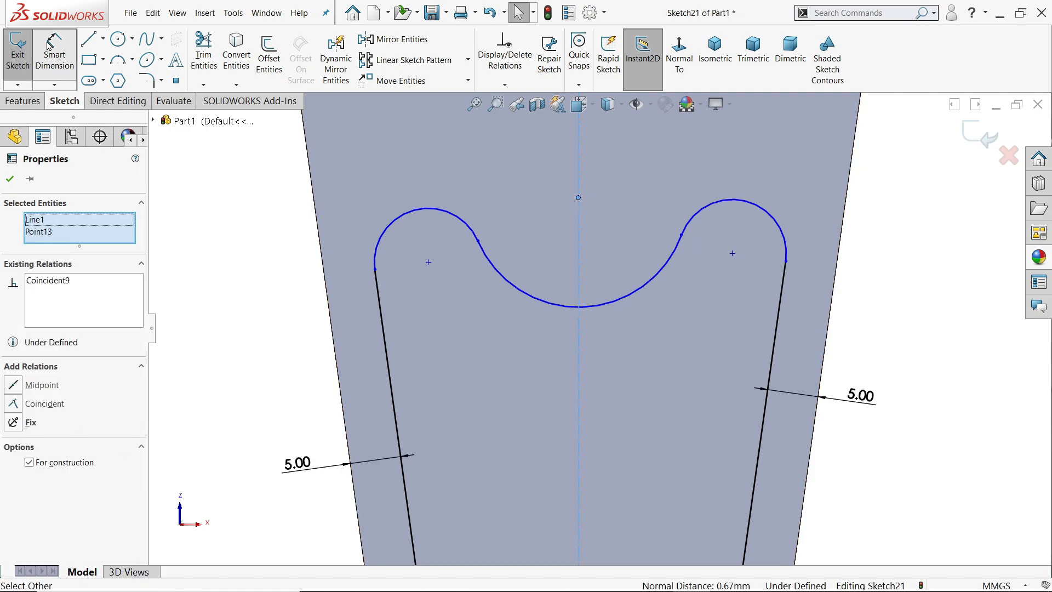
left_click(580, 198)
scroll(582, 247, "up", 5)
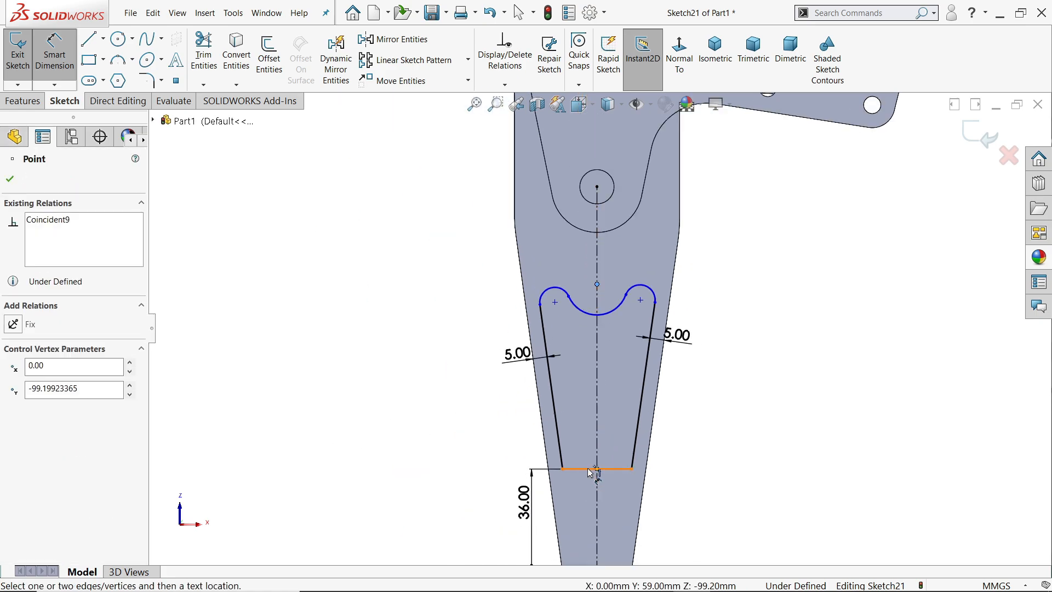
left_click(592, 470)
left_click(455, 378)
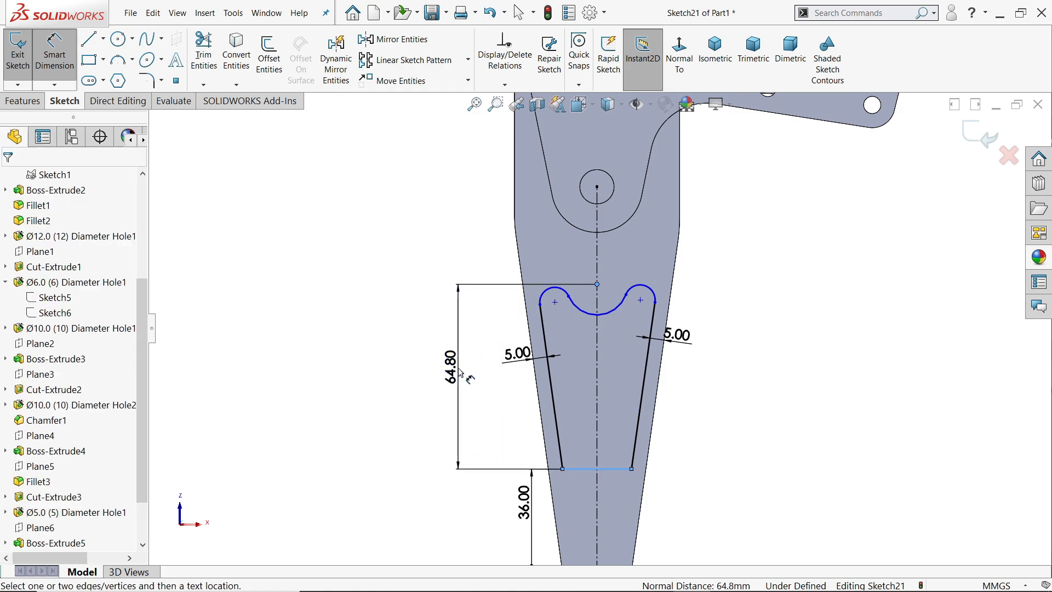
type("99")
key("Return")
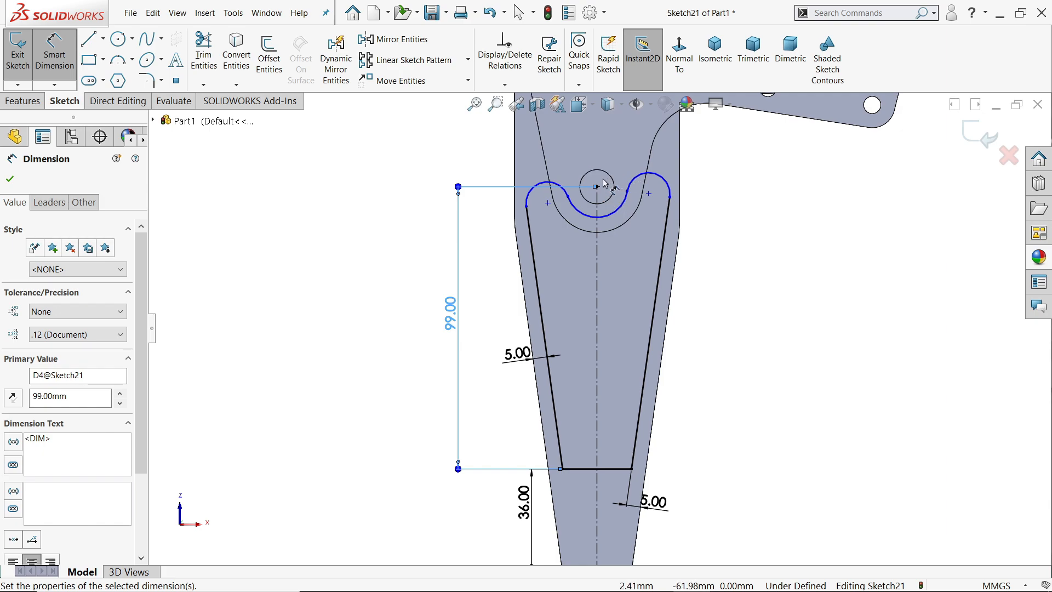
Dimension the radius of the outline's left outer arc as 8 mm
scroll(576, 207, "down", 3)
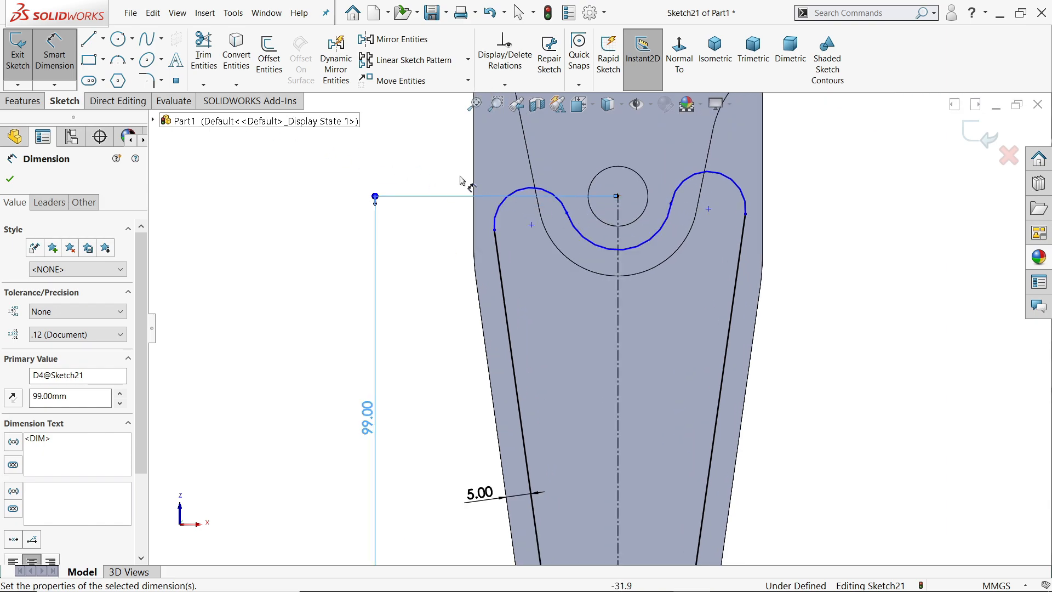
left_click(524, 193)
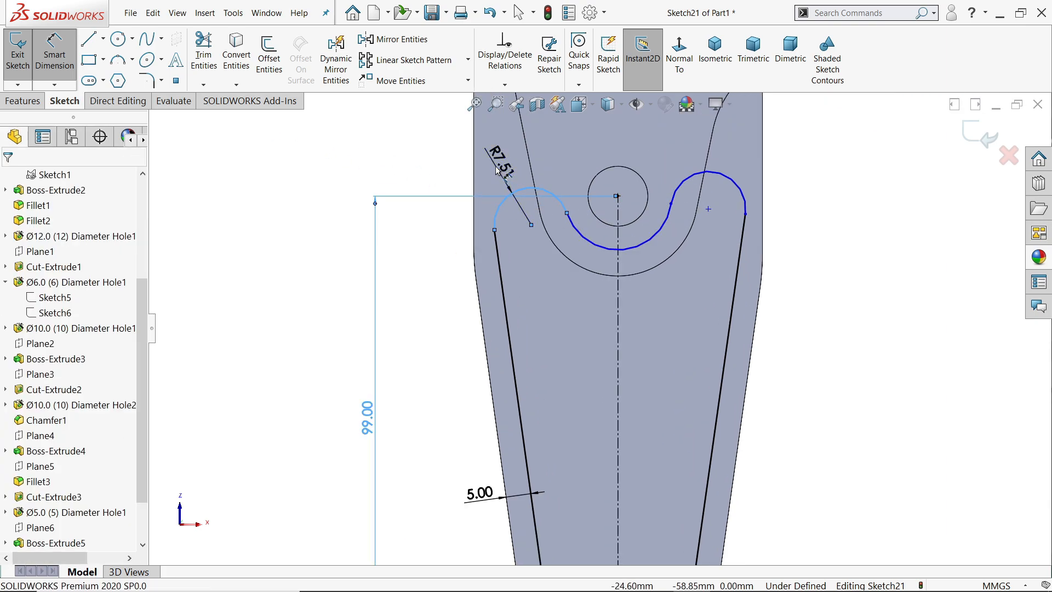
left_click(453, 156)
type("8")
left_click(428, 144)
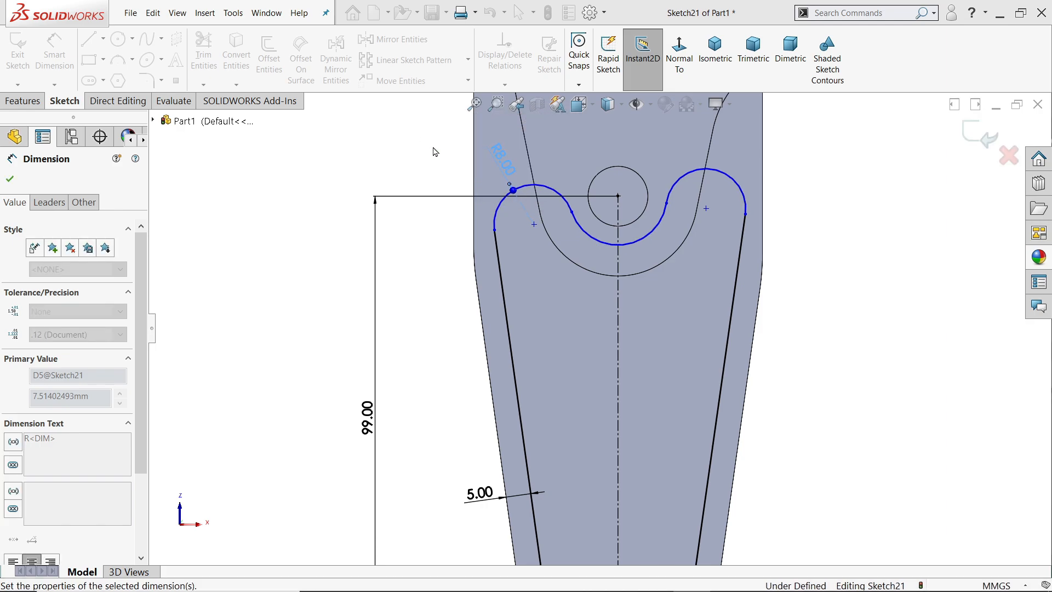
Dimension the radius of the outline's concave middle arc as 16 mm and finish dimensioning
left_click(595, 259)
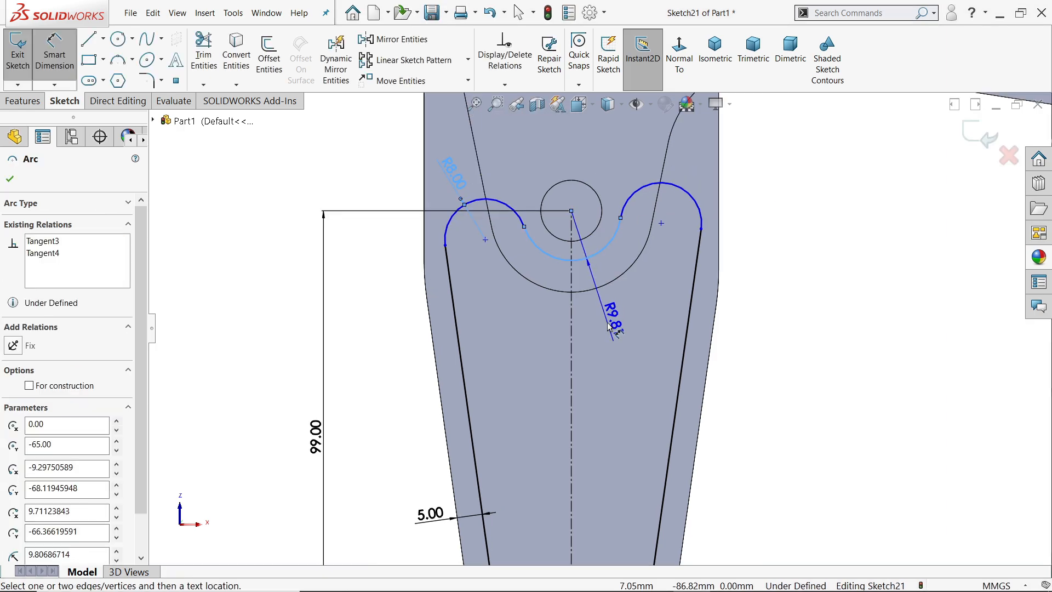
left_click(608, 307)
type("16")
key("Return")
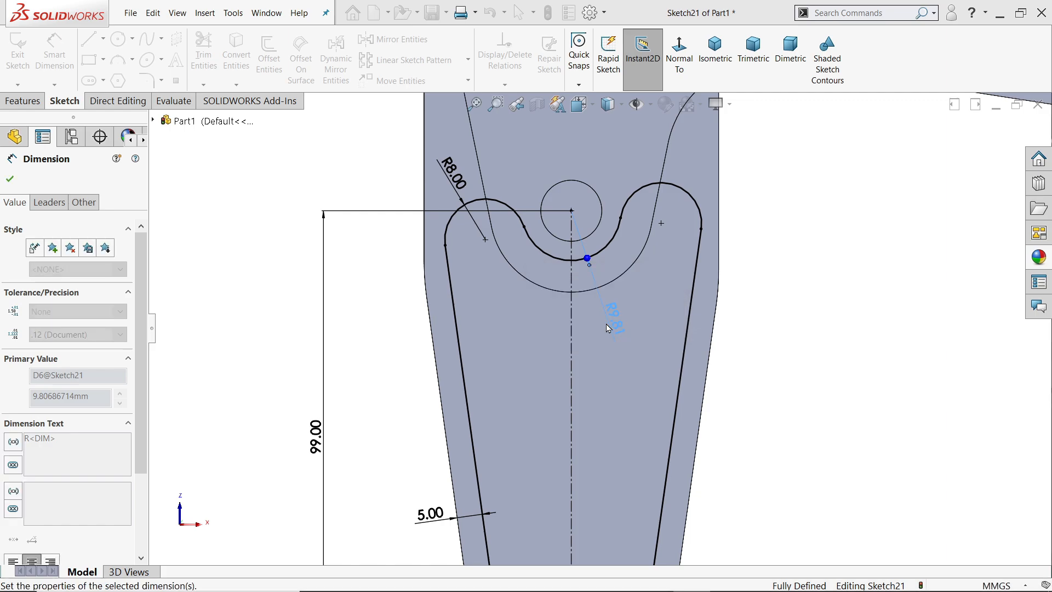
left_click(9, 180)
Try to move the right outer arc's endpoint down along the outline's right side
scroll(597, 329, "up", 4)
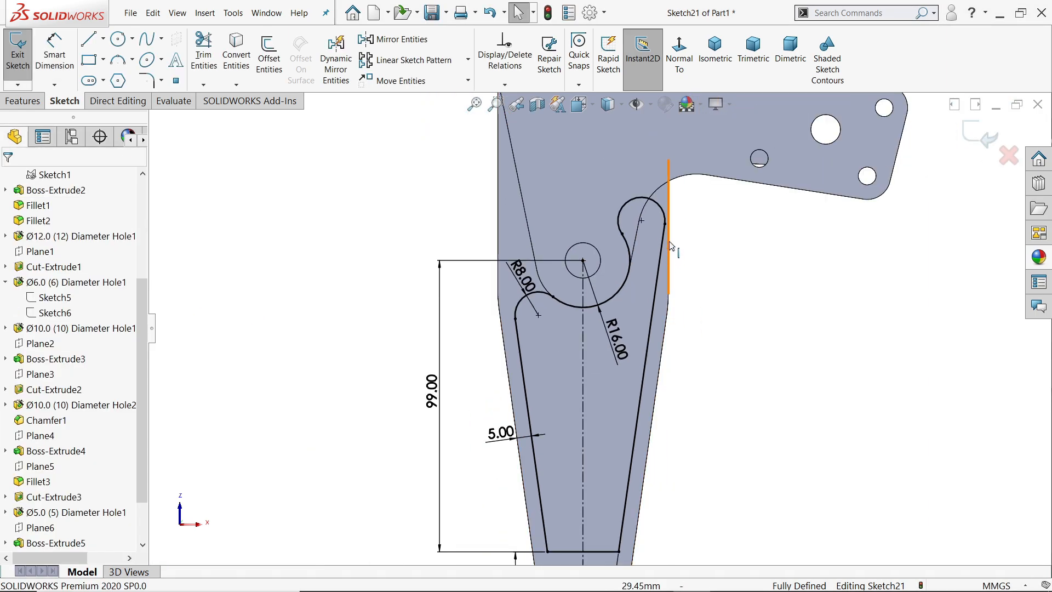
left_click_drag(665, 225, 660, 277)
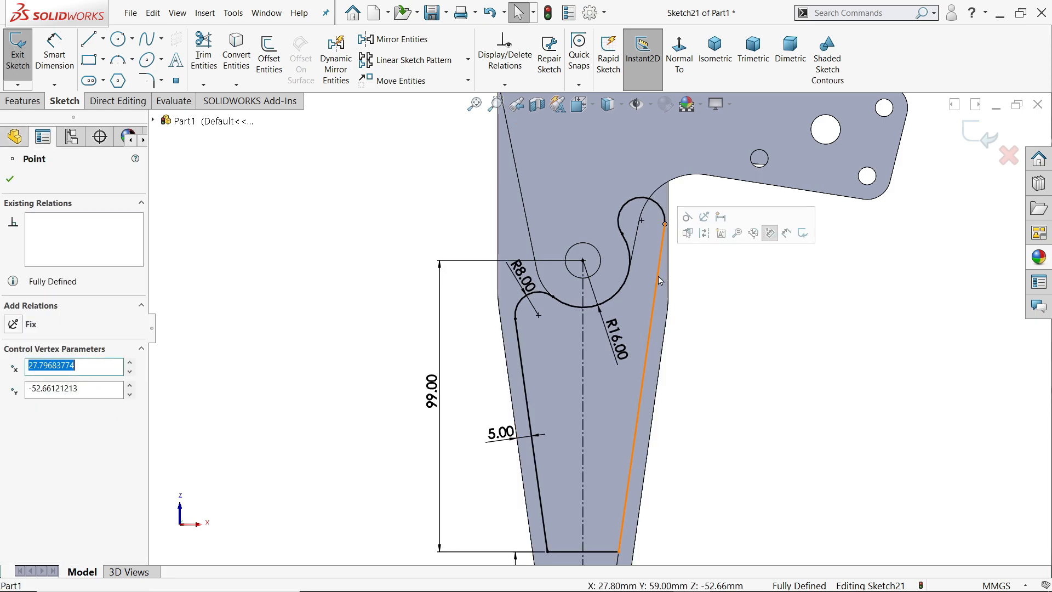
Delete the tangent relation between the R16 arc and the small right-hand arc, and pull their shared endpoint downward
scroll(654, 313, "down", 1)
left_click(612, 213)
key("Escape")
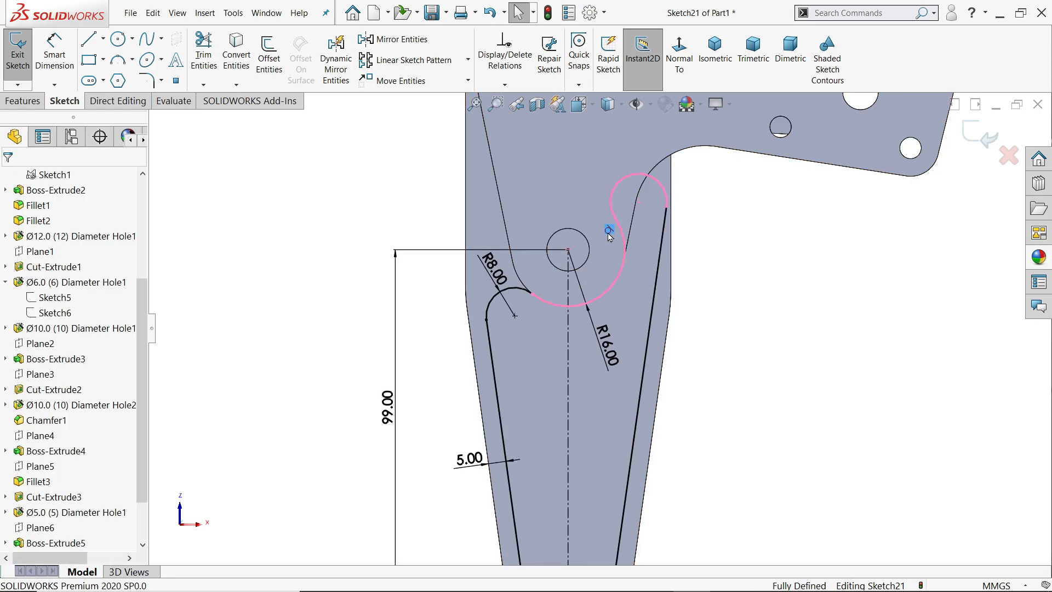
left_click(610, 234)
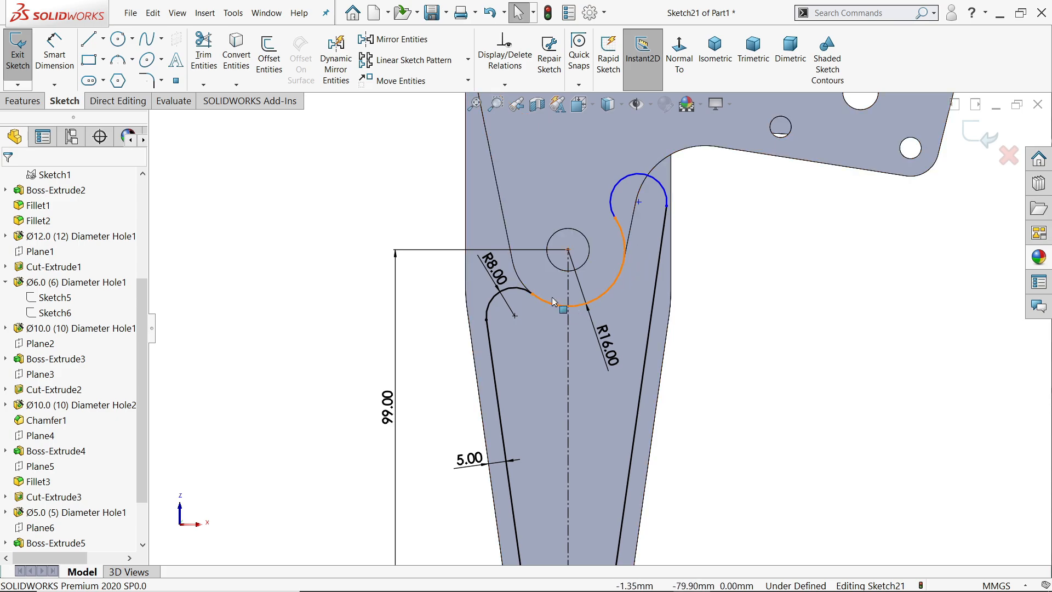
left_click(531, 296)
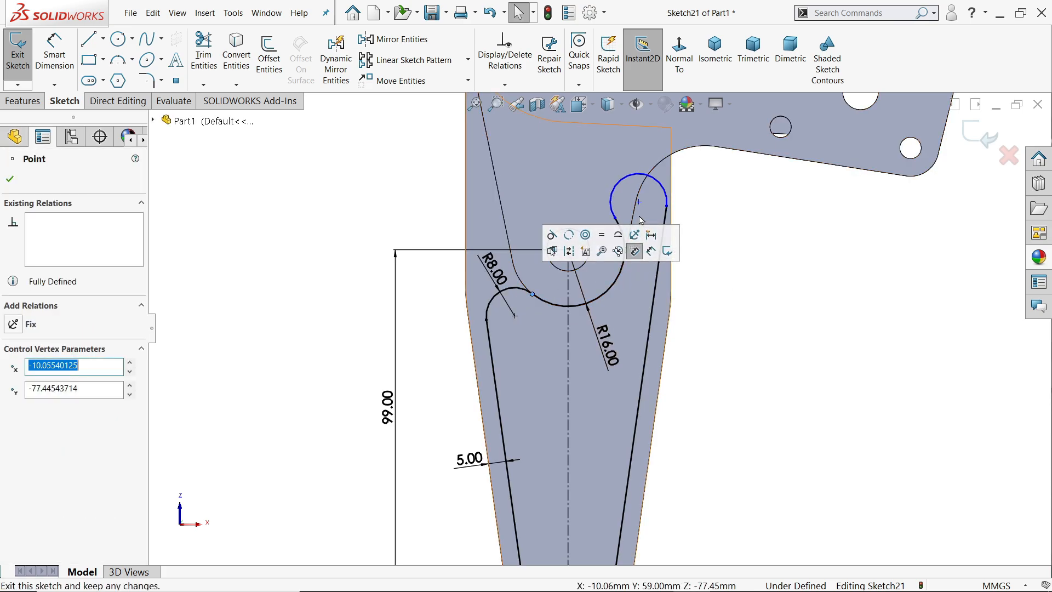
left_click_drag(614, 219, 621, 245)
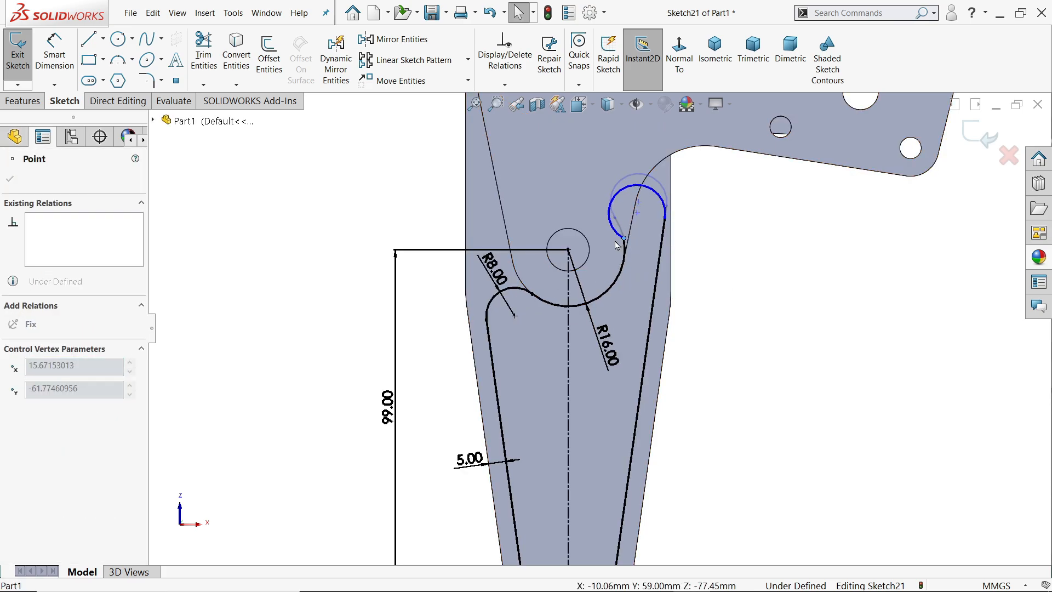
Delete the 16 mm radius arc below the hole and lower the right rounded corner level with the left one
left_click(608, 286)
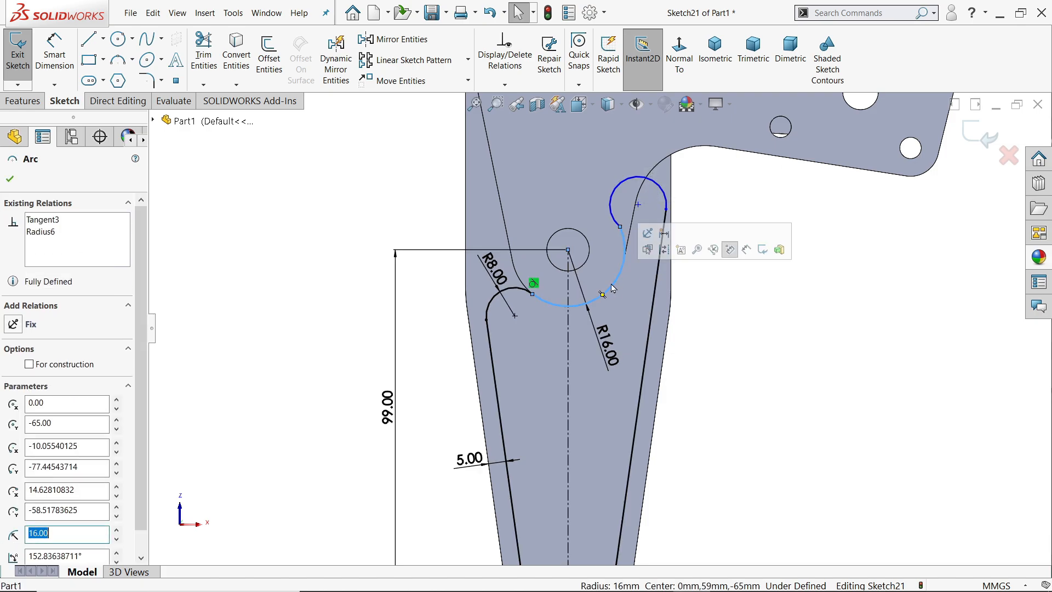
key("Delete")
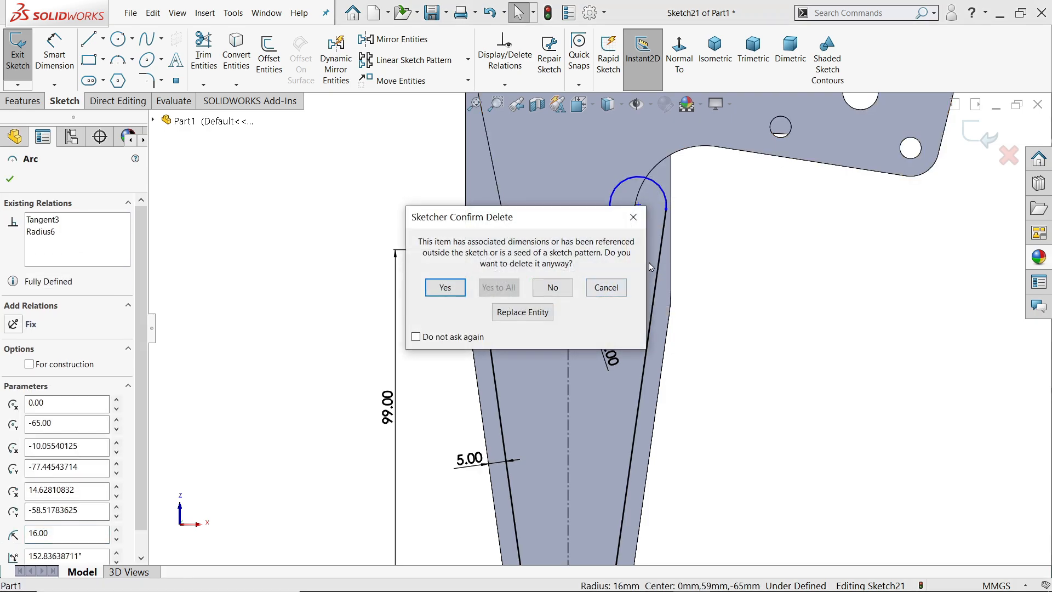
left_click(462, 287)
left_click_drag(667, 210, 657, 266)
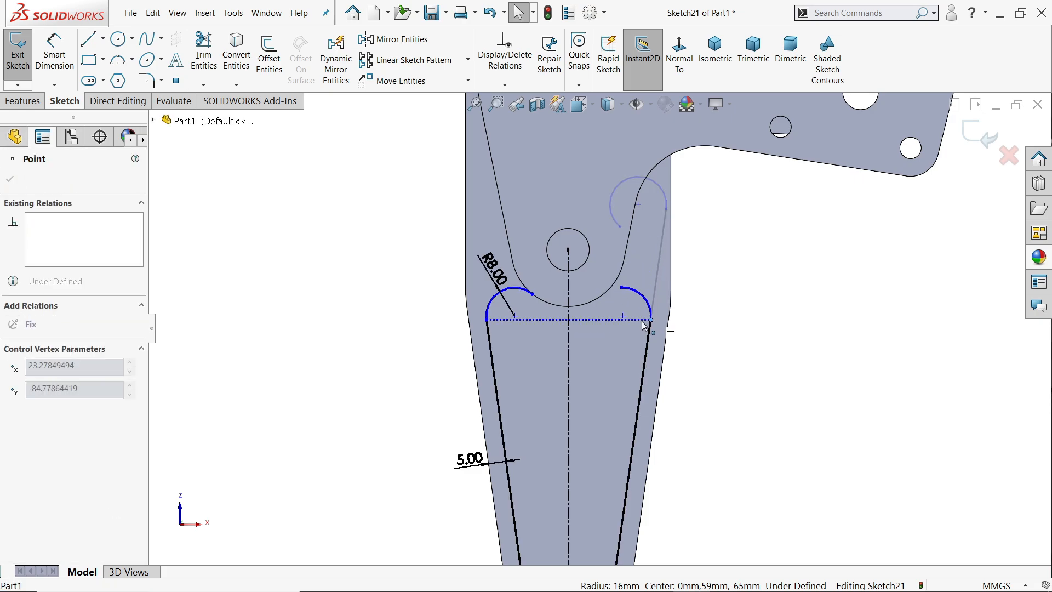
left_click_drag(646, 326, 645, 325)
Draw a downward-bulging three-point arc joining the inner ends of the two upper corner arcs
scroll(621, 286, "down", 2)
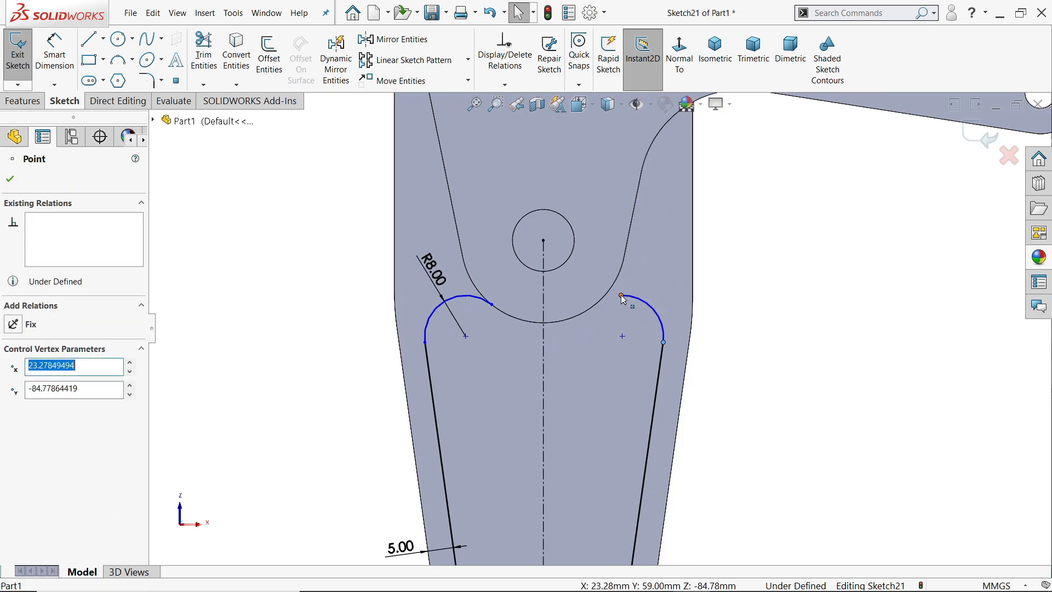
left_click(117, 60)
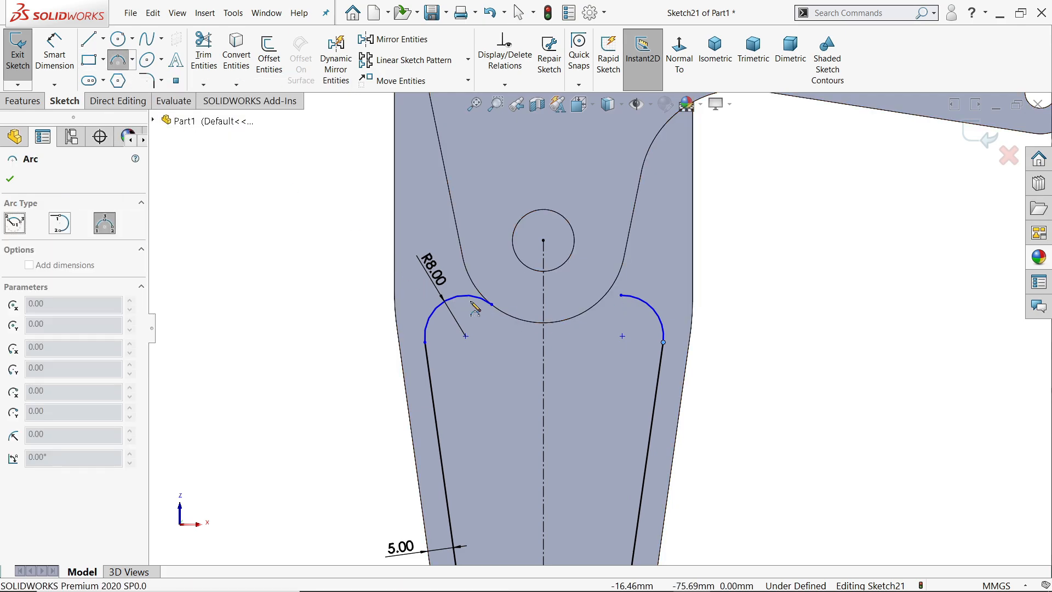
left_click(492, 305)
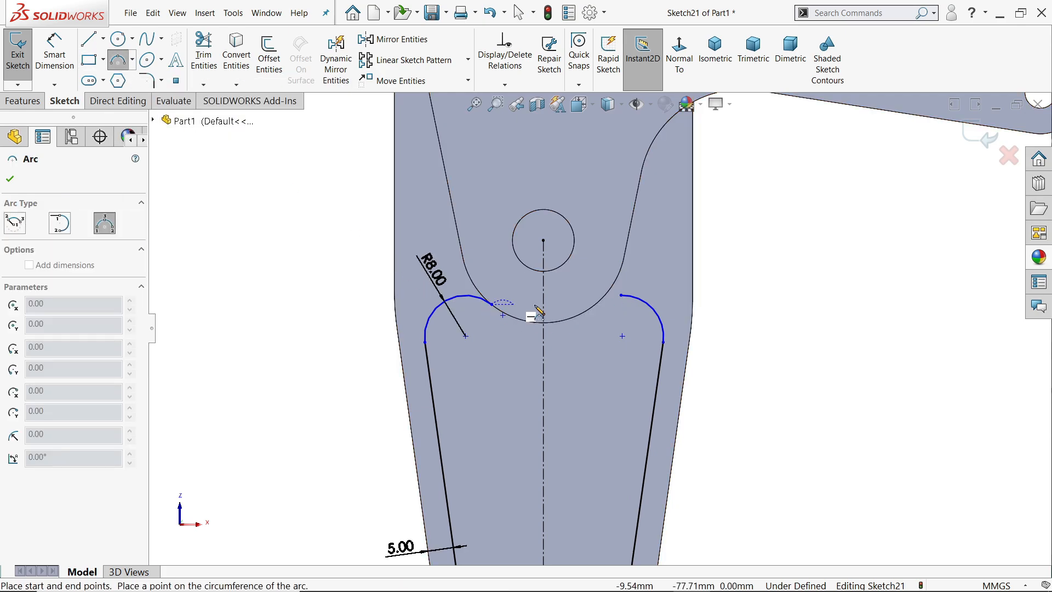
left_click(622, 296)
left_click(587, 343)
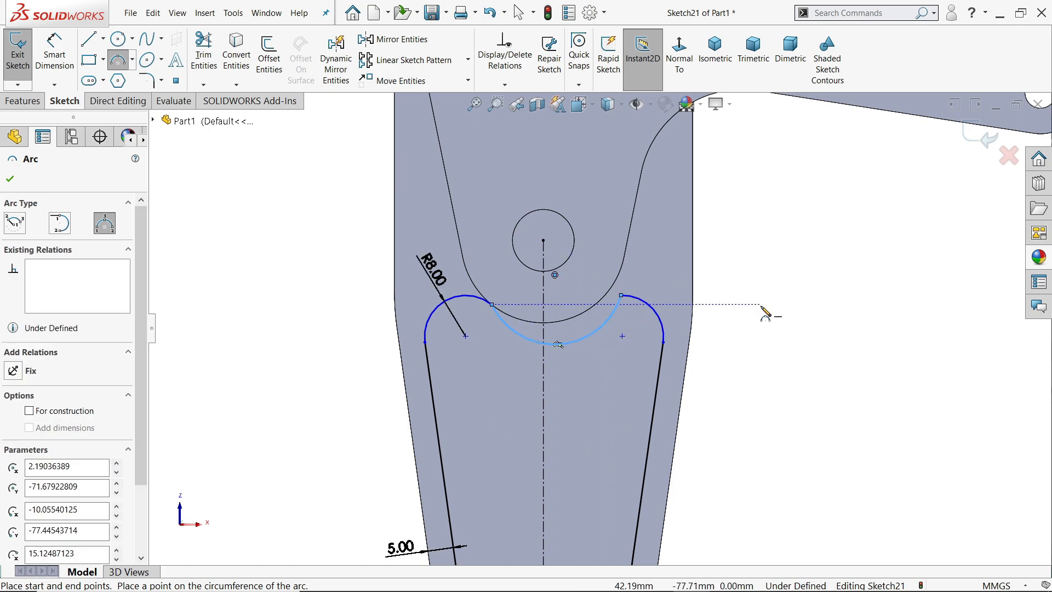
right_click(762, 271)
left_click(796, 312)
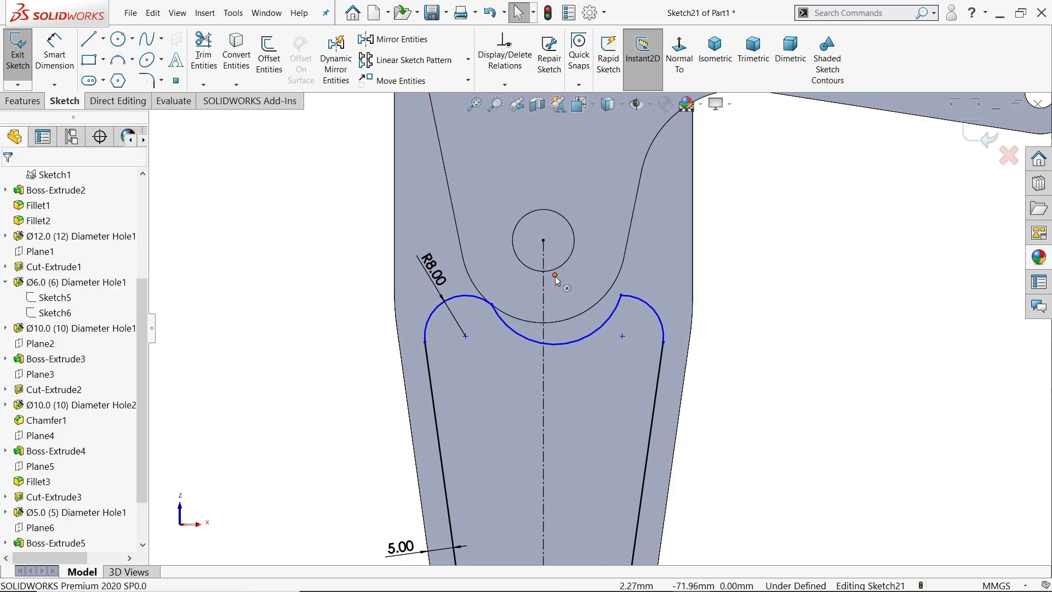
Merge the new arc's centre with the hole's centre point and make its right end tangent to the adjoining corner arc
left_click(555, 275)
left_click(544, 241, "ctrl")
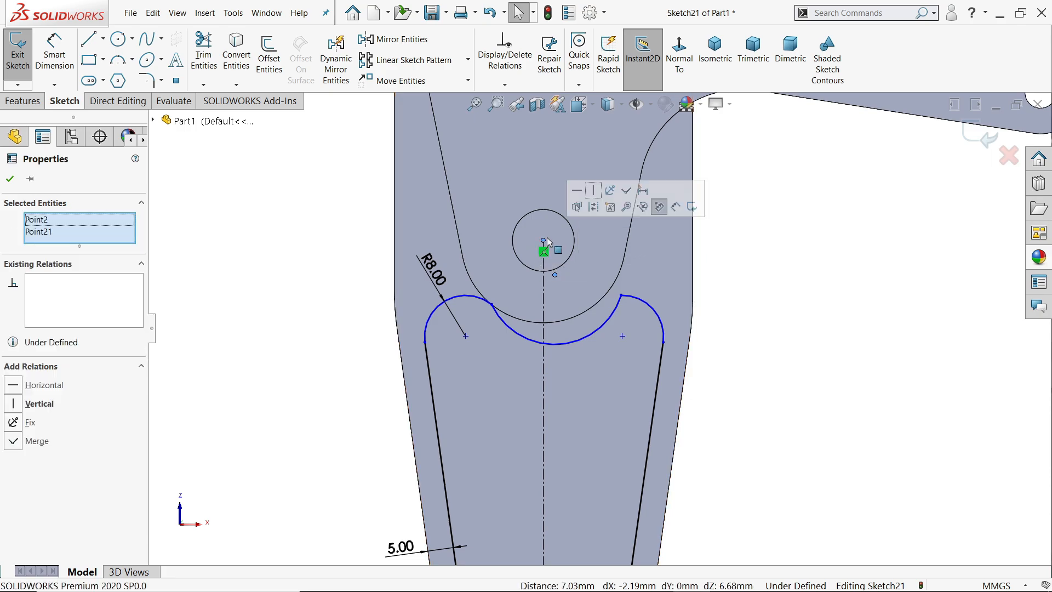
left_click(626, 190)
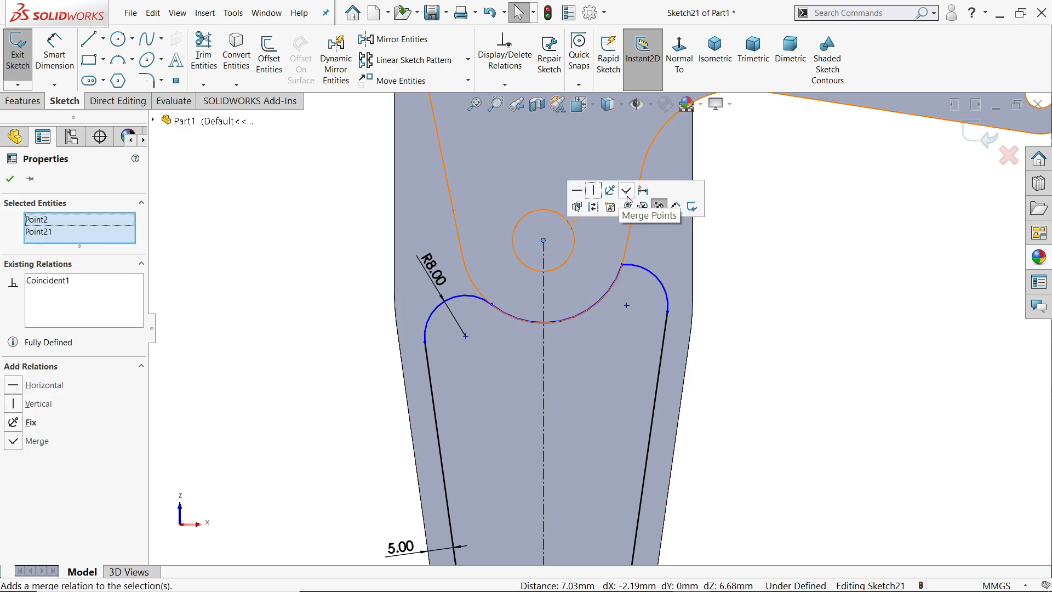
left_click(622, 265)
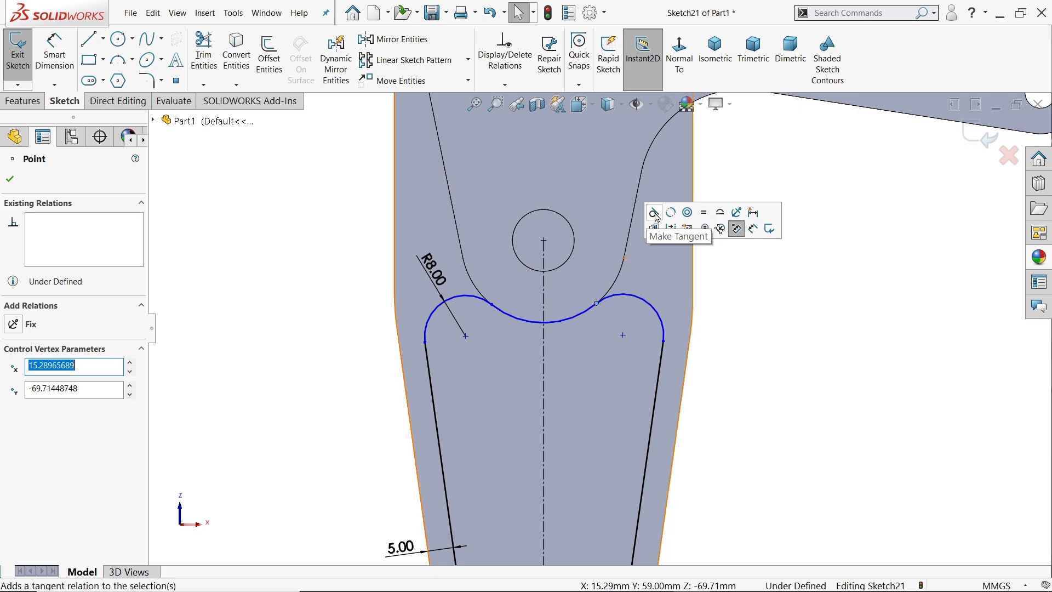
left_click(785, 298)
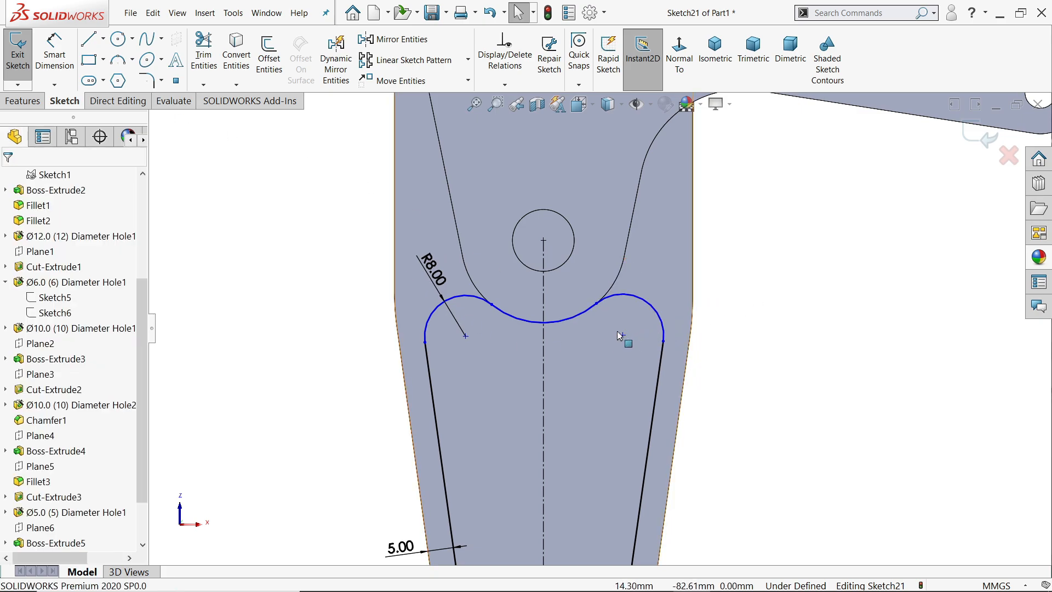
Dimension the radius of the arc below the hole as 16 mm
left_click(57, 56)
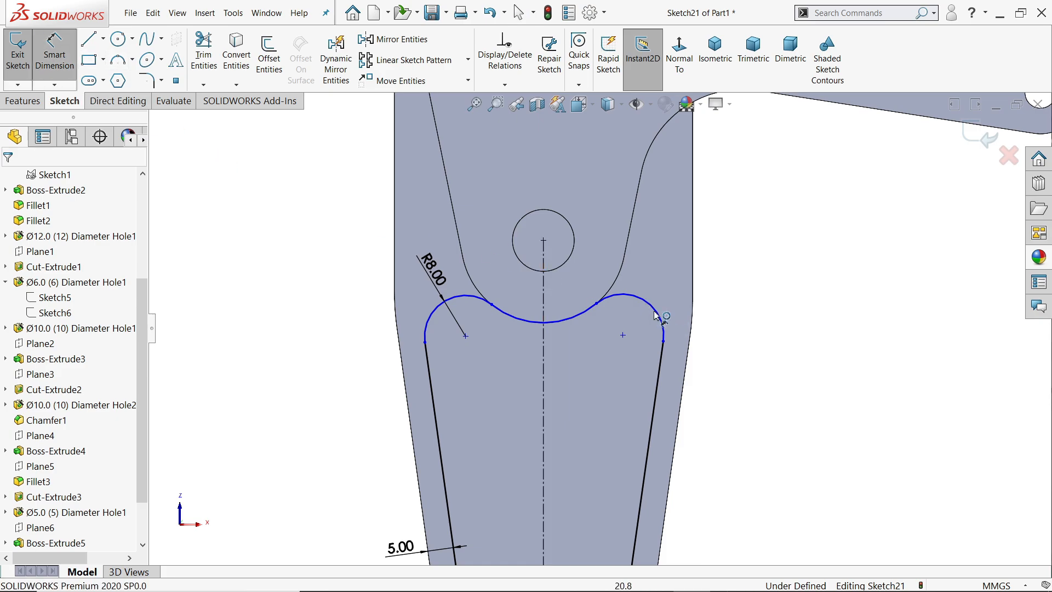
left_click(554, 326)
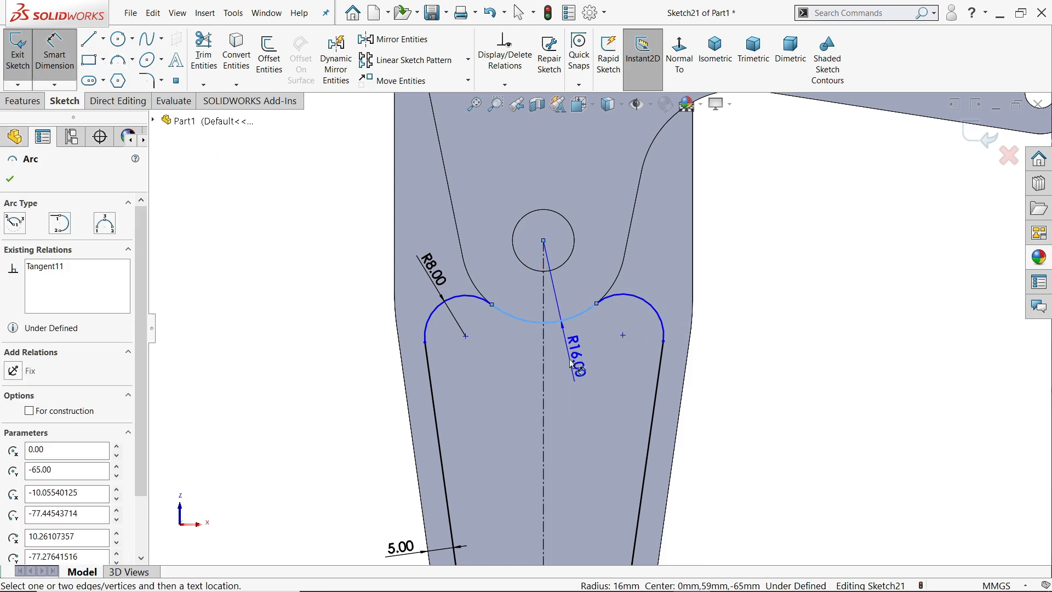
left_click(570, 359)
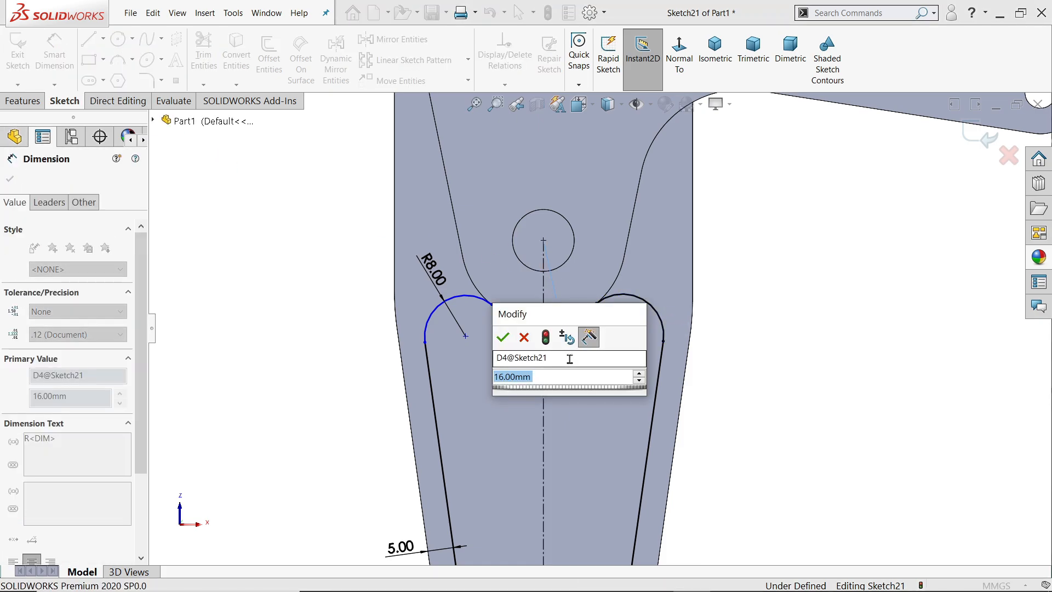
left_click(503, 339)
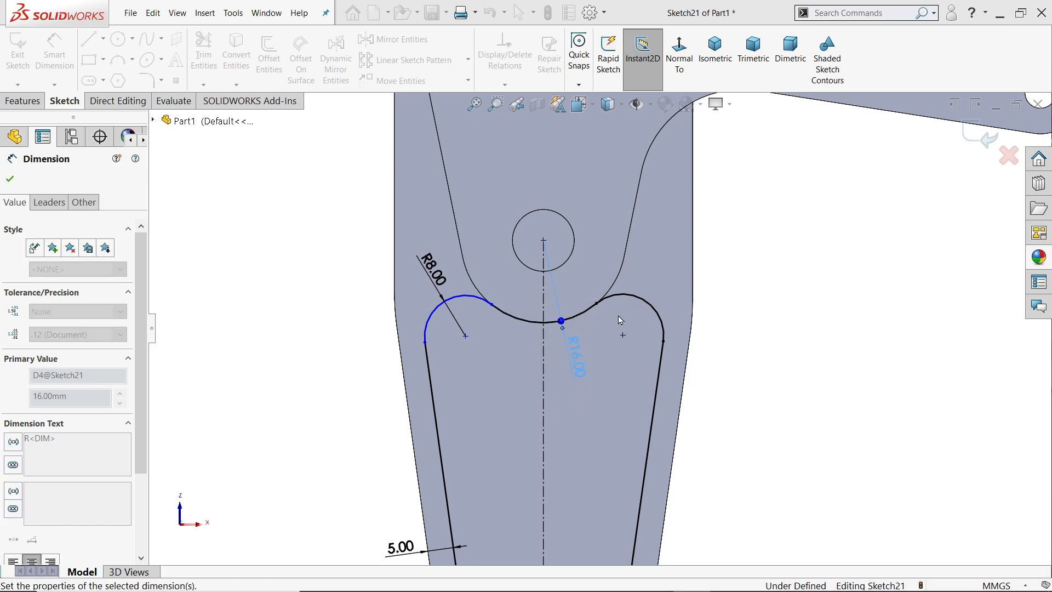
left_click(10, 180)
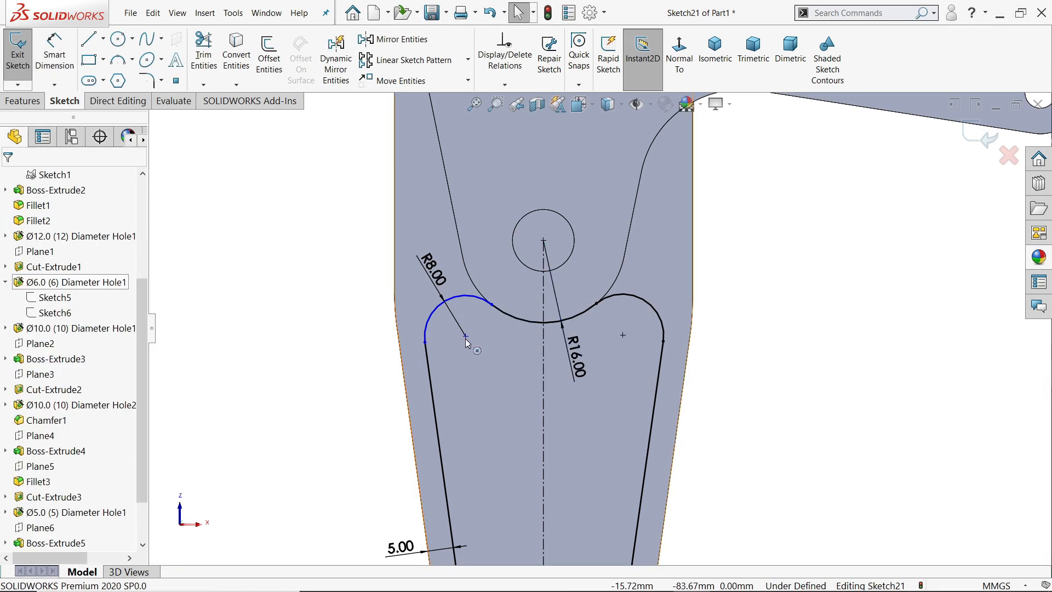
Make the 16 mm arc tangent to the R8 corner arc at their shared left endpoint
left_click(492, 308)
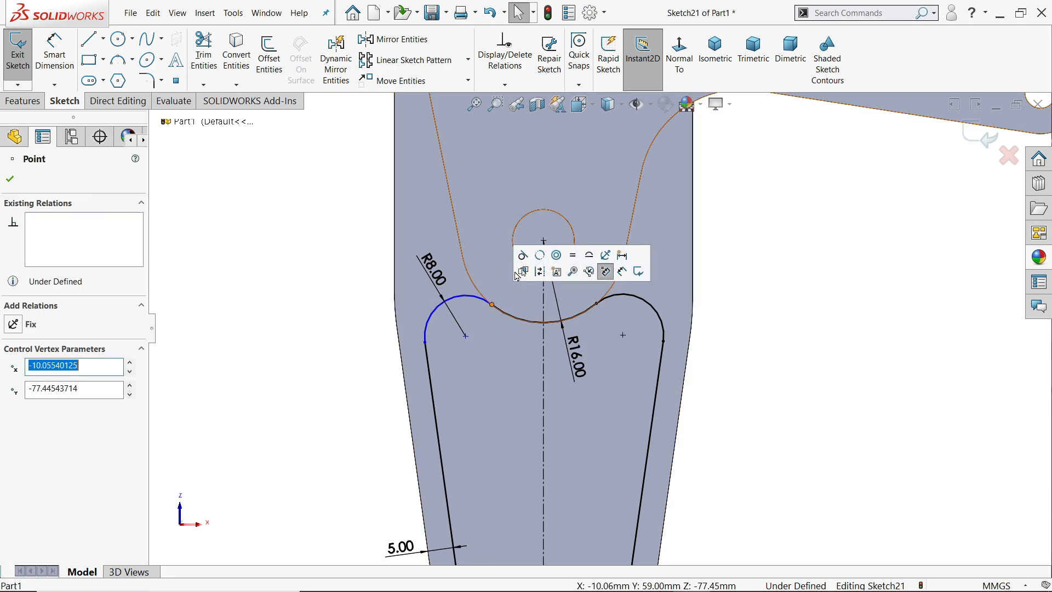
left_click(605, 272)
left_click(797, 314)
Round both lower corners of the tapered pocket profile with 8 mm sketch fillets
scroll(734, 348, "up", 6)
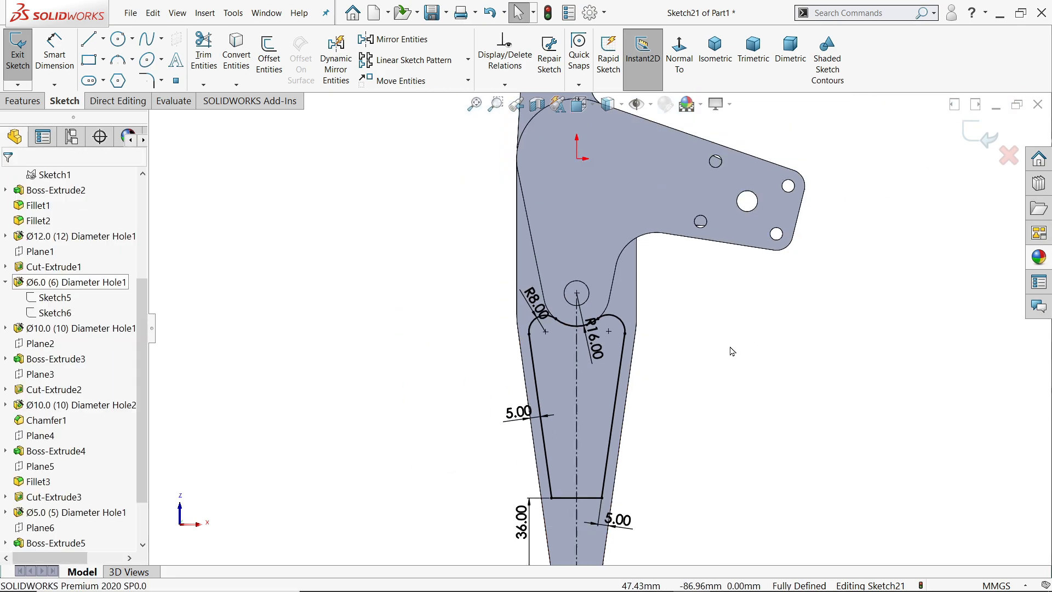
scroll(629, 418, "down", 3)
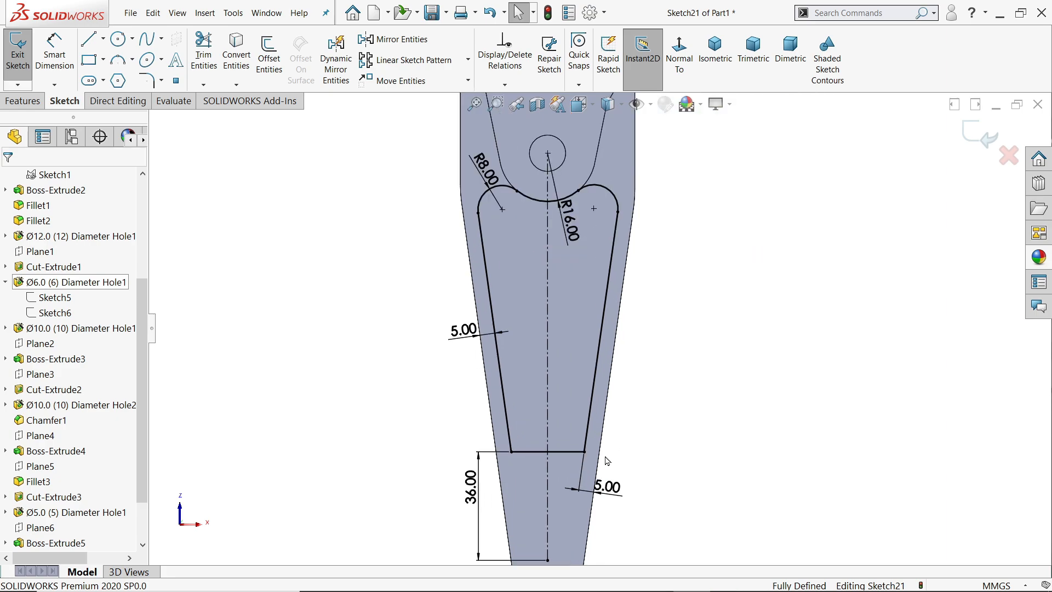
left_click(149, 80)
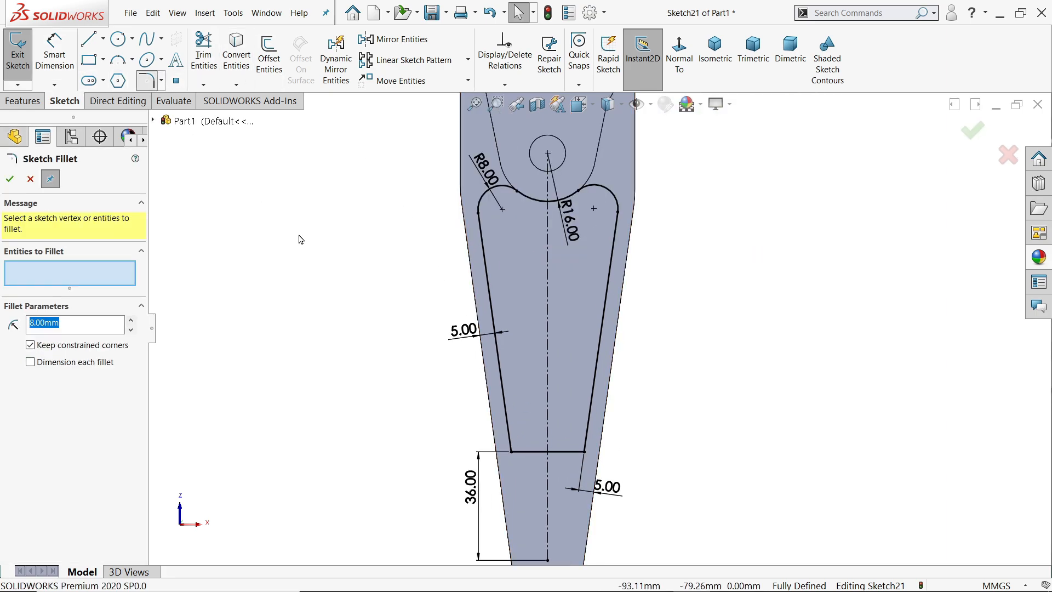
scroll(548, 453, "down", 4)
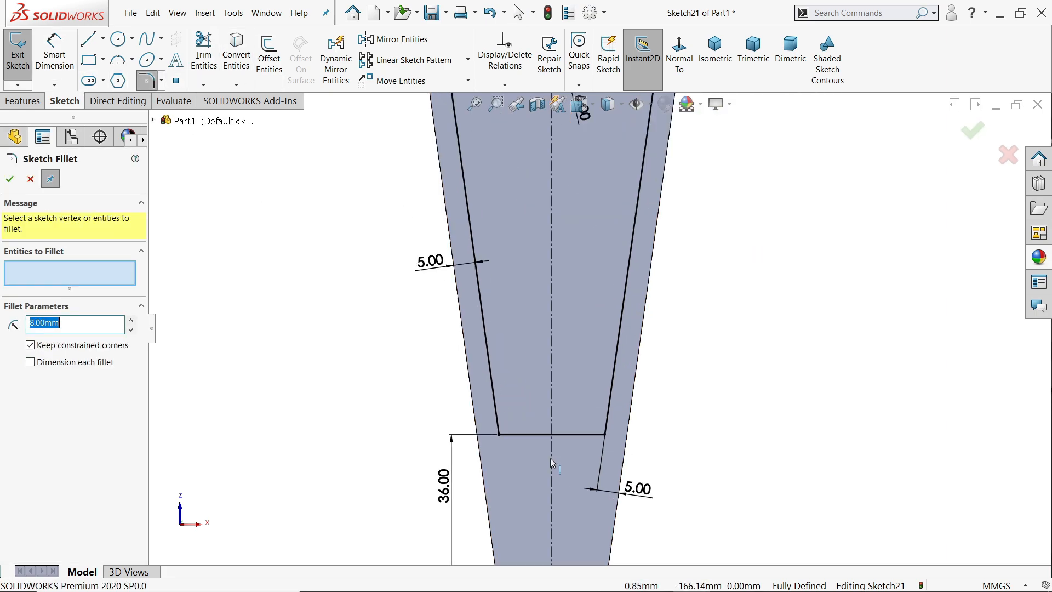
left_click(607, 430)
left_click(476, 427)
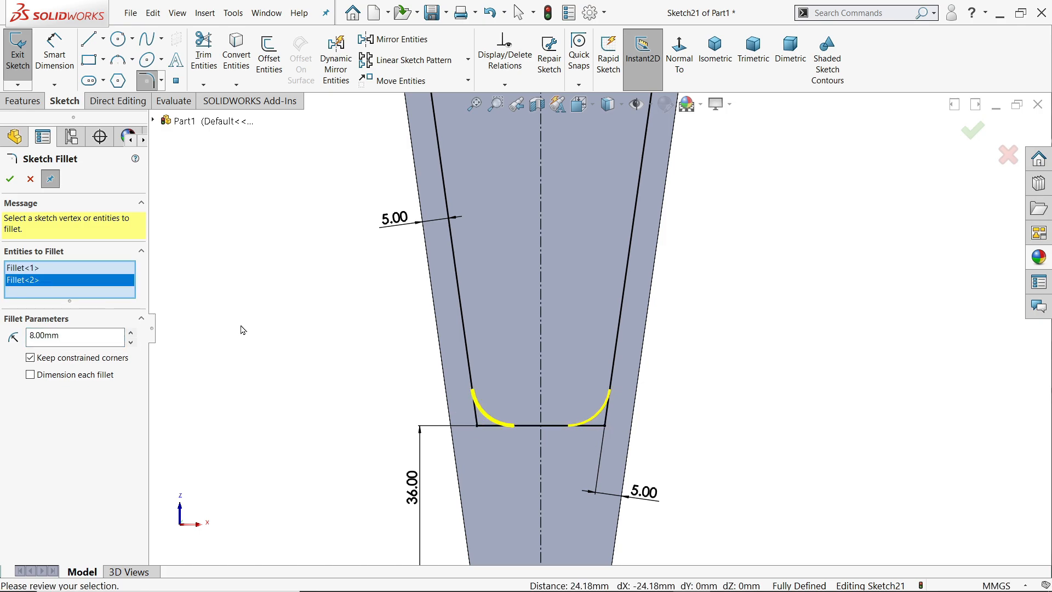
left_click(9, 178)
scroll(418, 244, "up", 5)
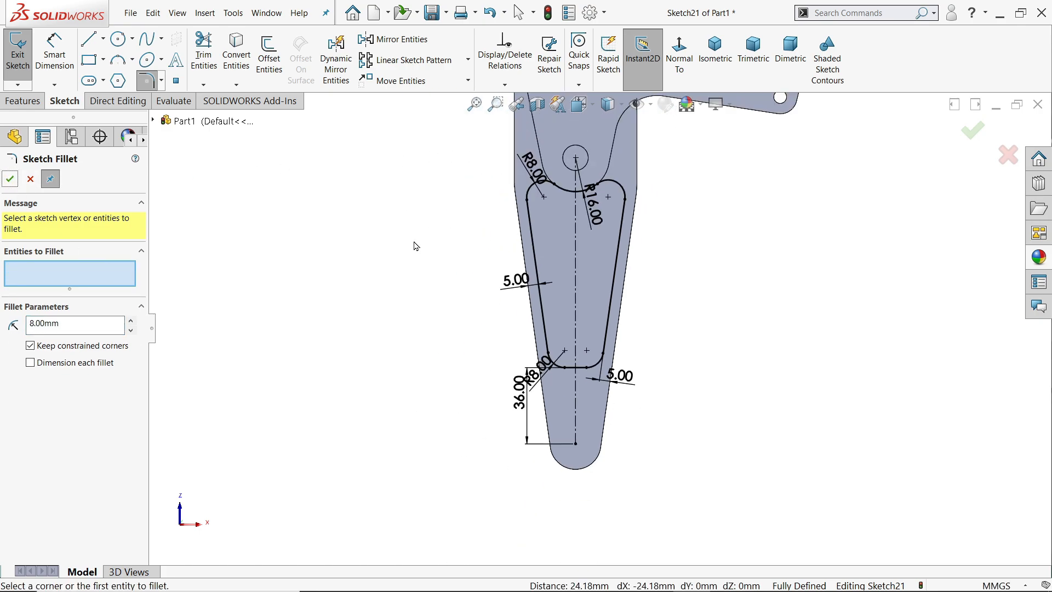
left_click(22, 101)
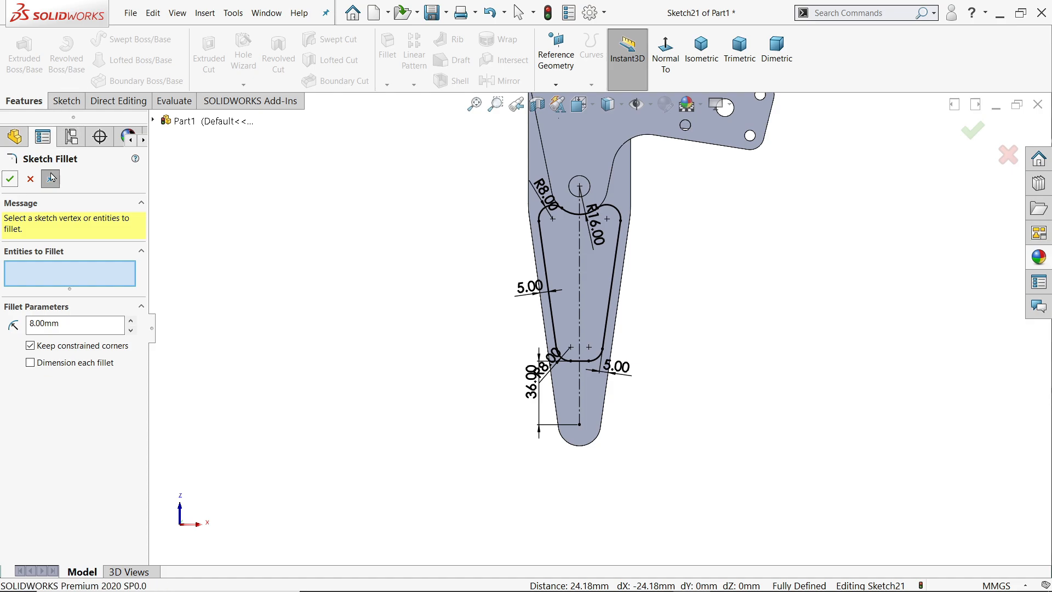
left_click(31, 178)
Cut-extrude the tapered profile blind to a depth of (30-9)/2 mm and show the part in isometric view
left_click(209, 55)
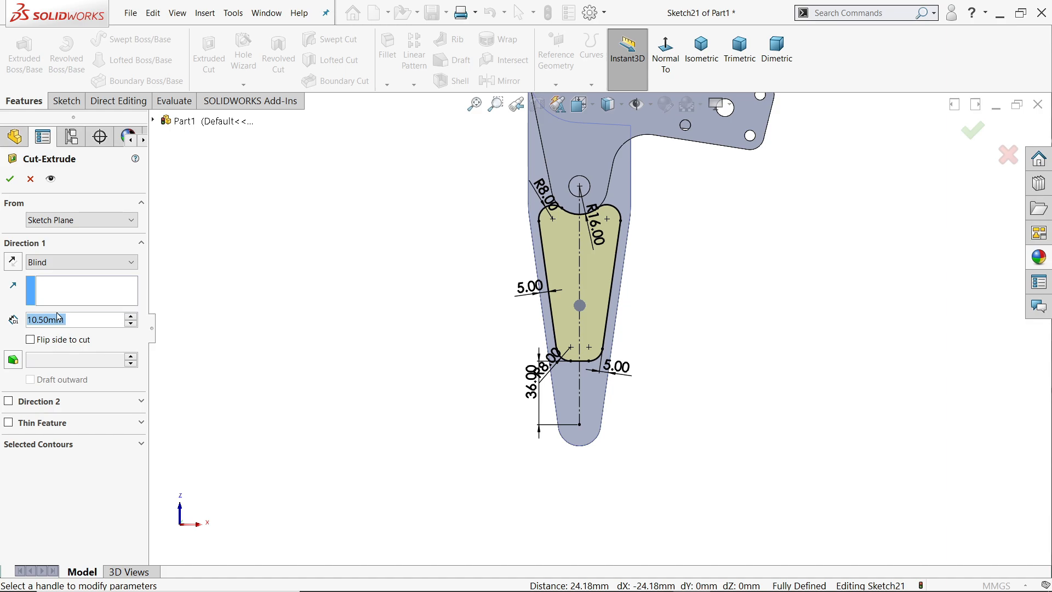
type("(30-9")
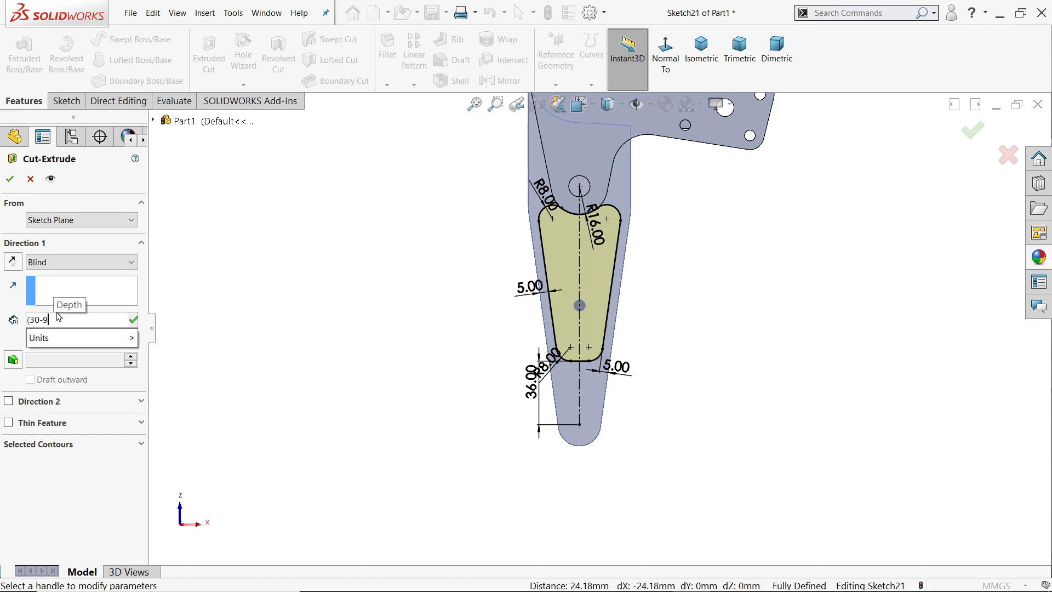
type(")/2")
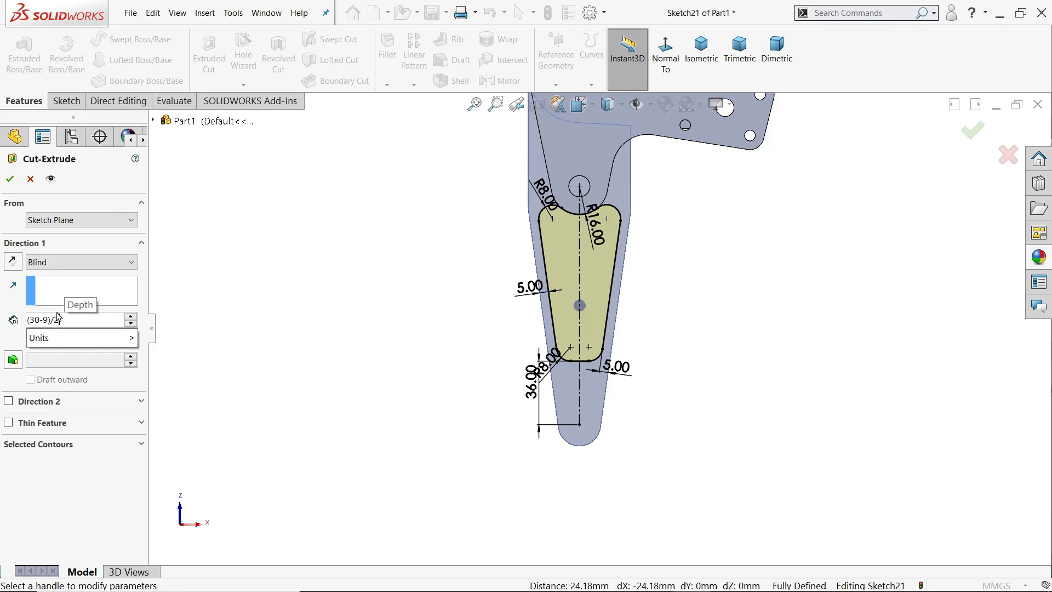
key("Return")
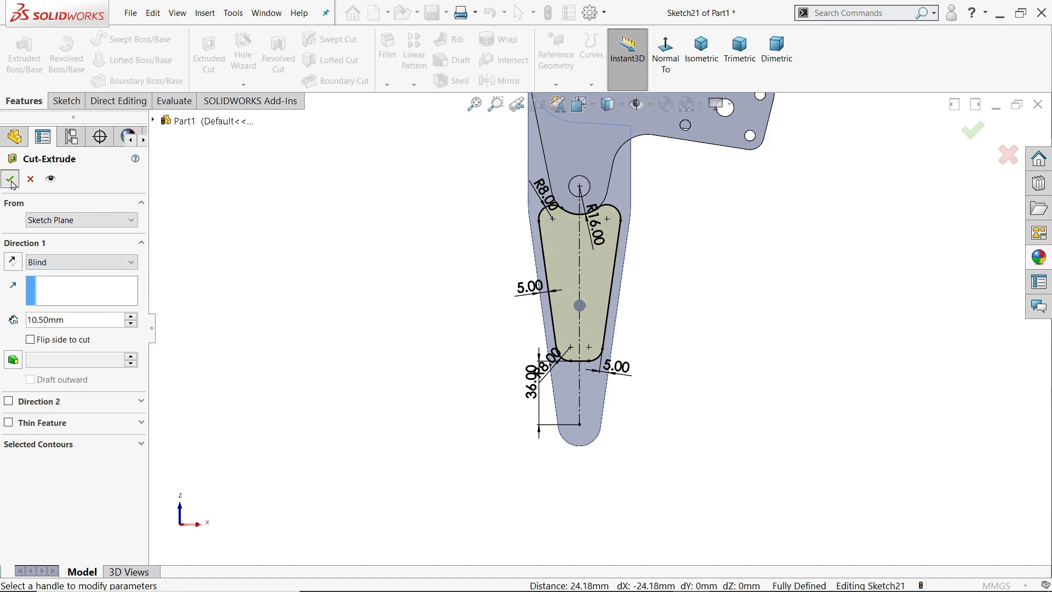
left_click(10, 179)
left_click(702, 50)
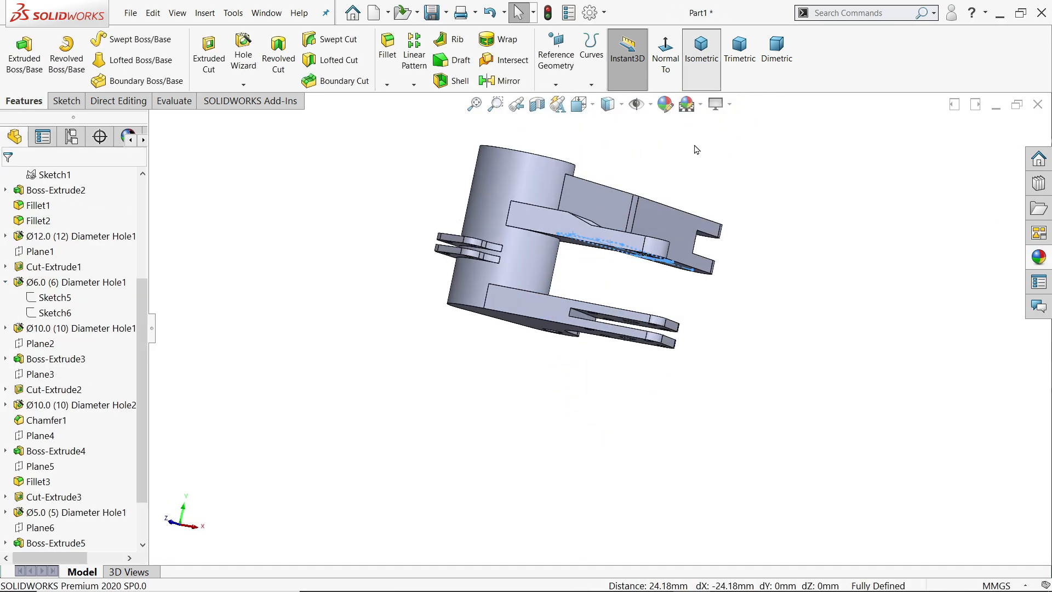
middle_click_drag(697, 150, 650, 331)
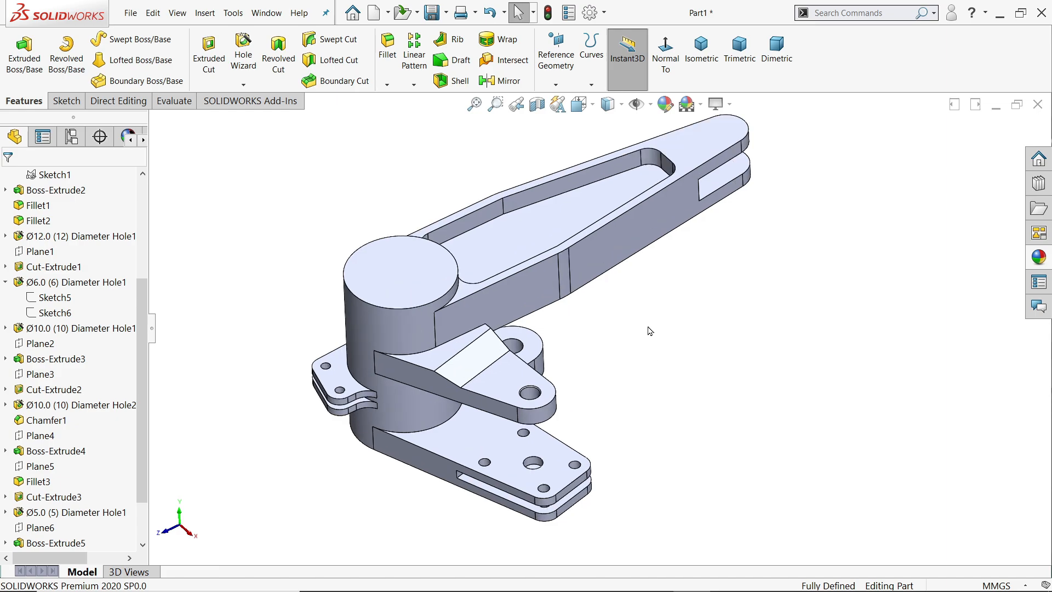
Set up a Hole Wizard hole with DIN drill size Ø3.5 and an Up To Next end condition
scroll(650, 331, "up", 2)
scroll(578, 242, "down", 3)
scroll(603, 299, "down", 2)
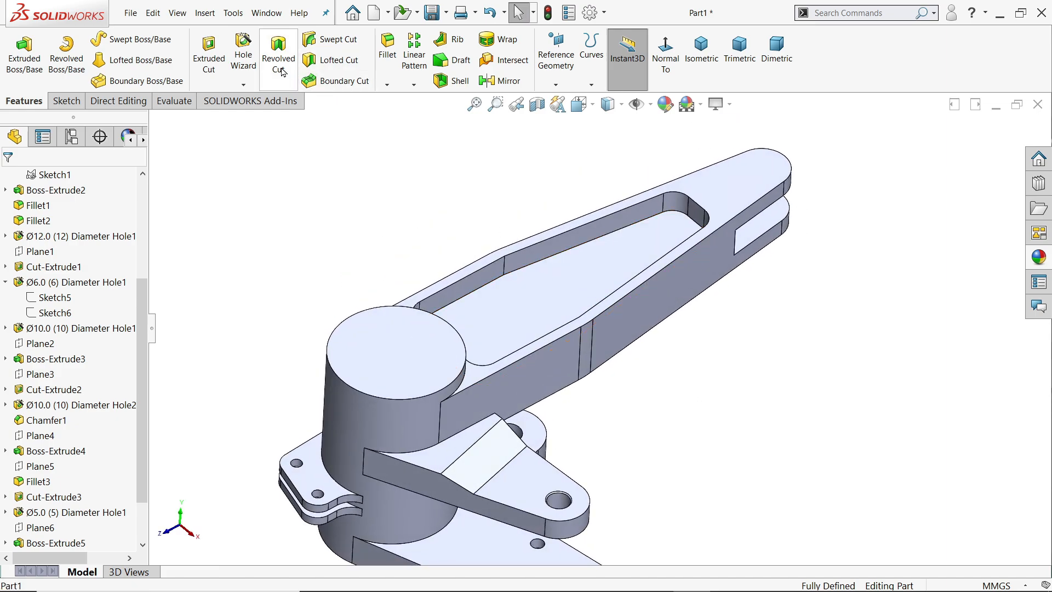
left_click(244, 44)
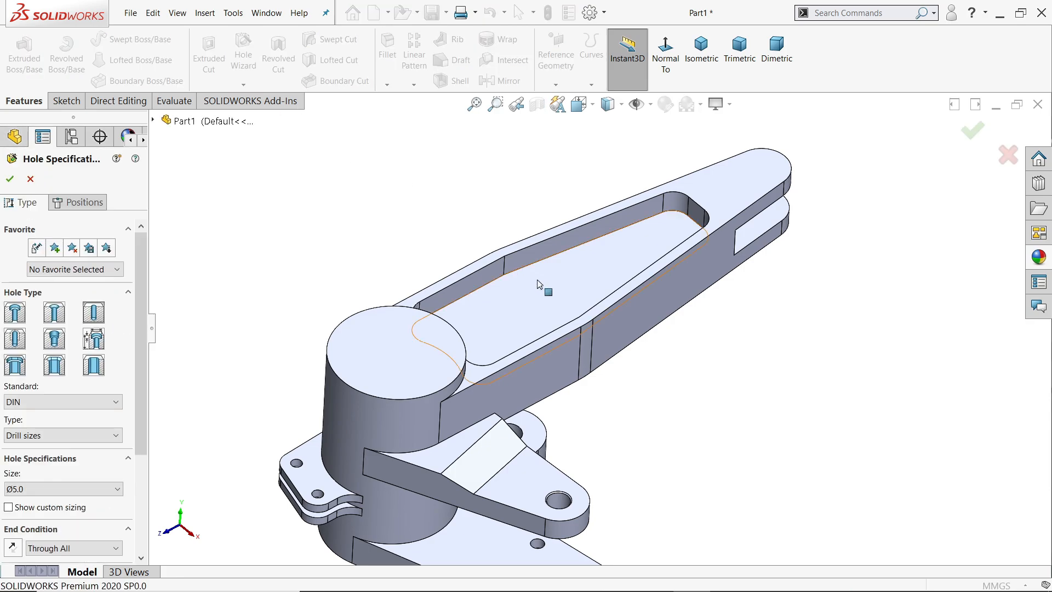
left_click(29, 491)
scroll(36, 417, "up", 15)
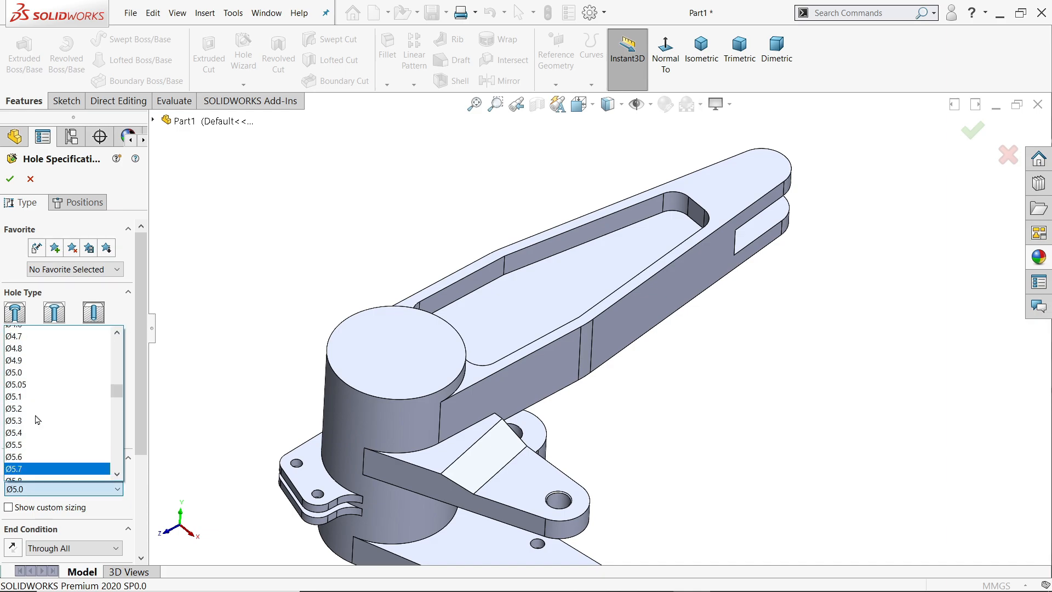
scroll(36, 417, "down", 5)
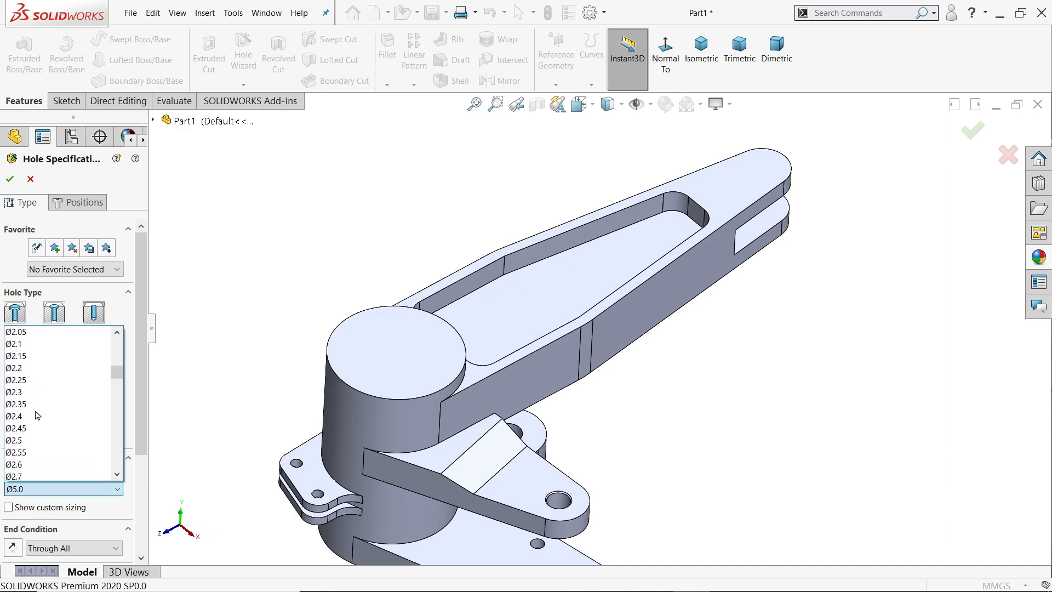
scroll(36, 425, "down", 4)
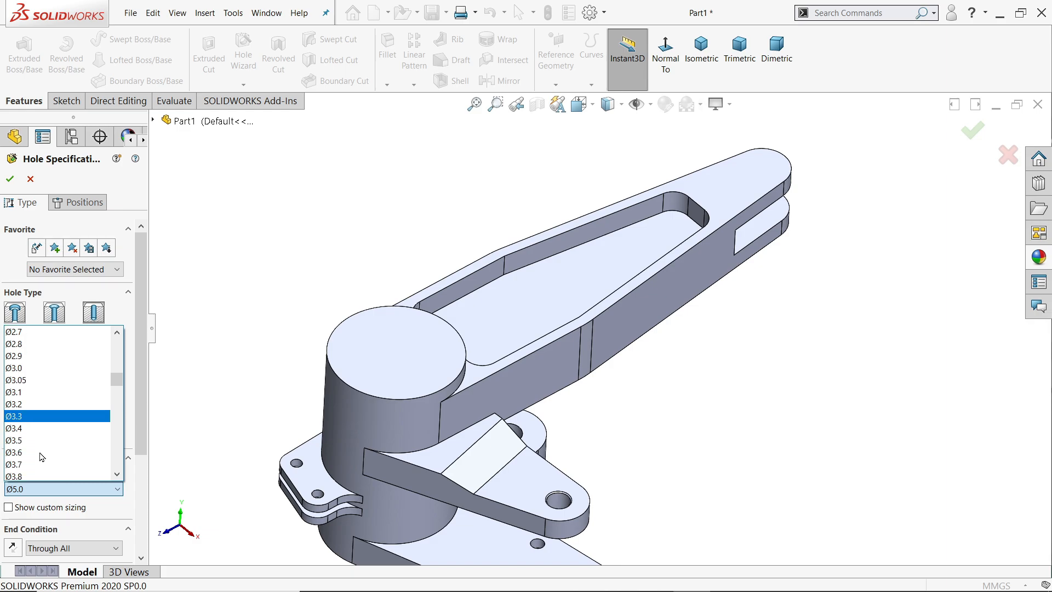
left_click(38, 439)
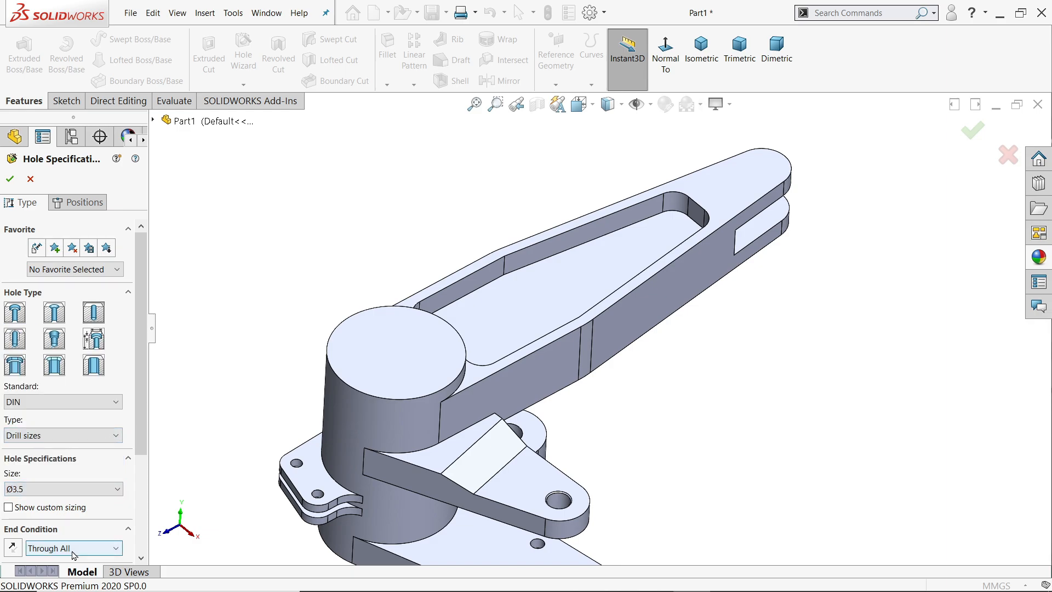
scroll(123, 441, "down", 3)
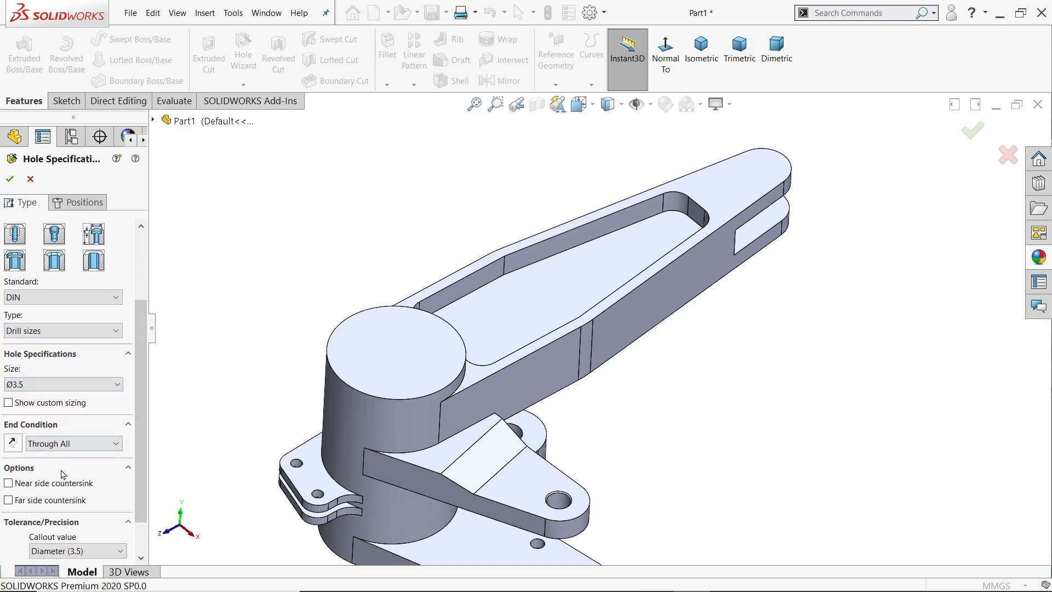
left_click(61, 443)
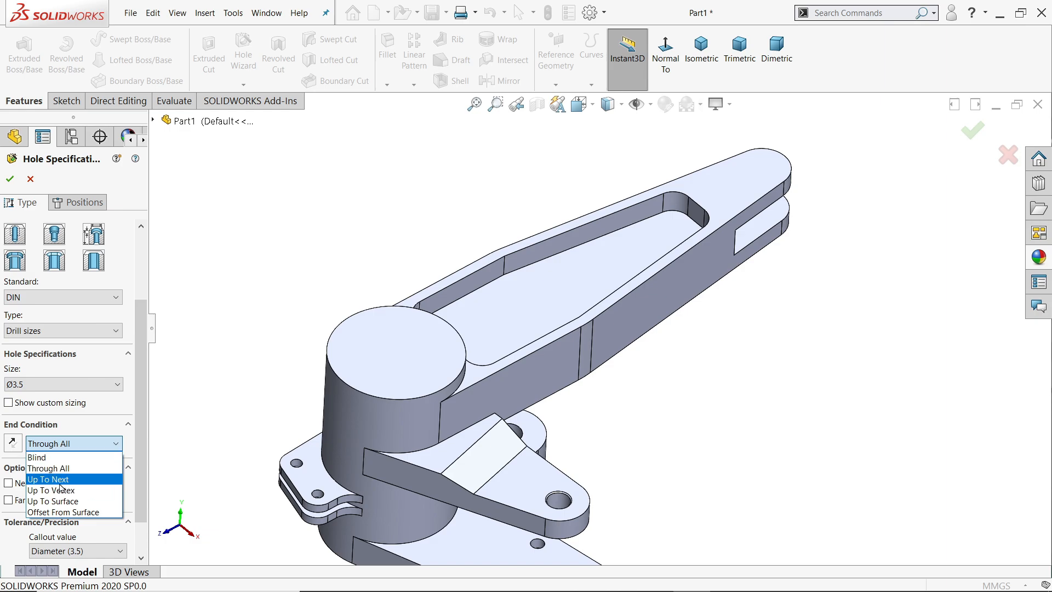
left_click(62, 480)
Place two hole centres one above the other along the middle of the long arm's pocket floor
left_click(91, 203)
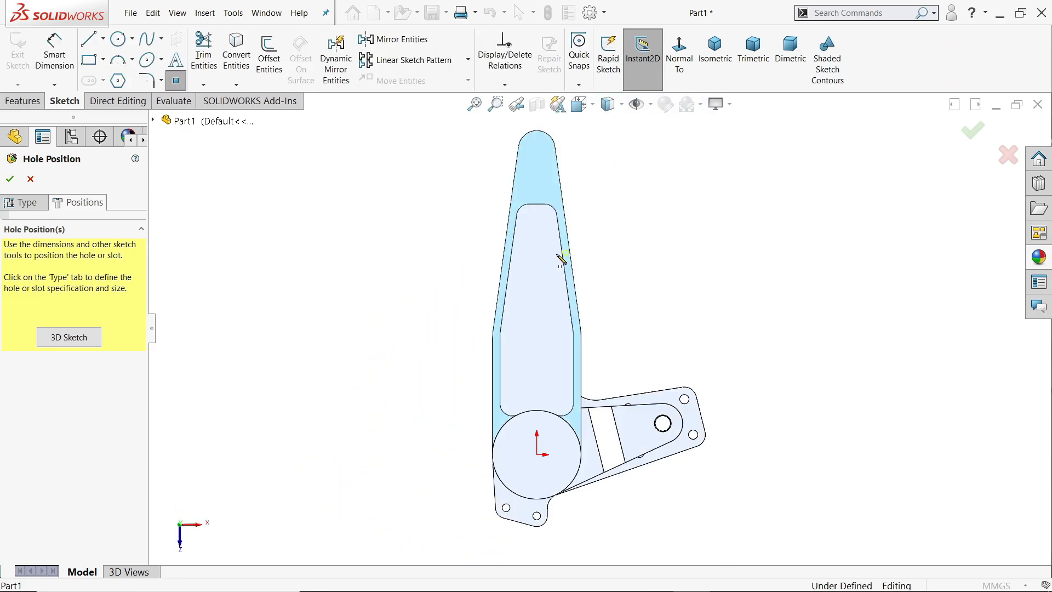
scroll(558, 258, "down", 5)
left_click(541, 262)
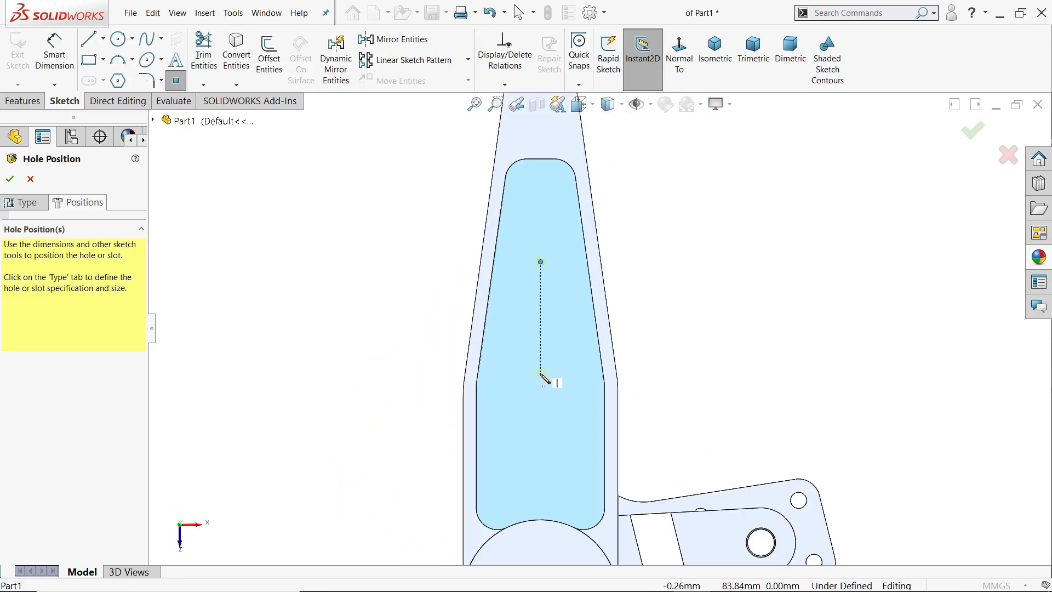
left_click(540, 373)
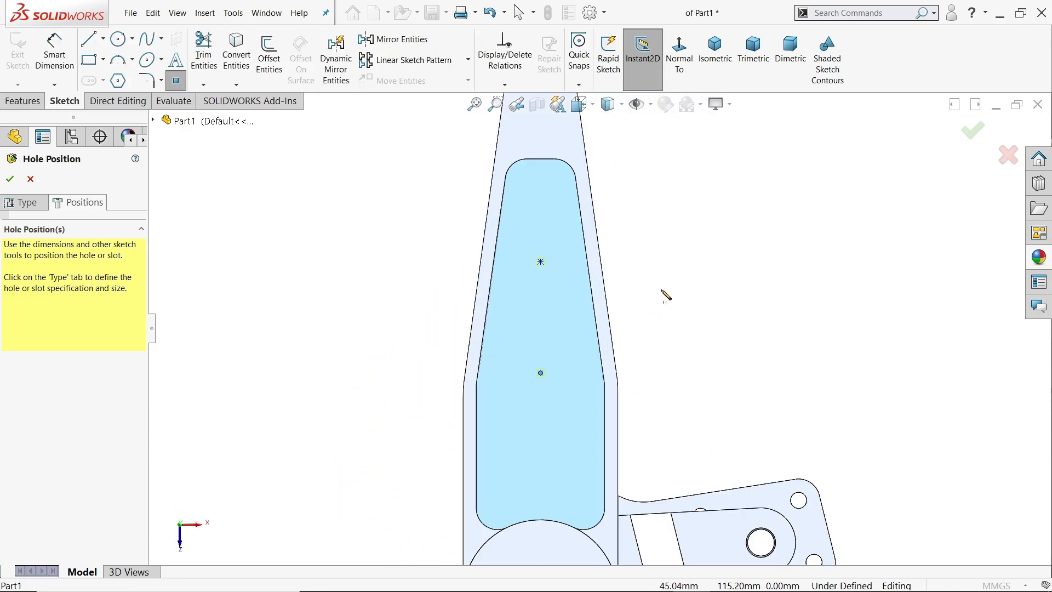
key("Escape")
Constrain both hole centres vertically in line with the origin
scroll(618, 341, "up", 5)
scroll(571, 493, "down", 3)
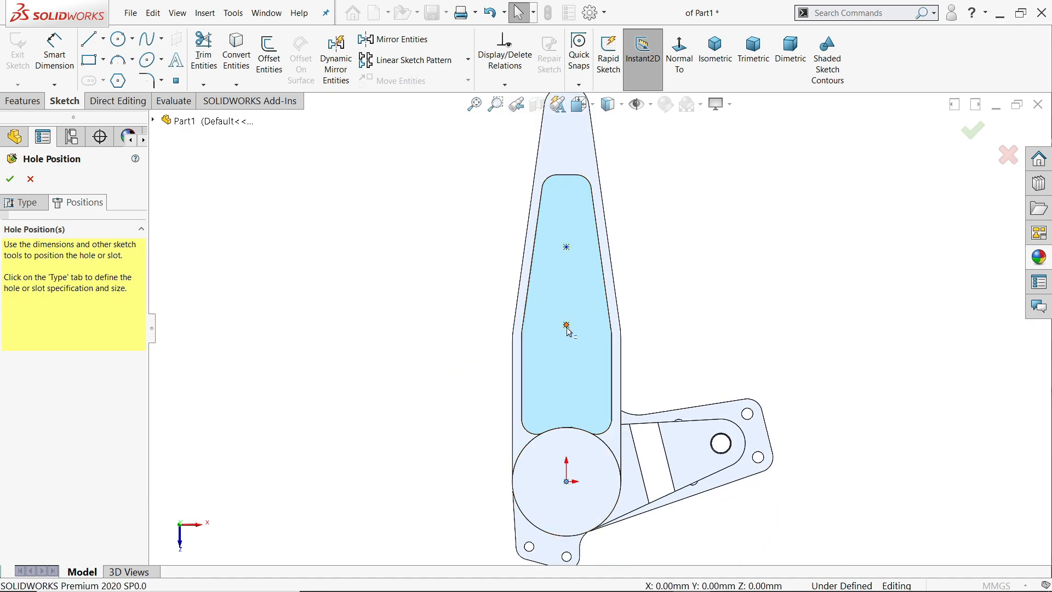
left_click(567, 325)
left_click(567, 247, "ctrl")
left_click(567, 246, "ctrl")
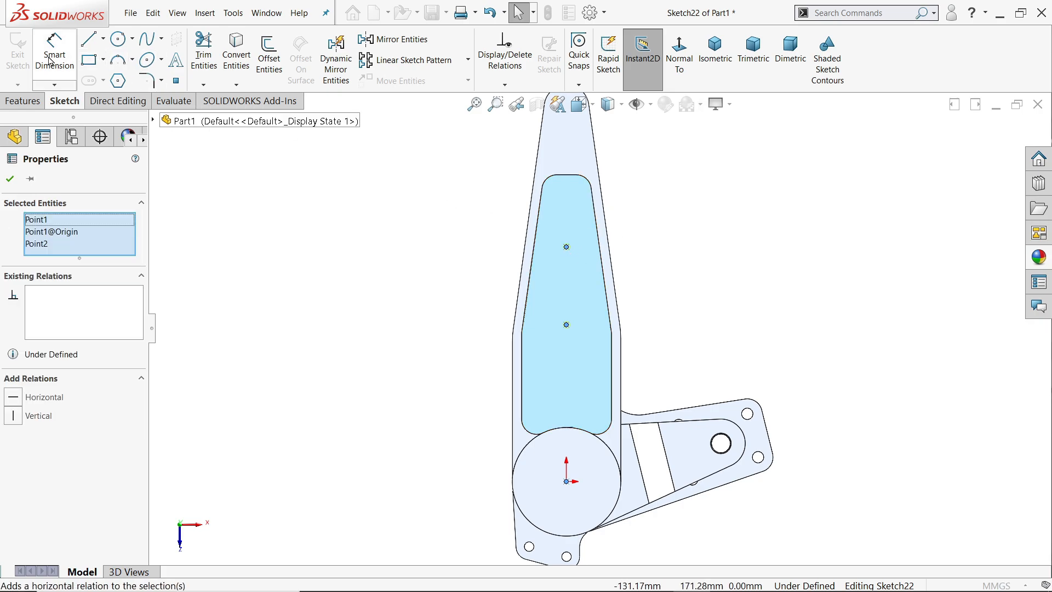
left_click(14, 421)
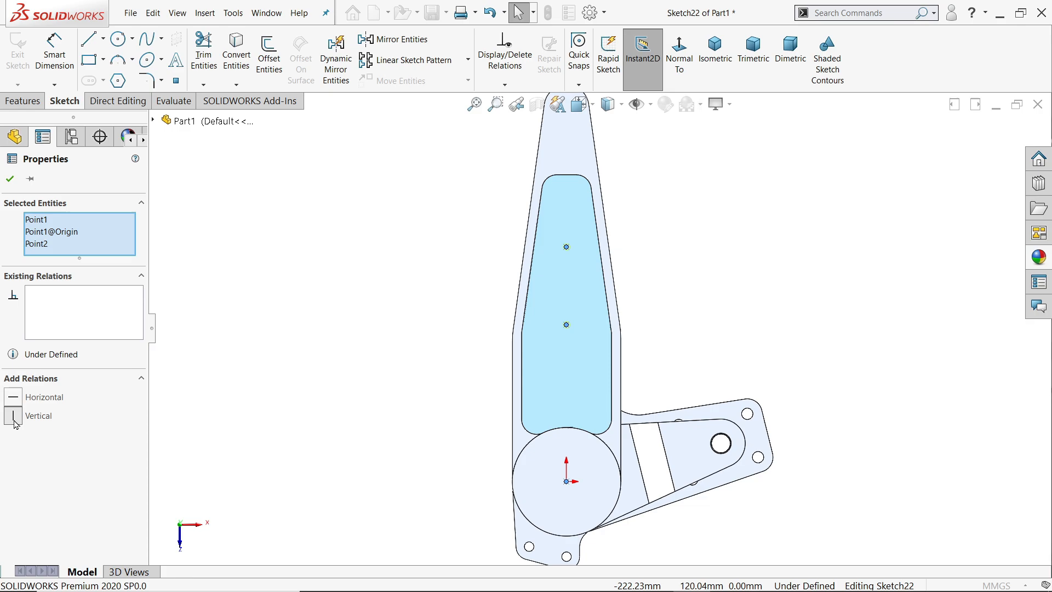
Dimension the vertical spacing between the two hole centres as 45 mm
left_click(55, 55)
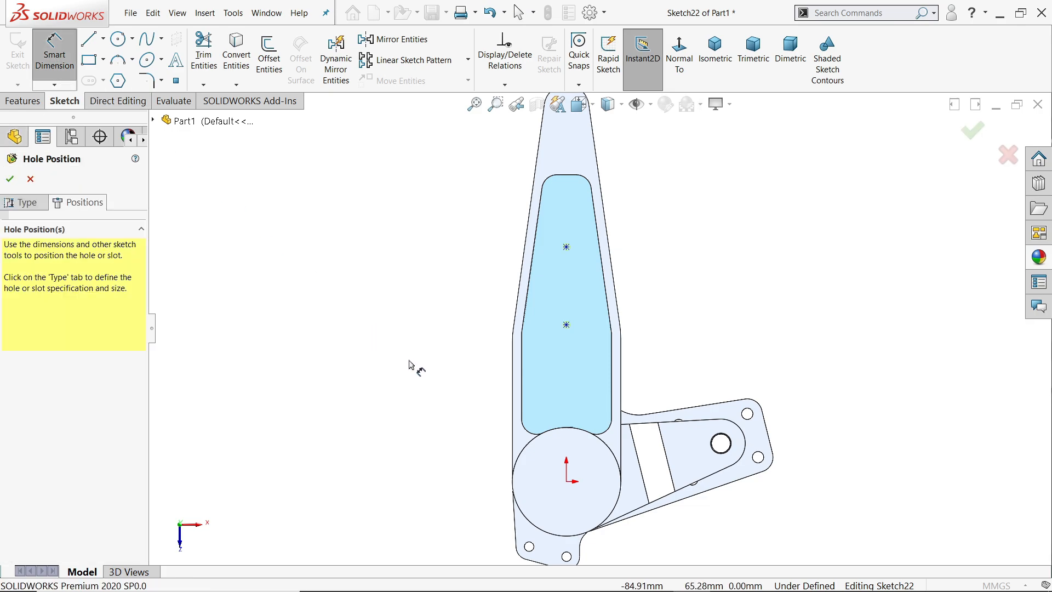
left_click(567, 324)
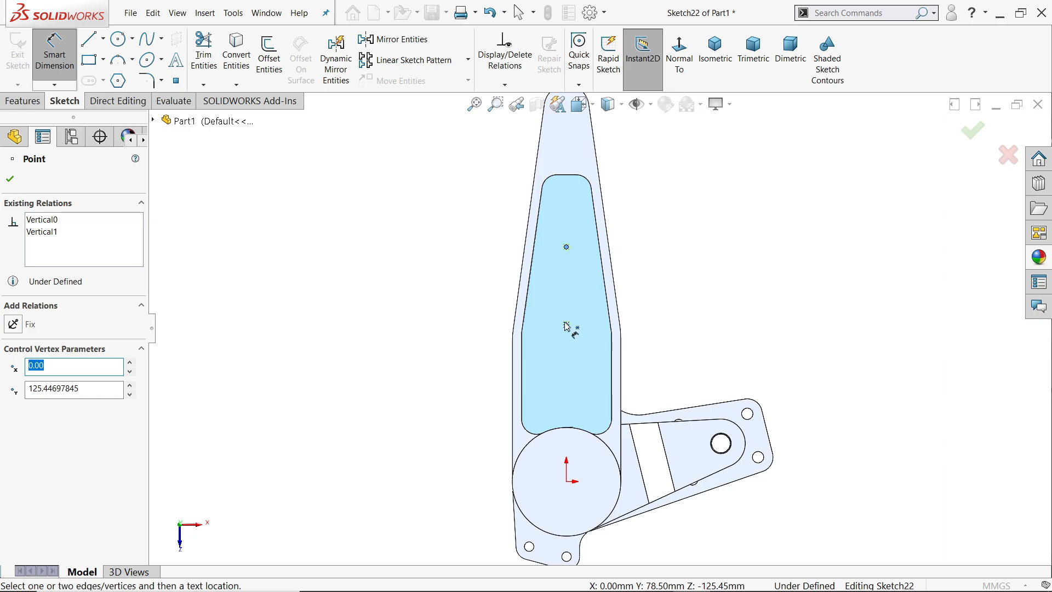
left_click(567, 247)
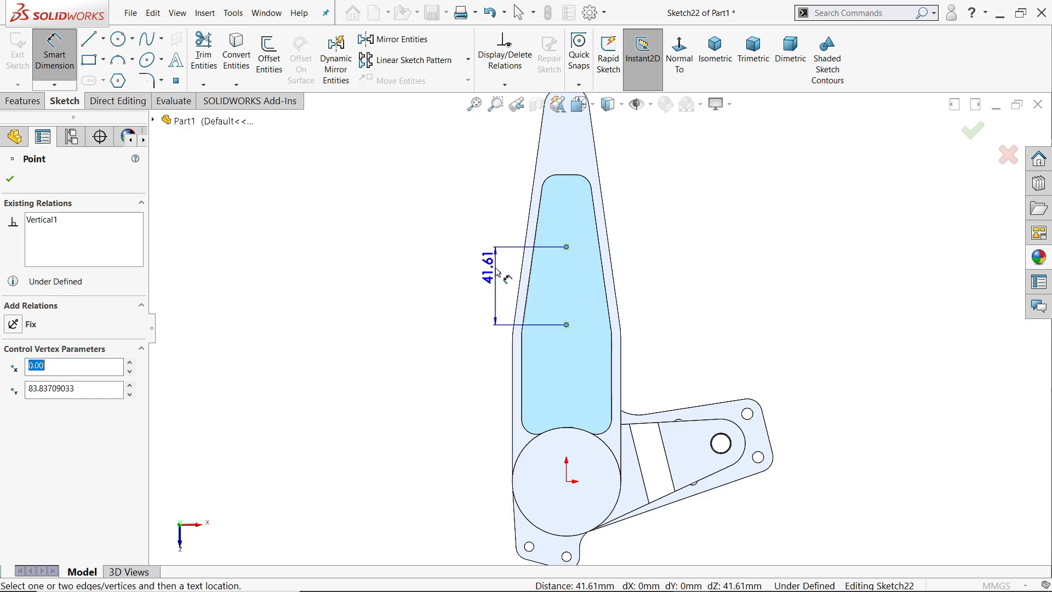
left_click(496, 273)
type("45")
key("Return")
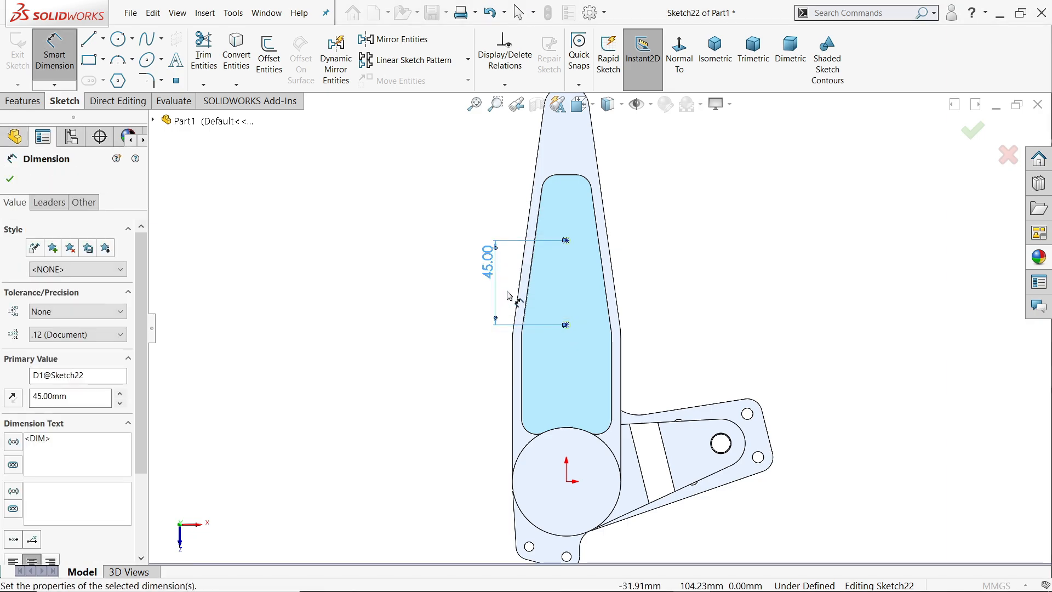
scroll(568, 346, "down", 3)
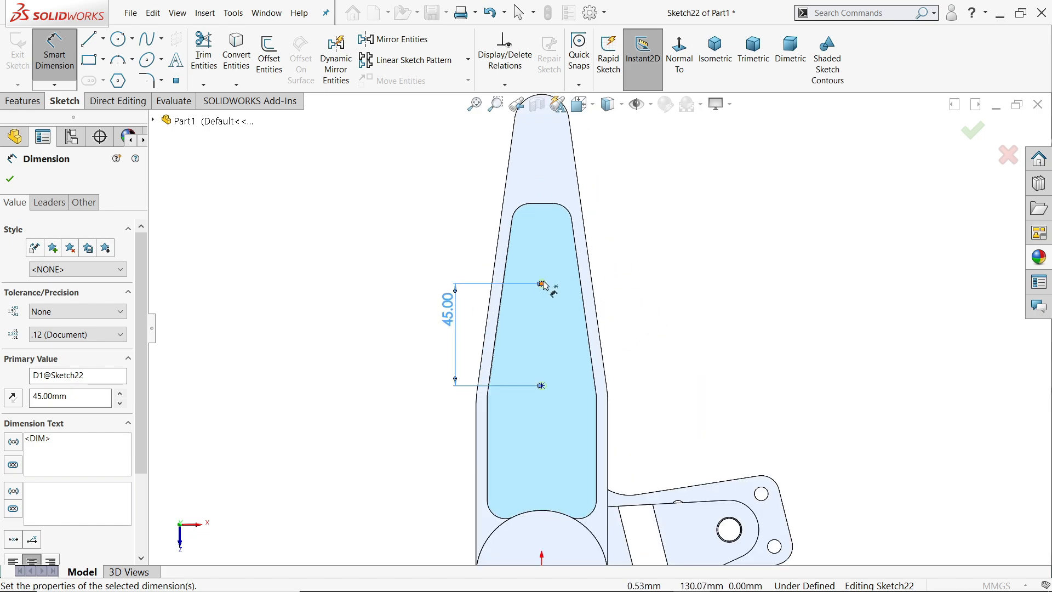
left_click_drag(543, 285, 541, 298)
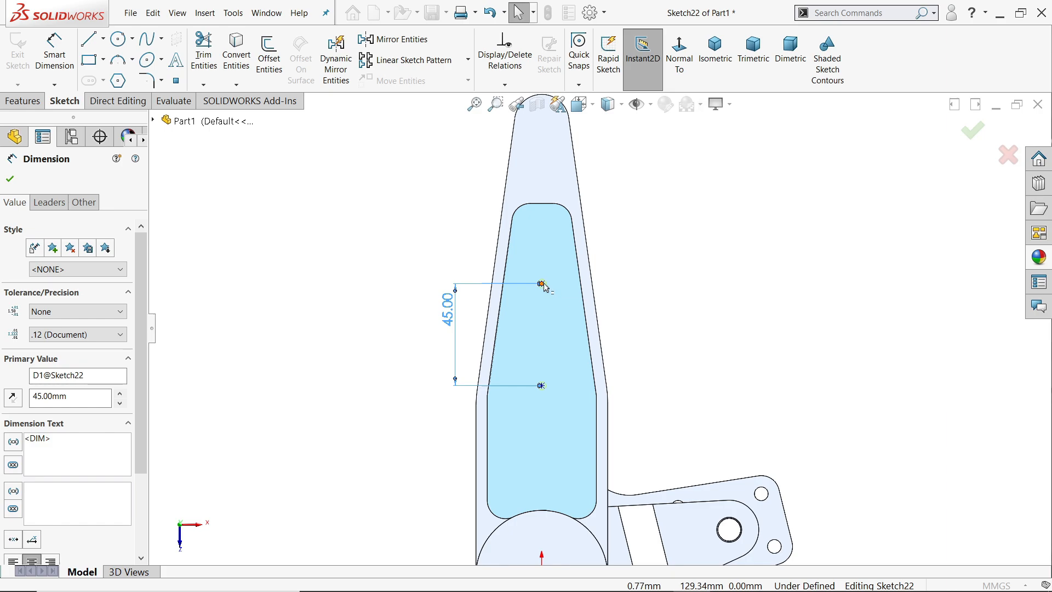
left_click(543, 284)
scroll(582, 211, "up", 2)
scroll(581, 187, "down", 3)
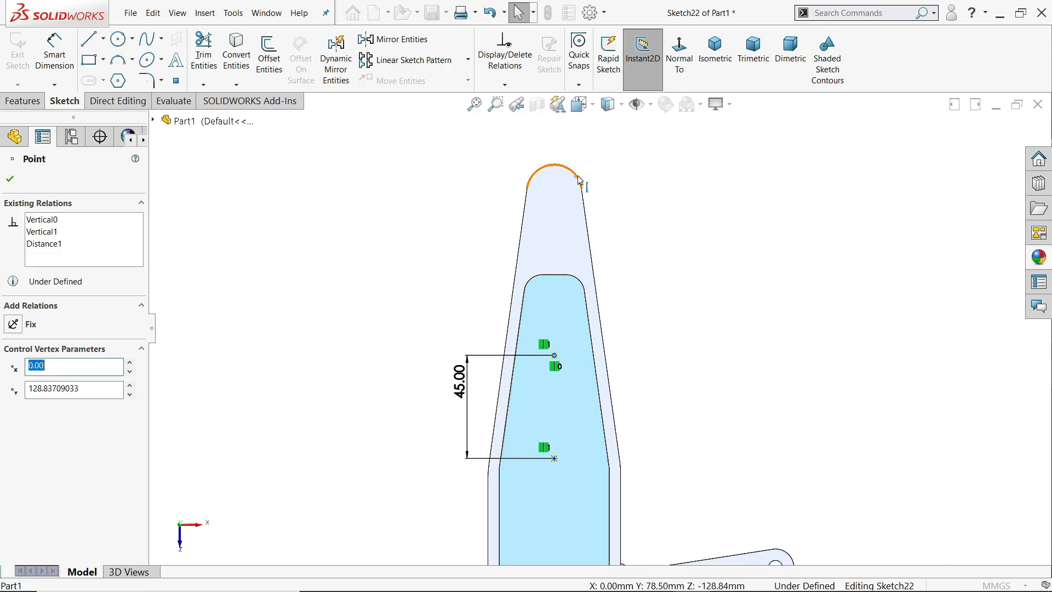
key("Escape")
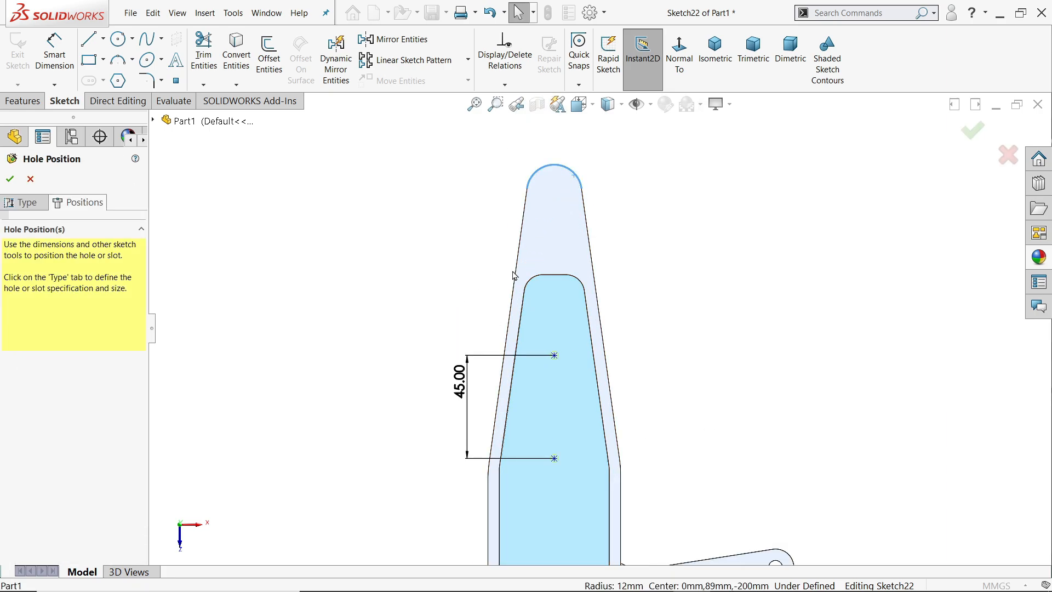
Dimension the upper hole centre 55 mm from the centre of the arm's rounded tip and complete the two holes
left_click(54, 55)
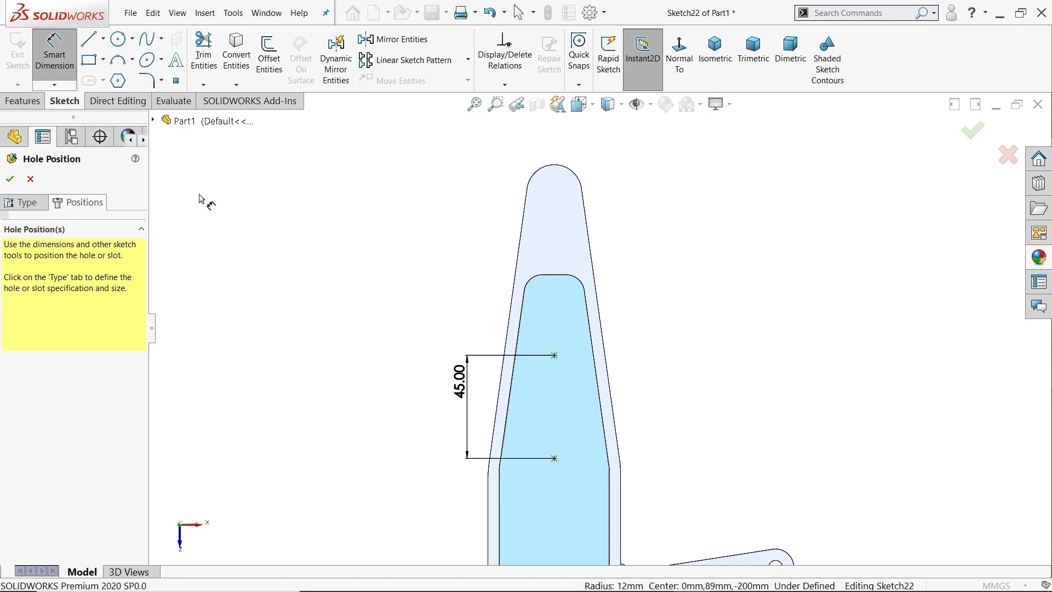
left_click(555, 356)
left_click(579, 179)
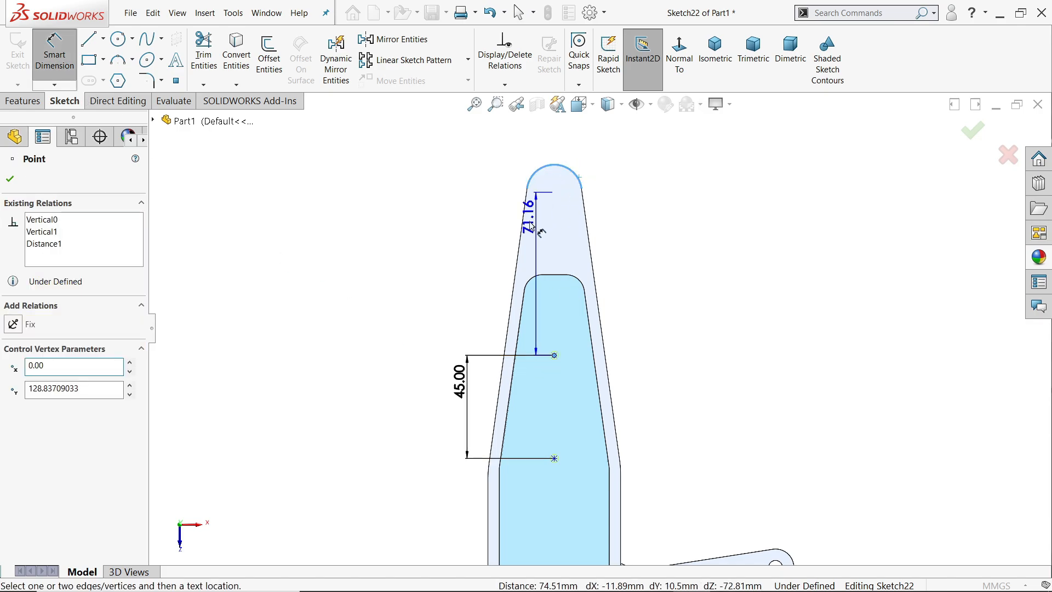
left_click(466, 235)
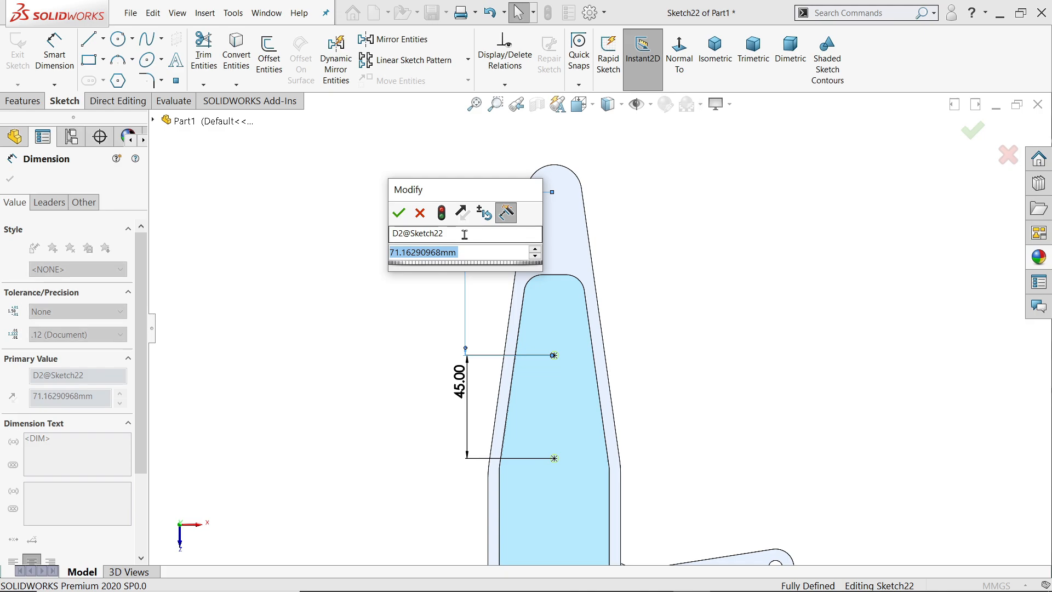
type("55")
key("Return")
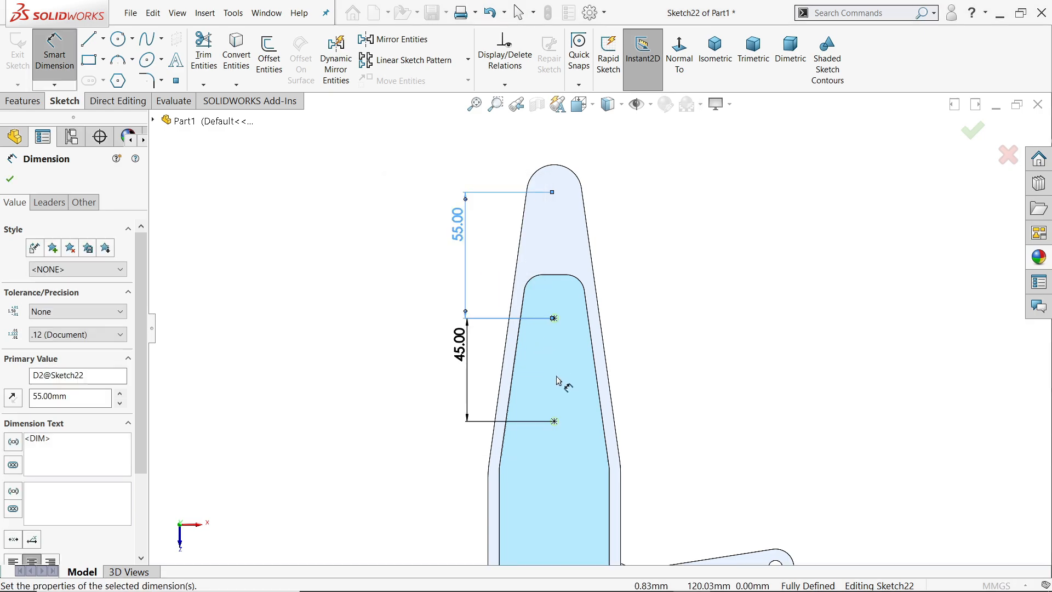
scroll(565, 389, "up", 3)
scroll(585, 396, "down", 2)
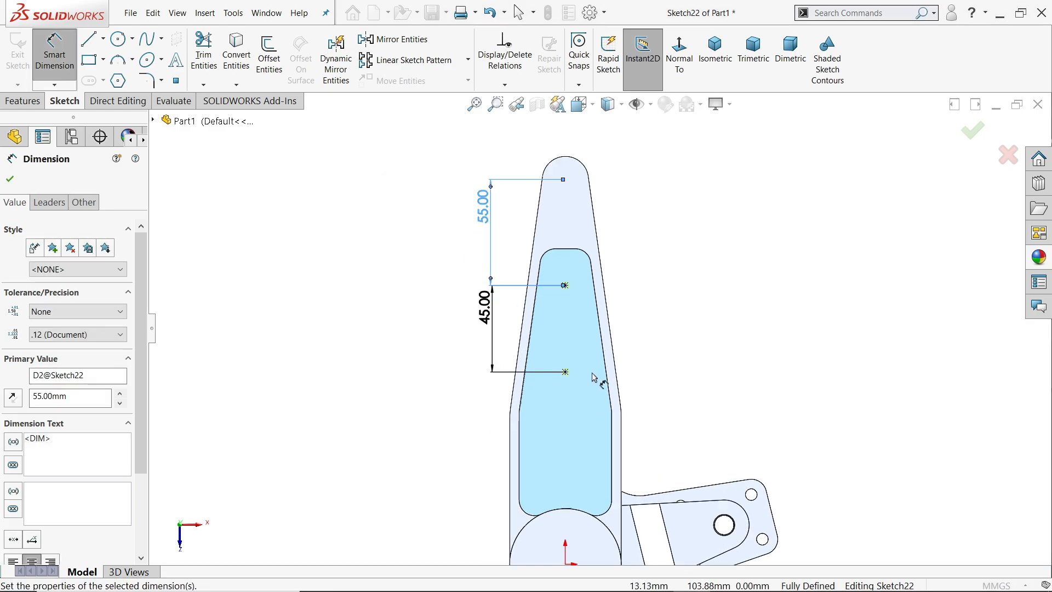
left_click(11, 180)
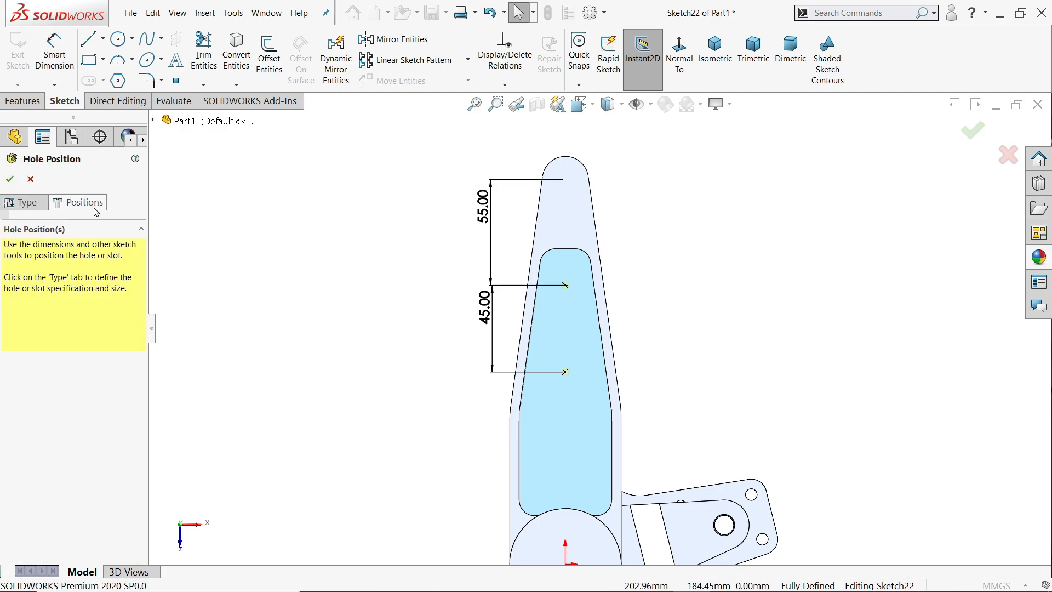
left_click(11, 179)
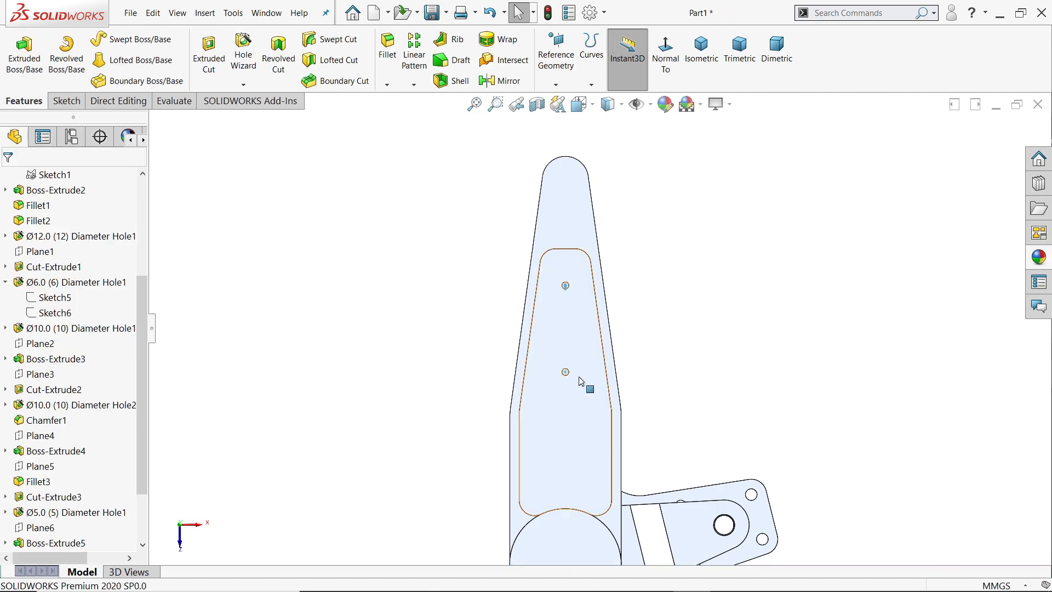
Start a new DIN drill-size hole and set its size to Ø12.0 with the Up To Next end condition
middle_click_drag(587, 387, 735, 315)
scroll(723, 347, "up", 5)
middle_click_drag(713, 423, 686, 378)
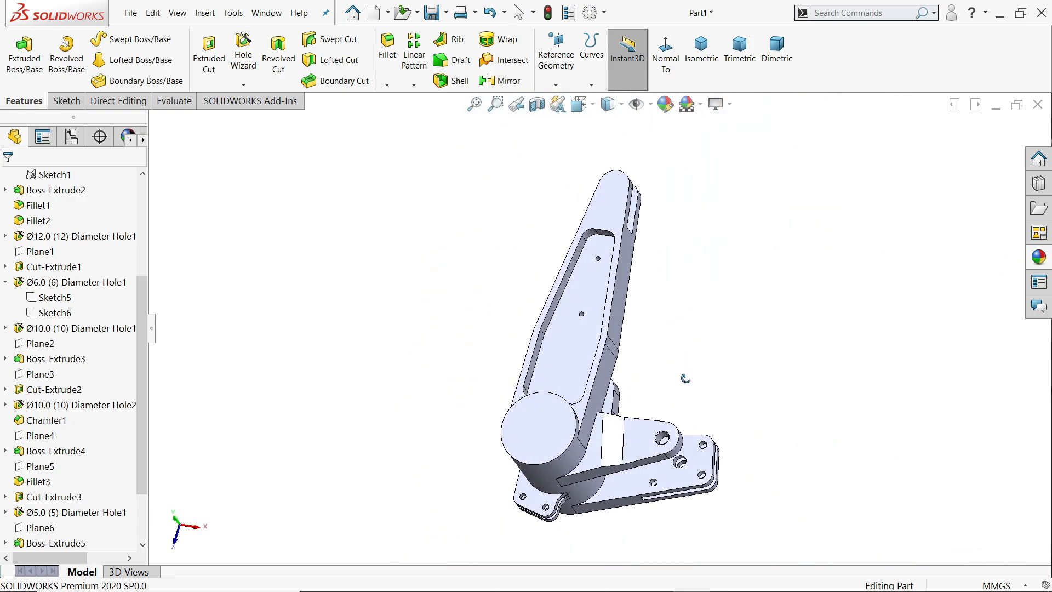
scroll(600, 367, "down", 4)
left_click(243, 55)
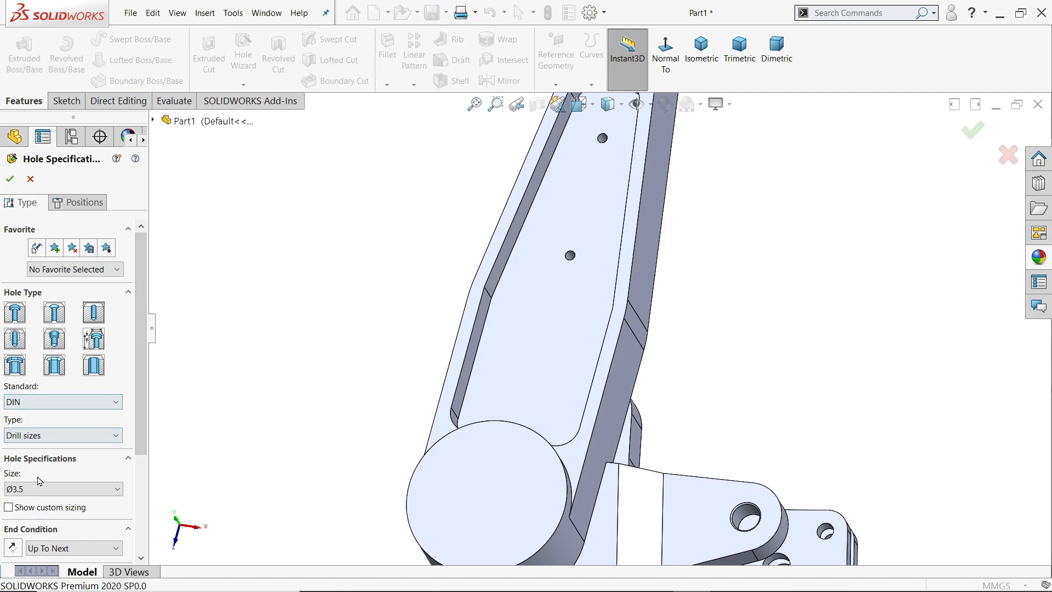
left_click(31, 489)
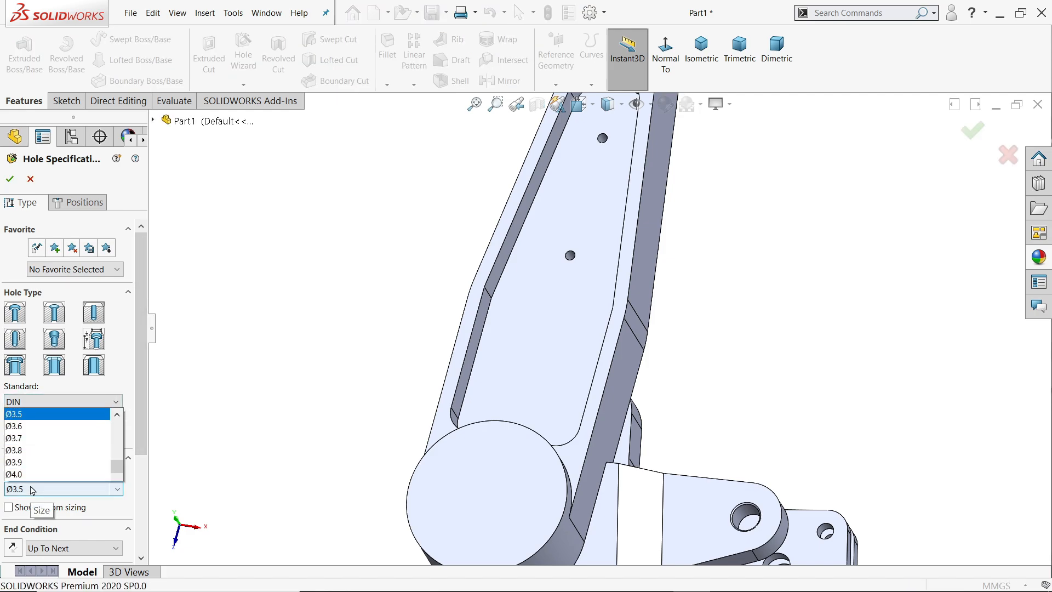
scroll(64, 446, "down", 10)
scroll(67, 451, "down", 15)
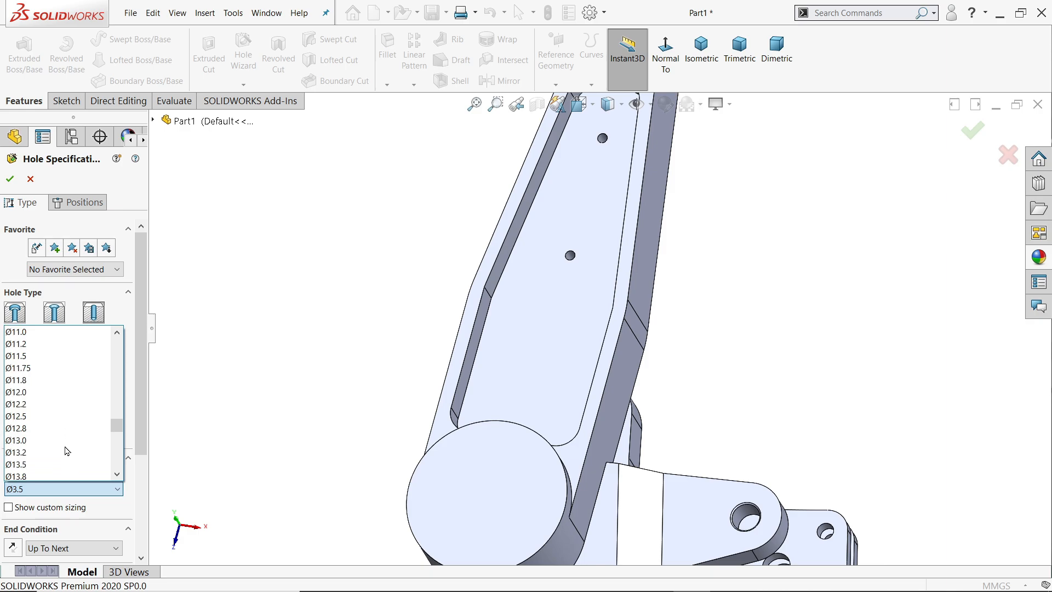
left_click(41, 394)
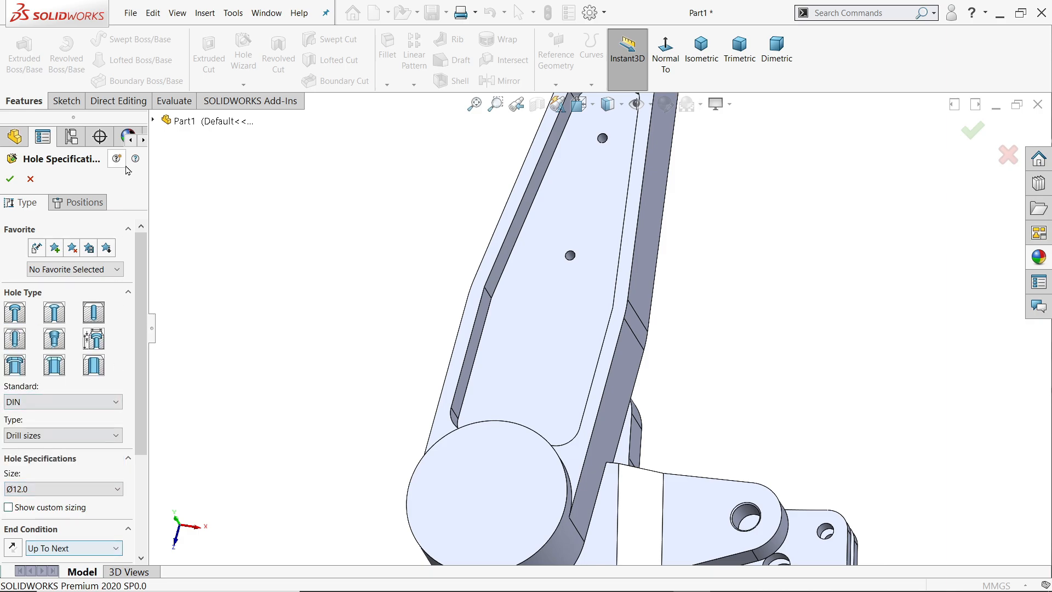
Place the hole centre on the long arm's pocket floor near the cylinder and constrain it vertically in line with the origin
left_click(81, 202)
left_click(547, 329)
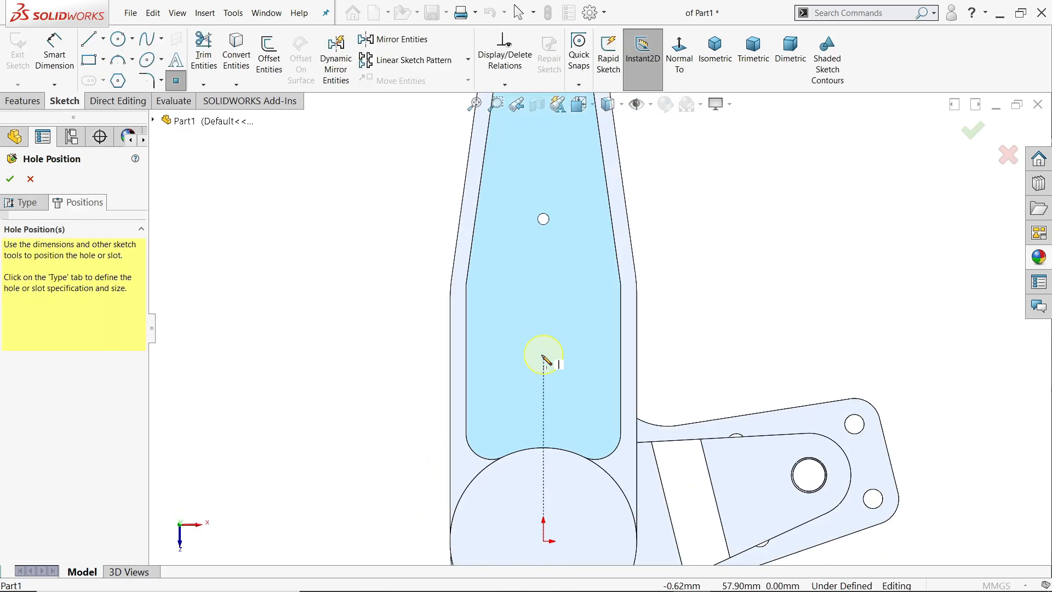
left_click(543, 354)
key("Escape")
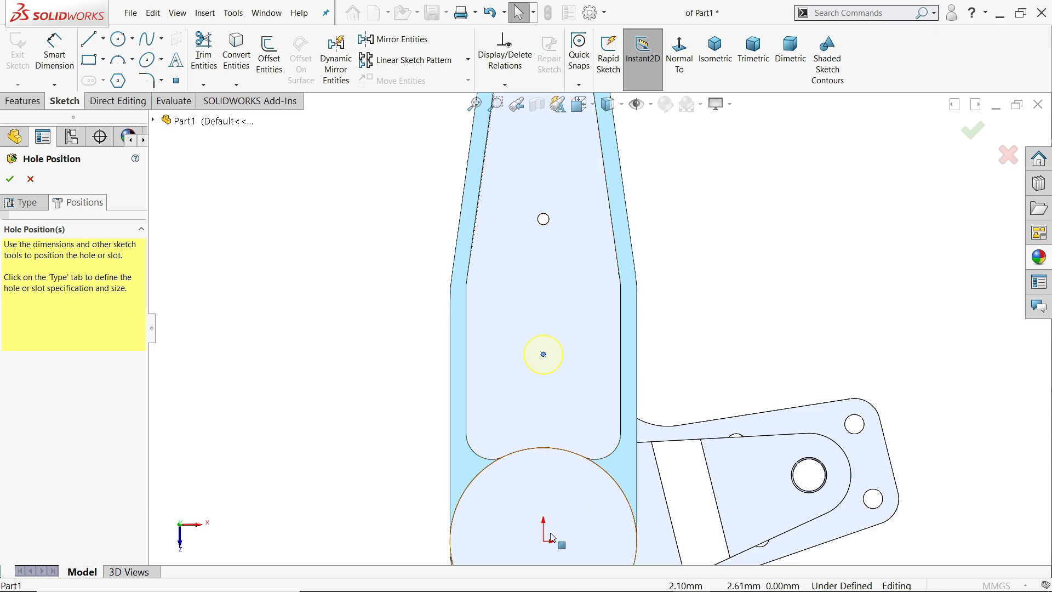
left_click(543, 354, "ctrl")
left_click(594, 305)
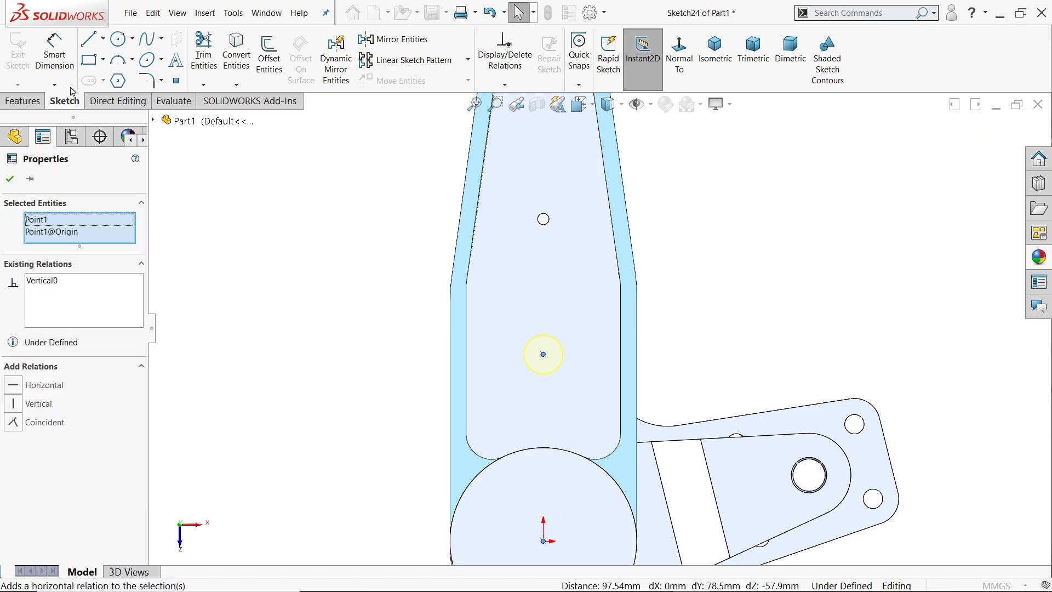
Dimension the Ø12 hole centre 35 mm from the nearer small hole and complete the hole
left_click(58, 62)
scroll(585, 370, "up", 1)
left_click(572, 366)
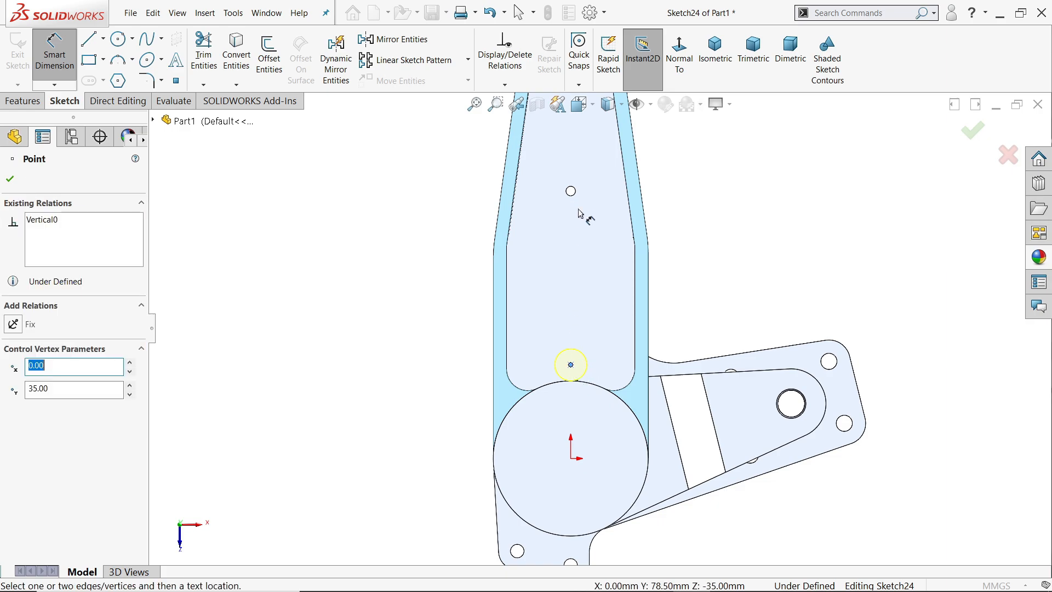
left_click(571, 191)
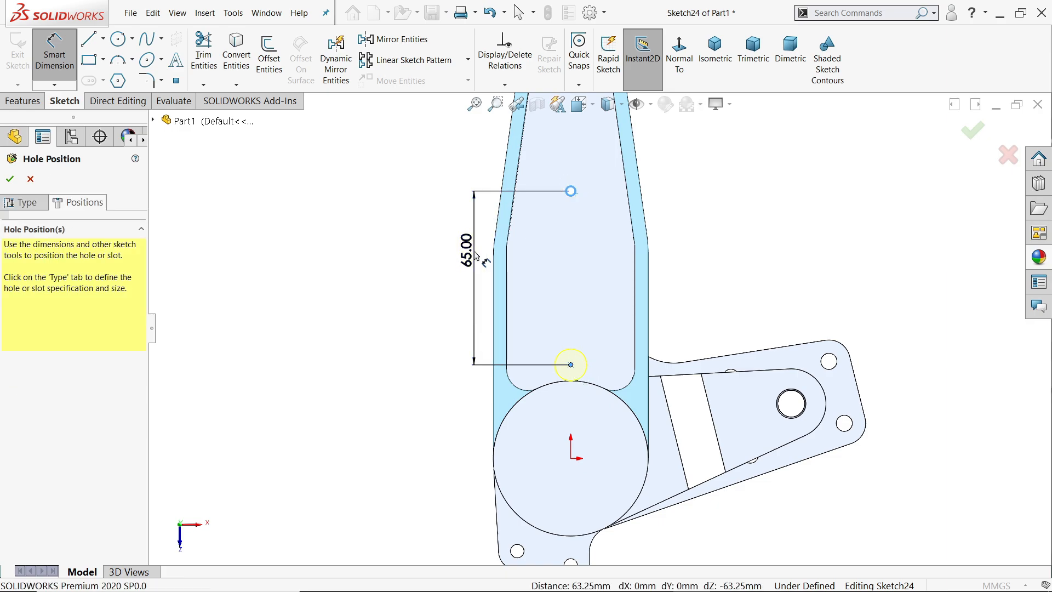
left_click(470, 258)
type("35")
key("Return")
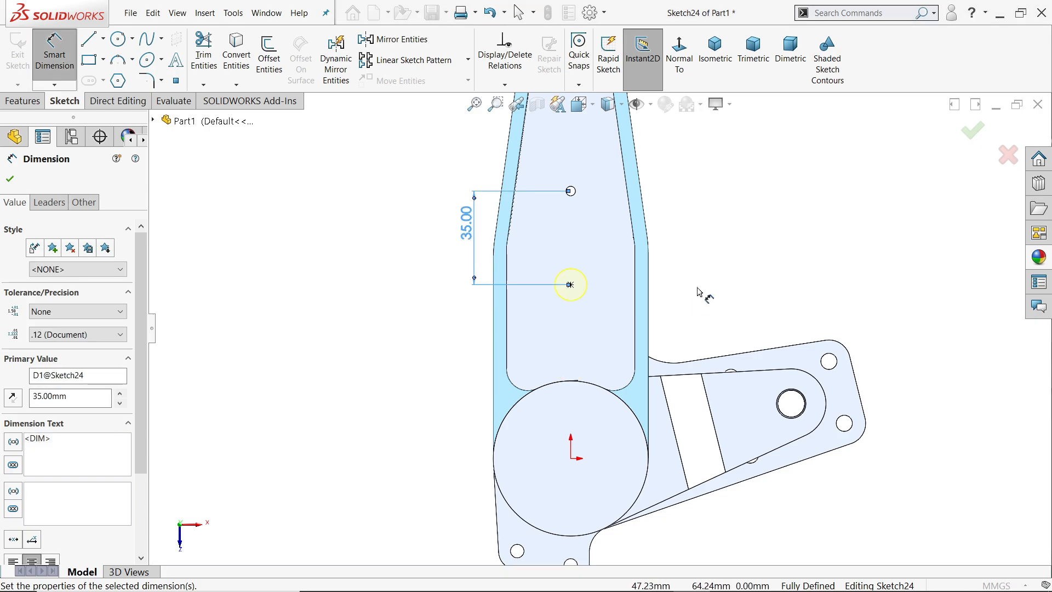
middle_click_drag(700, 293, 824, 268)
scroll(824, 269, "down", 3)
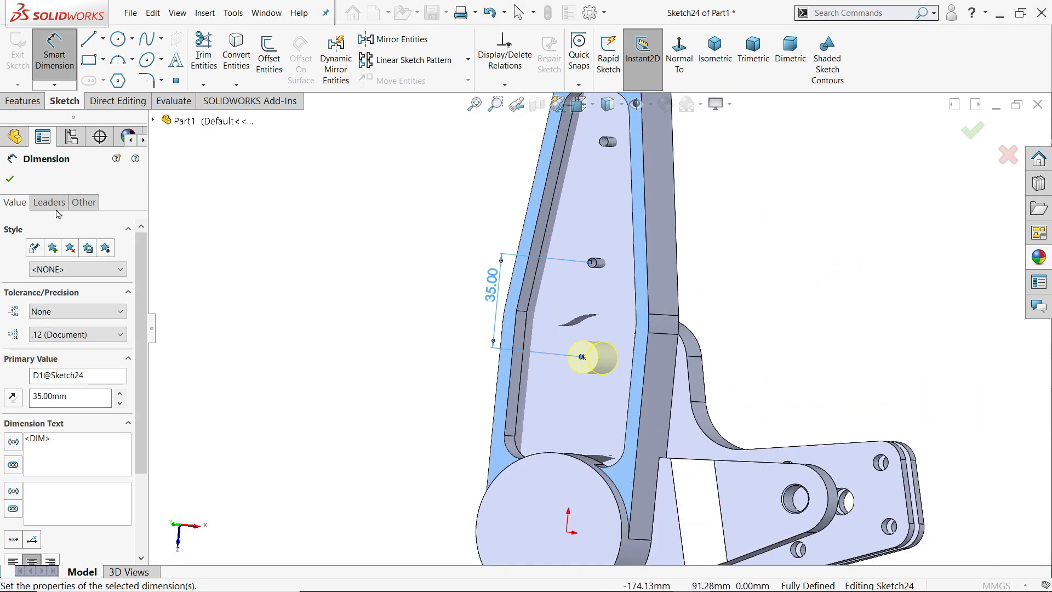
left_click(11, 179)
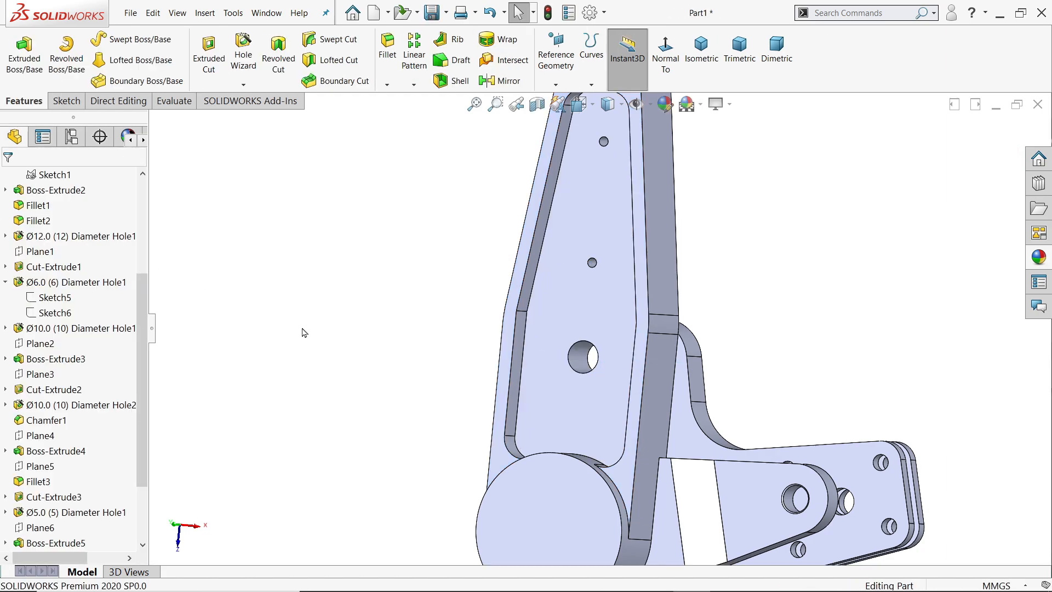
Switch to the drawing 127.PNG in Photos and examine the long arm's fillet radii in Sections U-U and M-M and Detail N
middle_click_drag(302, 329, 272, 324)
left_click(702, 51)
key("alt+Tab")
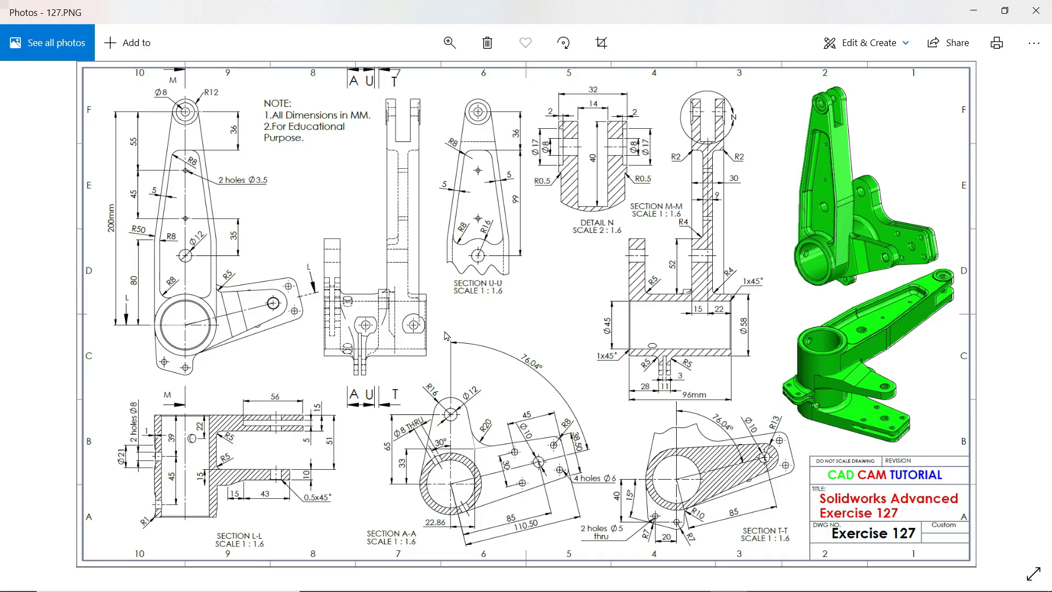
scroll(729, 141, "up", 5)
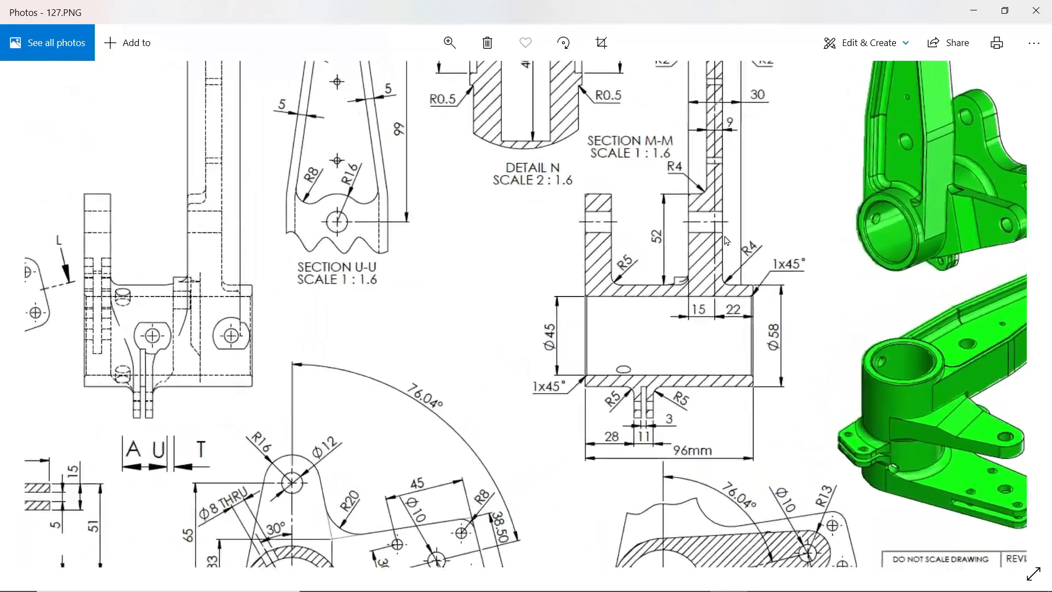
left_click_drag(729, 141, 716, 362)
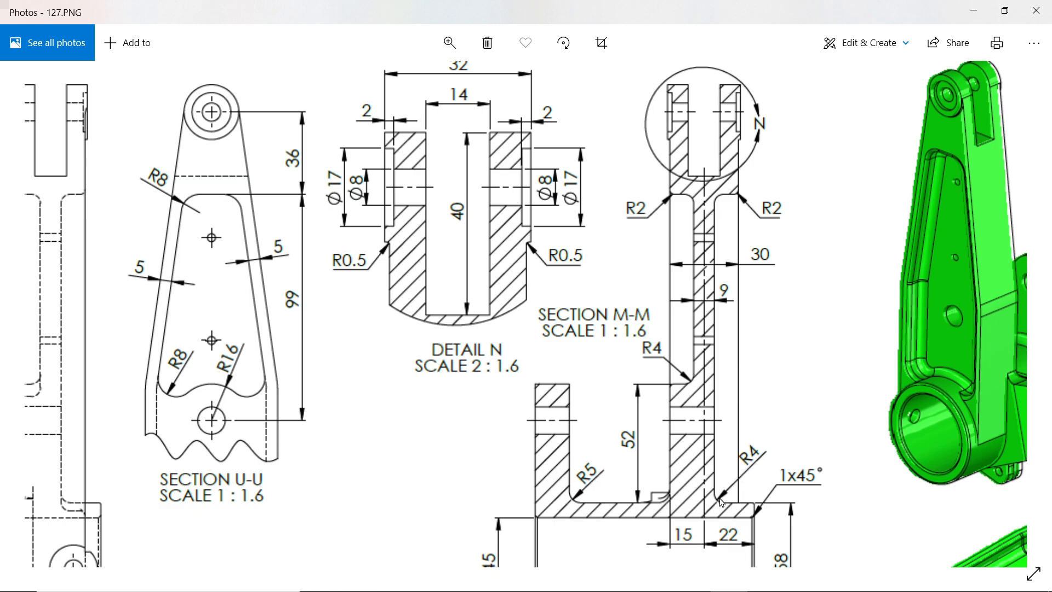
left_click_drag(665, 364, 810, 290)
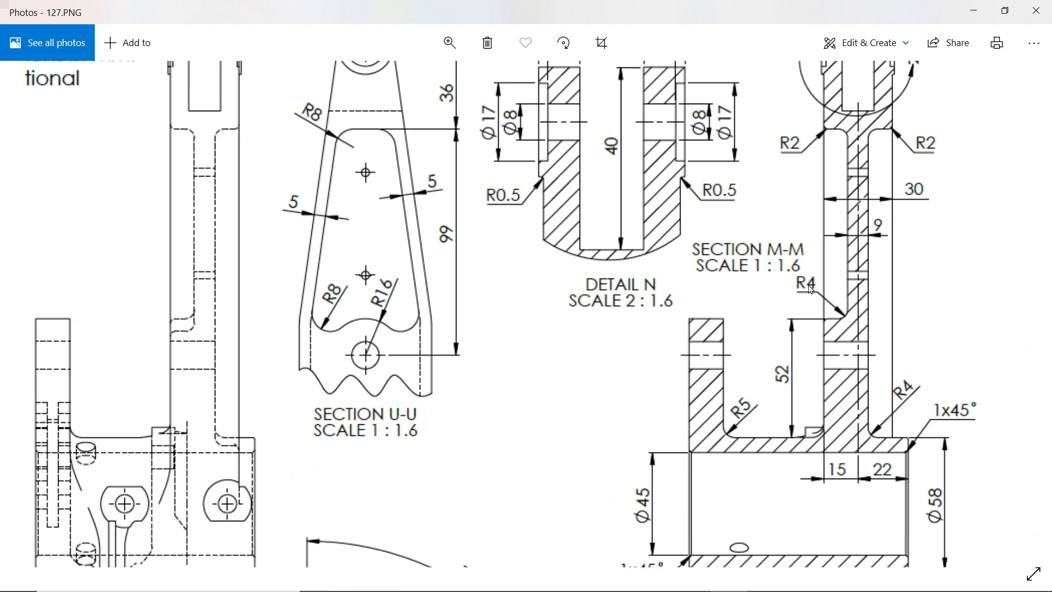
left_click_drag(760, 389, 776, 512)
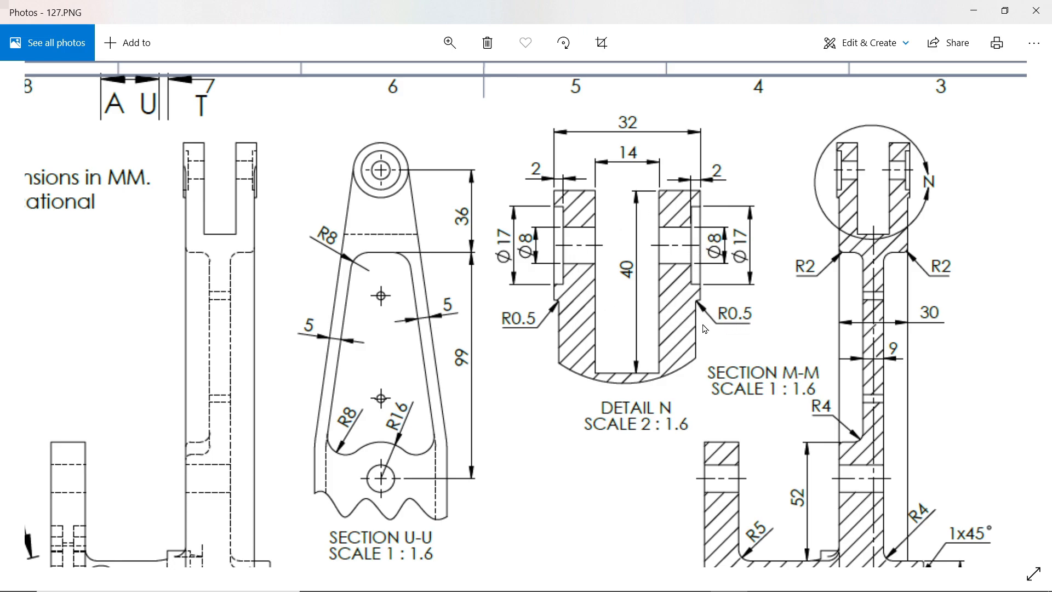
left_click(974, 11)
Fillet the two vertical pocket edges where the long arm's side walls change direction with an 8 mm radius
scroll(540, 252, "down", 2)
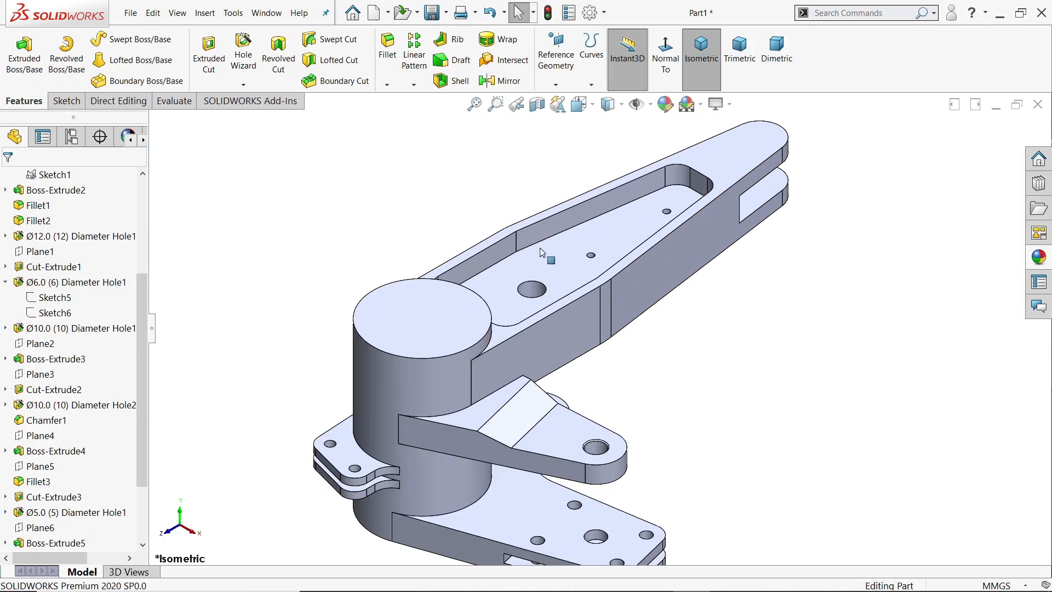
scroll(495, 265, "down", 3)
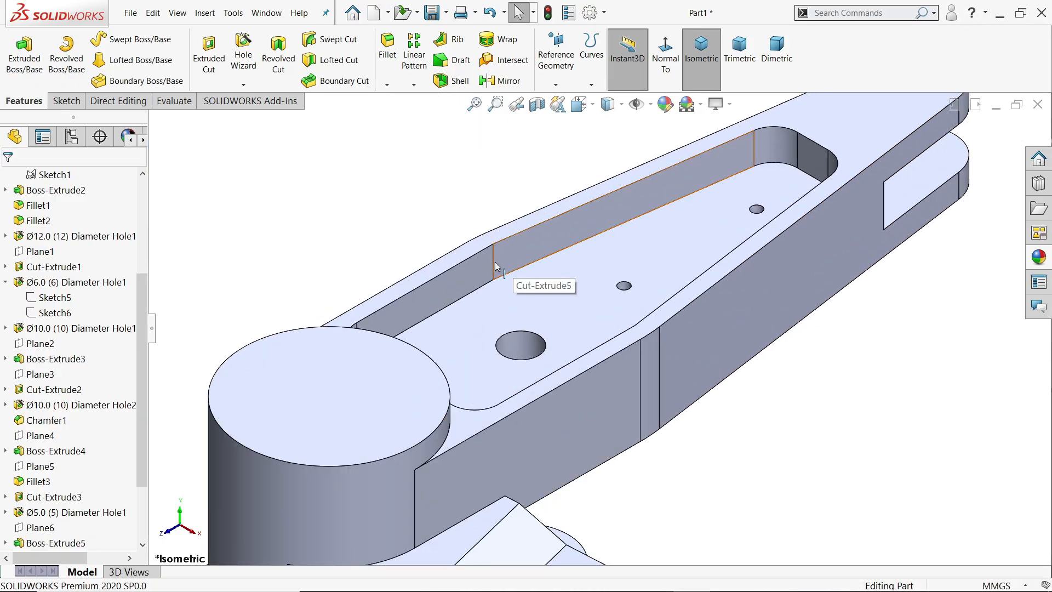
left_click(495, 266)
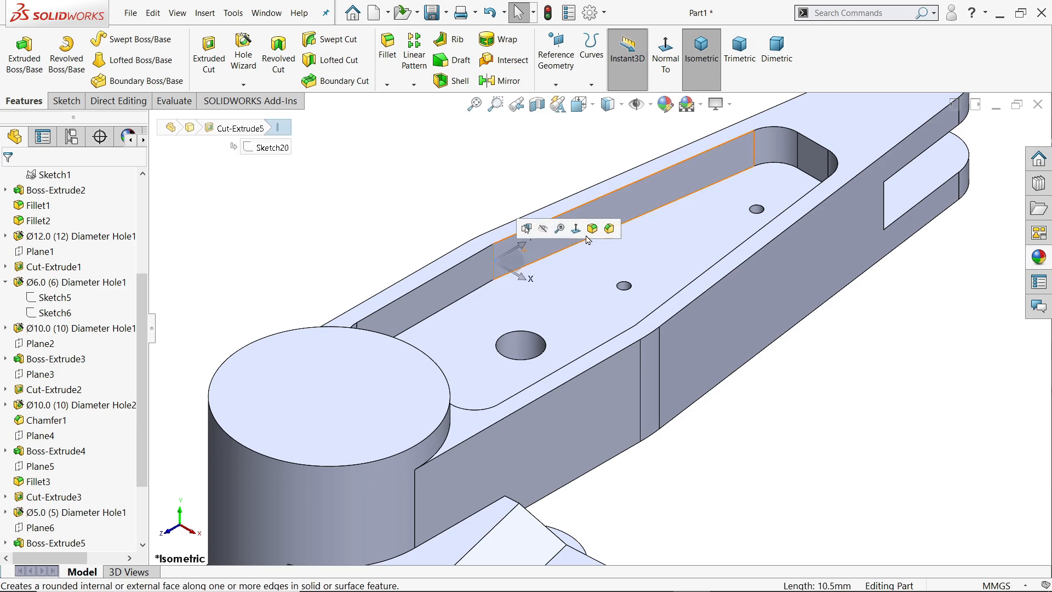
left_click(593, 229)
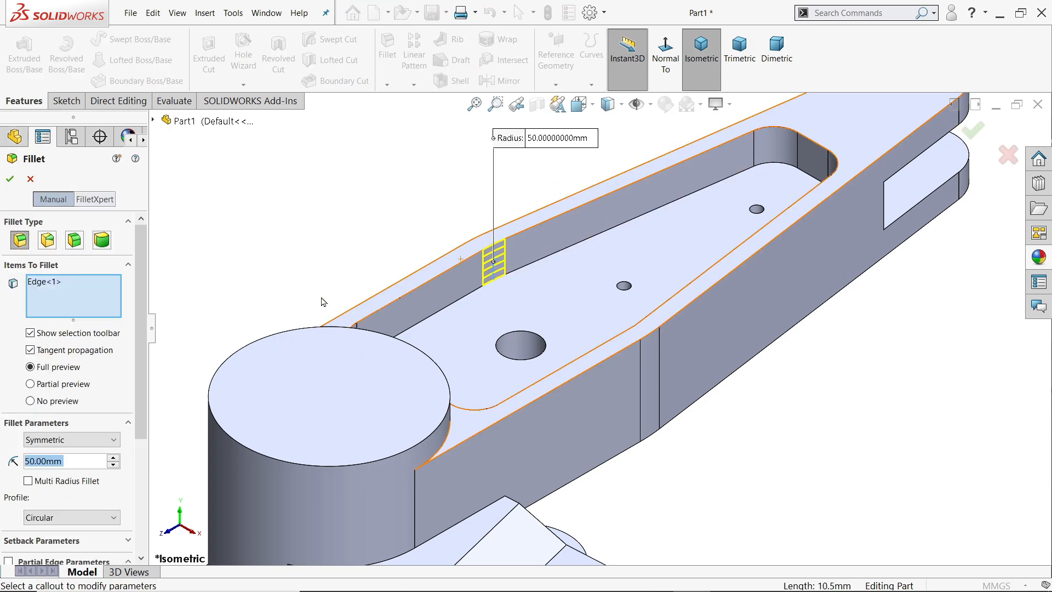
type("8")
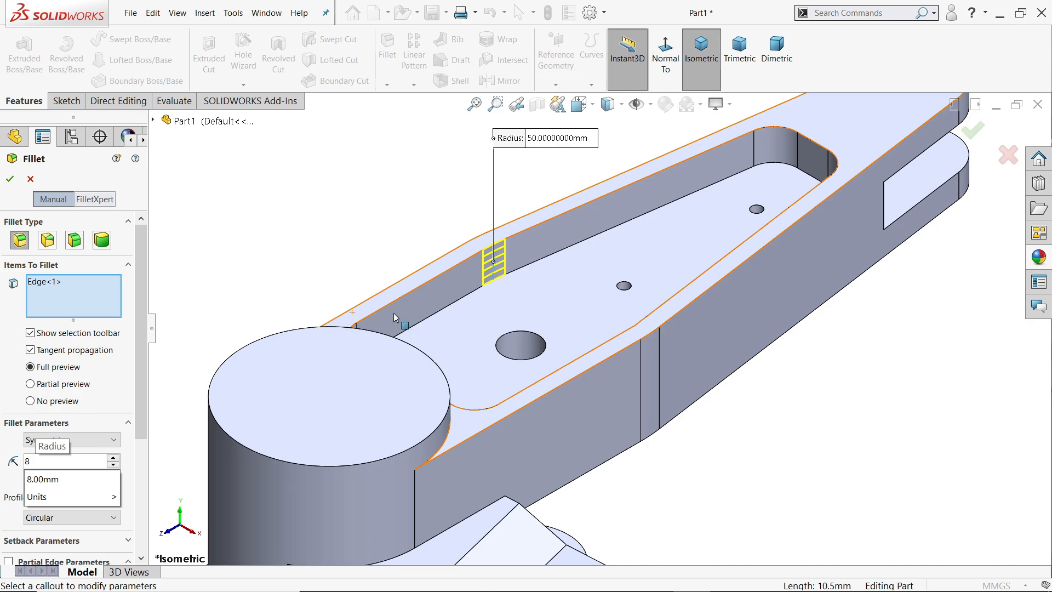
left_click(635, 341)
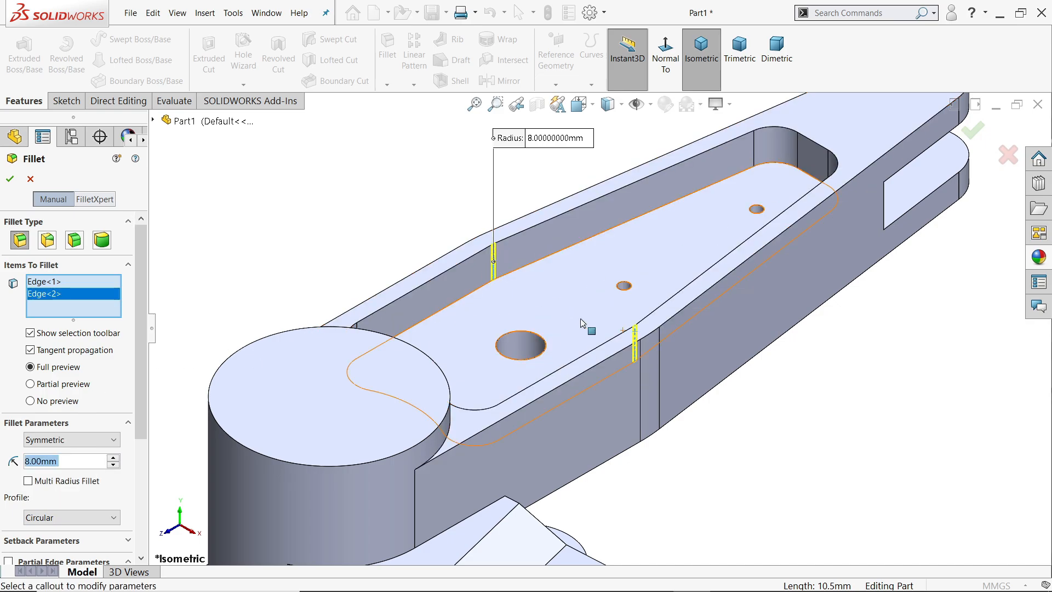
left_click(10, 178)
Begin a symmetric fillet with a 4 mm radius for the long arm's pocket
key("z")
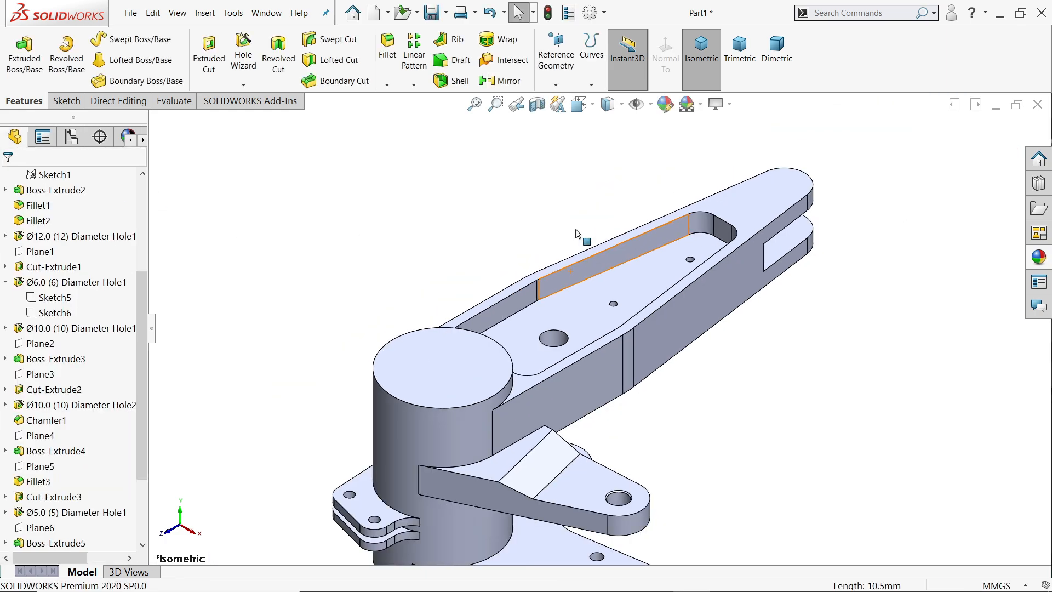
scroll(705, 271, "down", 2)
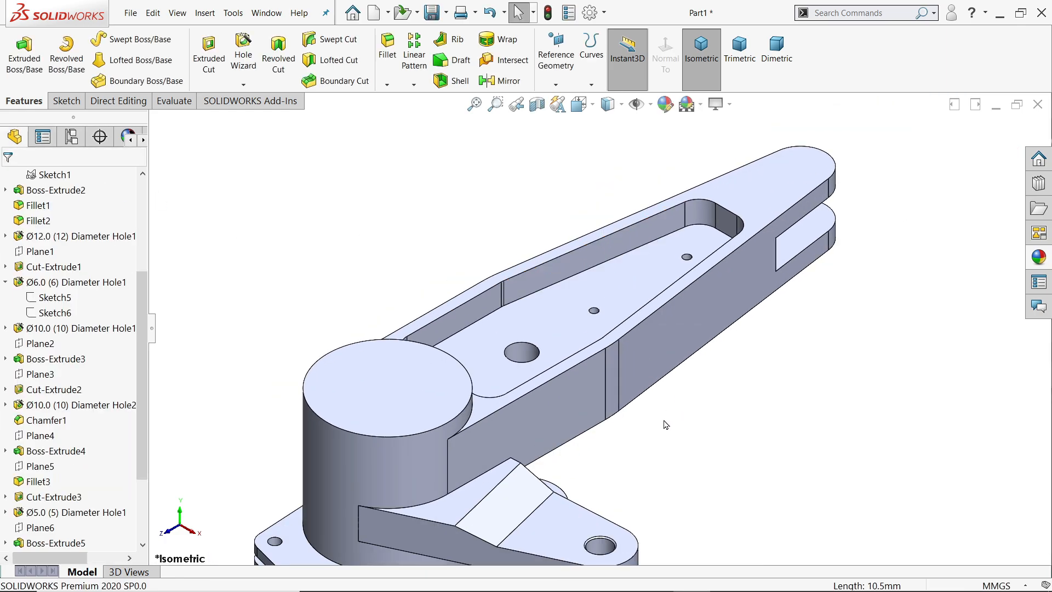
middle_click_drag(666, 425, 590, 288)
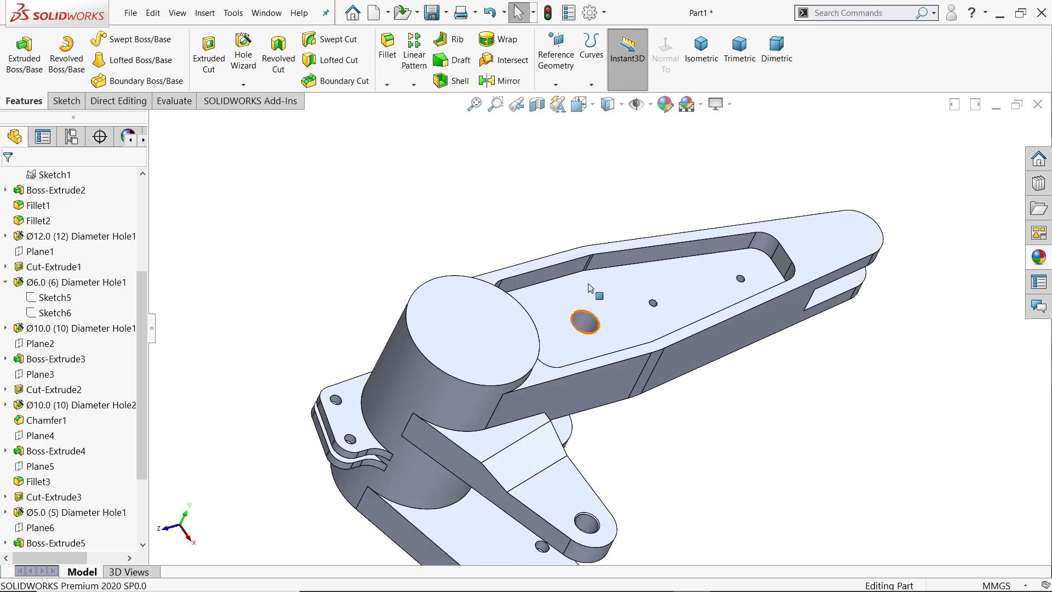
left_click(388, 47)
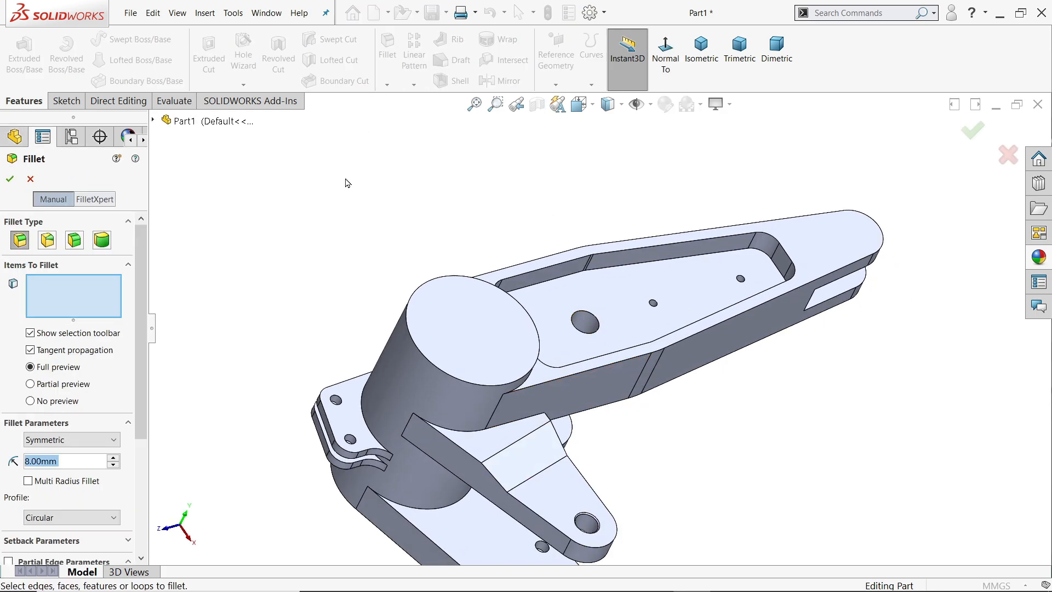
type("4")
key("Return")
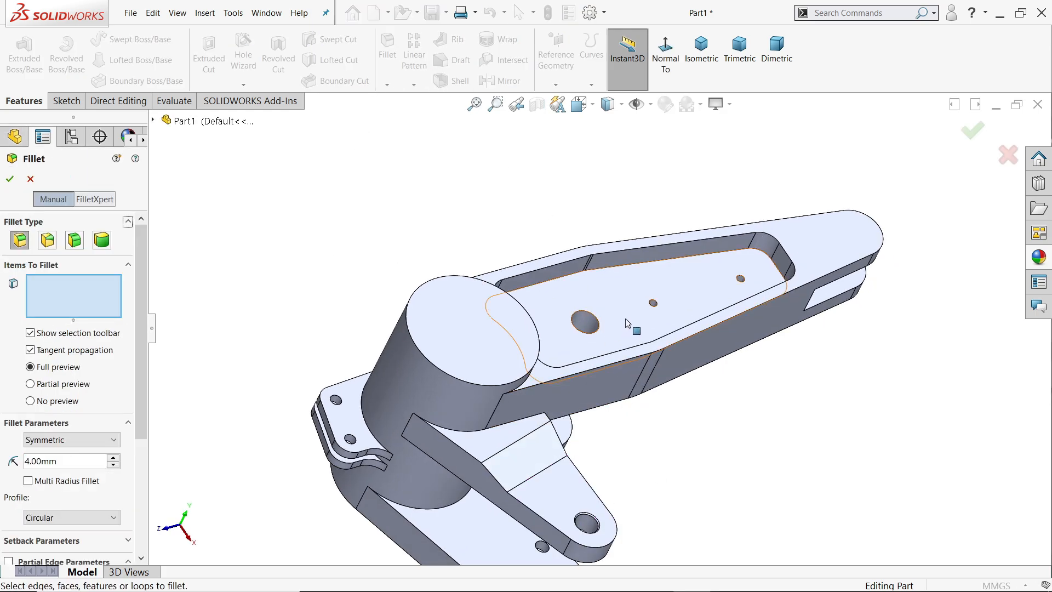
scroll(625, 311, "down", 1)
left_click(626, 312)
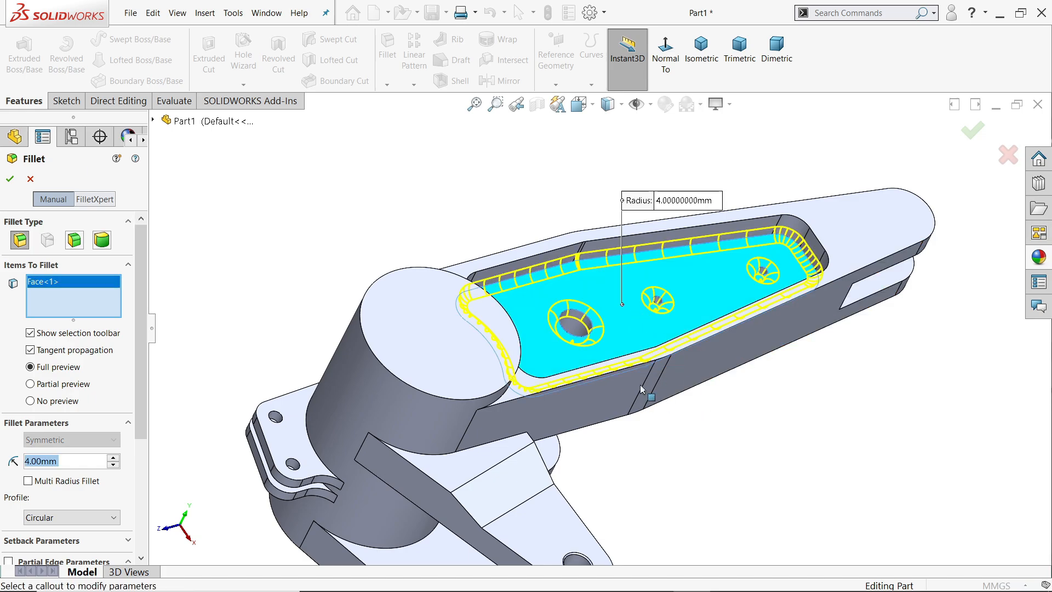
right_click(78, 300)
left_click(165, 302)
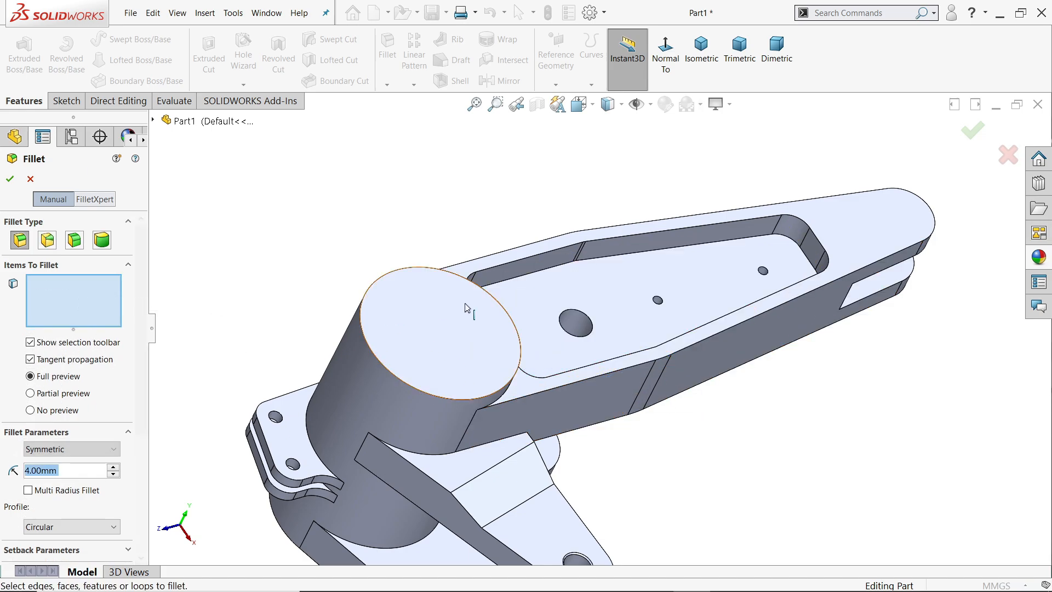
Apply the 4 mm fillet to the floor edges of the pockets on both sides of the long arm
left_click(627, 257)
middle_click_drag(735, 446, 674, 178)
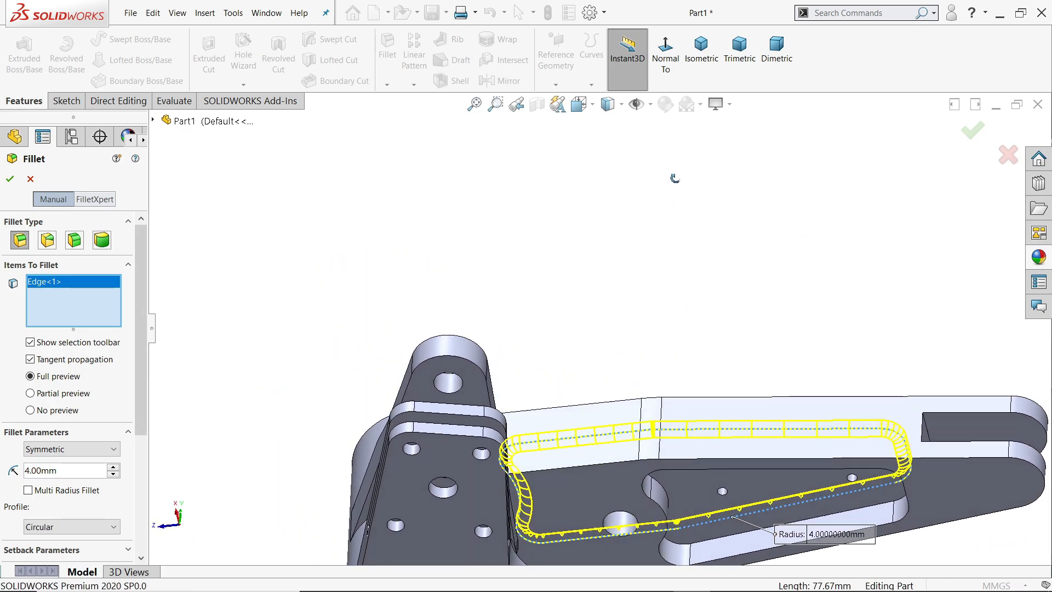
left_click(668, 497)
scroll(680, 493, "up", 2)
scroll(690, 428, "down", 5)
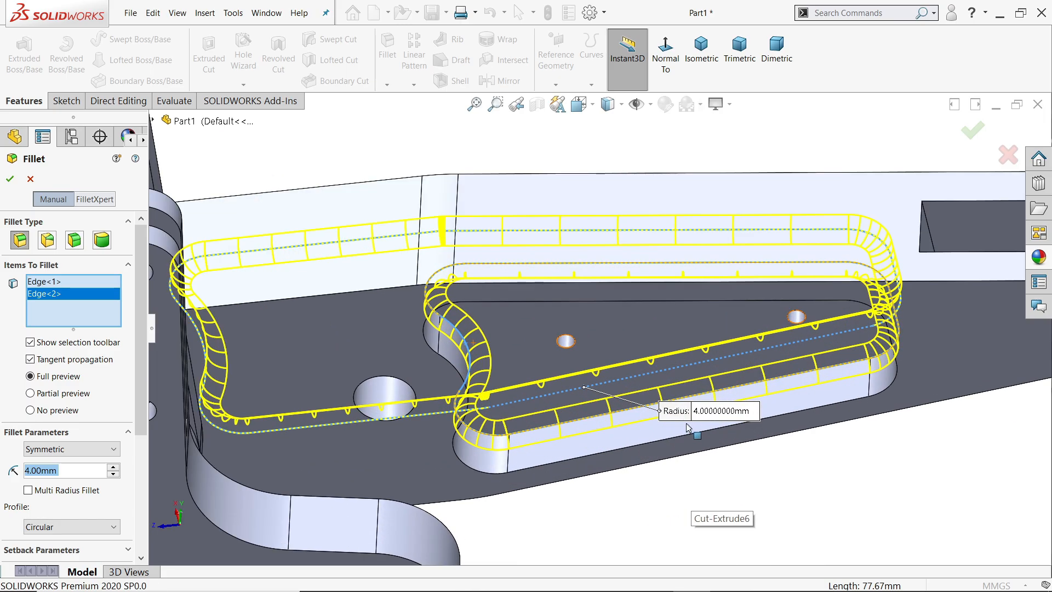
middle_click_drag(689, 428, 672, 219)
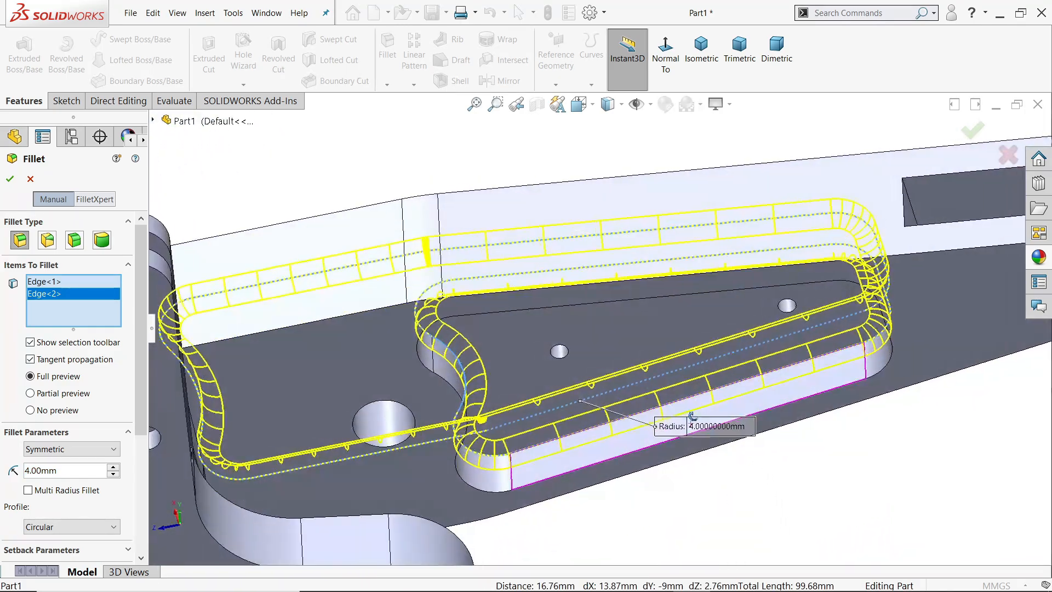
left_click(9, 182)
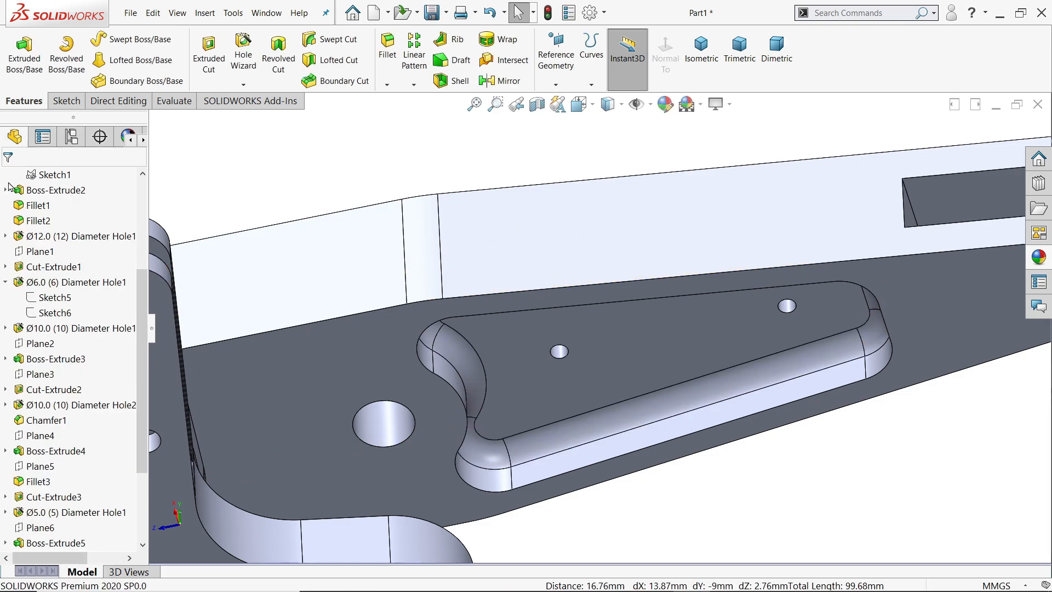
Fillet the outer rim edges of the pockets on both sides of the long arm with a 2 mm symmetric radius
left_click(386, 53)
type("2.00mm")
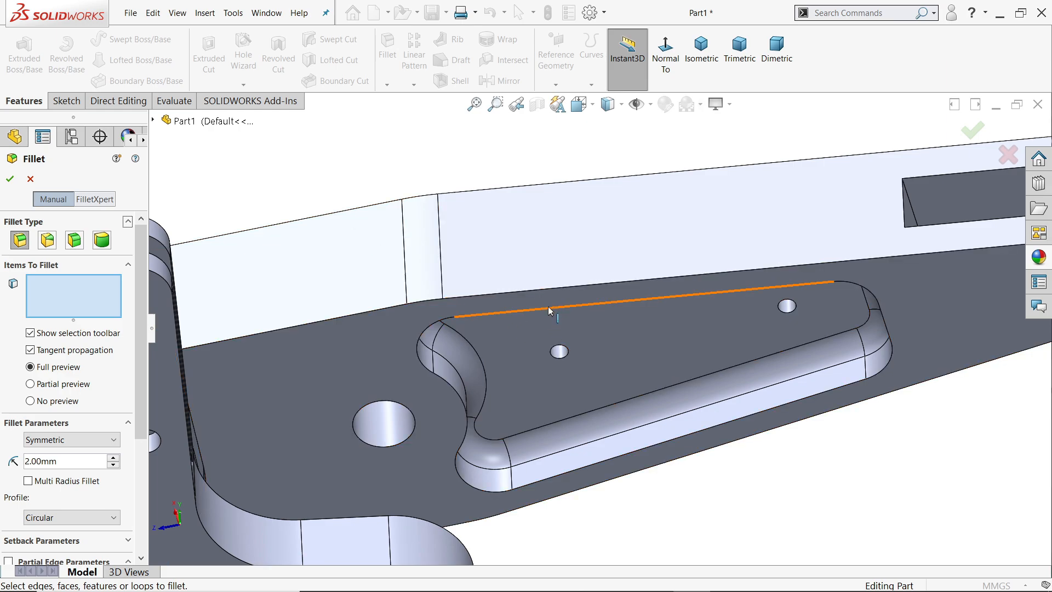
left_click(548, 306)
middle_click_drag(533, 316, 564, 314)
scroll(564, 314, "up", 5)
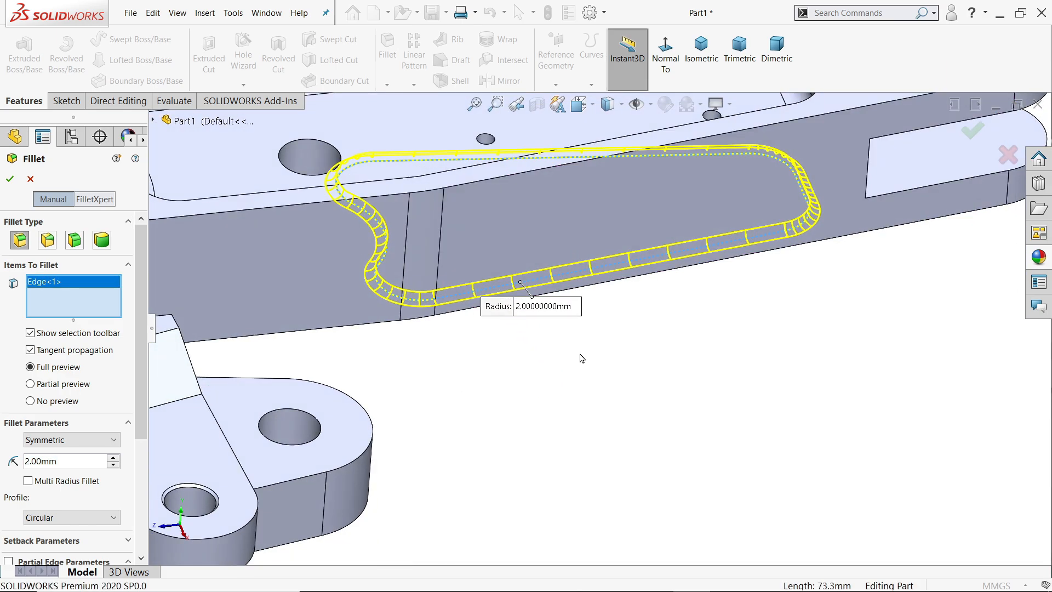
scroll(545, 246, "down", 3)
left_click(701, 49)
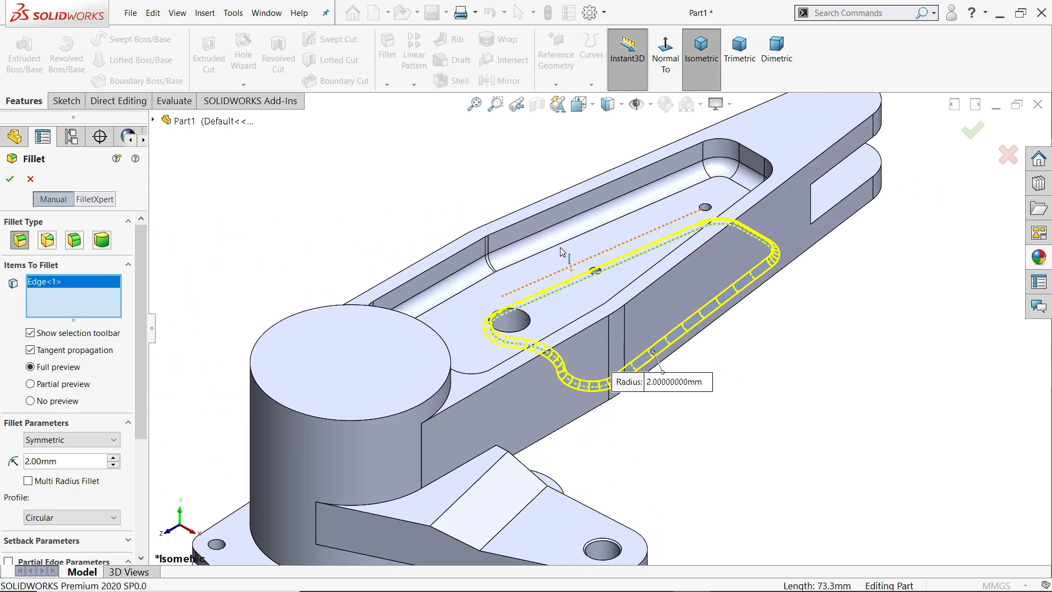
left_click(548, 211)
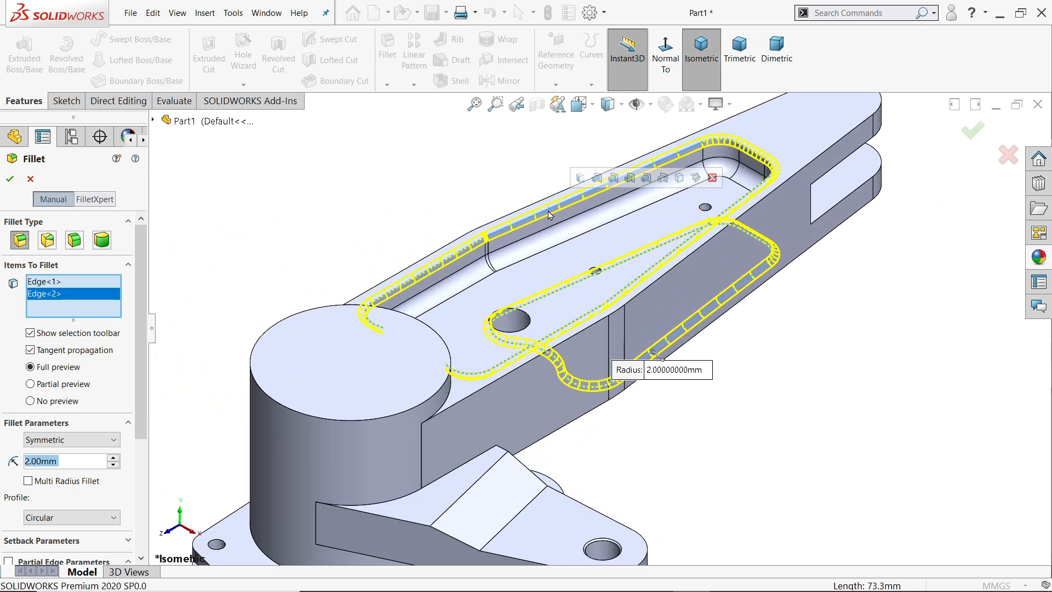
left_click(9, 180)
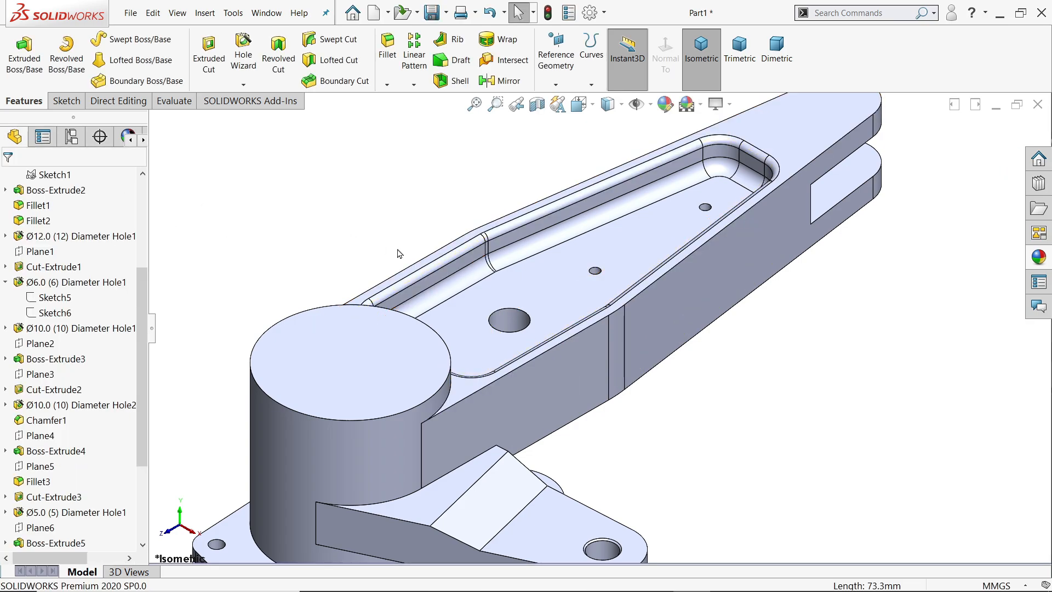
Sketch a circle of 12 mm radius on the long arm's top face, centred on the centre of its rounded end
key("f")
scroll(698, 157, "down", 2)
scroll(673, 180, "down", 2)
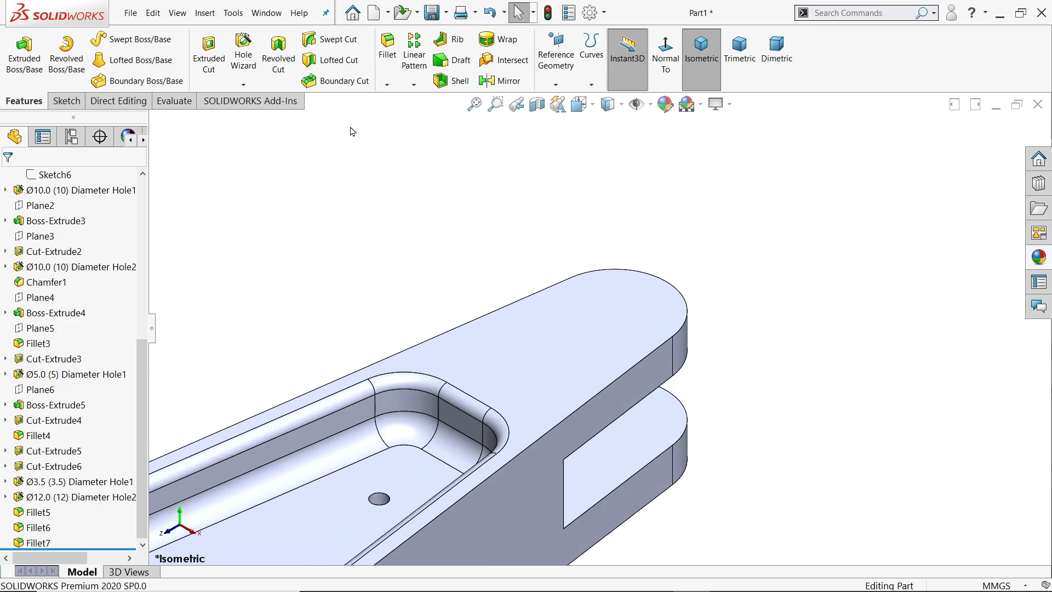
left_click(619, 302)
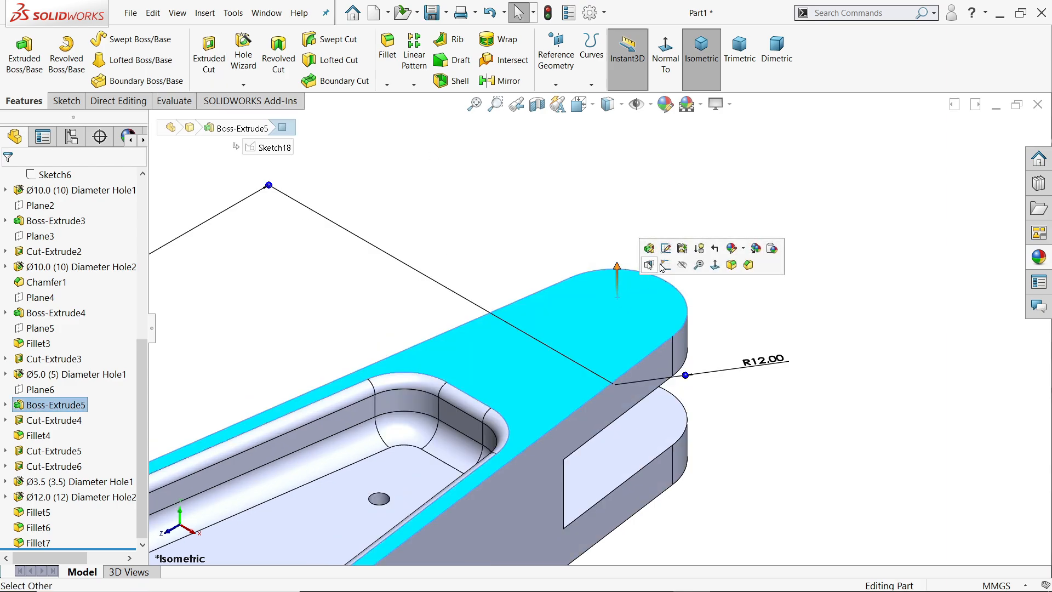
left_click(669, 270)
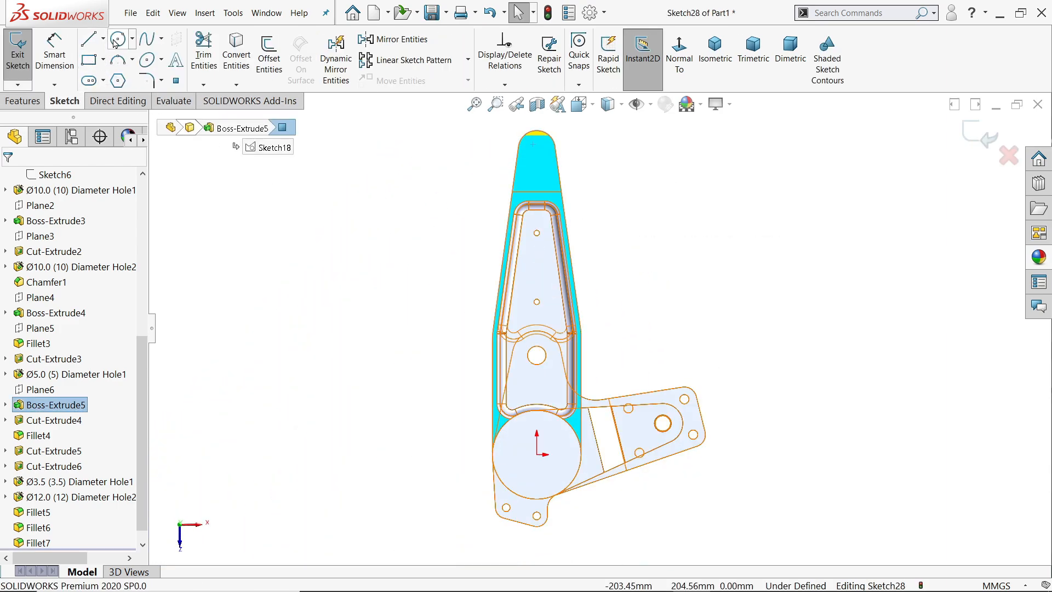
left_click(117, 39)
scroll(547, 169, "down", 3)
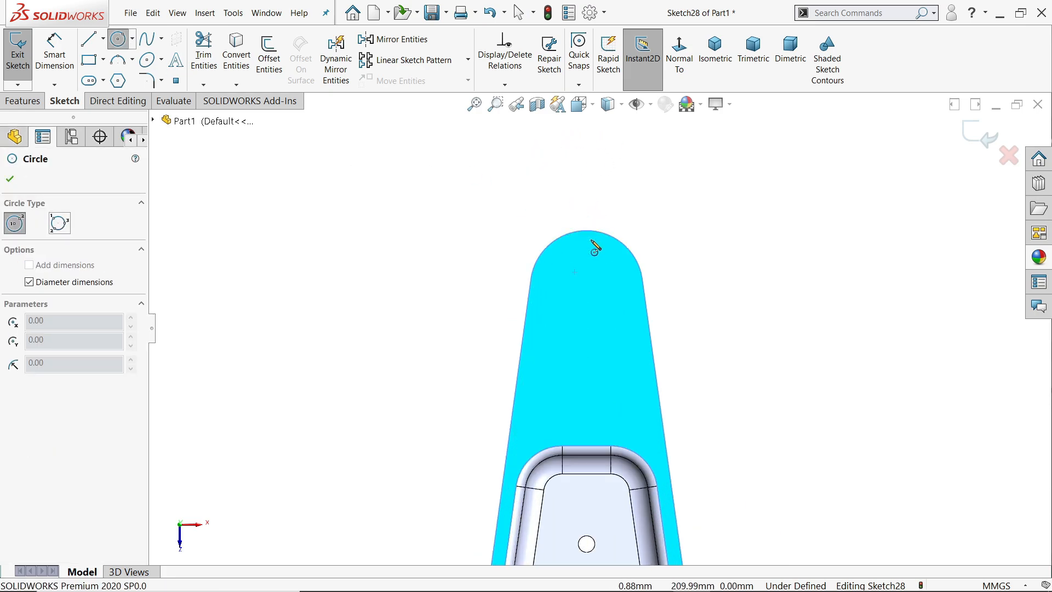
left_click(587, 287)
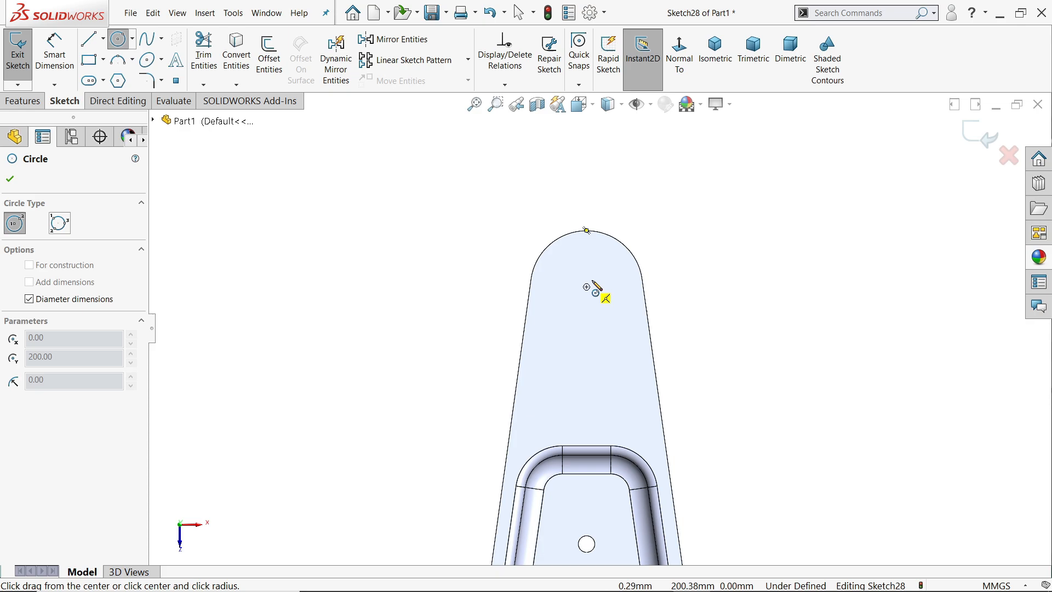
left_click(627, 253)
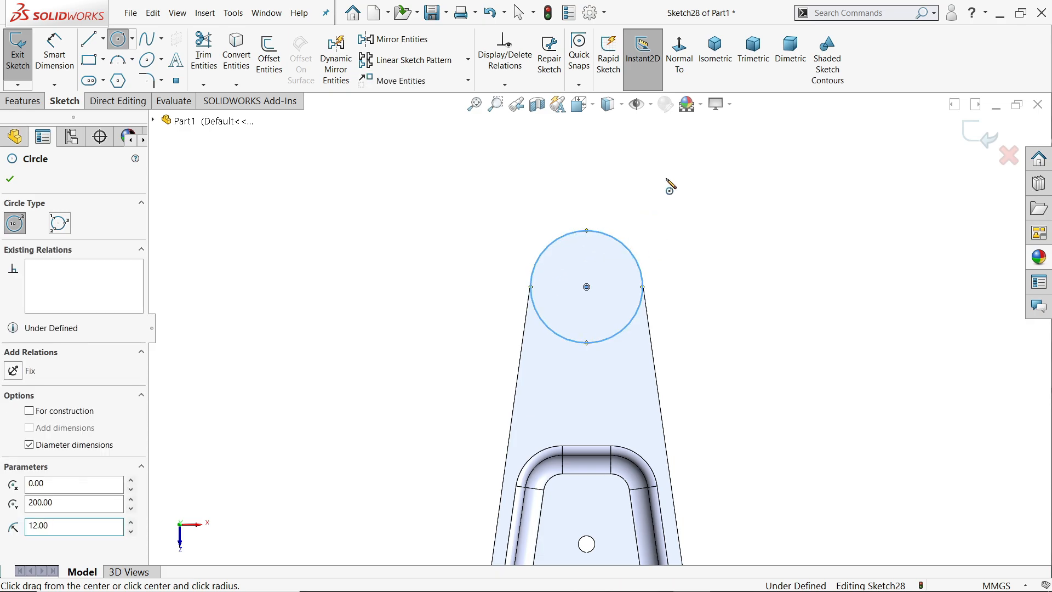
right_click(666, 137)
left_click(697, 144)
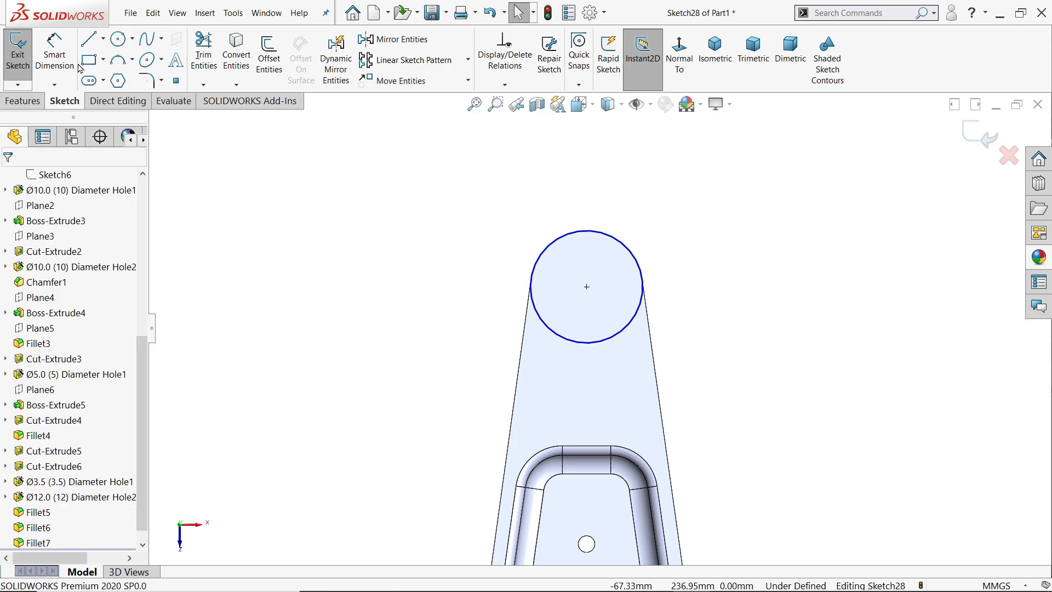
Dimension the circle's diameter as 24 mm
left_click(54, 54)
left_click(538, 274)
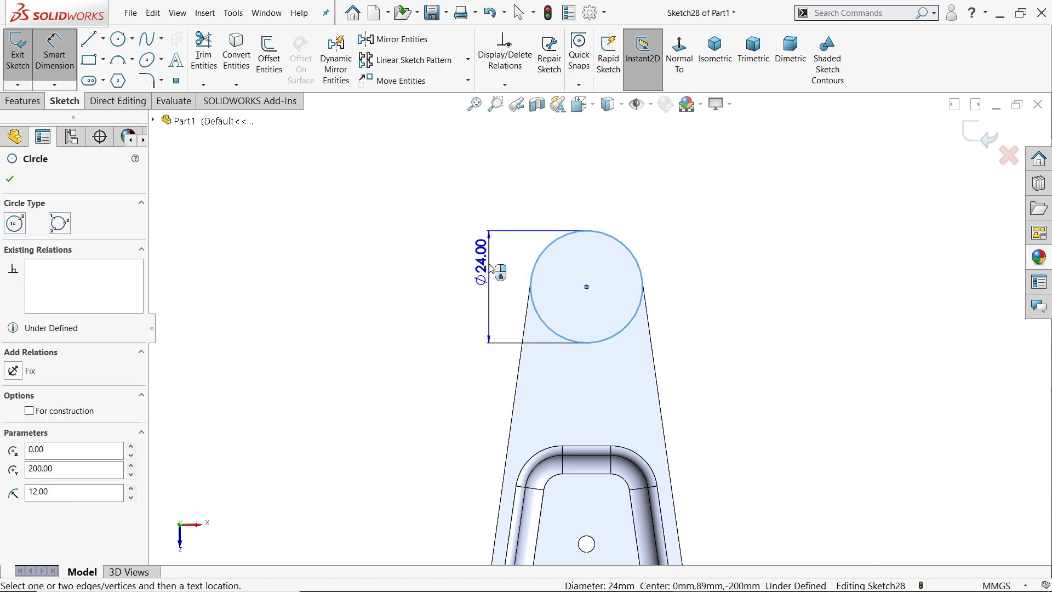
left_click(439, 264)
left_click(423, 242)
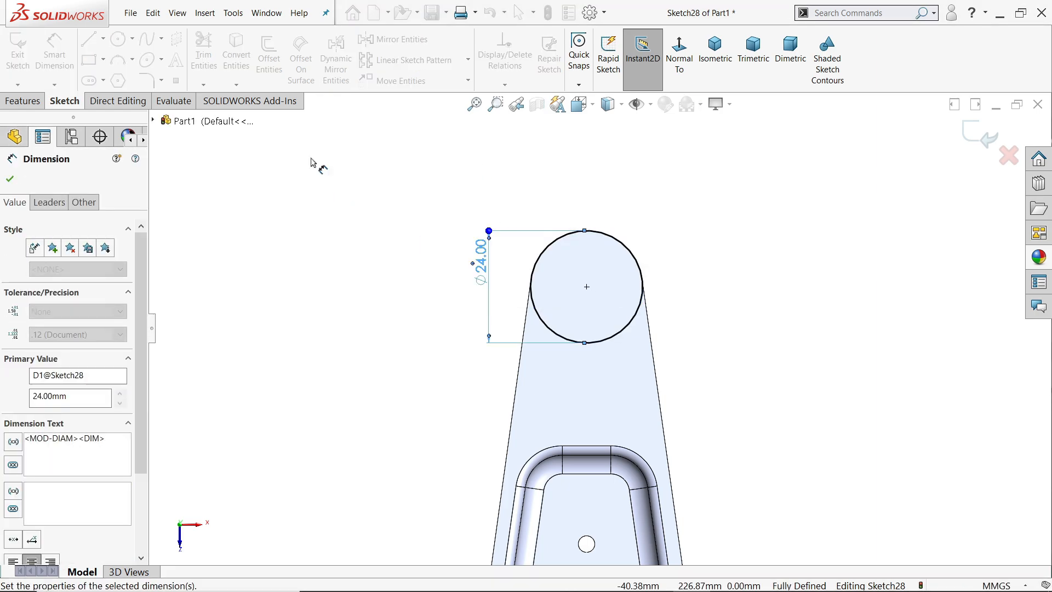
Extrude the circle upward 1 mm as a blind boss merged with the long arm
left_click(22, 101)
left_click(36, 65)
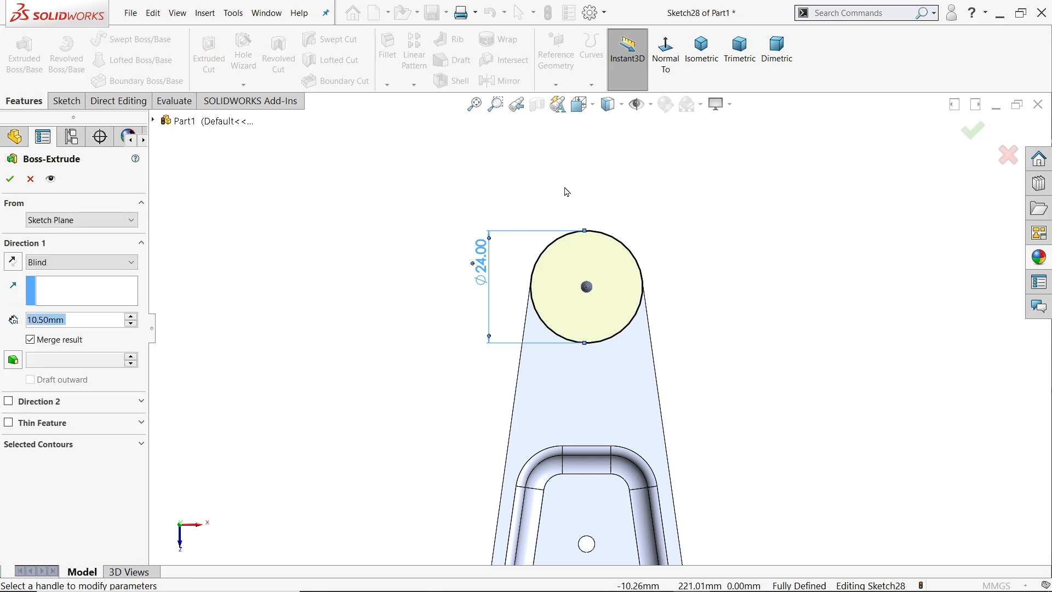
left_click(701, 55)
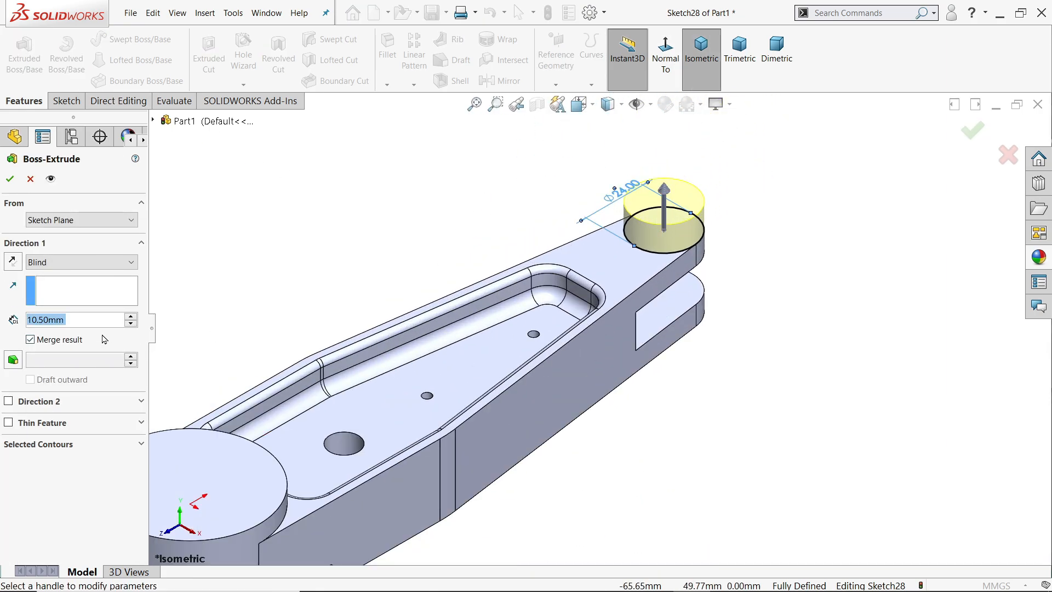
type("1")
key("Return")
scroll(477, 308, "down", 5)
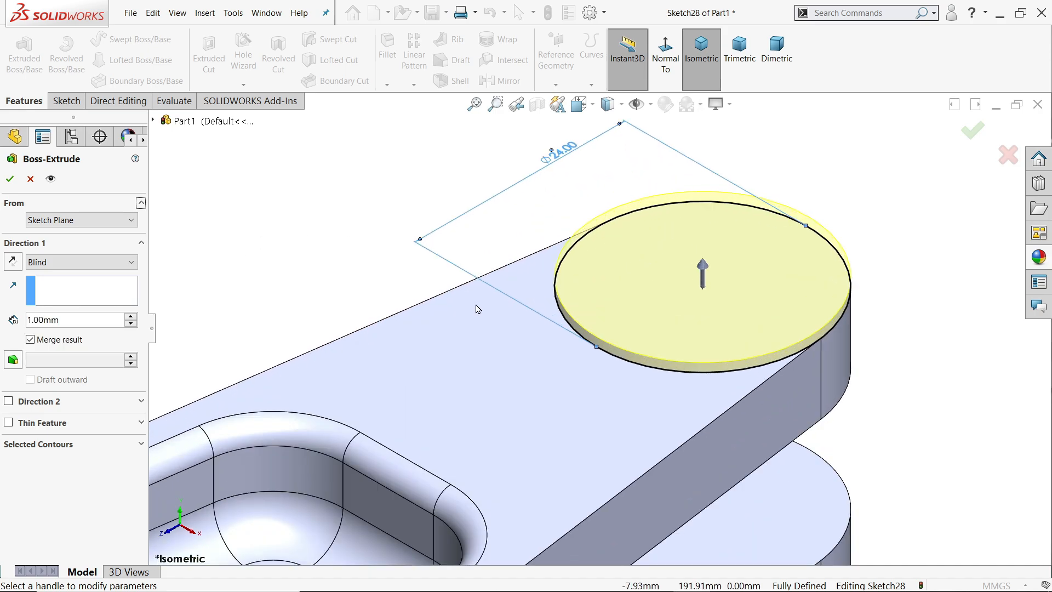
left_click(12, 179)
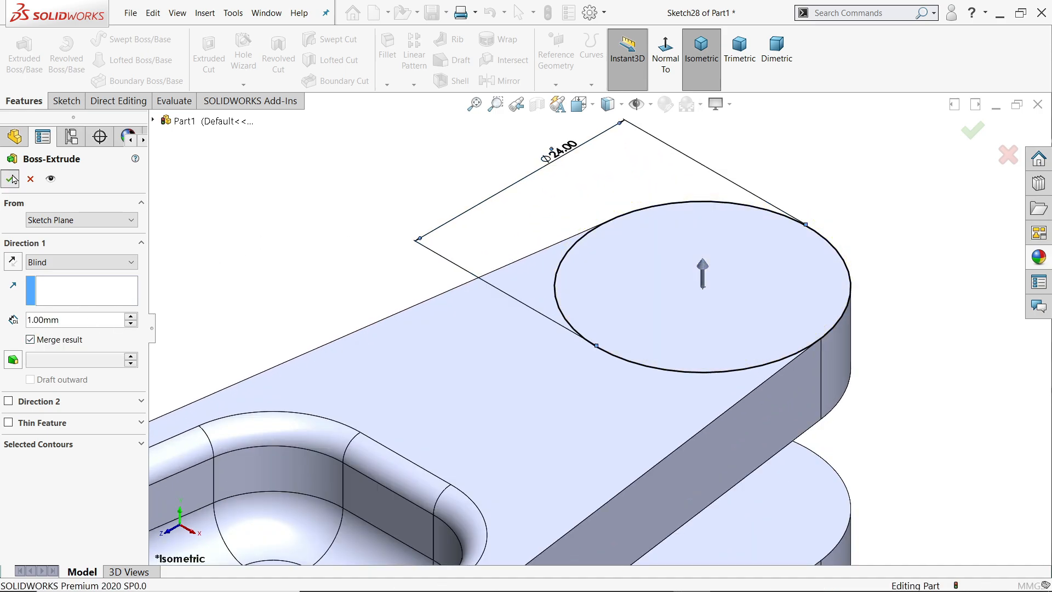
Define a counterbored hole with 8 mm diameter, 17 mm counterbore diameter, 2 mm counterbore depth and an Up To Next end condition
left_click(240, 49)
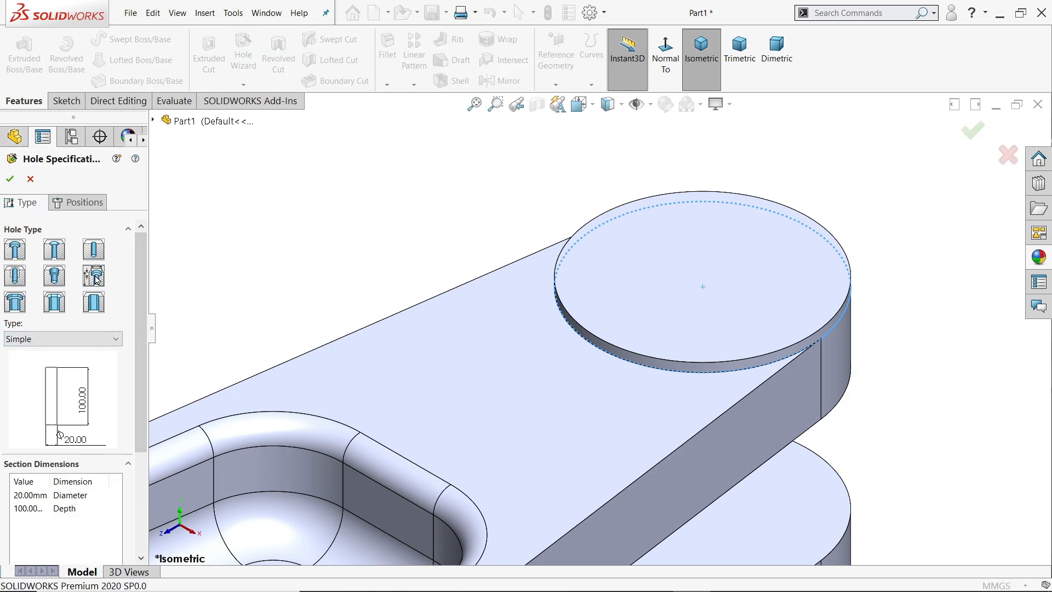
left_click(41, 339)
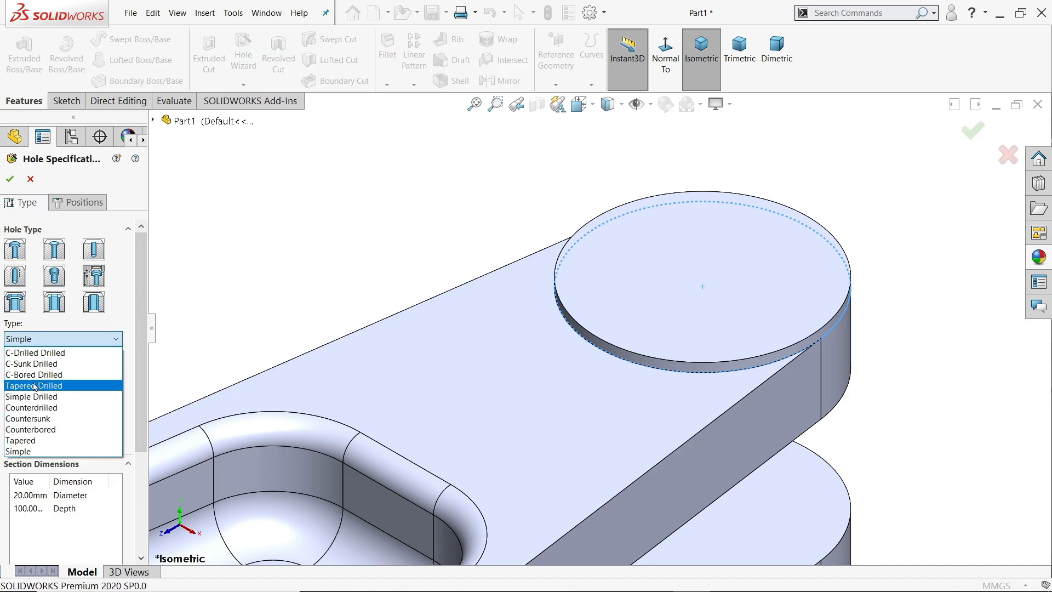
left_click(31, 430)
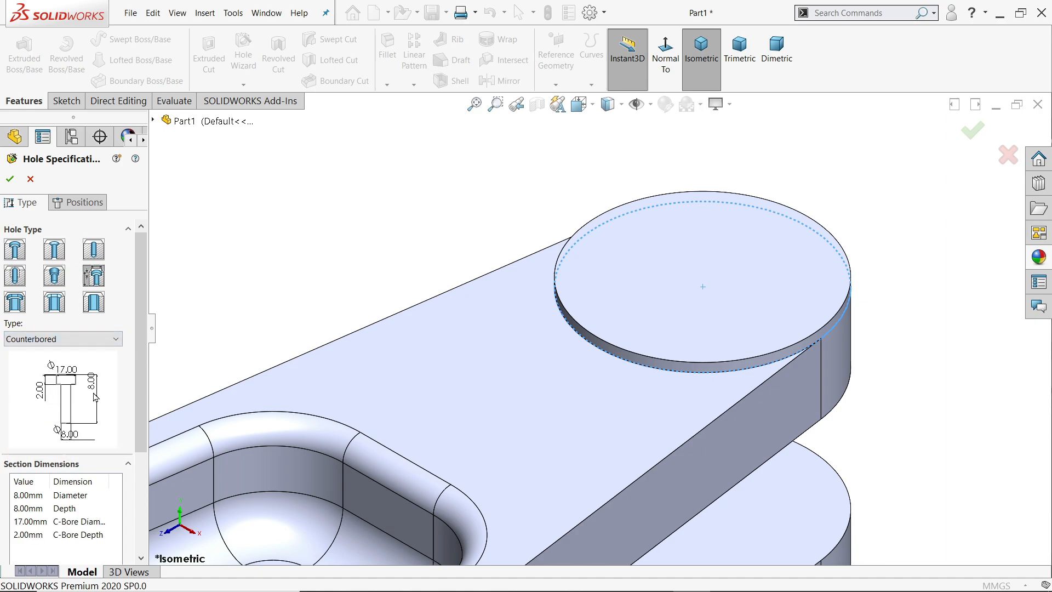
scroll(132, 419, "down", 3)
left_click_drag(130, 415, 130, 417)
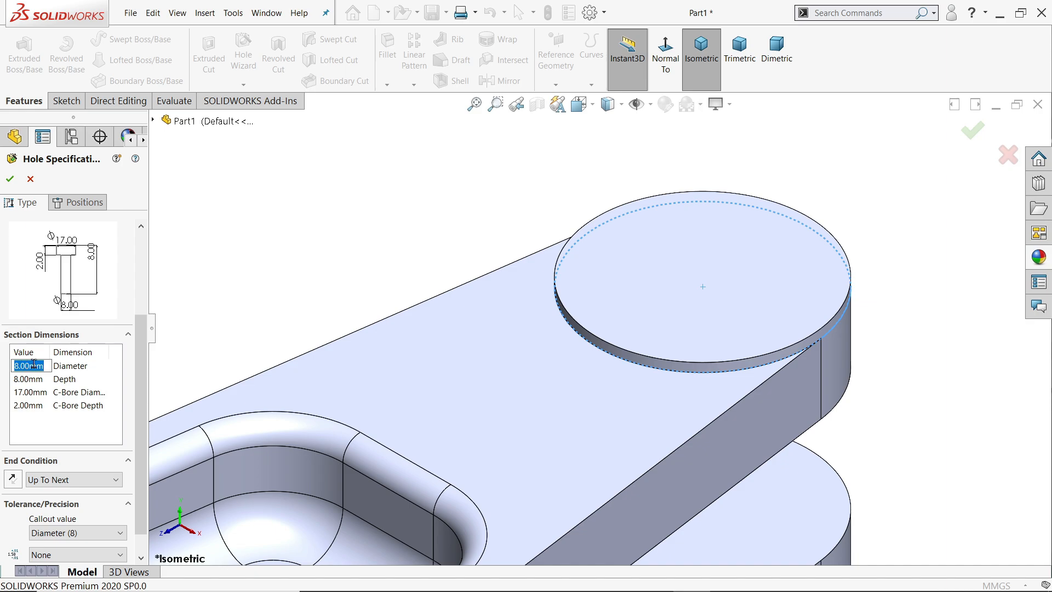
left_click(29, 380)
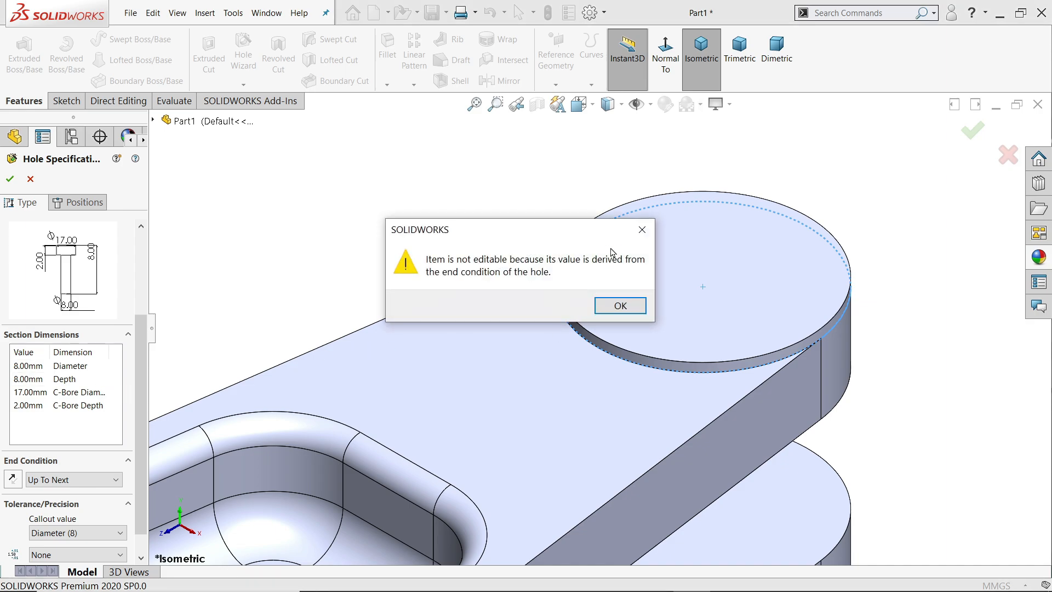
left_click(647, 230)
scroll(33, 460, "down", 1)
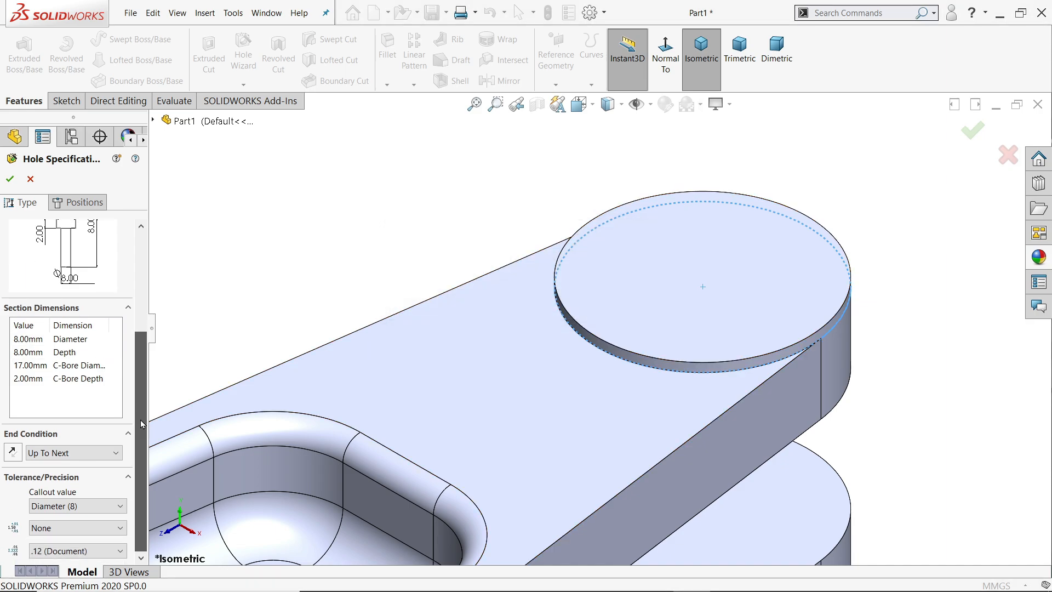
left_click(52, 453)
left_click(52, 457)
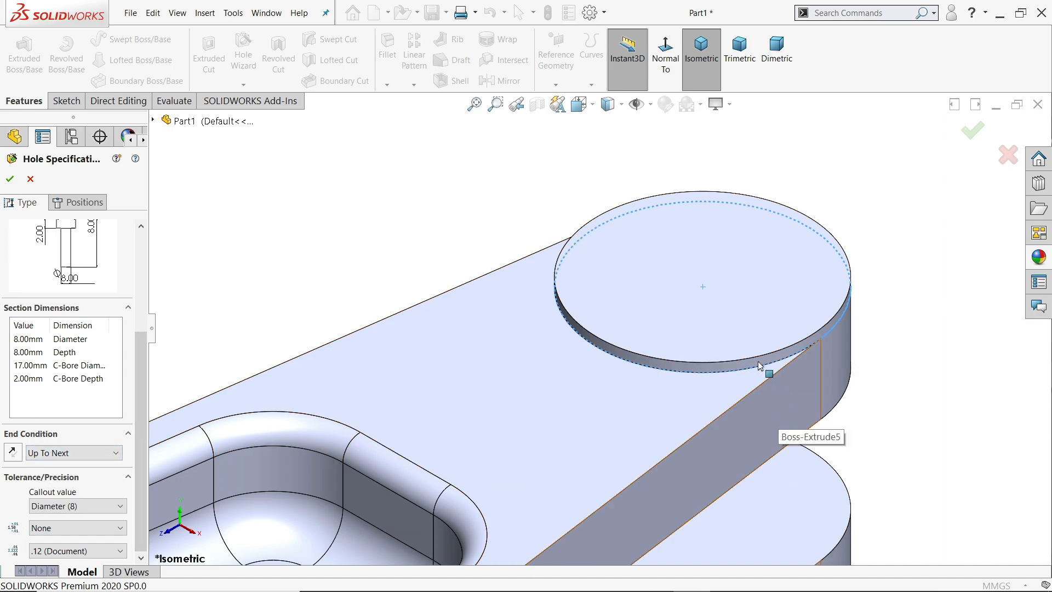
double_click(24, 379)
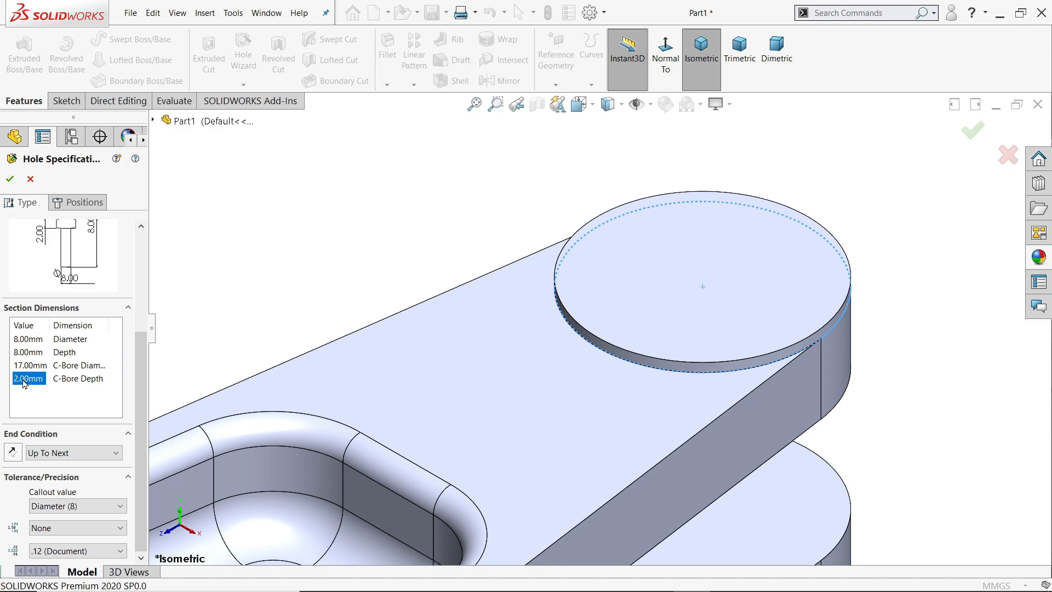
Place the counterbored hole at the centre of the round boss on the long arm's end and create it
left_click(79, 202)
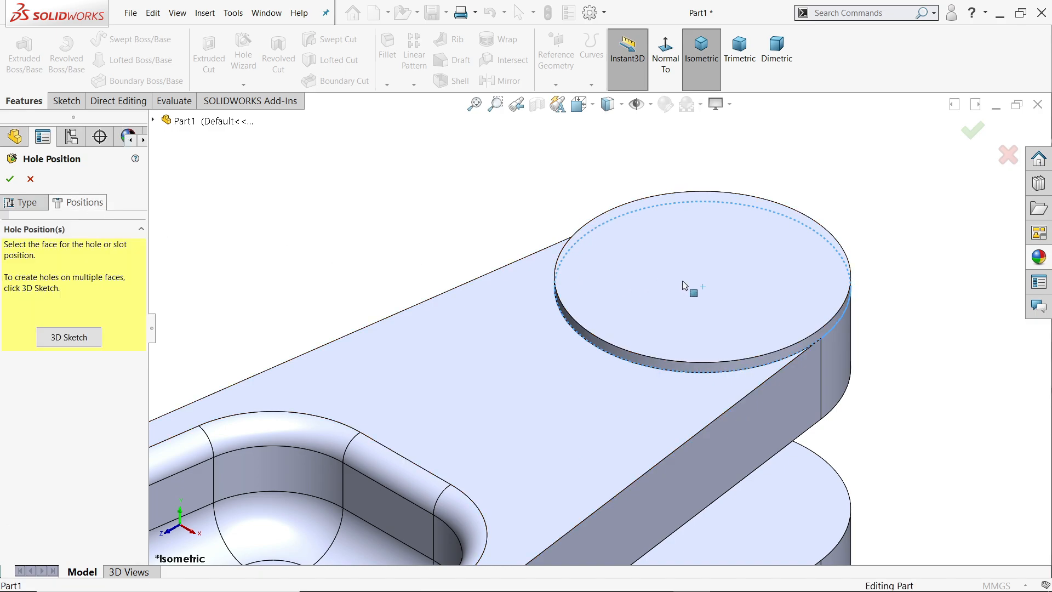
left_click(686, 283)
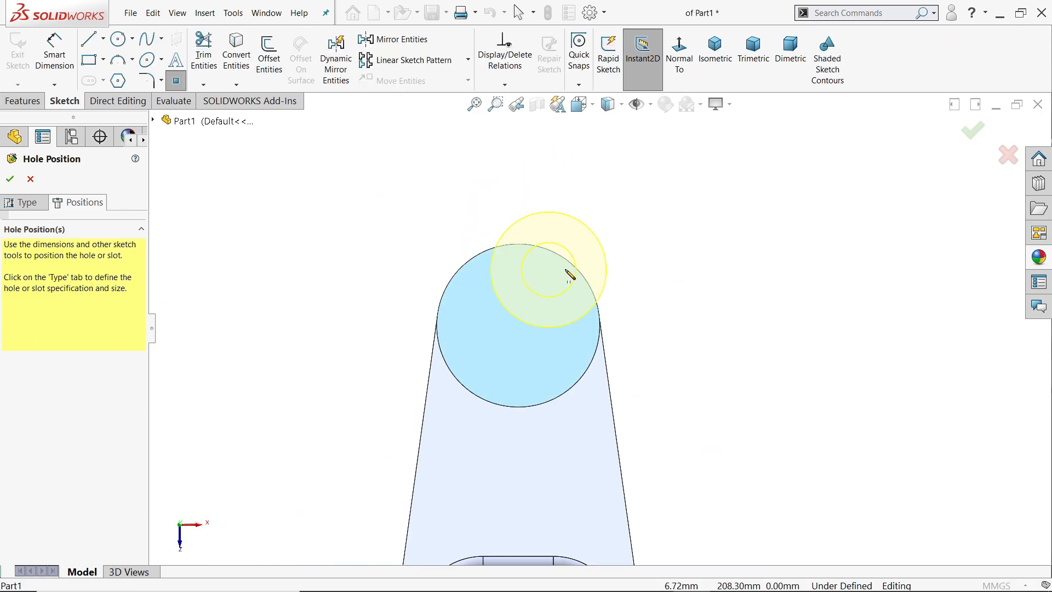
scroll(534, 326, "down", 5)
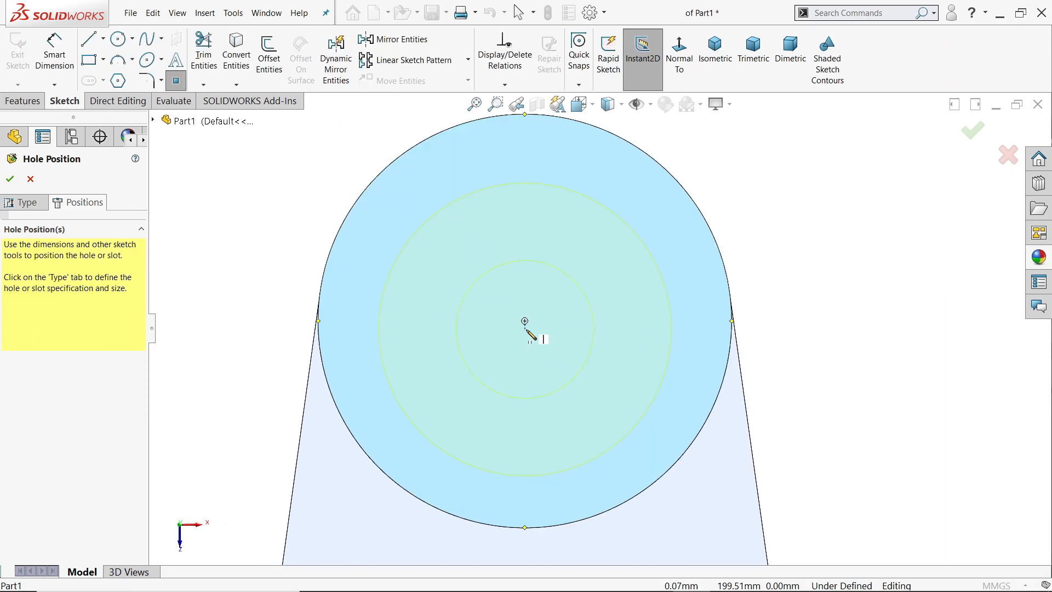
left_click(525, 321)
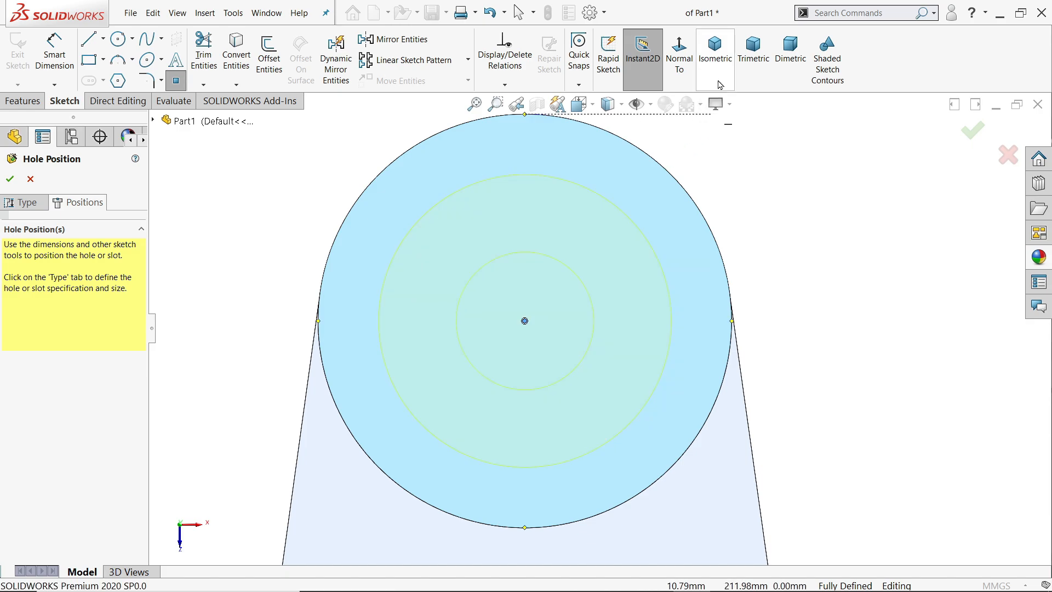
left_click(719, 66)
scroll(686, 193, "down", 5)
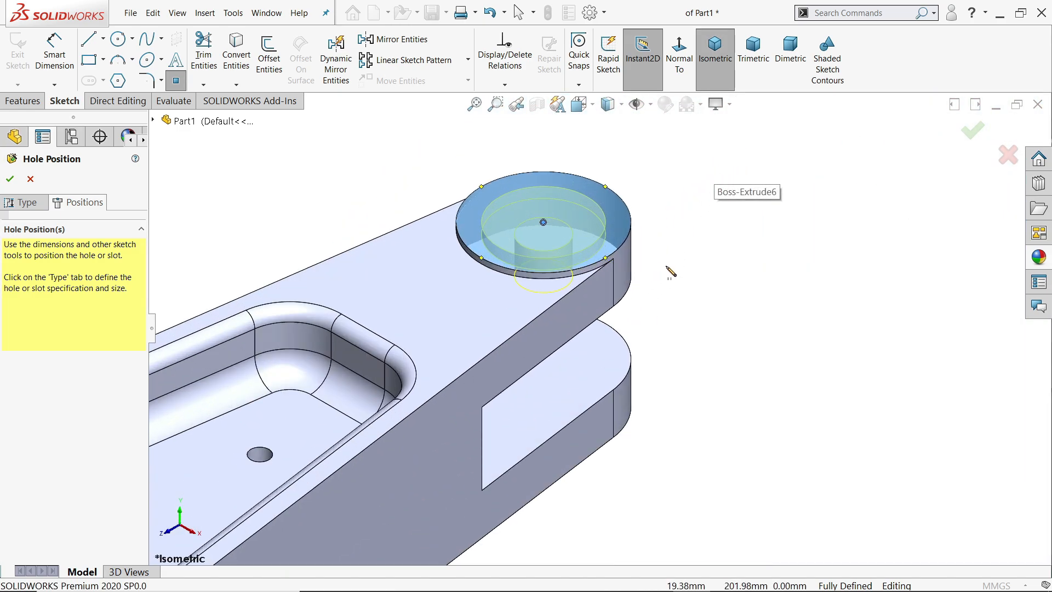
right_click(713, 247)
middle_click_drag(713, 248, 662, 284)
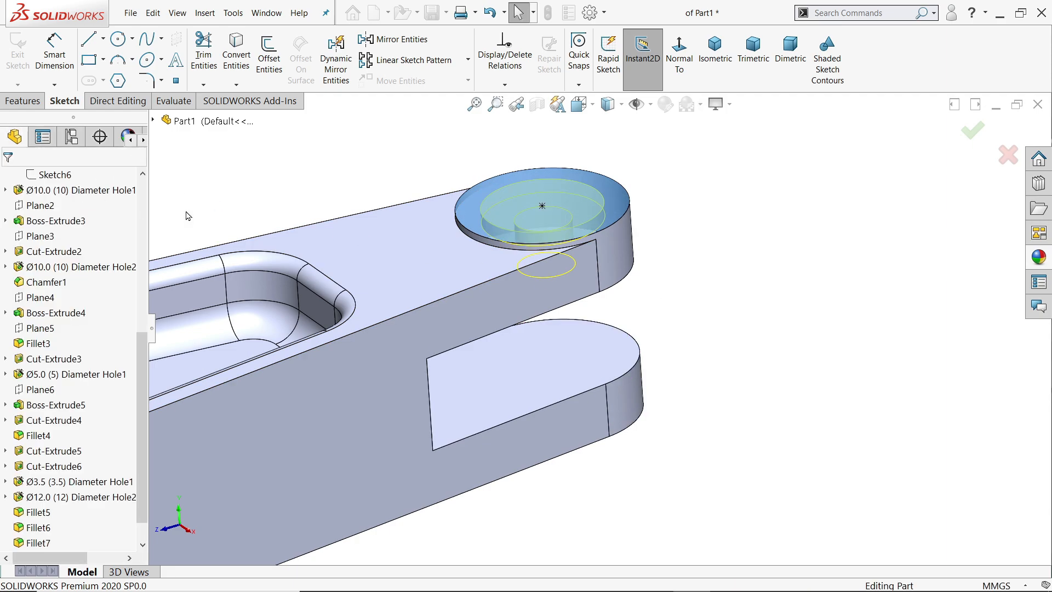
middle_click_drag(655, 314, 384, 340)
Start a mirror feature with the round boss and the counterbored hole on the long arm's end as the features to mirror
scroll(141, 391, "down", 1)
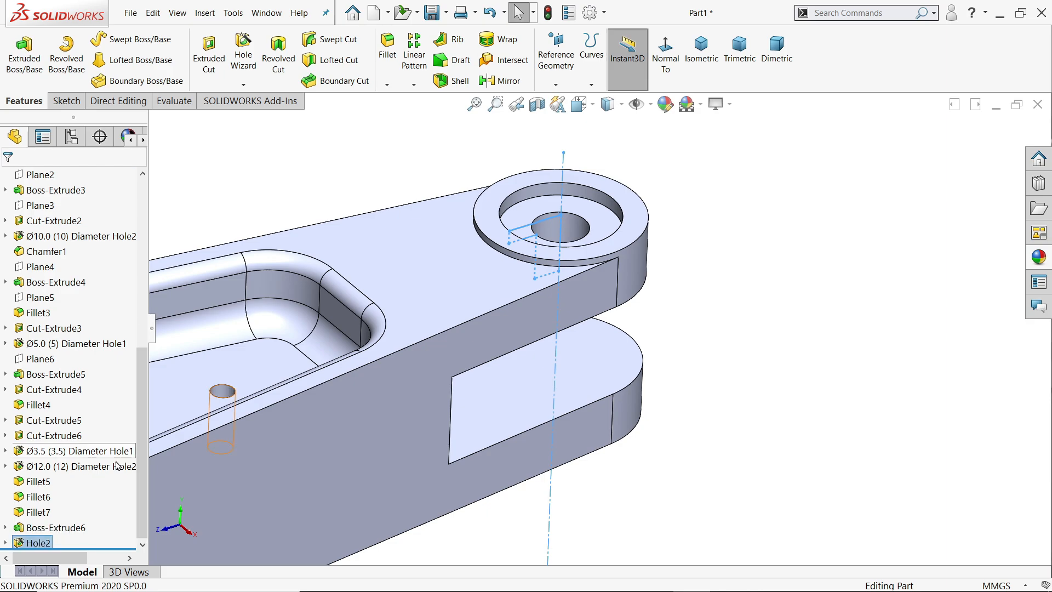
left_click(32, 528)
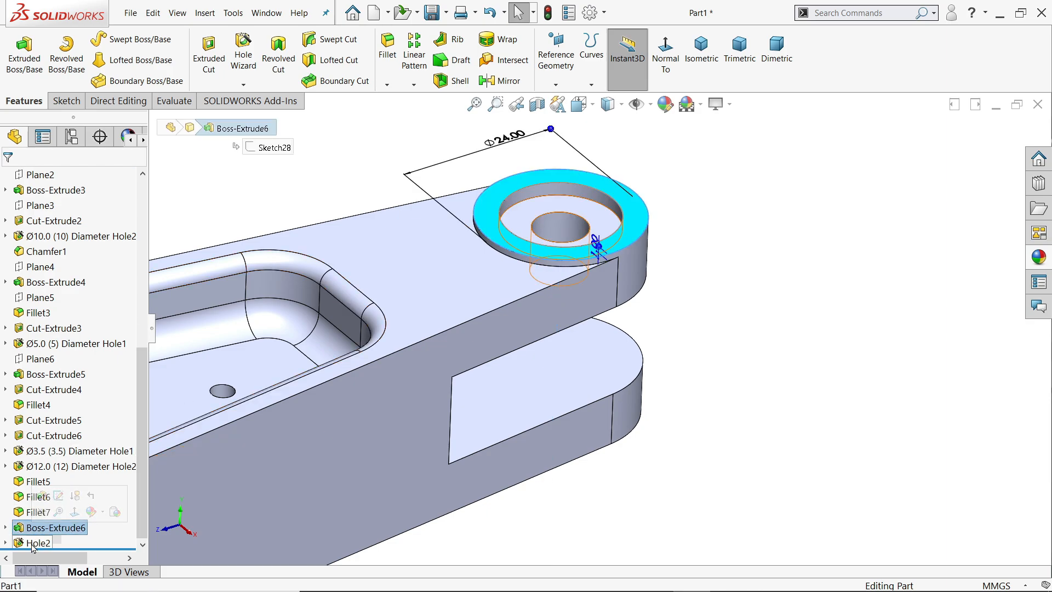
left_click(32, 544)
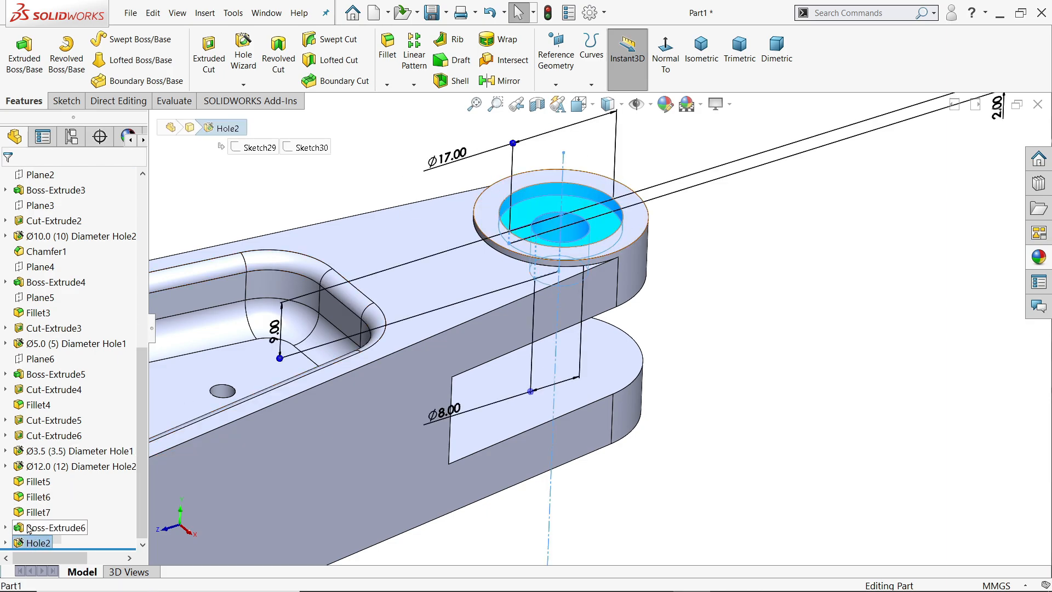
left_click(32, 529, "ctrl")
left_click(499, 80)
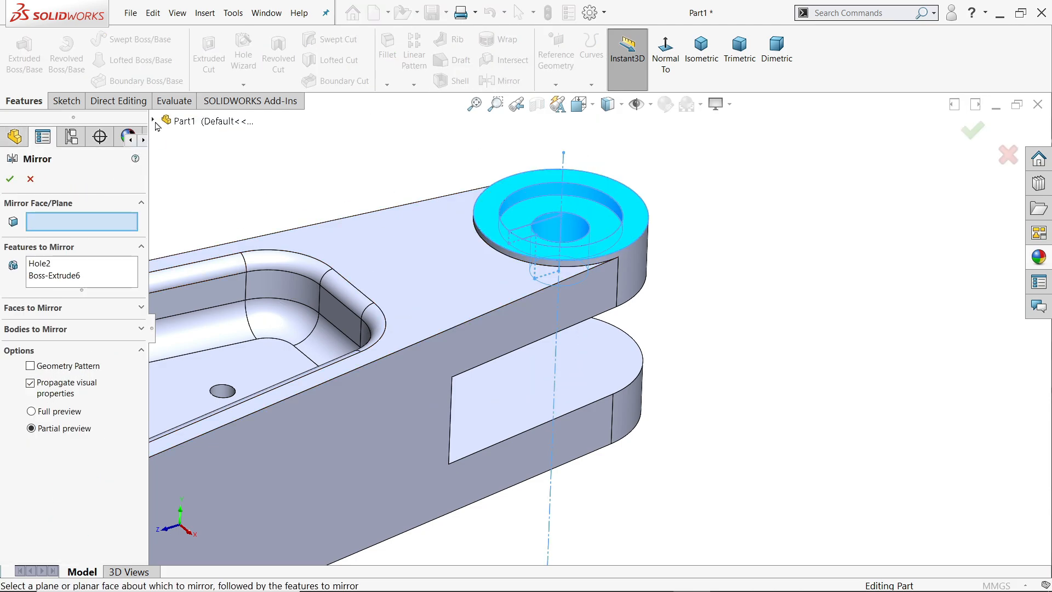
scroll(411, 236, "up", 5)
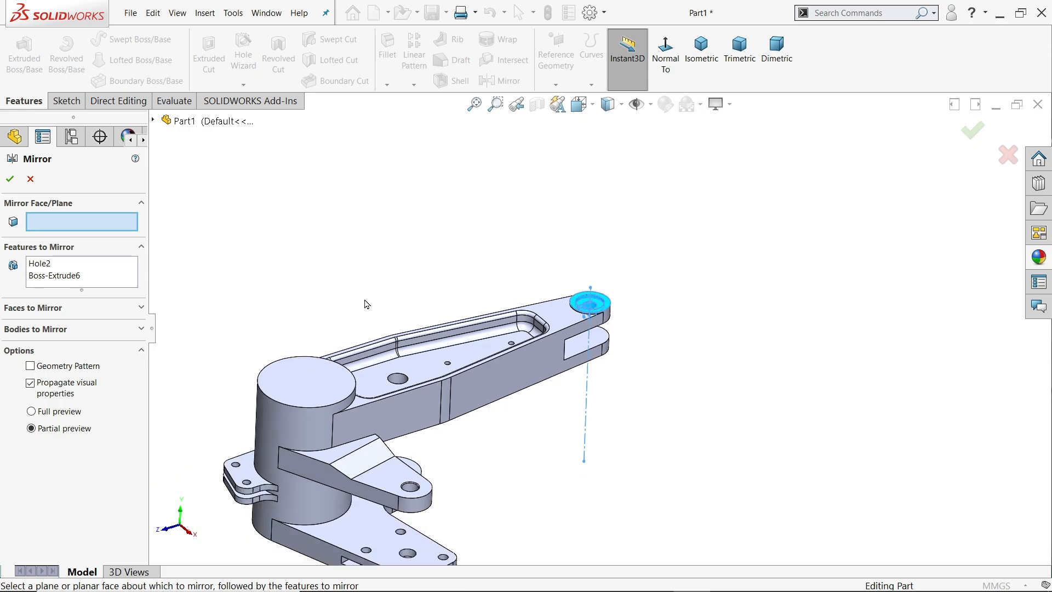
left_click(153, 119)
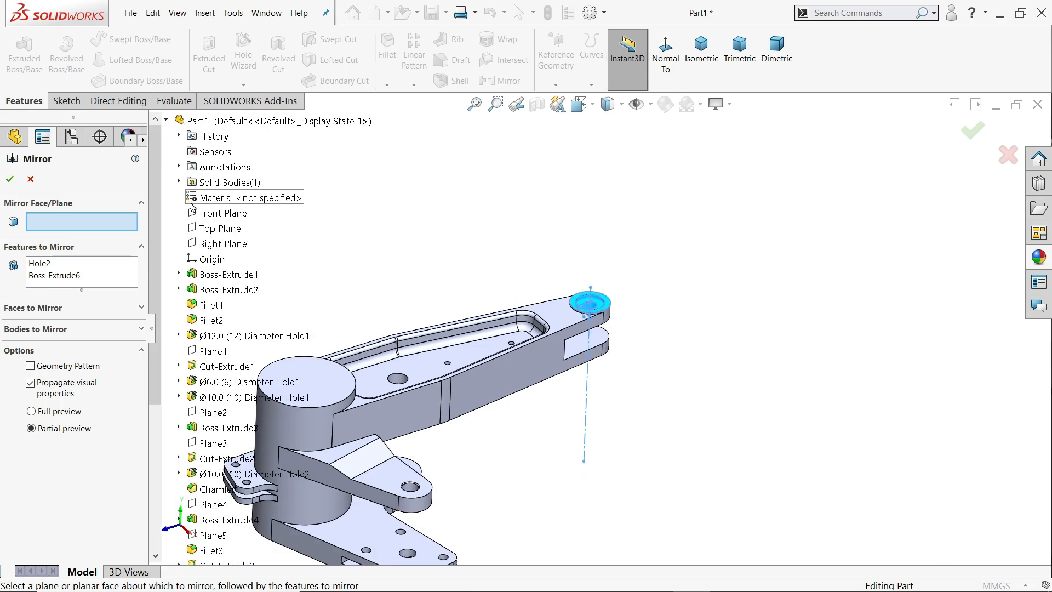
left_click(224, 246)
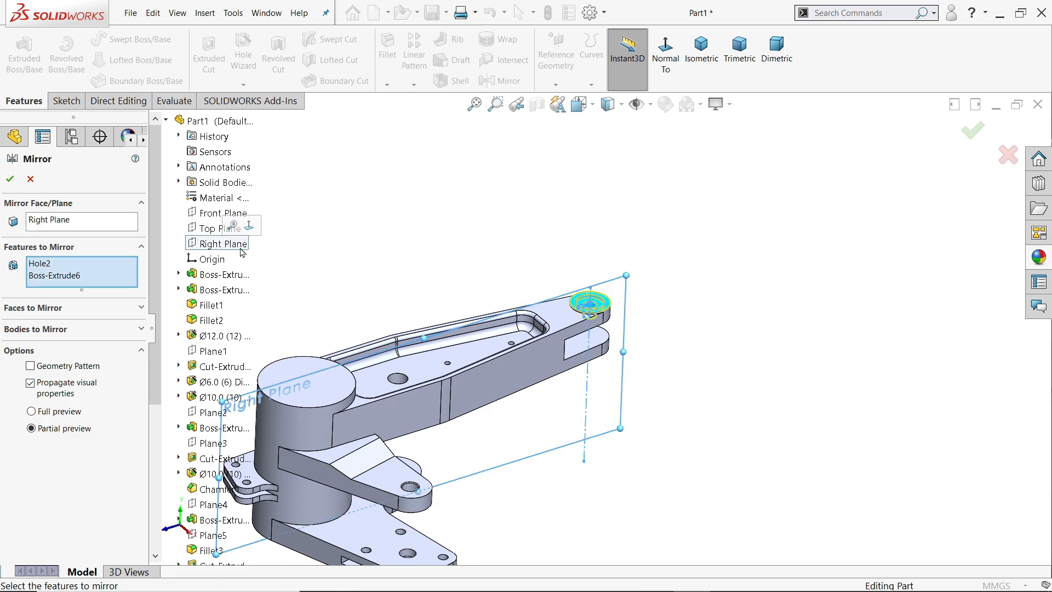
mouse_move(453, 255)
middle_mouse_down()
mouse_move(491, 276)
mouse_move(455, 265)
mouse_move(458, 247)
middle_mouse_up()
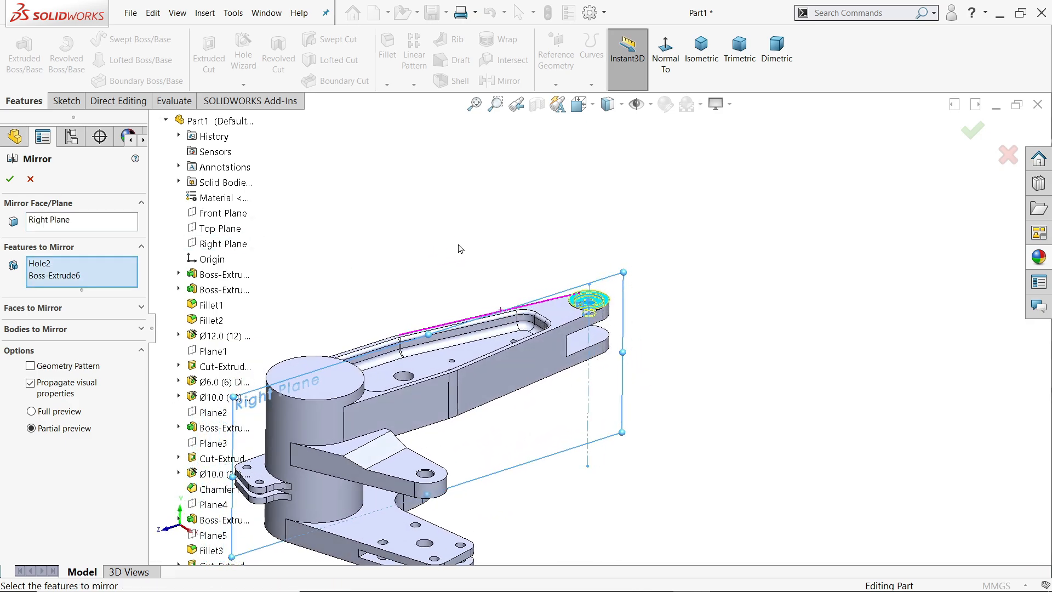
right_click(93, 225)
left_click(117, 248)
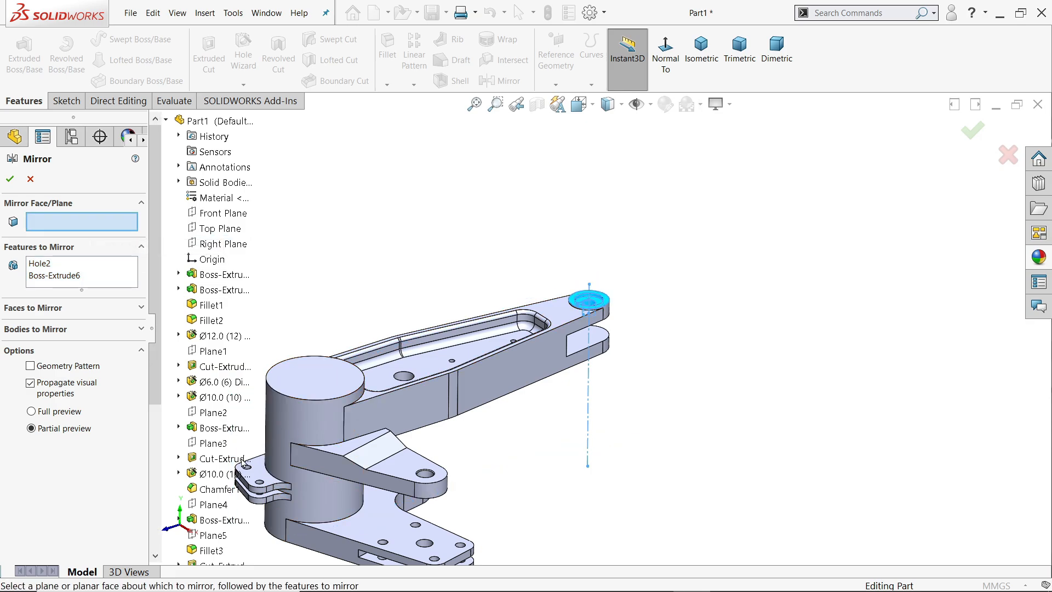
Mirror the boss and counterbored hole about Plane6 onto the underside of the forked end, and check the result from below
scroll(243, 463, "down", 5)
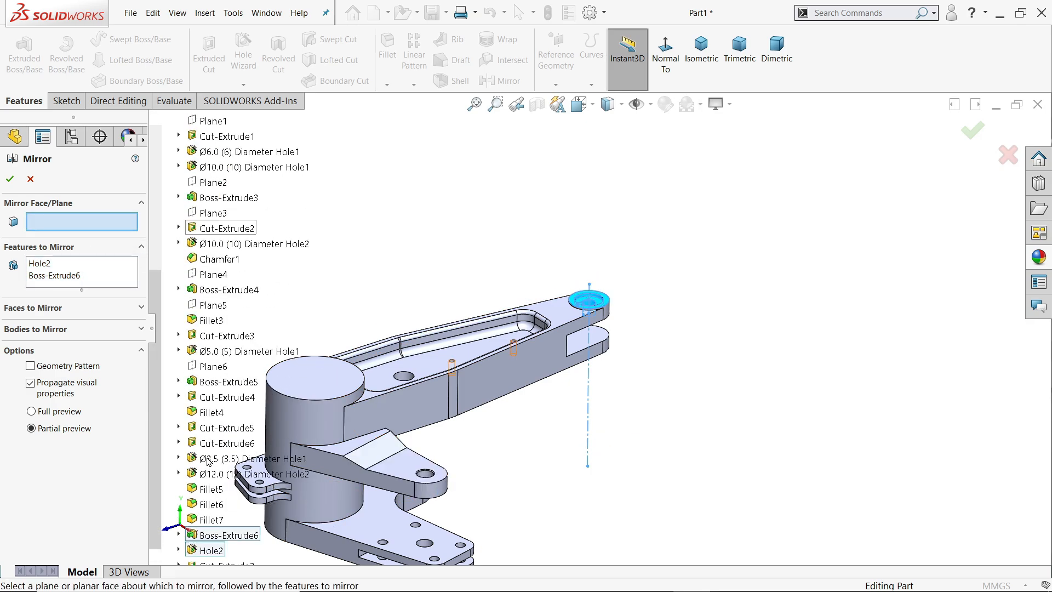
left_click(210, 368)
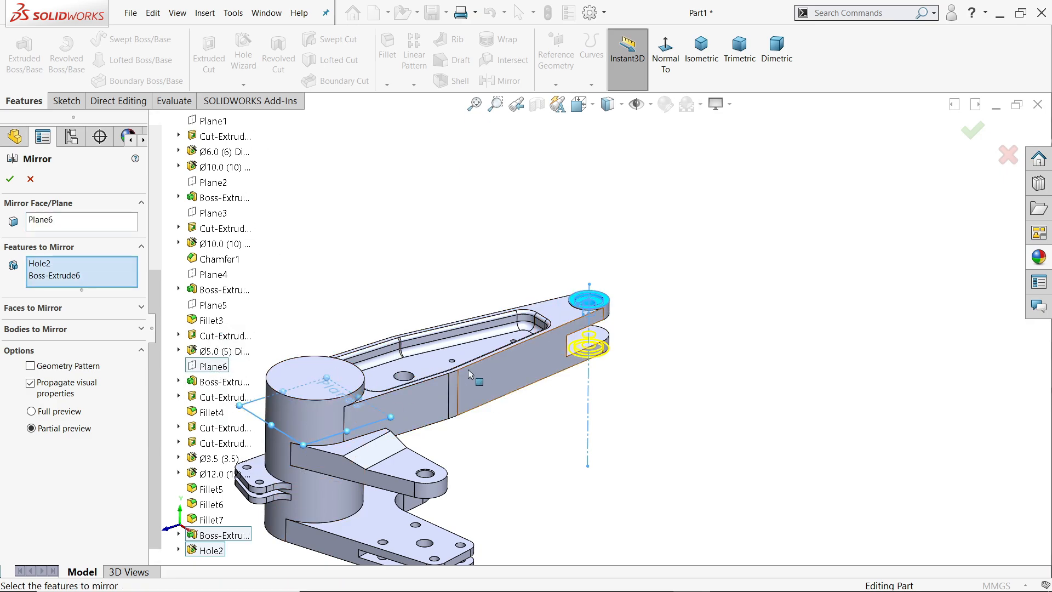
scroll(470, 386, "down", 2)
scroll(520, 367, "down", 4)
middle_click_drag(701, 353, 689, 330)
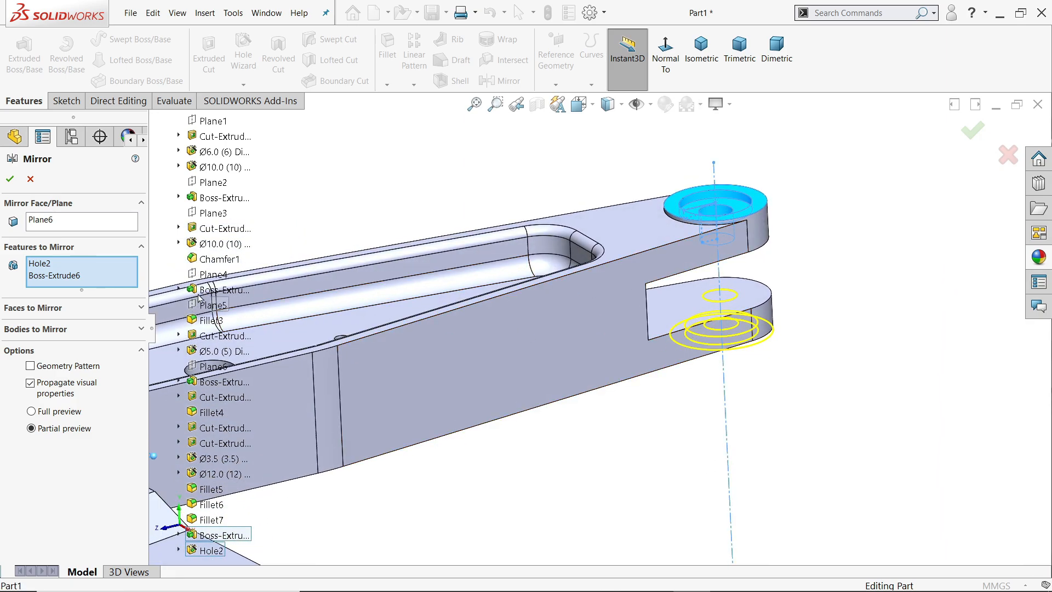
left_click(10, 179)
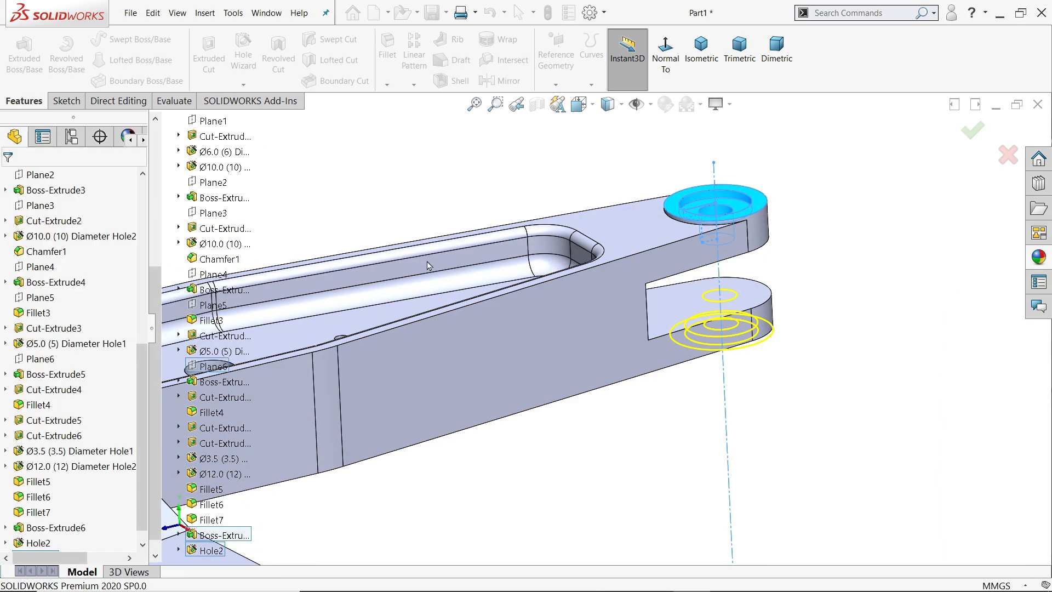
middle_click_drag(646, 383, 646, 325)
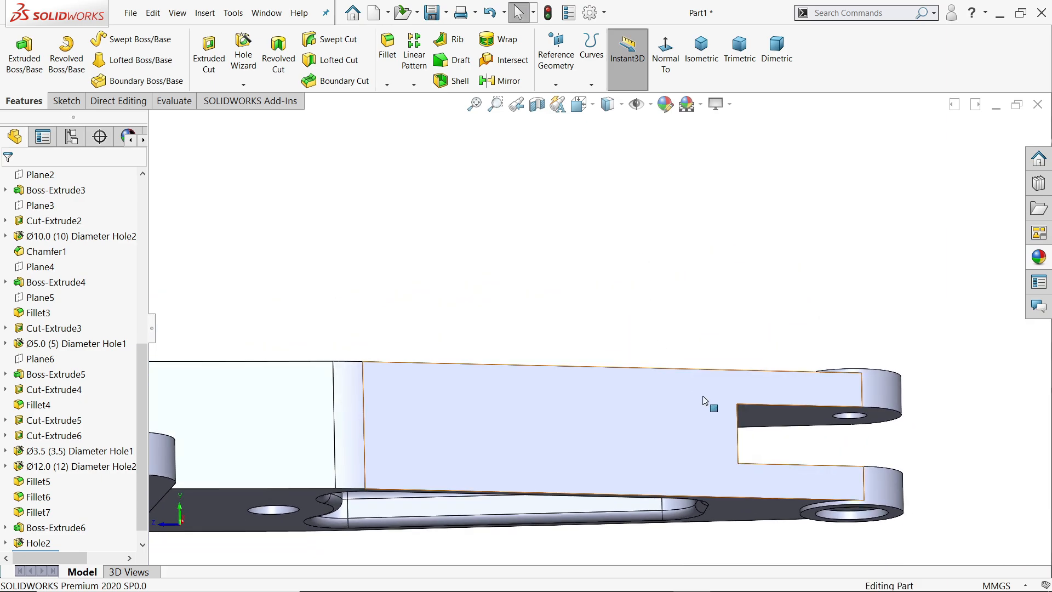
scroll(767, 433, "down", 3)
middle_click_drag(767, 433, 735, 294)
left_click(708, 55)
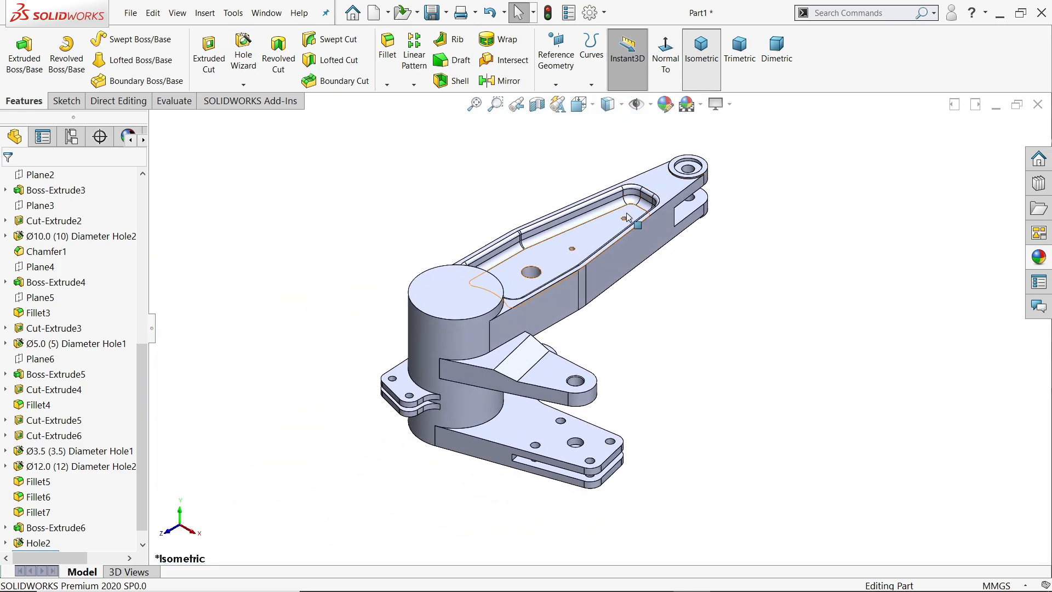
Switch to the 127.PNG drawing in Photos, examine the section views around the main cylinder for remaining features, and return to SOLIDWORKS
key("alt+Tab")
scroll(182, 498, "up", 2)
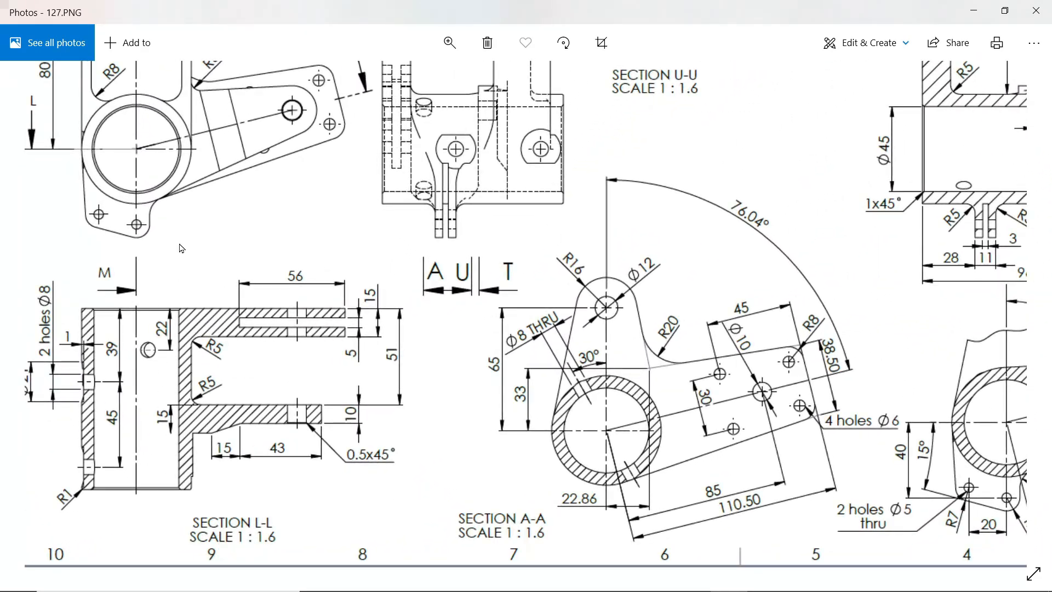
left_click_drag(180, 245, 304, 399)
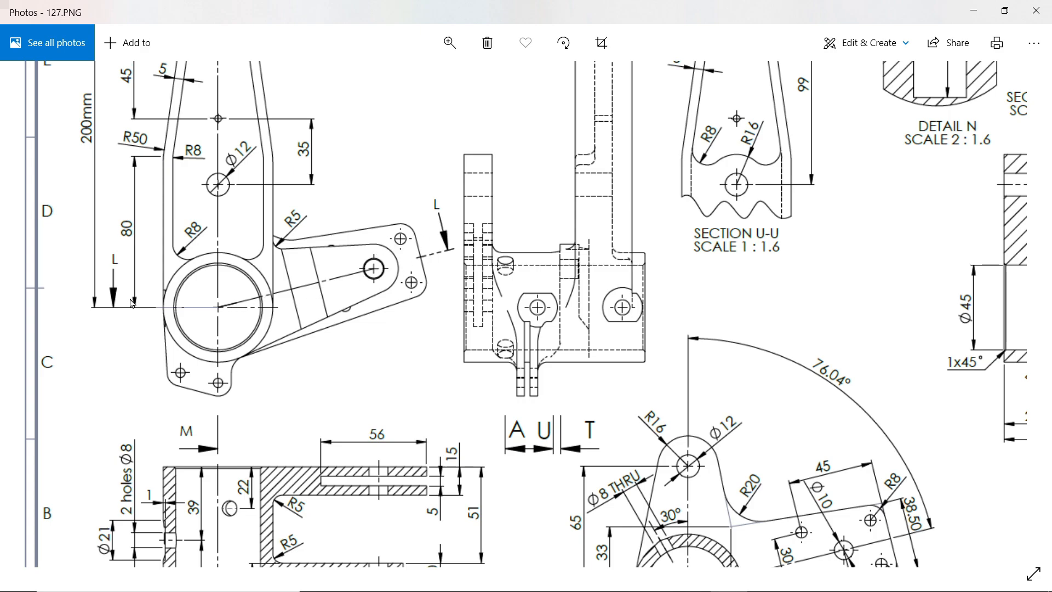
left_click_drag(204, 326, 164, 202)
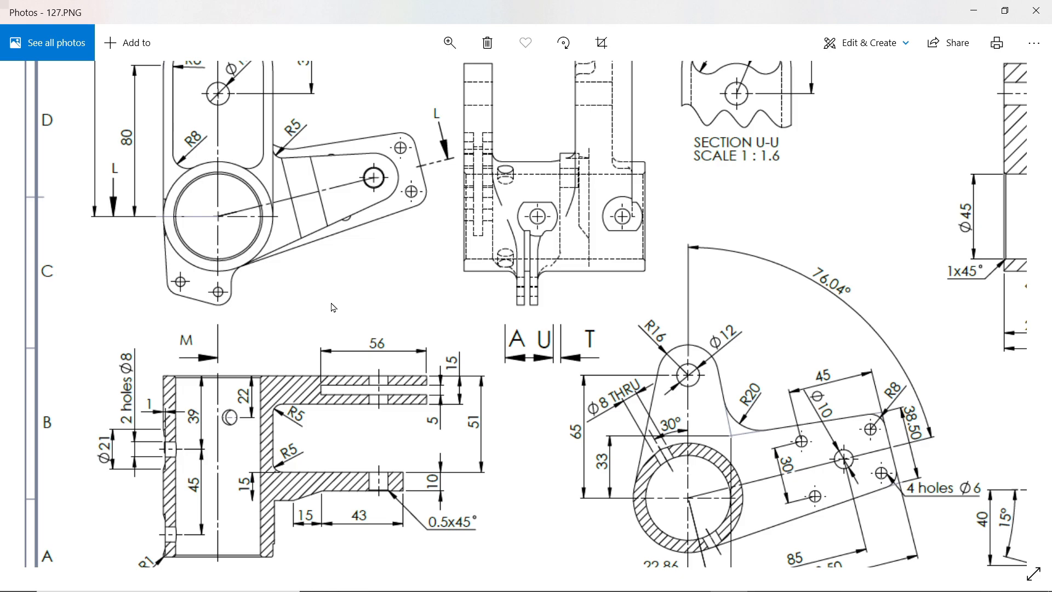
mouse_move(332, 307)
left_mouse_down()
mouse_move(324, 323)
mouse_move(103, 308)
left_mouse_up()
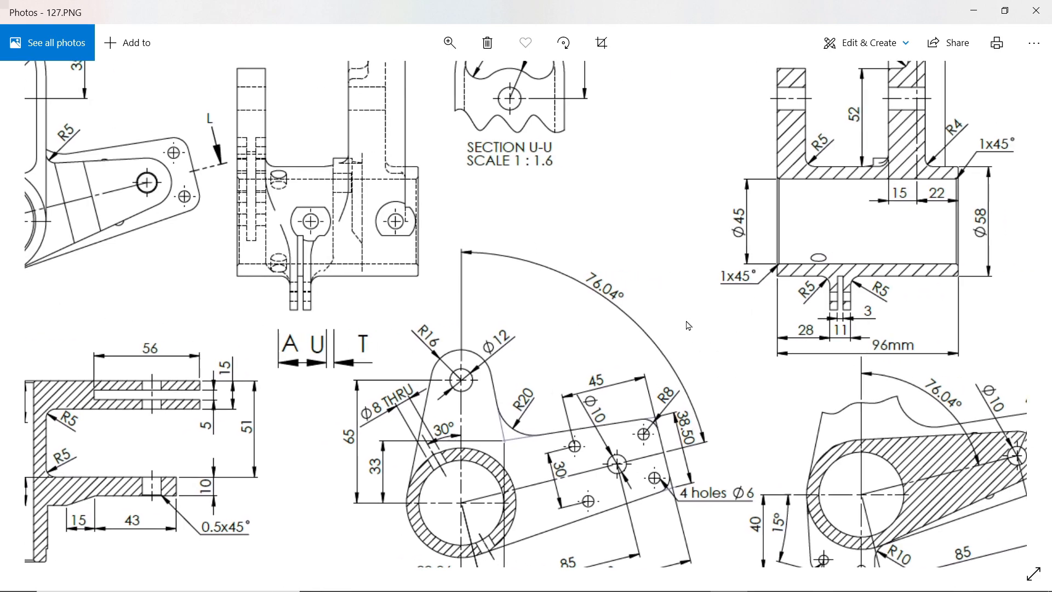
left_click_drag(689, 326, 499, 338)
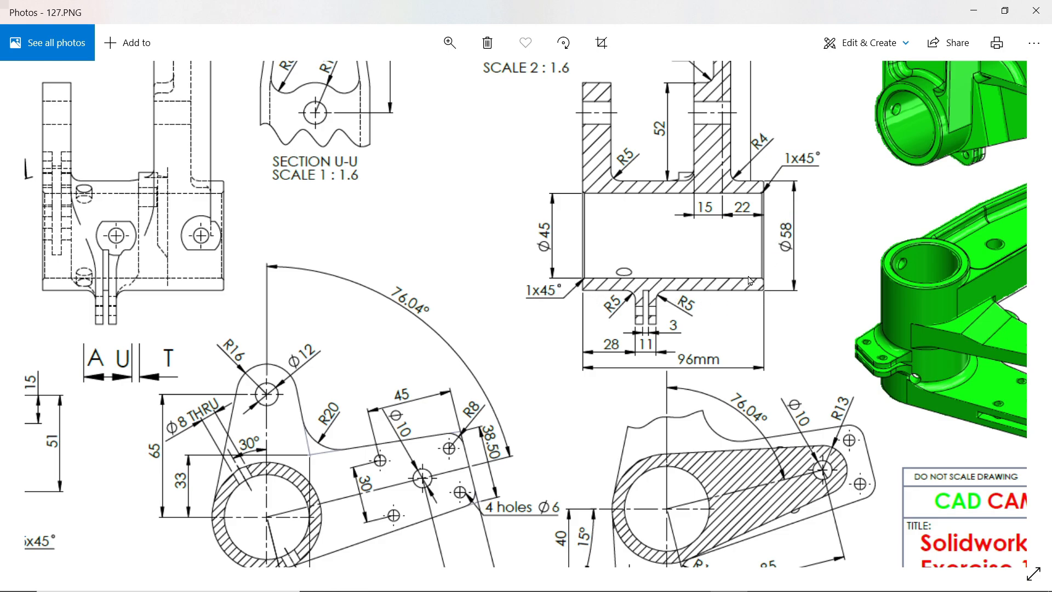
left_click_drag(661, 281, 884, 218)
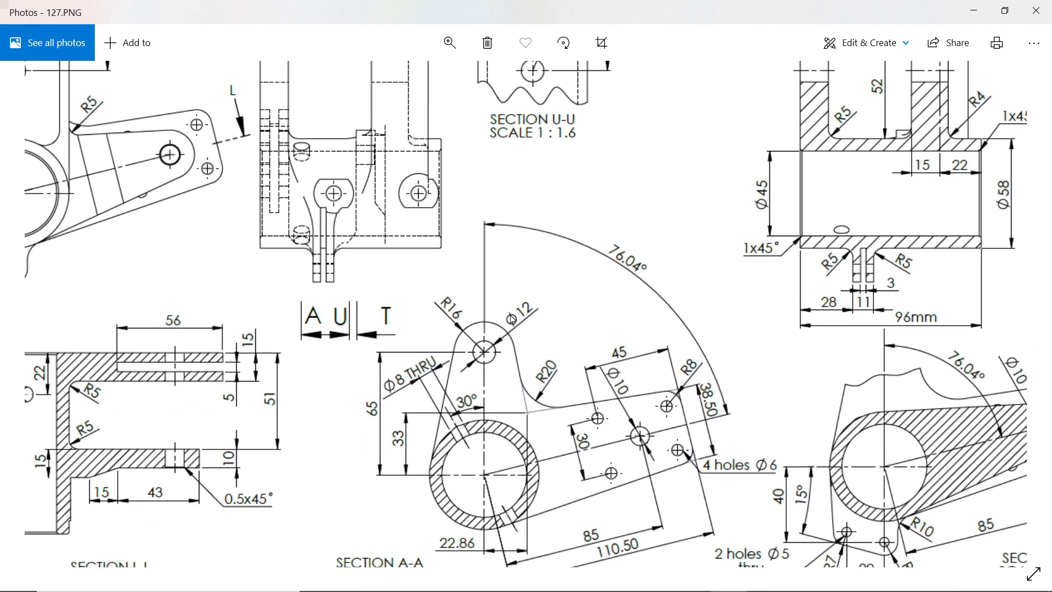
left_click_drag(359, 329, 535, 313)
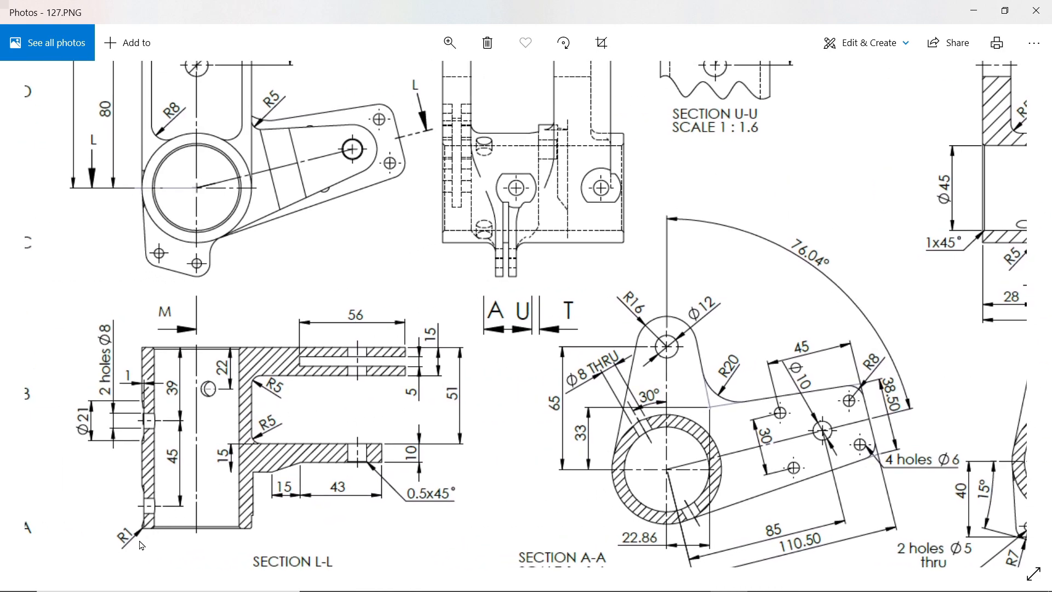
left_click(977, 18)
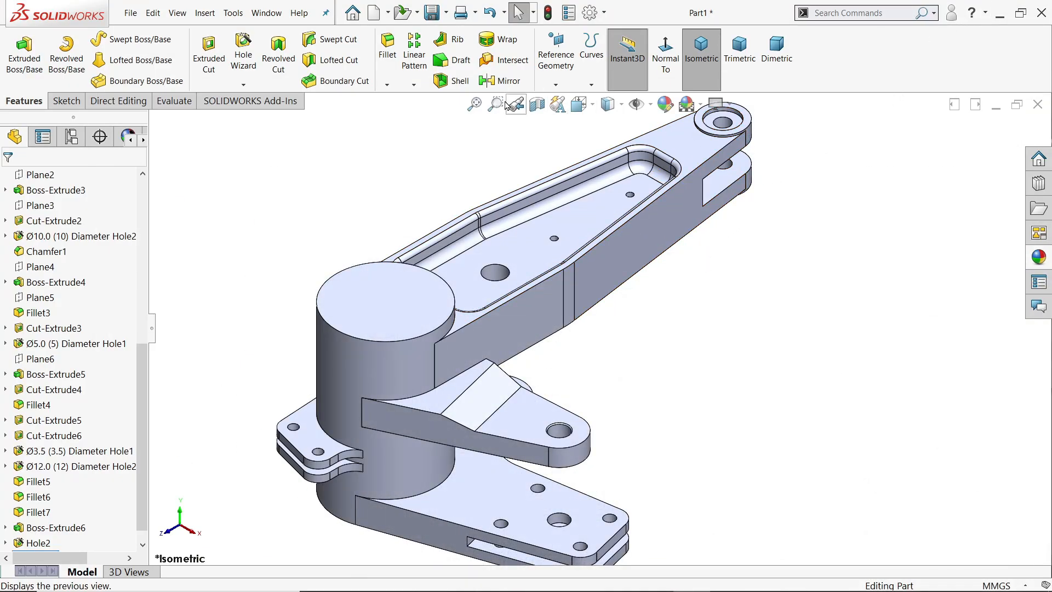
Fillet the edges where the upper and lower round bosses meet the long arm's faces with a 0.5 mm radius
left_click(388, 64)
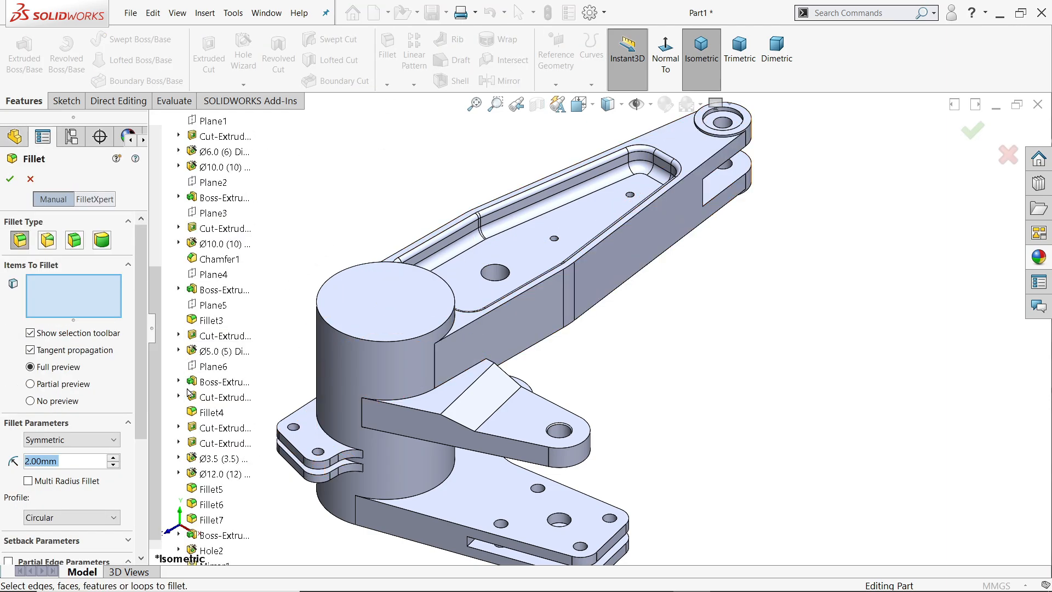
type("0.5")
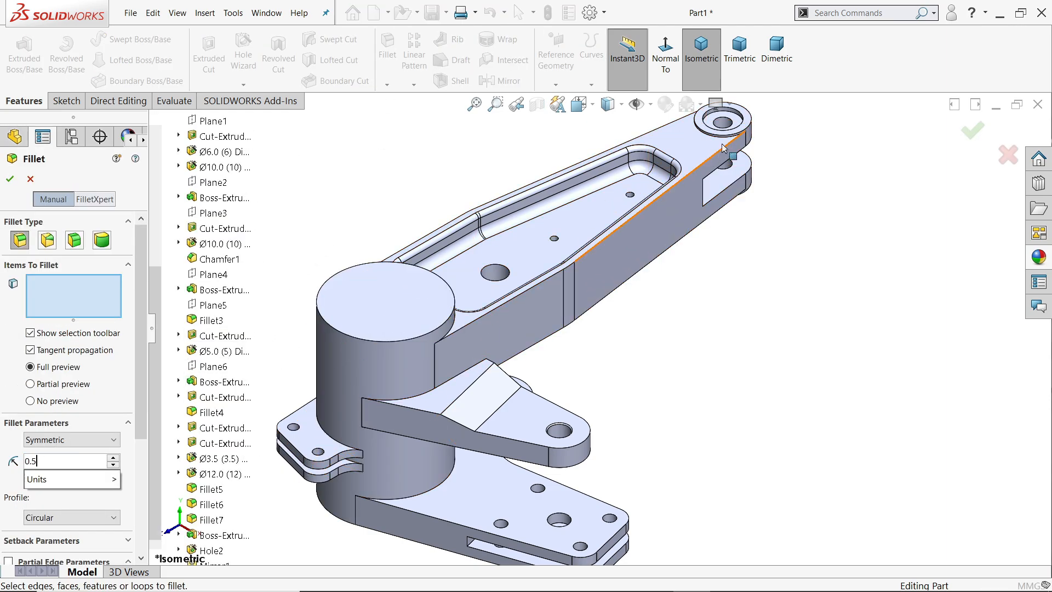
scroll(751, 96, "down", 3)
left_click(688, 189)
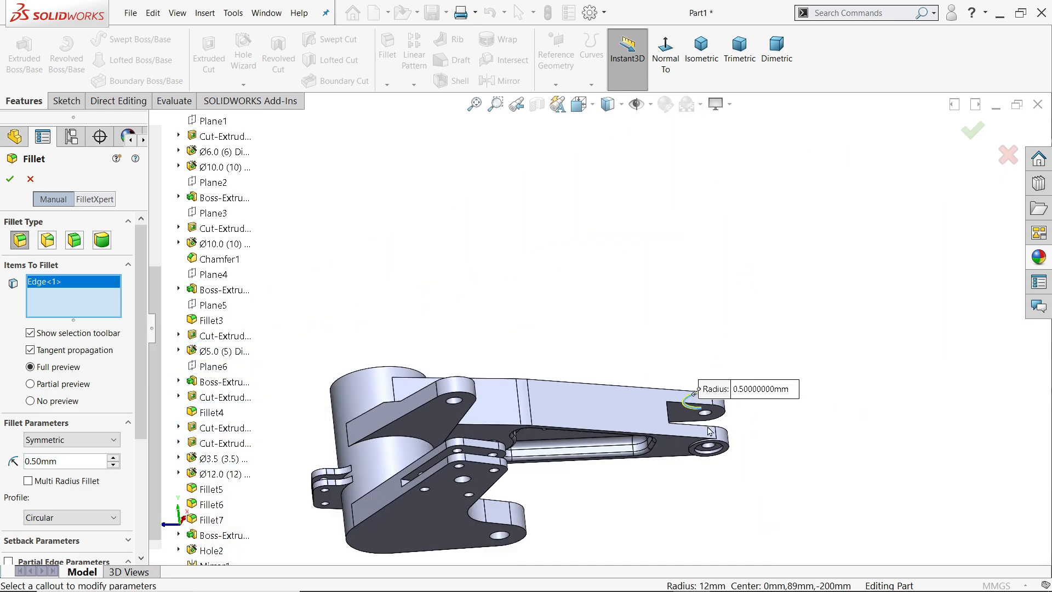
scroll(570, 384, "down", 5)
left_click(568, 383)
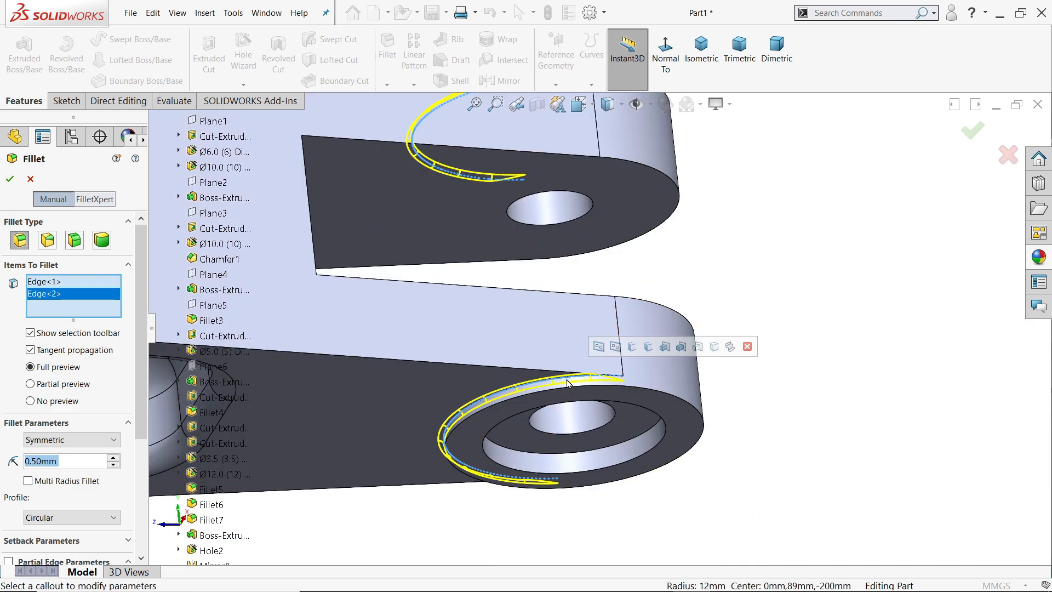
left_click(8, 180)
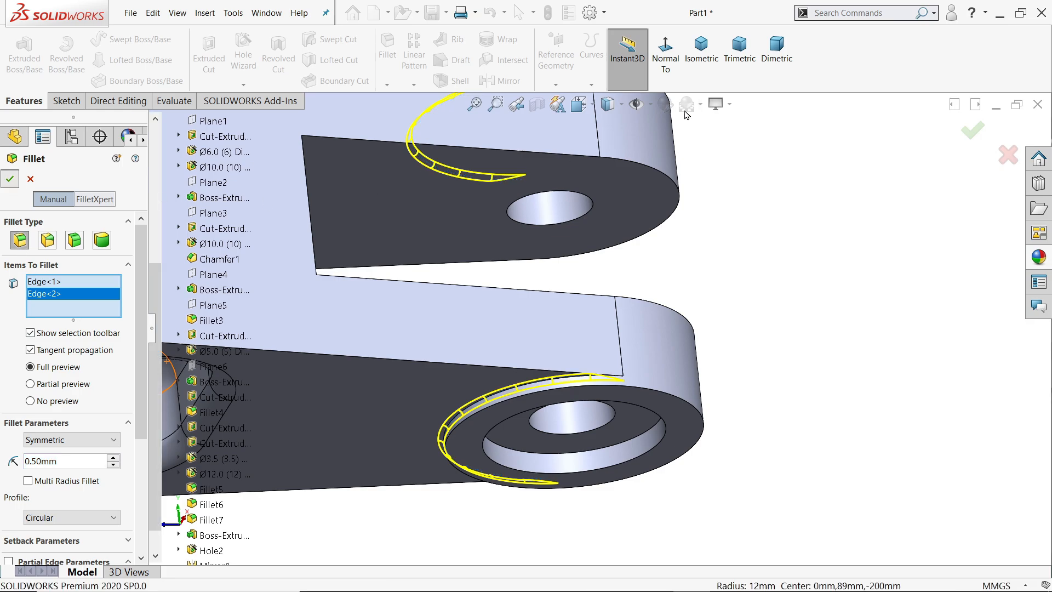
left_click(701, 61)
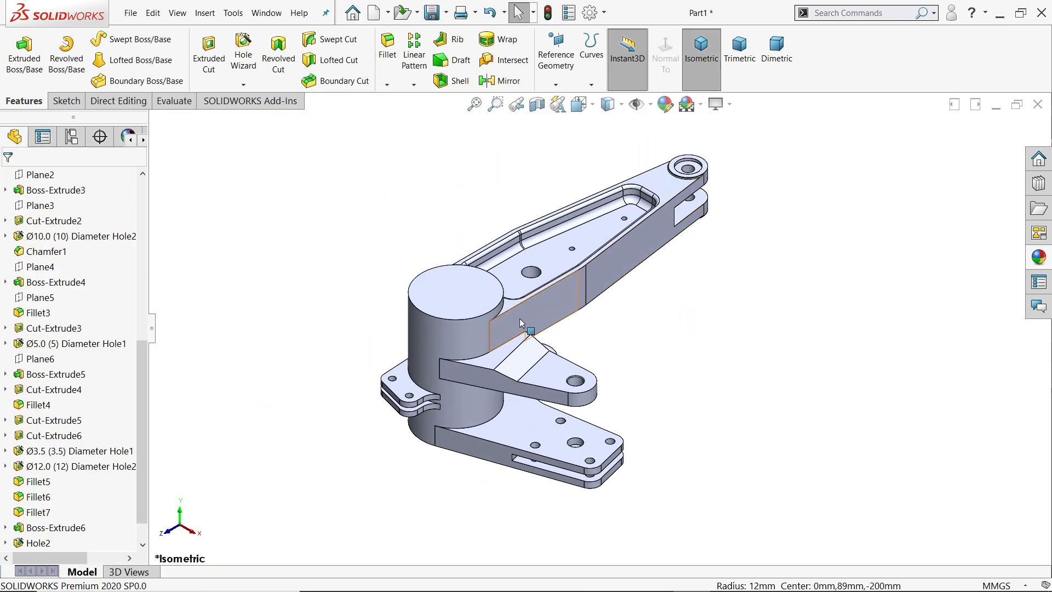
Start a Hole Wizard hole of the plain Hole type with the ANSI Metric standard and Drill sizes
left_click(244, 58)
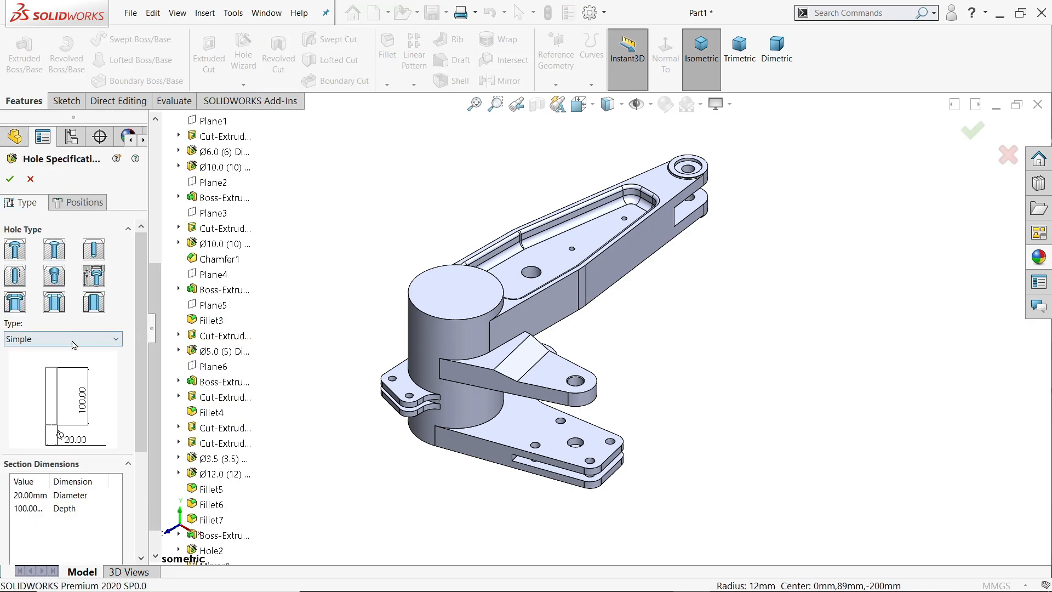
left_click(74, 340)
left_click(74, 344)
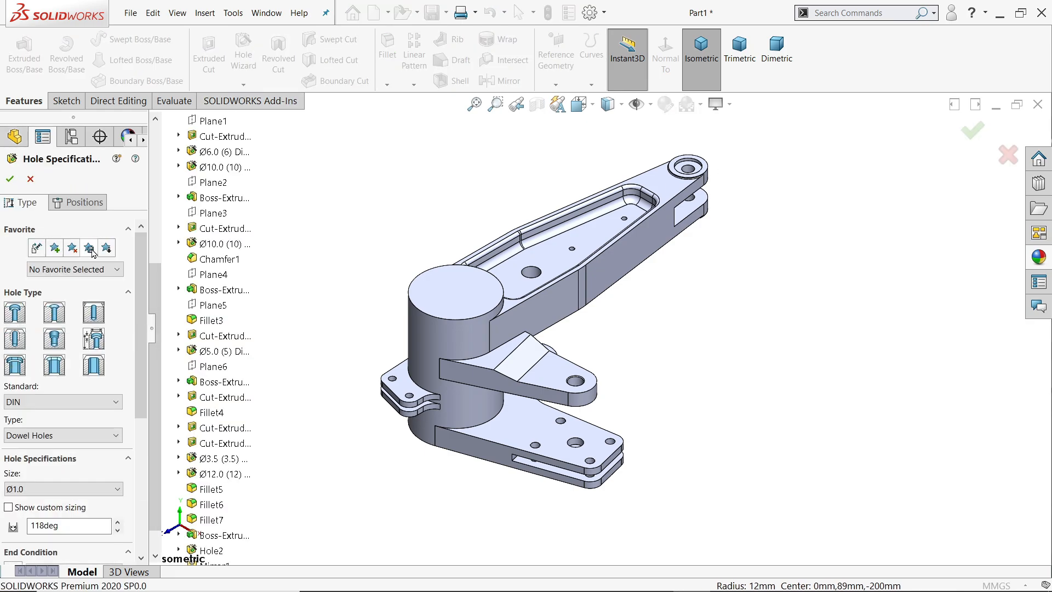
left_click(30, 436)
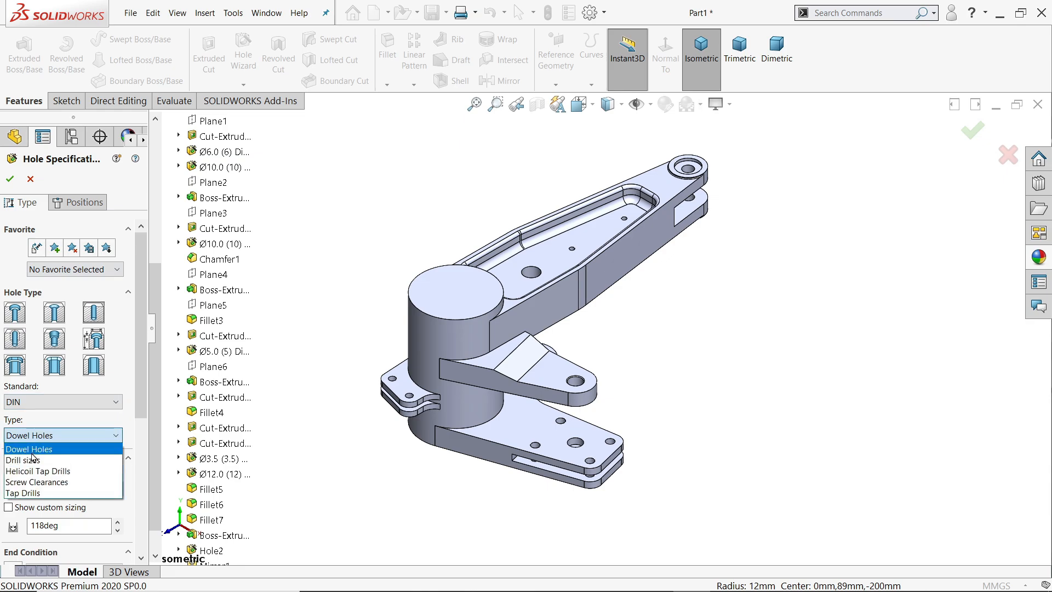
left_click(33, 449)
left_click(42, 489)
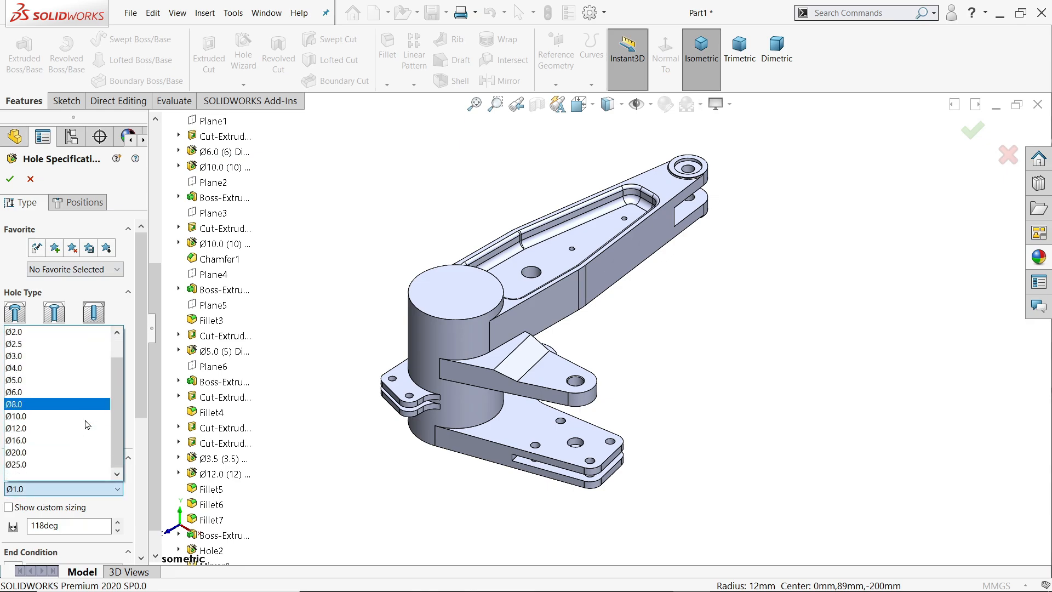
left_click(55, 471)
left_click(74, 404)
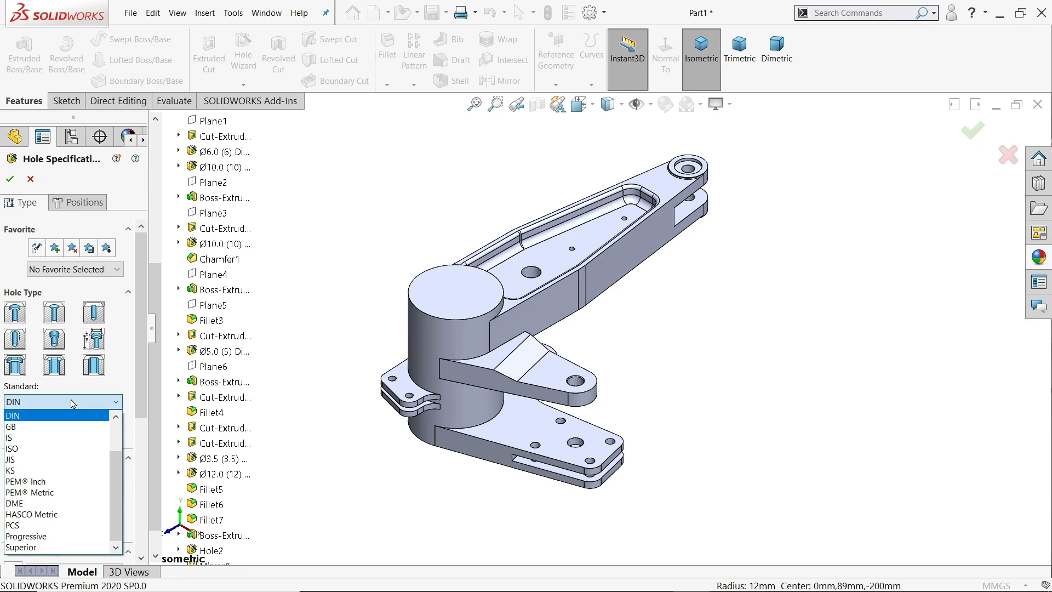
scroll(47, 431, "up", 2)
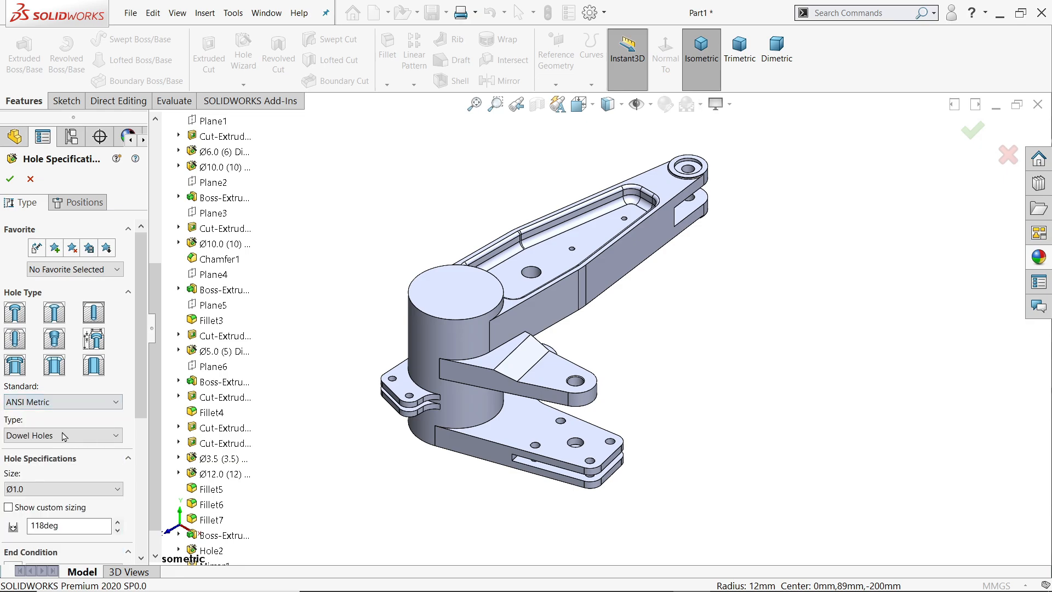
left_click(47, 432)
left_click(72, 441)
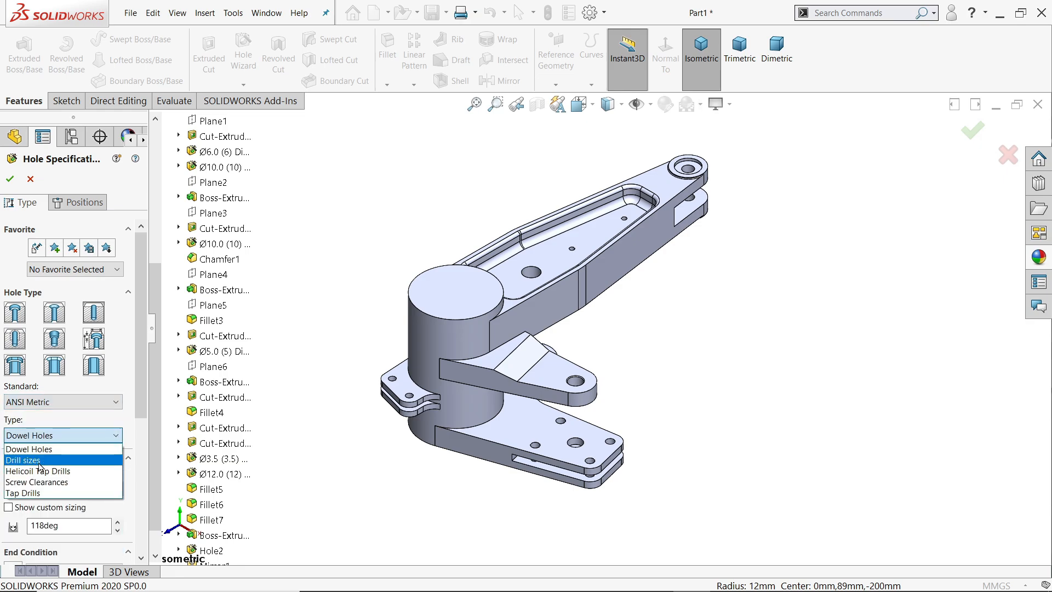
left_click(47, 455)
Give the hole a custom diameter of 45 mm and a Through All end condition
left_click(82, 490)
scroll(88, 428, "down", 20)
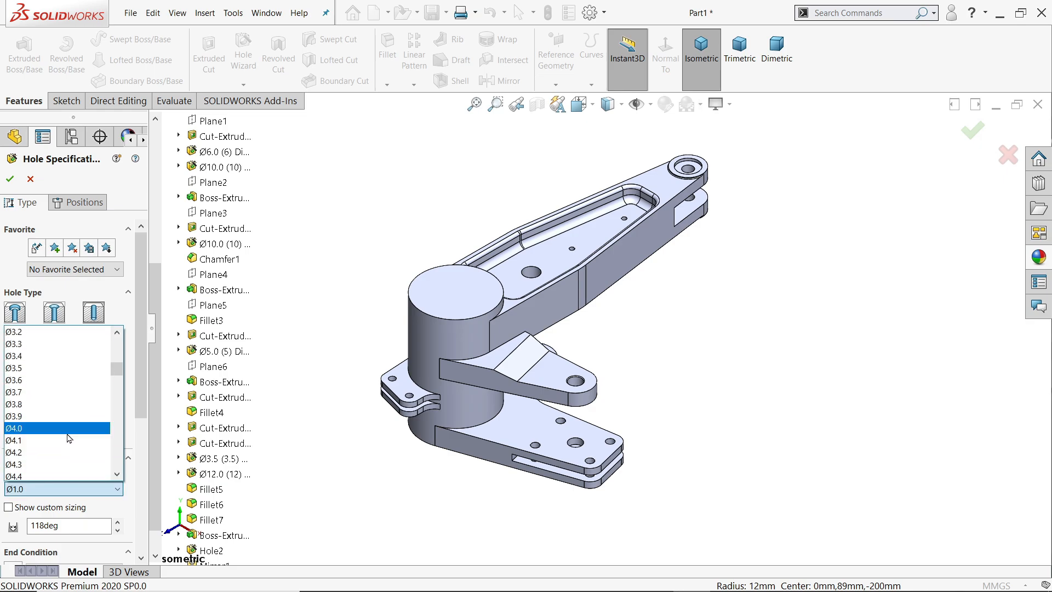
left_click_drag(119, 426, 118, 467)
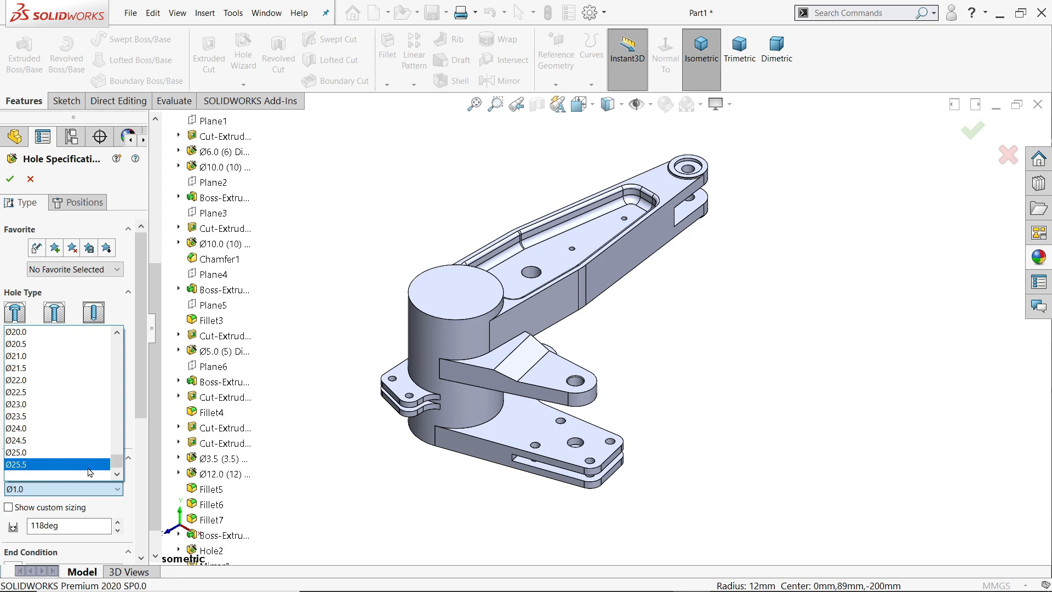
left_click(119, 491)
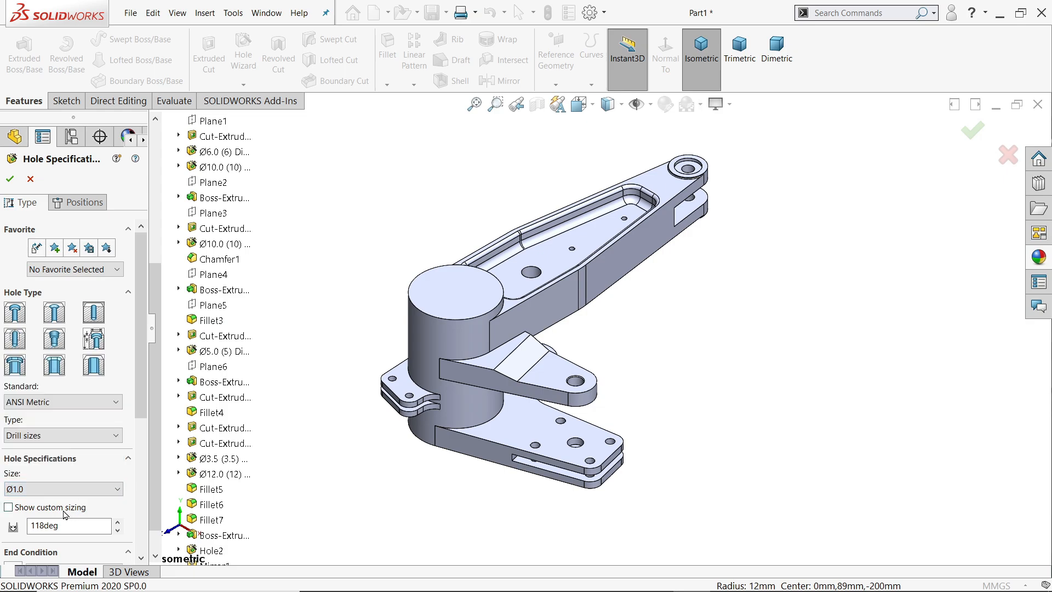
left_click(9, 507)
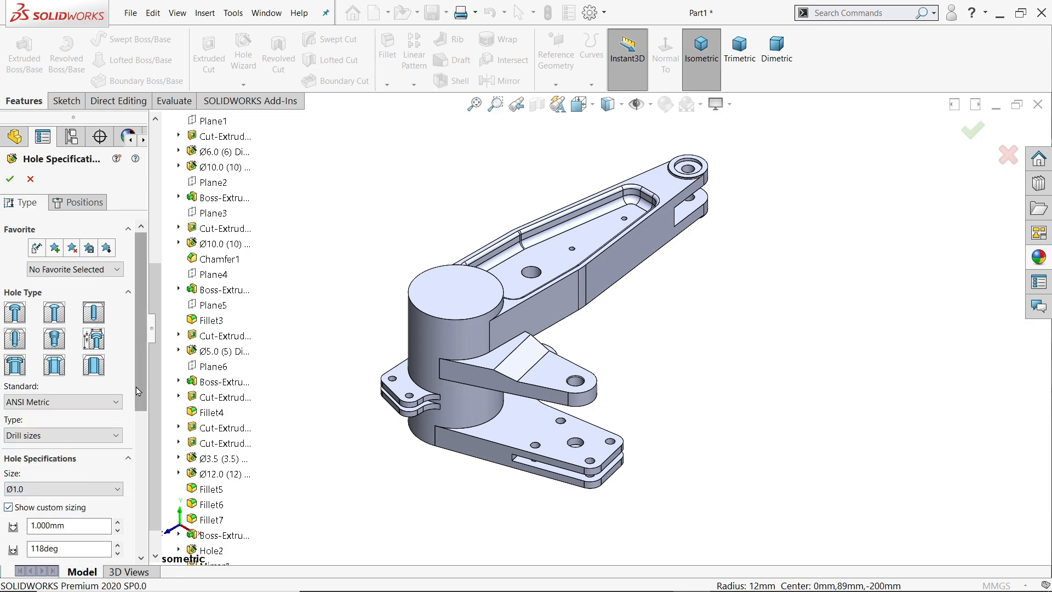
scroll(137, 422, "down", 3)
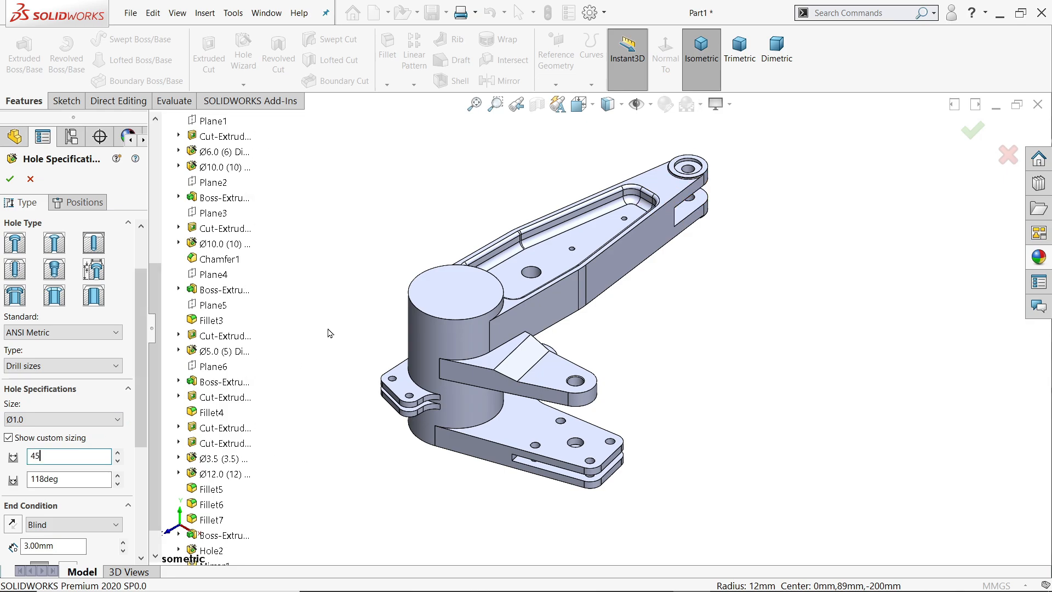
key("Return")
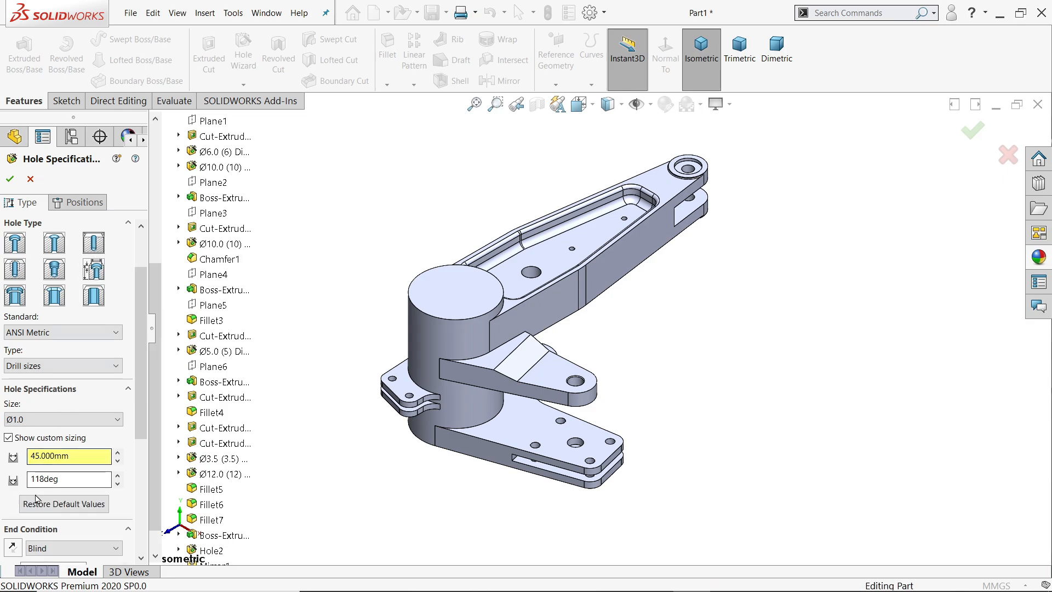
scroll(134, 460, "down", 3)
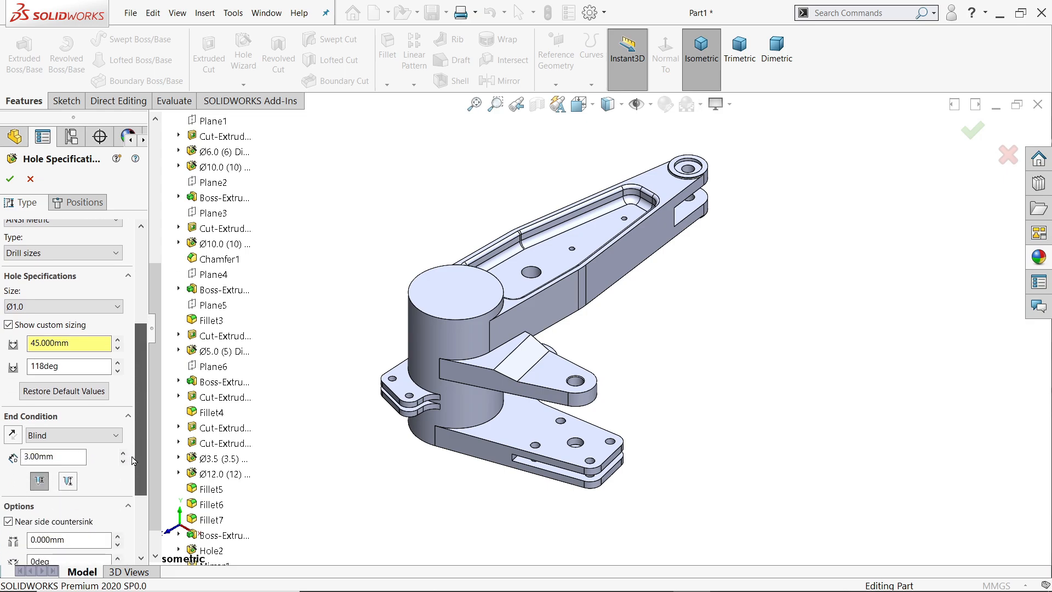
left_click(69, 433)
left_click(61, 460)
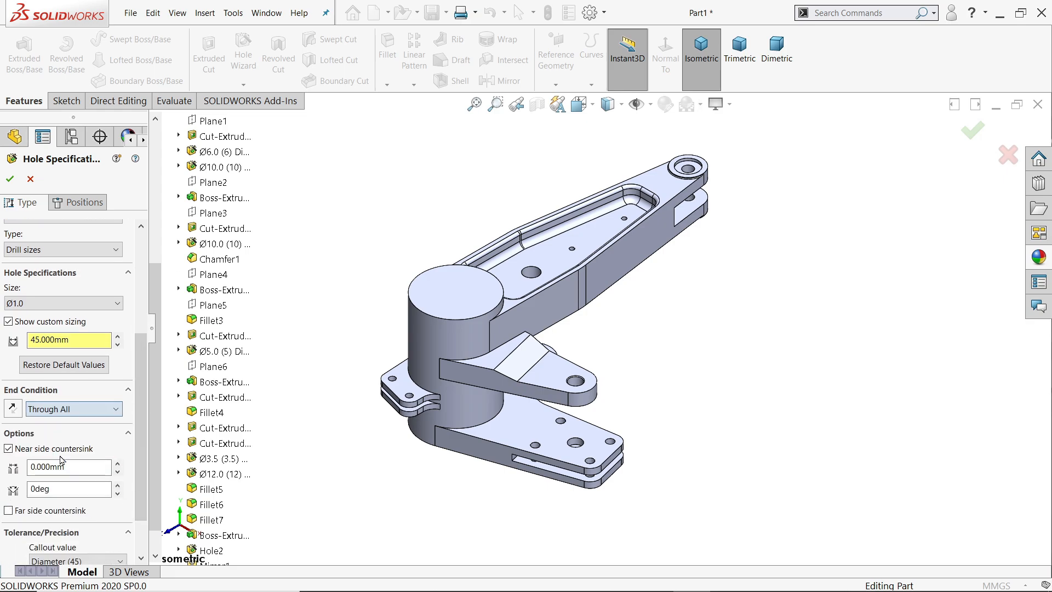
Place the 45 mm hole at the centre of the main cylinder's top face and create it
left_click(91, 203)
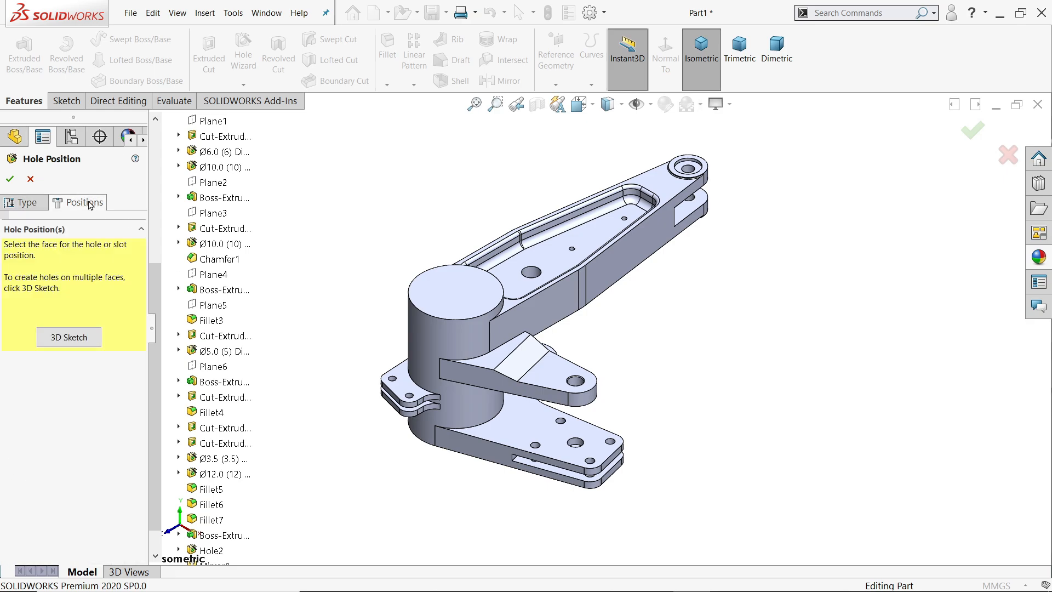
left_click(454, 290)
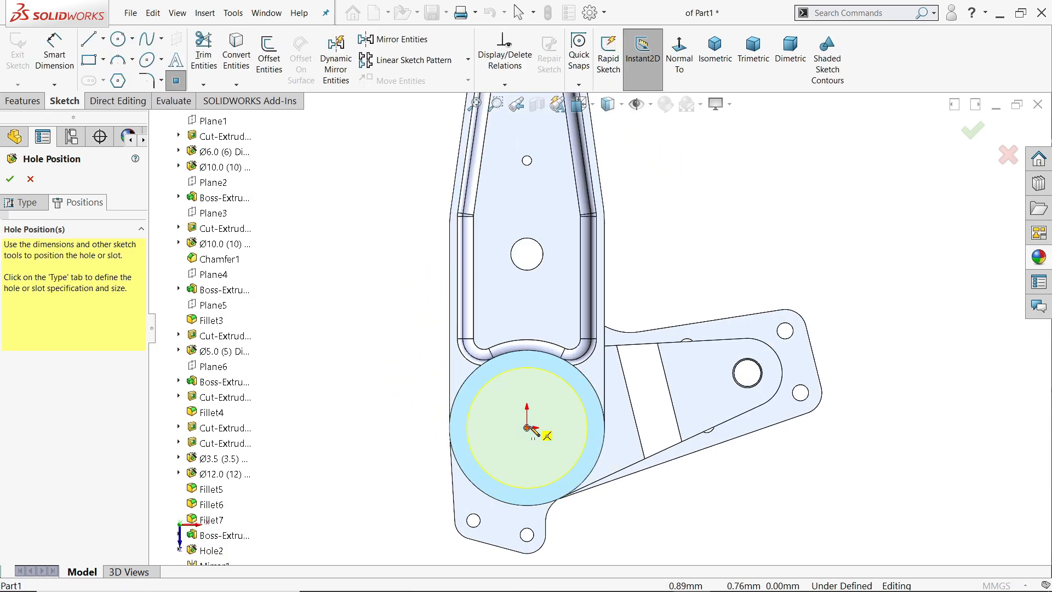
left_click(528, 427)
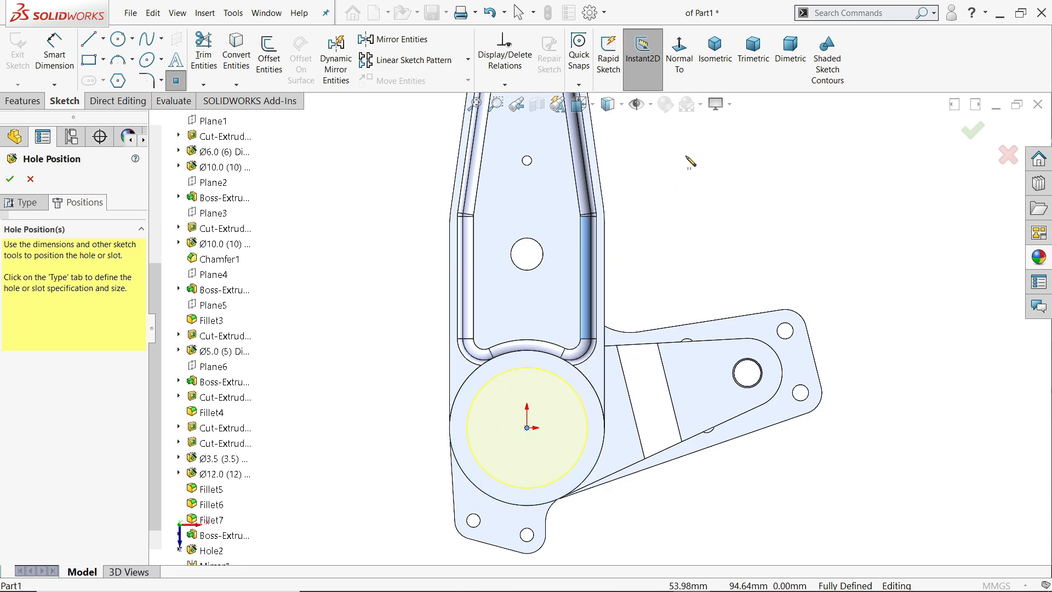
left_click(722, 61)
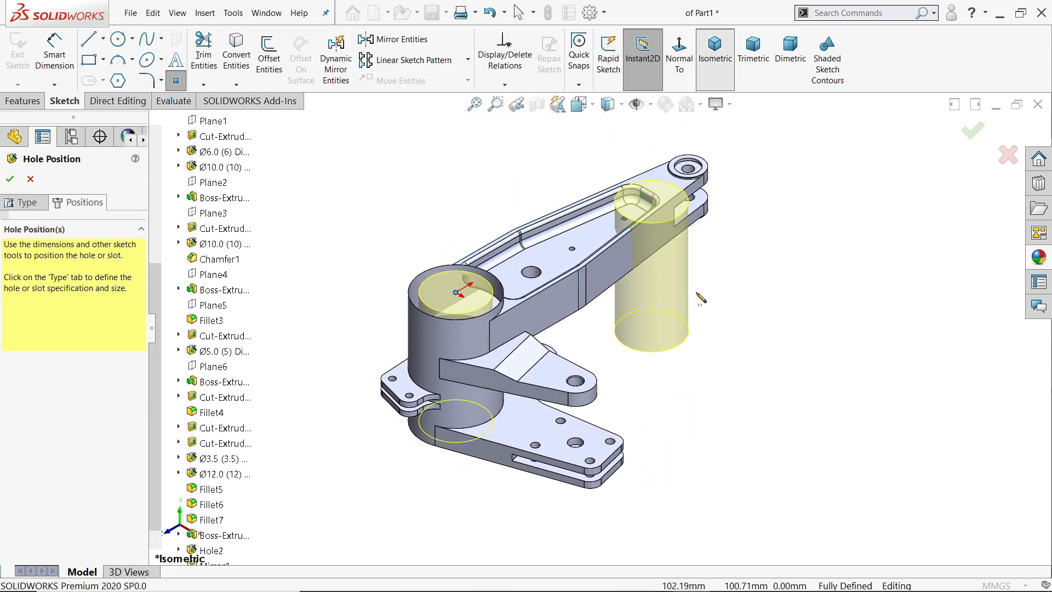
key("Escape")
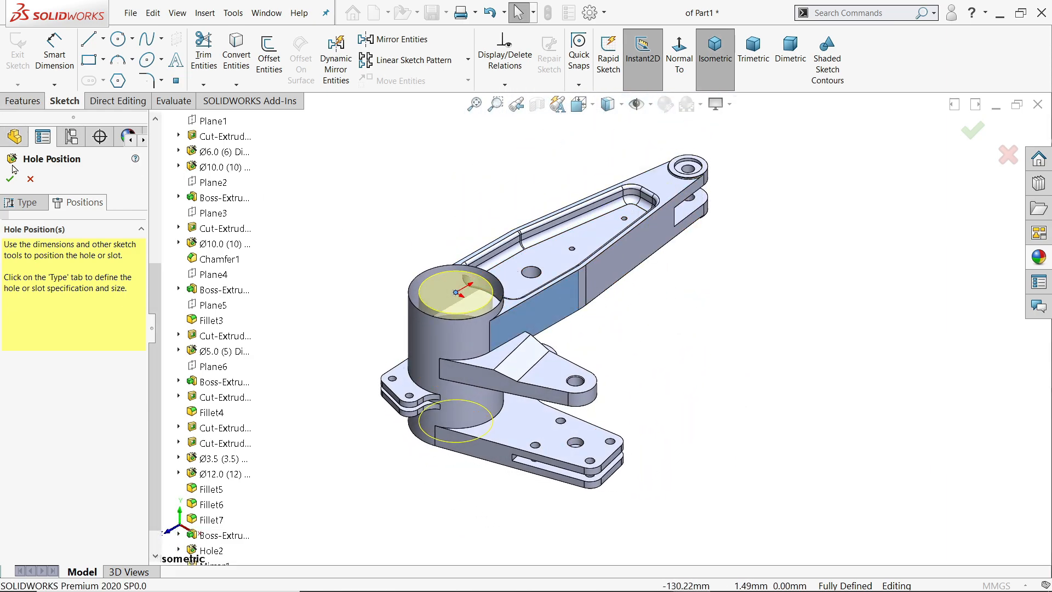
left_click(10, 178)
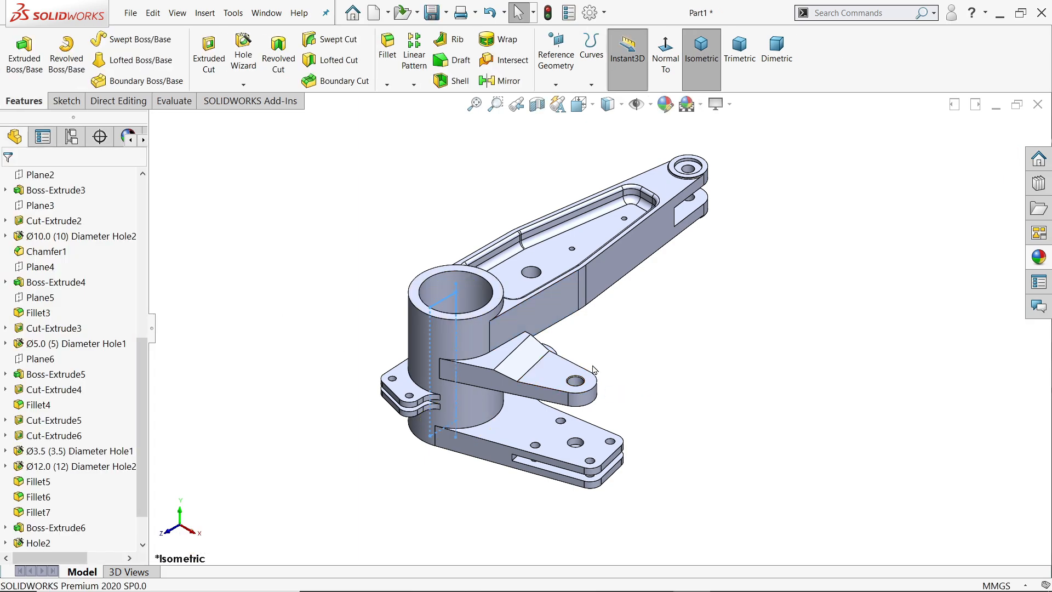
Chamfer both end edges of the main cylinder's bore by selecting its inner face, with 1 mm distance at 45 degrees
middle_click_drag(594, 370, 551, 276)
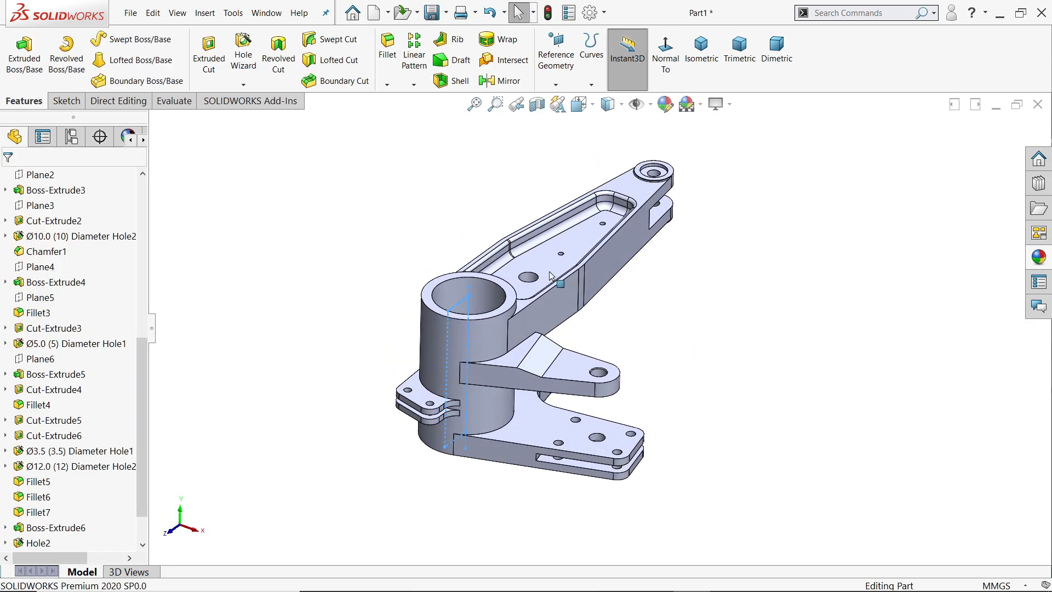
scroll(453, 266, "down", 4)
left_click(387, 84)
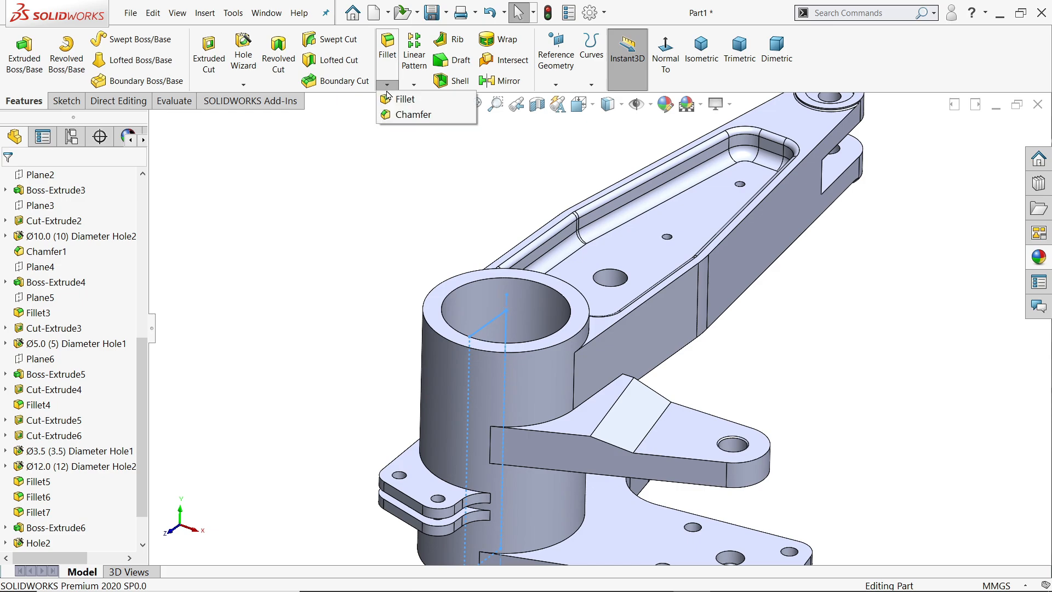
left_click(398, 115)
left_click(484, 309)
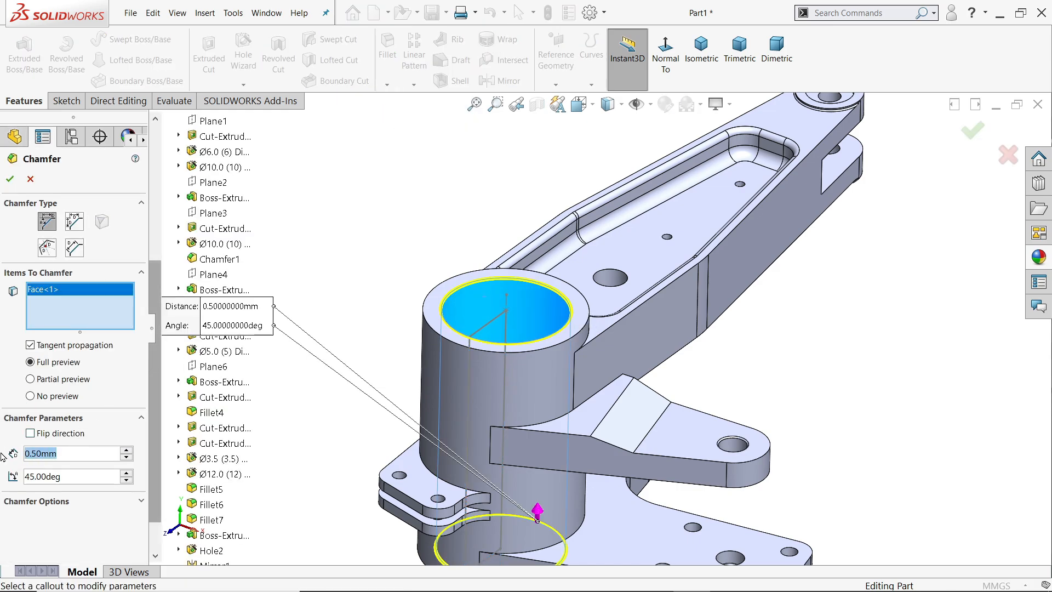
type("1.")
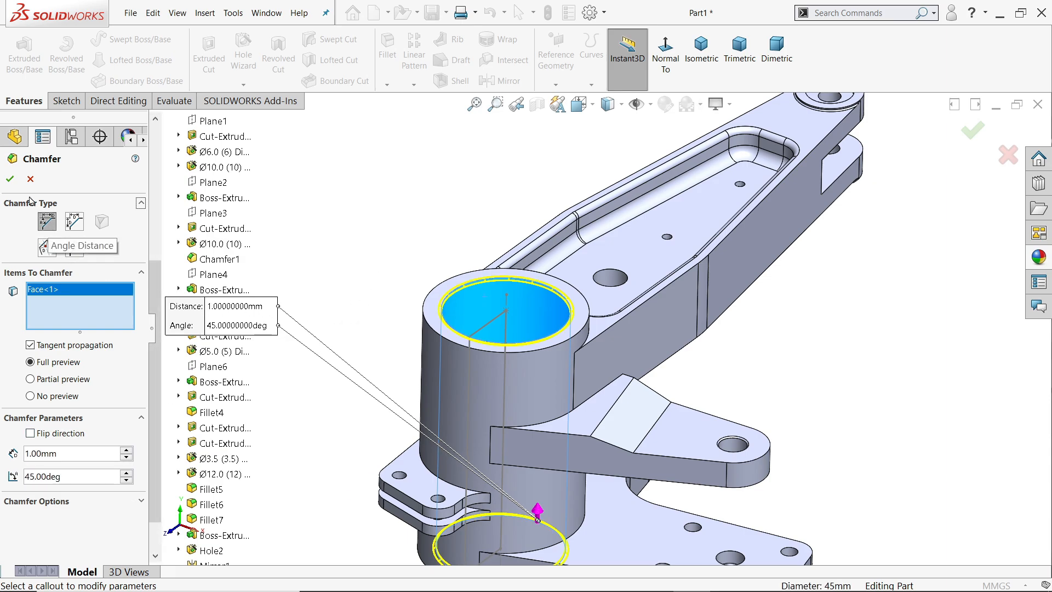
left_click(10, 178)
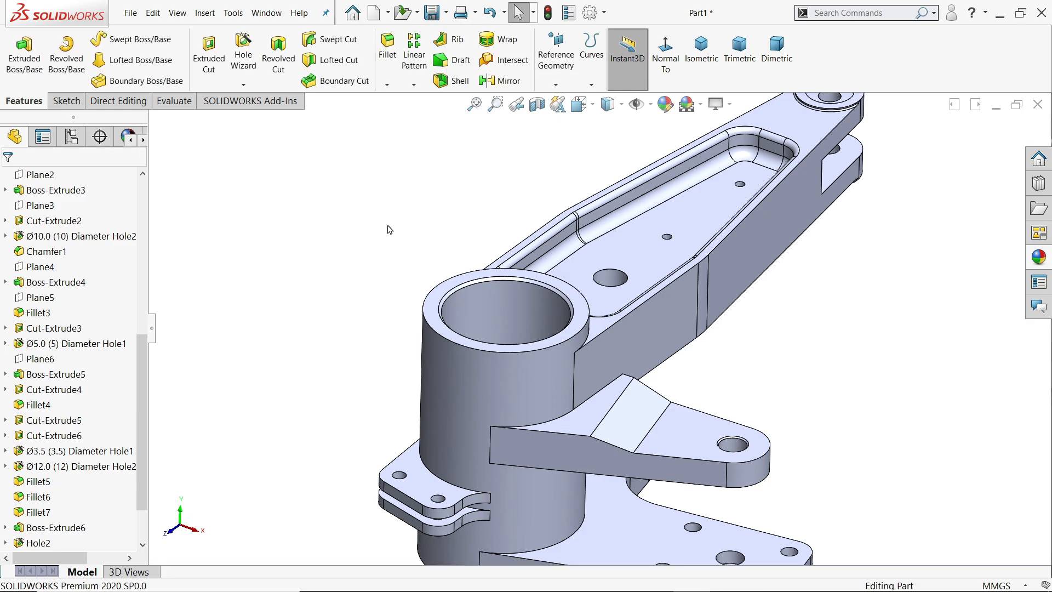
Start a legacy Counterbored hole on the long arm's flat side face next to the main cylinder
key("f")
middle_click_drag(531, 385, 632, 335)
scroll(675, 369, "down", 3)
left_click(647, 328)
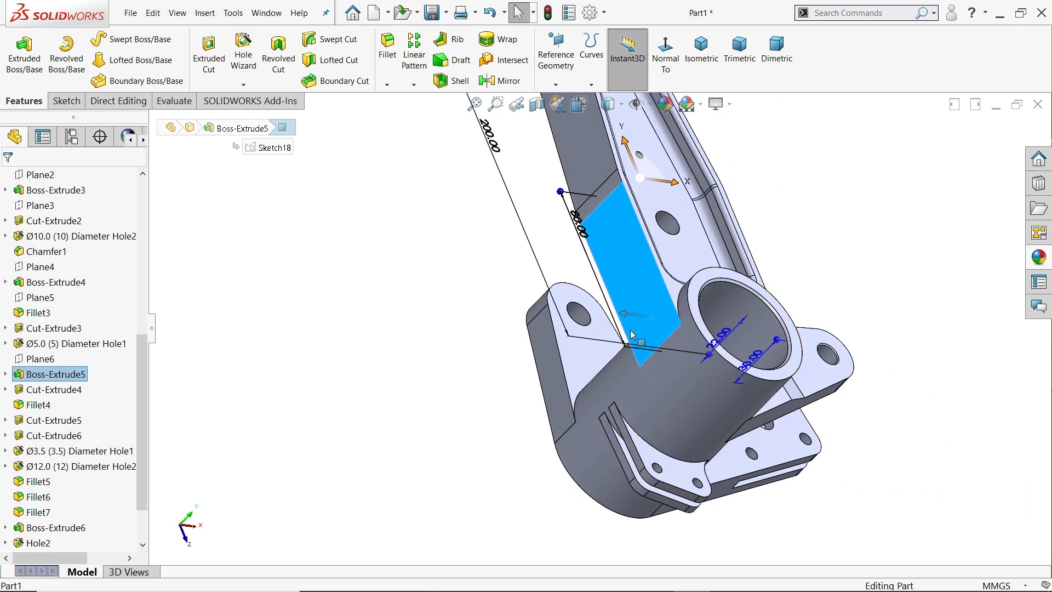
left_click(243, 60)
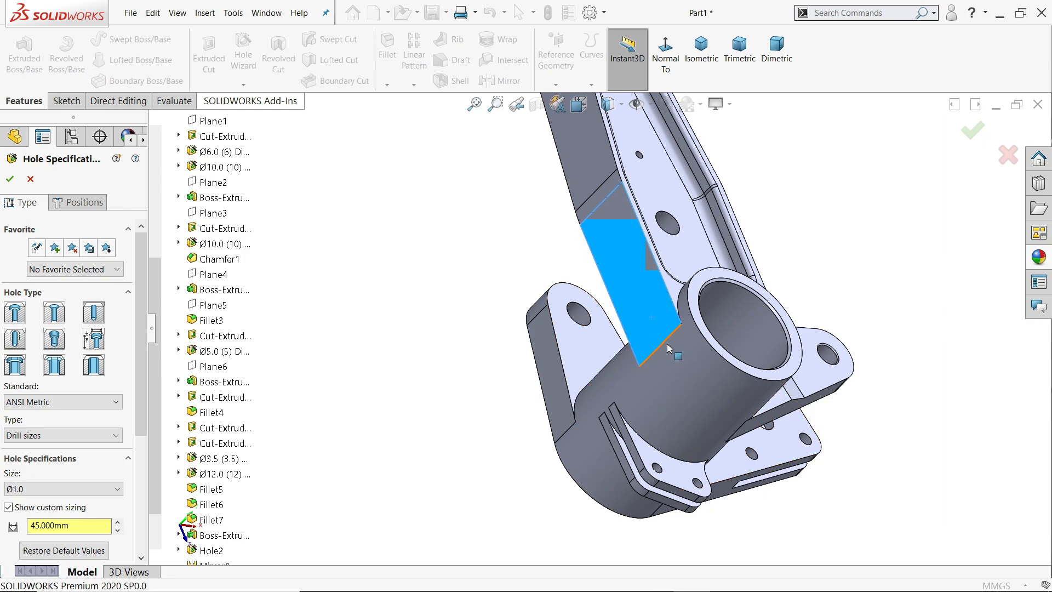
left_click(92, 338)
left_click(60, 338)
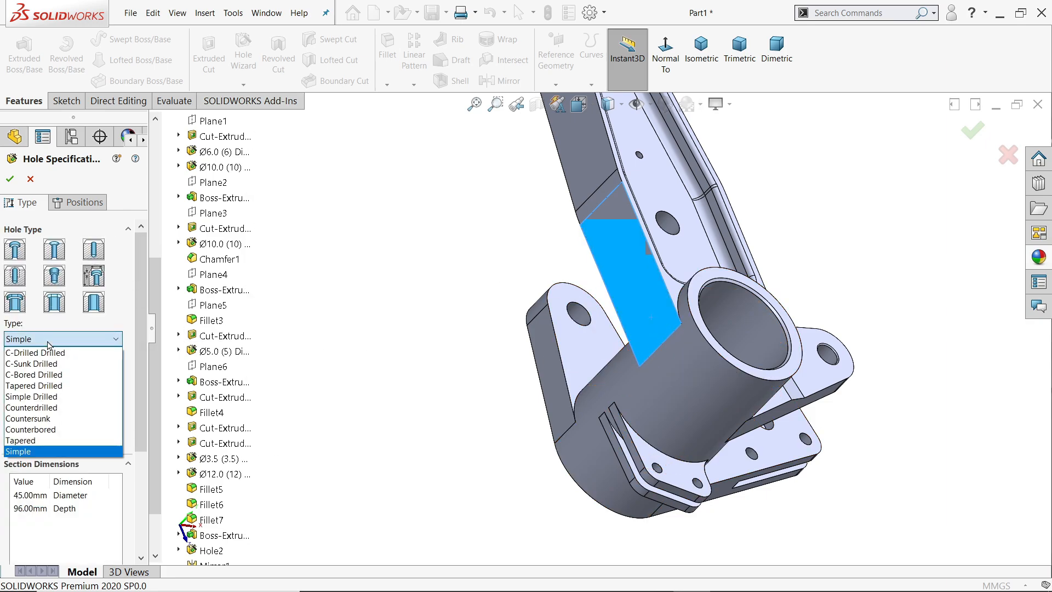
left_click(37, 429)
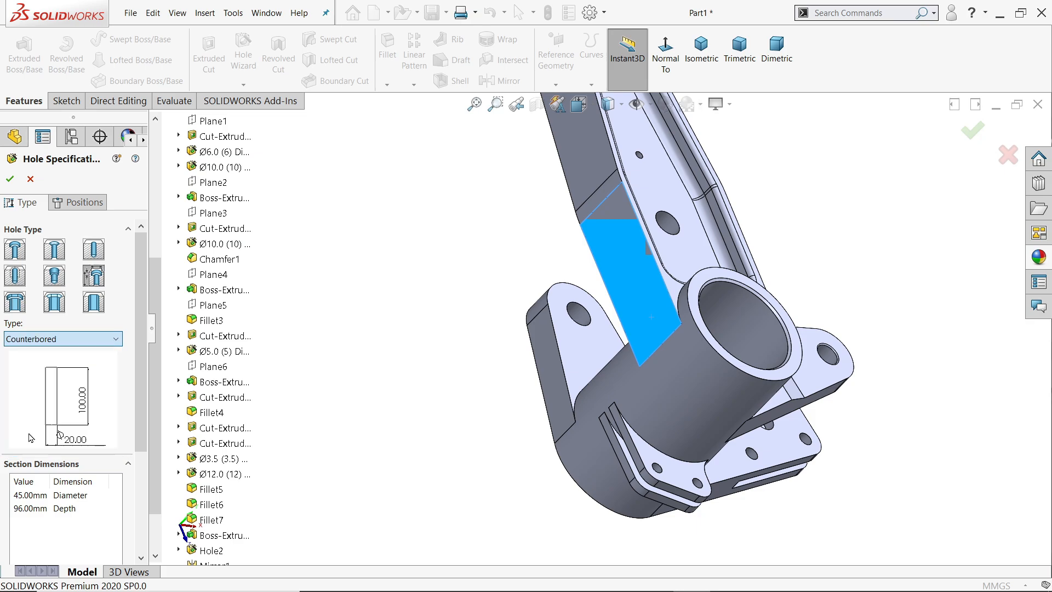
Set the counterbore diameter to 21 mm and its depth to 1 mm, with an Up To Next end condition
scroll(57, 495, "down", 3)
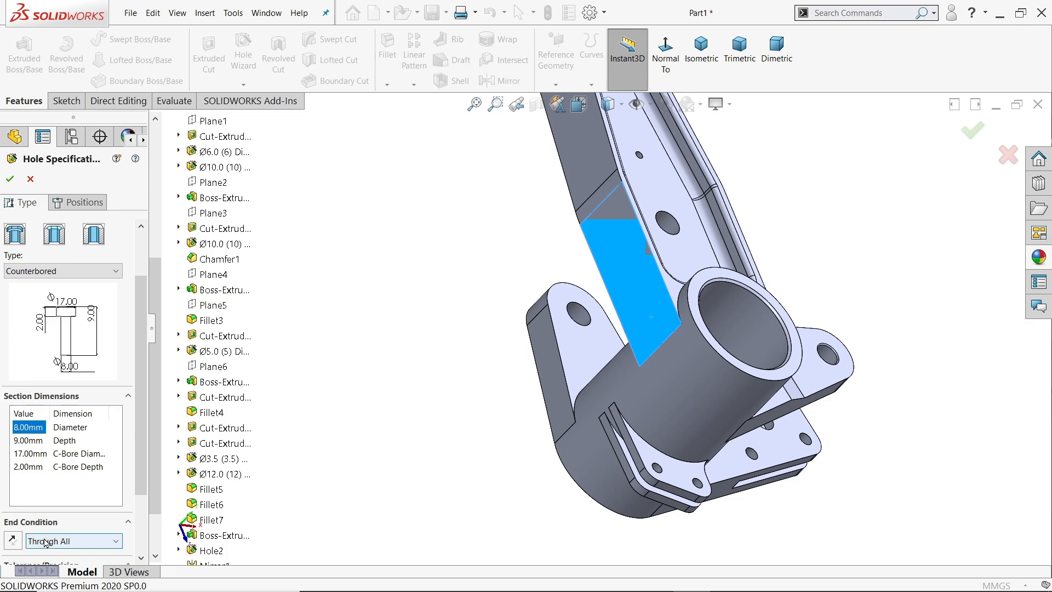
scroll(137, 493, "down", 3)
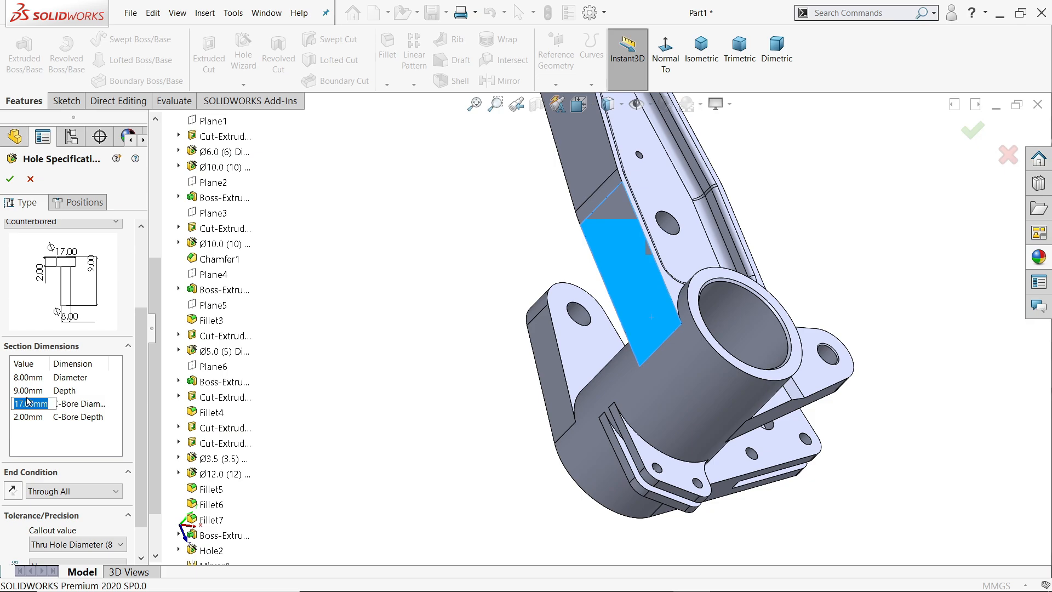
type("21")
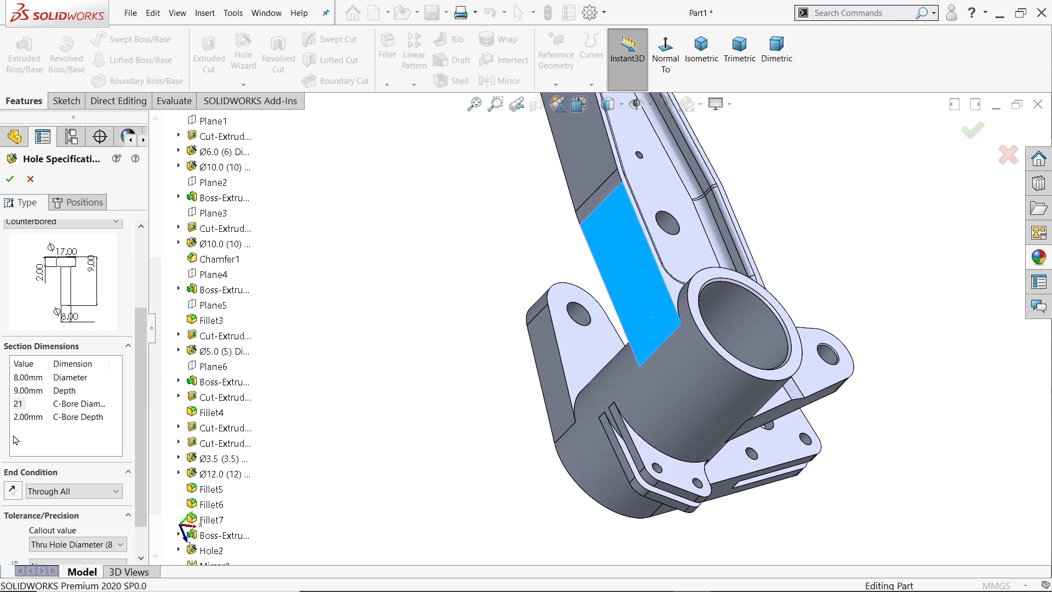
type("1")
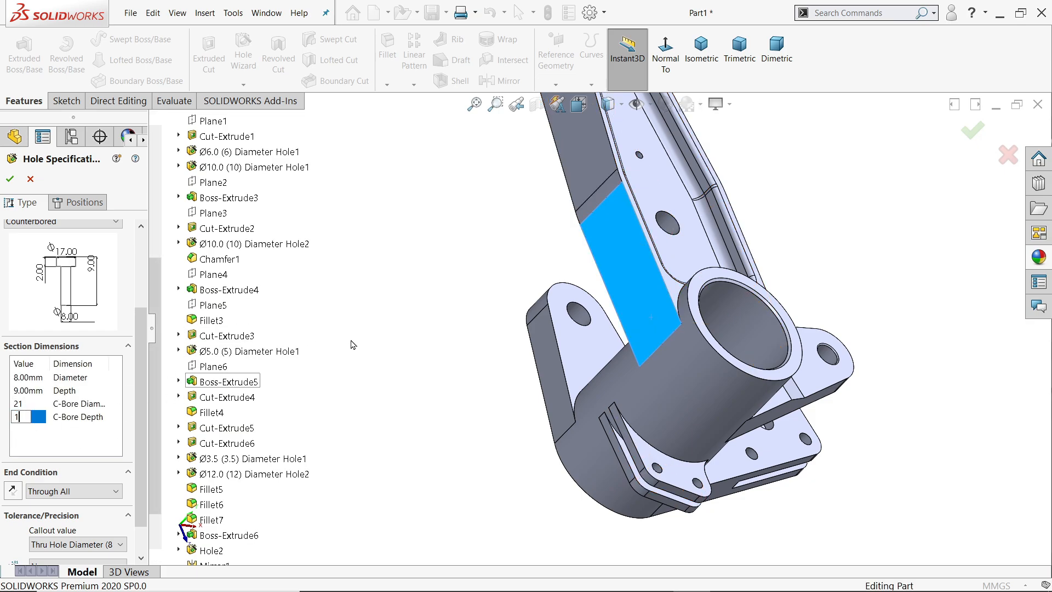
left_click(56, 494)
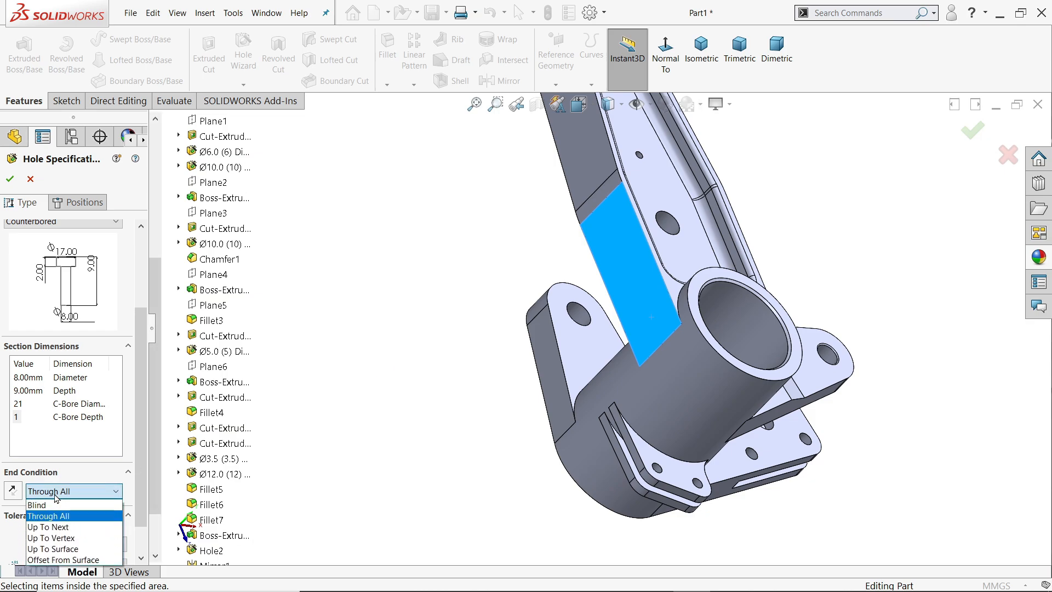
left_click(64, 528)
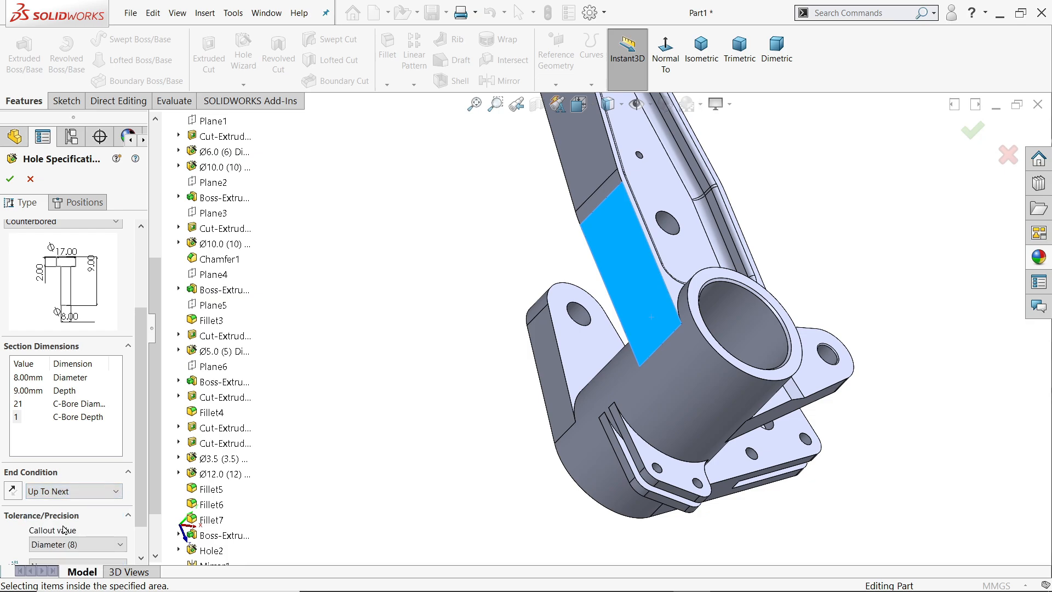
Place two counterbored hole points, one on the long arm's side face and one below it over the main cylinder
left_click(88, 202)
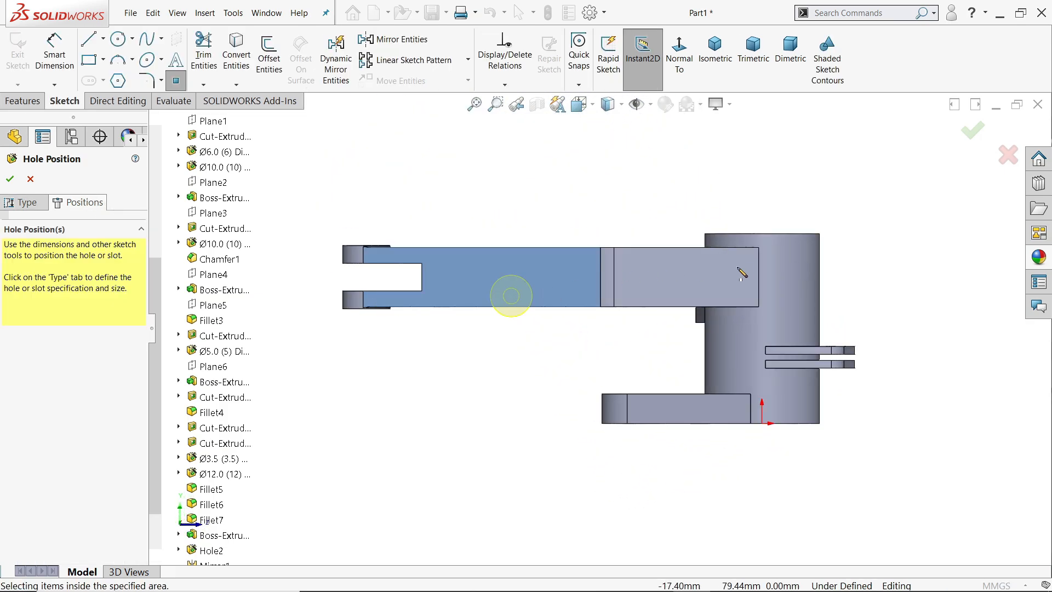
left_click(749, 283)
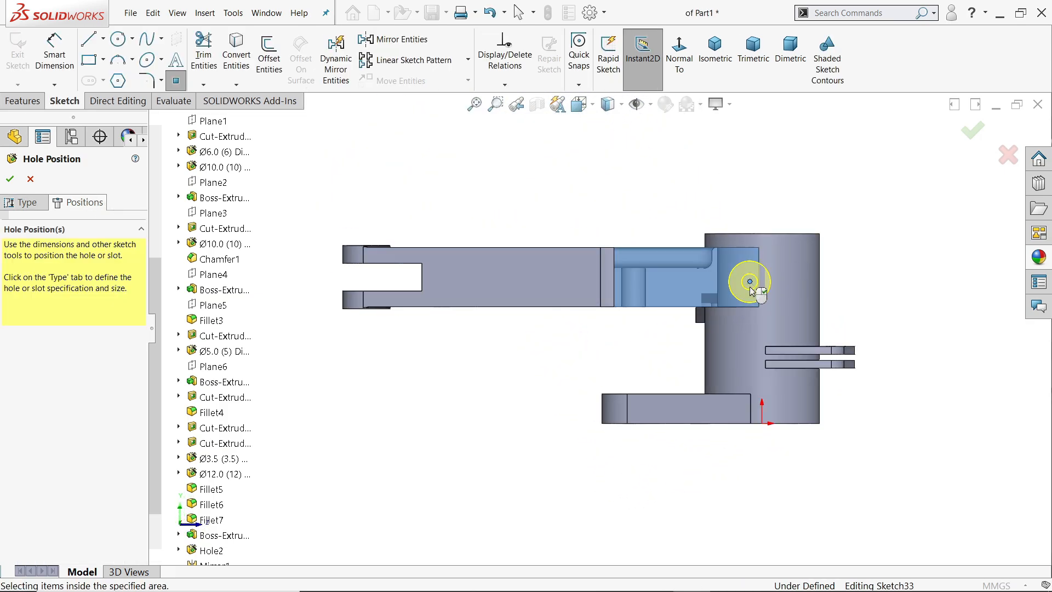
left_click(751, 343)
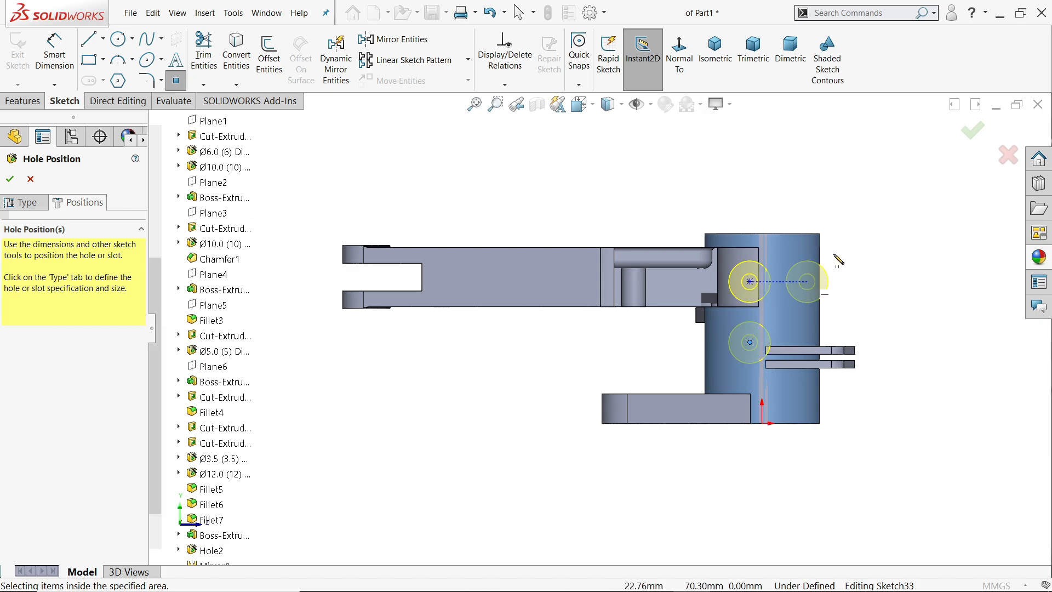
right_click(841, 247)
left_click(877, 278)
Align both hole points with the origin using a vertical relation
scroll(810, 308, "down", 3)
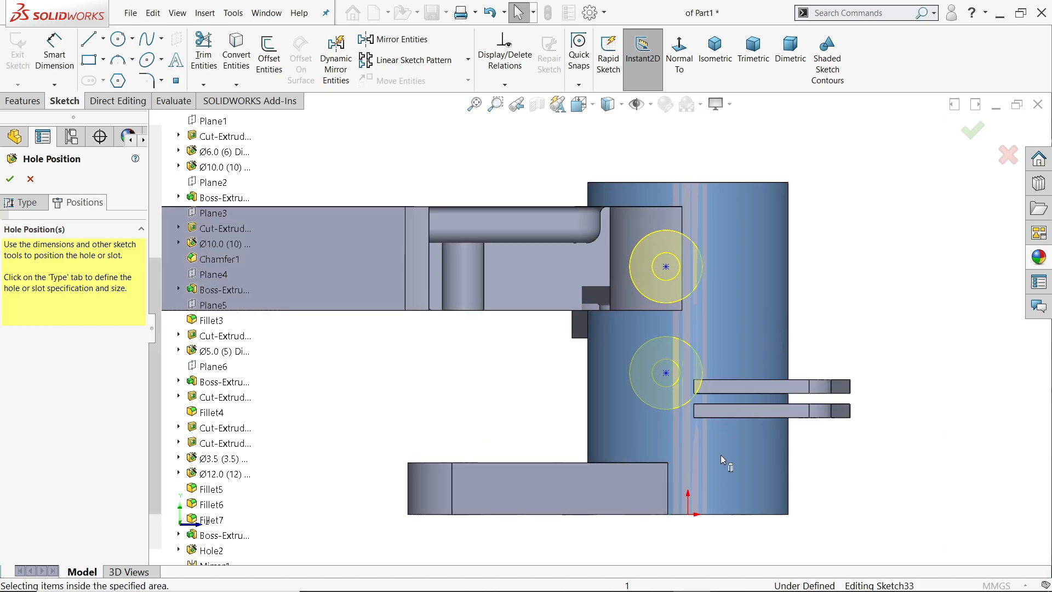
left_click(688, 515)
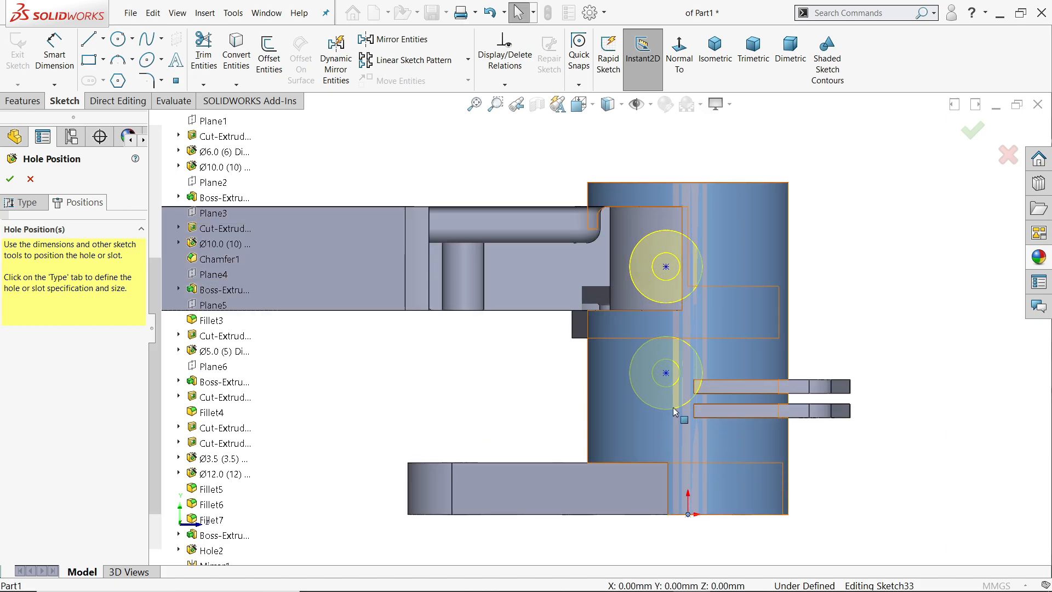
left_click(666, 379)
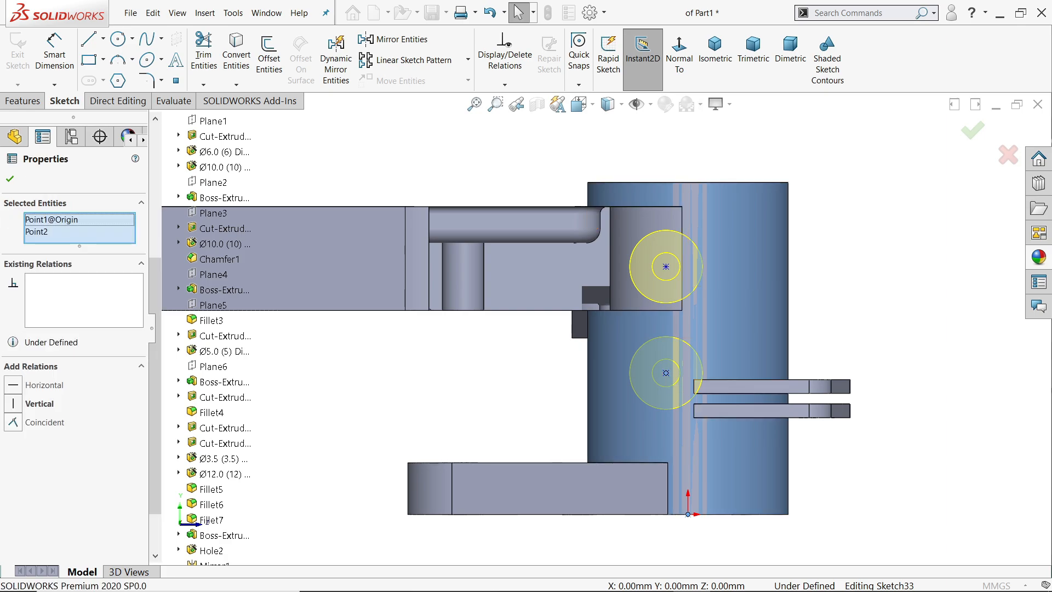
left_click(666, 266)
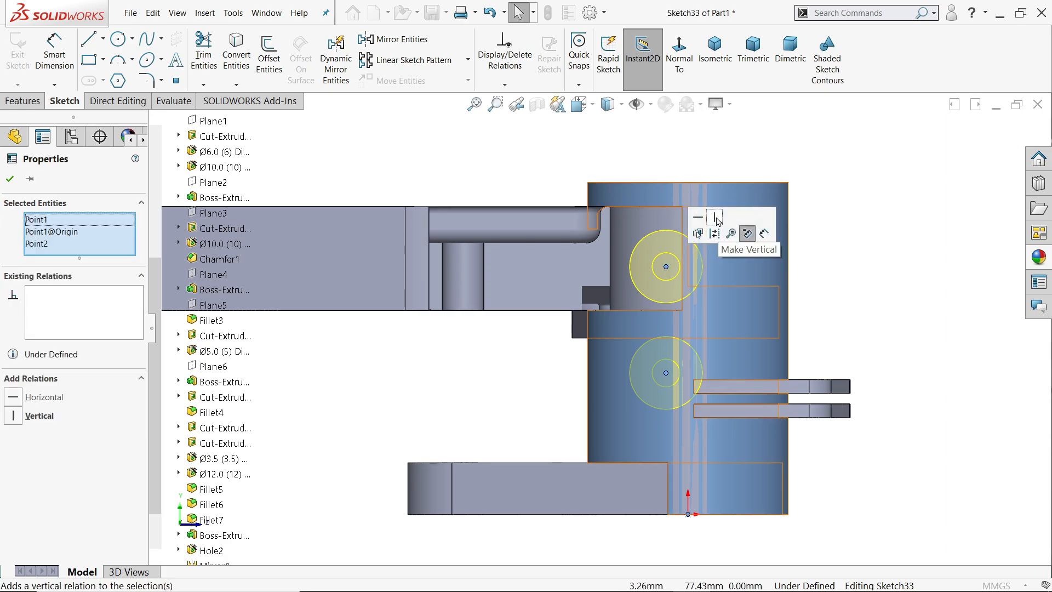
left_click(744, 232)
Dimension the lower hole point 39 mm above the origin
left_click(57, 55)
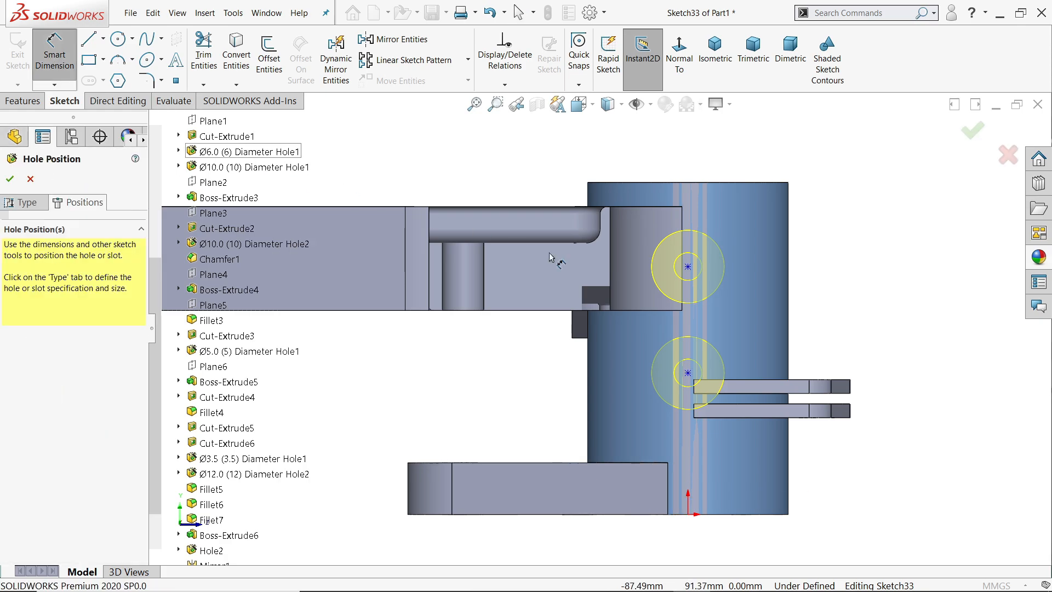
left_click(689, 514)
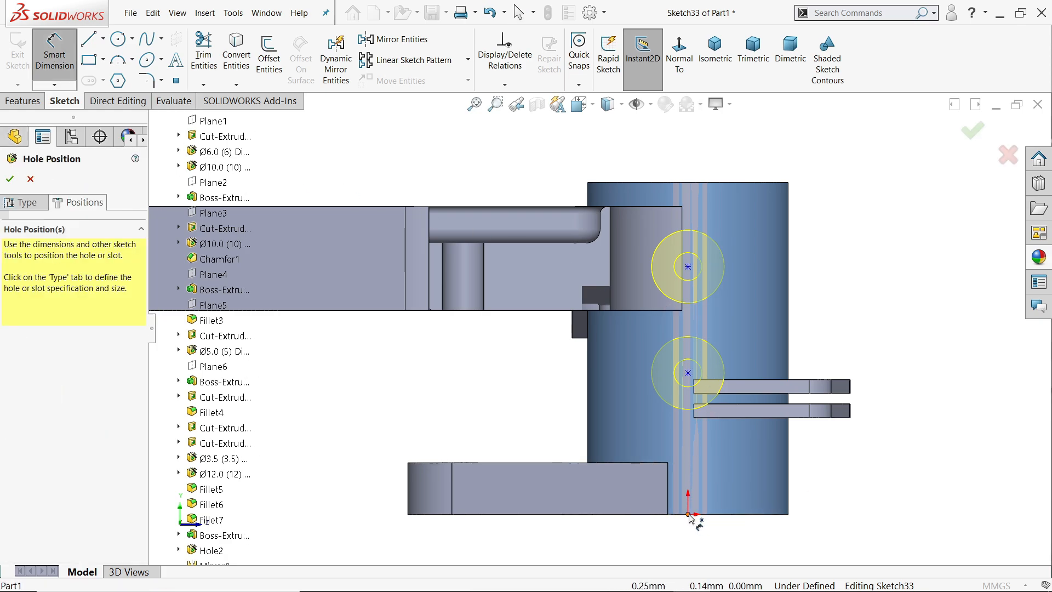
left_click(689, 373)
left_click(904, 415)
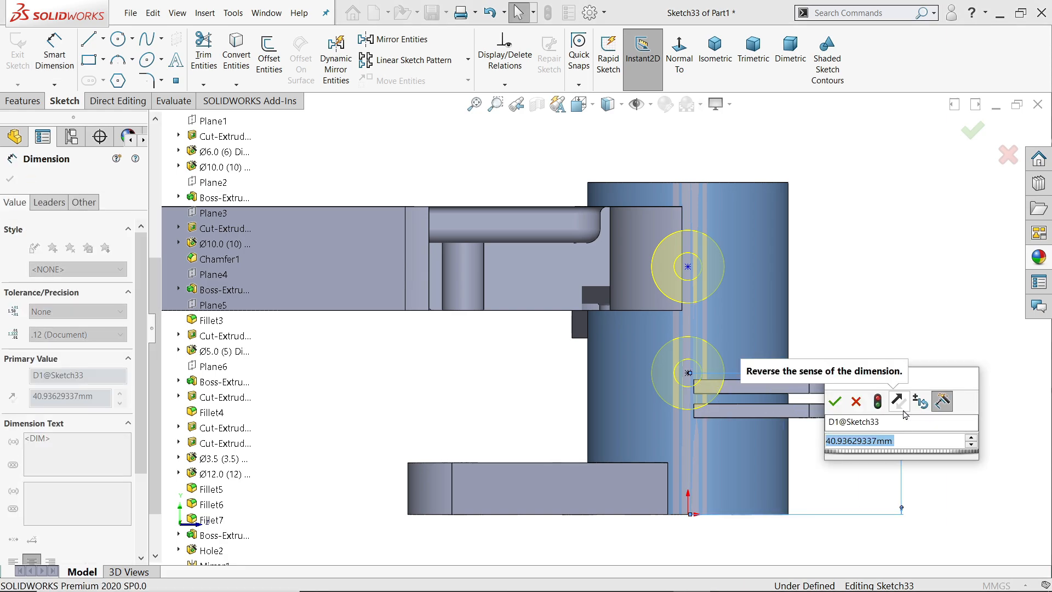
type("3")
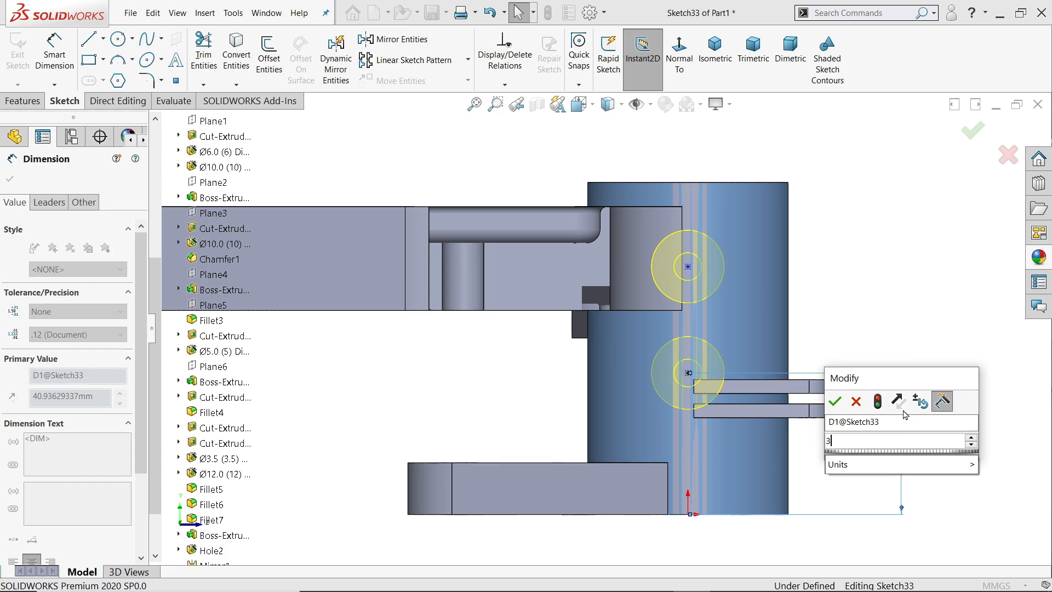
type("9")
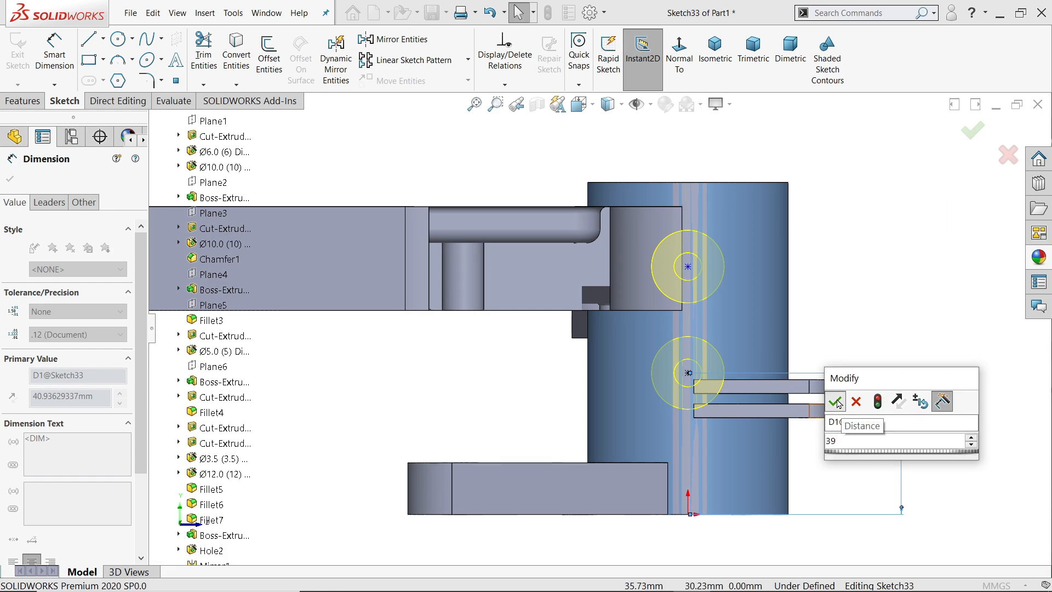
left_click(835, 402)
Dimension the vertical distance between the two hole points as 45 mm
left_click(688, 268)
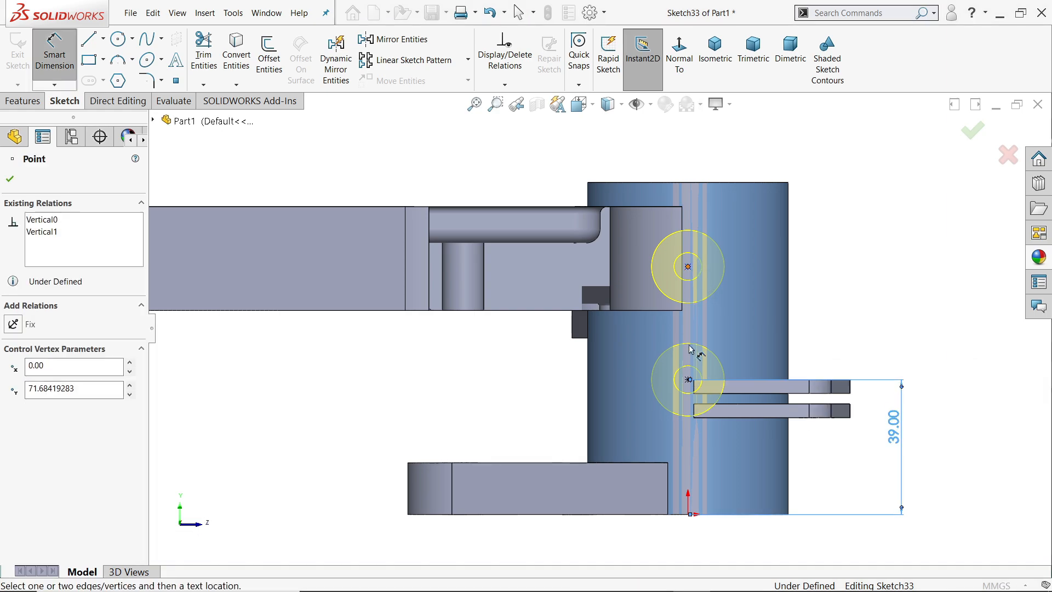
left_click(689, 379)
left_click(858, 305)
type("4")
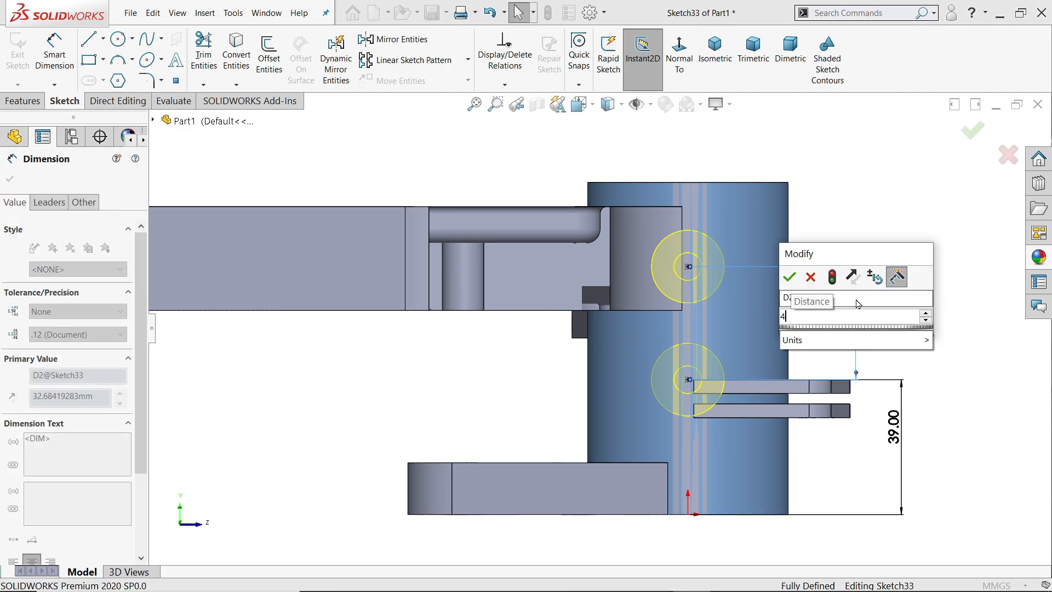
type("5")
key("Return")
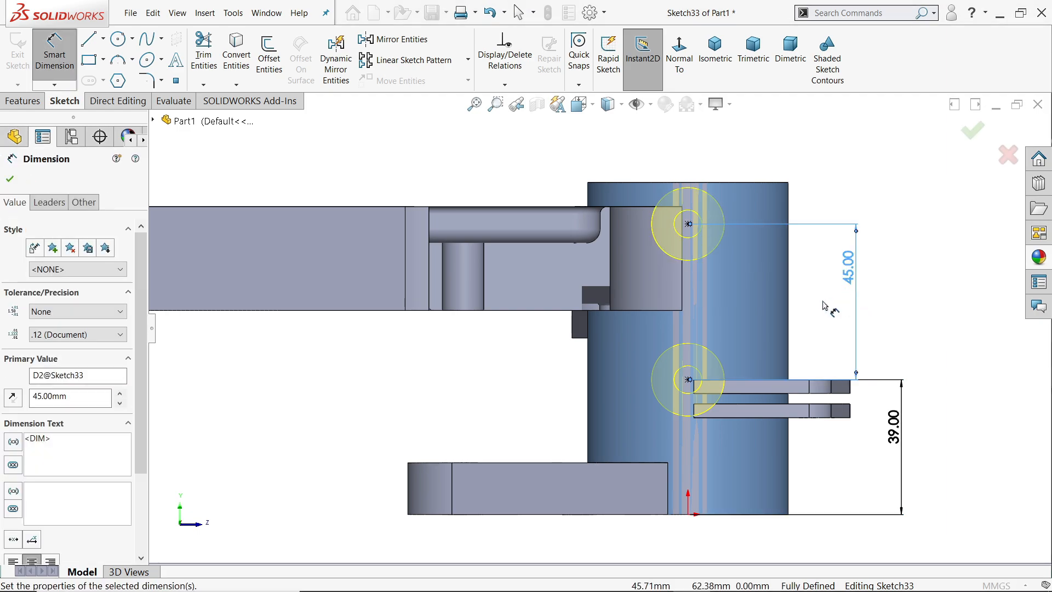
Check the hole preview inside the cylinder and create the two counterbored holes
middle_click_drag(790, 235, 691, 368)
scroll(674, 427, "down", 3)
middle_click_drag(582, 256, 576, 446)
scroll(520, 240, "down", 3)
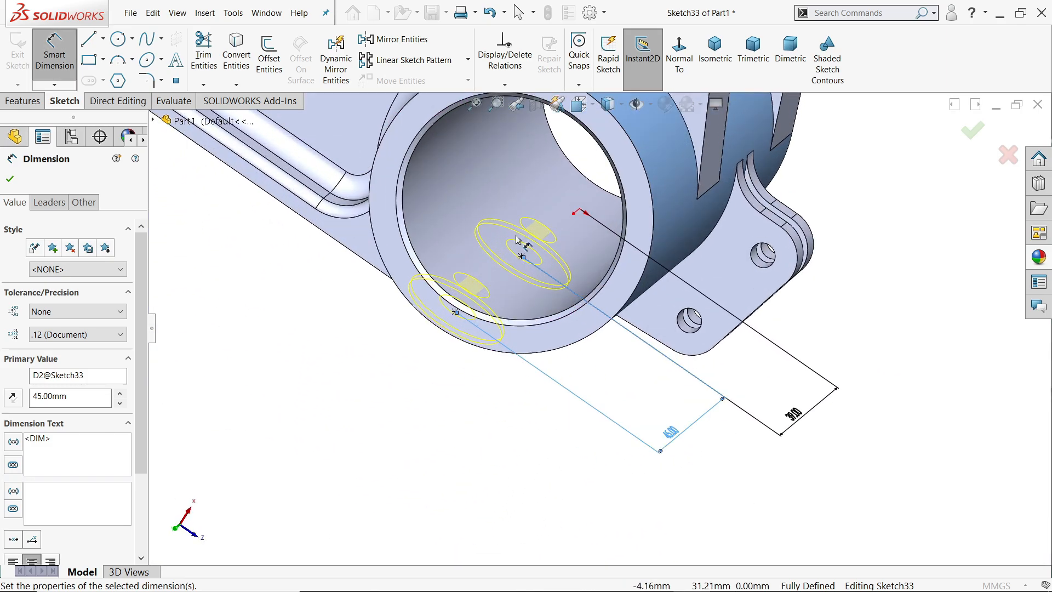
left_click(11, 180)
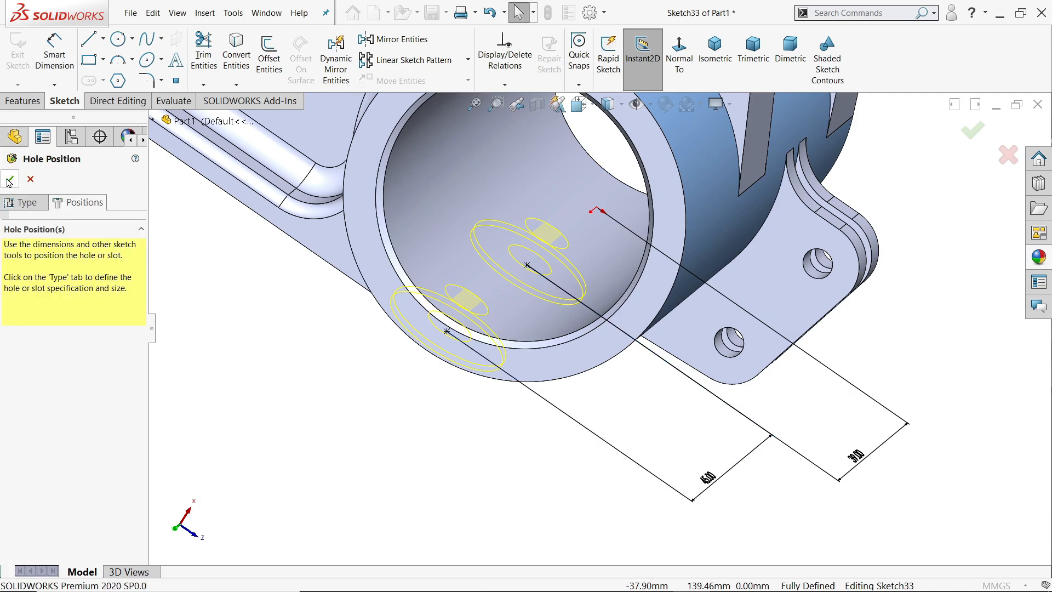
left_click(11, 180)
Examine both counterbored holes where they meet the main cylinder and the long arm's side face
mouse_move(344, 367)
middle_mouse_down()
mouse_move(543, 326)
mouse_move(569, 266)
middle_mouse_up()
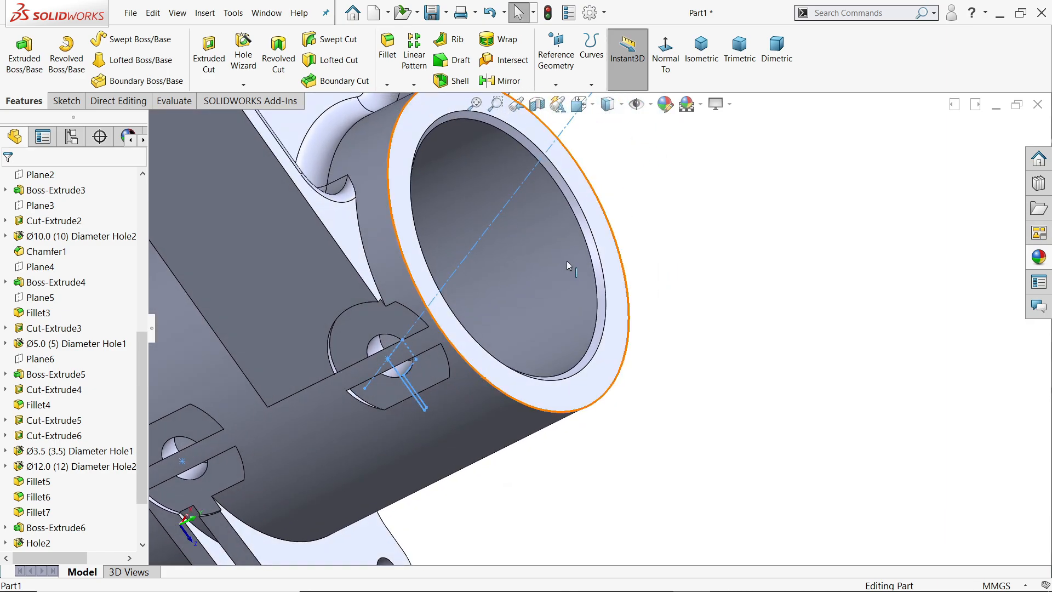
left_click(788, 275)
scroll(756, 314, "up", 4)
scroll(501, 349, "down", 4)
middle_click_drag(503, 373, 351, 332)
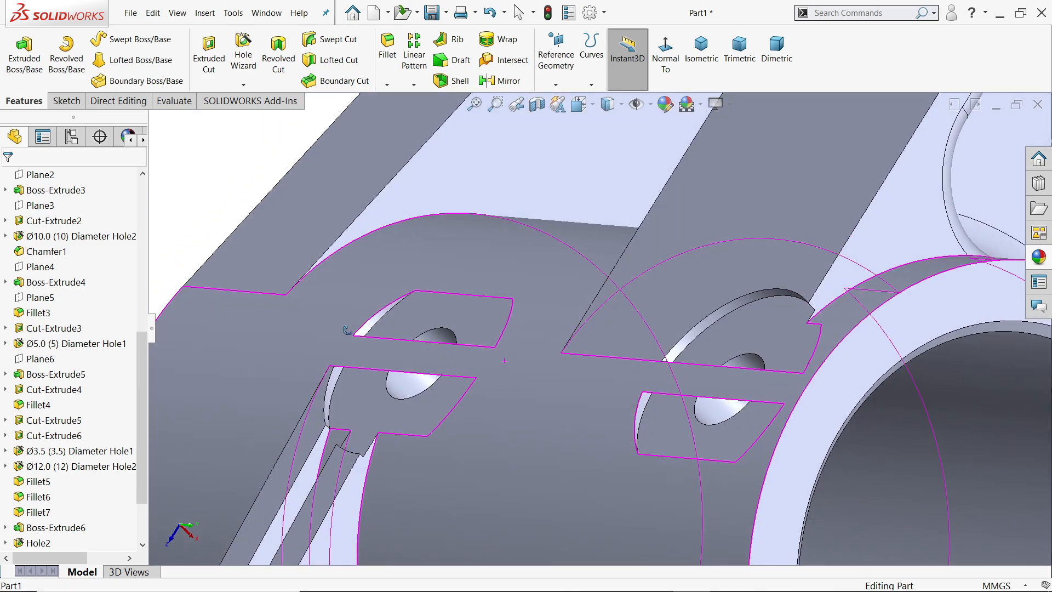
middle_click_drag(634, 372, 454, 331)
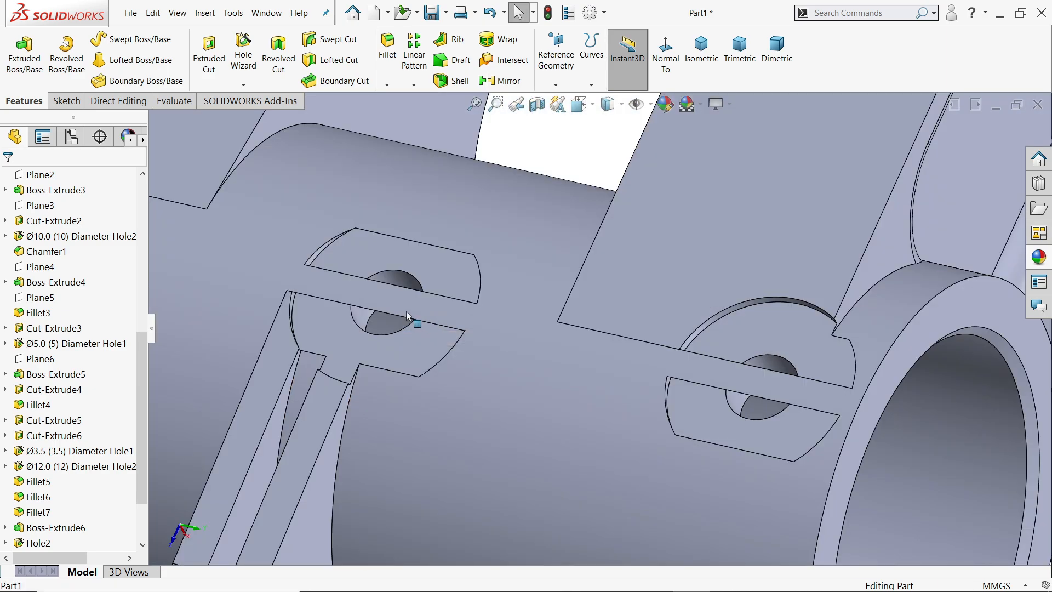
scroll(406, 316, "up", 4)
scroll(600, 392, "down", 3)
middle_click_drag(600, 392, 576, 388)
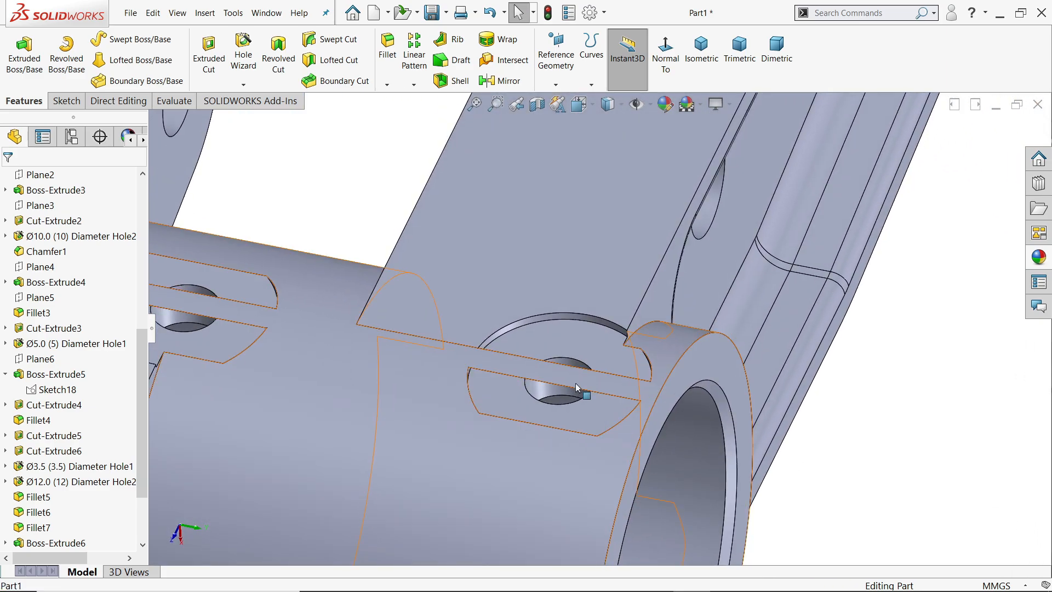
scroll(567, 283, "up", 5)
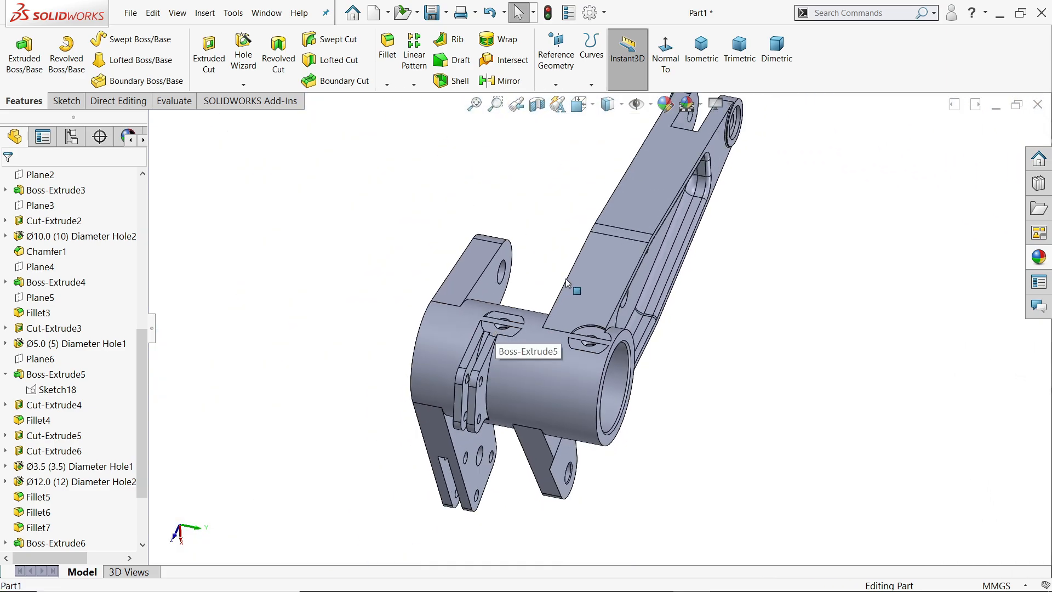
Open the long arm's base sketch for editing and delete the coincident relation at the left vertical line's lower endpoint
left_click(595, 273)
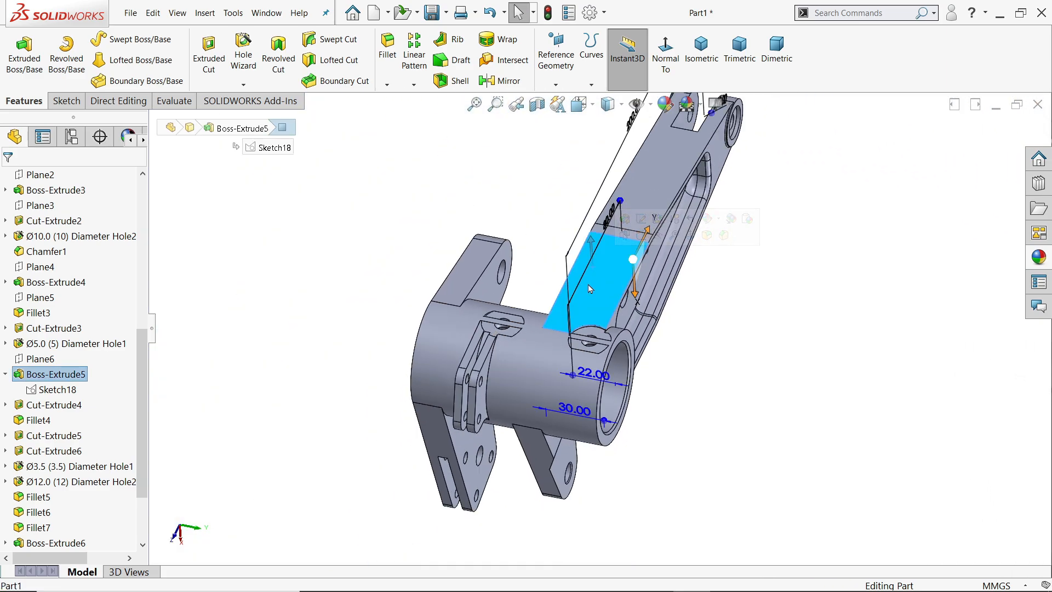
left_click(51, 389)
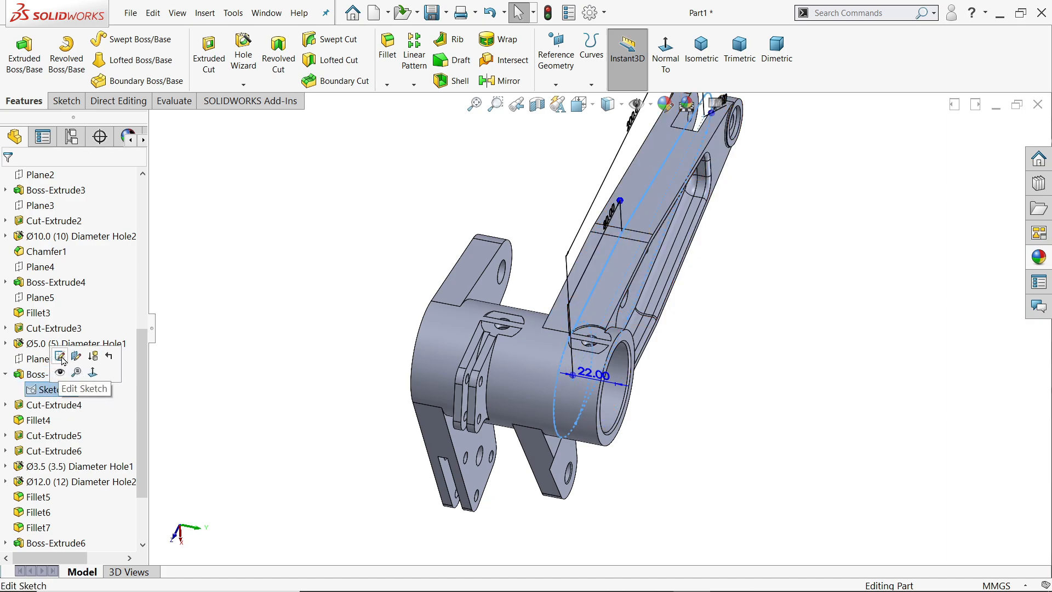
left_click(61, 357)
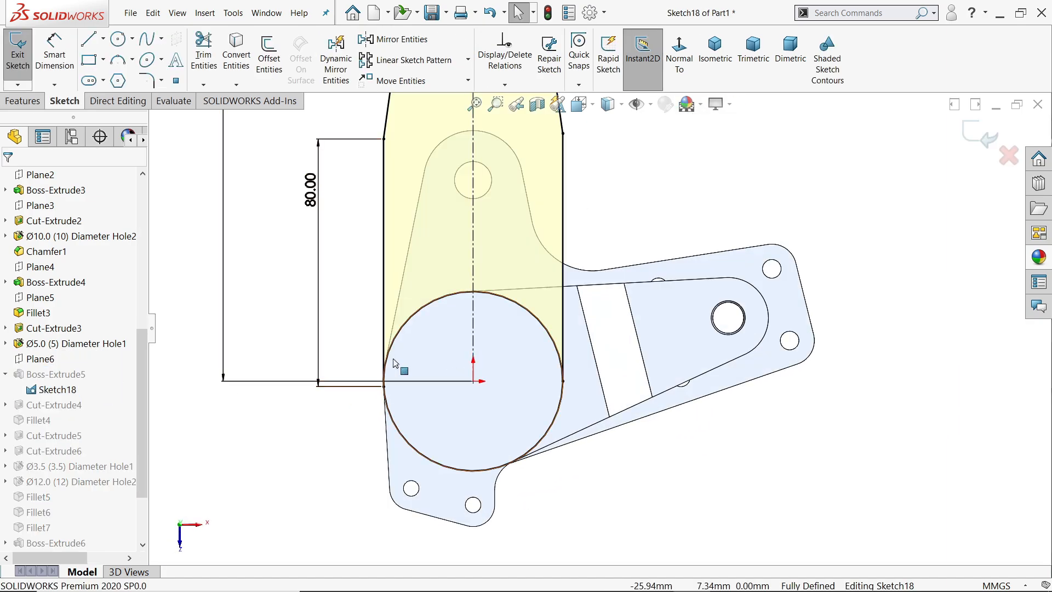
scroll(417, 383, "down", 3)
scroll(502, 344, "up", 3)
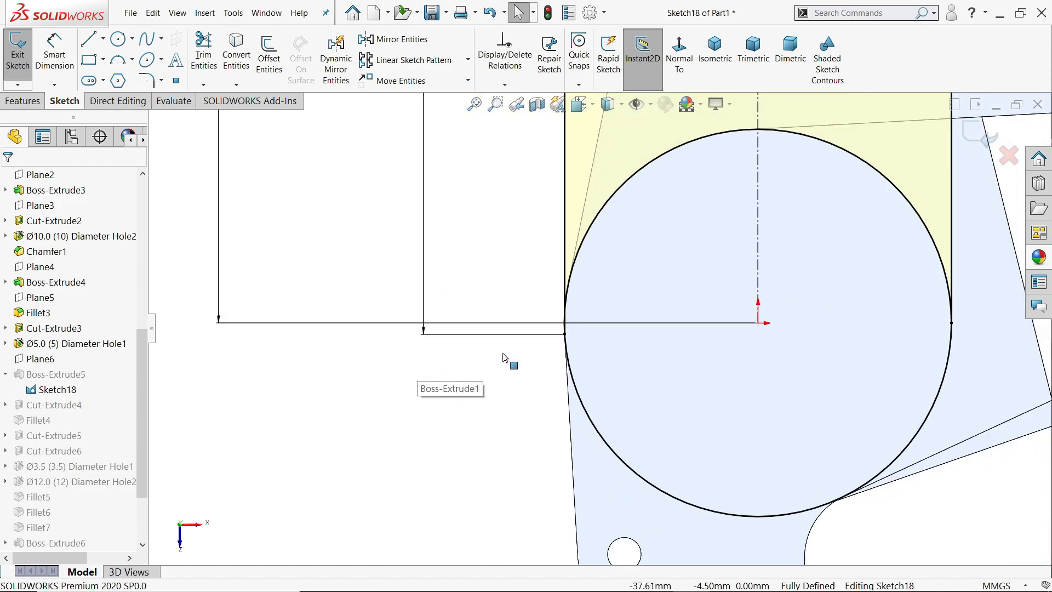
scroll(594, 329, "down", 3)
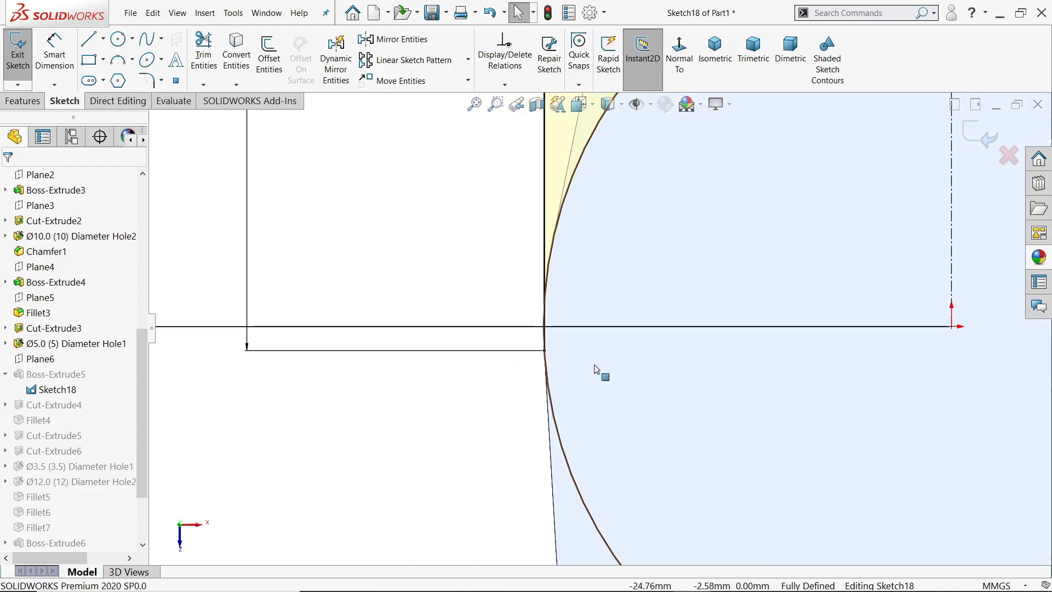
left_click(544, 353)
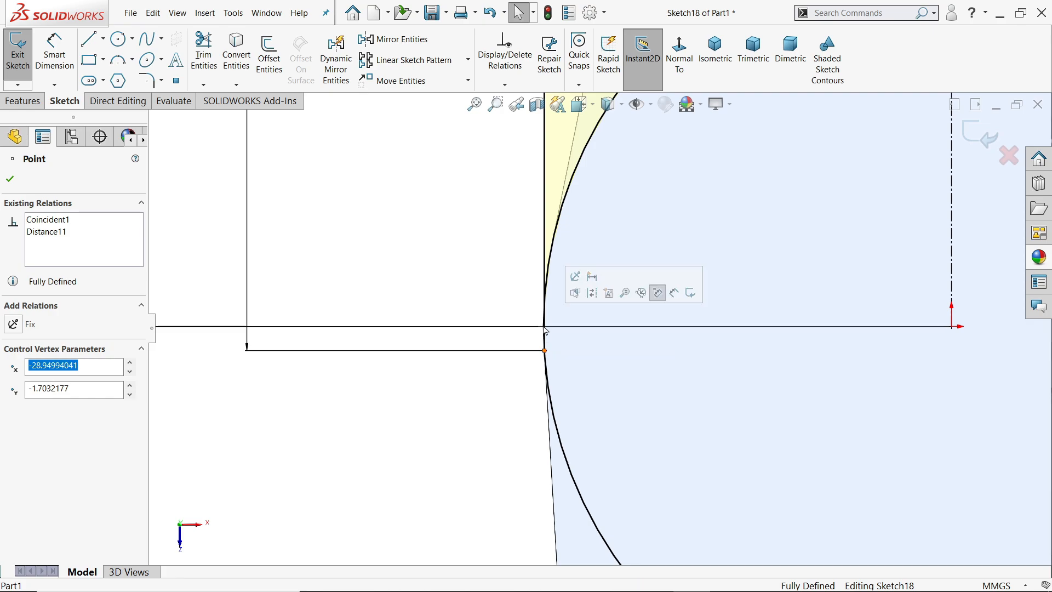
left_click(544, 364)
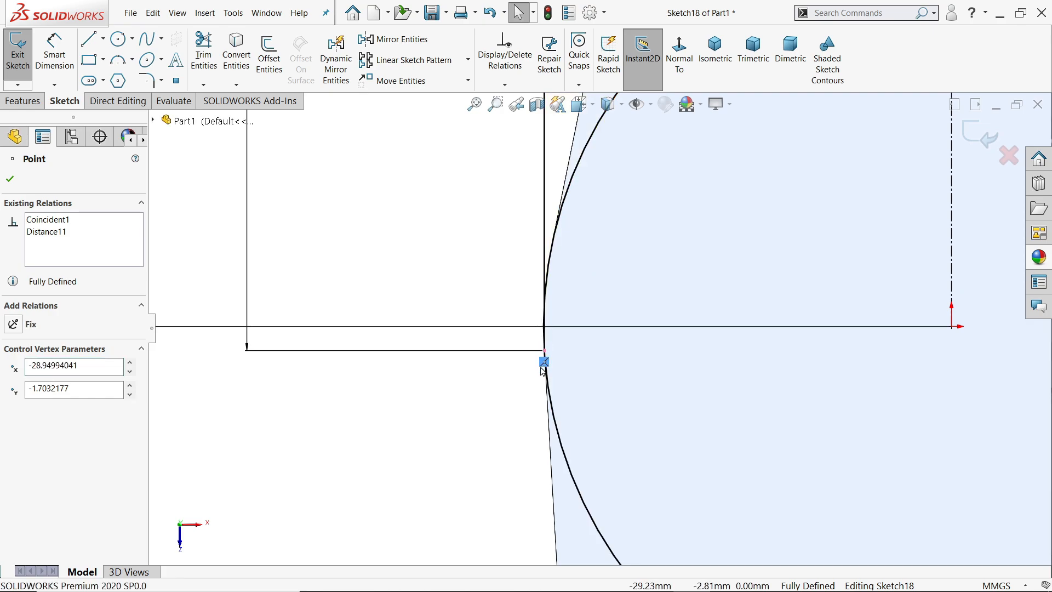
key("Delete")
Add a horizontal relation between the left vertical line's lower endpoint and the sketch origin
left_click(546, 353)
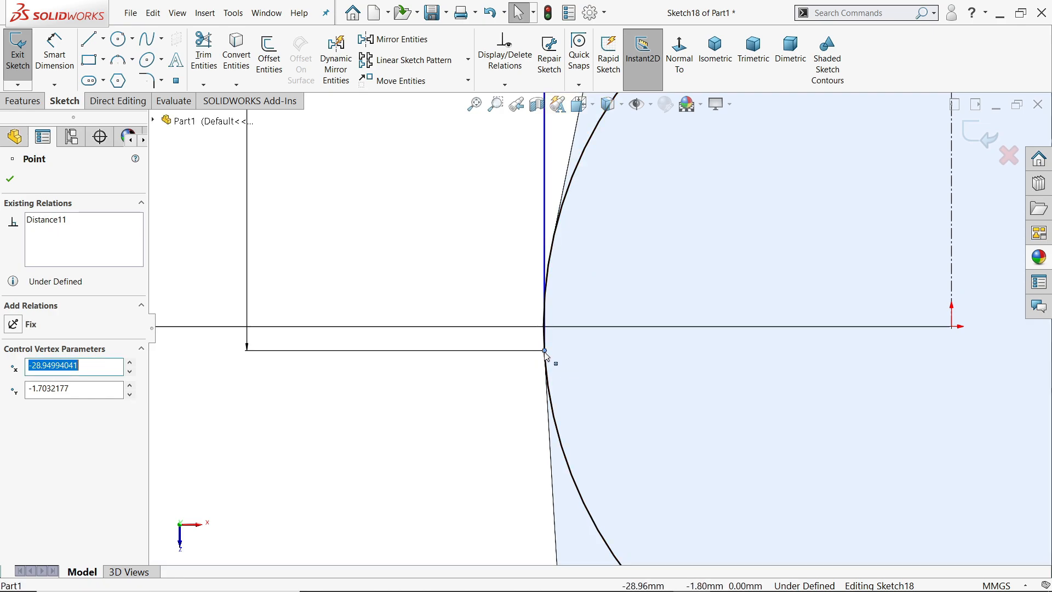
left_click(952, 328, "ctrl")
left_click(924, 278)
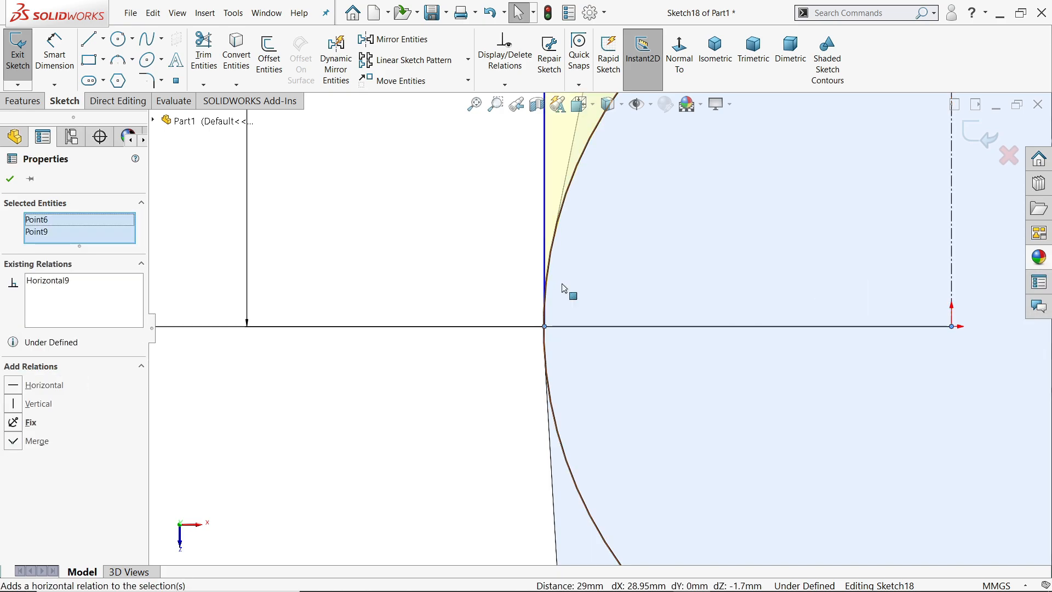
left_click(417, 248)
scroll(413, 257, "down", 13)
scroll(631, 240, "up", 5)
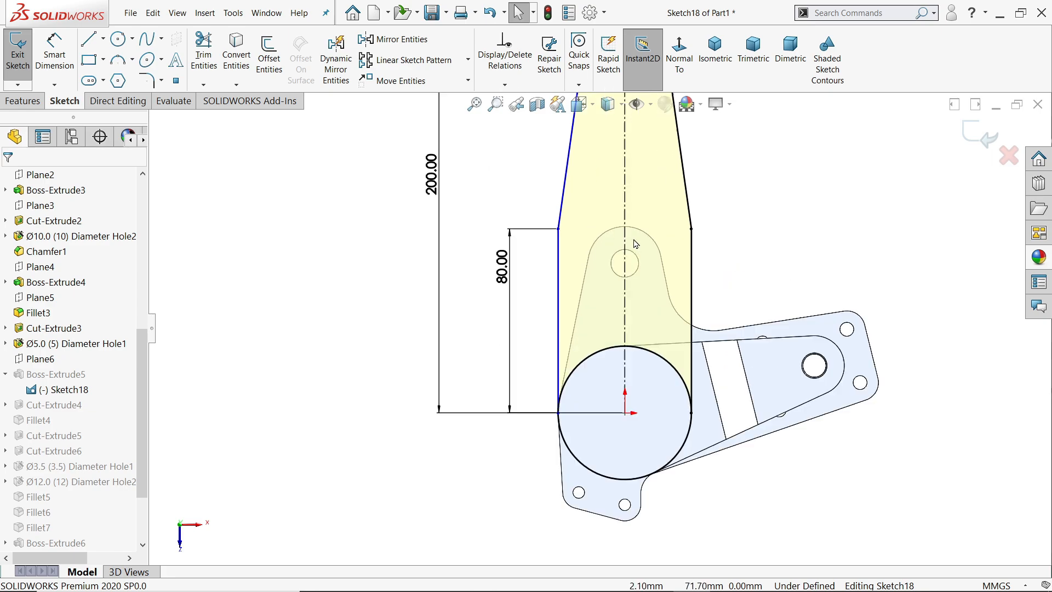
Delete the 80 mm dimension and add a new length dimension to the arm profile's left vertical line
left_click_drag(477, 282, 471, 283)
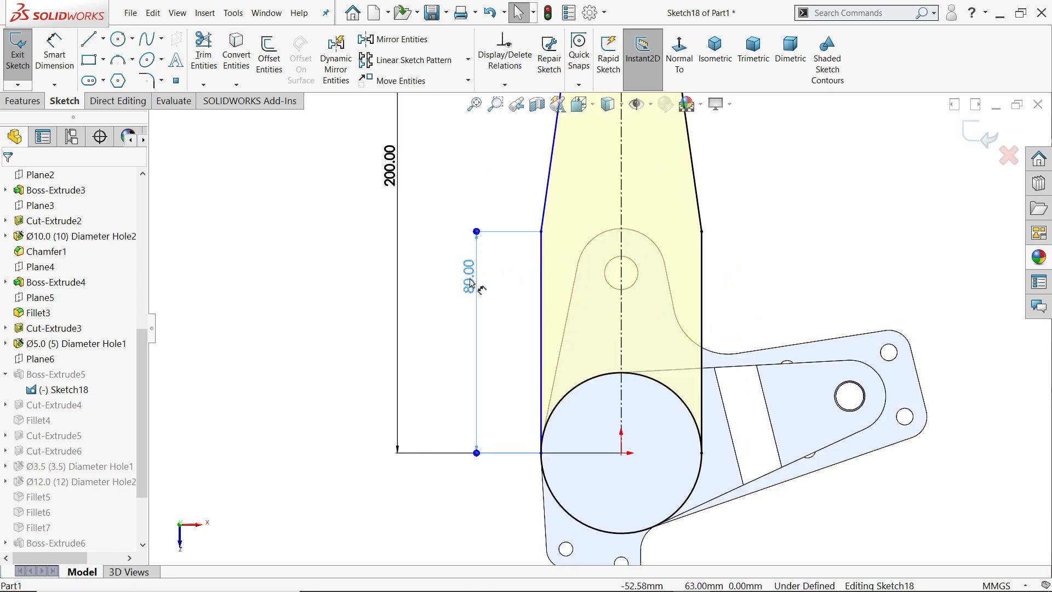
key("Delete")
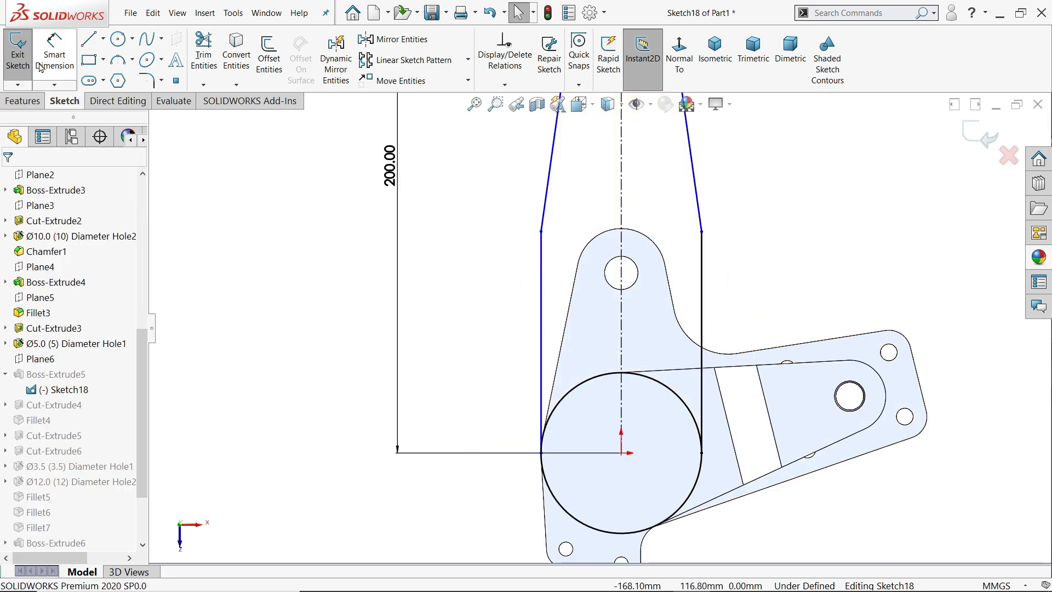
key("ctrl+z")
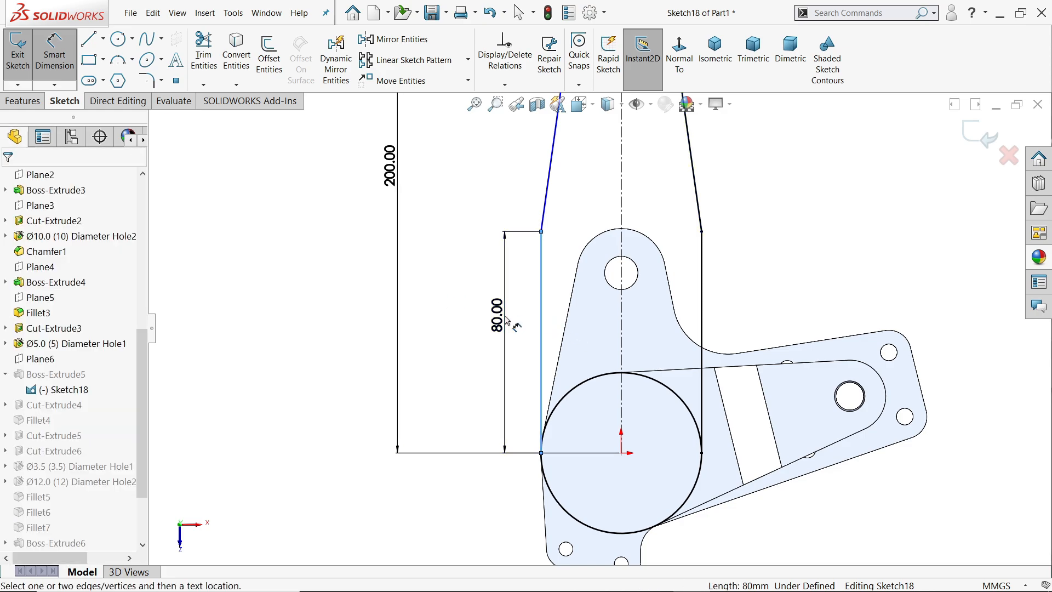
double_click(493, 315)
left_click(438, 293)
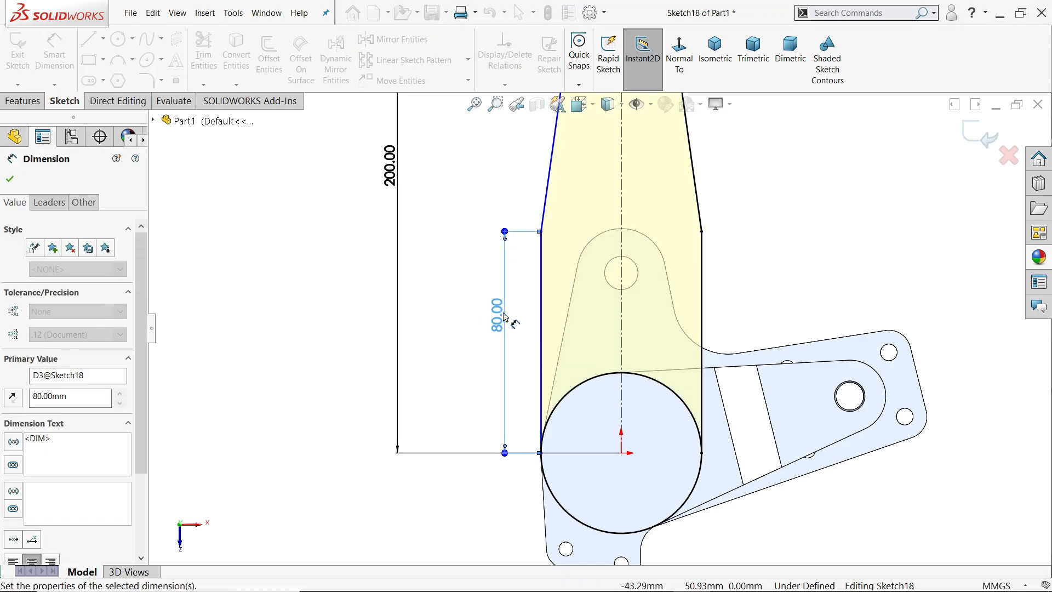
left_click(46, 80)
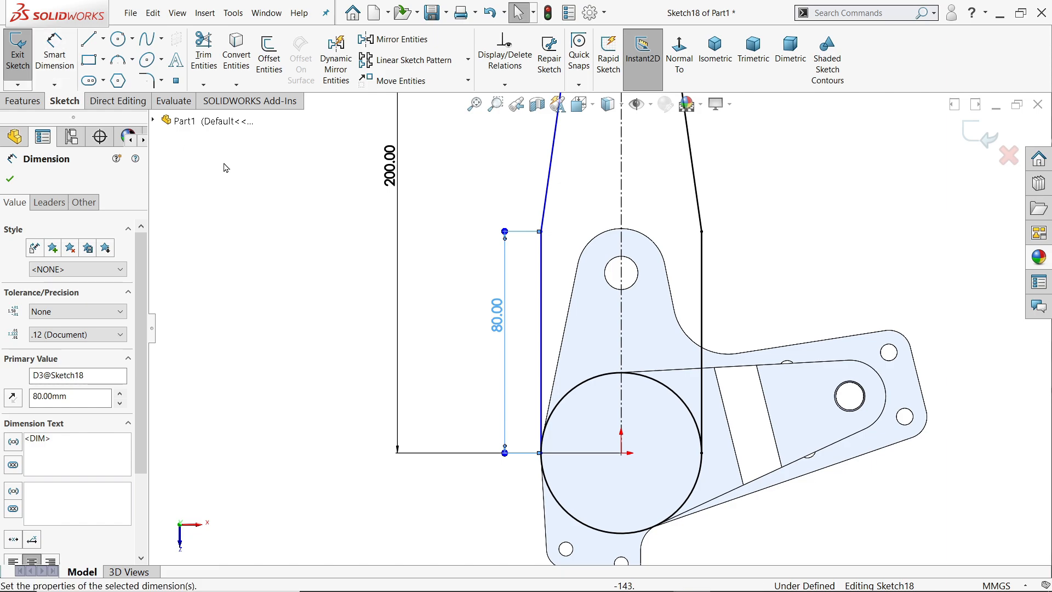
Check the relations on the left vertical line and on the left endpoint of the arm's tip arc
left_click(545, 300)
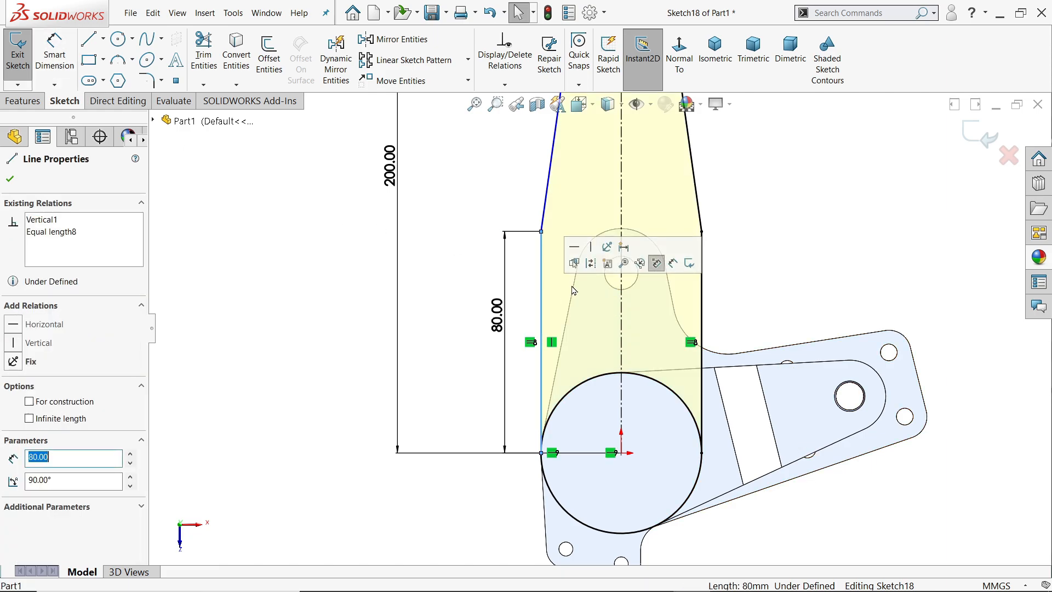
left_click(453, 268)
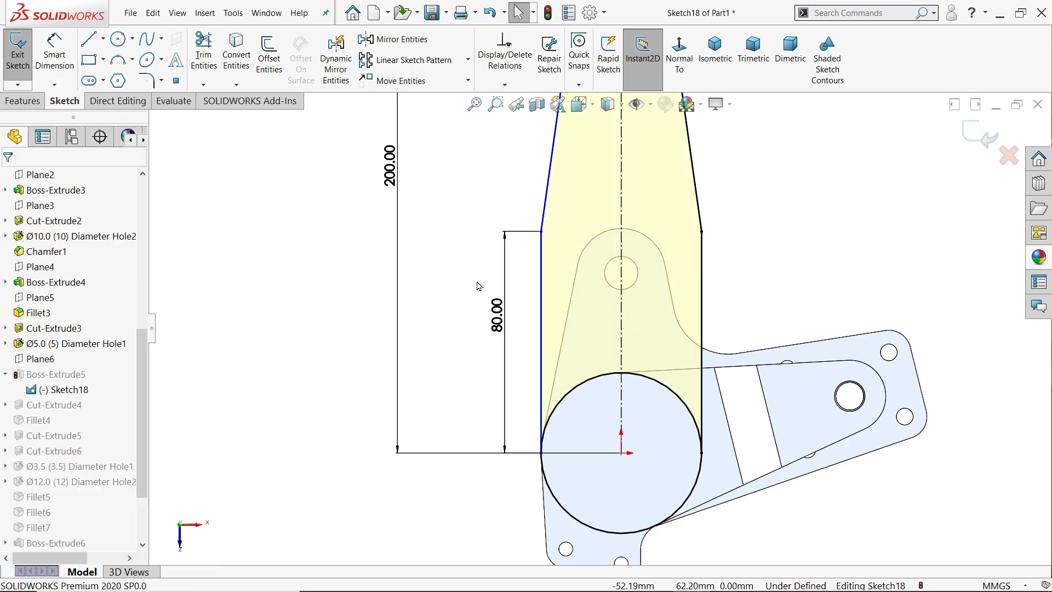
scroll(479, 287, "up", 3)
scroll(651, 285, "up", 2)
scroll(638, 211, "down", 2)
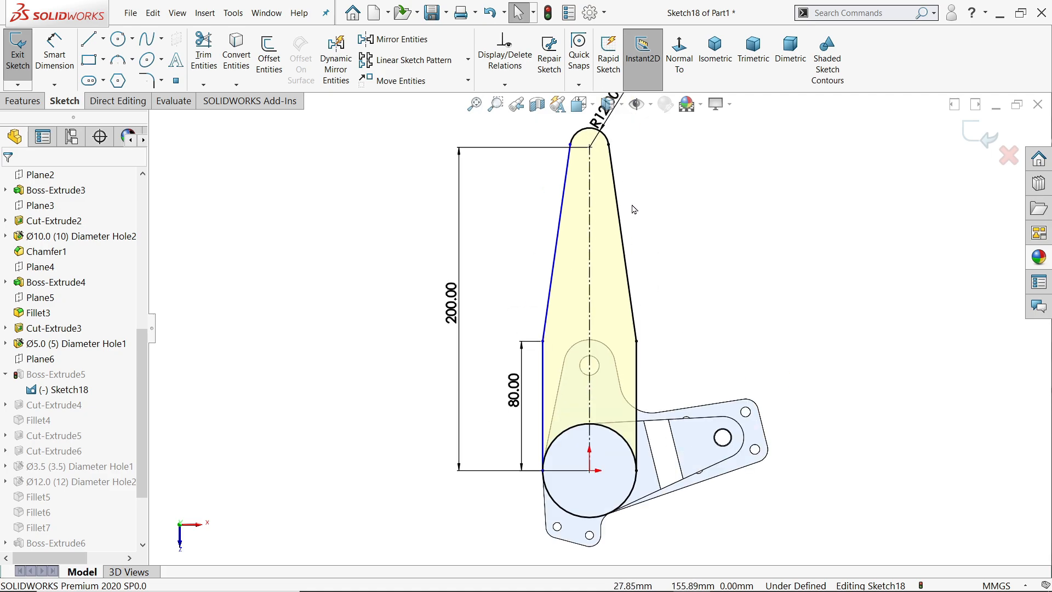
left_click(570, 145)
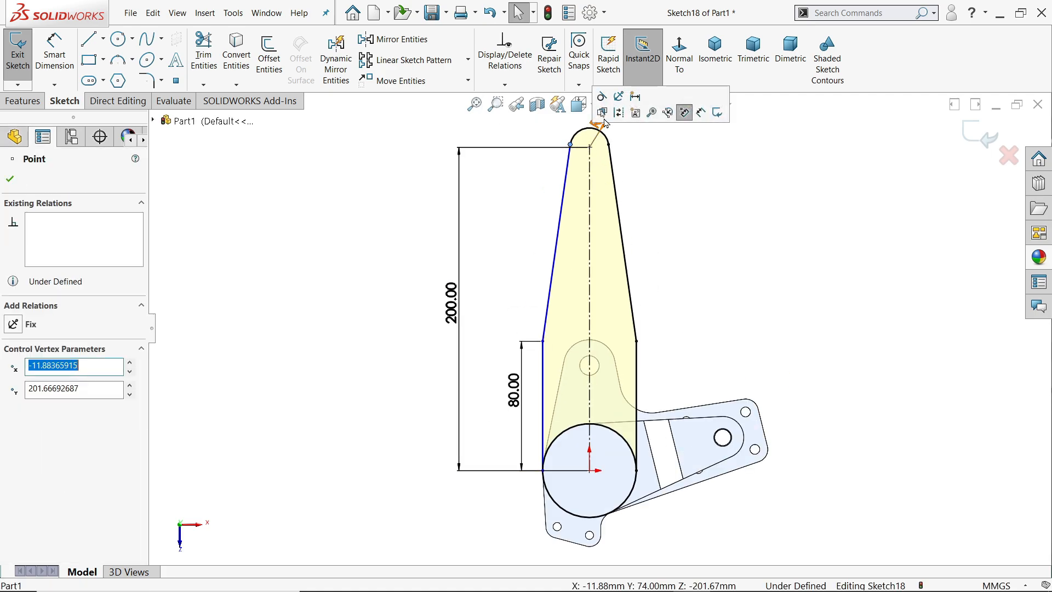
left_click(690, 245)
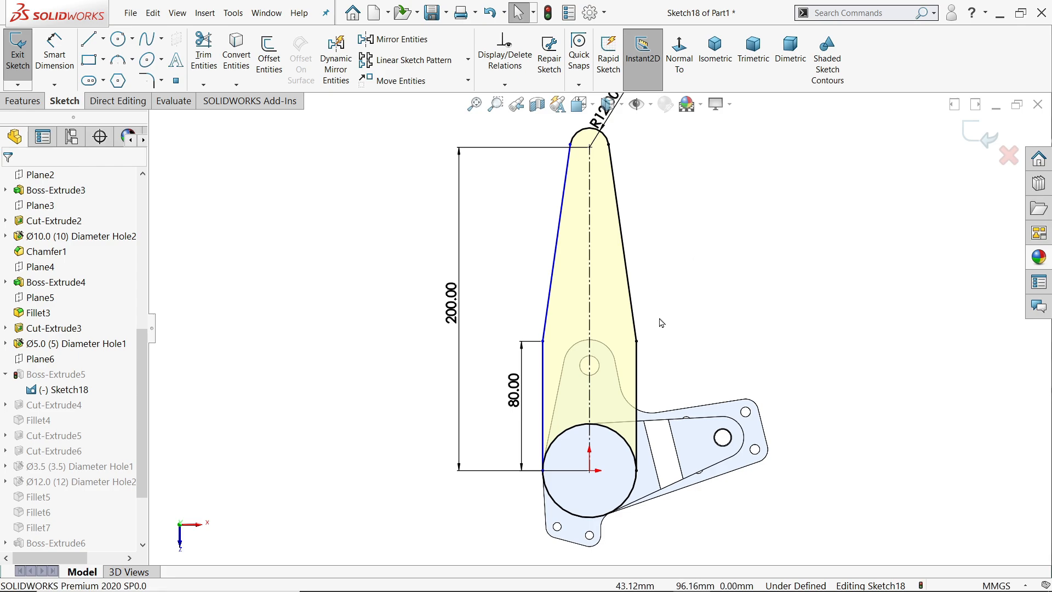
scroll(657, 356, "down", 1)
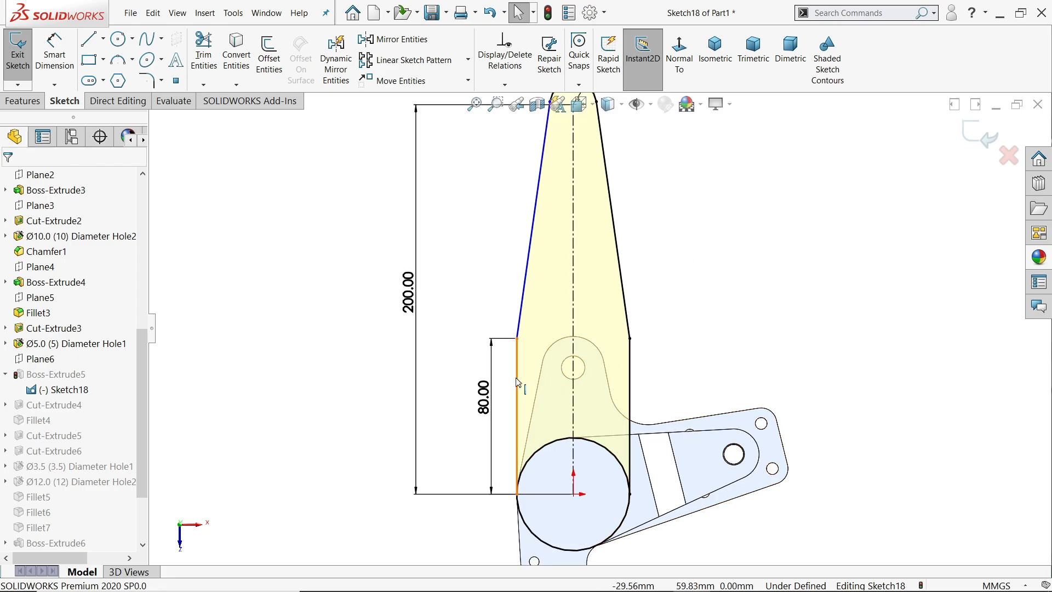
Make the left vertical line's lower endpoint coincident with the cylinder circle and exit the sketch to rebuild the part
left_click_drag(519, 382, 499, 382)
scroll(517, 493, "down", 4)
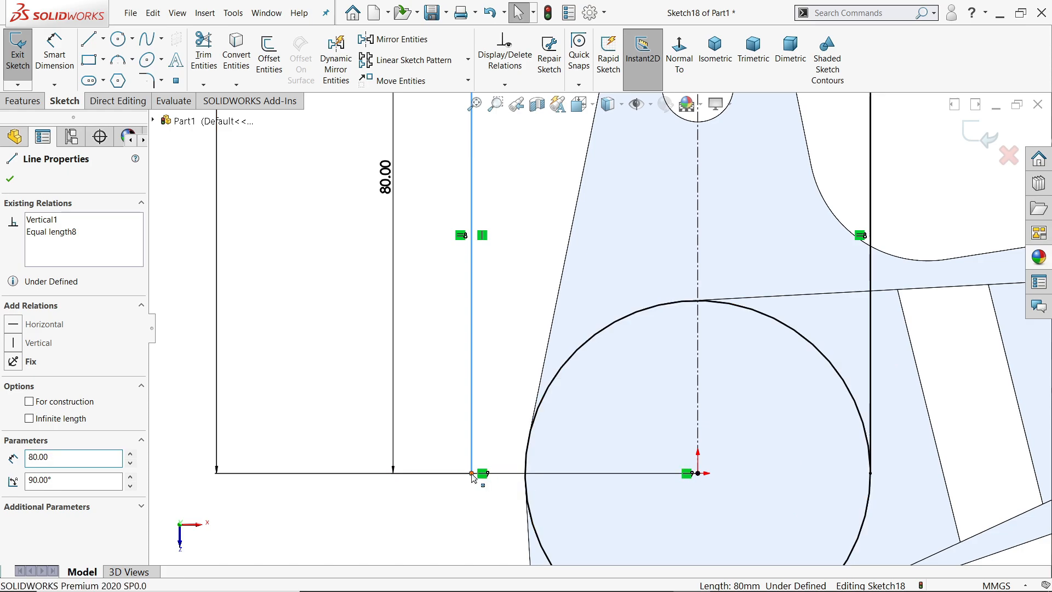
left_click(472, 474)
left_click(534, 495, "ctrl")
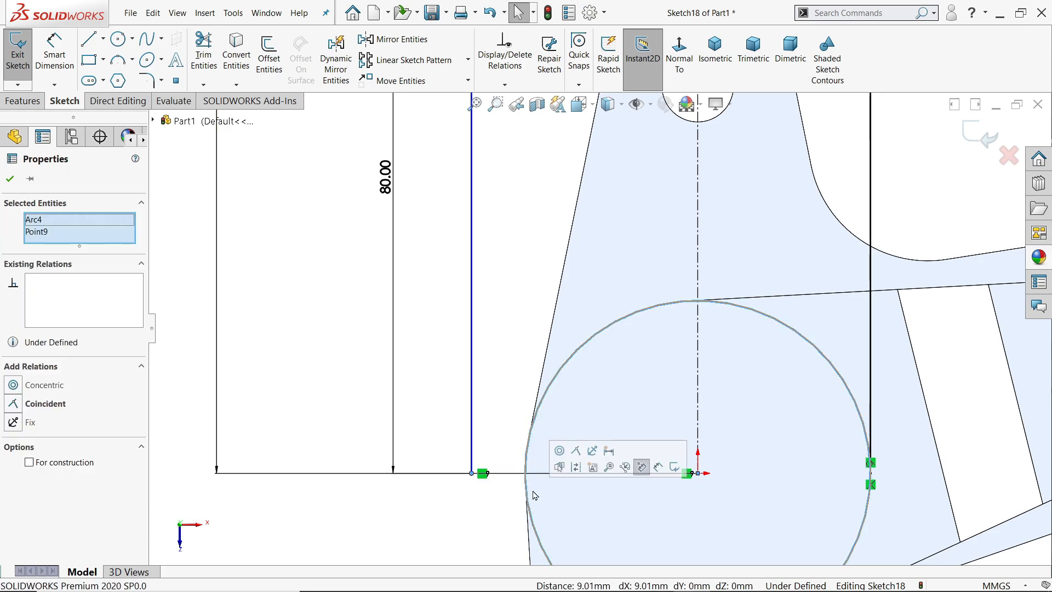
left_click(578, 453)
left_click(482, 380)
key("f")
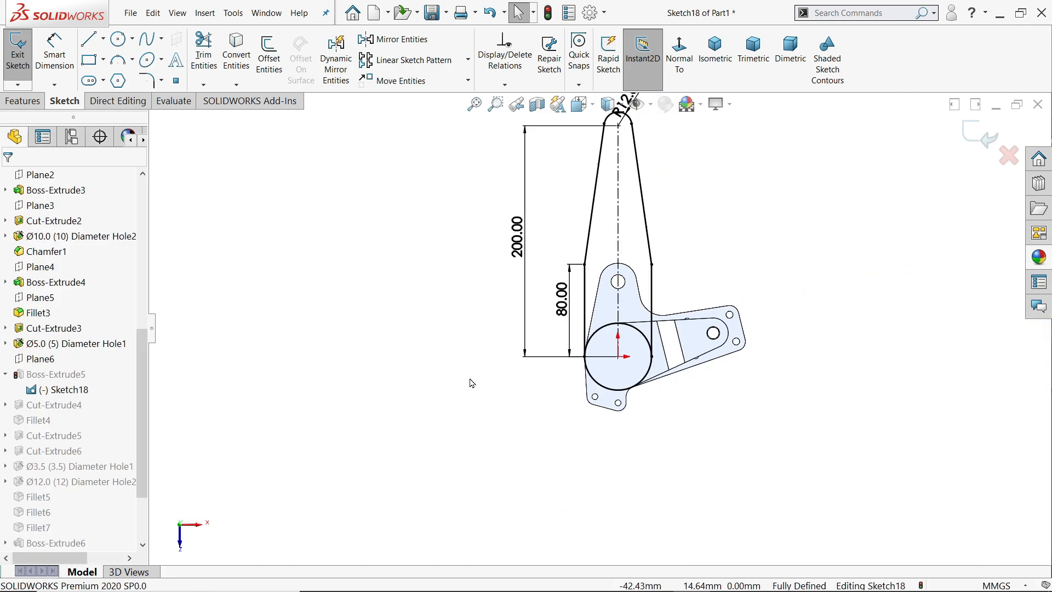
left_click(989, 138)
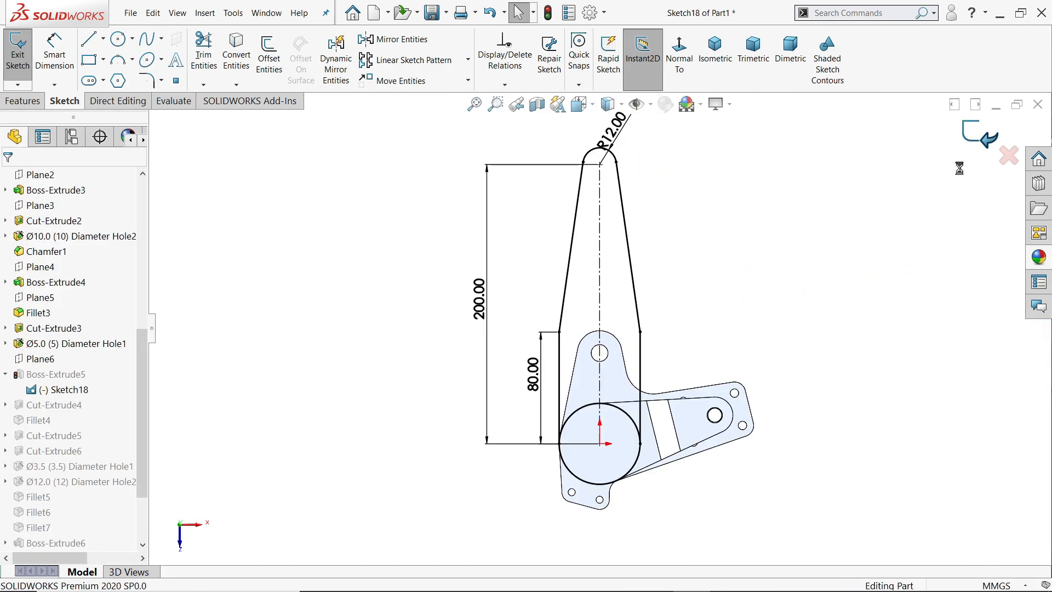
Inspect the rebuilt long arm's lower edge around the counterbored hole near the cylinder's open end
middle_click_drag(696, 365, 740, 294)
scroll(635, 366, "down", 5)
scroll(634, 366, "down", 3)
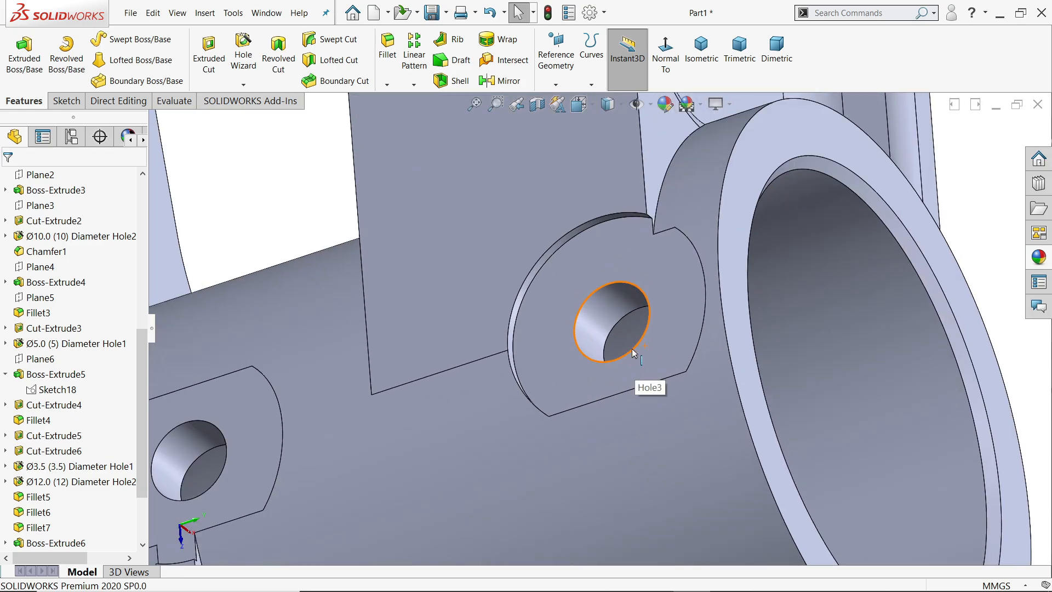
middle_click_drag(635, 366, 603, 359)
scroll(622, 351, "up", 3)
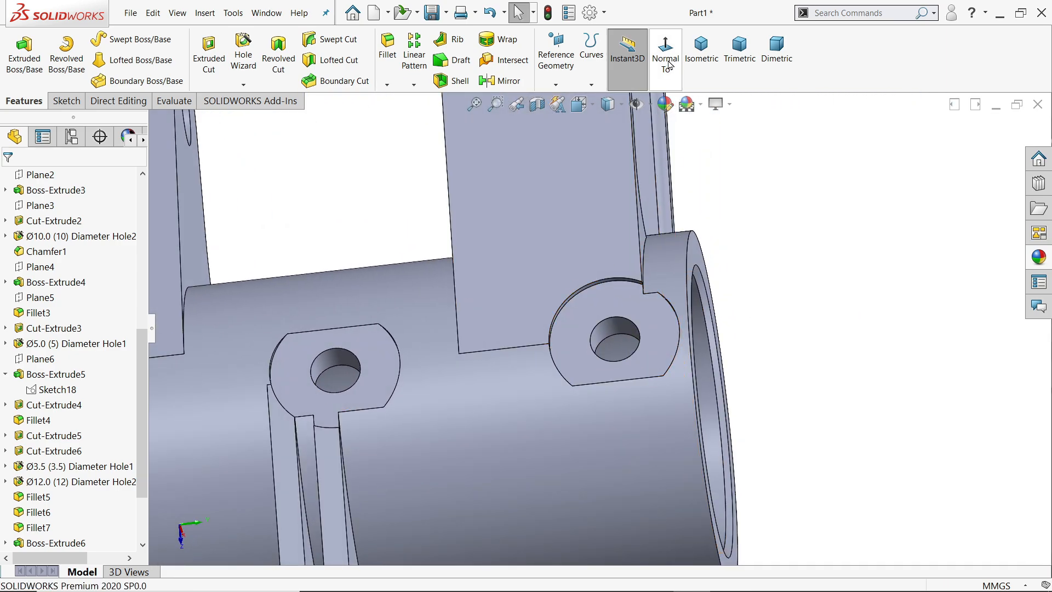
scroll(769, 158, "down", 5)
middle_click_drag(751, 233, 766, 265)
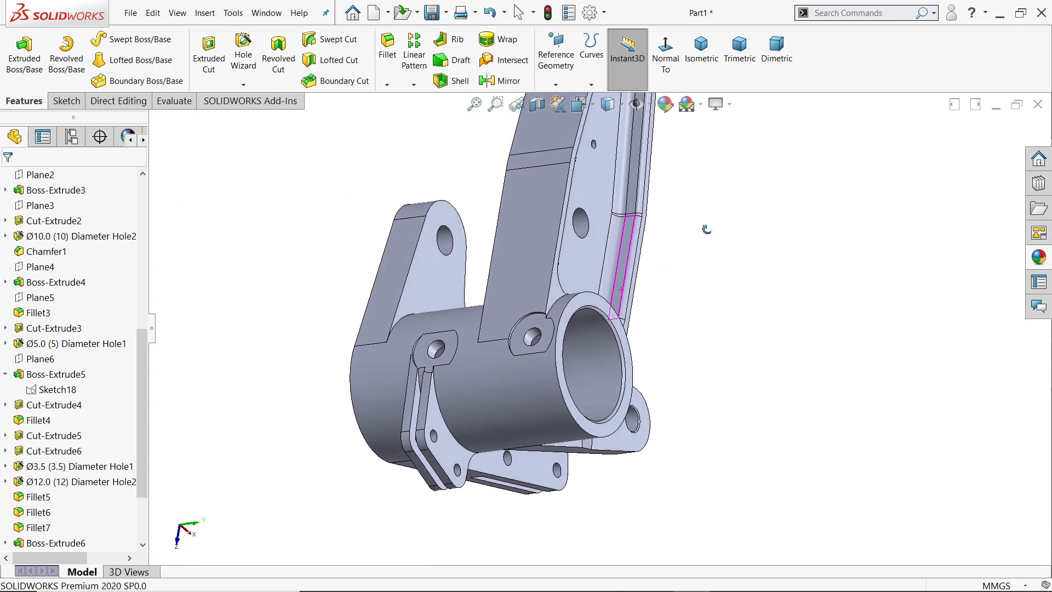
Fillet the outer circular edge of the main cylinder's open end with a 1 mm radius and show the part in isometric view
scroll(626, 330, "up", 1)
left_click(387, 49)
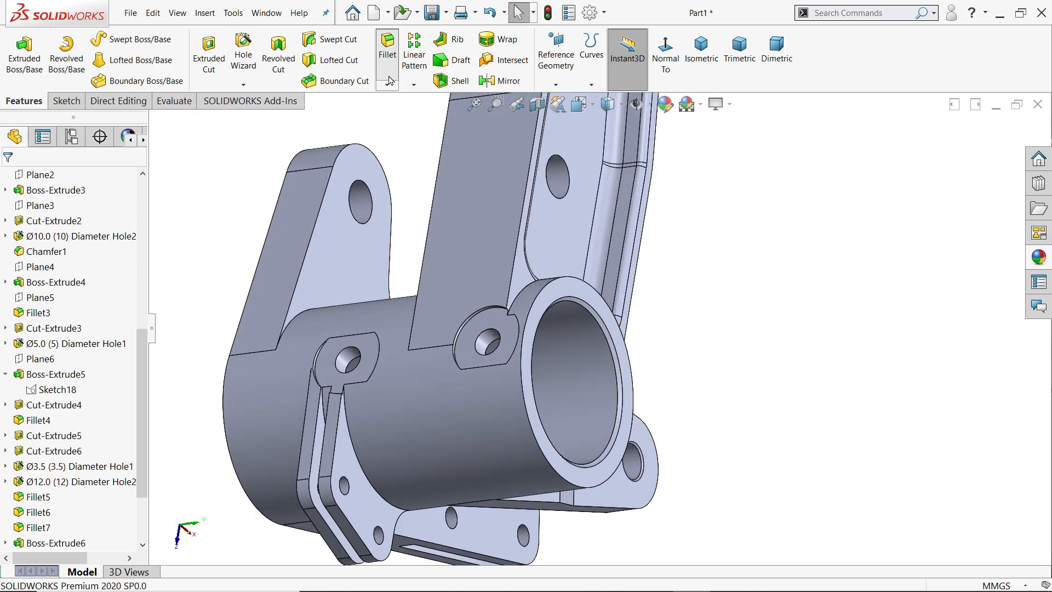
type("1")
key("Return")
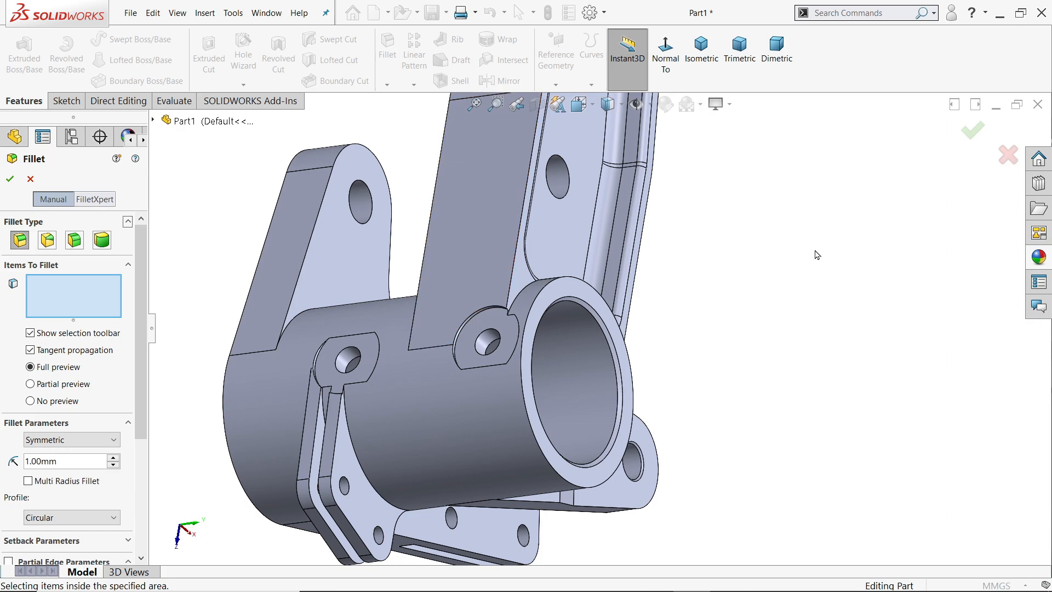
scroll(625, 405, "up", 2)
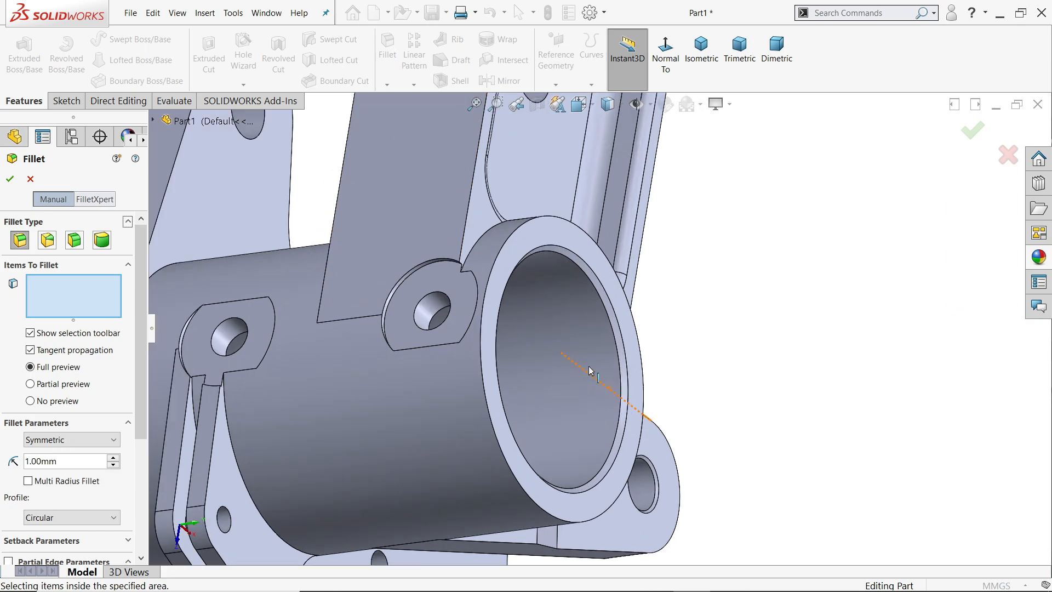
left_click(489, 286)
scroll(597, 330, "down", 6)
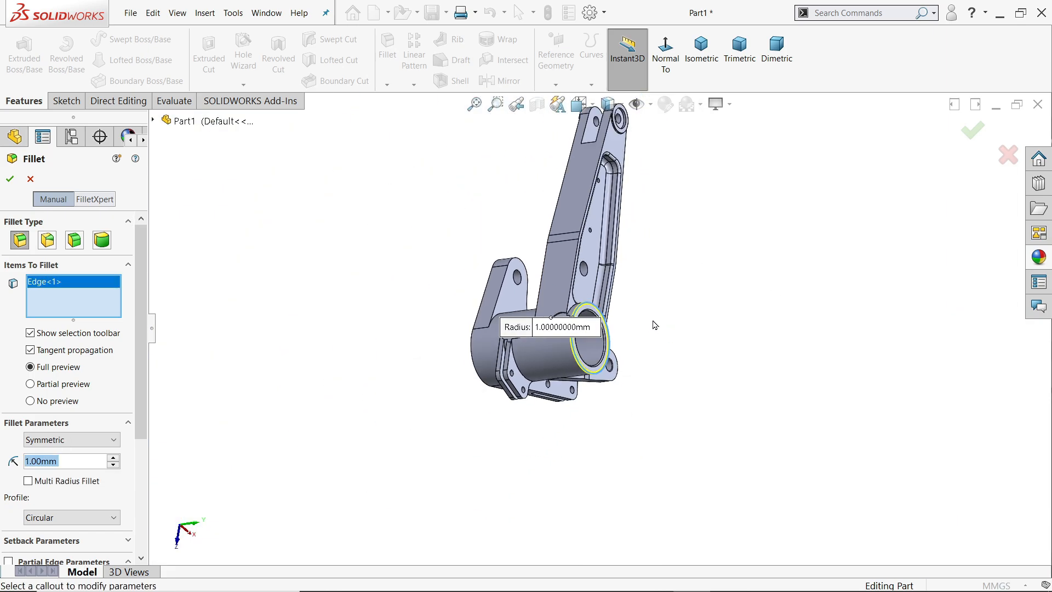
middle_click_drag(648, 306, 666, 301)
scroll(640, 303, "down", 3)
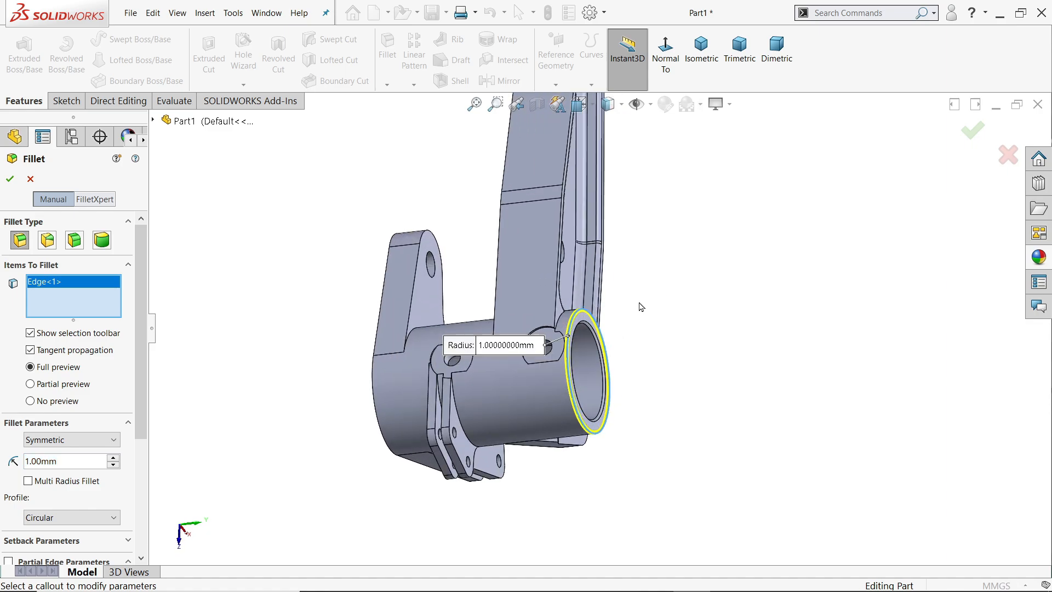
left_click(10, 180)
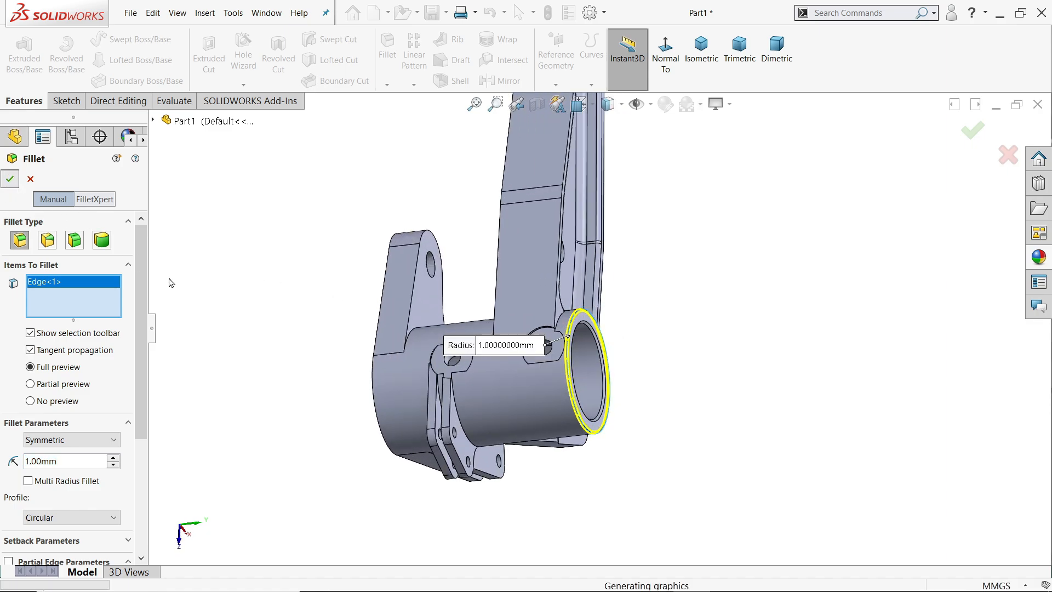
middle_click_drag(268, 312, 342, 280)
left_click(704, 55)
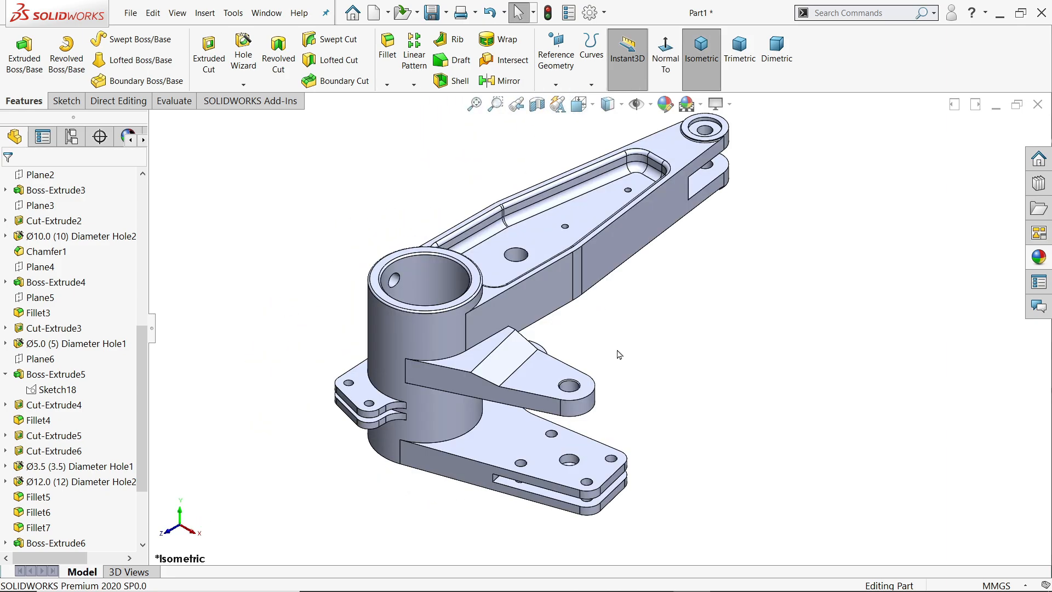
Switch to drawing 127.PNG in Photos and examine the fillet radii and hole callouts in the section views and main view
scroll(618, 354, "down", 1)
key("alt+Tab")
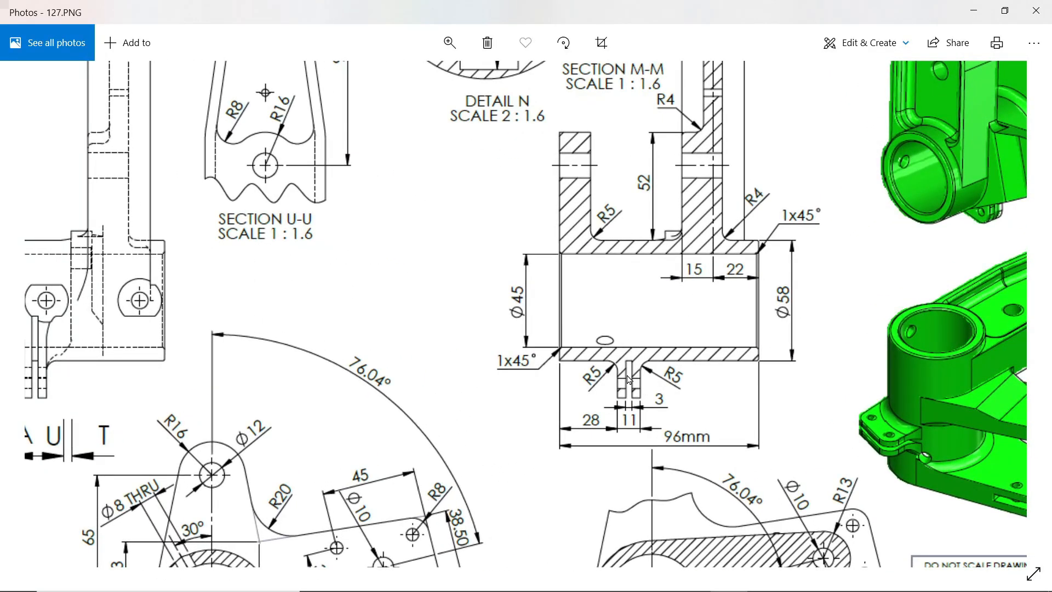
left_click_drag(487, 383, 747, 229)
mouse_move(486, 413)
left_mouse_down()
mouse_move(509, 396)
mouse_move(737, 345)
left_mouse_up()
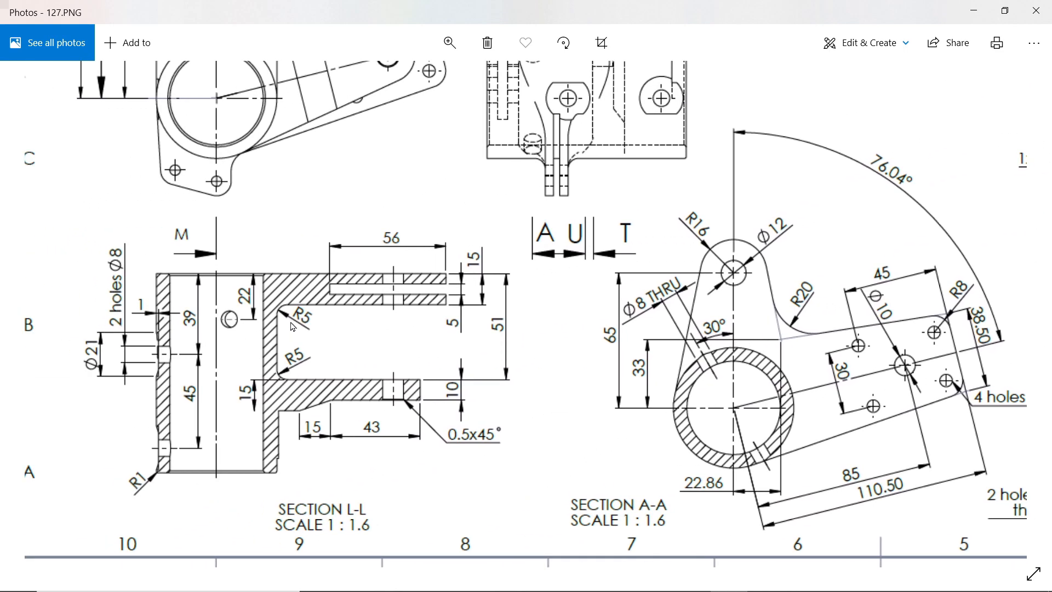
scroll(483, 321, "up", 3)
scroll(356, 395, "up", 3)
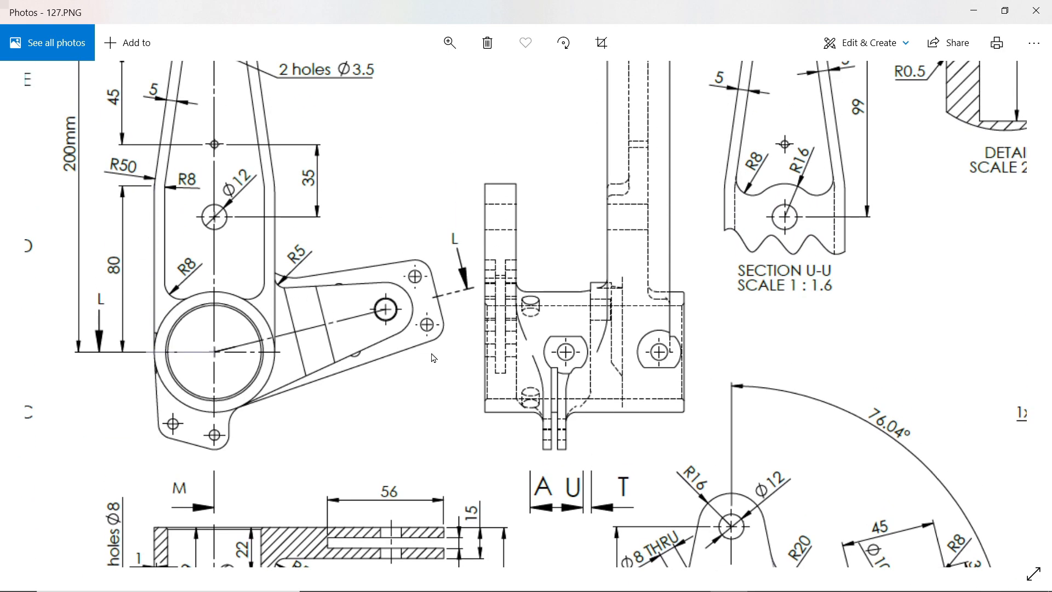
left_click_drag(605, 362, 333, 327)
left_click_drag(548, 365, 690, 232)
scroll(599, 406, "down", 2)
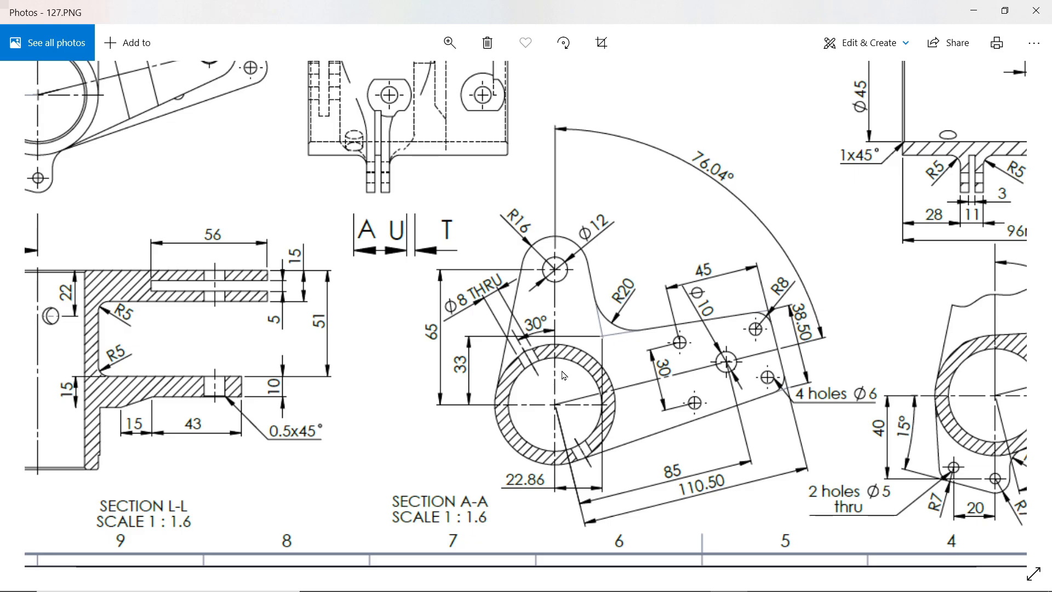
scroll(569, 370, "down", 5)
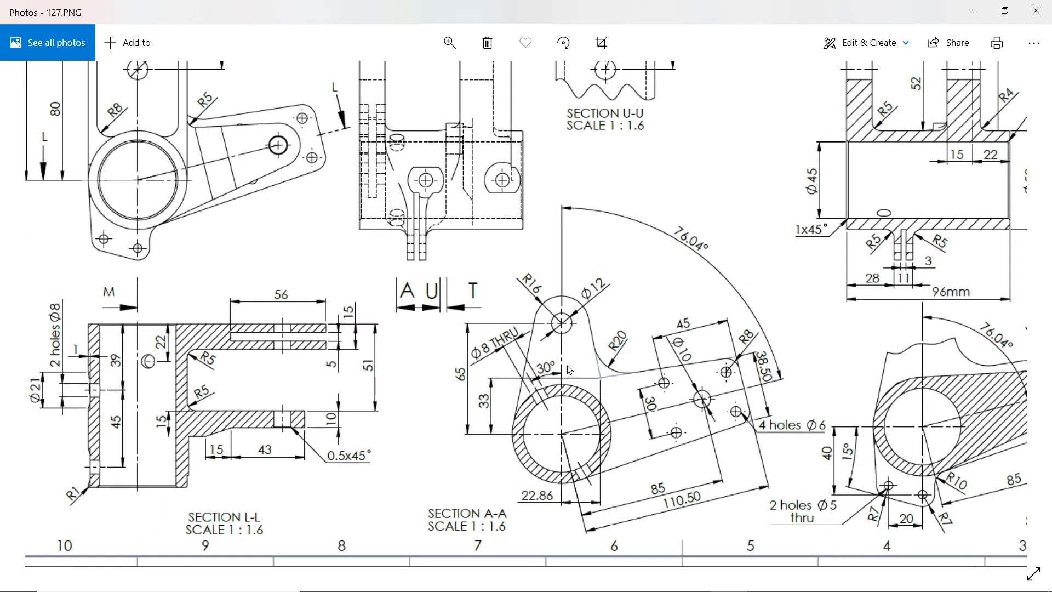
left_click(974, 11)
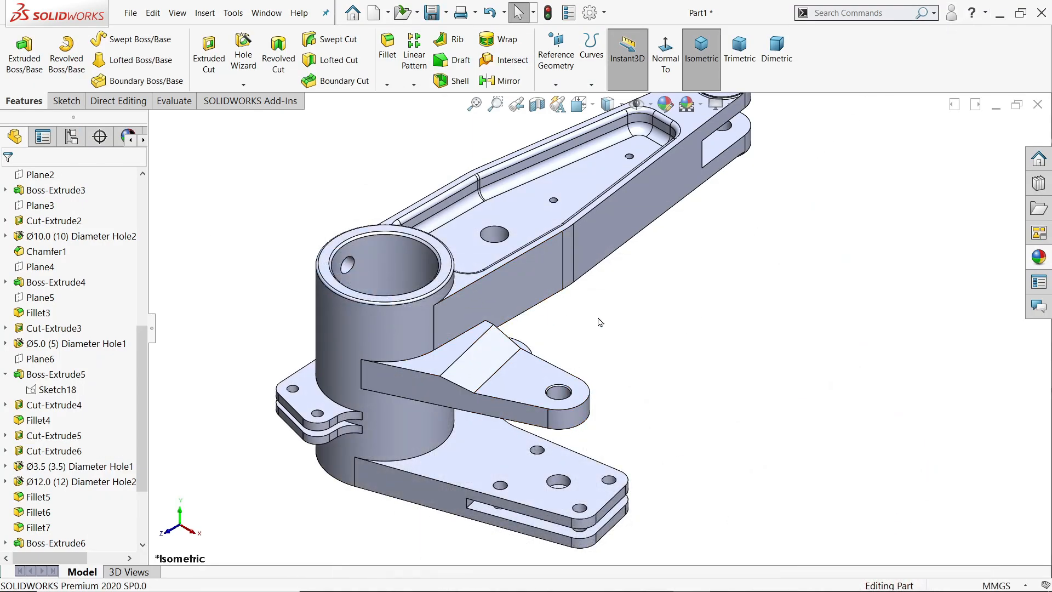
Set up a 5 mm fillet on the cylinder's junctions with the middle arm's underside, the slotted lower arm's top and the clamp lug's top
scroll(599, 321, "up", 1)
left_click(388, 47)
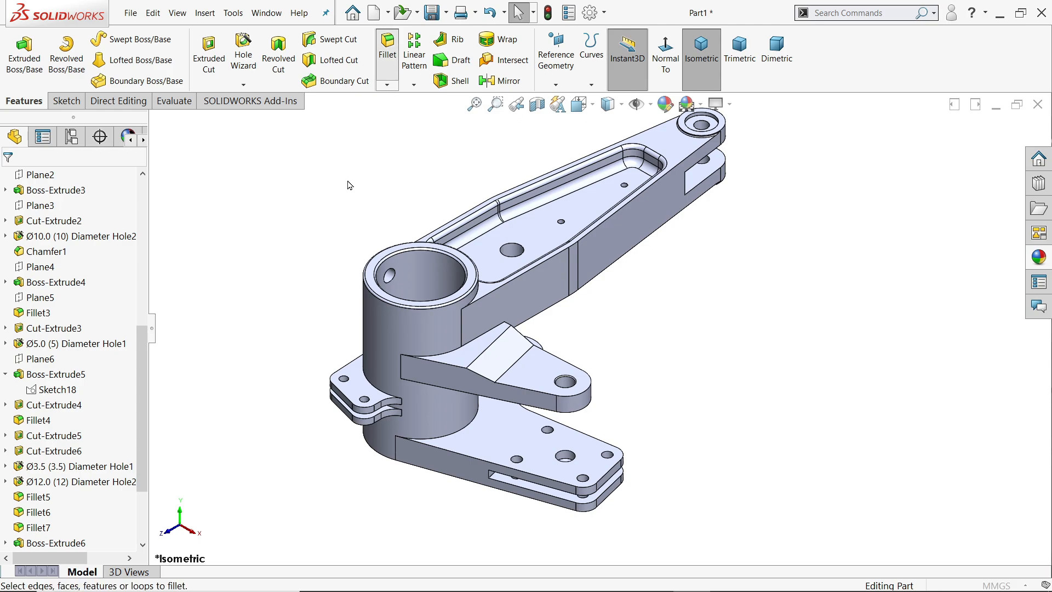
type("5")
key("Return")
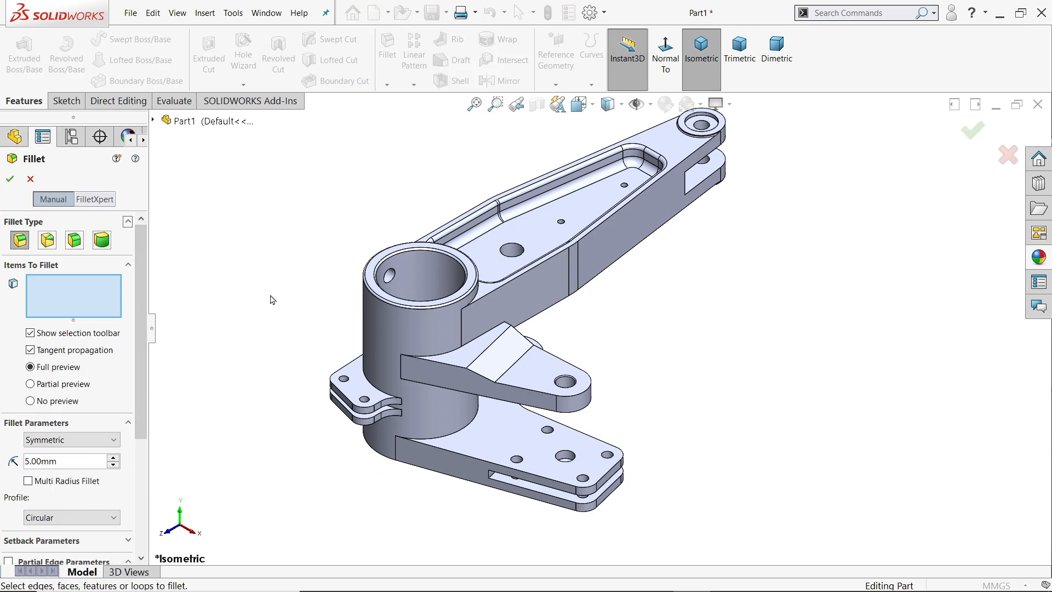
middle_click_drag(576, 403, 526, 418)
left_click(444, 322)
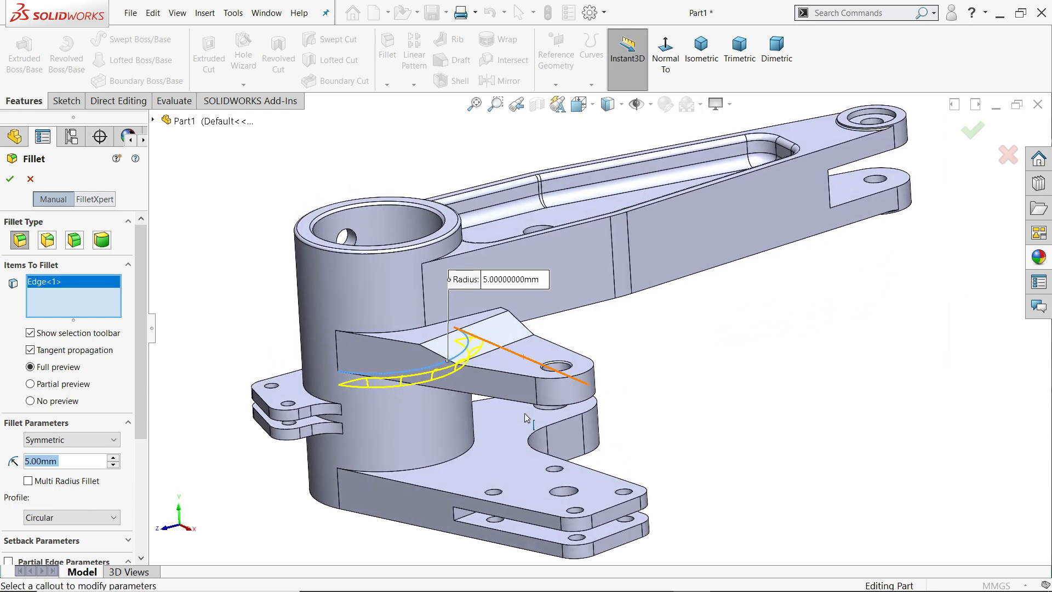
left_click(463, 459)
scroll(235, 412, "down", 3)
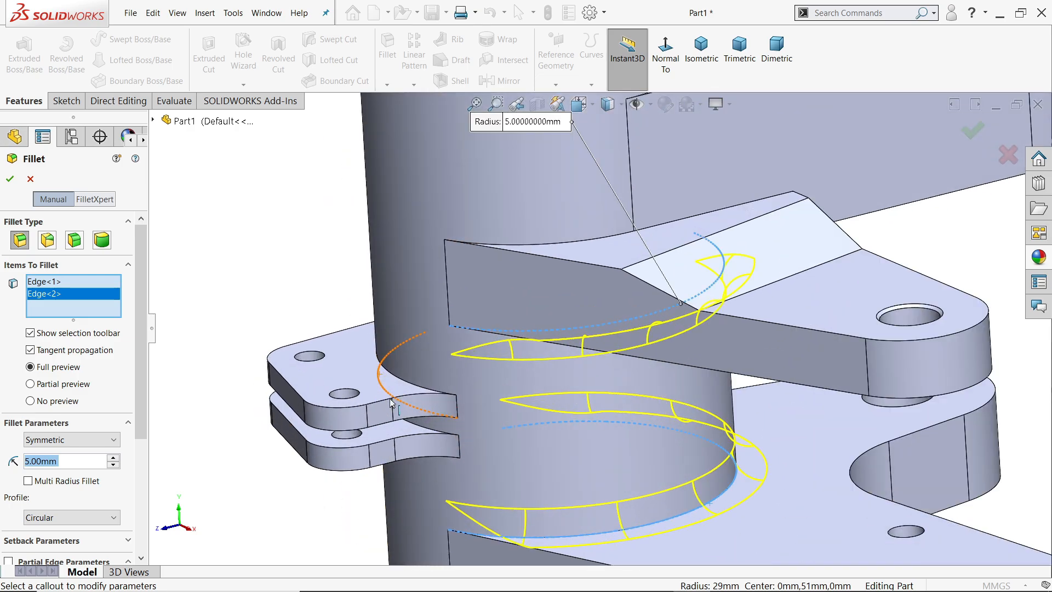
left_click(416, 389)
middle_click_drag(447, 446, 448, 356)
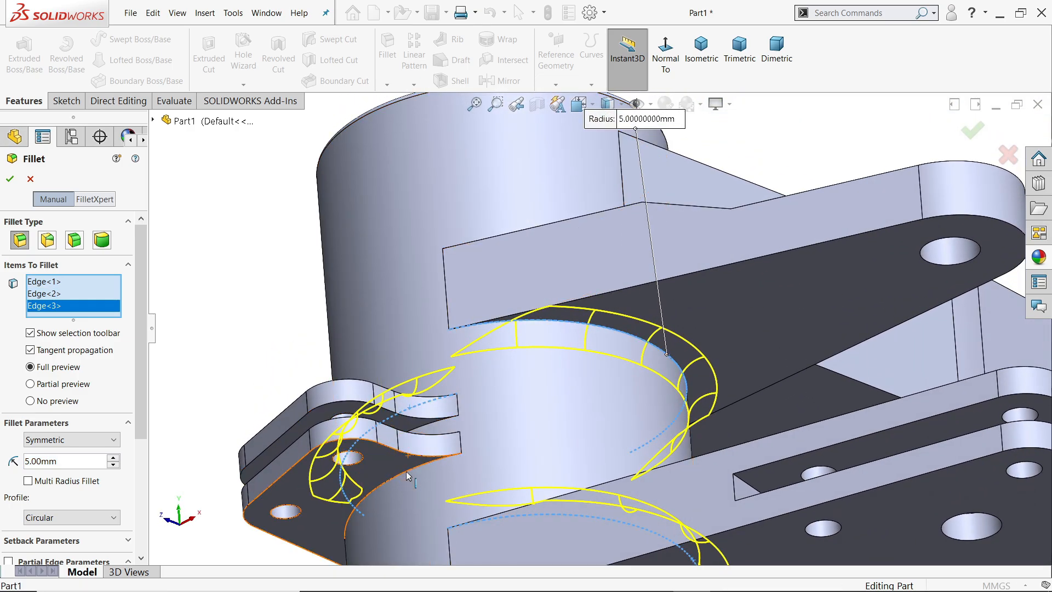
Add the clamp lug's underside junction, the middle arm's upper junction and the short edge beside the long arm, and create the 5 mm fillet
left_click(462, 429)
middle_click_drag(462, 429, 584, 404)
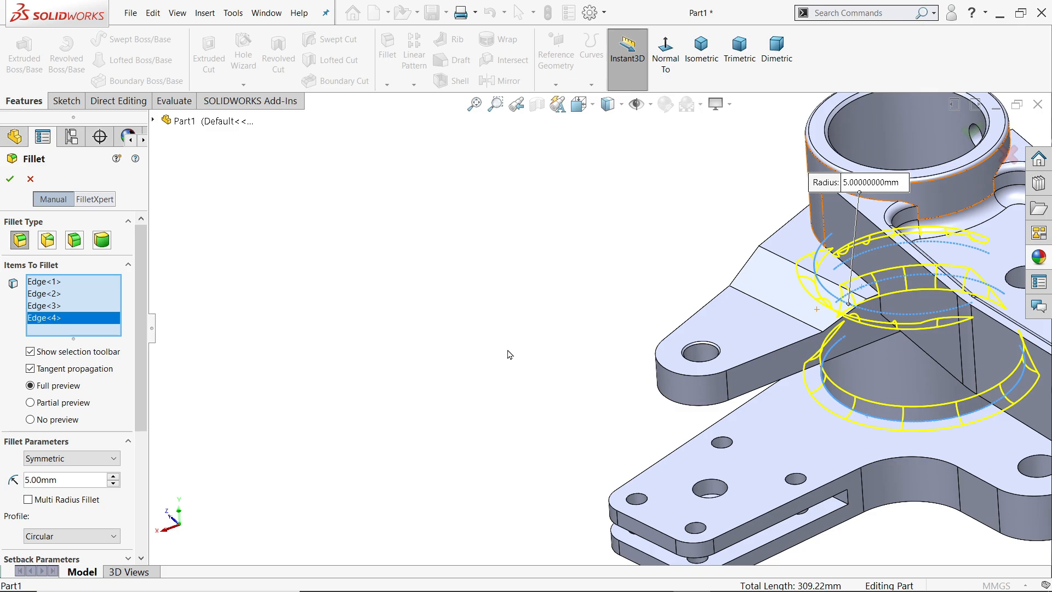
middle_click_drag(507, 352, 493, 312)
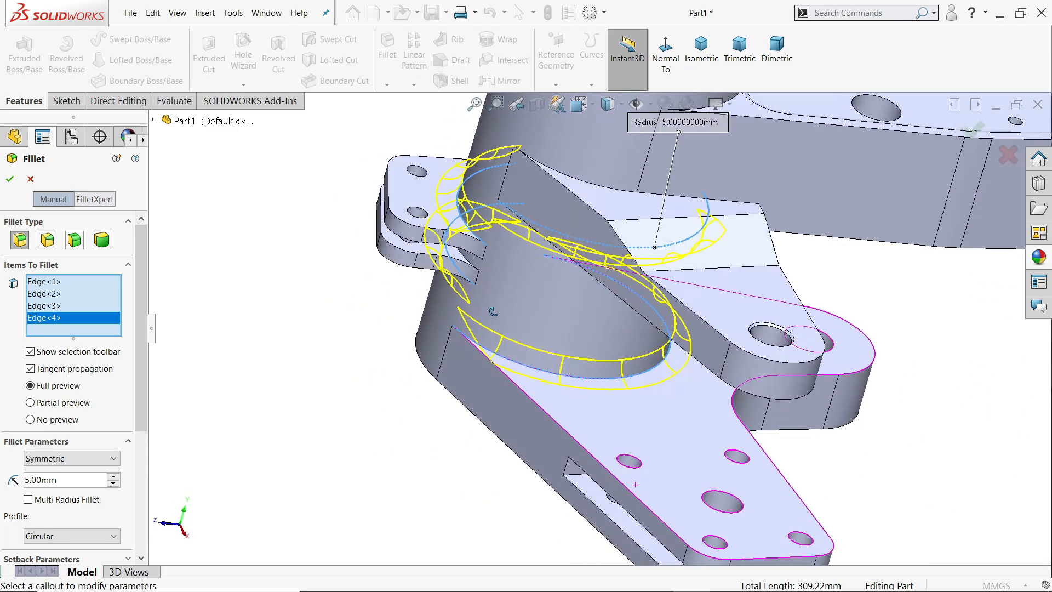
scroll(603, 235, "down", 3)
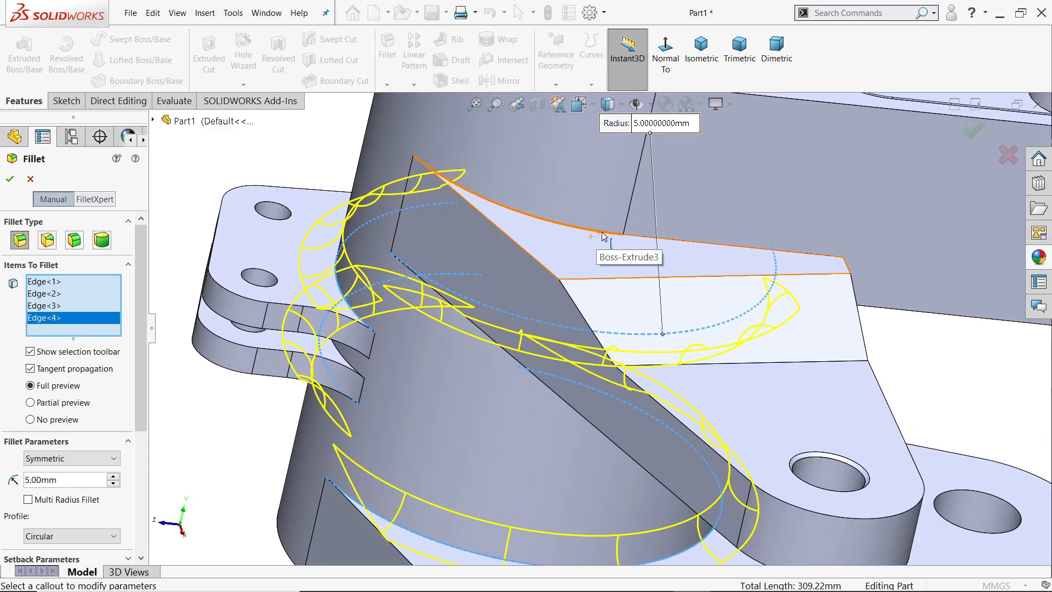
left_click(604, 234)
middle_click_drag(604, 235, 695, 291)
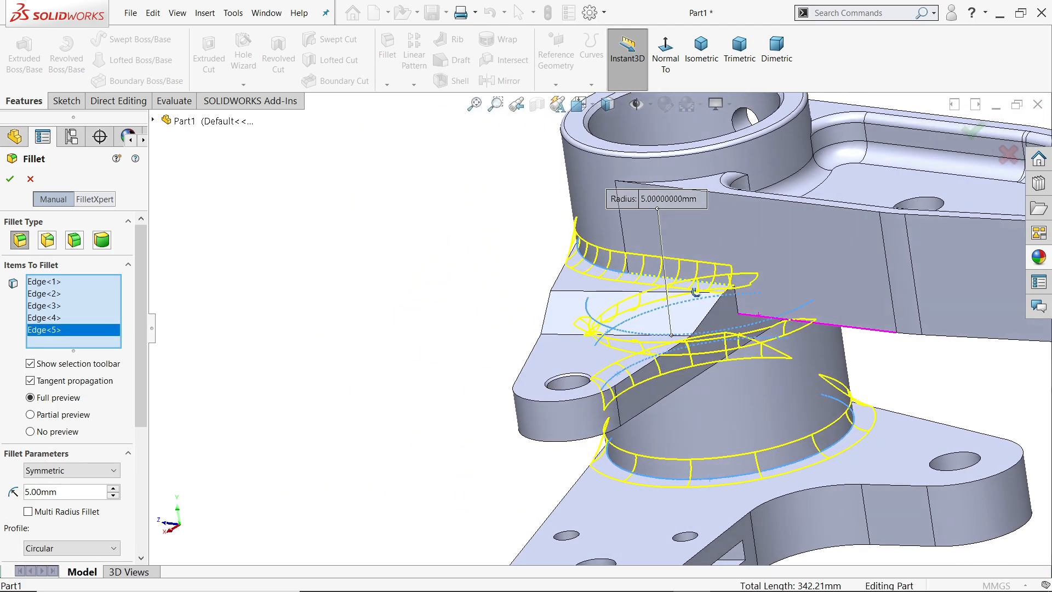
left_click(737, 308)
scroll(647, 319, "up", 2)
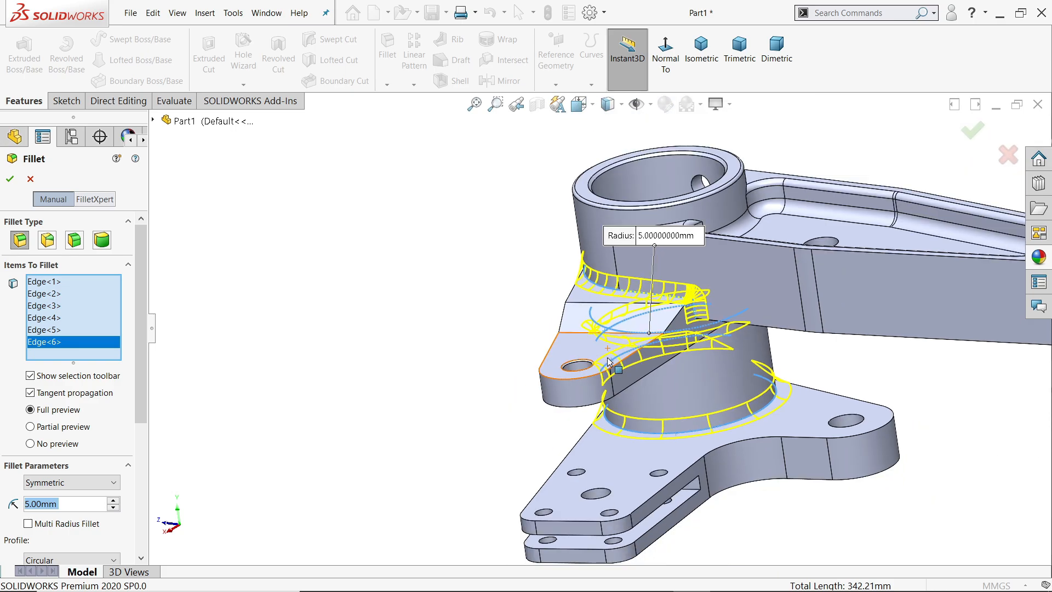
left_click(10, 183)
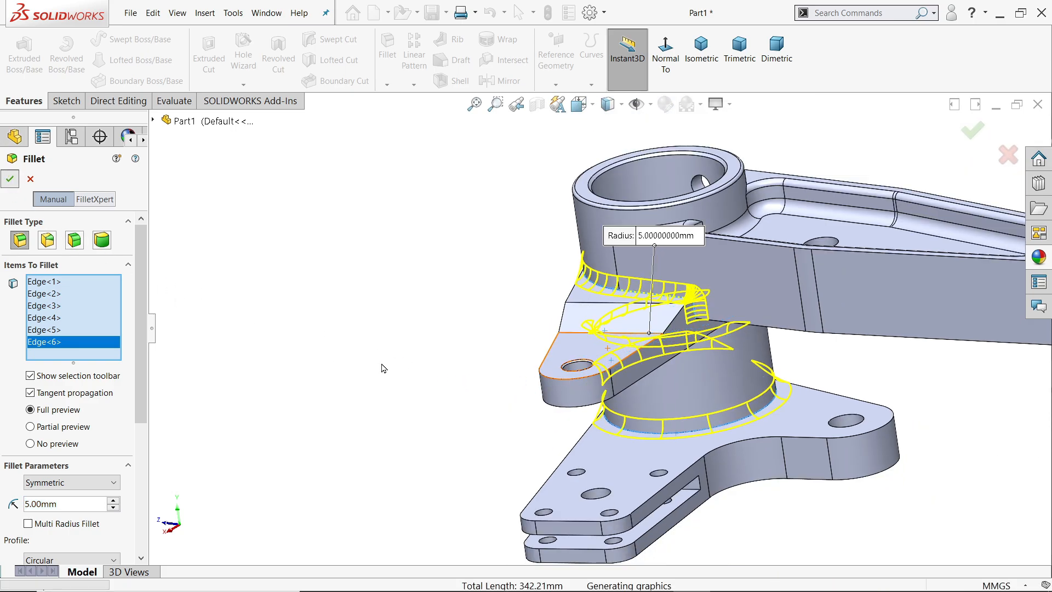
Show the temporary axes and orient the view normal to the long arm's pocket floor
mouse_move(424, 385)
middle_mouse_down()
mouse_move(404, 298)
mouse_move(406, 329)
mouse_move(434, 303)
mouse_move(446, 340)
mouse_move(540, 356)
mouse_move(567, 337)
middle_mouse_up()
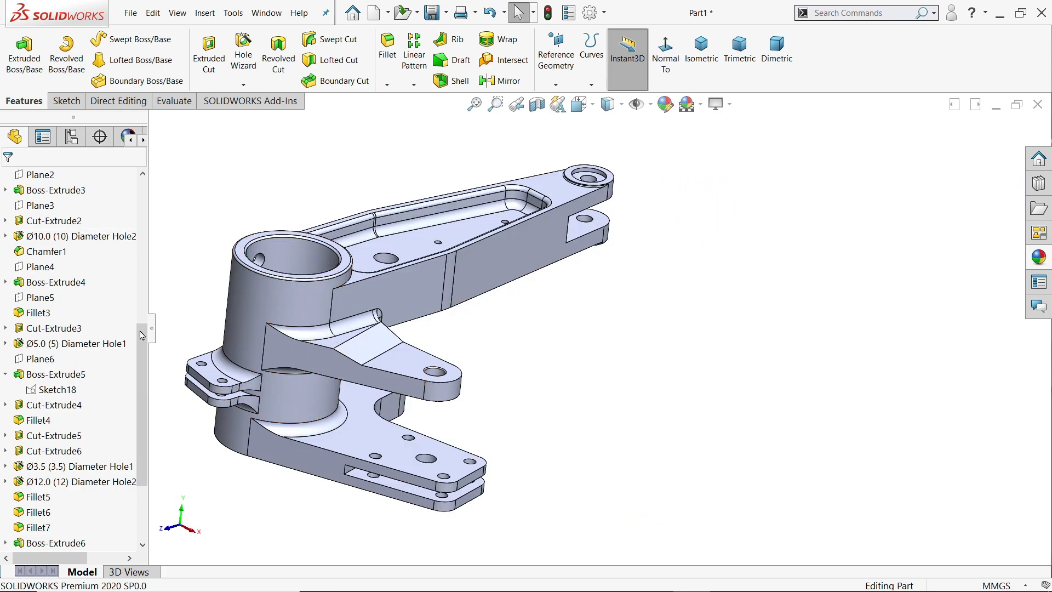
left_click_drag(142, 335, 141, 269)
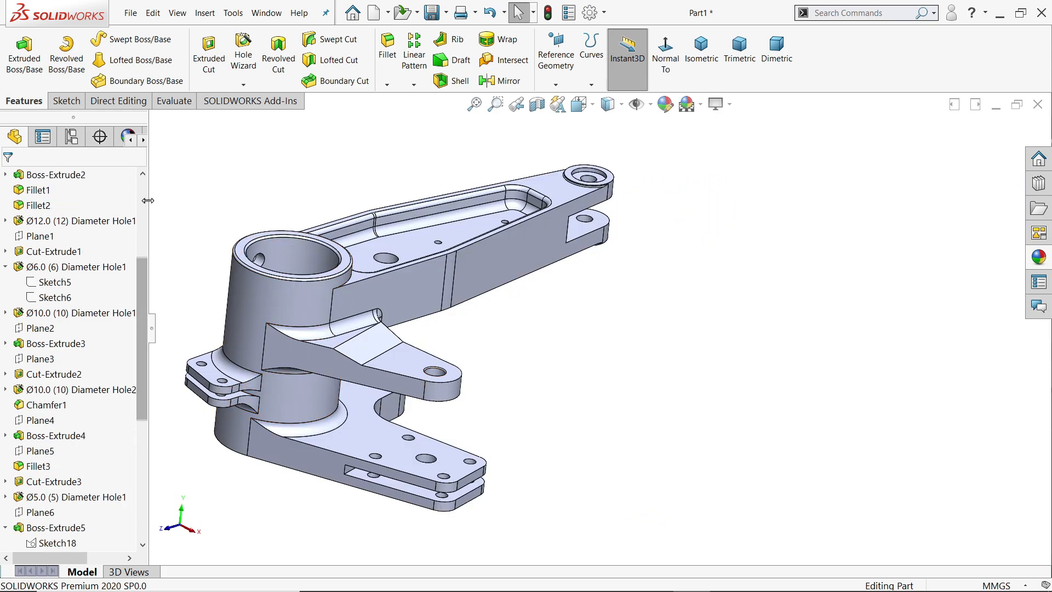
left_click(651, 105)
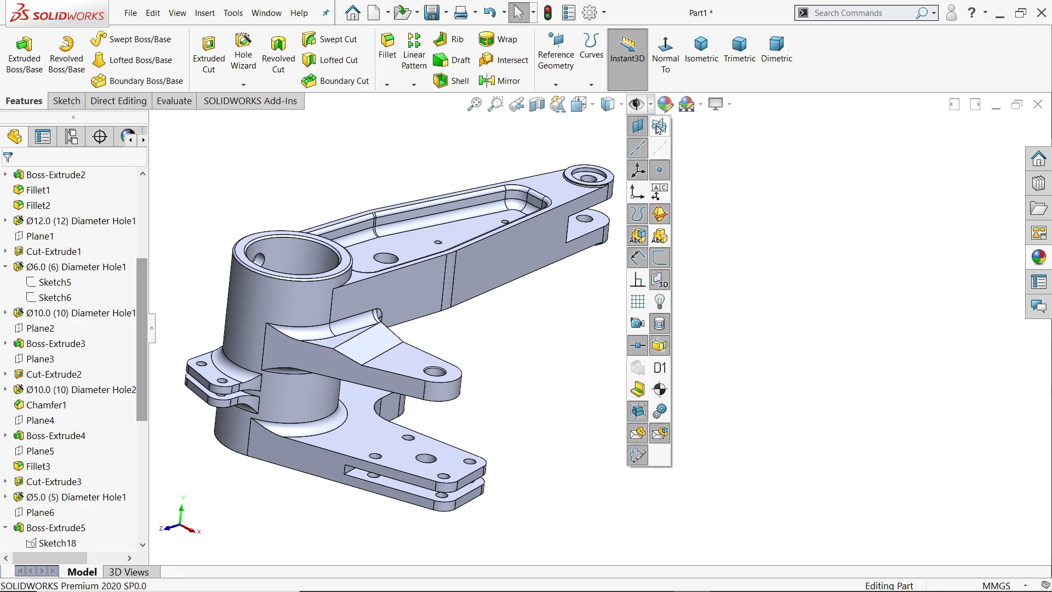
left_click(585, 305)
middle_click_drag(570, 330, 563, 337)
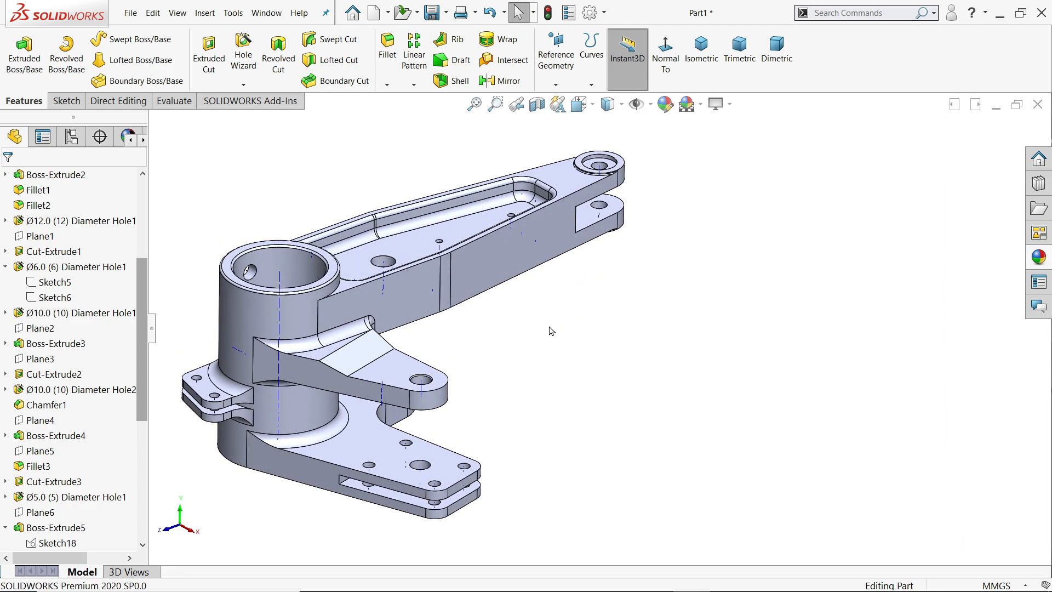
left_click(364, 263)
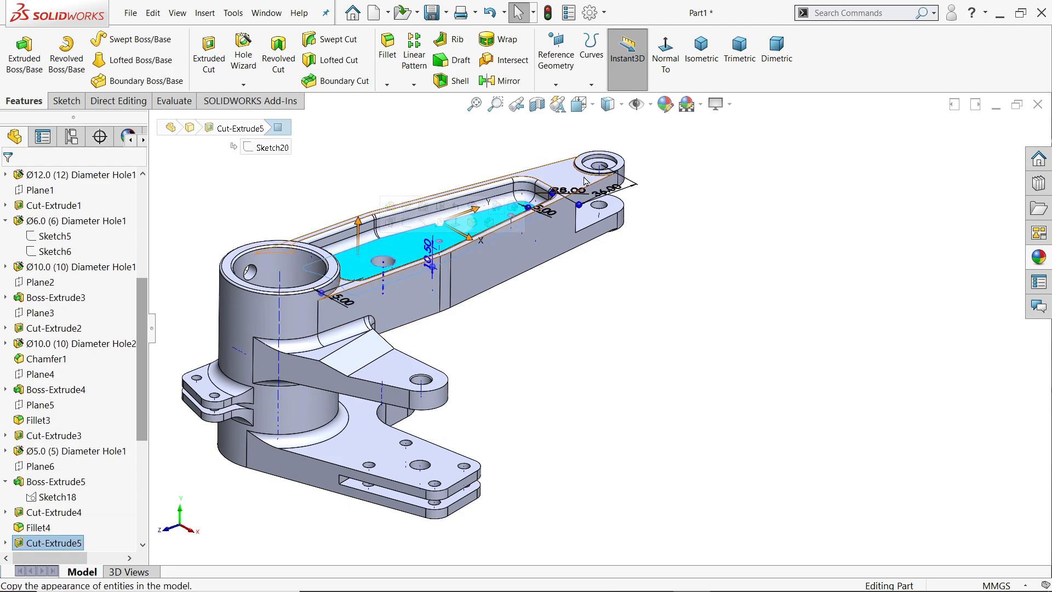
left_click(667, 75)
left_click(751, 306)
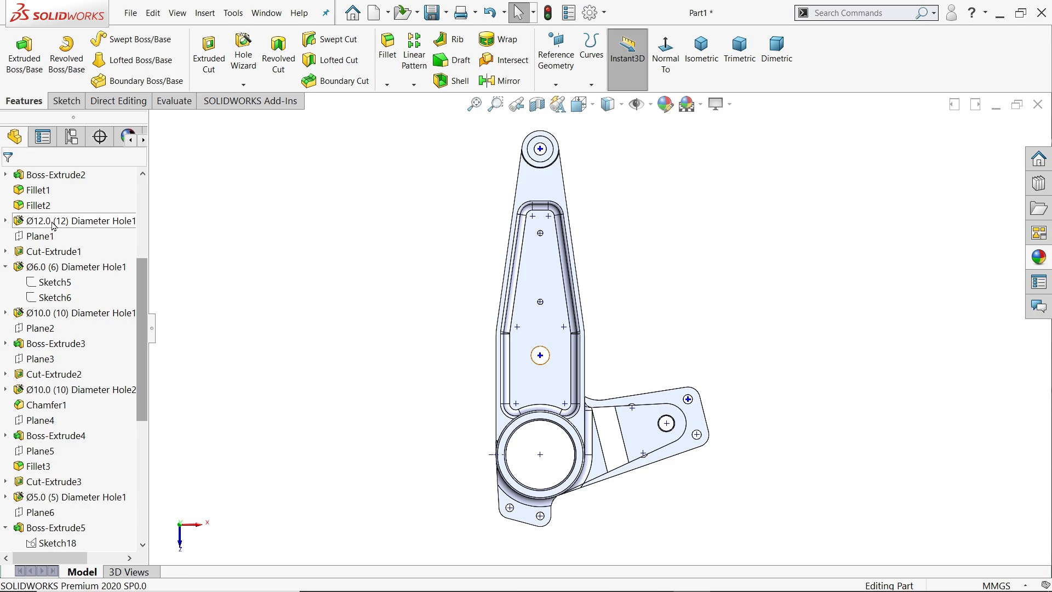
Start a reference plane using the Right Plane as first reference and the main cylinder's central axis as second reference
scroll(55, 232, "up", 4)
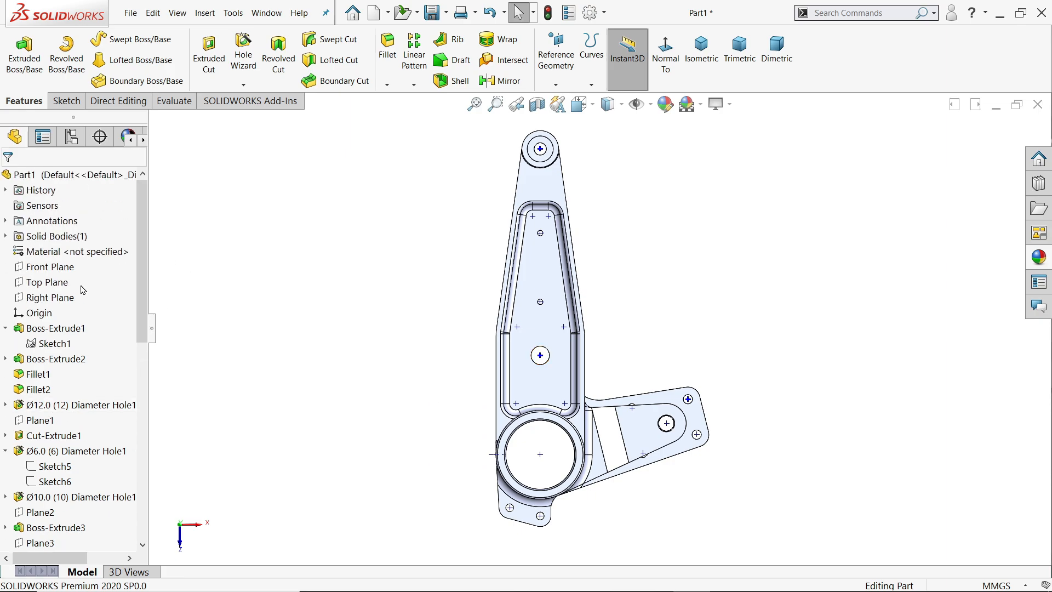
left_click(61, 301)
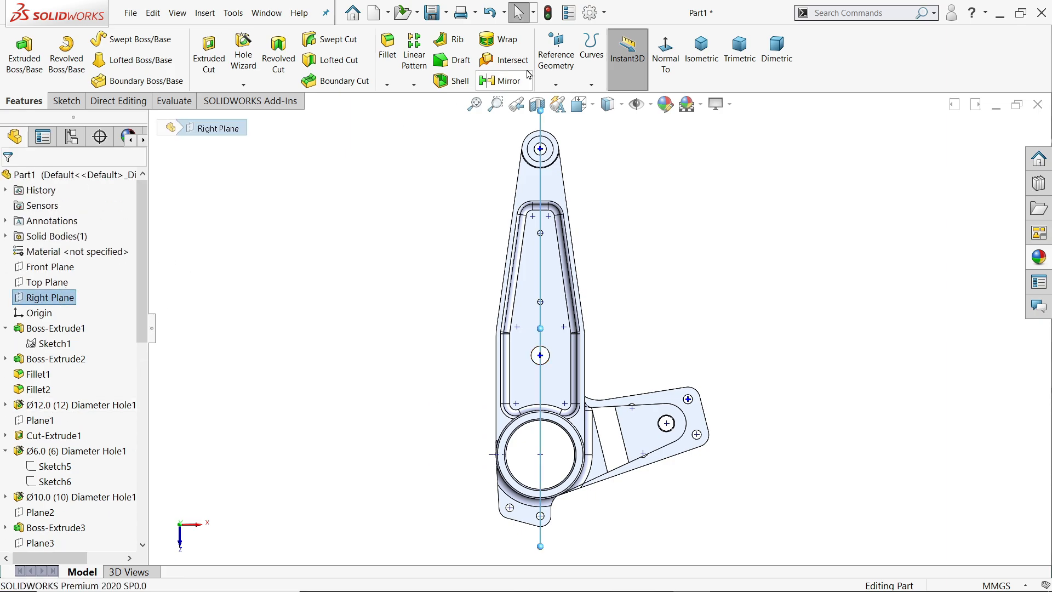
left_click(556, 59)
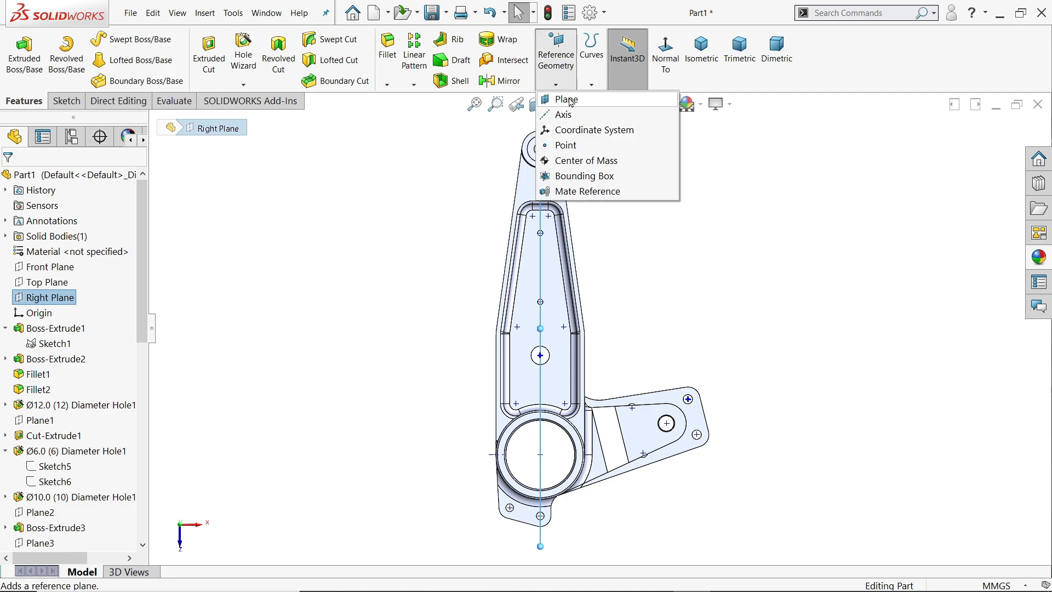
left_click(569, 100)
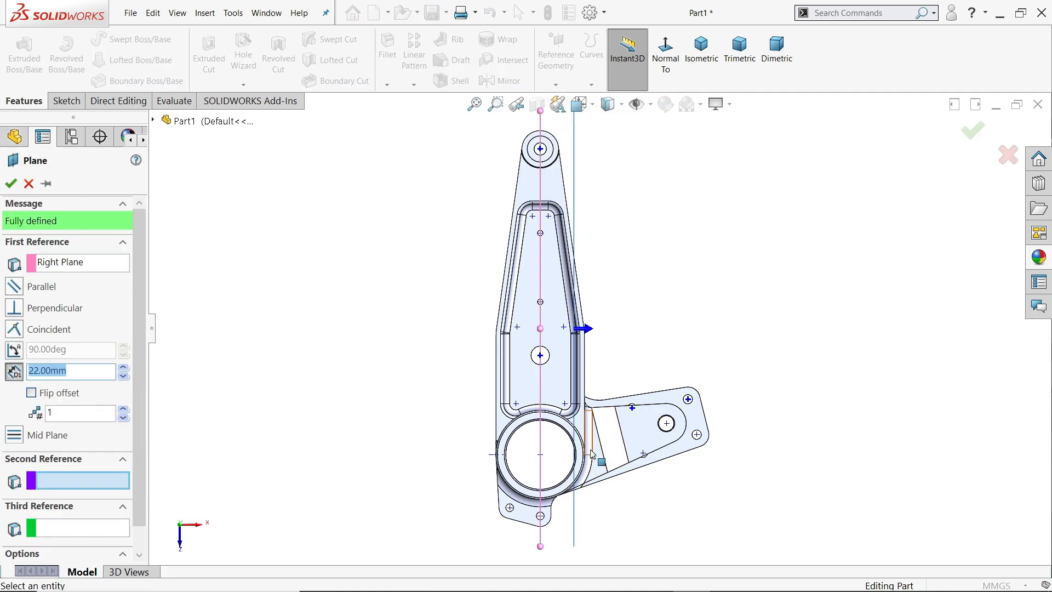
scroll(591, 454, "down", 1)
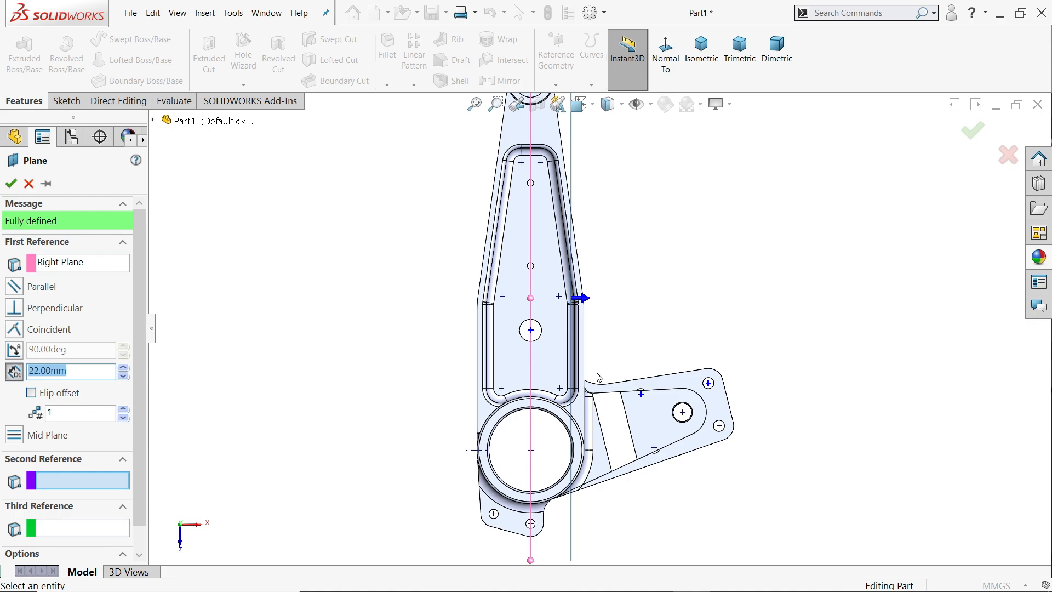
middle_click_drag(673, 340, 664, 336)
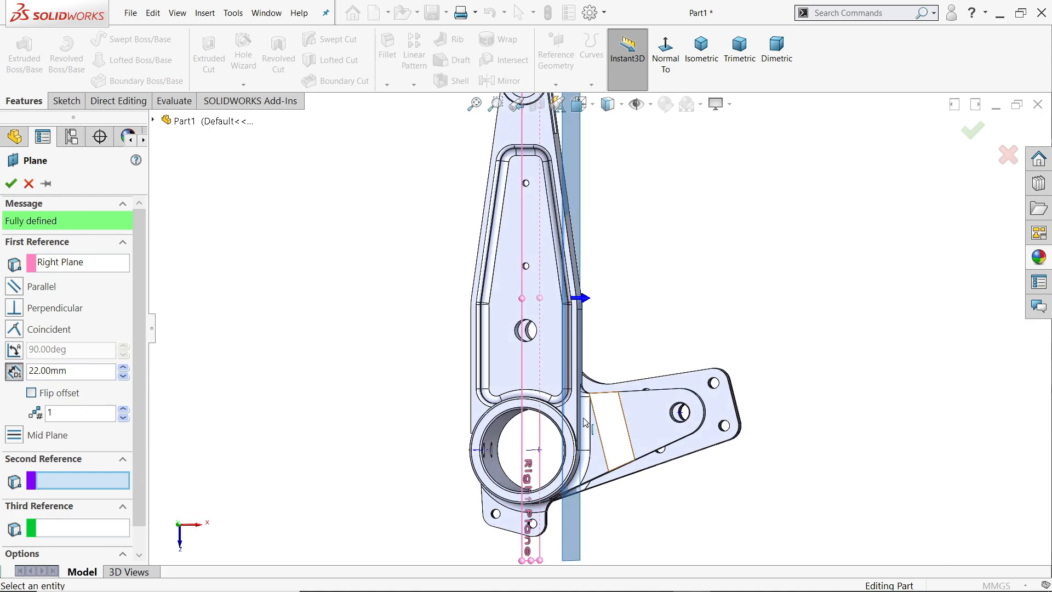
left_click(534, 454)
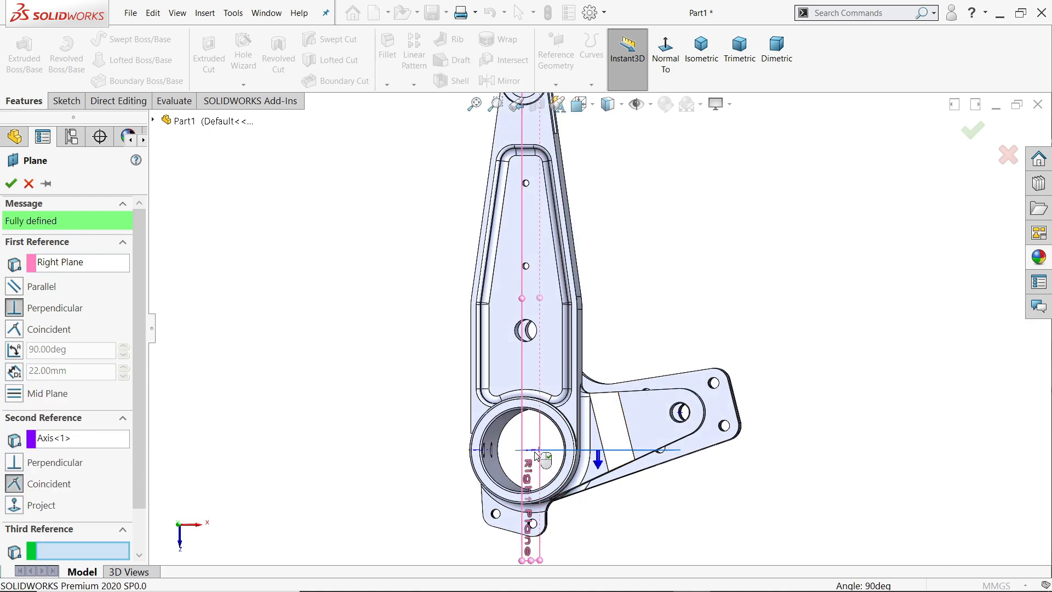
Set the reference plane's angle to the Right Plane to 60 degrees and create the plane
middle_click_drag(693, 331, 634, 440)
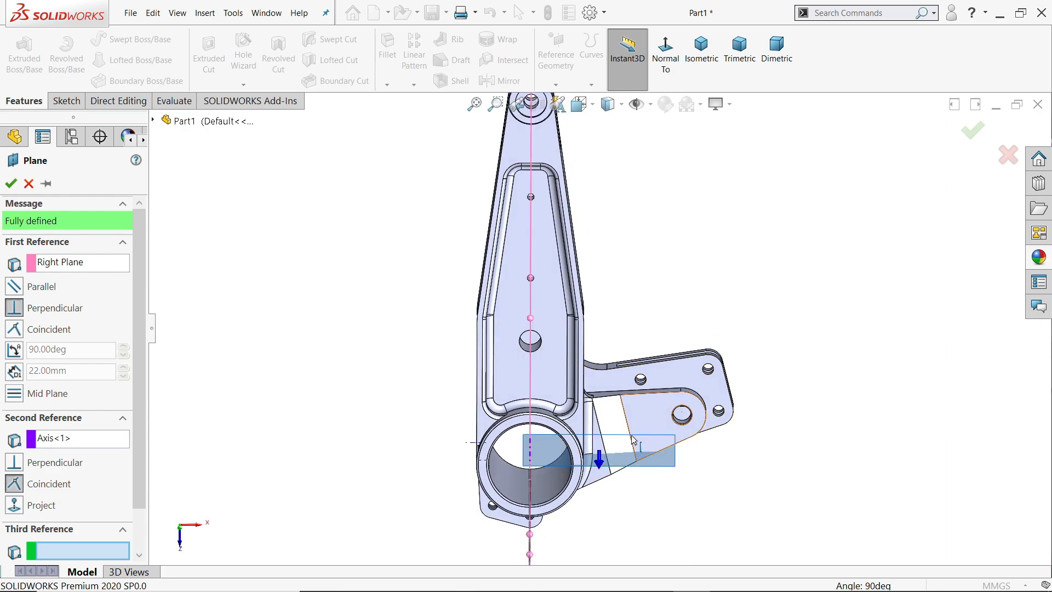
left_click(14, 353)
left_click_drag(71, 352, 23, 345)
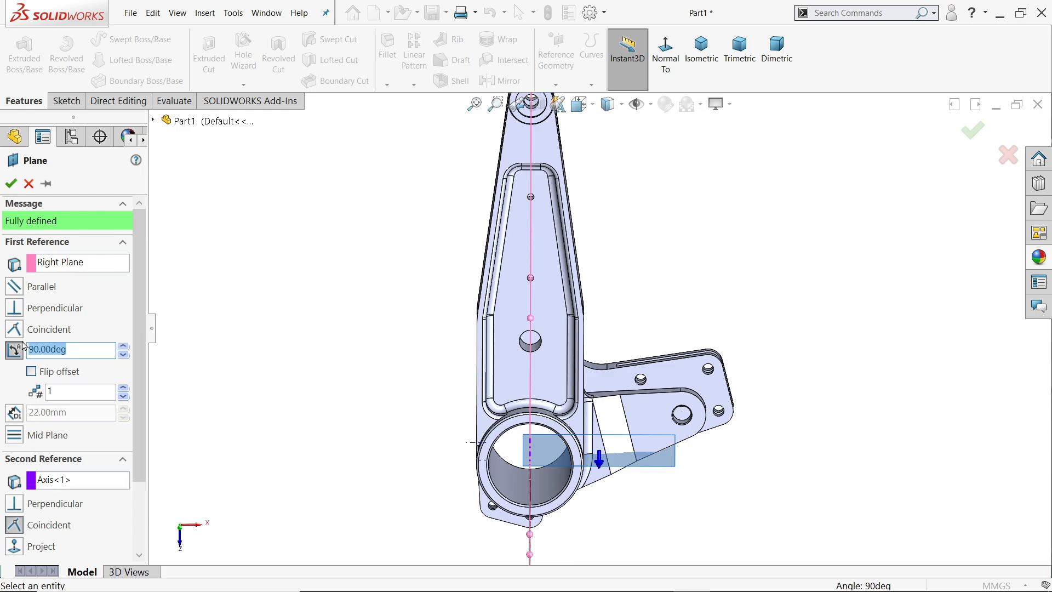
type("60")
key("Return")
middle_click_drag(280, 335, 279, 299)
scroll(492, 440, "down", 3)
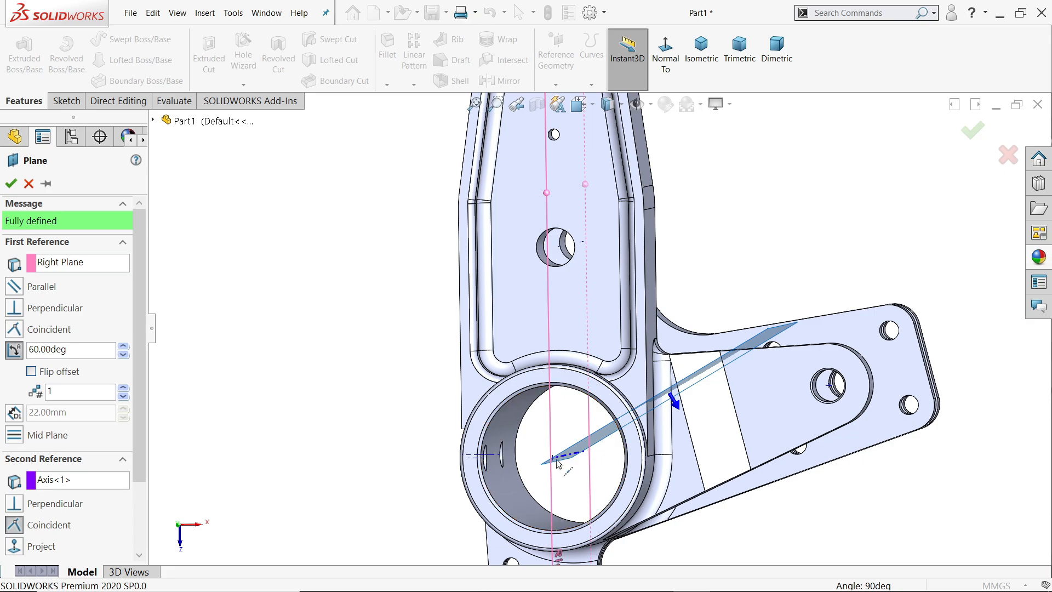
mouse_move(613, 438)
middle_mouse_down()
mouse_move(631, 432)
mouse_move(618, 435)
middle_mouse_up()
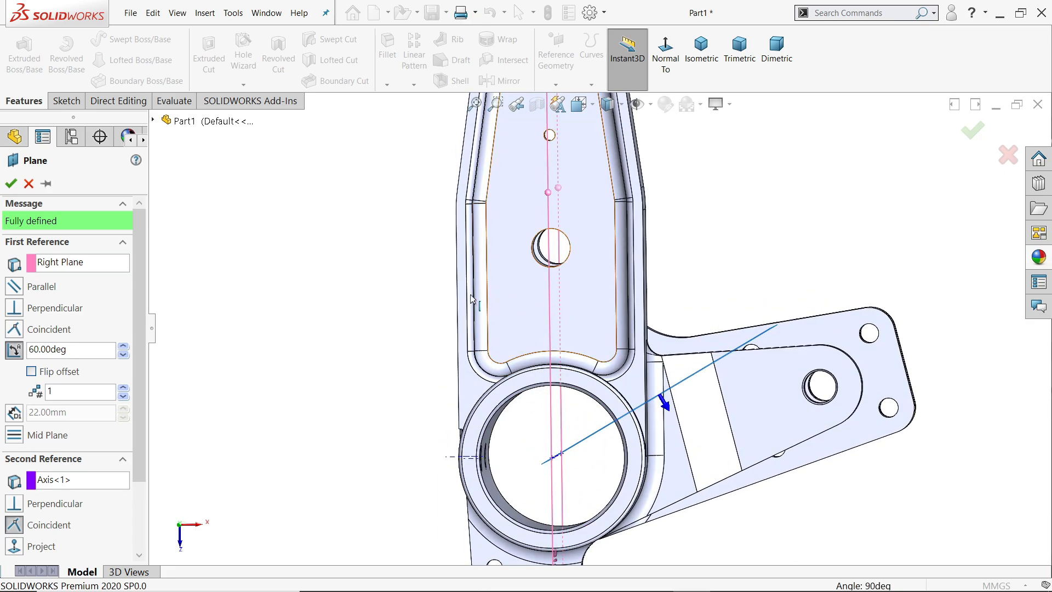
left_click(10, 184)
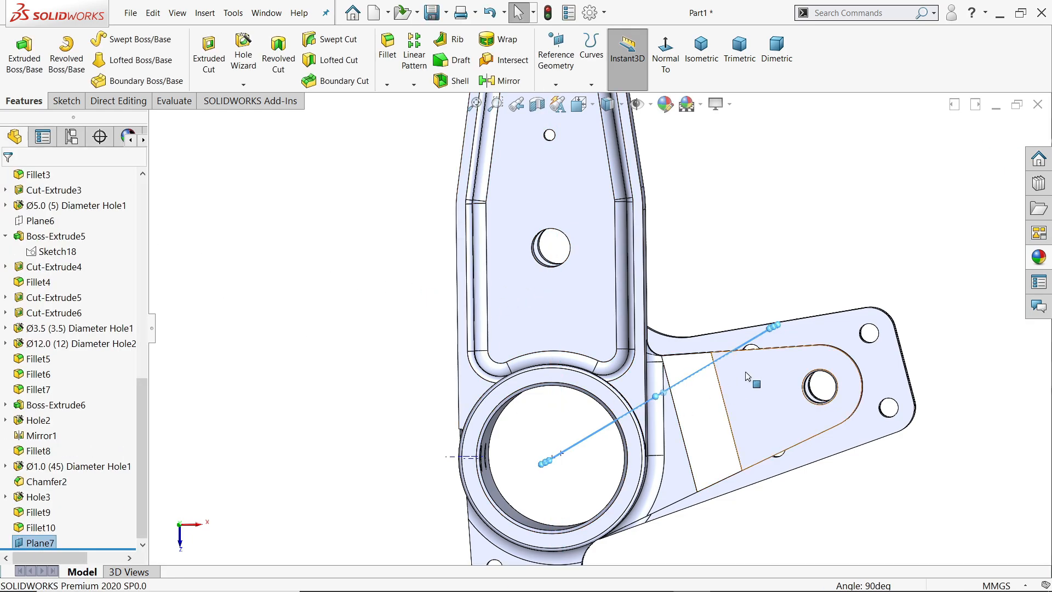
Start a sketch on the new 60-degree plane and draw an 8 mm diameter circle centred on the main cylinder's axis
middle_click_drag(749, 377, 764, 397)
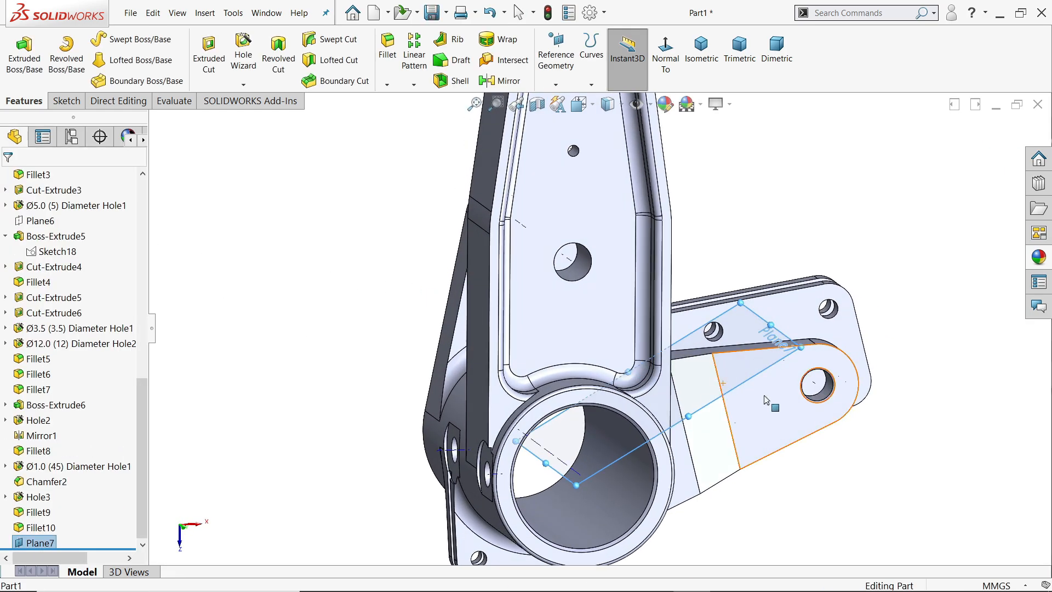
left_click(68, 102)
left_click(25, 74)
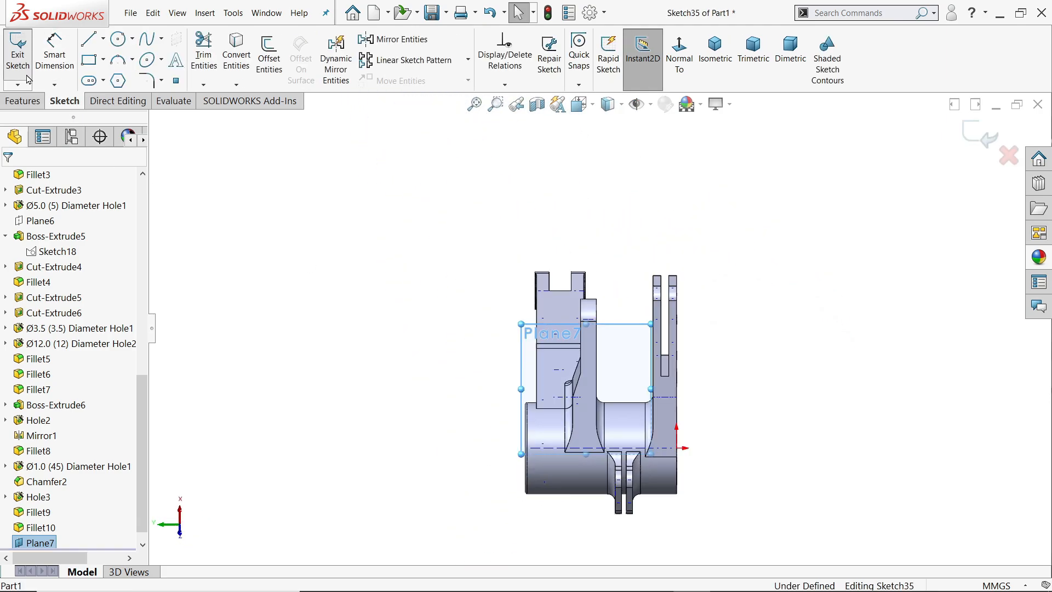
scroll(646, 461, "down", 3)
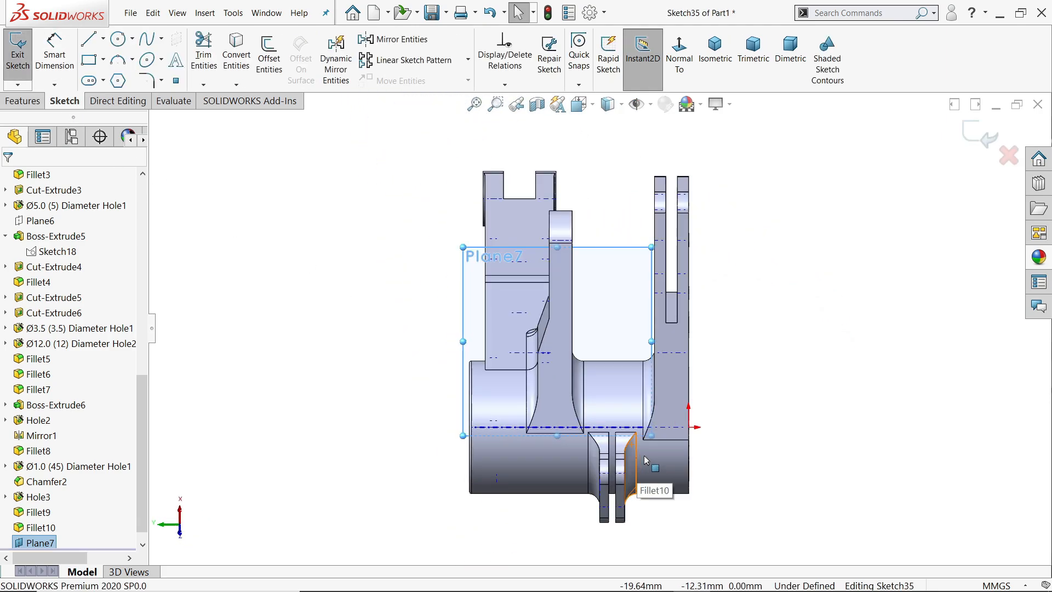
scroll(645, 461, "down", 1)
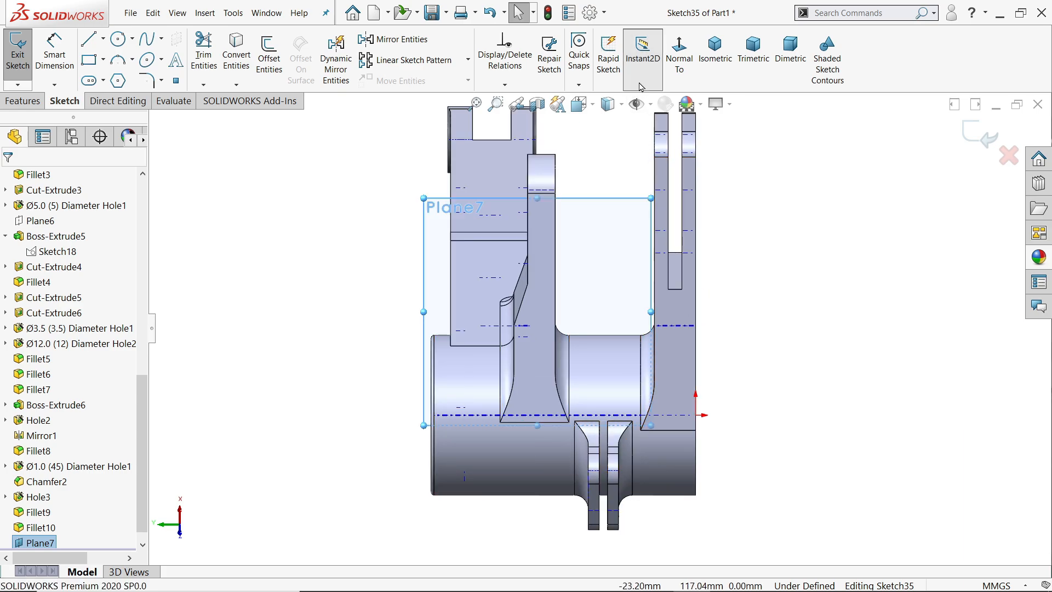
left_click(119, 40)
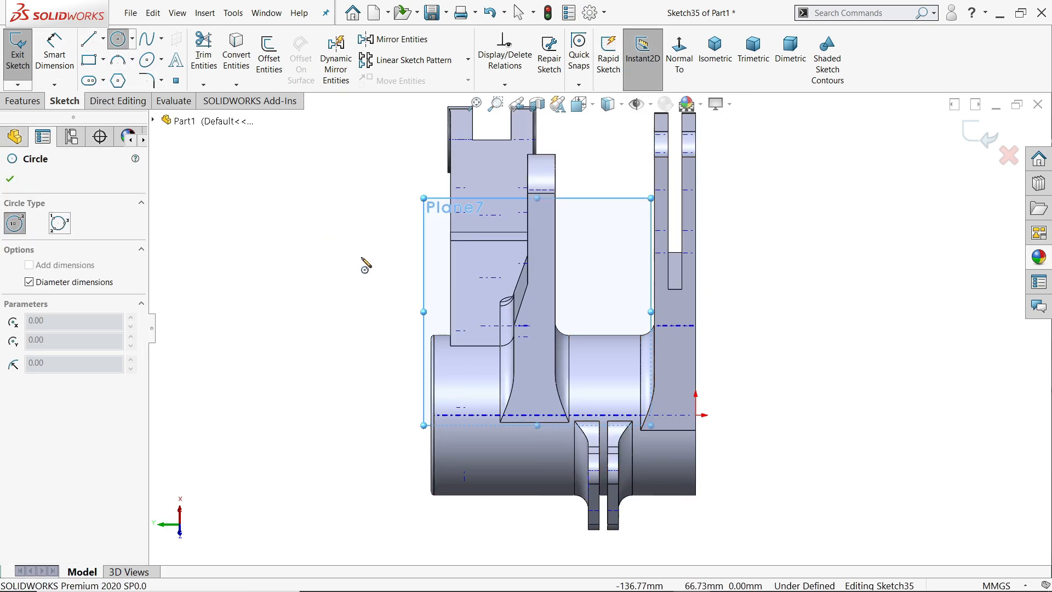
scroll(669, 404, "up", 1)
scroll(659, 393, "down", 2)
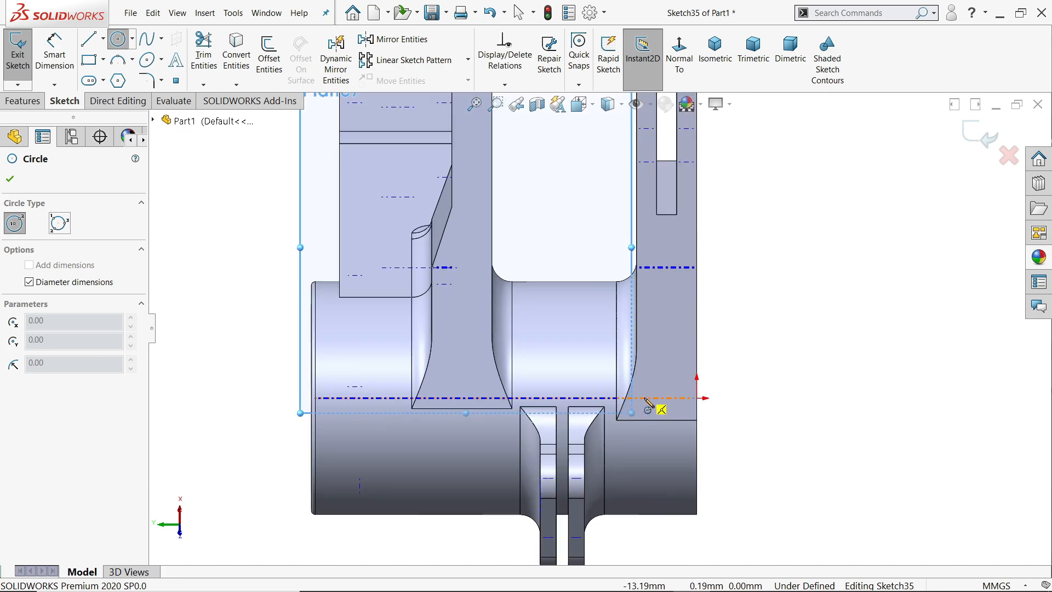
left_click(645, 399)
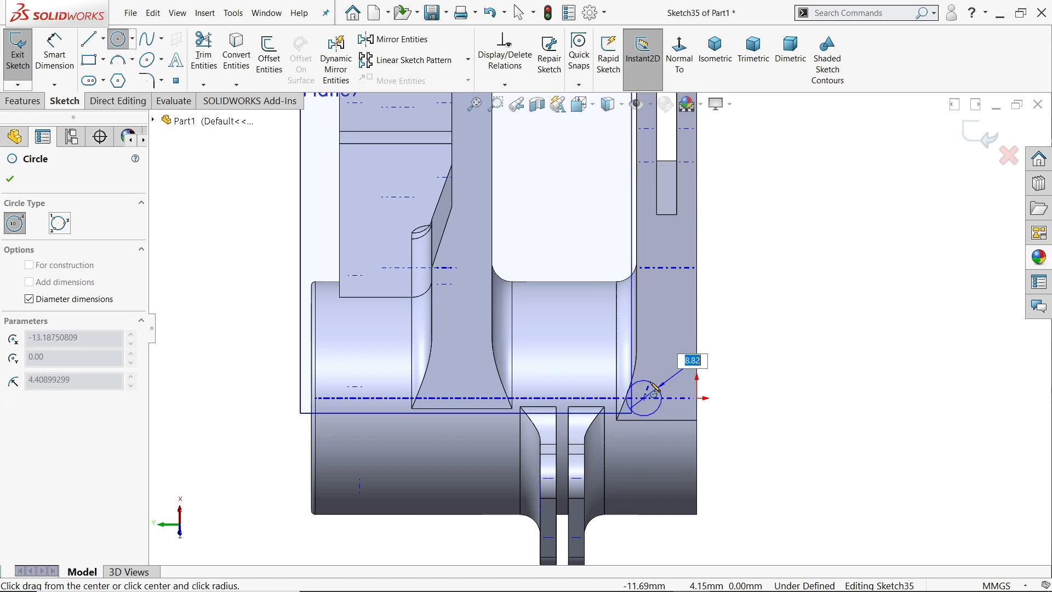
key("Return")
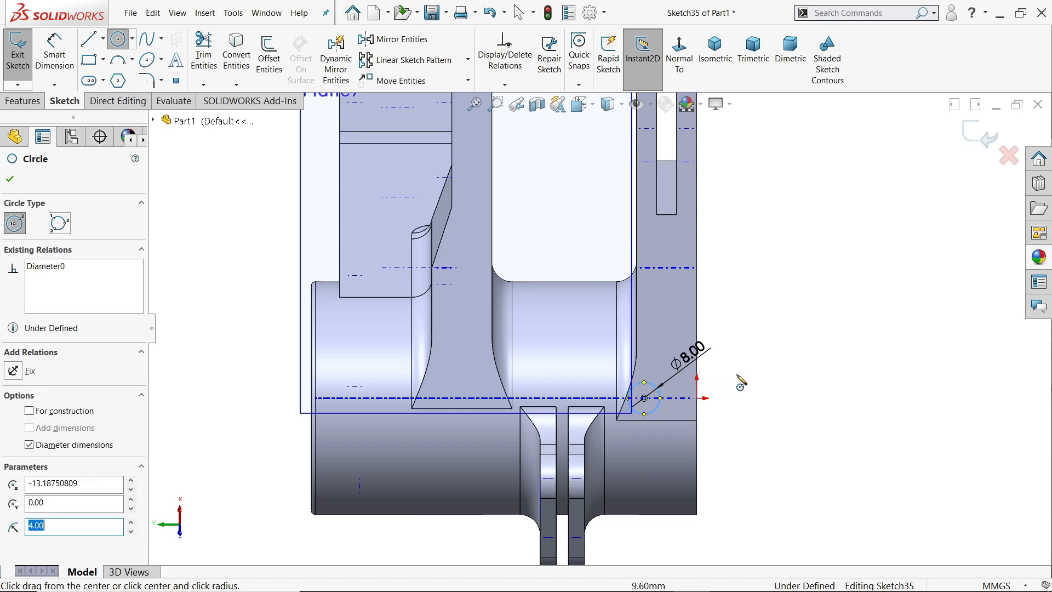
Dimension the circle's centre 22 mm from the main cylinder's end edge beside the origin
left_click(53, 59)
scroll(646, 411, "down", 3)
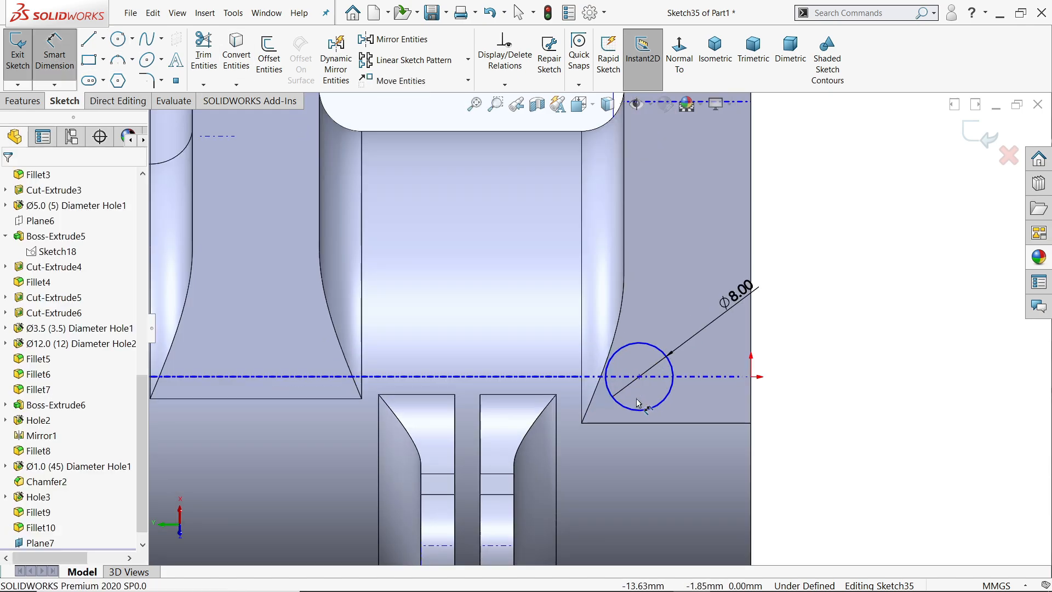
left_click(640, 379)
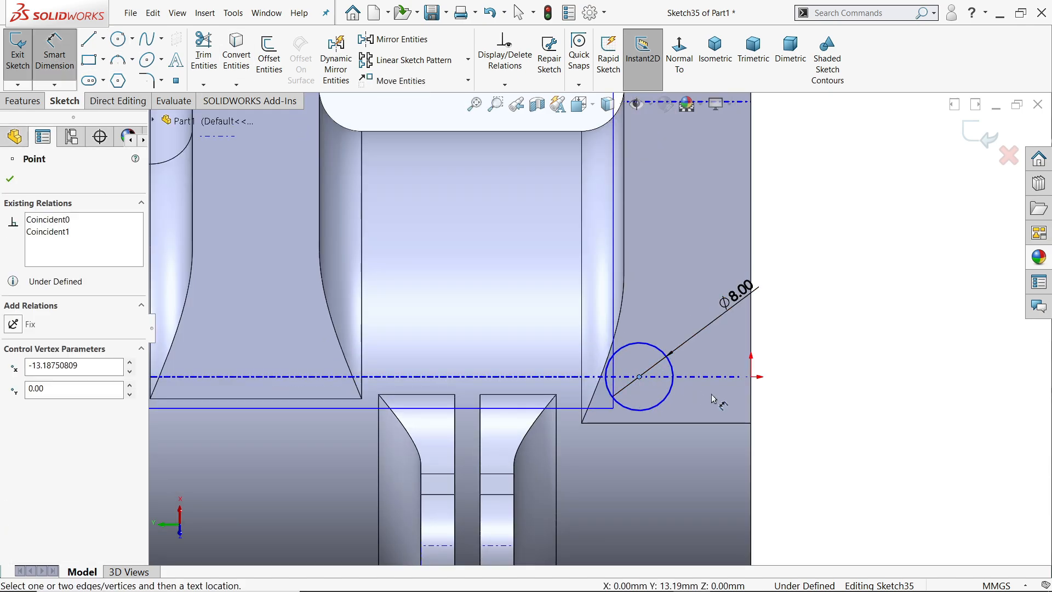
left_click(752, 410)
left_click(817, 228)
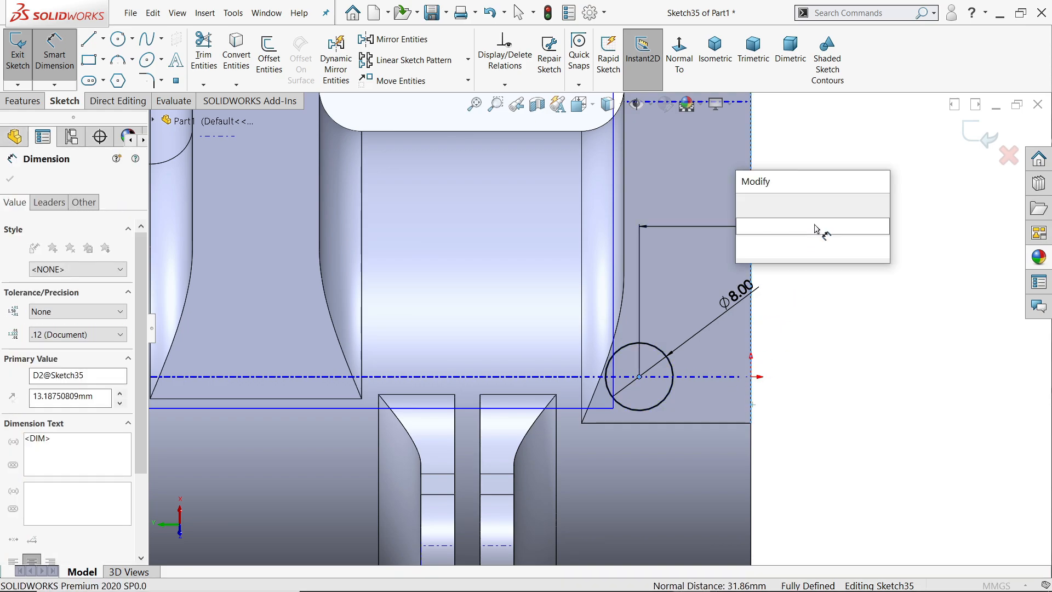
type("22")
key("Return")
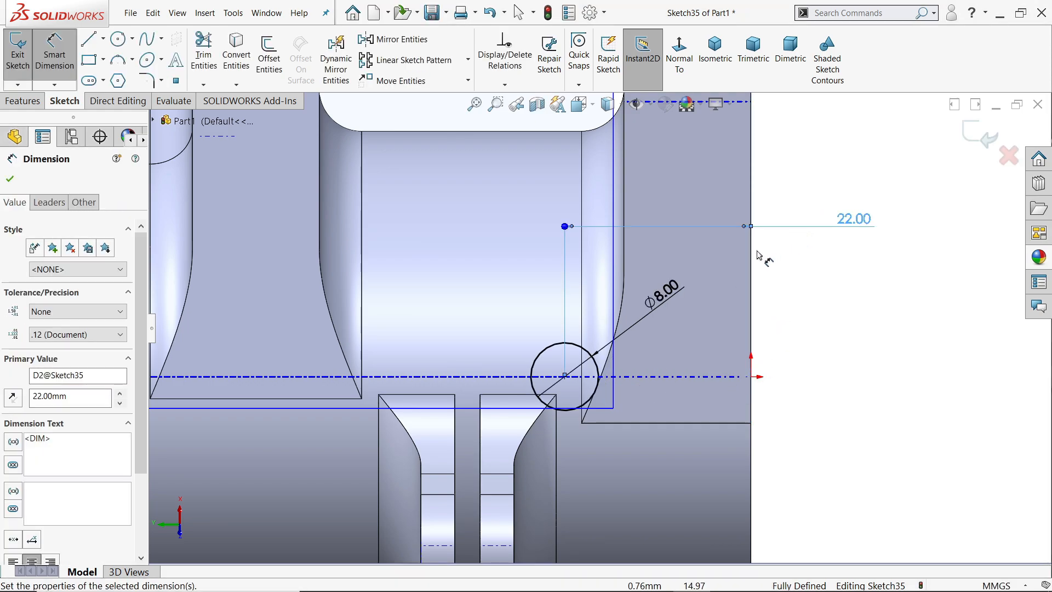
Cut-extrude the circle with the Through All - Both end condition to make the hole across the main cylinder
scroll(758, 255, "up", 5)
middle_click_drag(756, 263, 711, 348)
mouse_move(624, 314)
middle_mouse_down()
mouse_move(858, 299)
mouse_move(789, 299)
mouse_move(833, 371)
mouse_move(756, 376)
mouse_move(768, 312)
mouse_move(753, 393)
mouse_move(745, 362)
middle_mouse_up()
scroll(613, 233, "down", 3)
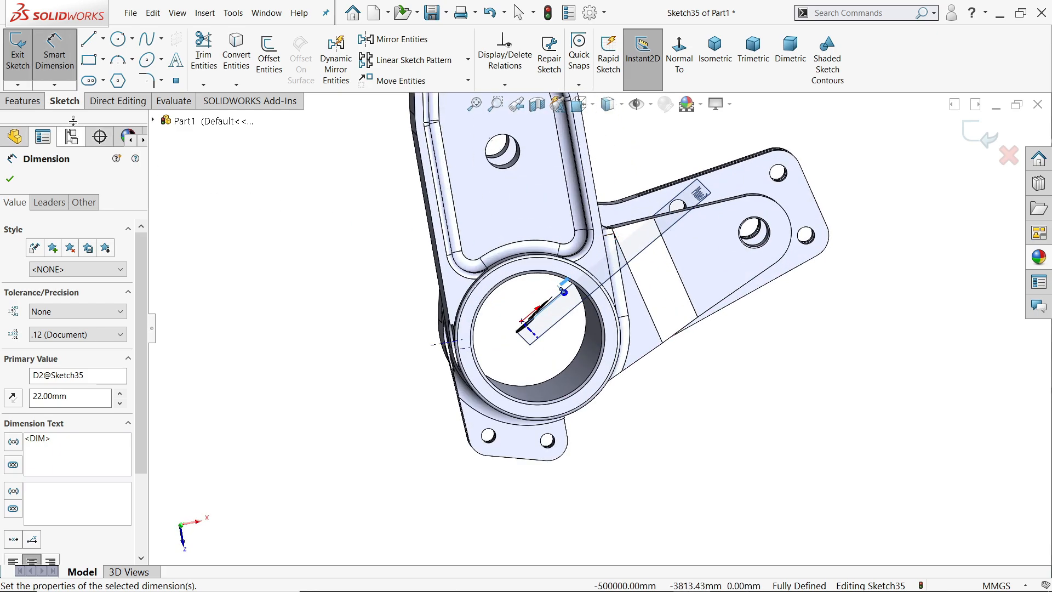
left_click(21, 102)
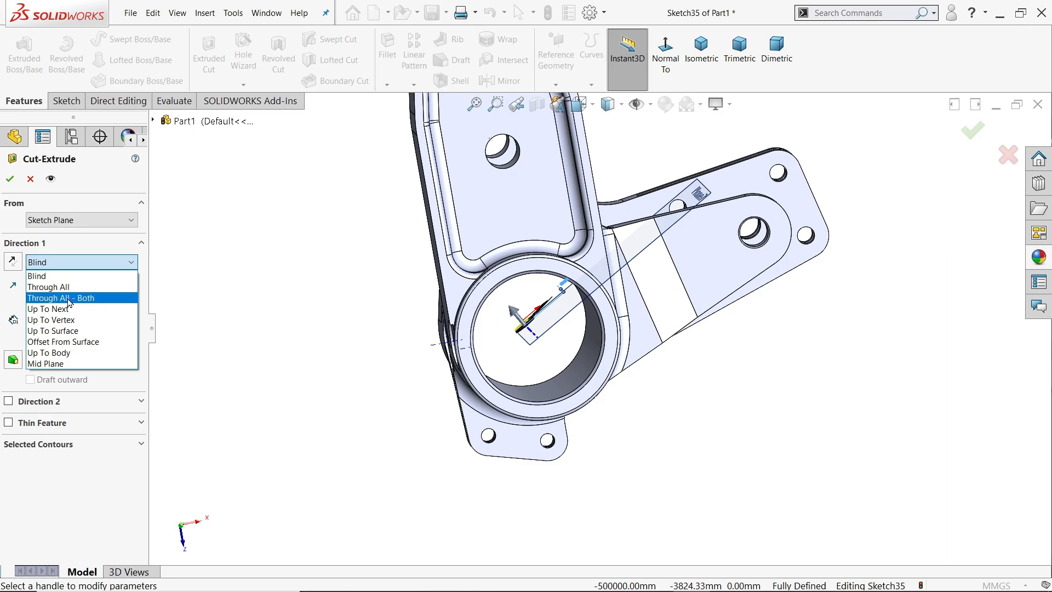
left_click(69, 302)
middle_click_drag(450, 329, 302, 309)
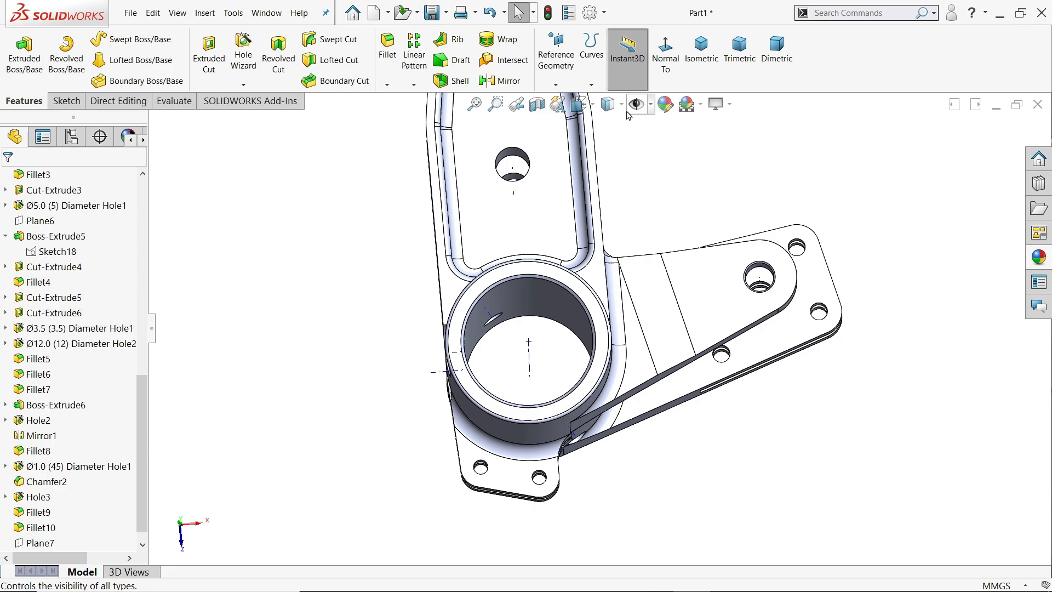
Hide the temporary axes and check the new through hole in the main cylinder wall
left_click(652, 105)
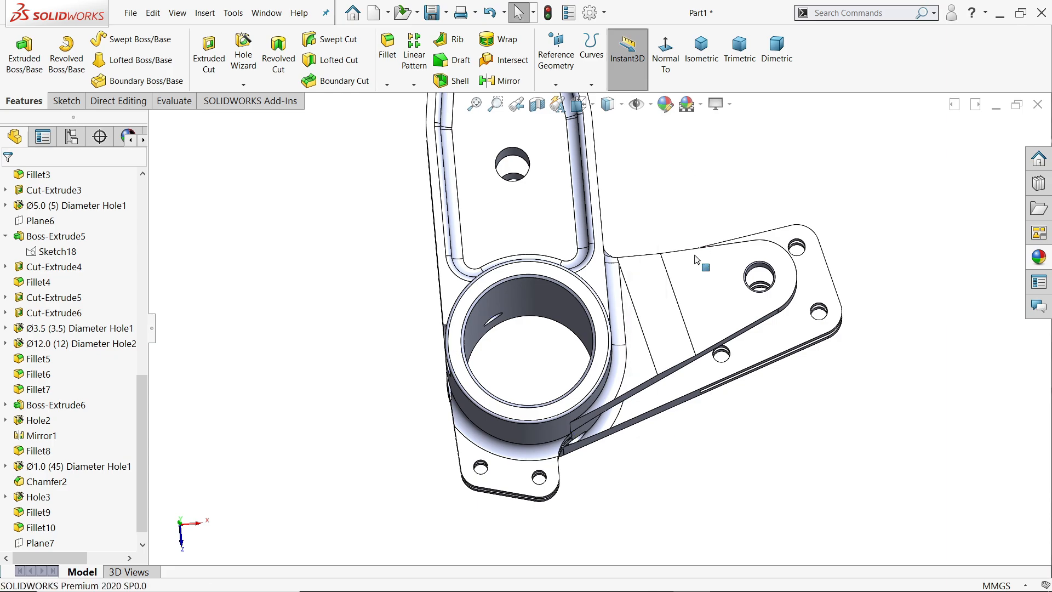
mouse_move(695, 260)
middle_mouse_down()
mouse_move(557, 244)
mouse_move(551, 256)
mouse_move(712, 317)
mouse_move(574, 256)
middle_mouse_up()
scroll(630, 429, "down", 5)
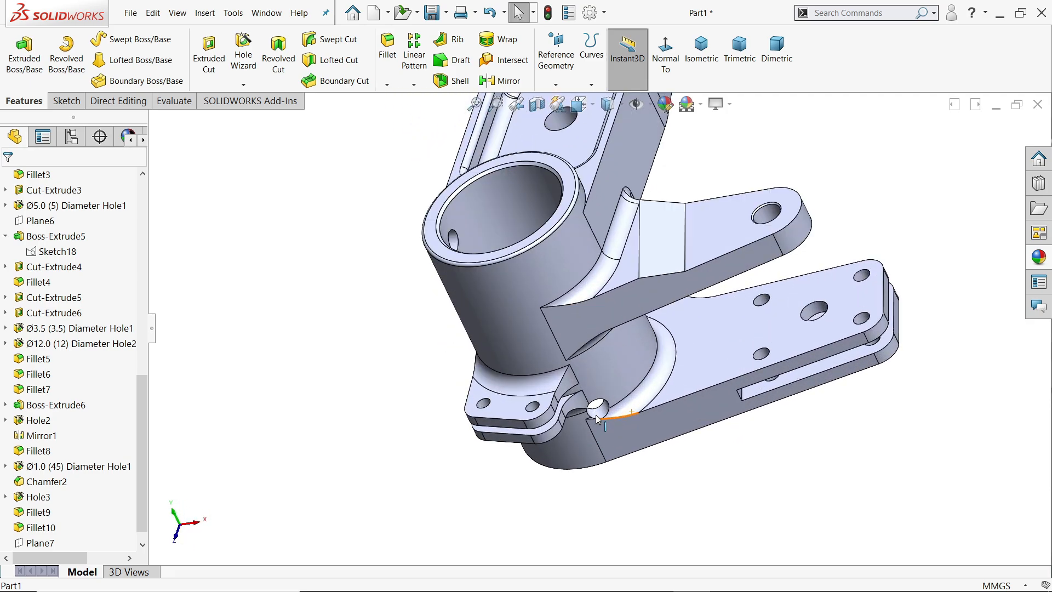
scroll(621, 317, "up", 6)
middle_click_drag(621, 316, 657, 345)
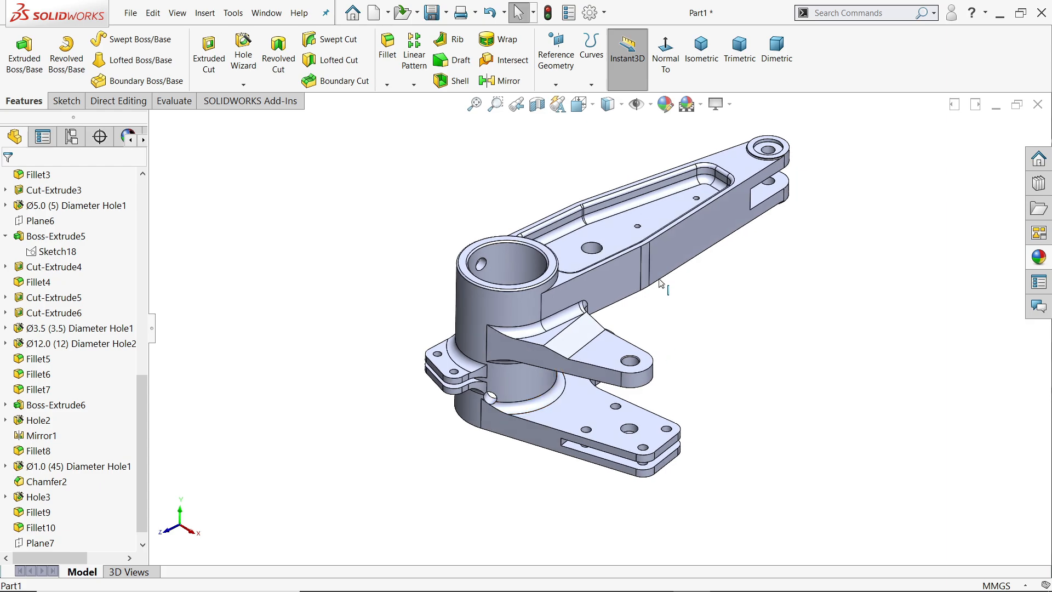
Turn on RealView Graphics and apply the brushed nickel appearance to the whole part
scroll(662, 283, "down", 2)
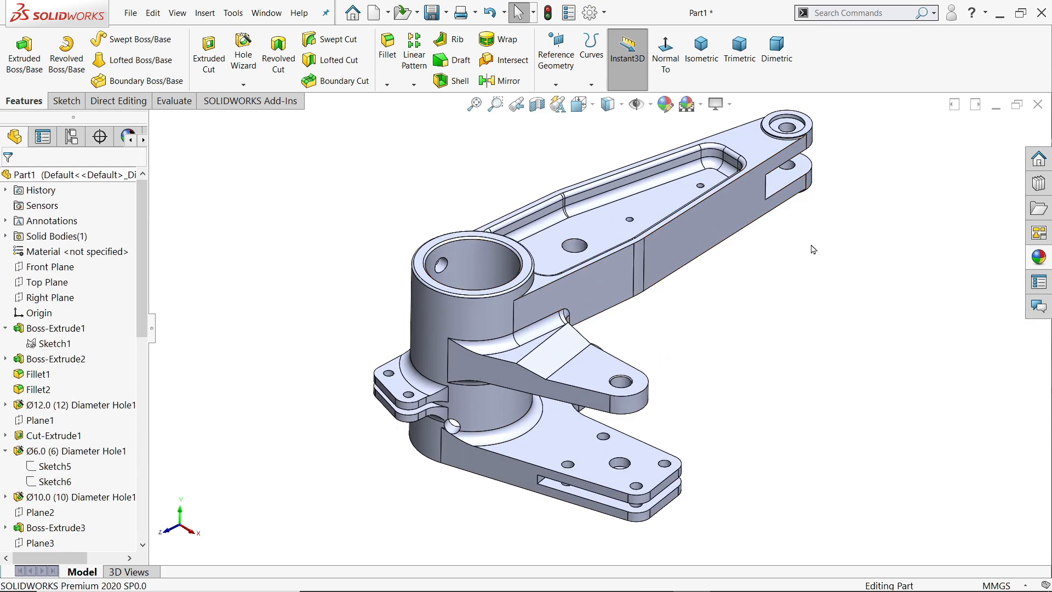
left_click(737, 125)
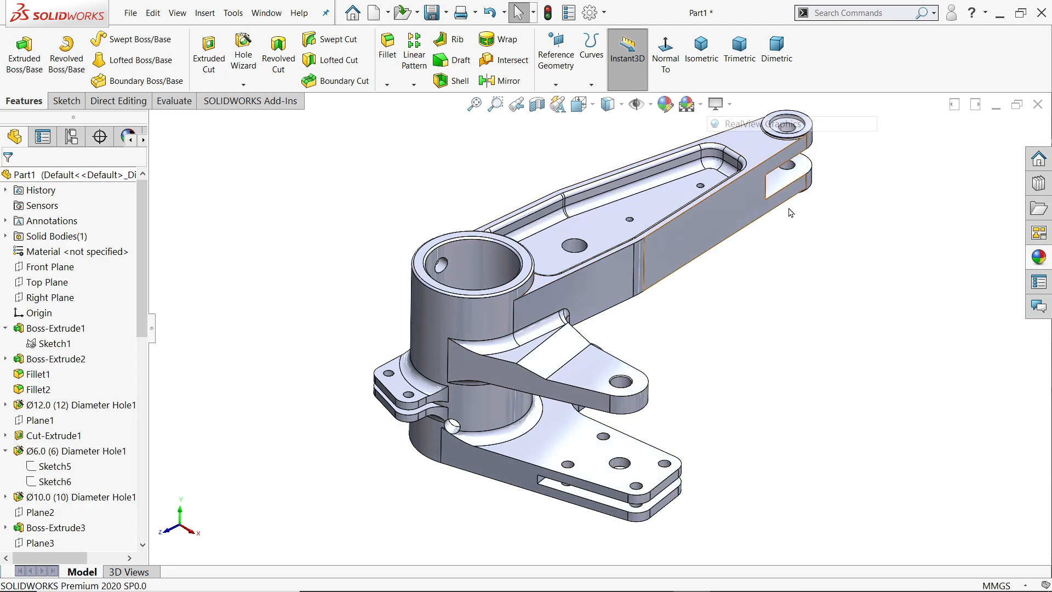
left_click(1042, 257)
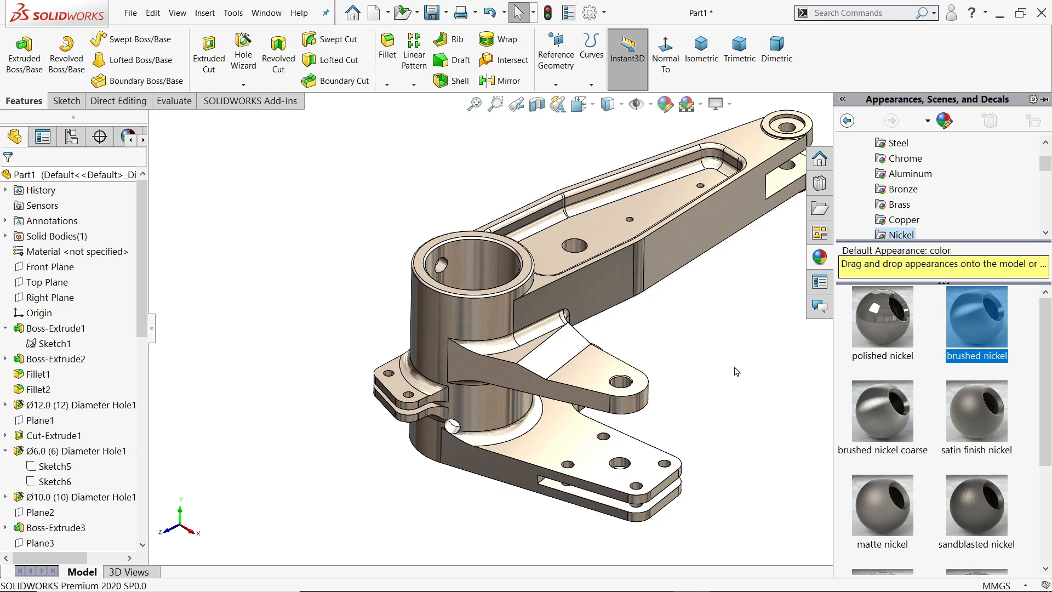
Inspect the finished bracket's arms, cylinder and holes from several angles
middle_click_drag(689, 358, 598, 369)
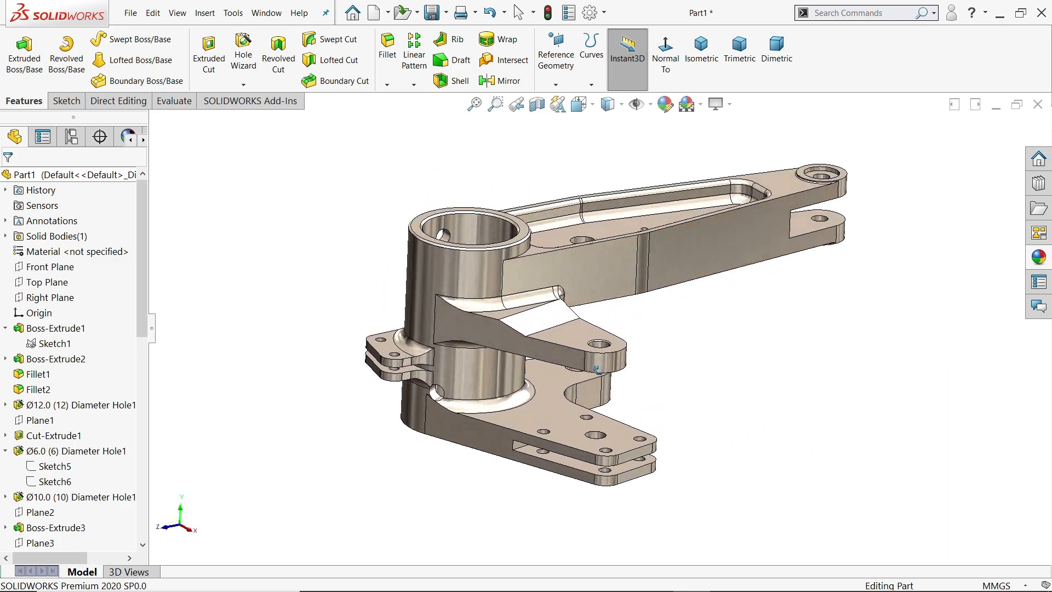
scroll(635, 360, "down", 2)
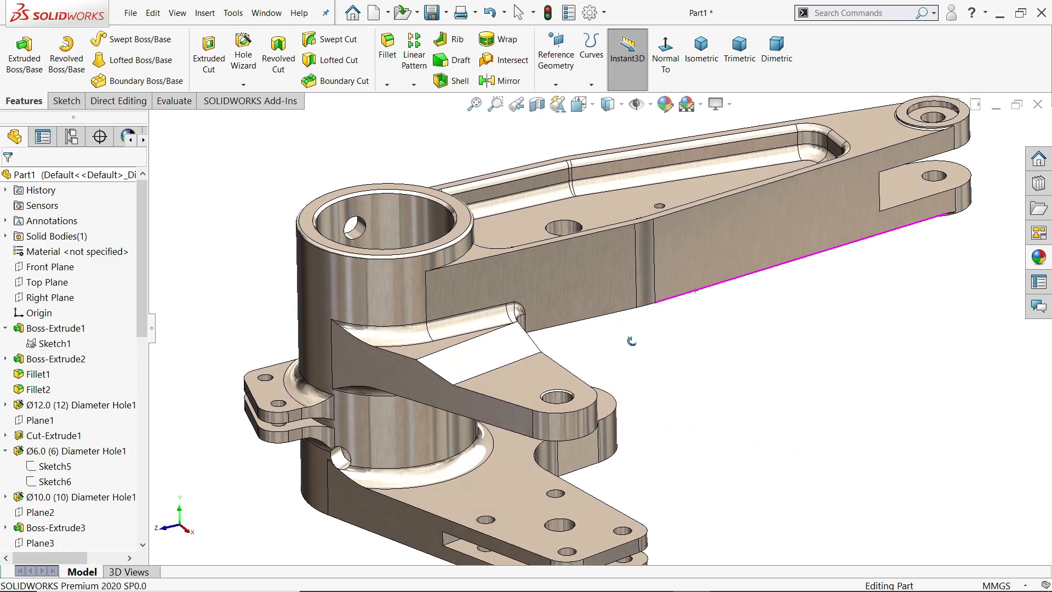
scroll(639, 364, "up", 3)
scroll(631, 367, "down", 2)
mouse_move(641, 355)
middle_mouse_down()
mouse_move(597, 331)
mouse_move(567, 338)
mouse_move(636, 323)
mouse_move(650, 359)
mouse_move(632, 364)
middle_mouse_up()
scroll(643, 327, "up", 2)
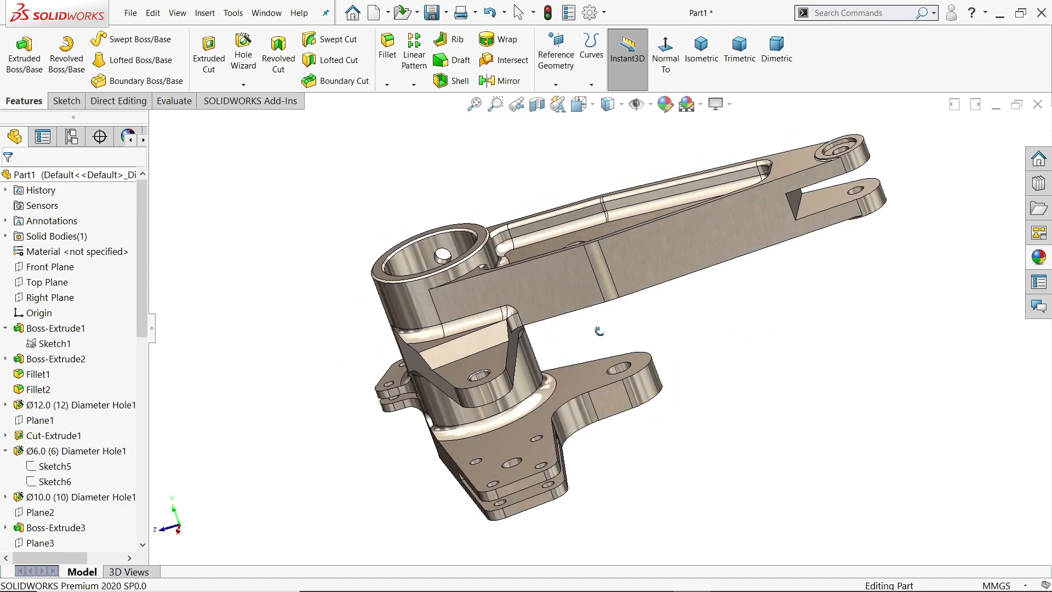